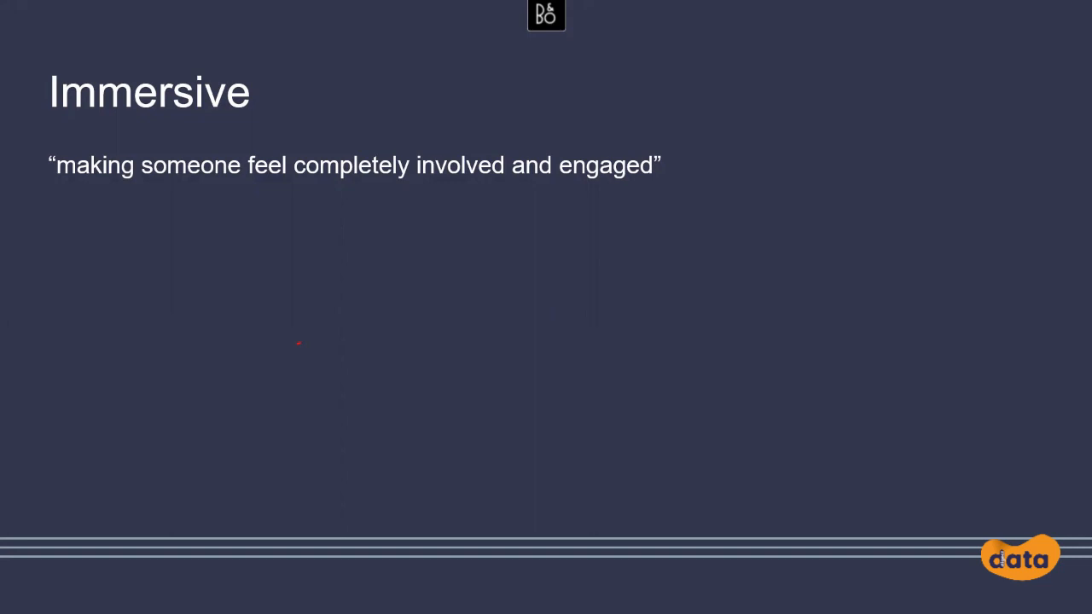
Step: Advance the slide show to the Layout slide and switch to Power BI Desktop
left_click(507, 306)
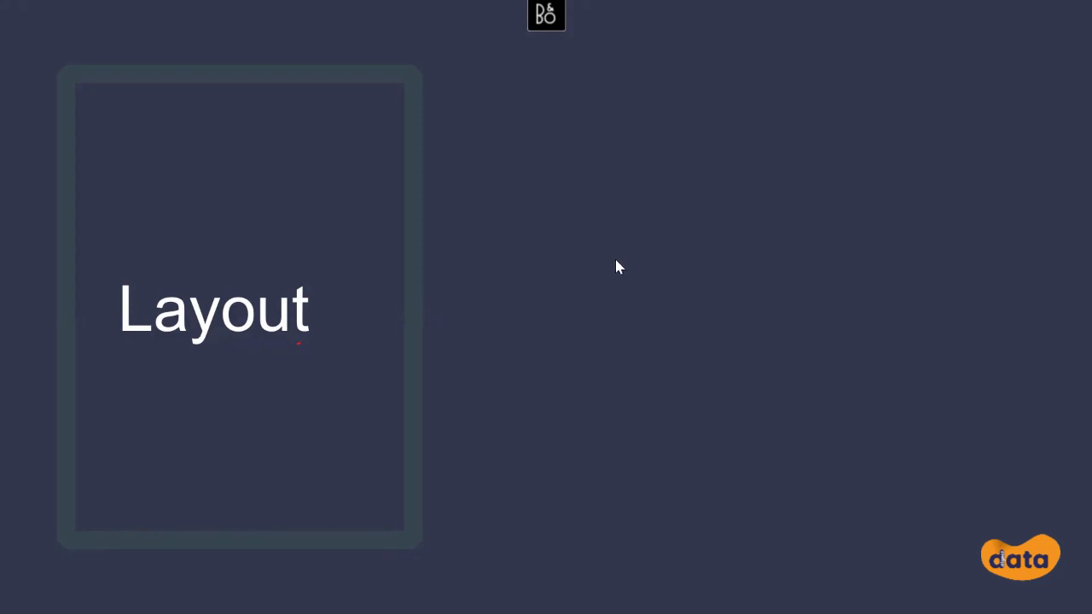
key("super+Tab")
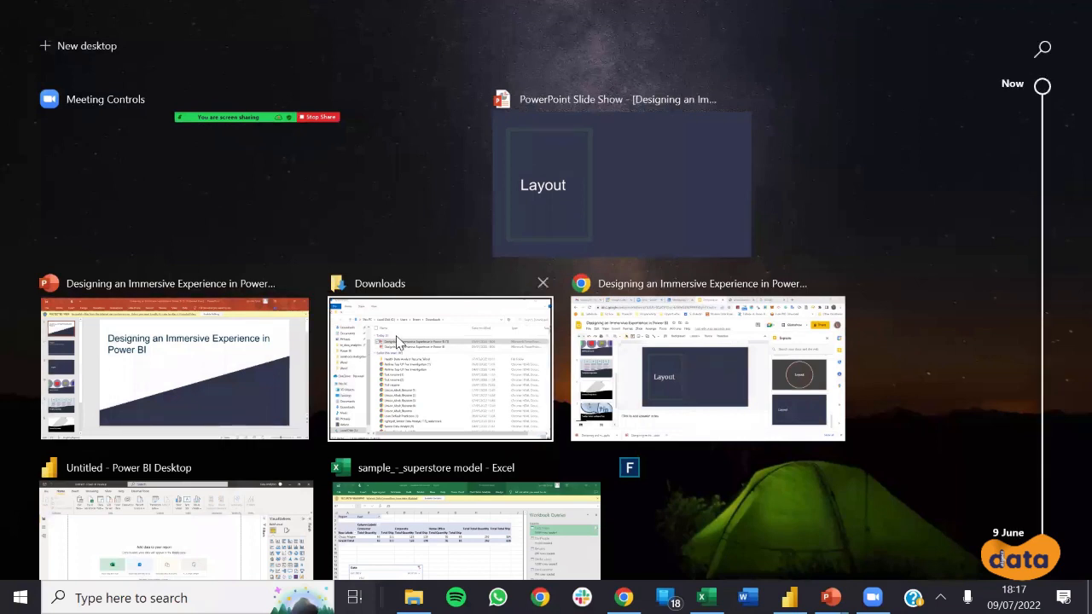
key("Escape")
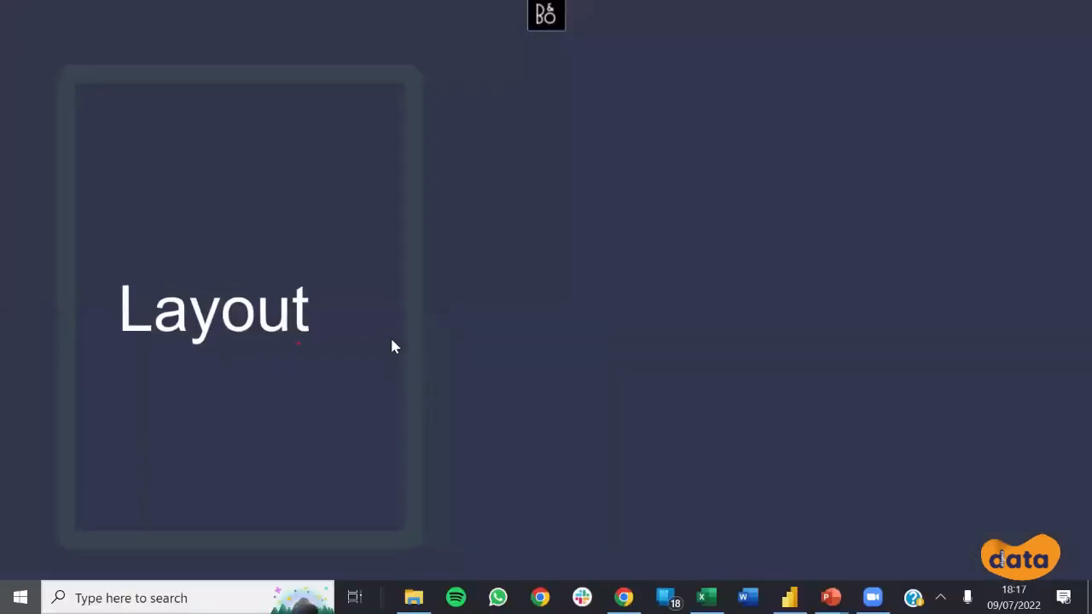
key("super")
key("Escape")
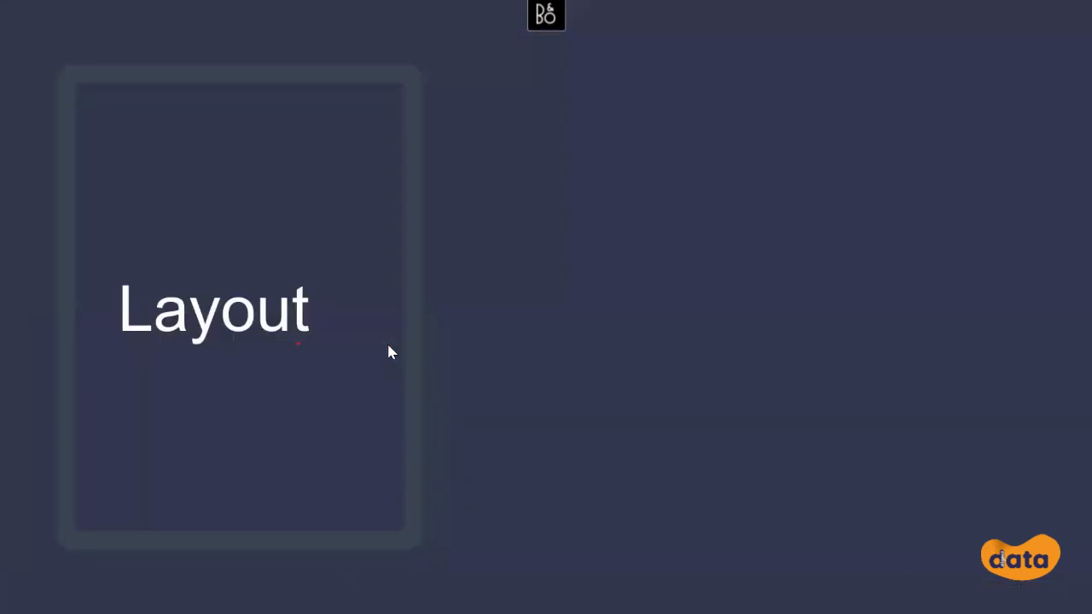
key("alt+Tab")
left_click(420, 367)
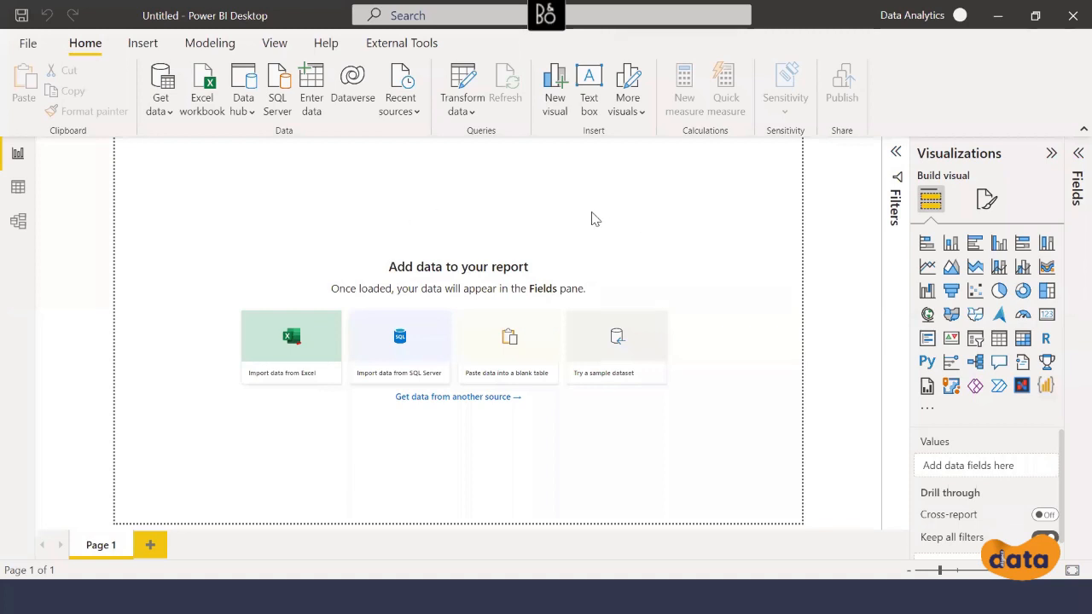
Step: Paste the copied queries into the Power Query Editor, then close it and apply the changes to load them into the report
left_click(475, 112)
left_click(511, 144)
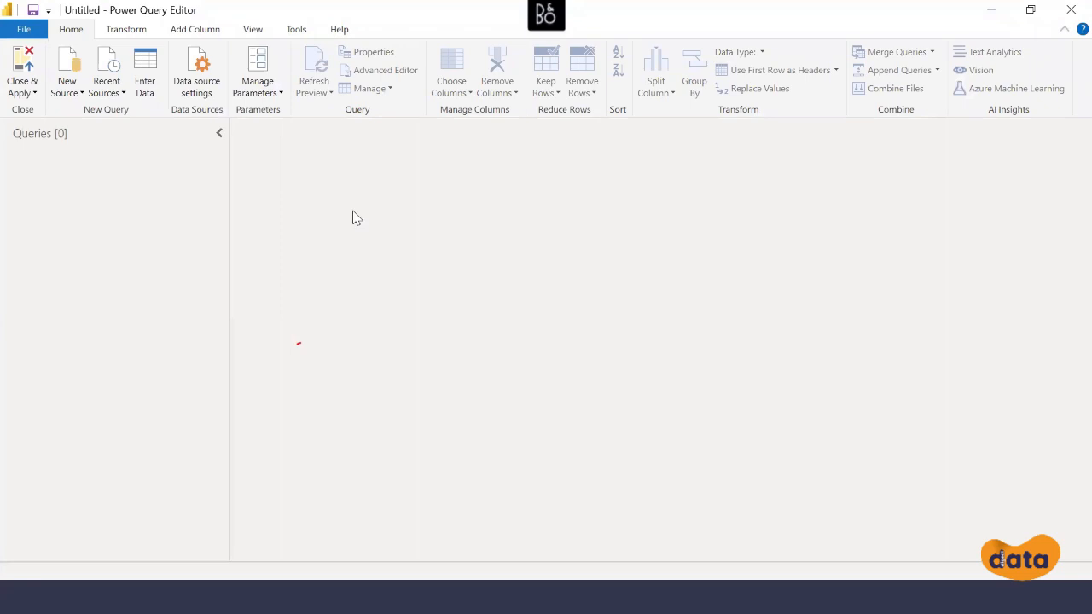
right_click(83, 164)
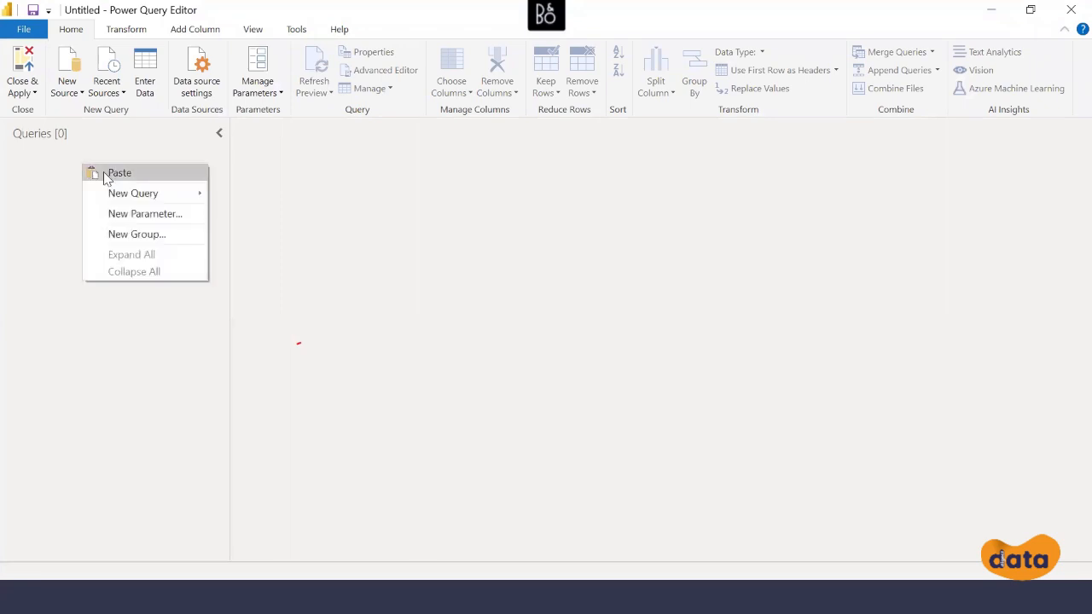
left_click(117, 180)
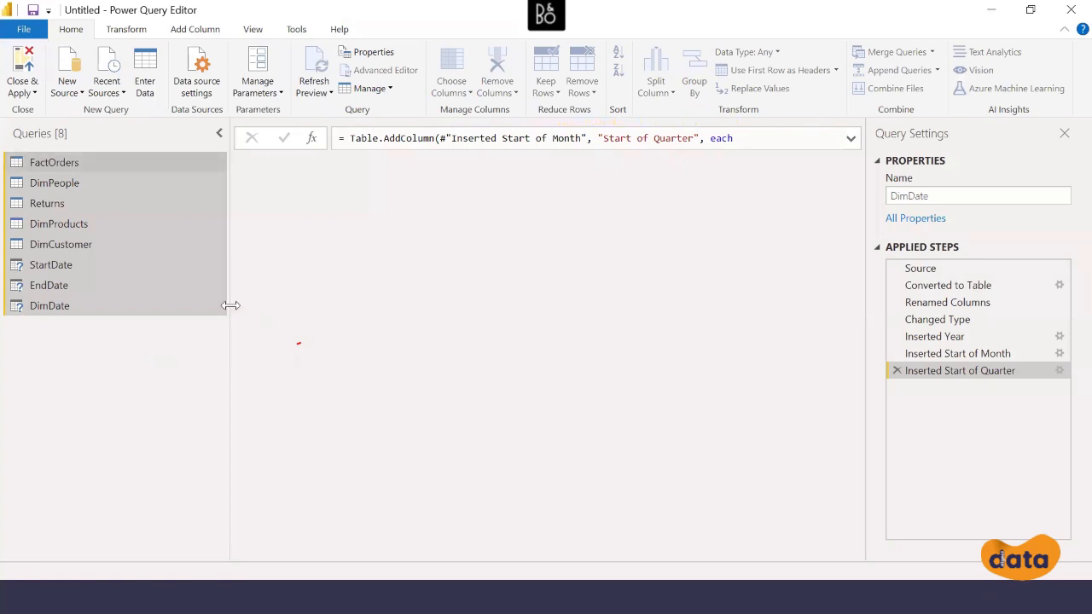
left_click(19, 89)
left_click(36, 108)
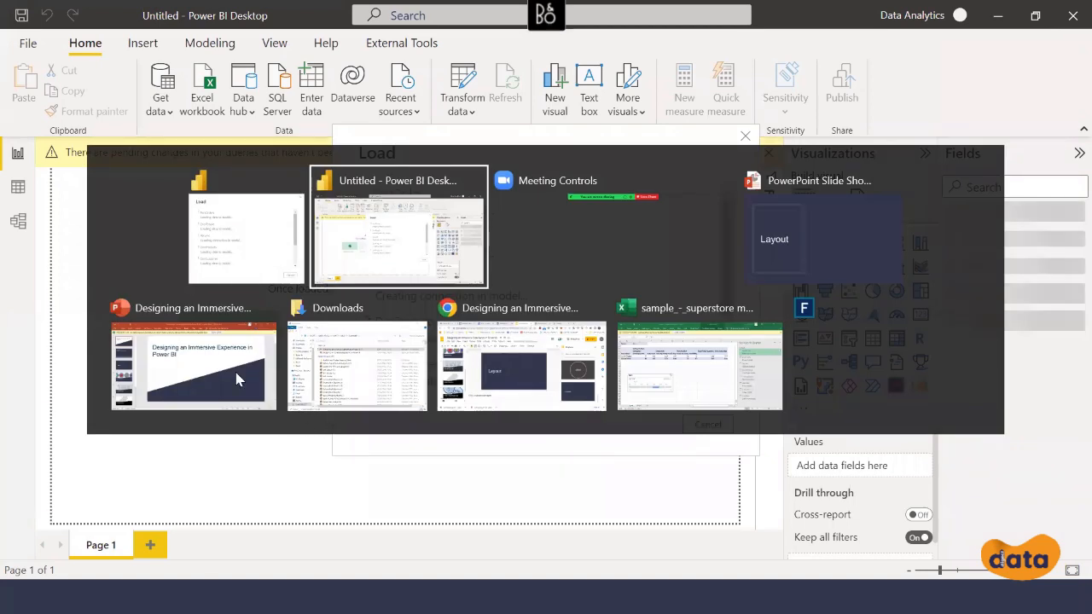
Step: Switch to the existing PowerPoint deck, minimise it, and start a new blank presentation in PowerPoint
left_click(767, 271)
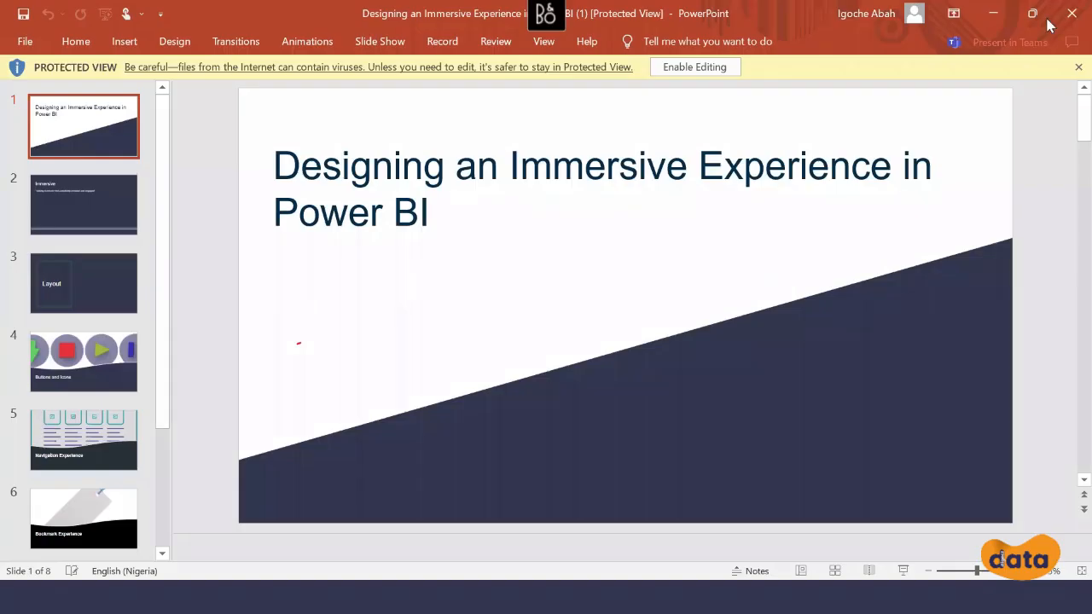
left_click(992, 17)
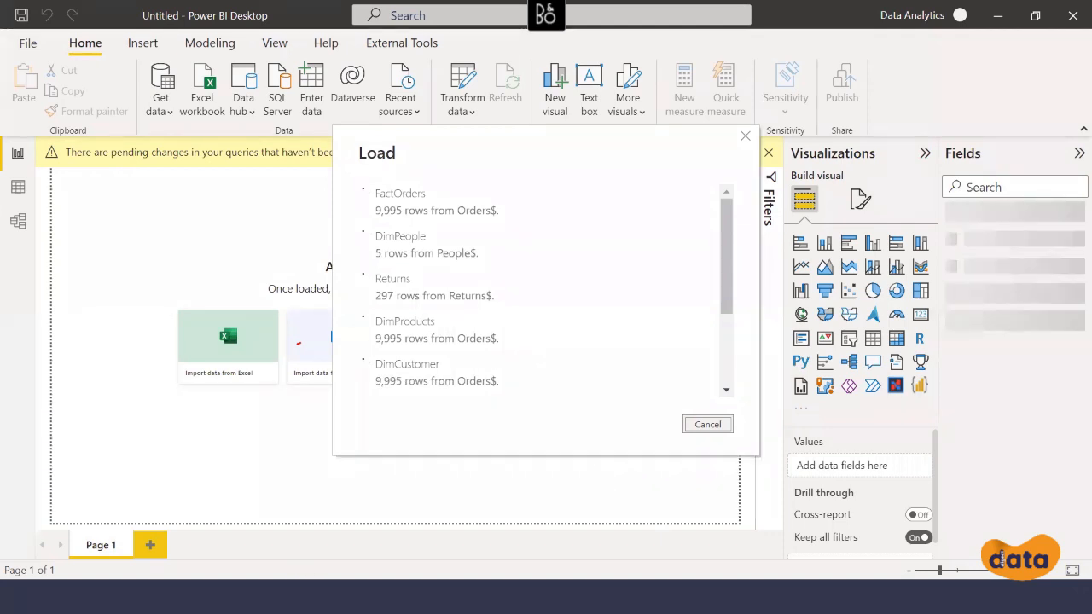
key("super")
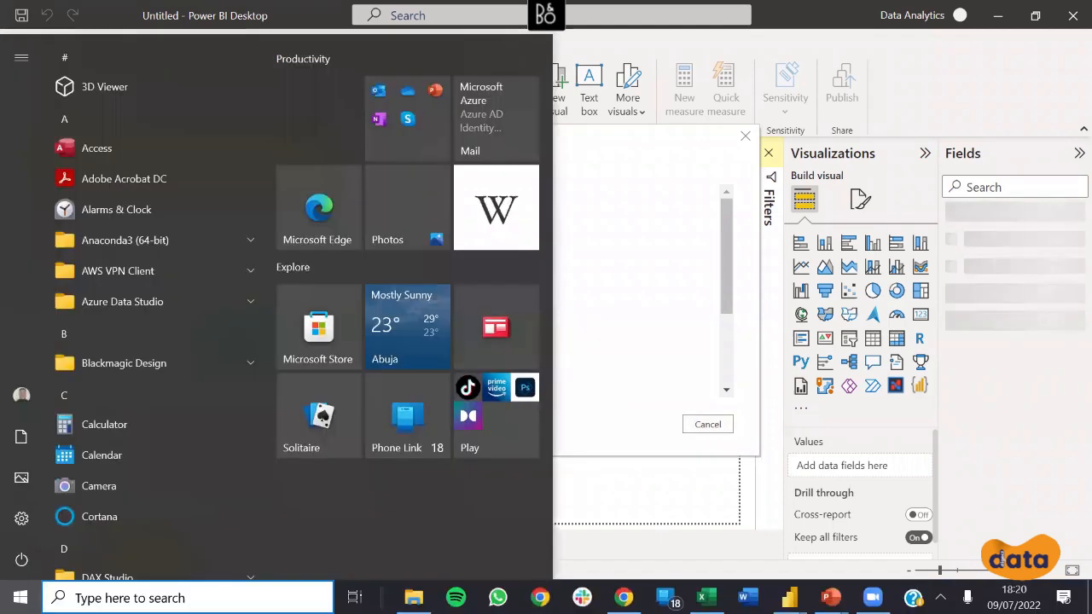
type("pow")
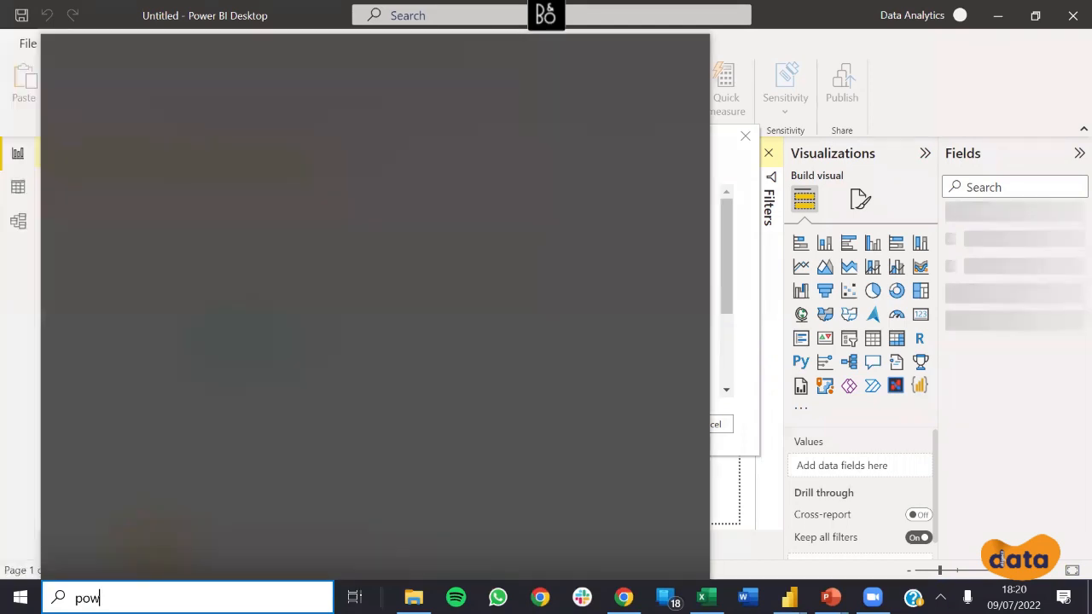
type("e")
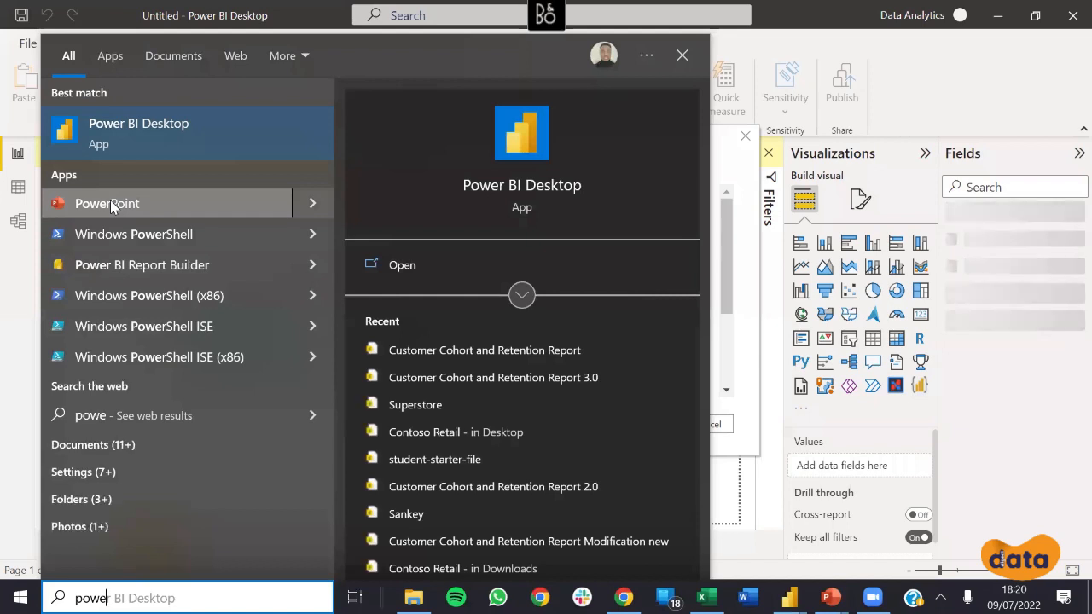
left_click(422, 249)
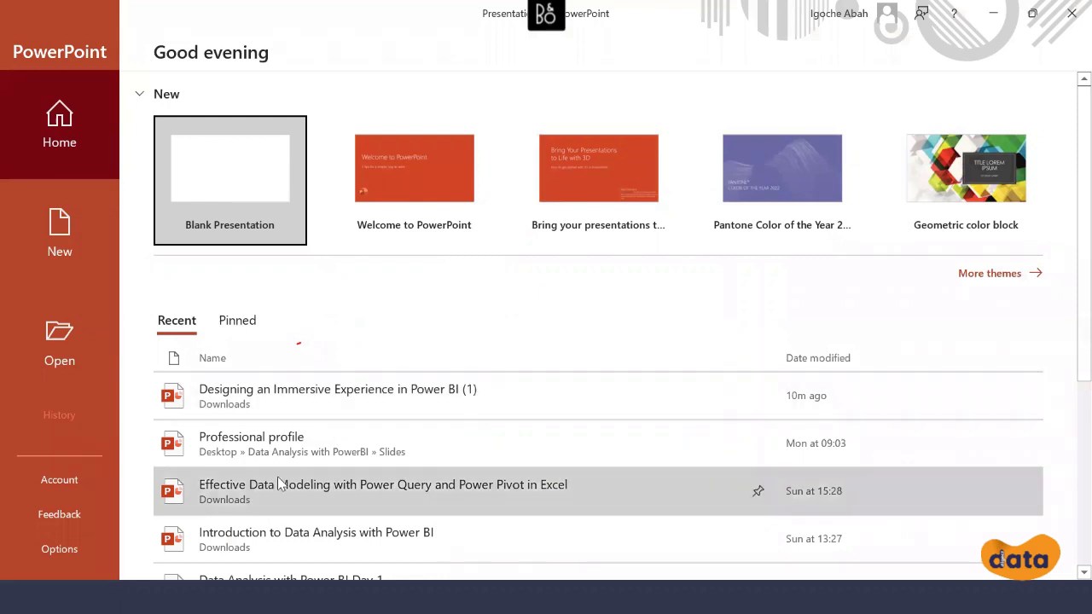
scroll(281, 483, "down", 1)
left_click(232, 146)
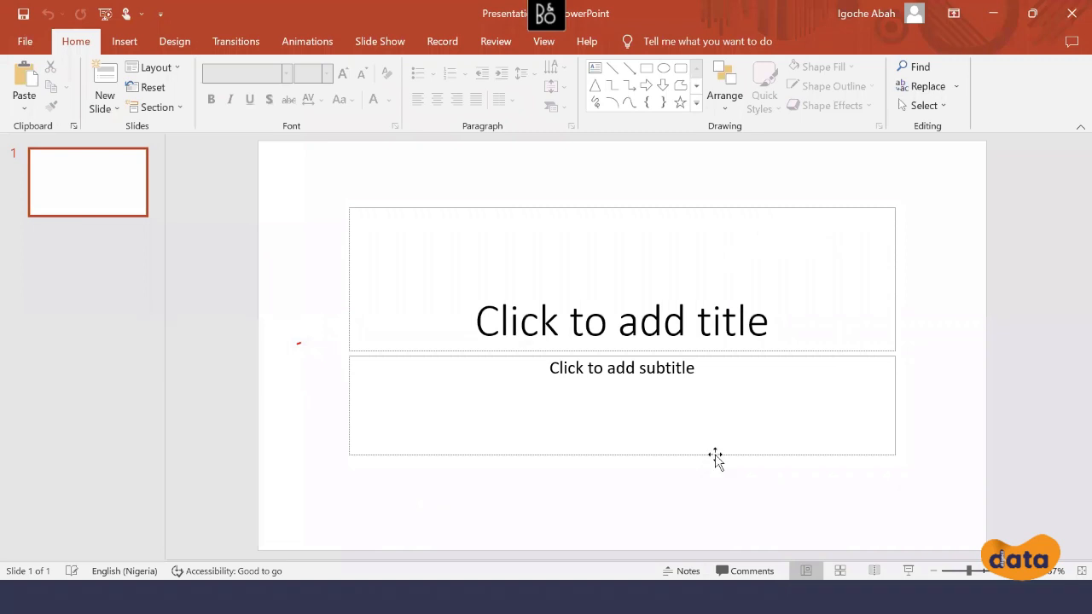
Step: Delete the subtitle and title placeholders from the blank slide
left_click(715, 455)
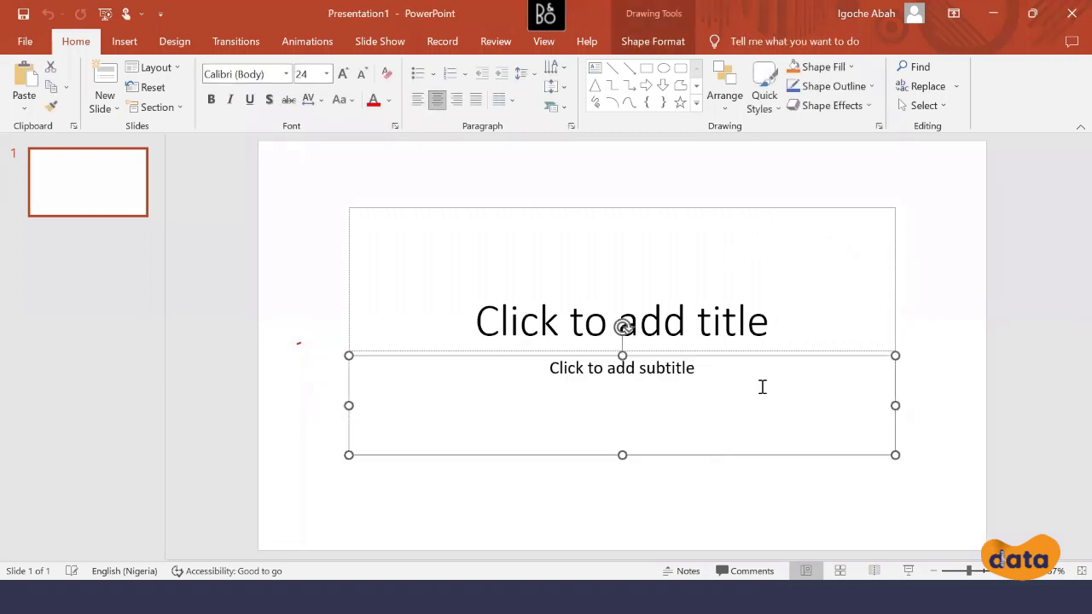
key("Delete")
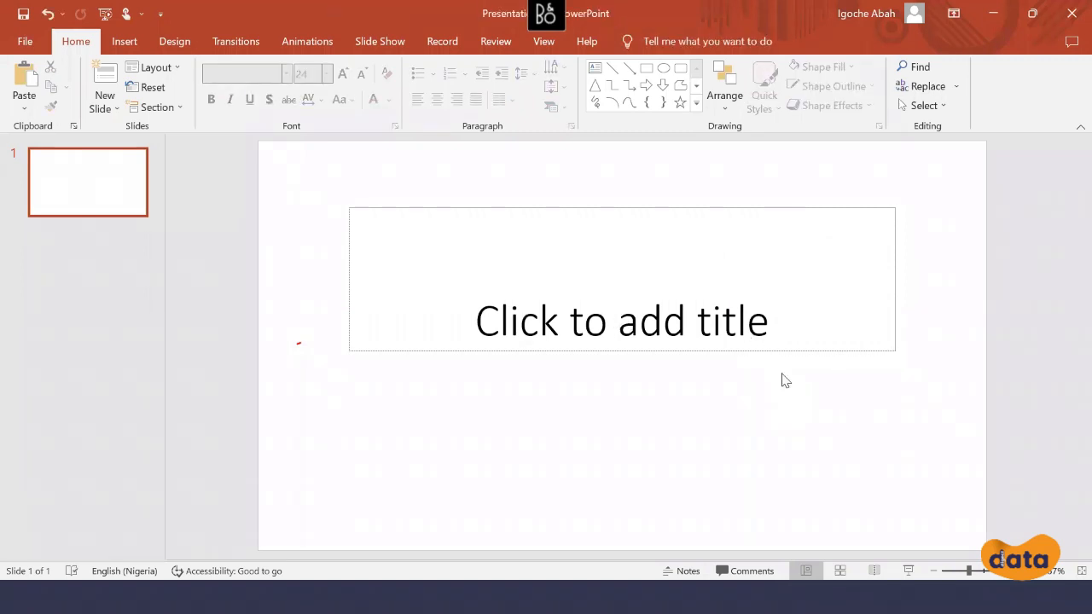
left_click(781, 344)
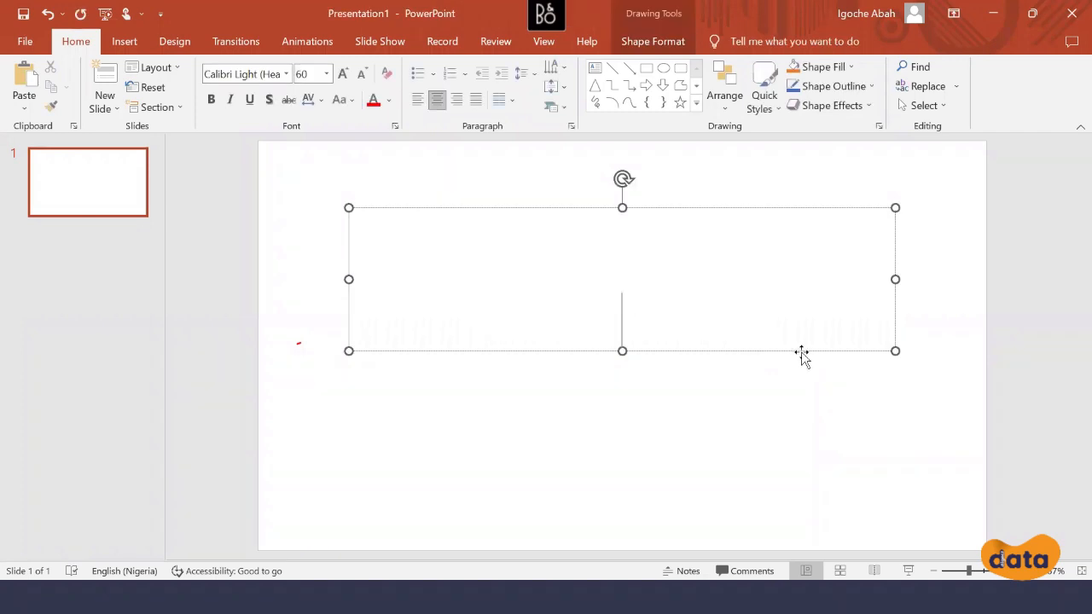
left_click(801, 354)
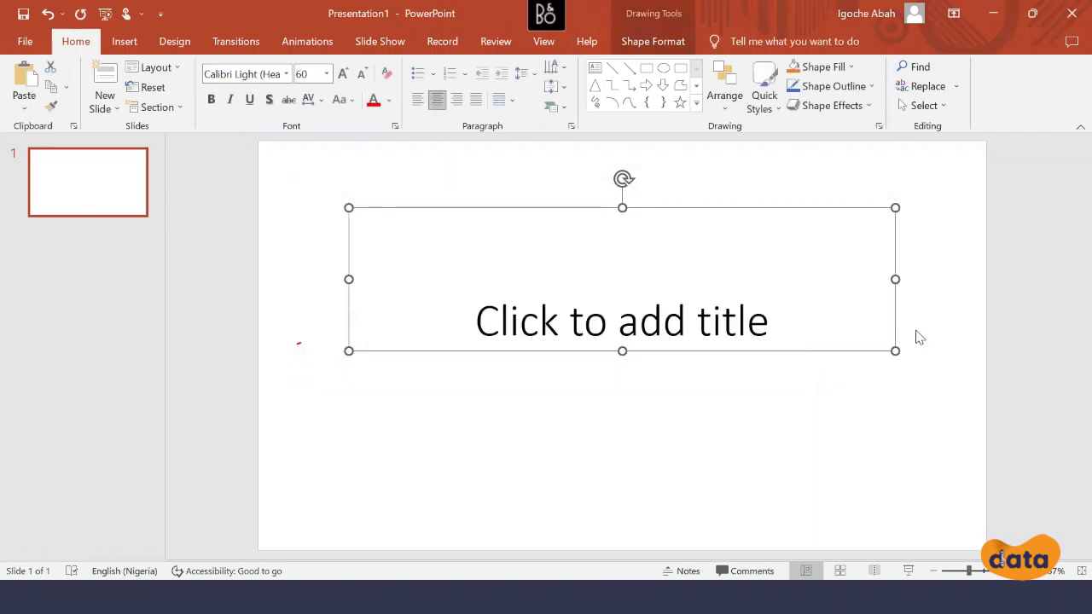
key("Delete")
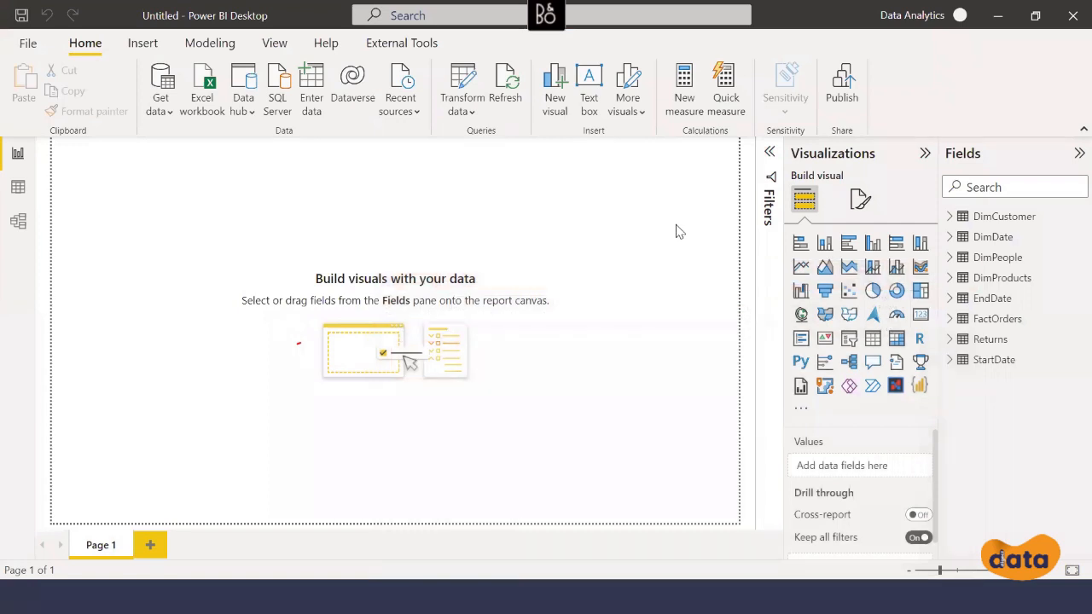
Step: Set the report page's canvas vertical alignment to Middle in the page formatting options
left_click(860, 200)
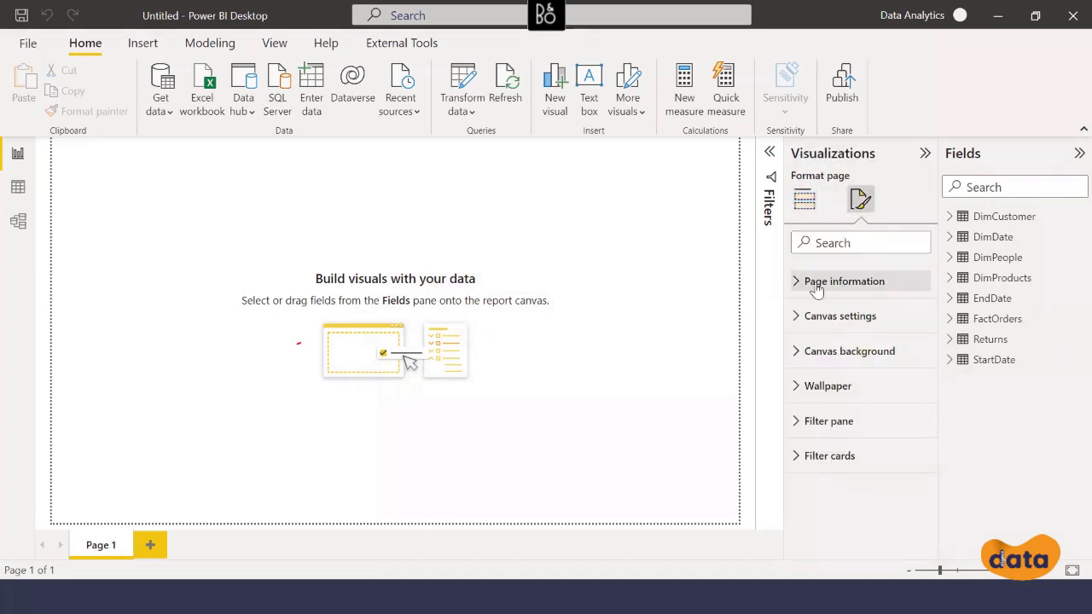
left_click(802, 318)
scroll(852, 351, "down", 1)
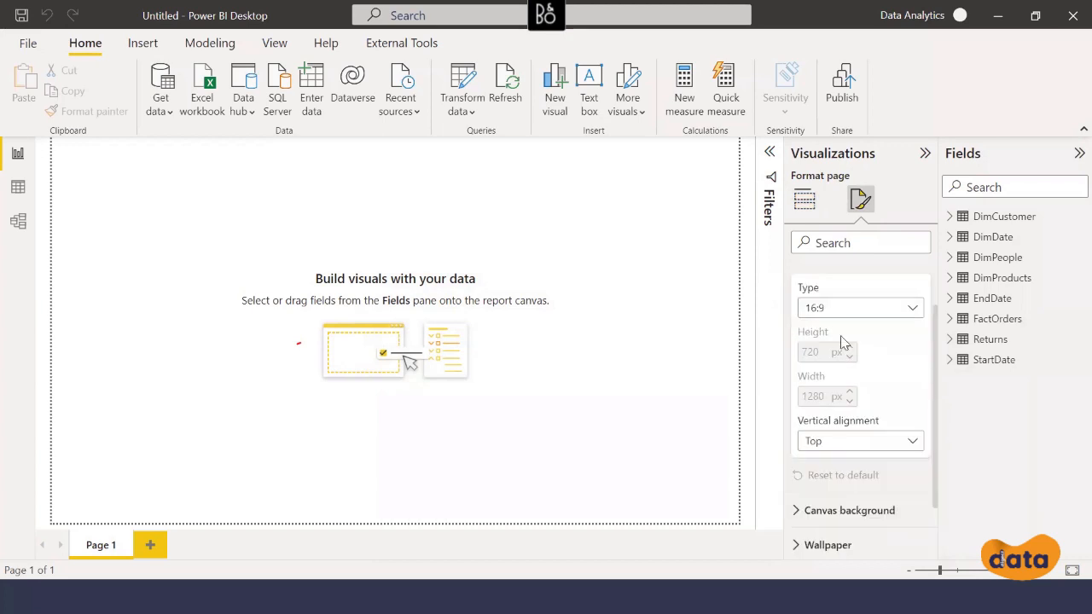
left_click(886, 447)
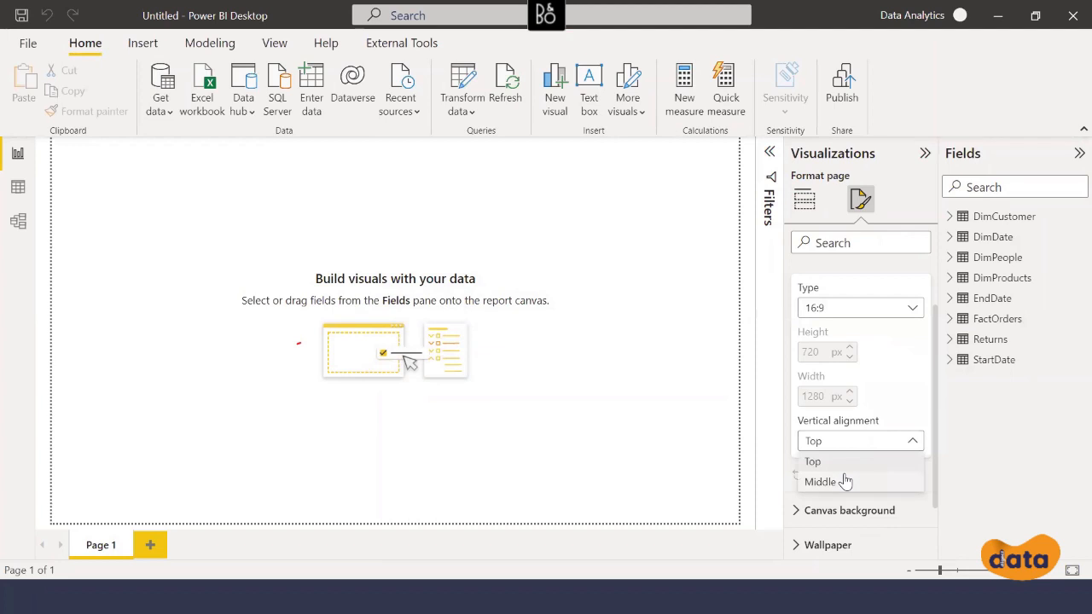
left_click(849, 480)
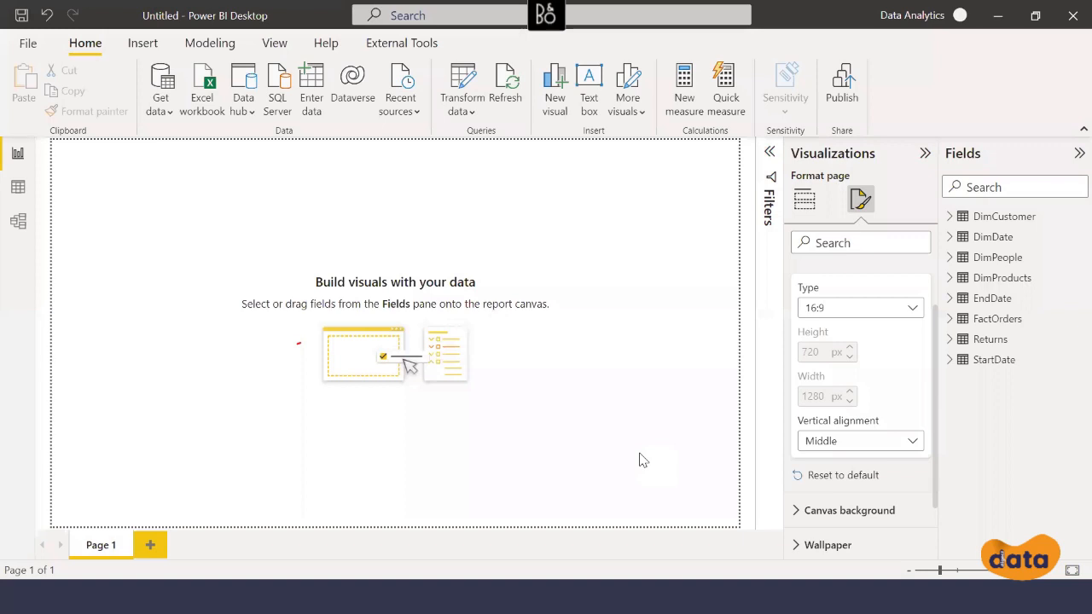
Step: Change the canvas type to Custom with a height of 1500 px and a width of 2500 px
left_click(859, 311)
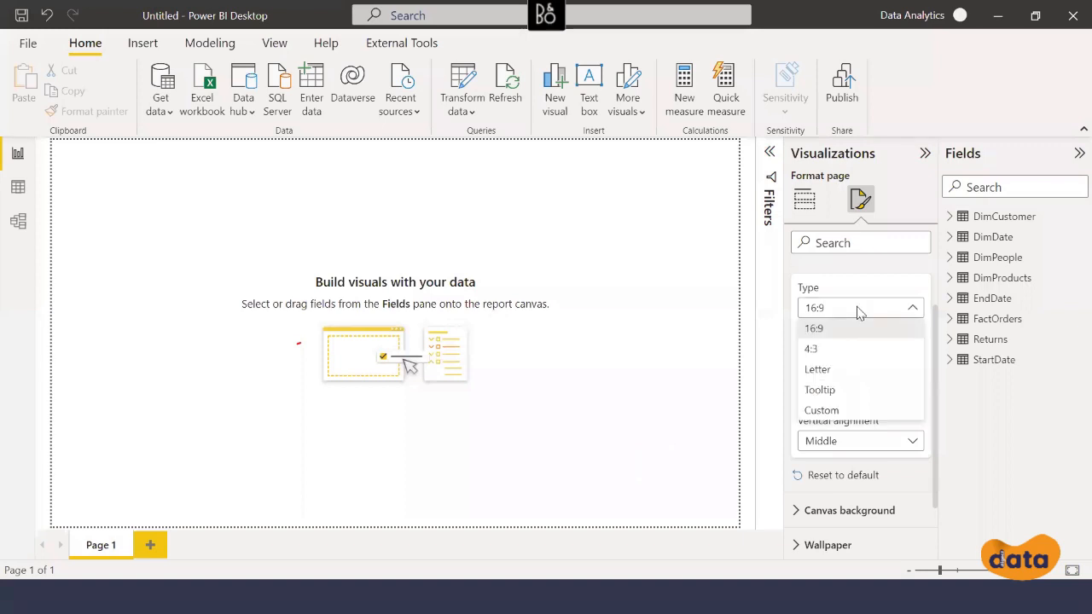
left_click(847, 410)
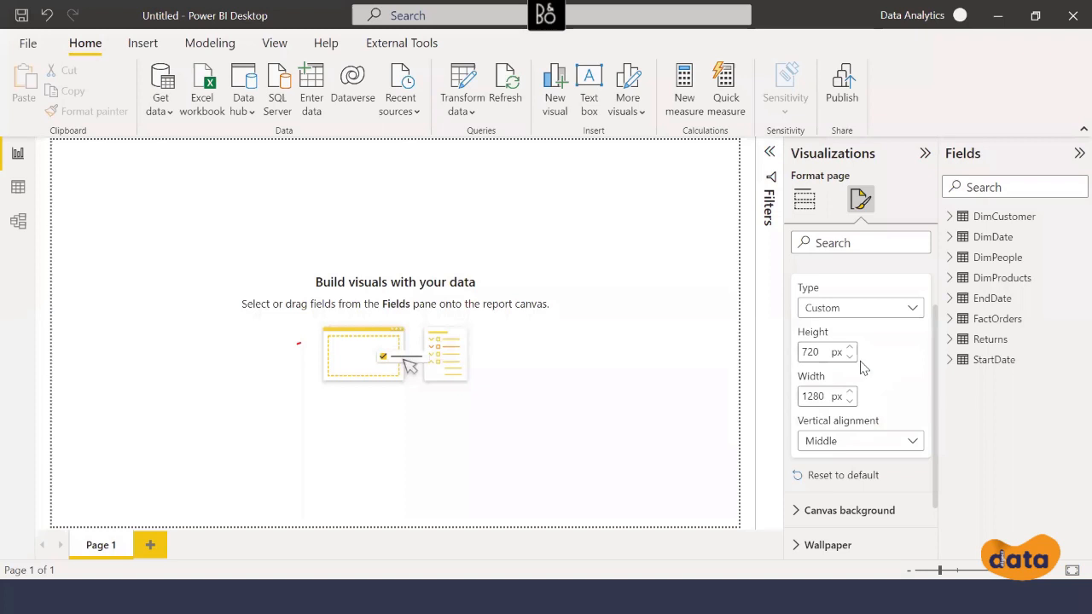
double_click(805, 352)
type("15")
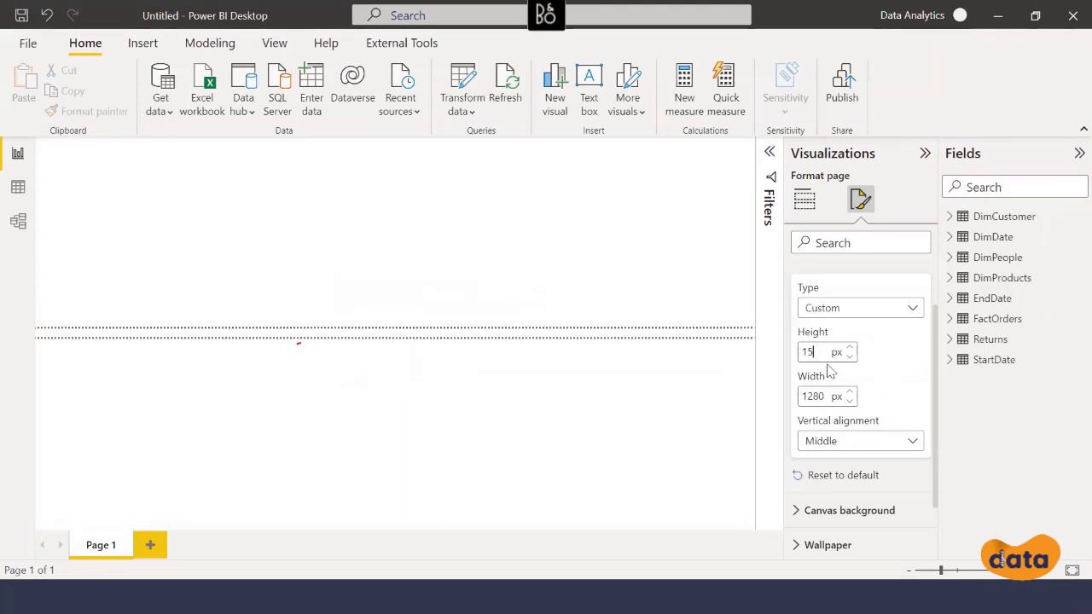
type("00")
left_click_drag(828, 396, 795, 396)
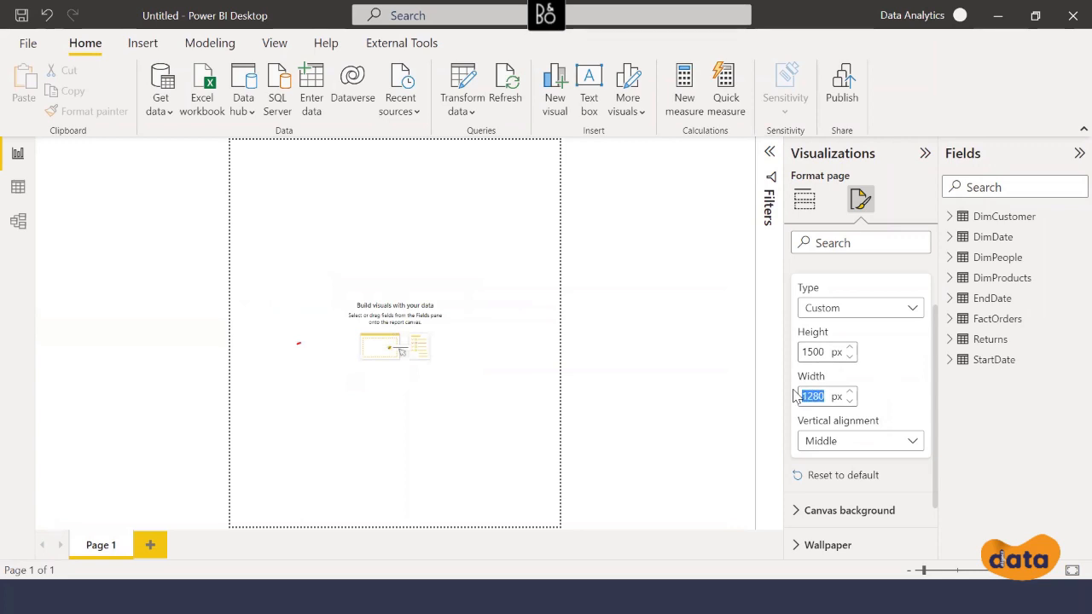
type("2500")
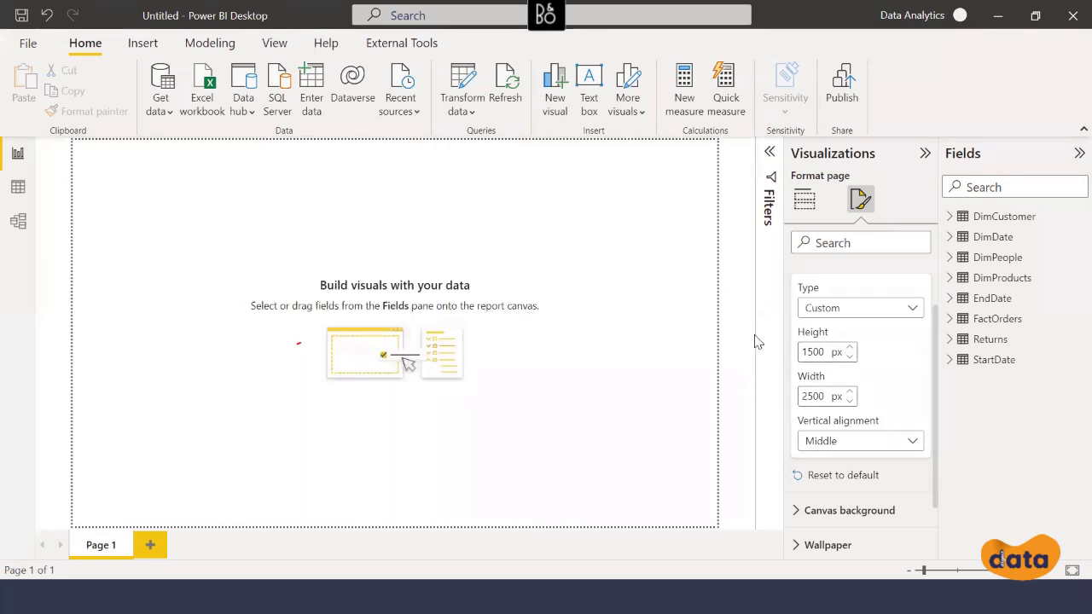
left_click(718, 282)
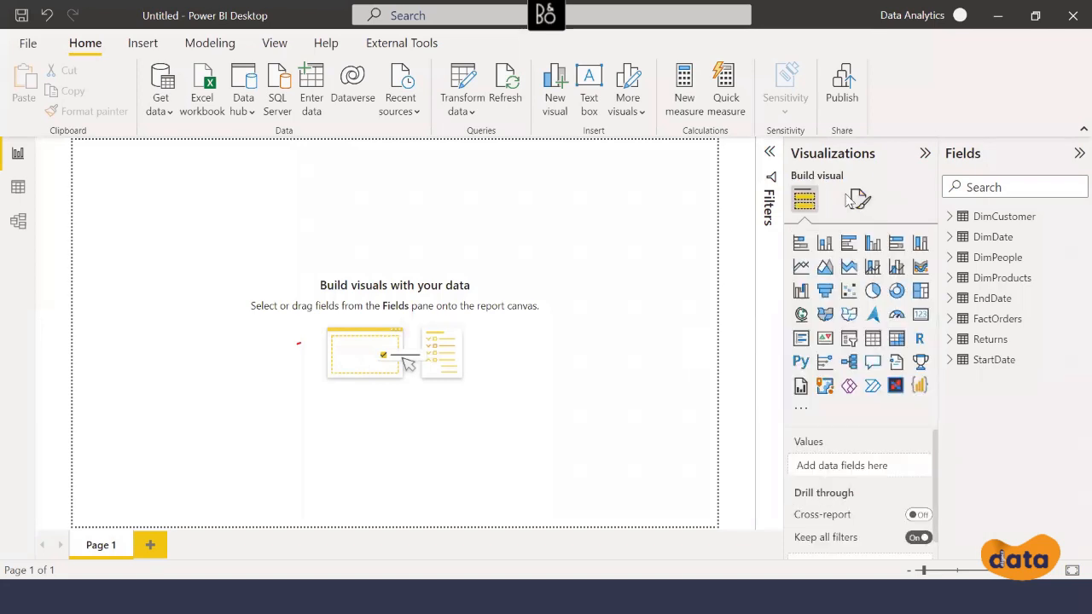
Step: Set the custom canvas height to 1200 px in the page's canvas settings
left_click(860, 214)
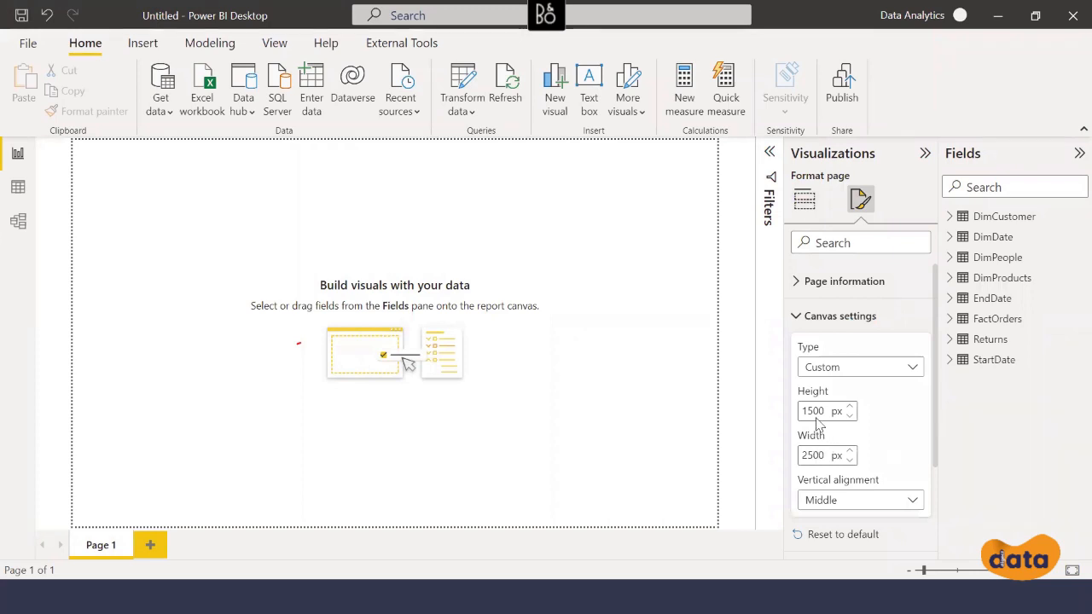
left_click_drag(823, 407, 802, 407)
type("1200")
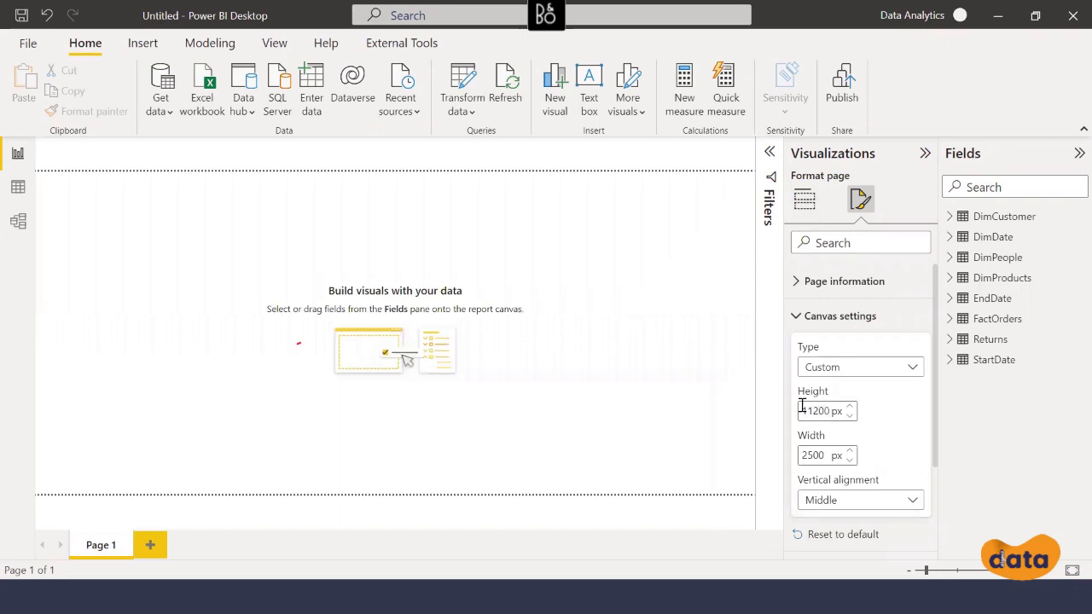
key("BackSpace")
key("BackSpace")
key("BackSpace")
type("420")
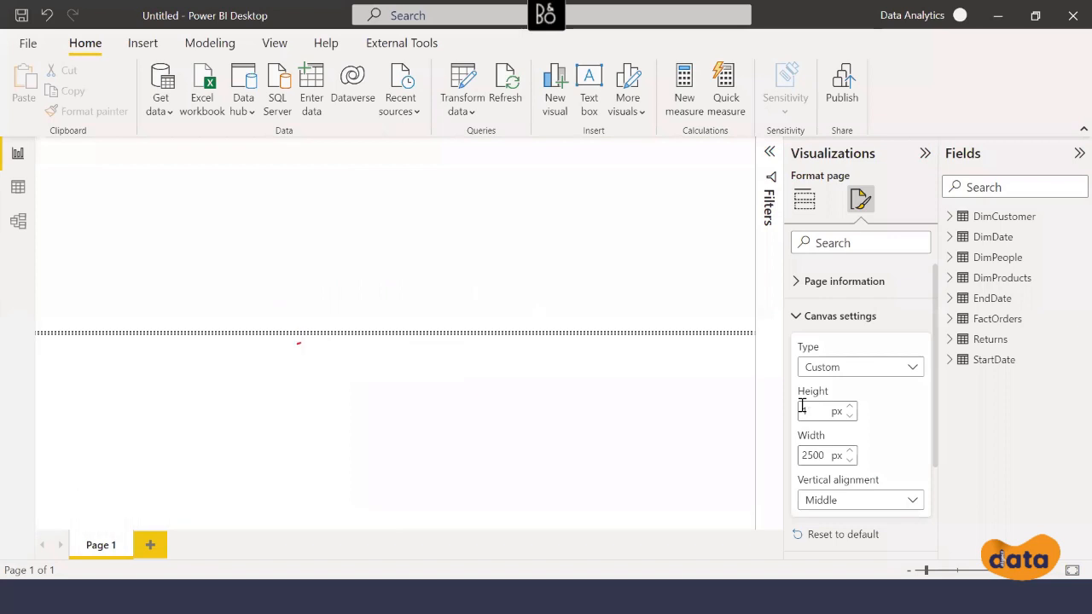
type("0")
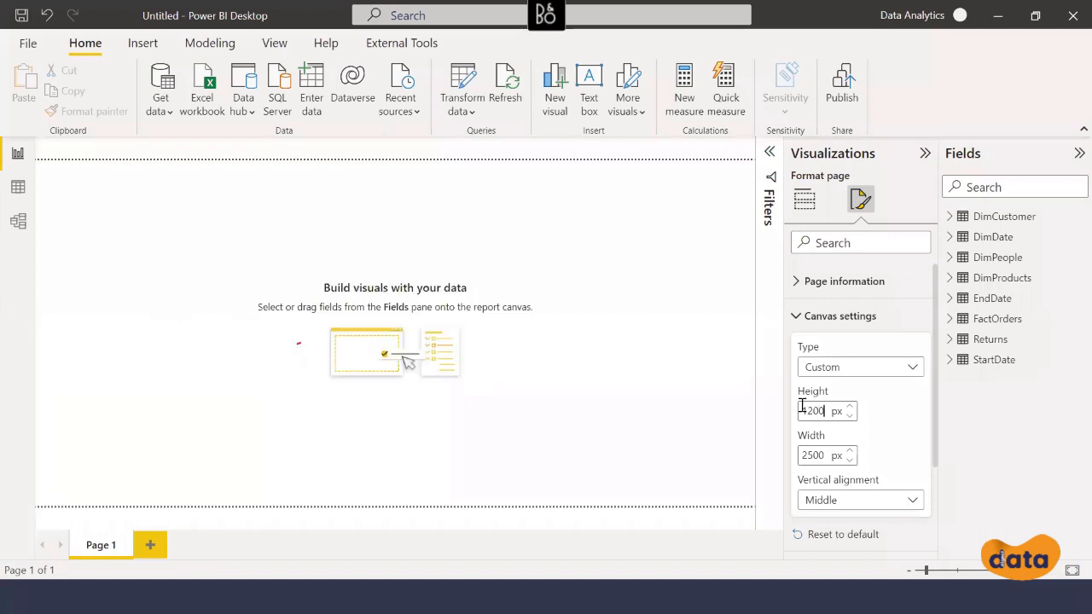
Step: Set the custom canvas height to 1500 px in the page's canvas settings
key("BackSpace")
key("BackSpace")
key("BackSpace")
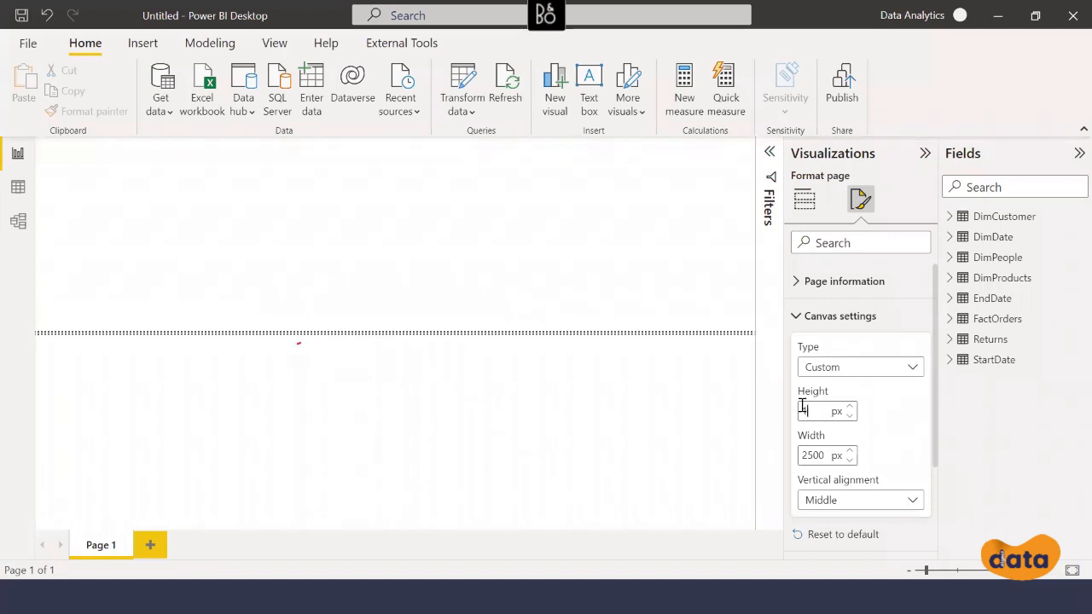
type("1500")
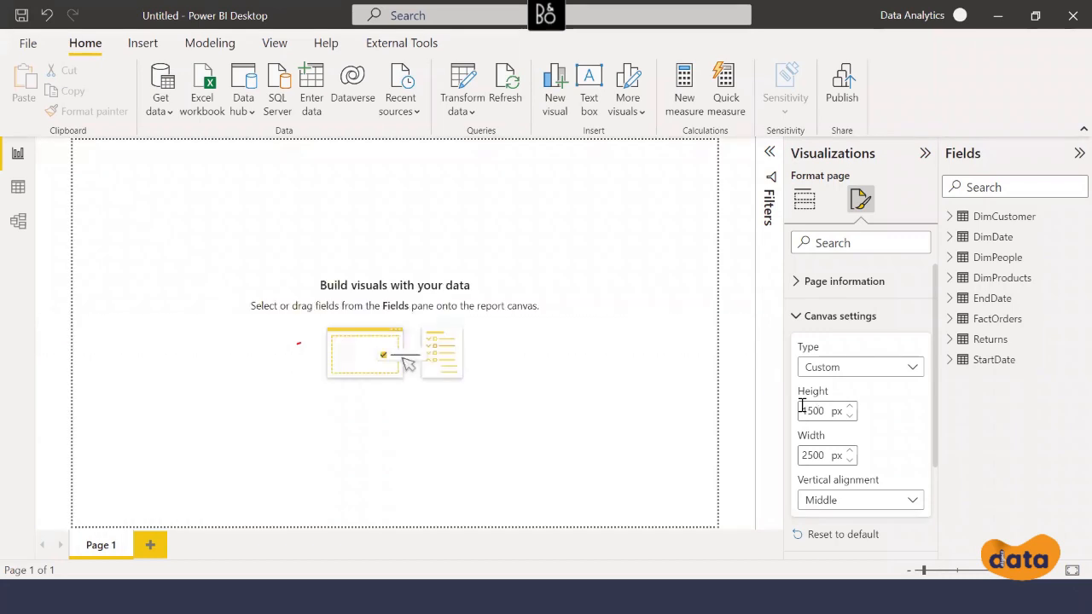
left_click(659, 292)
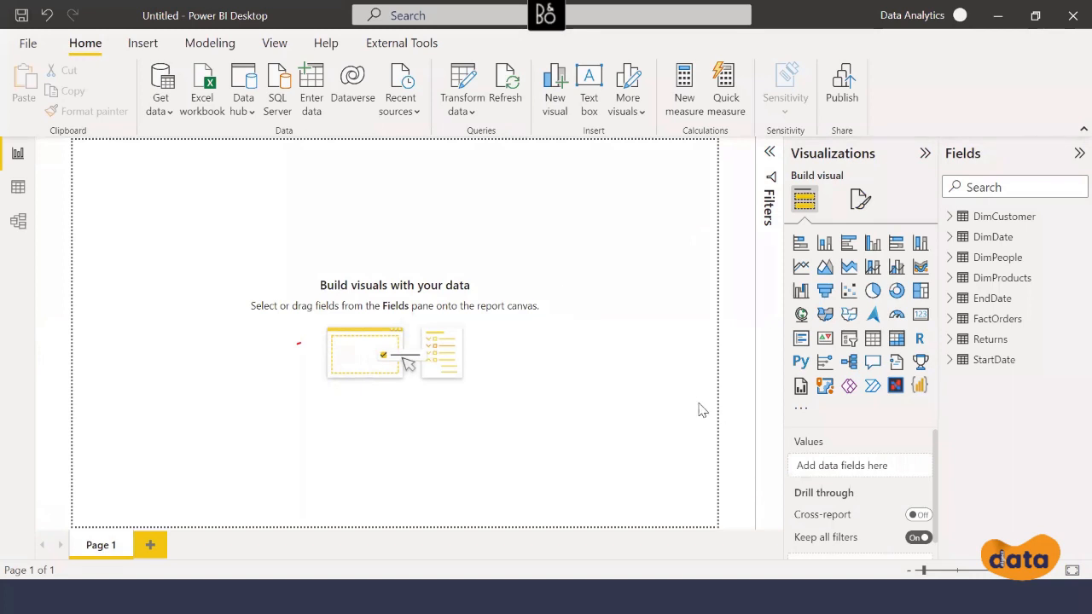
Step: Switch to the blank PowerPoint presentation and look through the slide's layout options
key("alt+Tab")
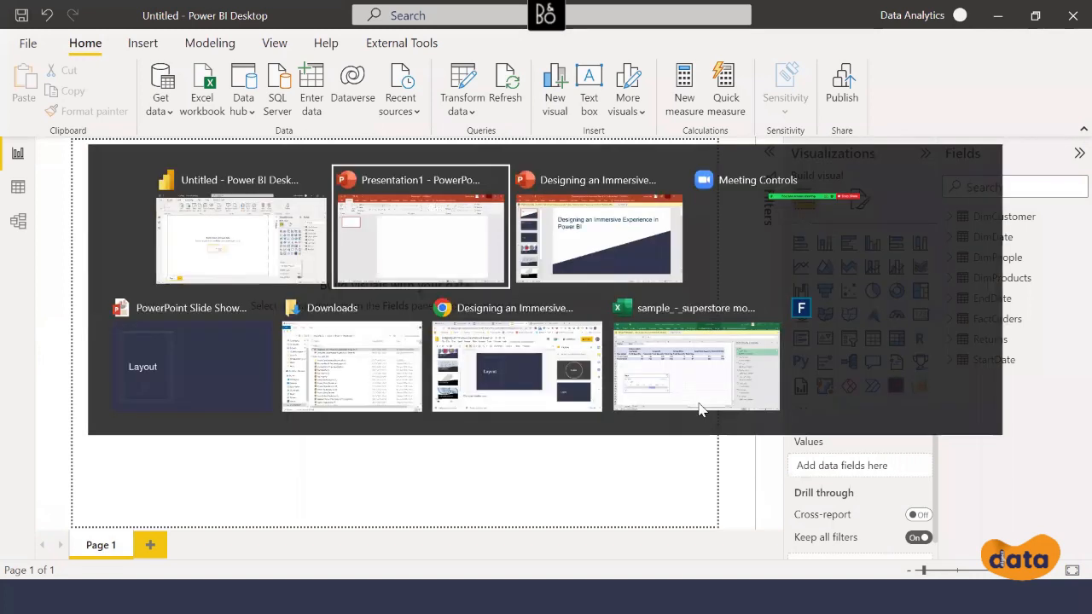
left_click(453, 259)
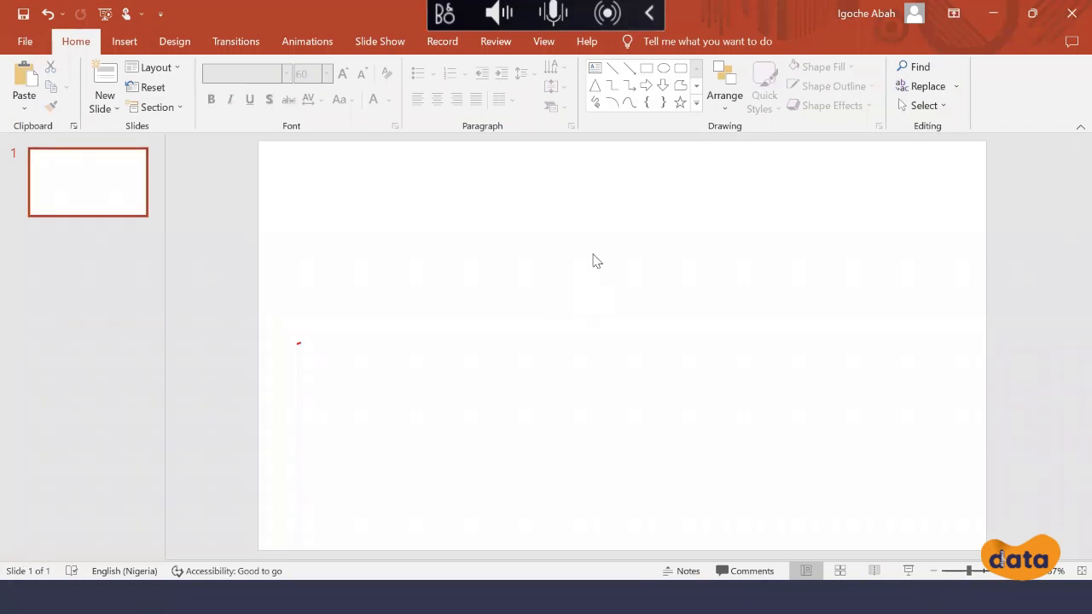
right_click(595, 260)
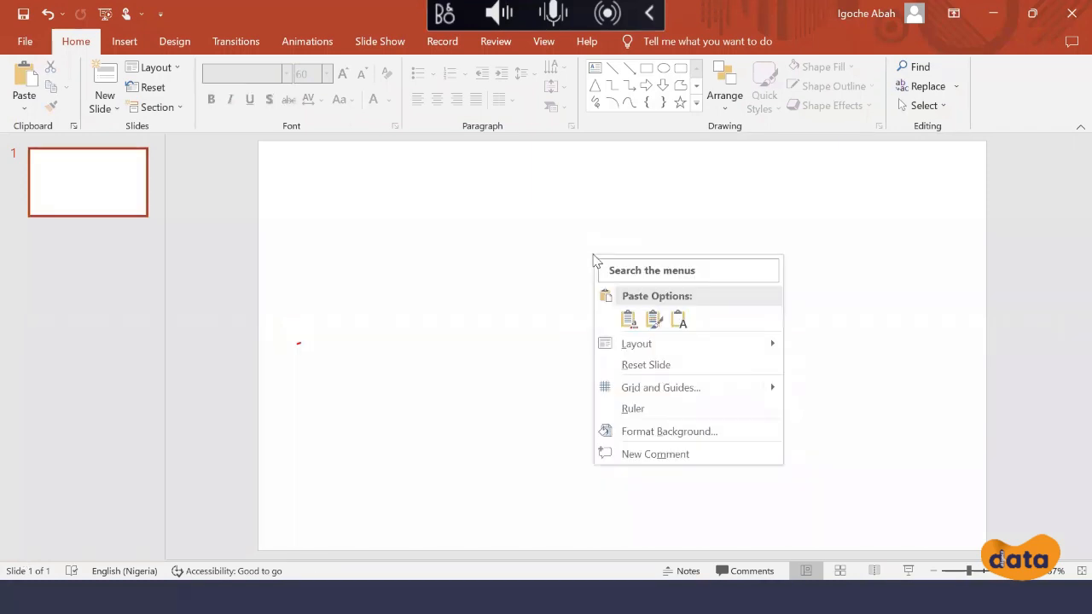
left_click(533, 239)
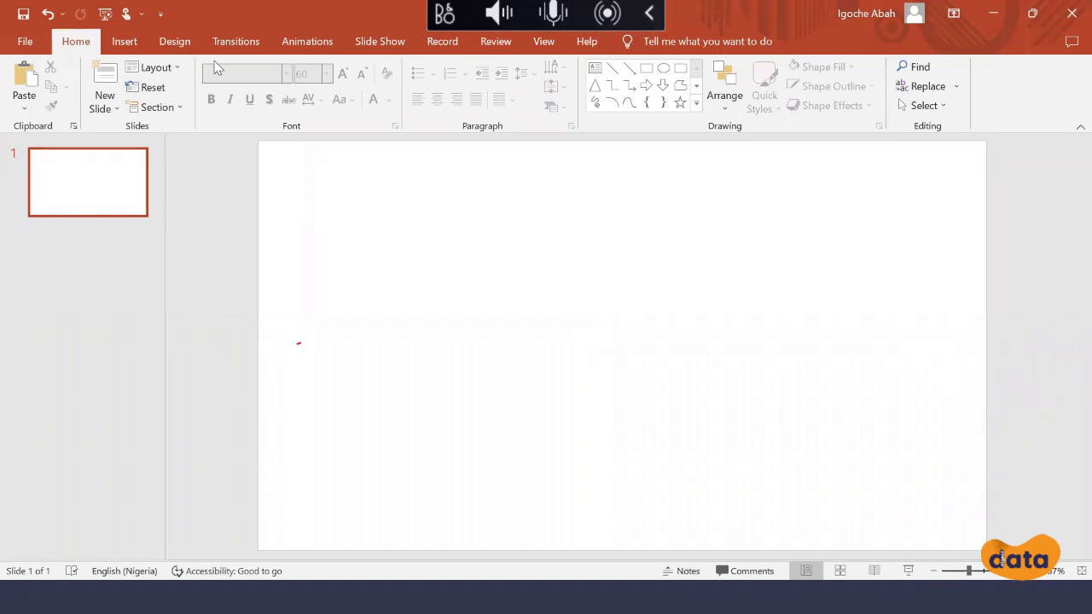
left_click(124, 43)
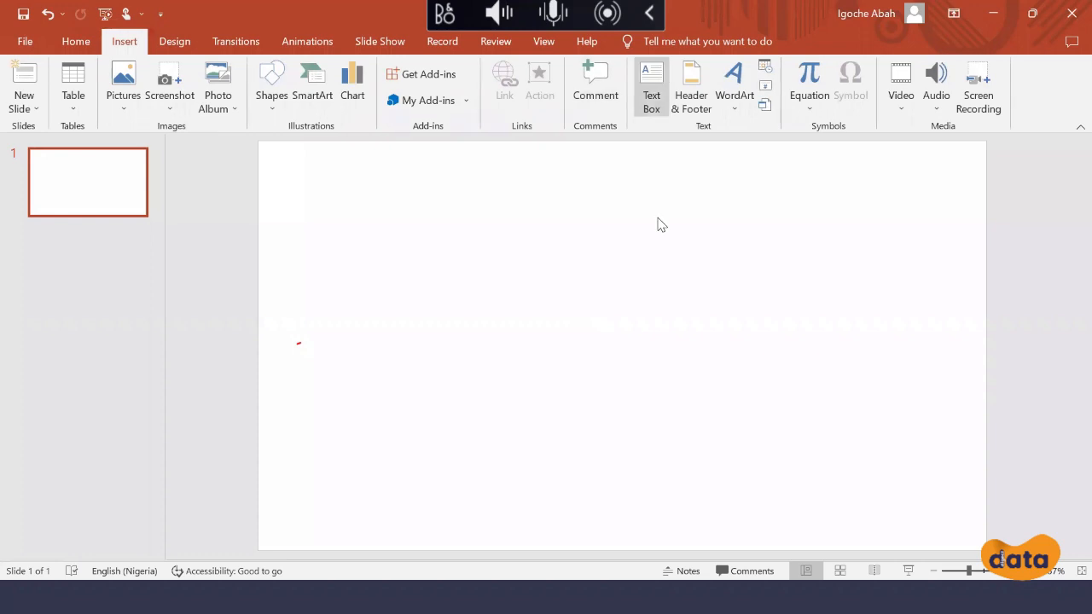
right_click(704, 195)
mouse_move(779, 281)
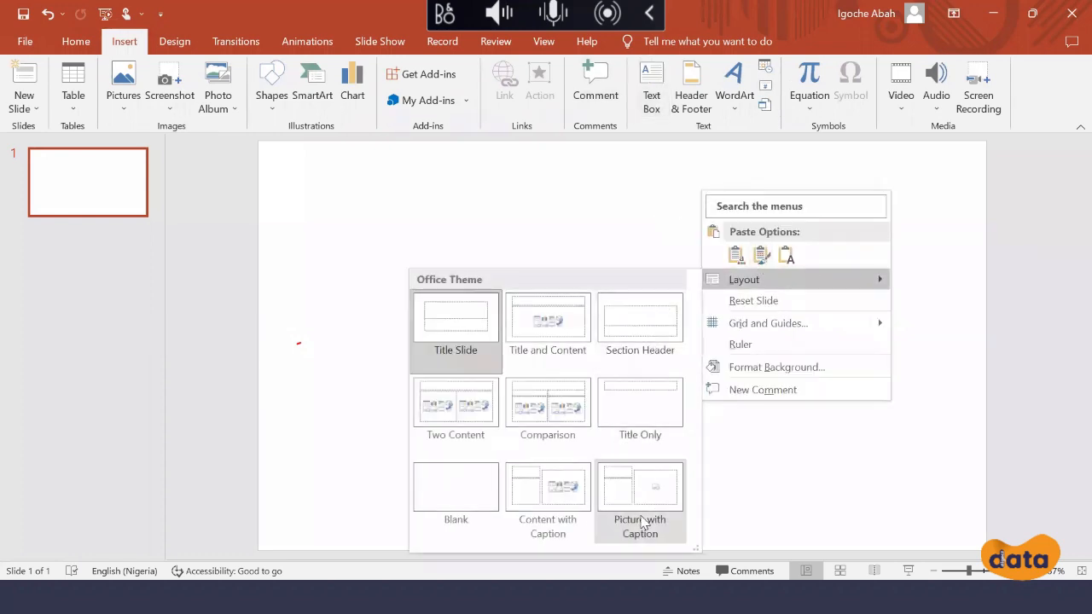
left_click(797, 433)
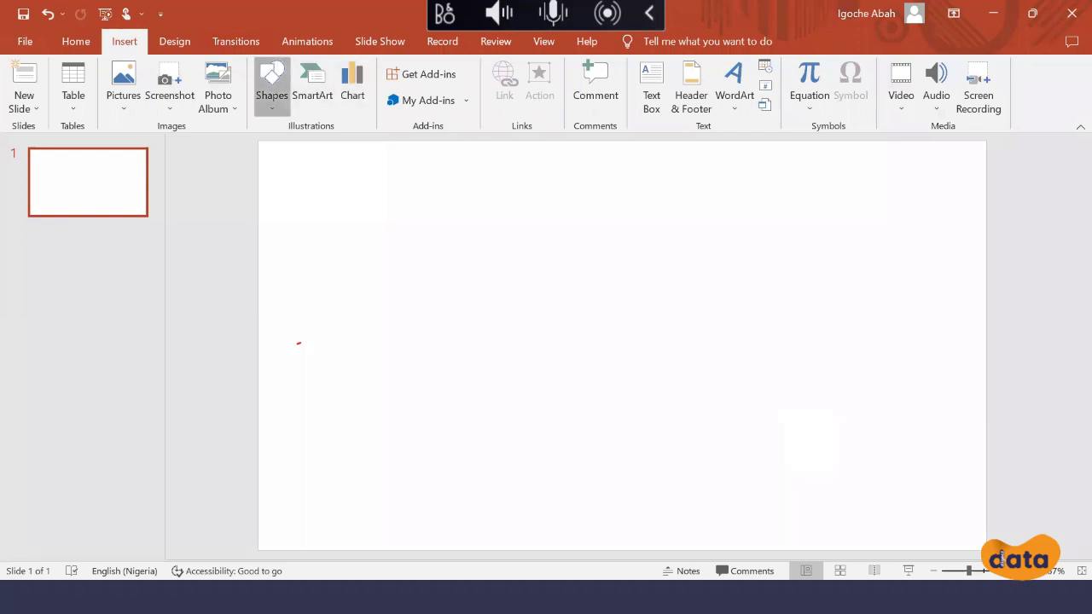
Step: Draw a full-height rectangle along the slide's left edge, about 2.54 cm wide and 19.05 cm tall
left_click(272, 85)
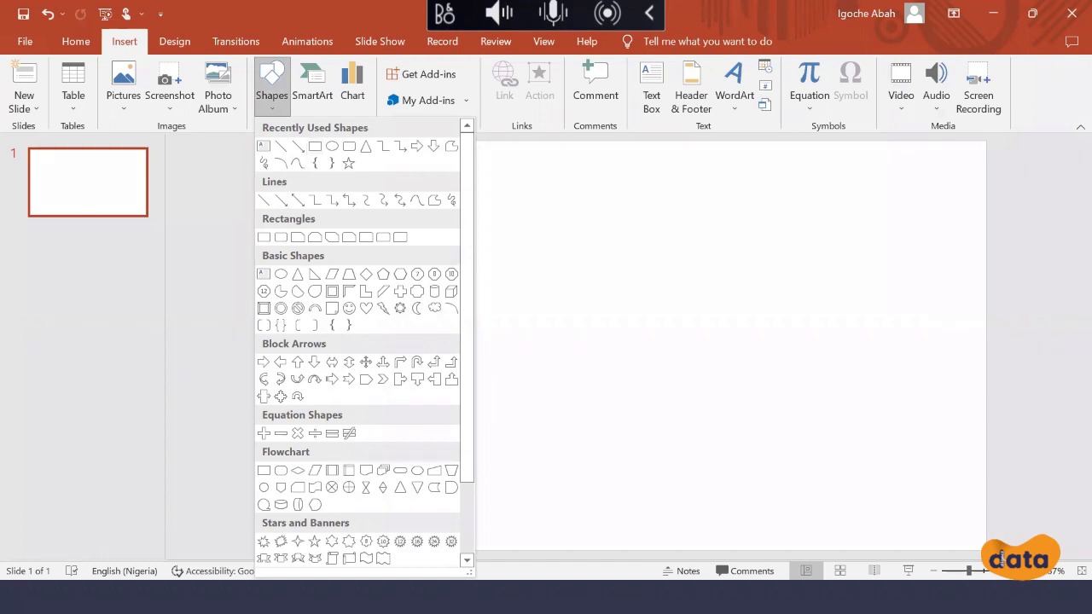
left_click(263, 237)
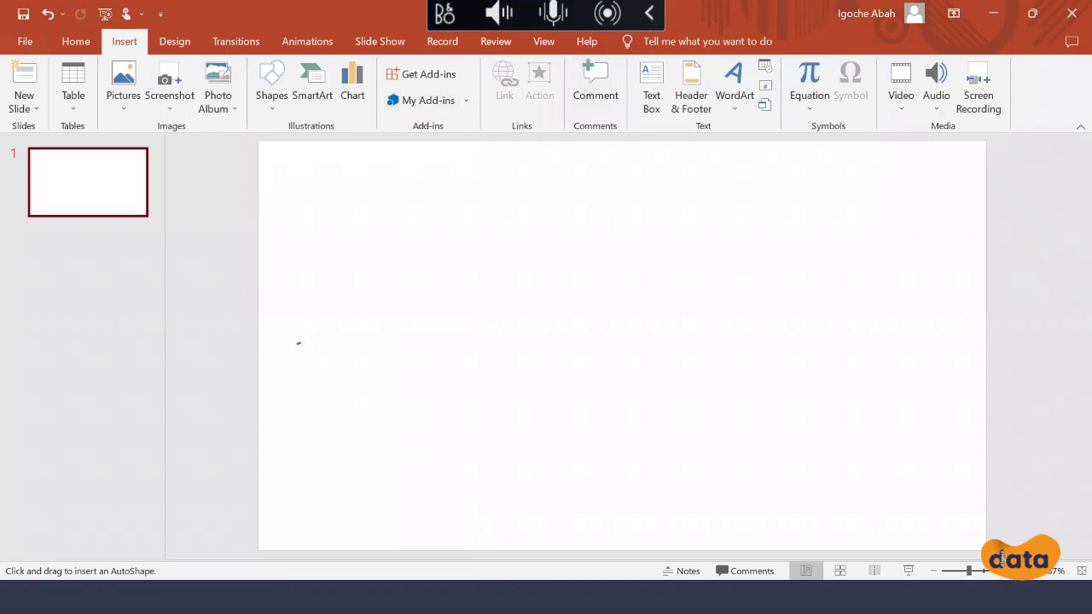
left_click(76, 42)
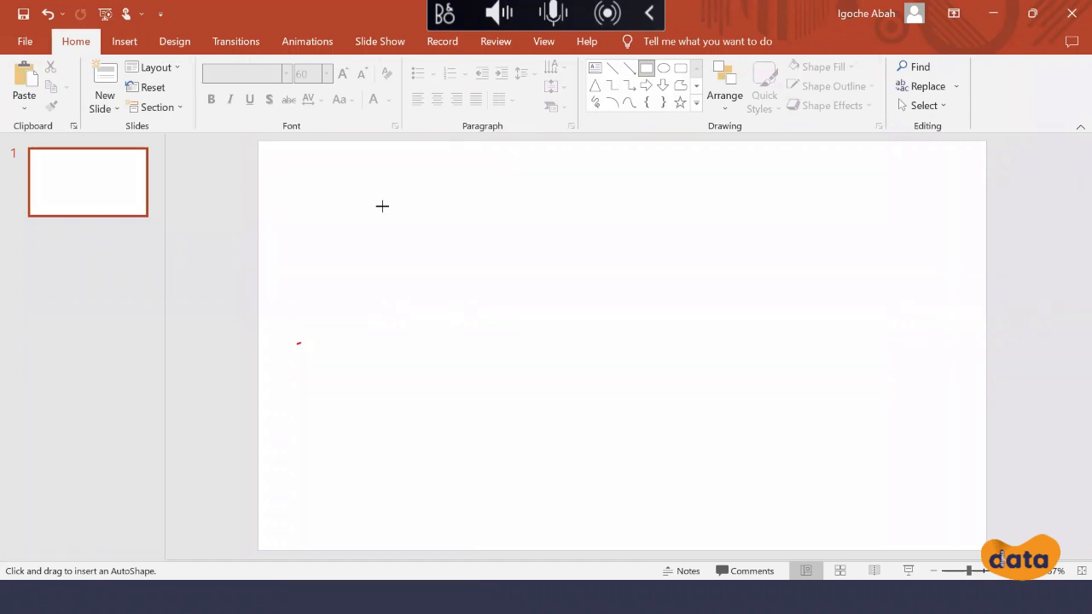
left_click(260, 146)
left_click_drag(285, 202, 319, 553)
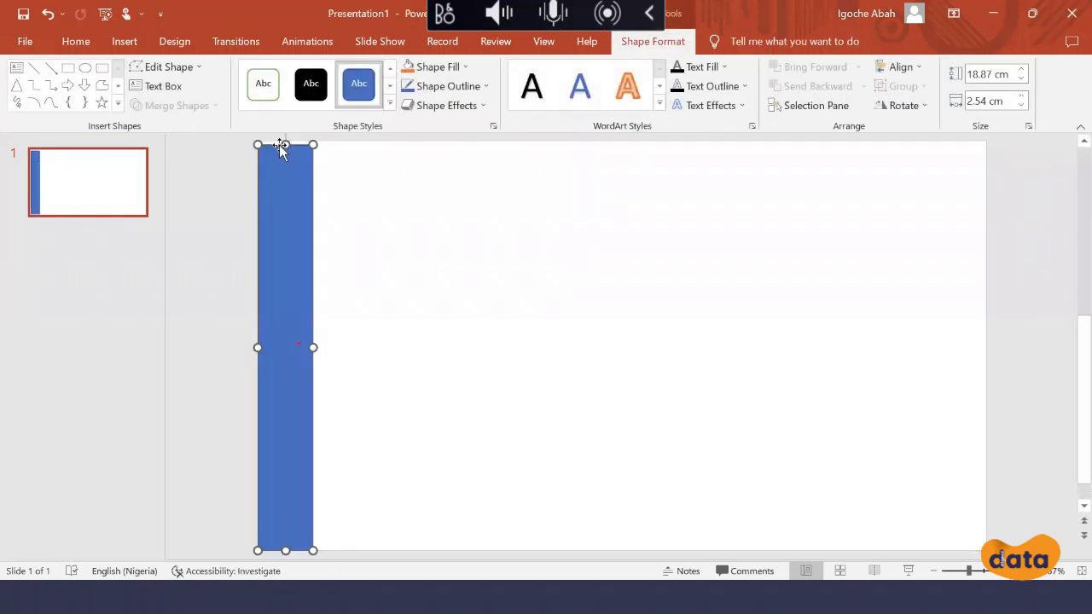
mouse_move(285, 146)
left_mouse_down()
mouse_move(290, 131)
mouse_move(288, 140)
left_mouse_up()
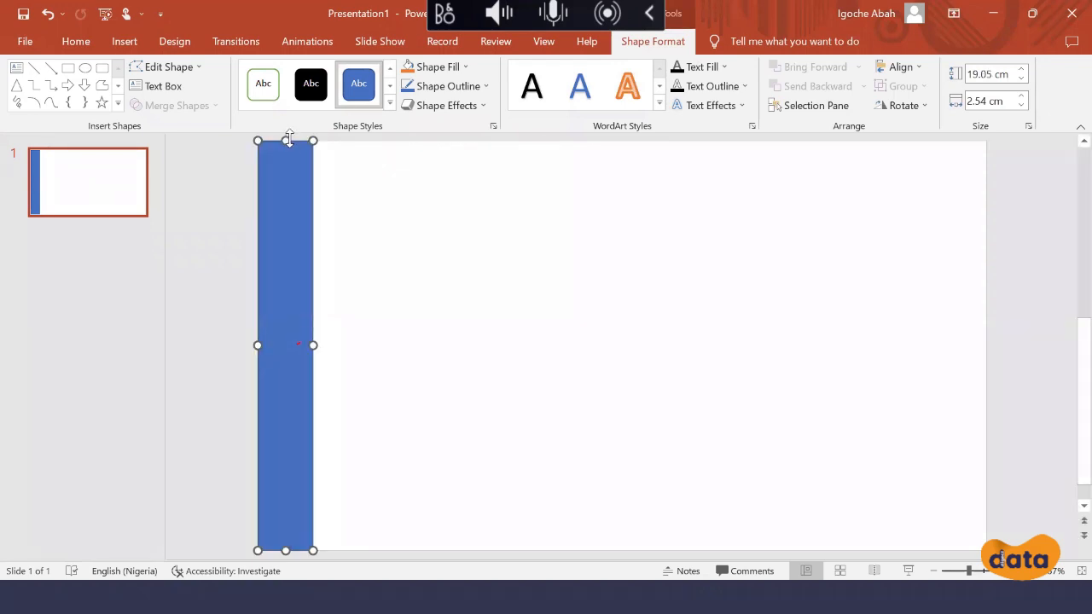
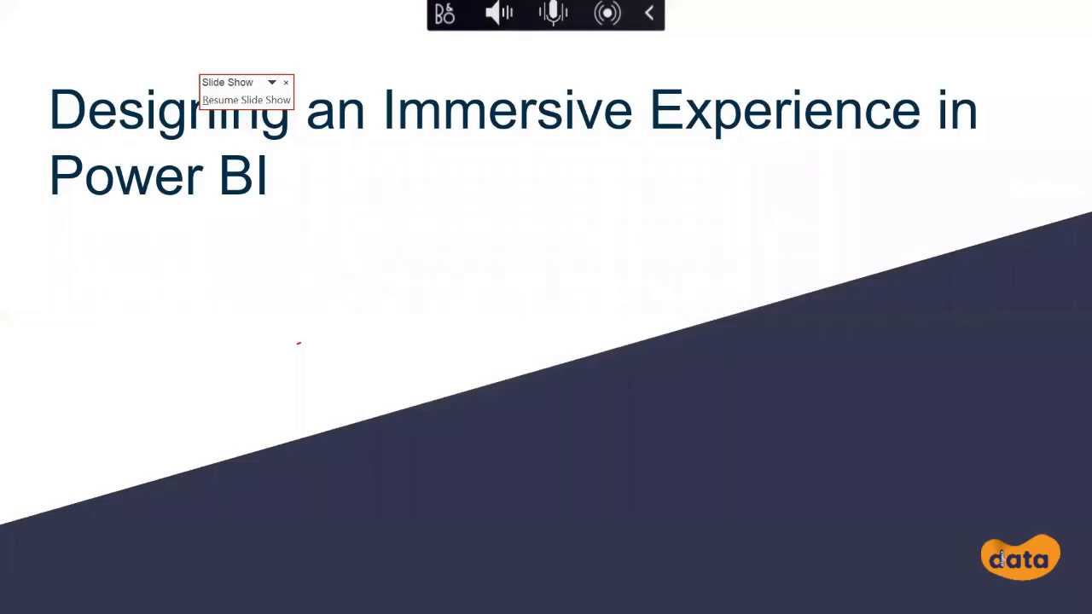
Step: Exit the slide show and open a new browser tab in Chrome
key("Escape")
left_click(624, 594)
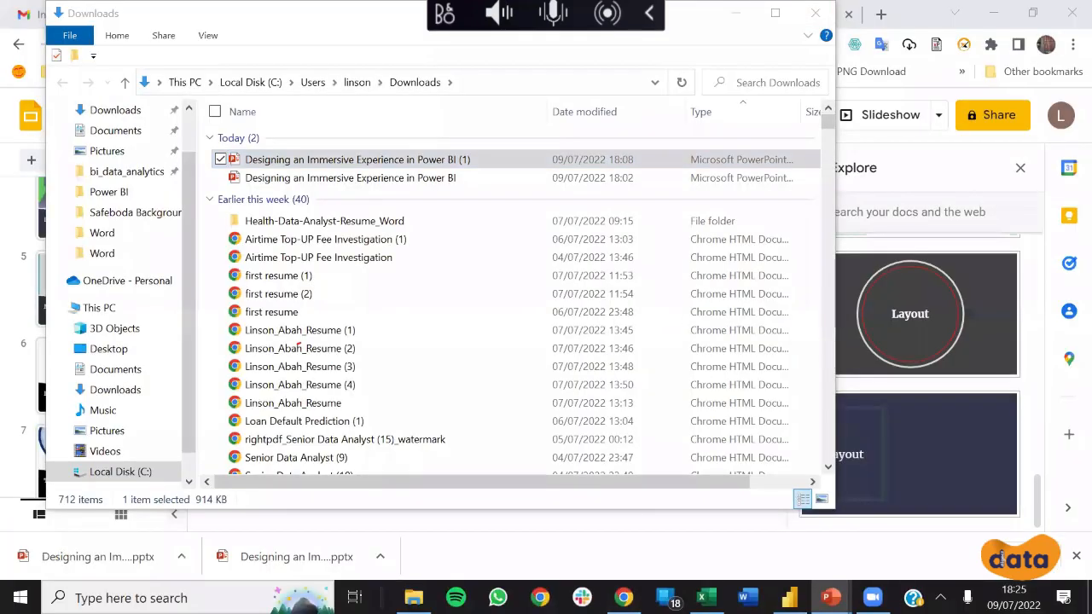
left_click(786, 14)
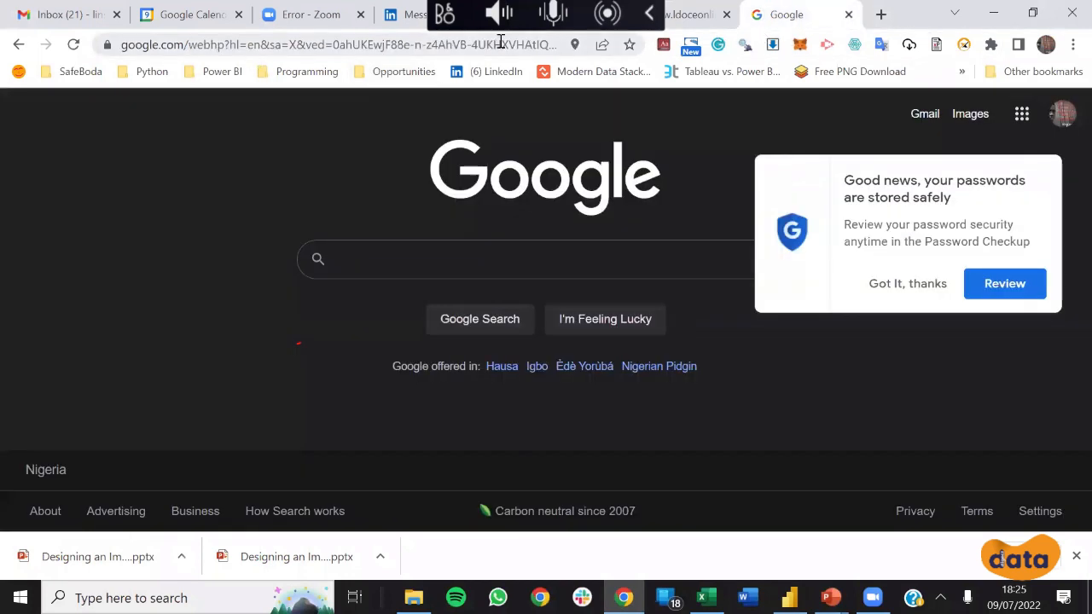
left_click(882, 15)
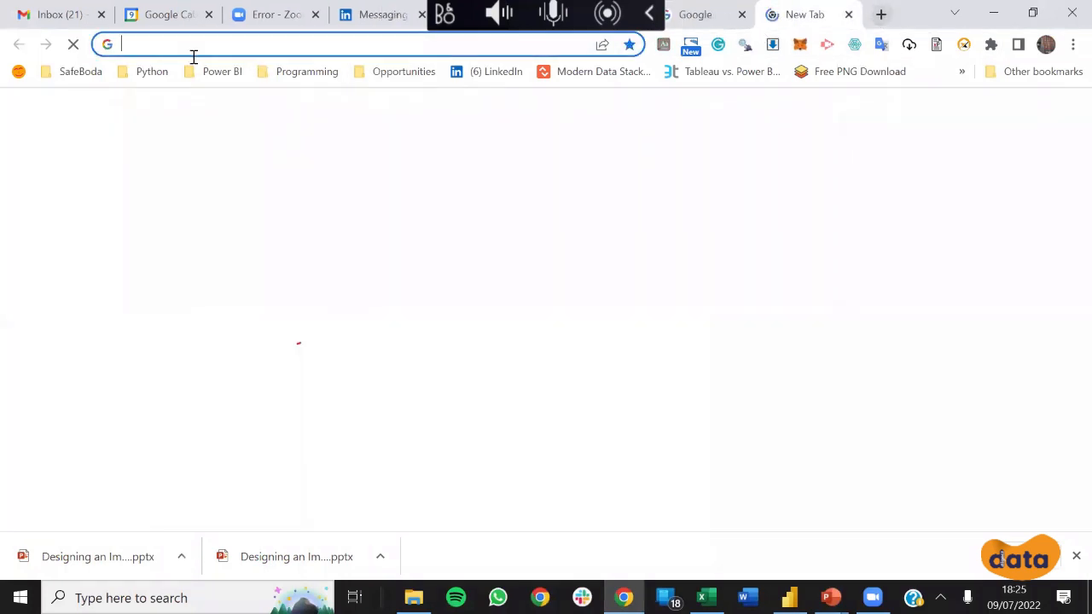
Step: Search the web for "color palette"
type("clor")
key("BackSpace")
key("BackSpace")
key("BackSpace")
type("ool")
key("BackSpace")
key("BackSpace")
key("BackSpace")
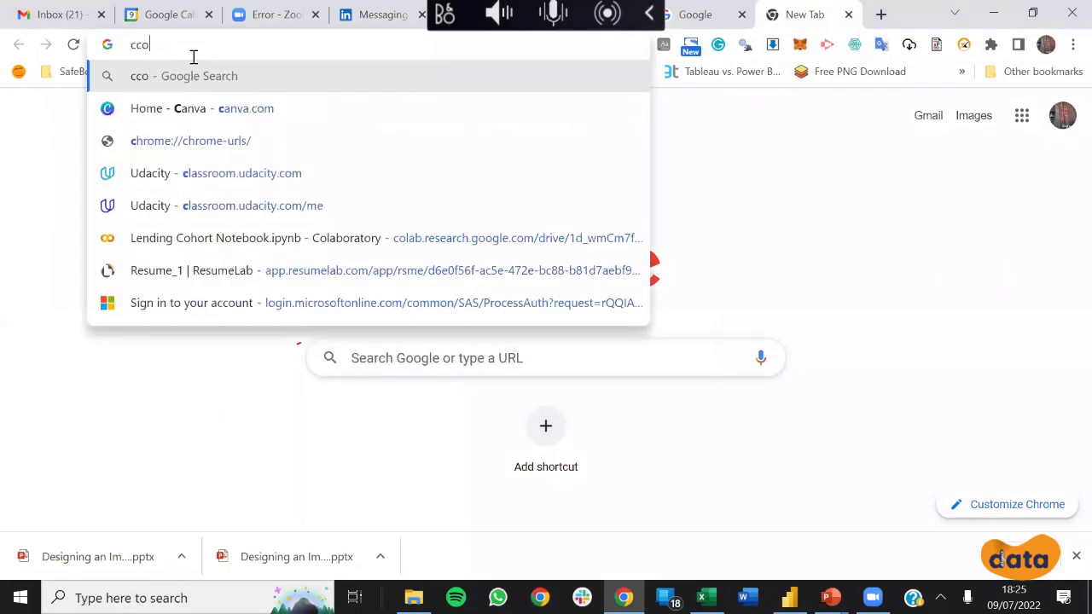
type("olor")
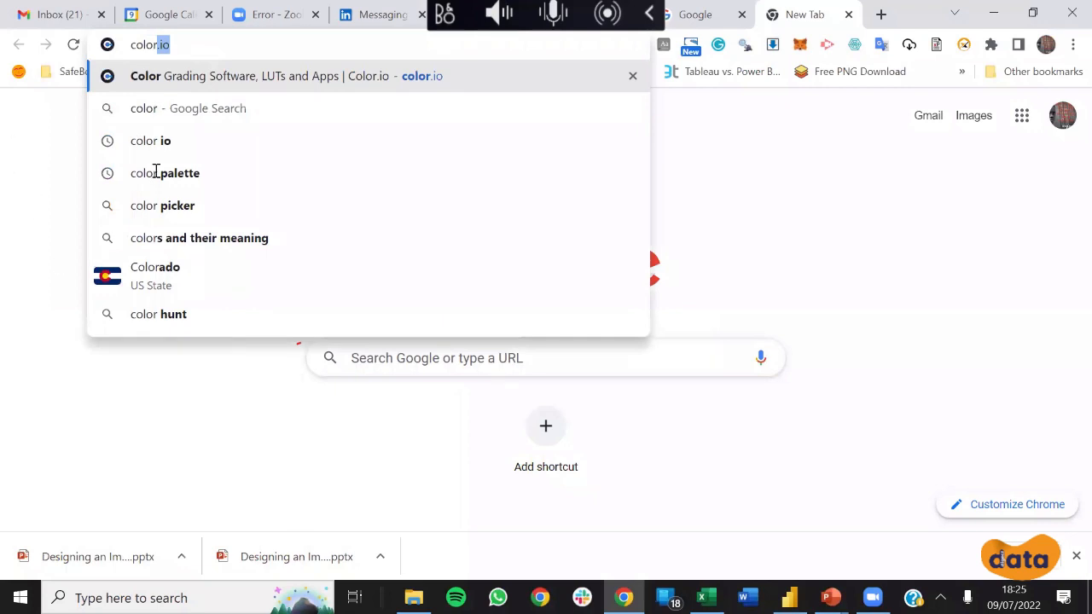
left_click(153, 171)
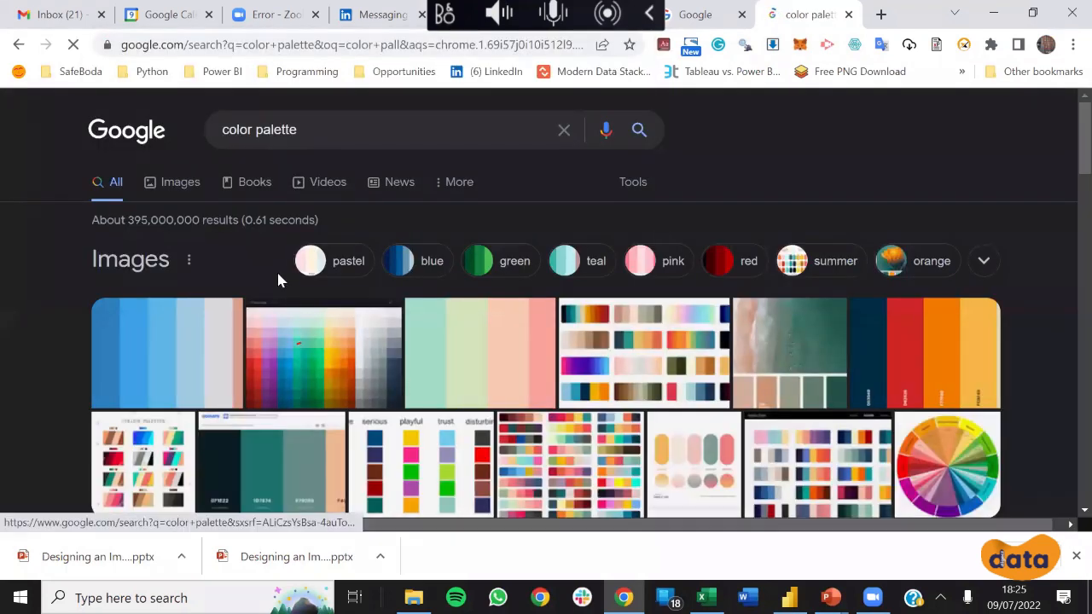
Step: Open the Coolors website from the search results, accepting all cookies and dismissing the What's new notice
scroll(268, 281, "down", 5)
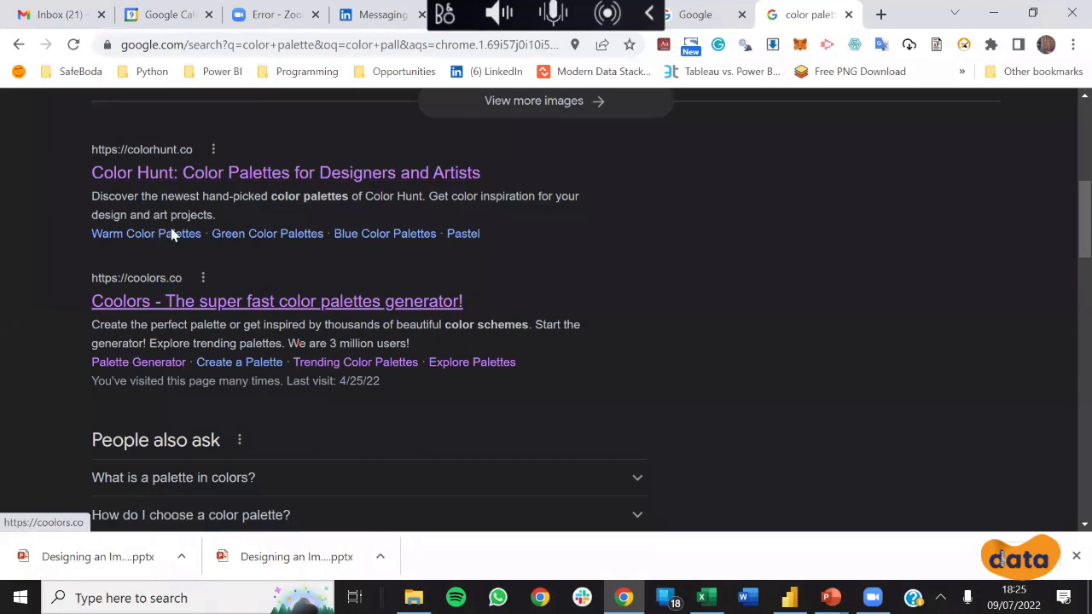
scroll(183, 285, "down", 2)
scroll(187, 300, "down", 2)
scroll(187, 301, "up", 6)
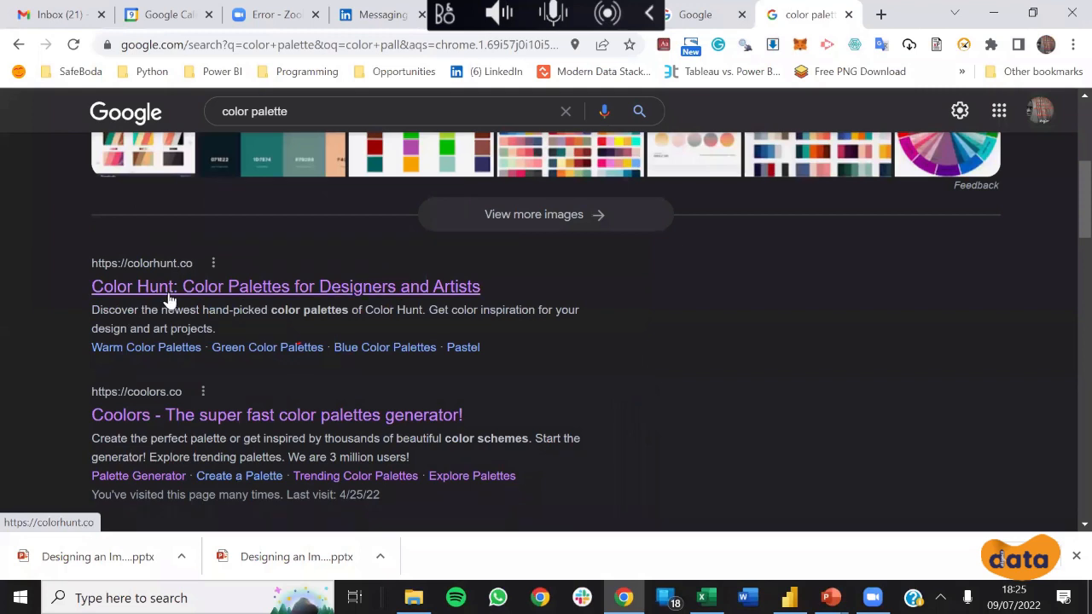
left_click(171, 417)
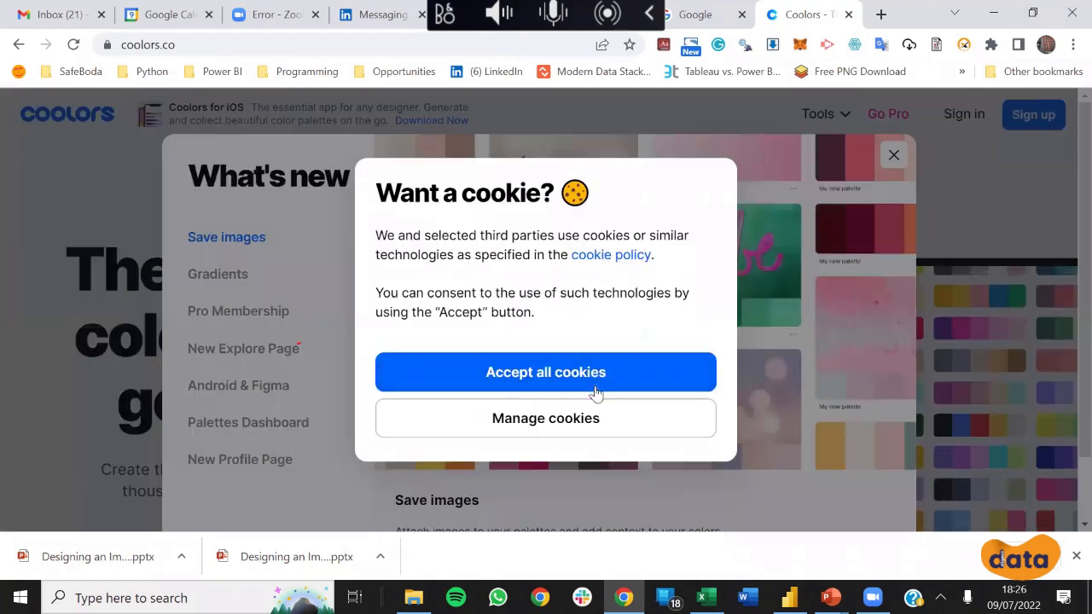
left_click(593, 383)
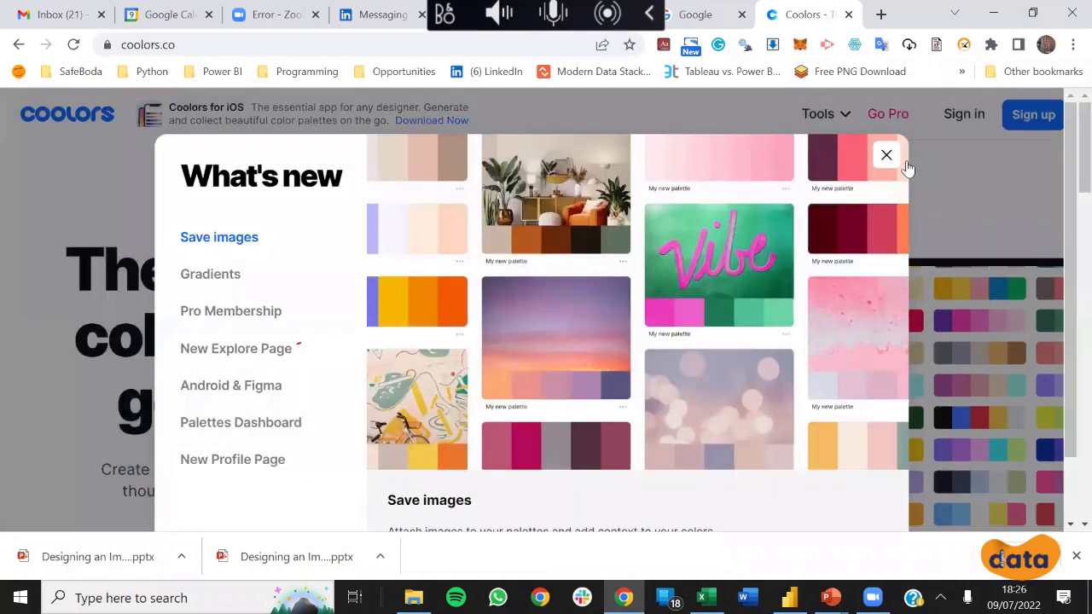
left_click(921, 236)
Step: Start the Coolors palette generator and dismiss its introduction
scroll(298, 239, "down", 4)
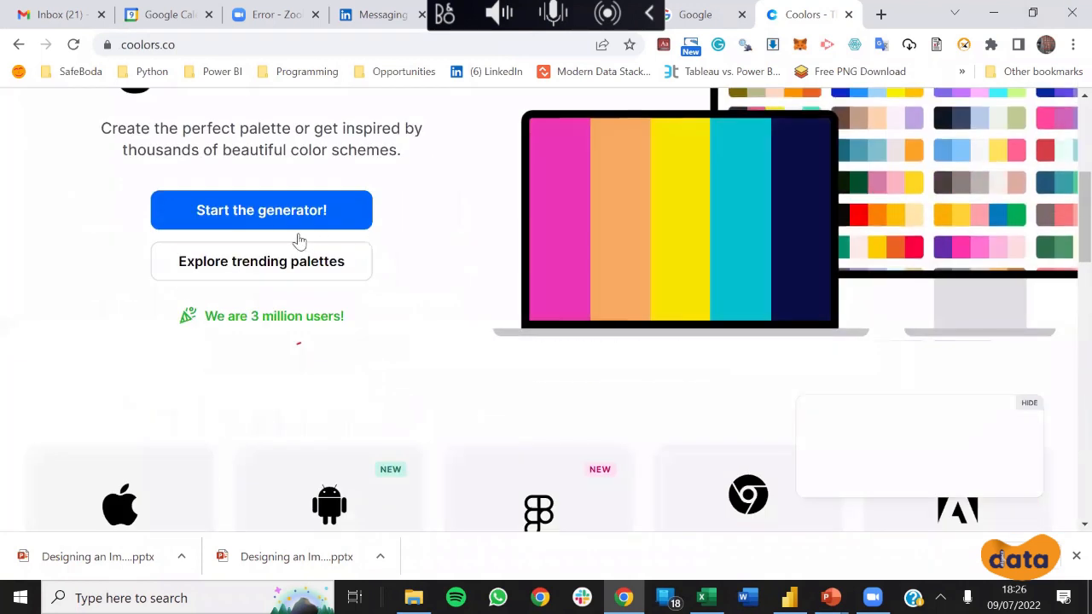
left_click(273, 221)
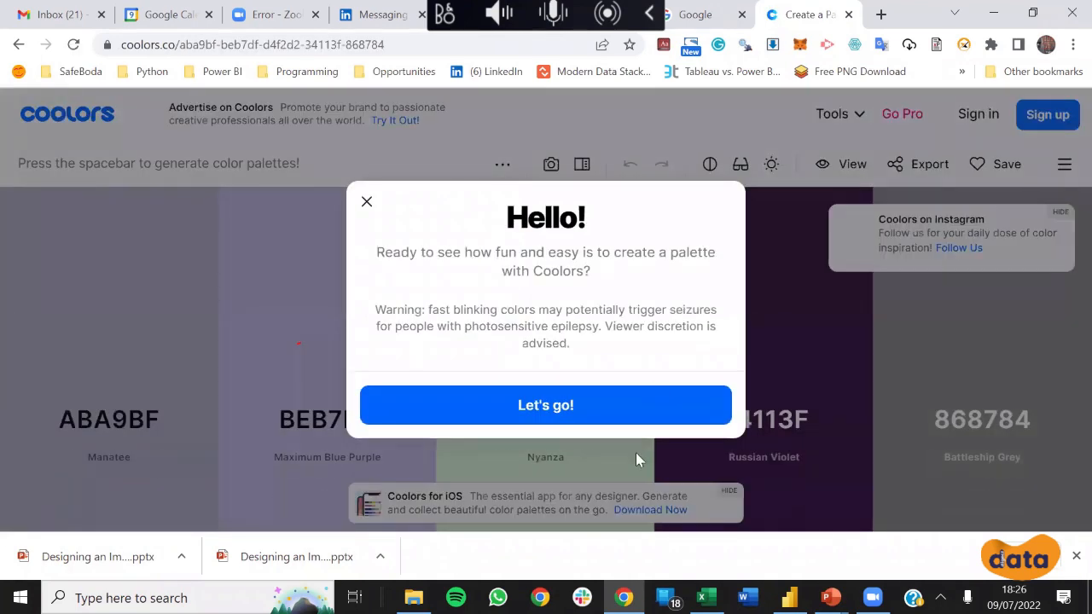
left_click(367, 203)
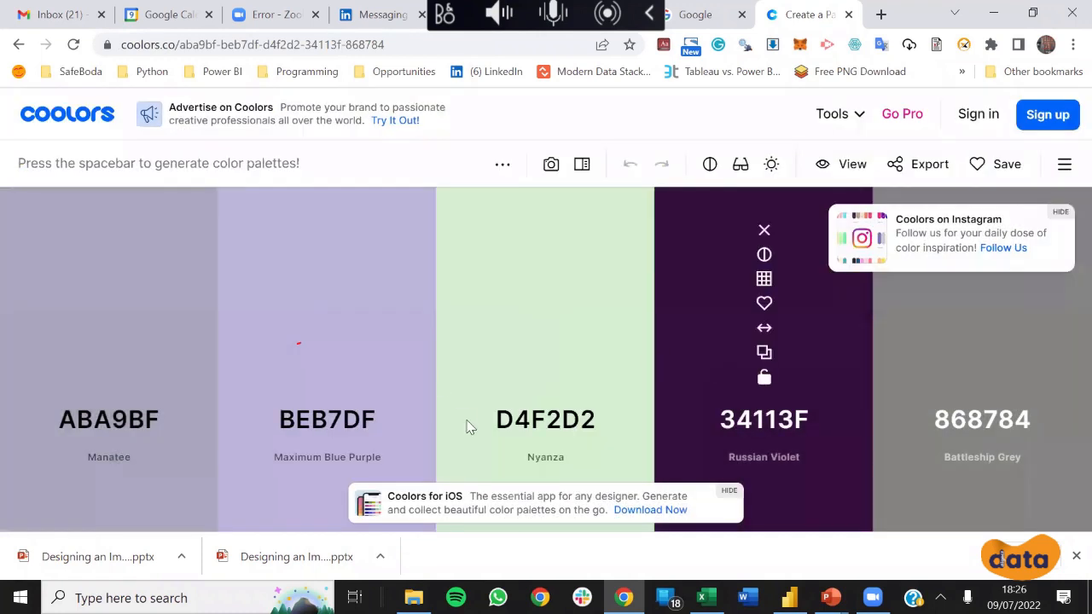
Step: Dismiss the Coolors ad pop-ups and copy the hex code #34113F of the Russian Violet swatch
left_click(736, 495)
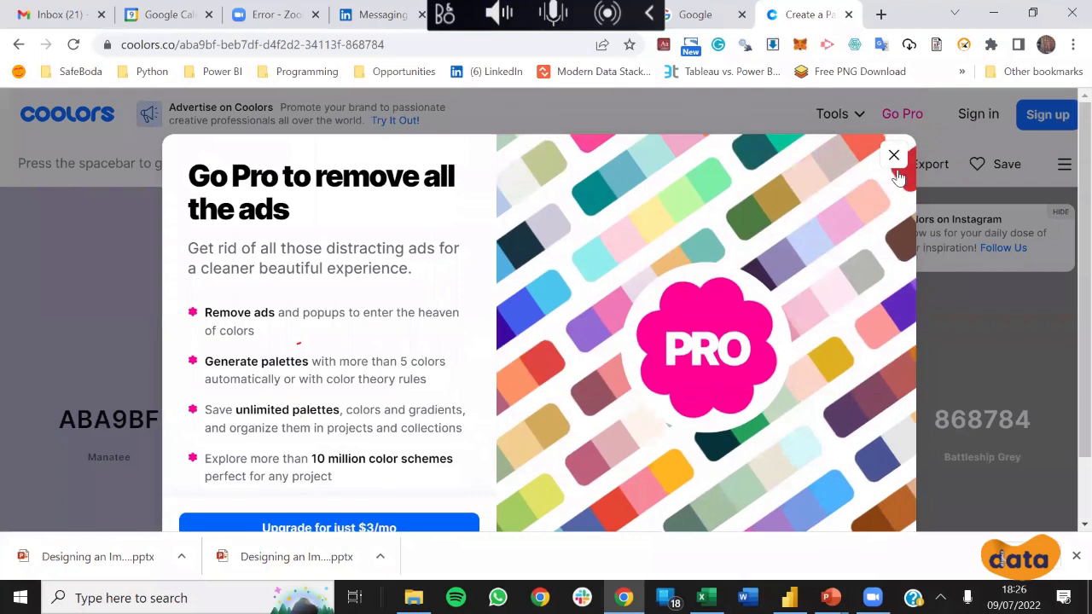
left_click(894, 156)
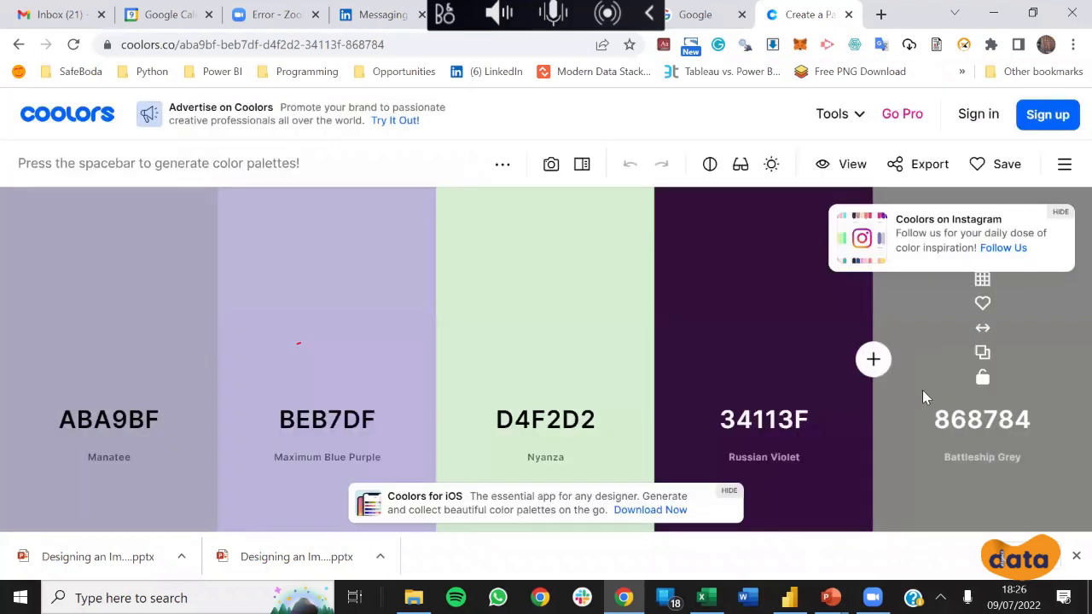
left_click(765, 422)
key("ctrl+c")
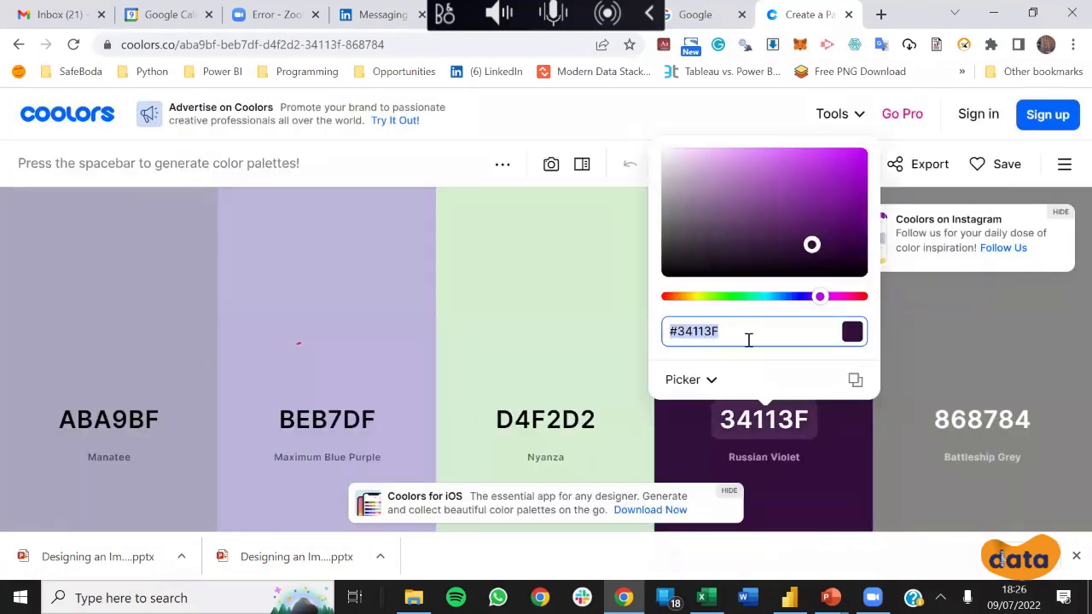
Step: Switch to Presentation1 in PowerPoint and fill the vertical sidebar rectangle on the slide with orange
mouse_move(831, 597)
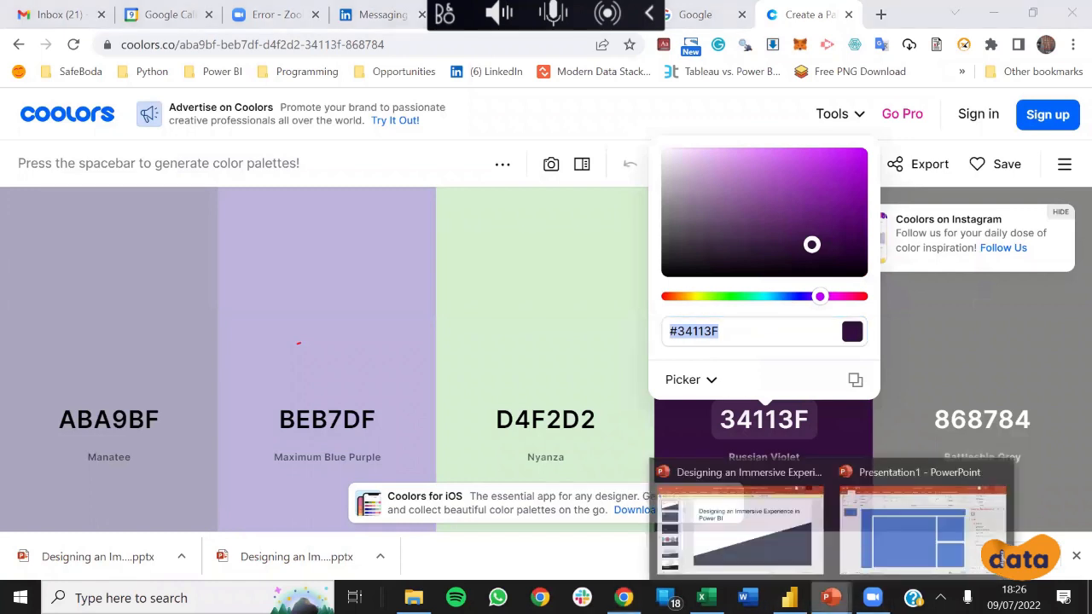
left_click(868, 521)
left_click(173, 287)
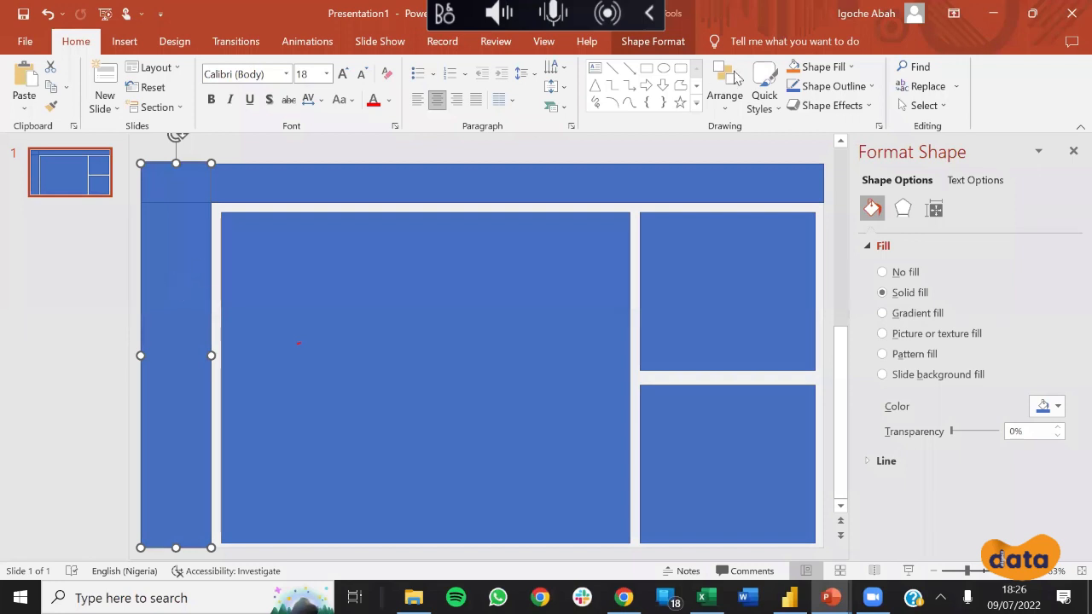
left_click(796, 69)
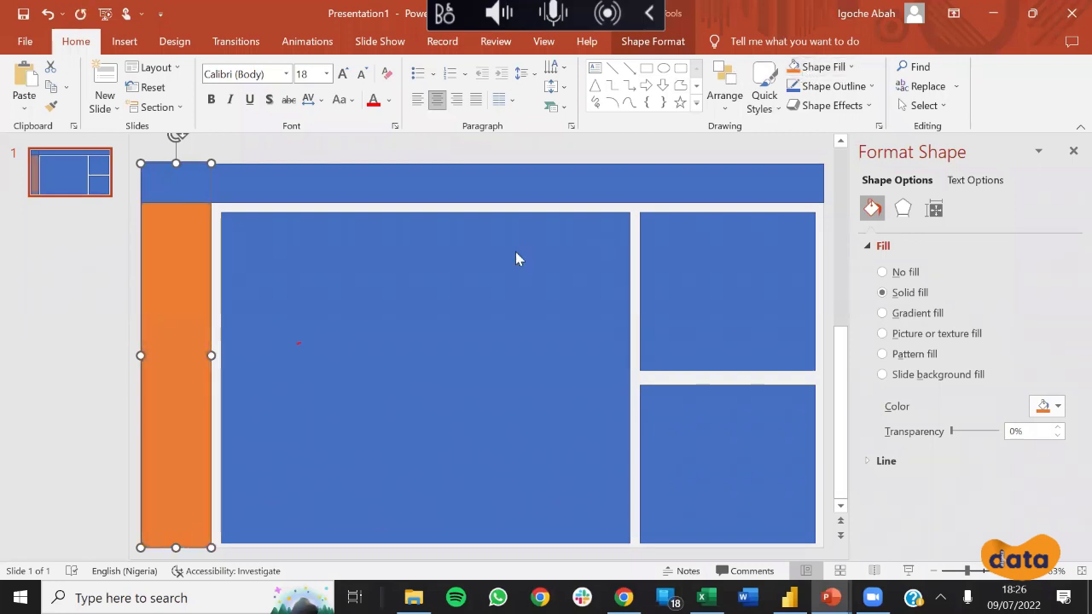
Step: Fill the vertical sidebar rectangle with the custom colour #34113F copied from Coolors
left_click(851, 67)
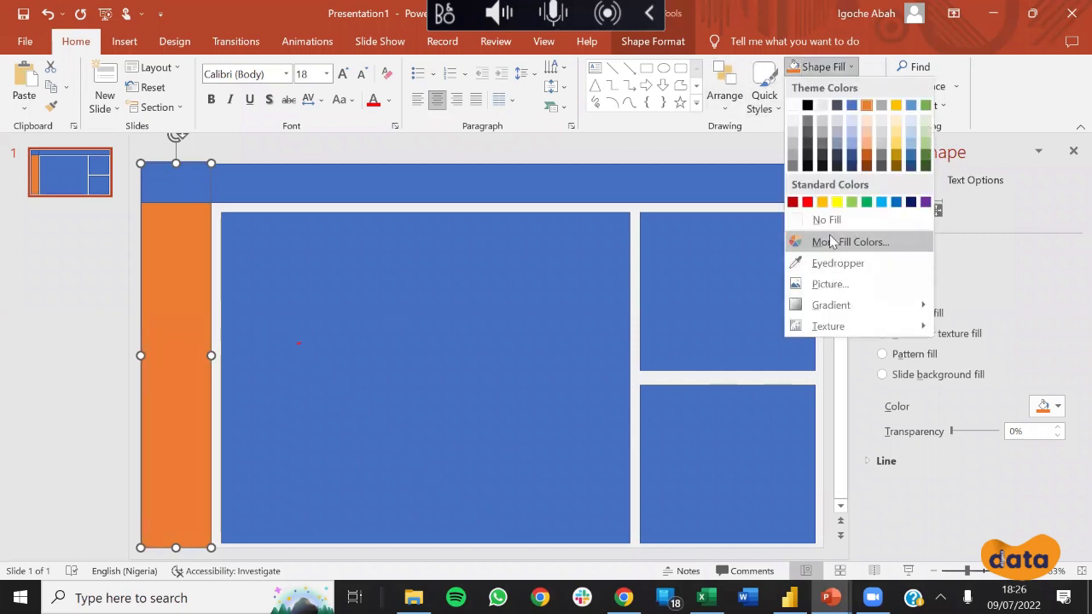
left_click(832, 243)
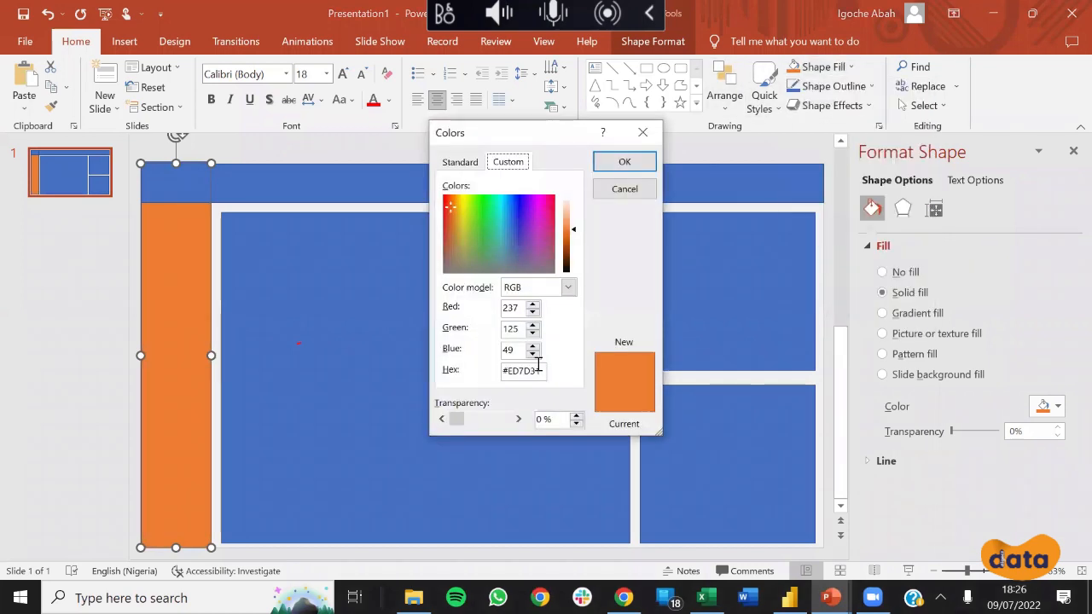
double_click(513, 372)
key("ctrl+v")
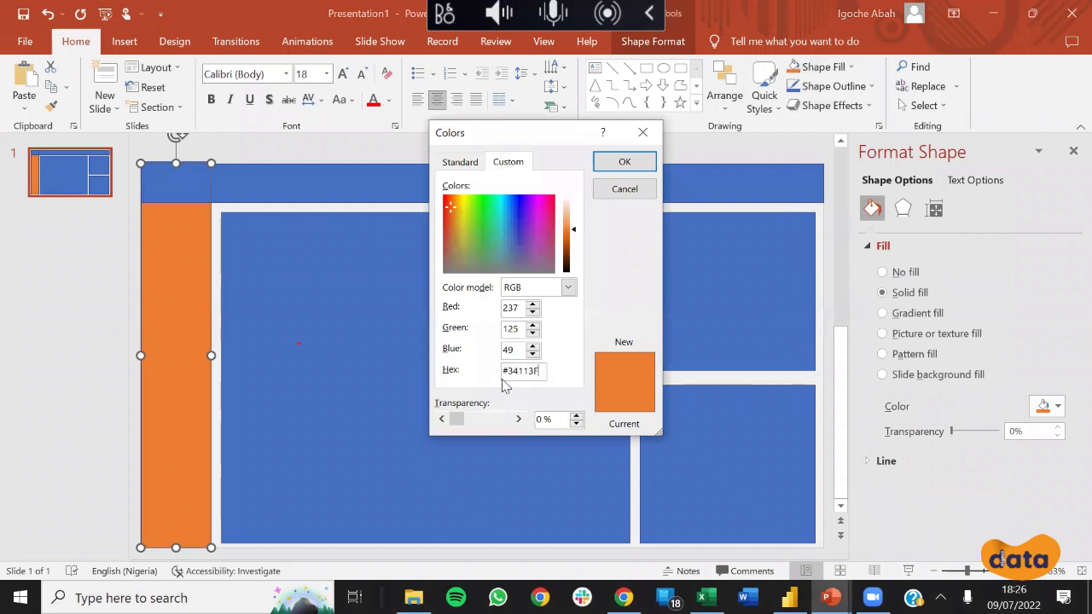
left_click(632, 164)
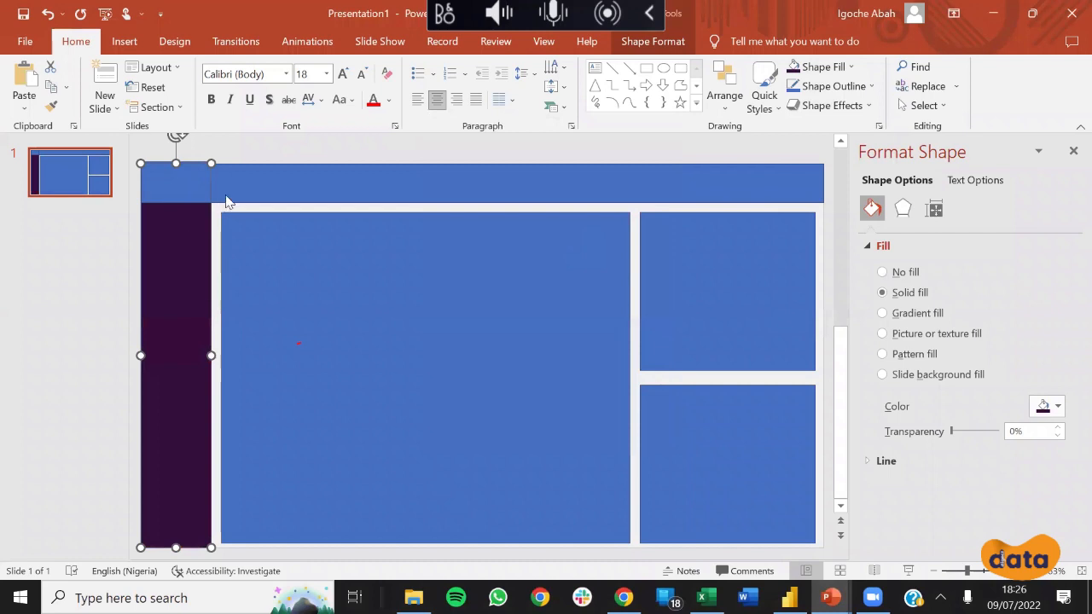
Step: Fill the horizontal header bar with dark grey and delete the small blue rectangle where it meets the sidebar
left_click(221, 217)
left_click(339, 186)
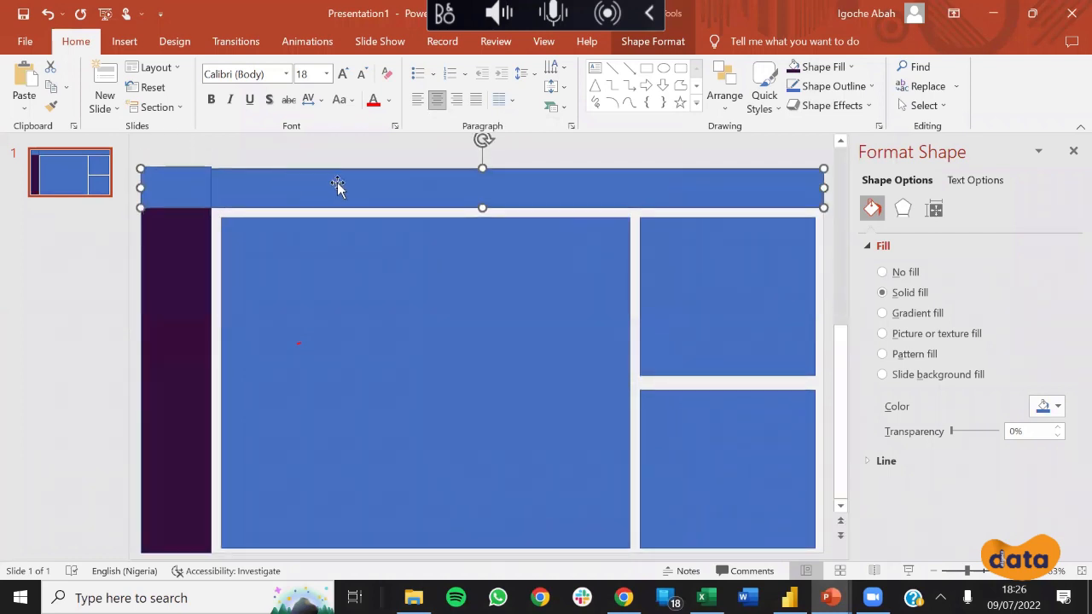
left_click(851, 68)
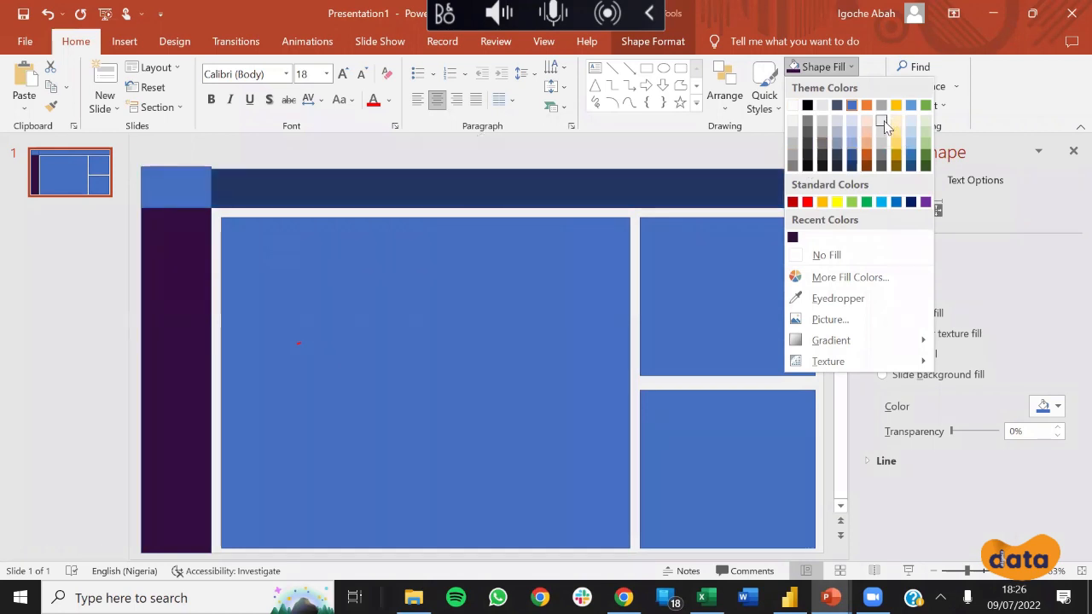
left_click(884, 158)
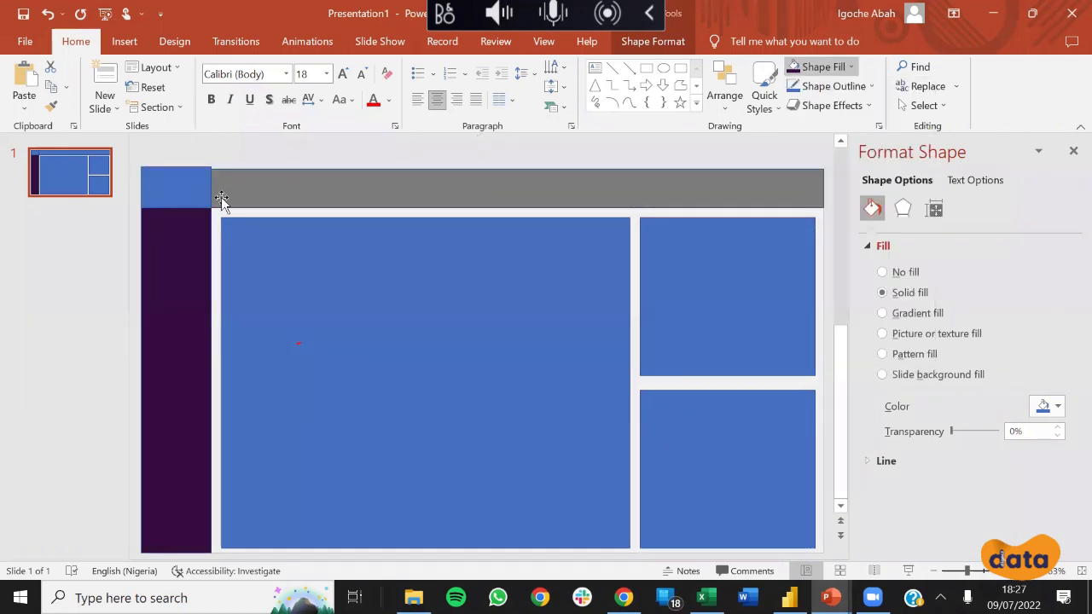
left_click(203, 192)
key("Delete")
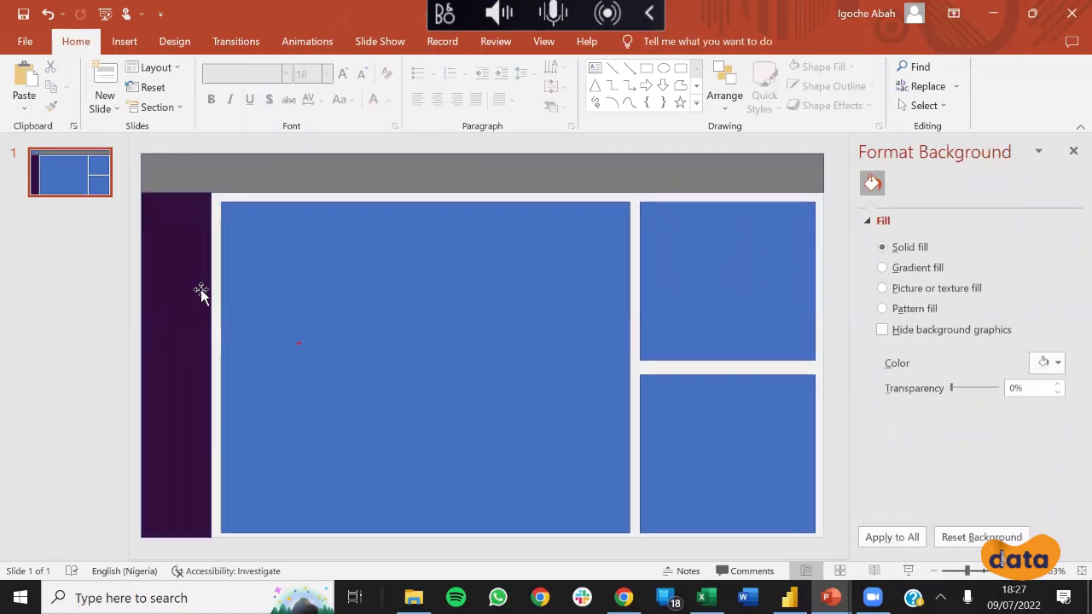
Step: Fill the large central rectangle on the slide with white and remove its outline
left_click(343, 326)
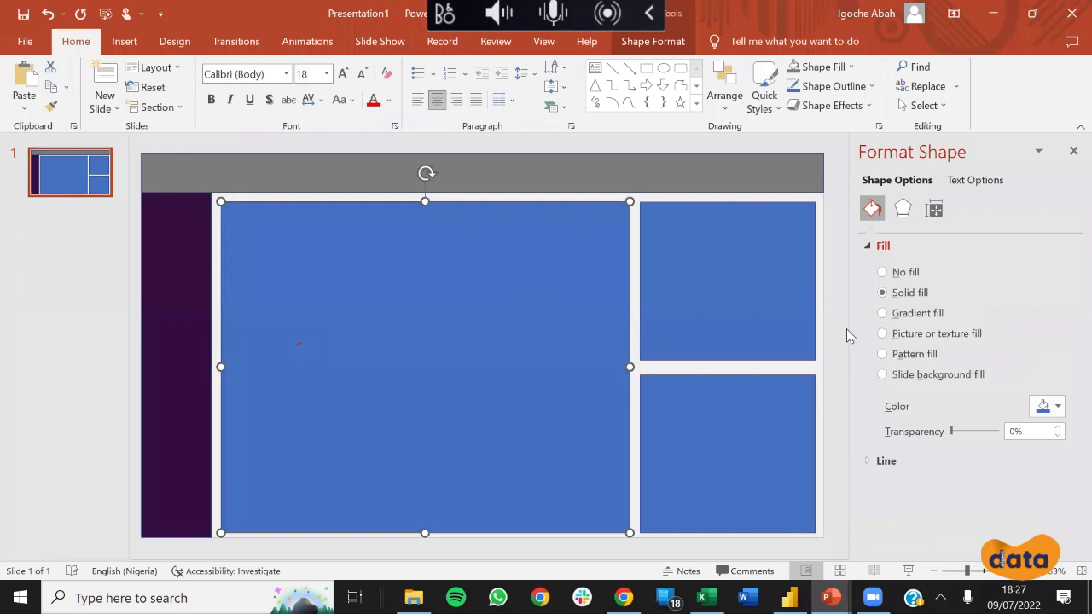
left_click(1045, 407)
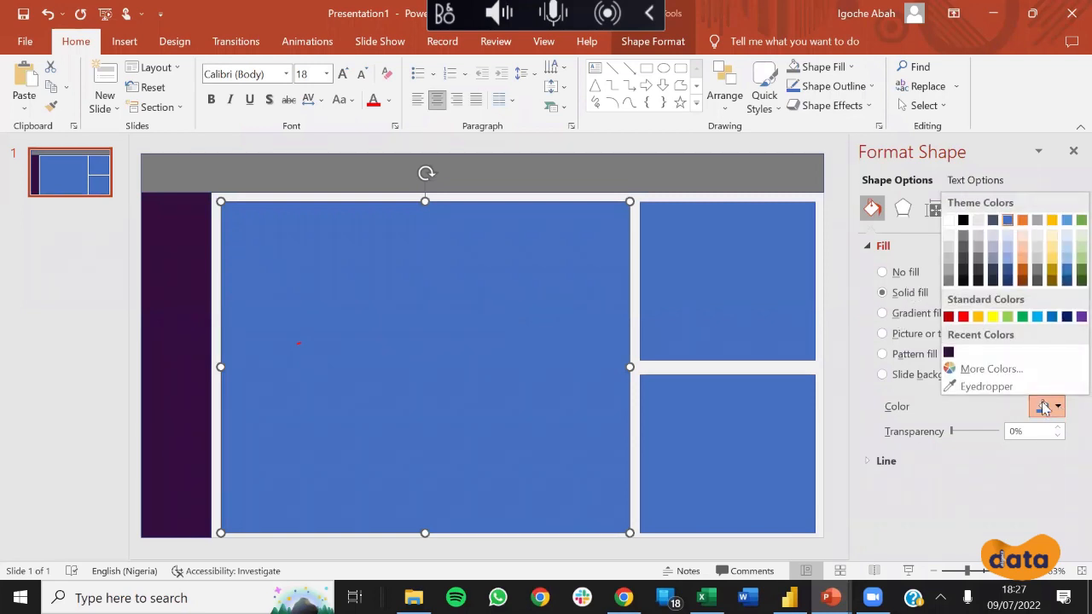
left_click(949, 221)
left_click(763, 273)
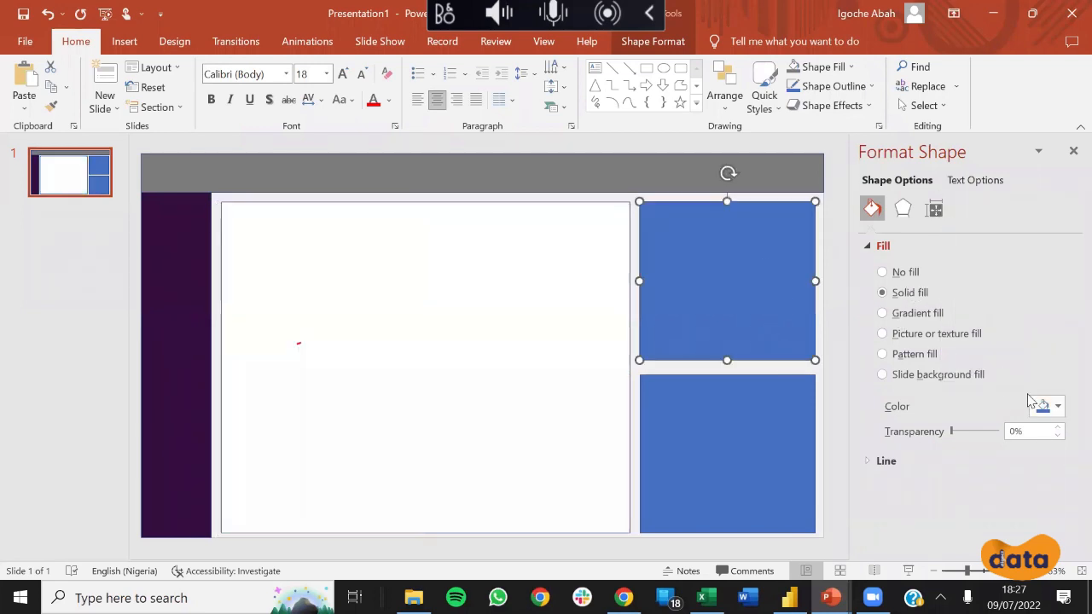
left_click(536, 266)
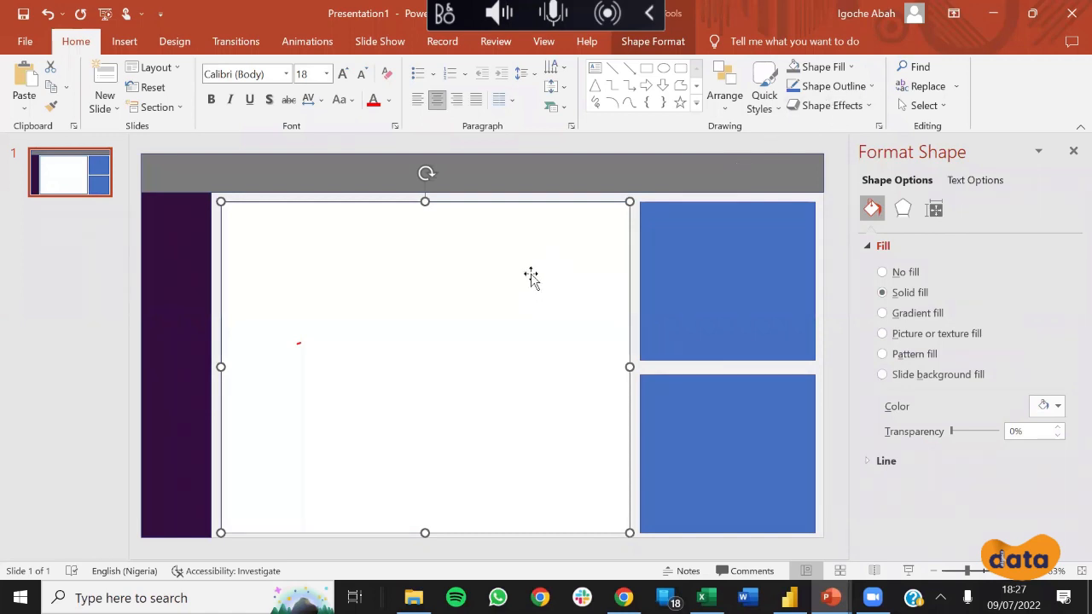
left_click(871, 87)
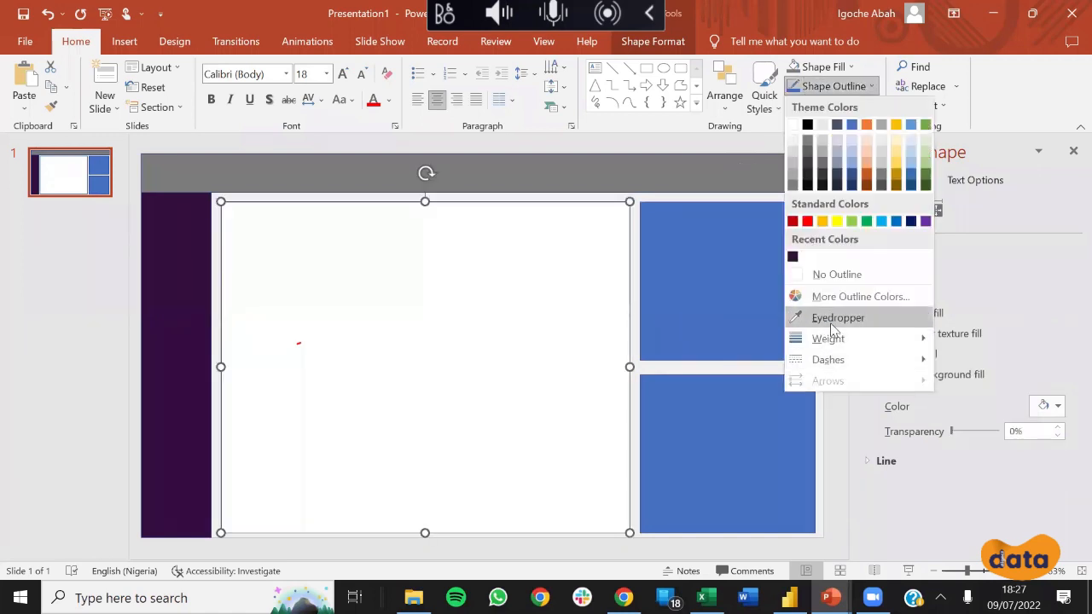
left_click(799, 274)
Step: Fill the upper of the two smaller rectangles beside the central panel with white and remove its outline
left_click(720, 312)
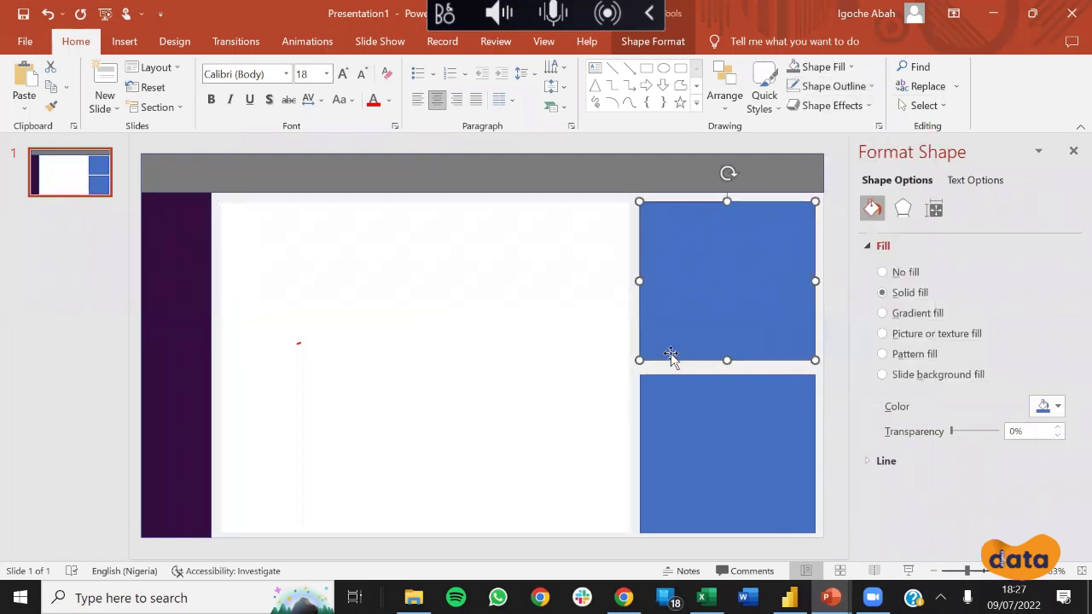
left_click(811, 66)
left_click(852, 66)
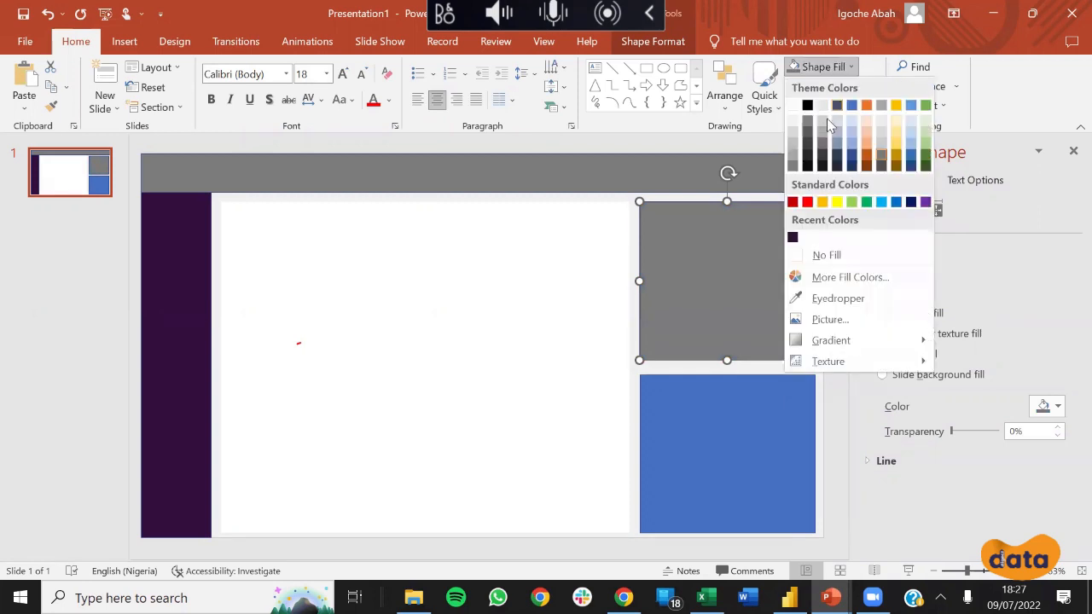
left_click(799, 106)
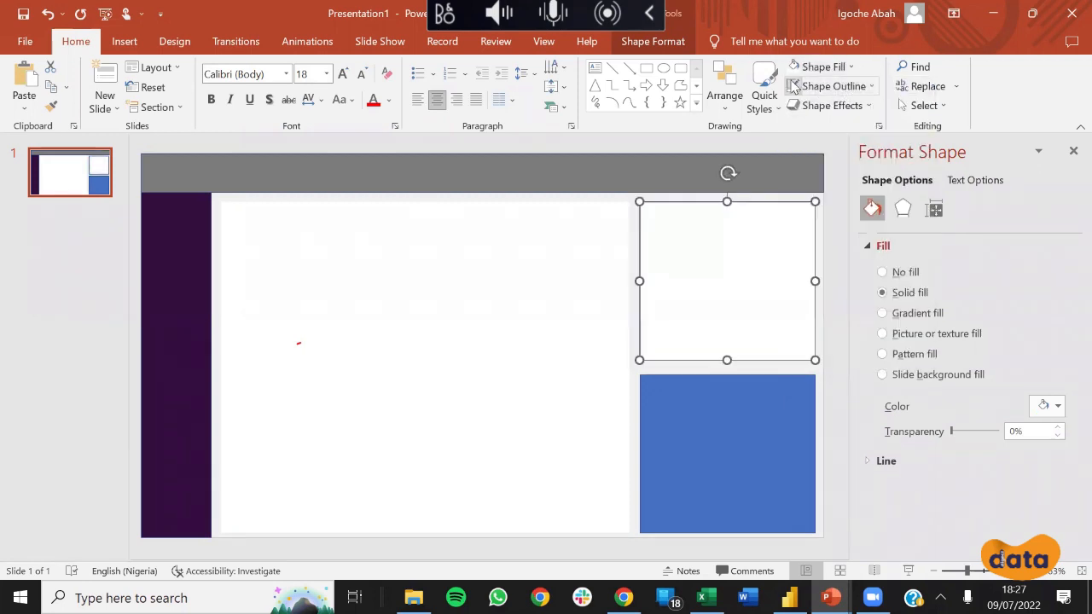
Step: Fill the lower small rectangle with white and remove its outline to match the other panels
left_click(753, 437)
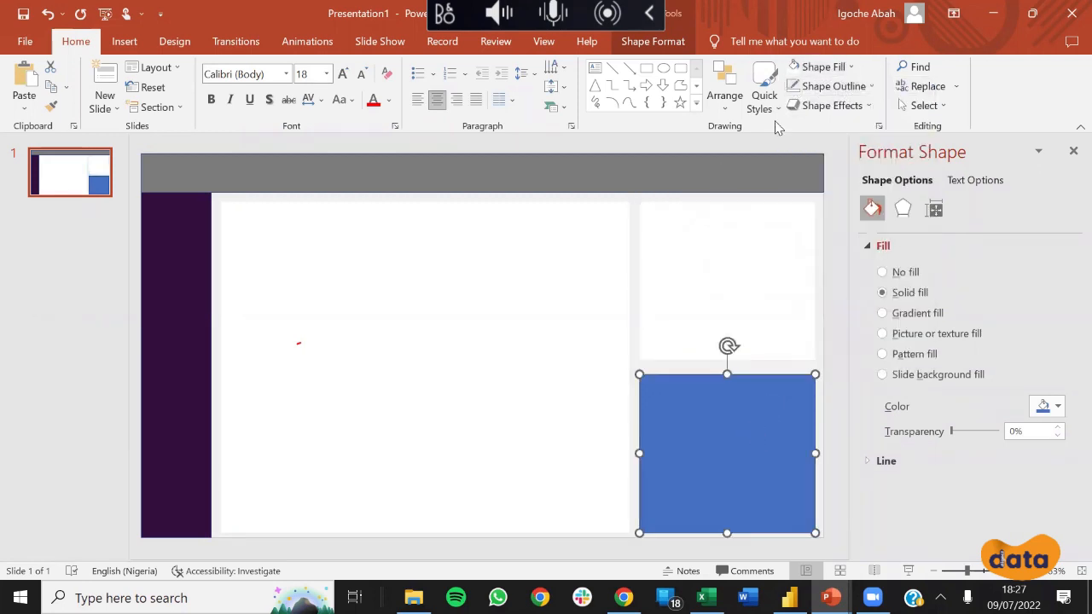
left_click(794, 68)
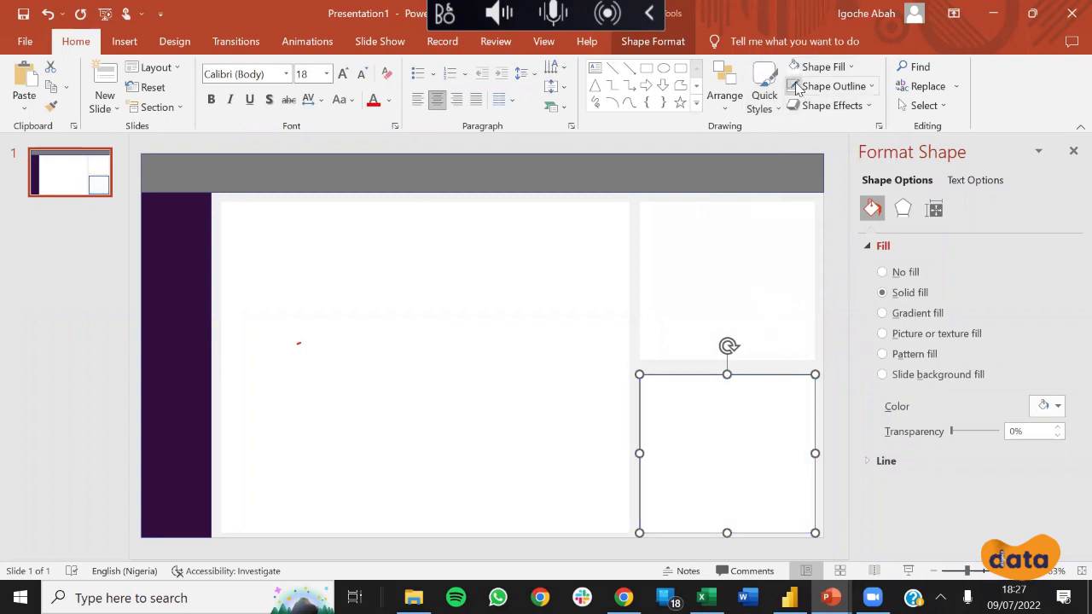
left_click(827, 300)
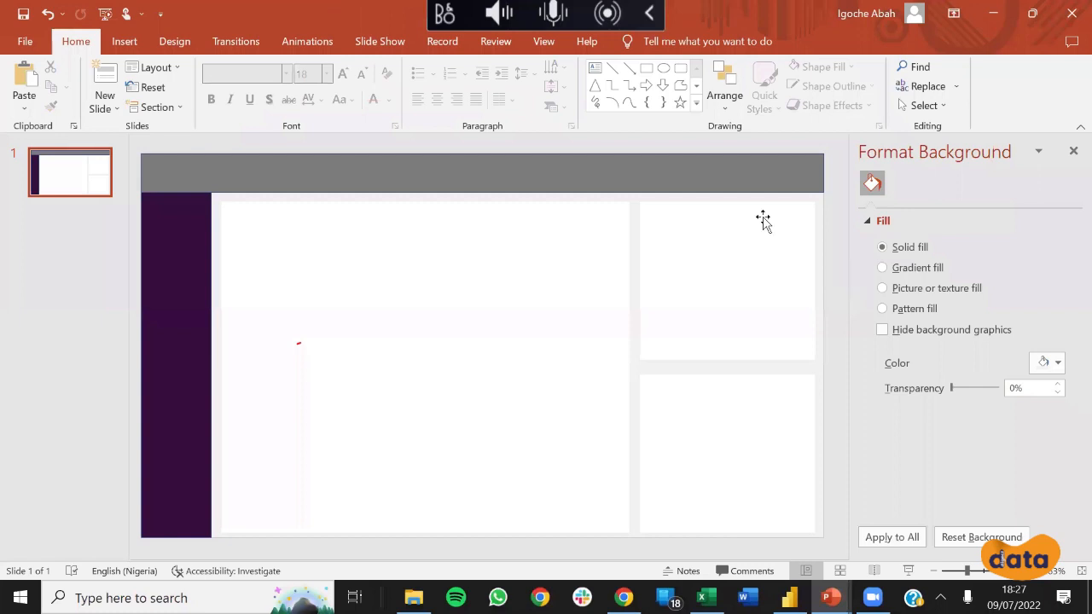
Step: Switch to the Coolors palette in Chrome, copy the Russian Violet colour #34113F again and return to Presentation1 in PowerPoint
left_click(589, 167)
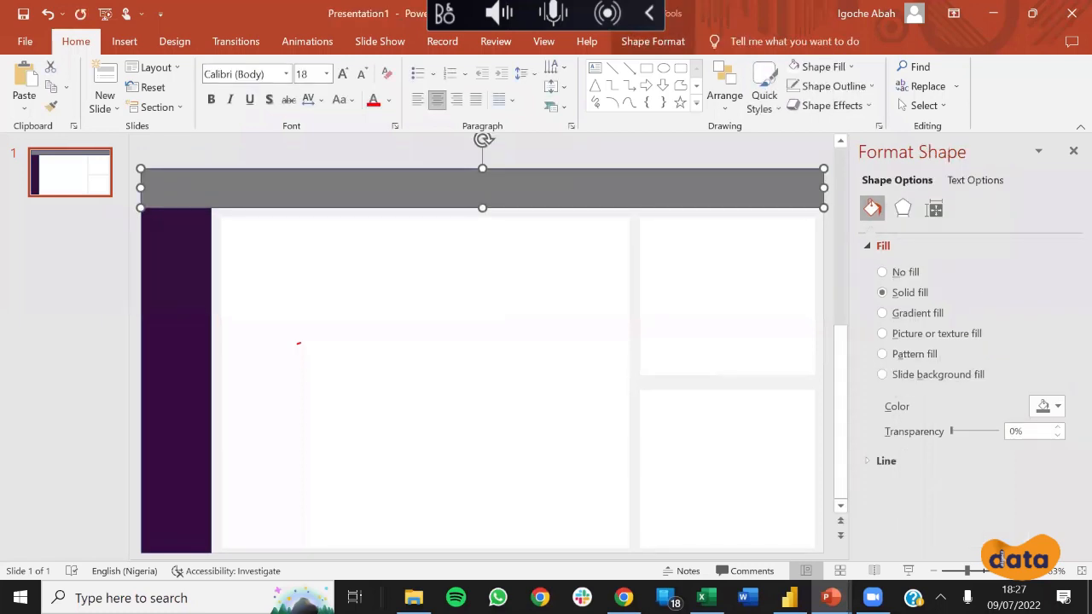
left_click(624, 597)
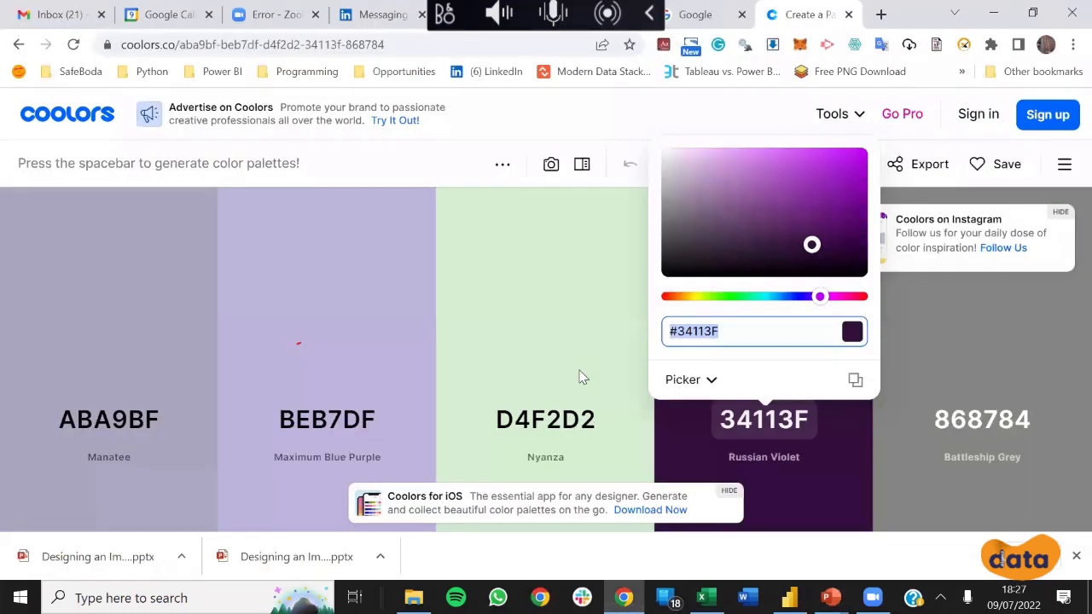
left_click(1076, 557)
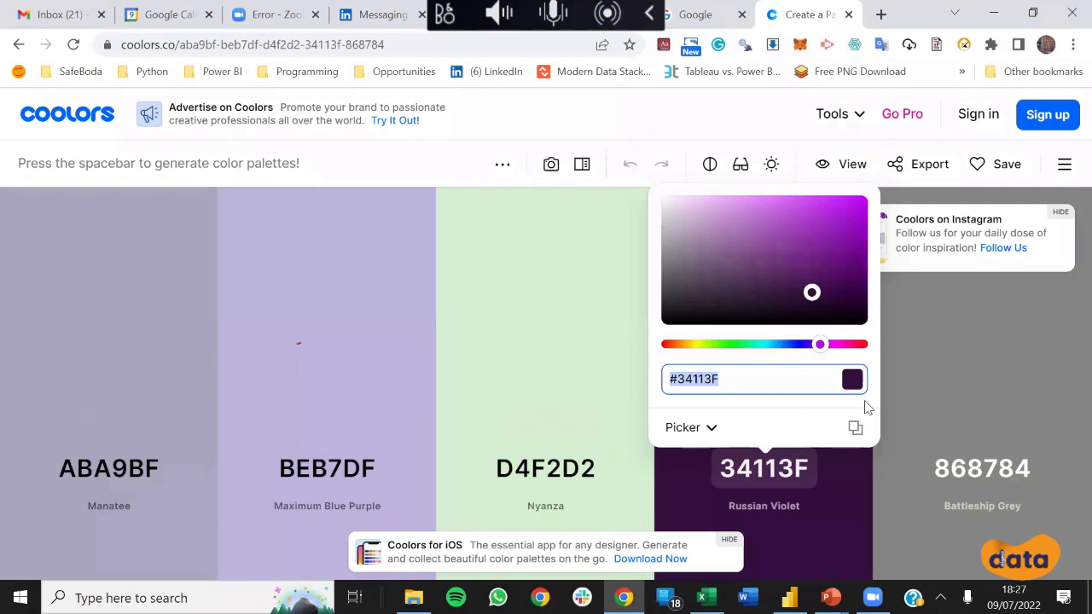
left_click(855, 428)
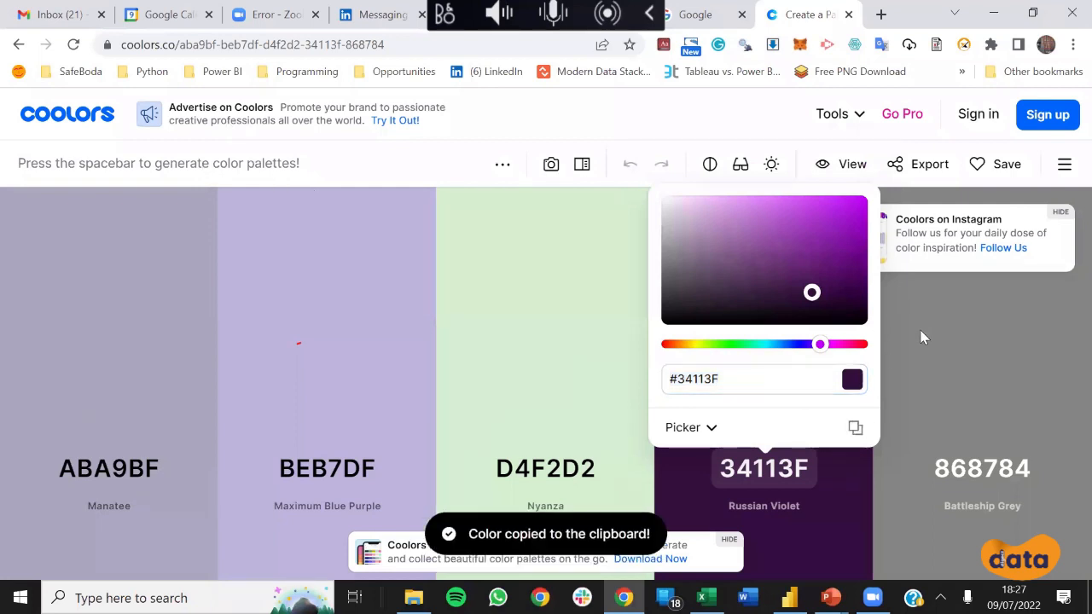
left_click(922, 337)
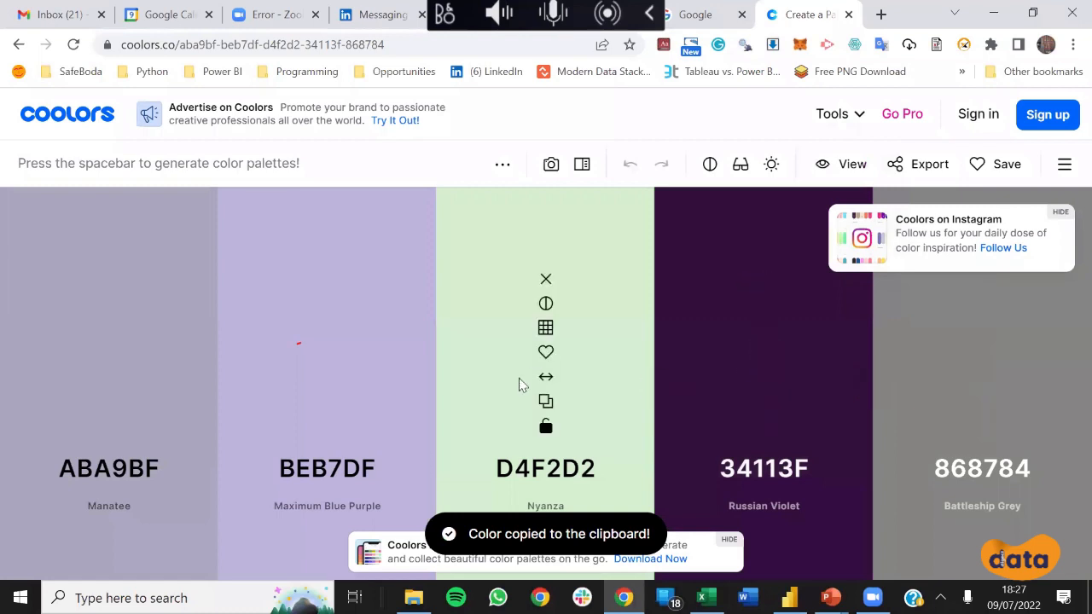
left_click(831, 598)
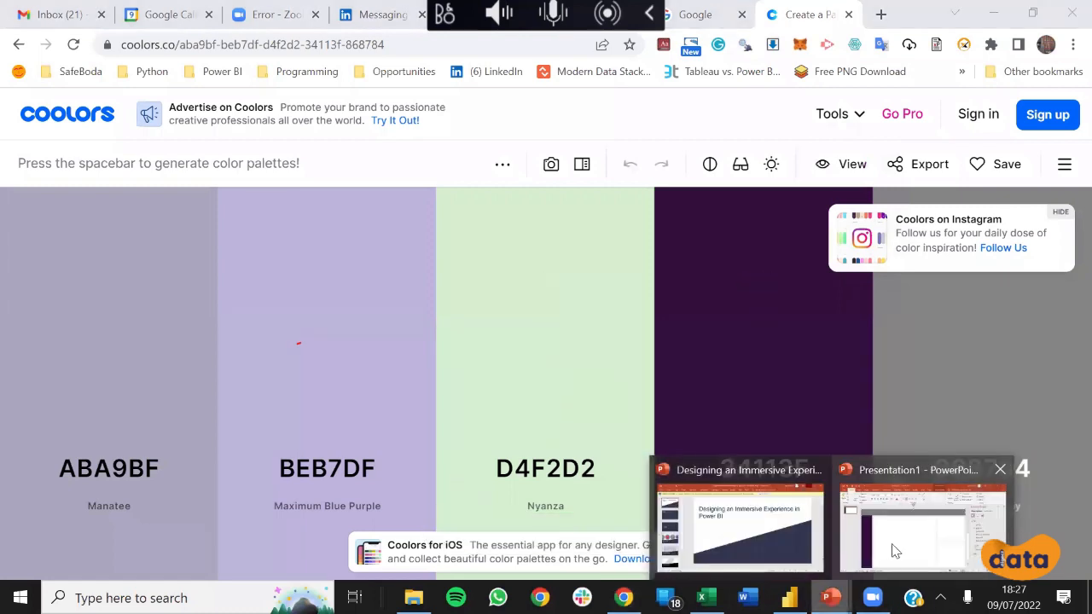
left_click(893, 551)
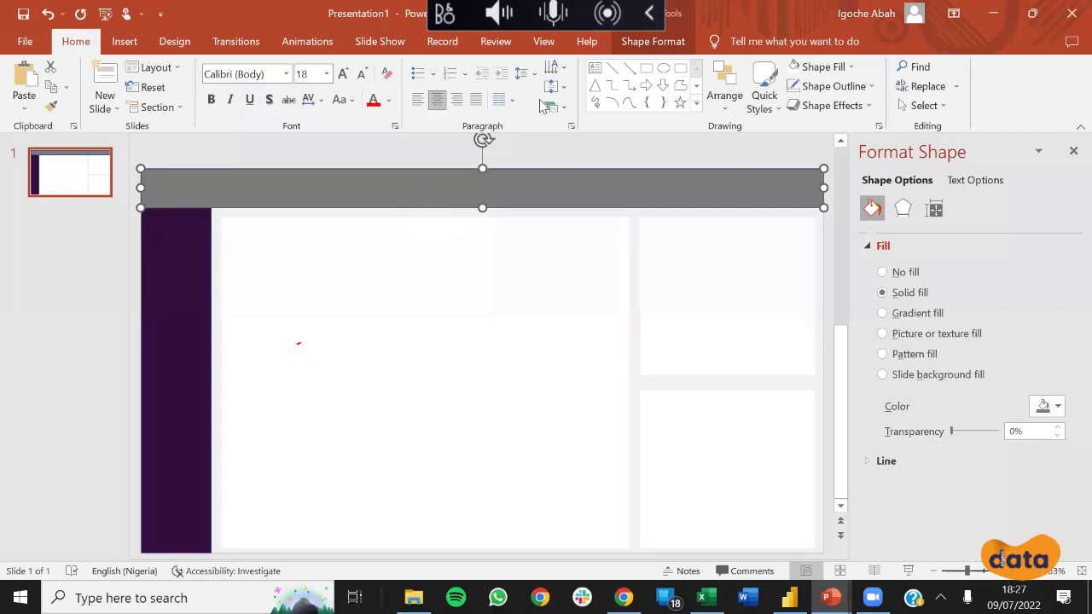
Step: Fill the header bar with Orange, Accent 2 and the vertical sidebar with dark blue
left_click(852, 68)
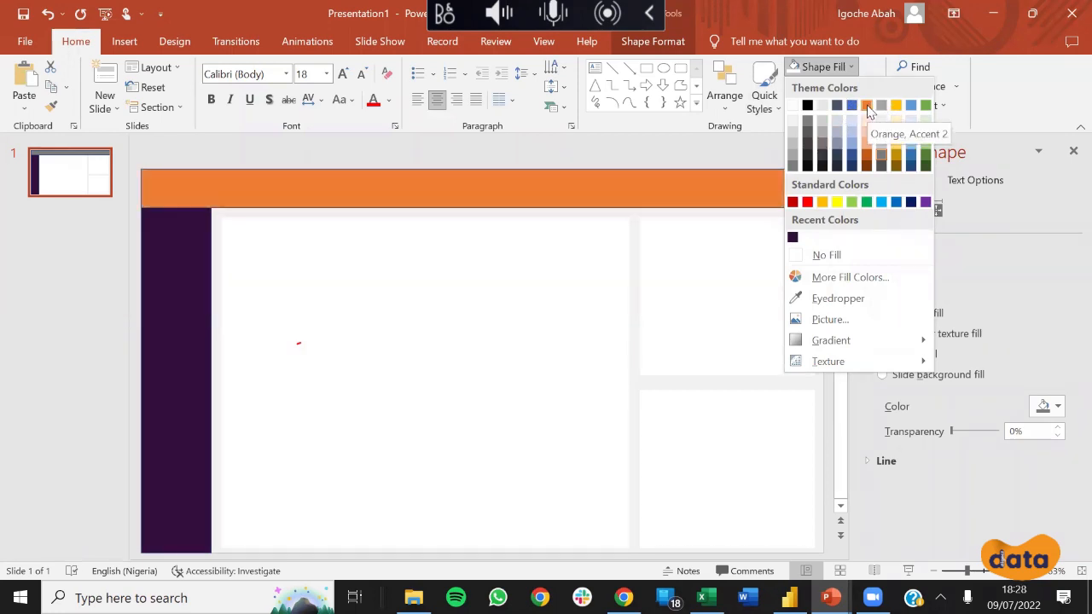
left_click(867, 106)
left_click(186, 300)
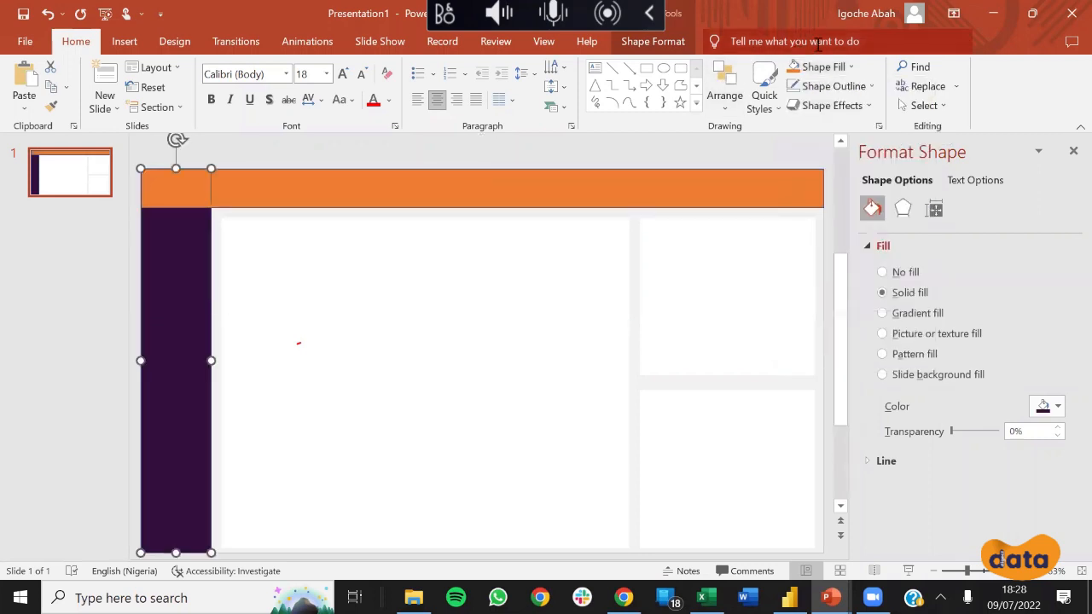
left_click(850, 68)
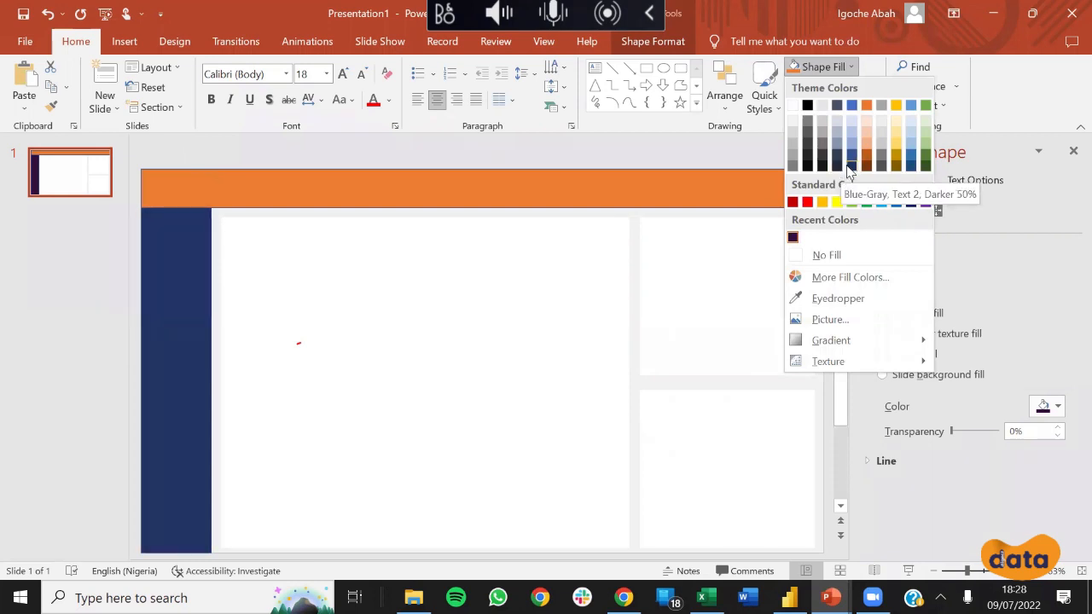
left_click(851, 167)
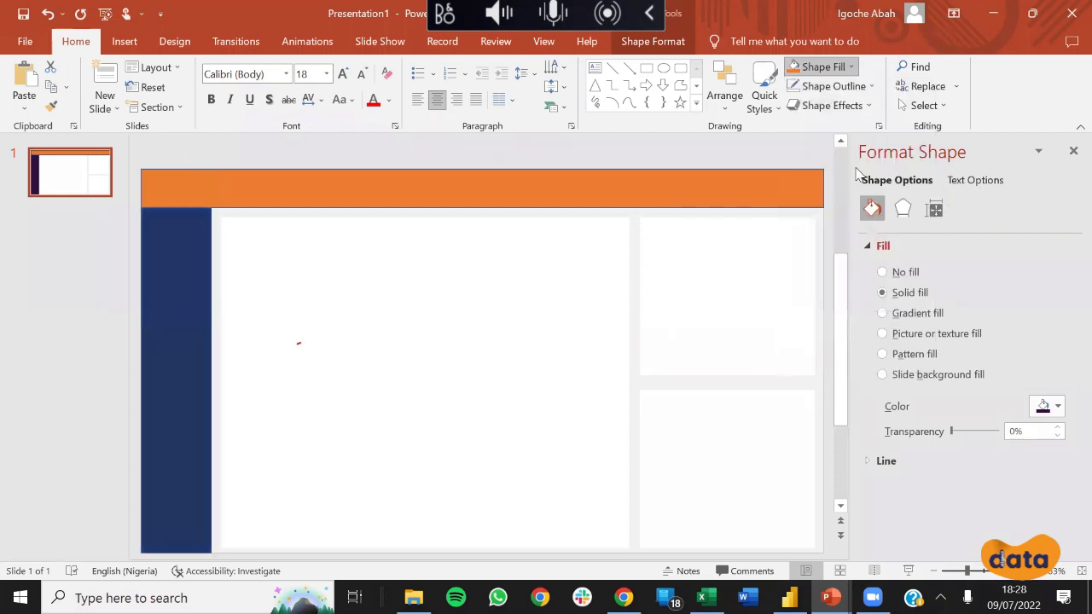
left_click(244, 204)
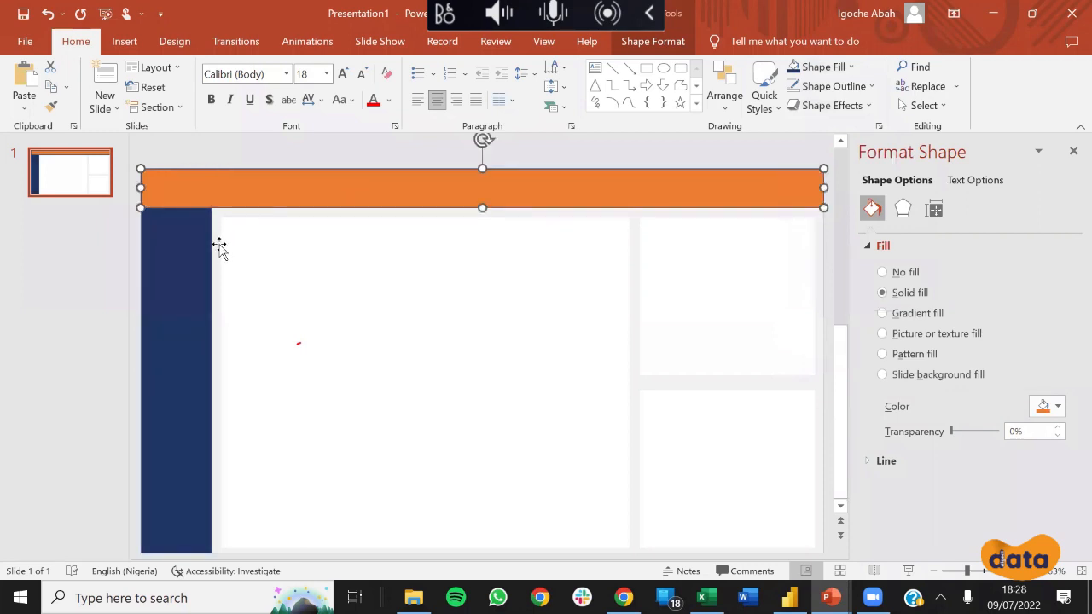
left_click(219, 240)
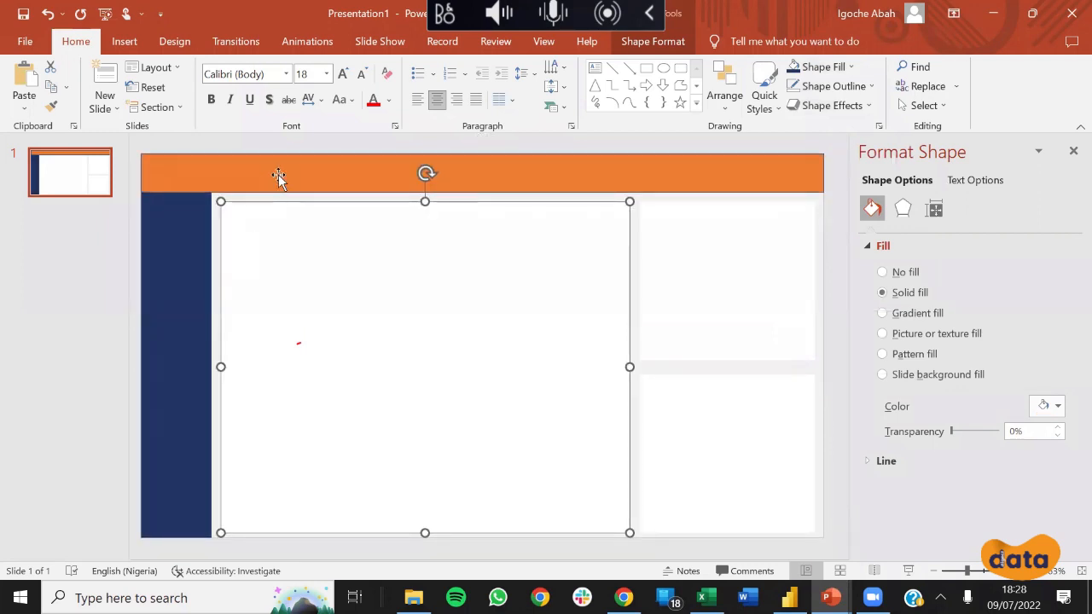
left_click(278, 176)
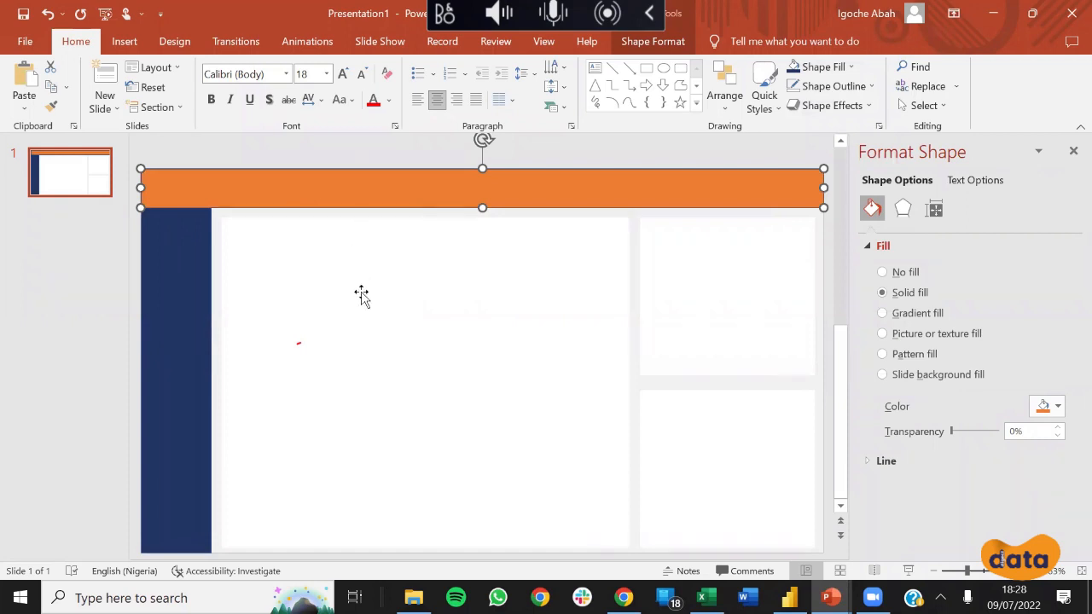
Step: Choose PNG Portable Network Graphics as the export file type for the background slide and proceed to saving it
left_click(25, 41)
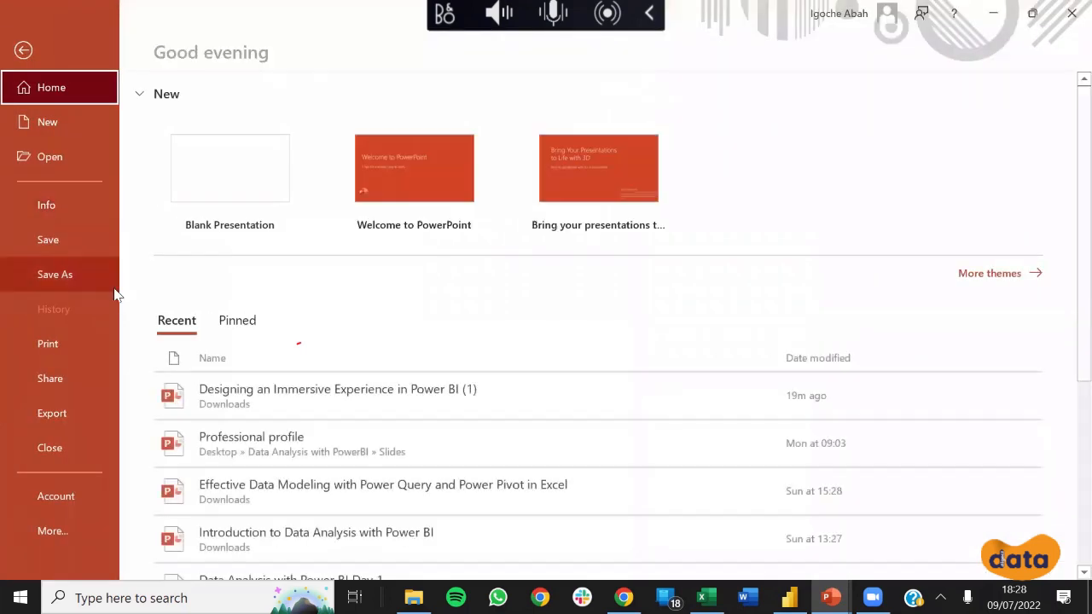
left_click(66, 413)
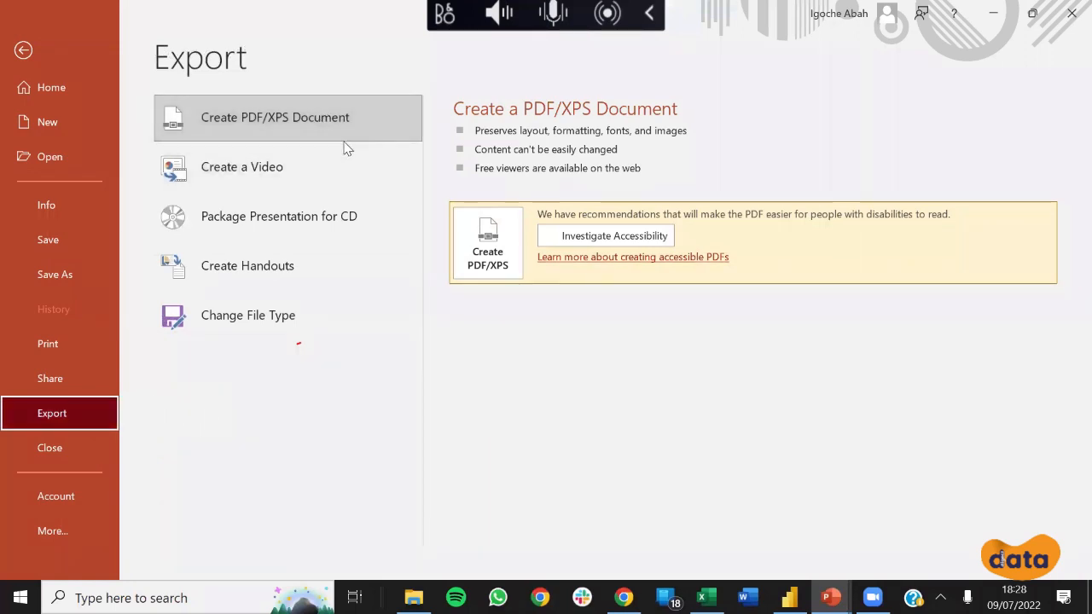
left_click(304, 317)
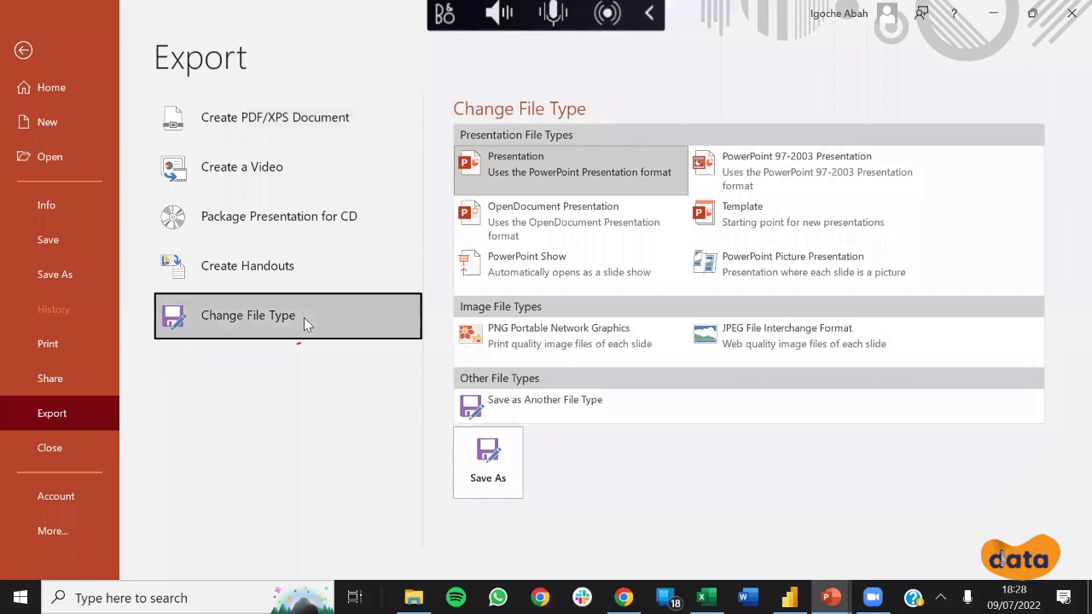
left_click(546, 336)
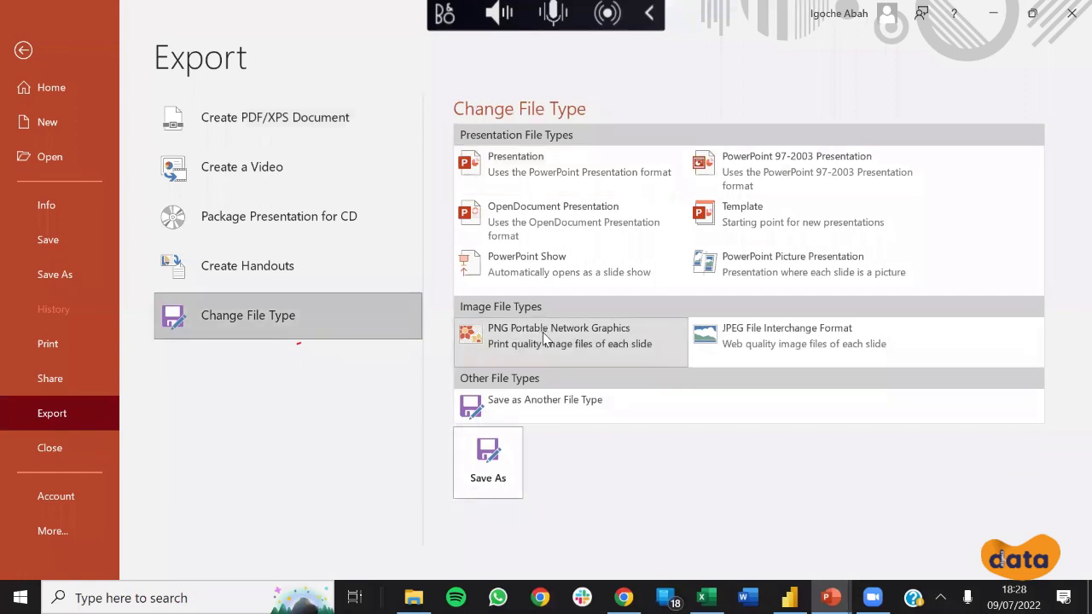
left_click(490, 465)
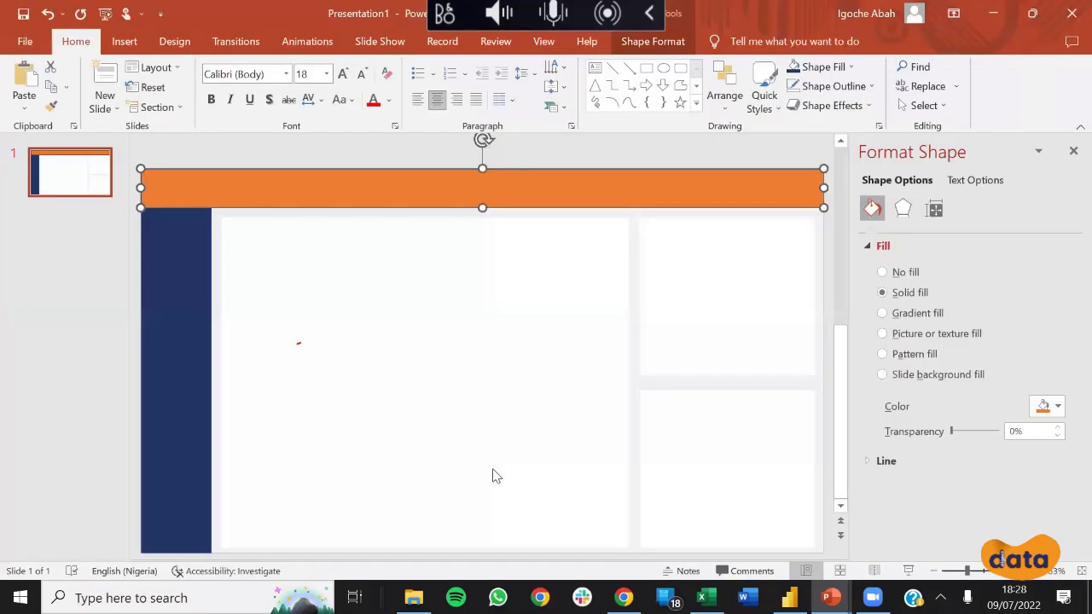
Step: Save the PNG export to the Desktop under the name bg 1, exporting all slides
left_click_drag(206, 292, 103, 286)
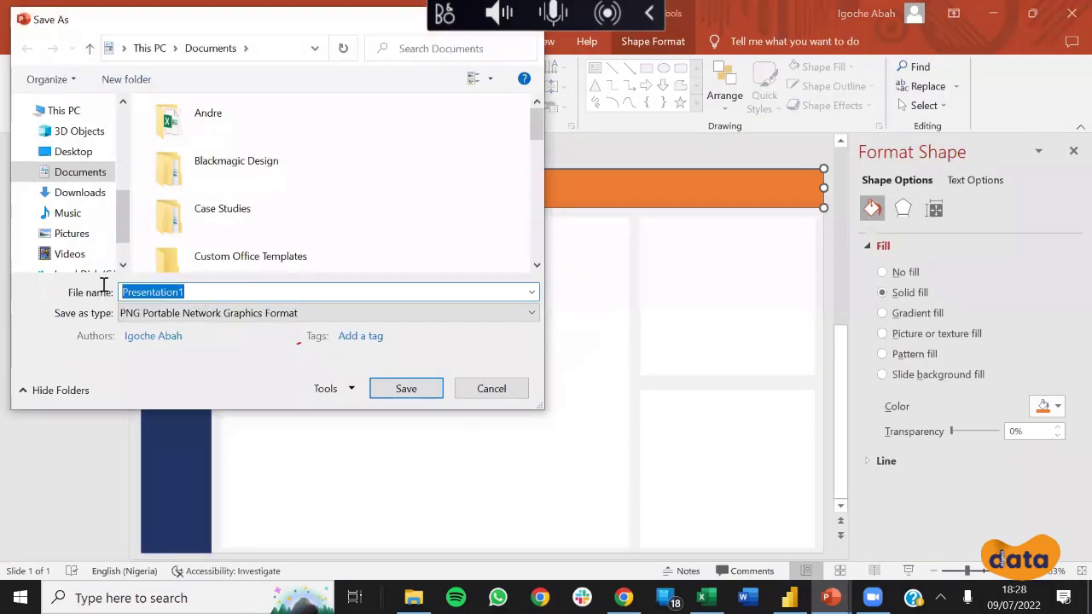
left_click(88, 151)
double_click(206, 293)
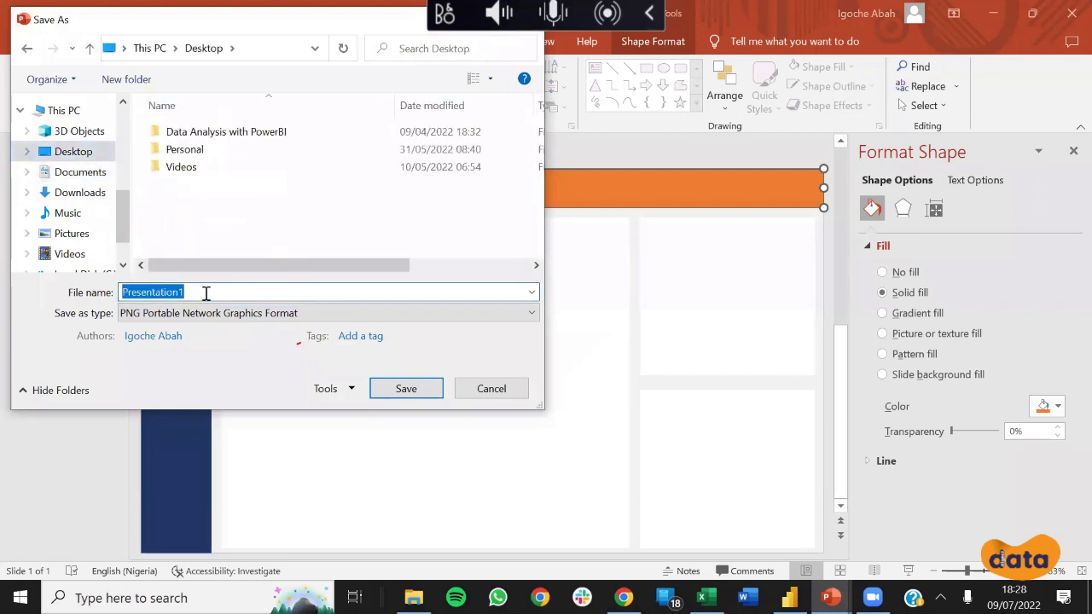
type("bg 1")
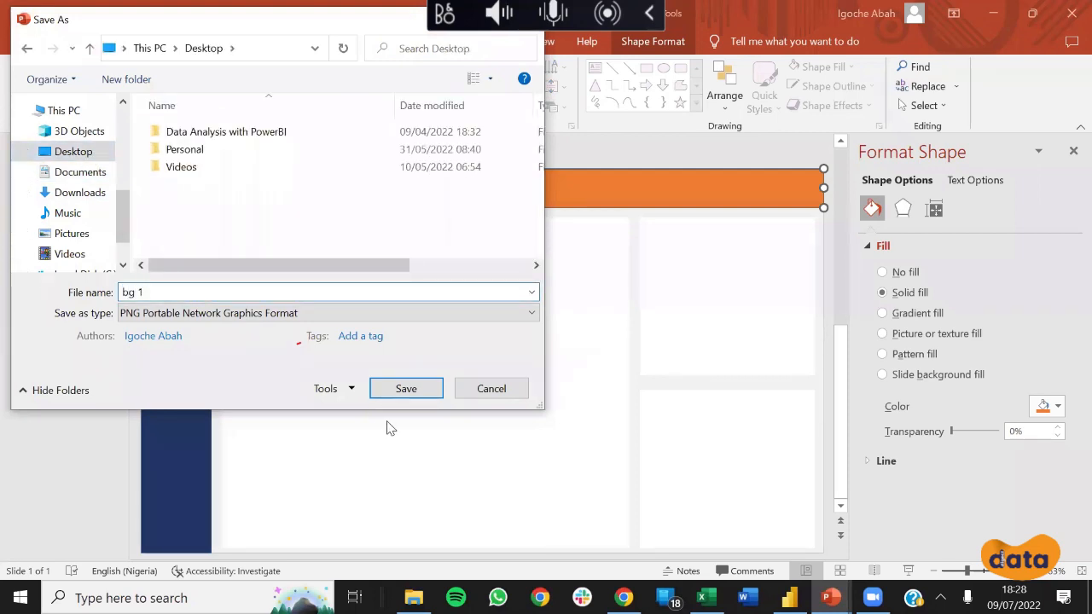
left_click(402, 394)
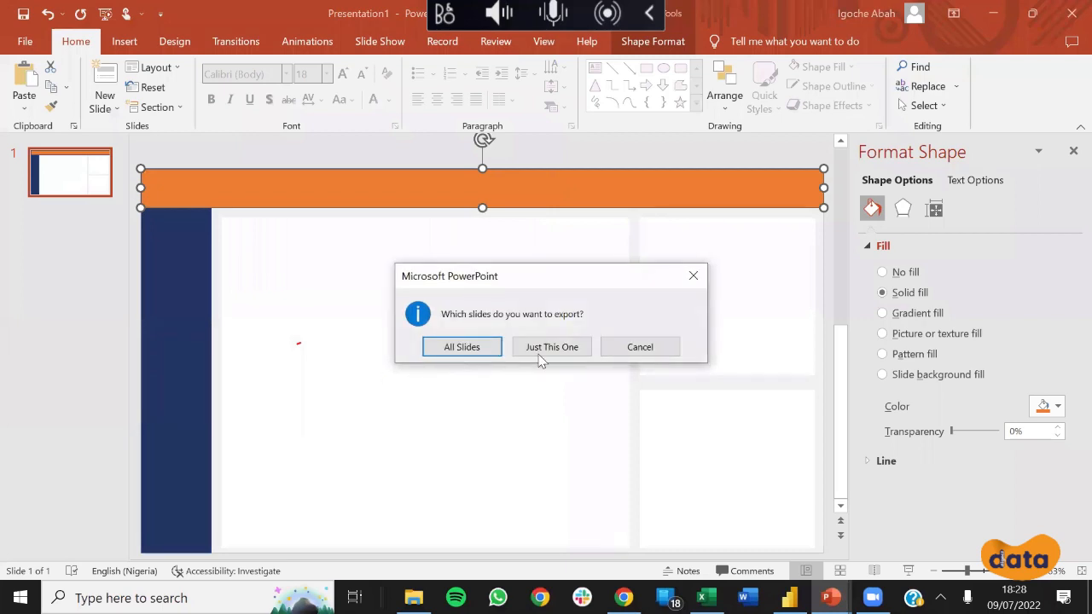
left_click(470, 349)
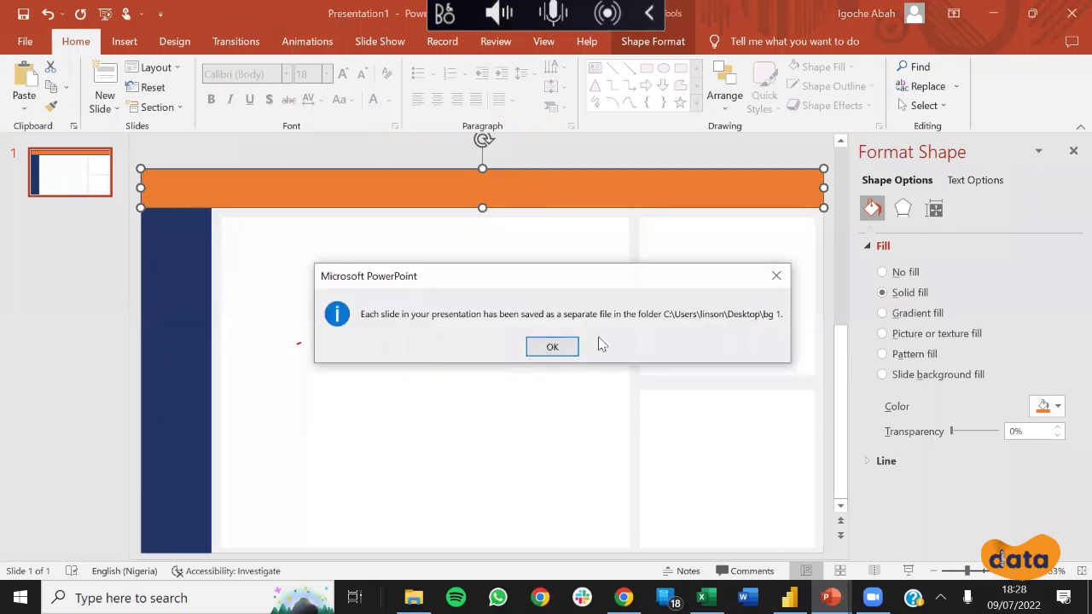
left_click(553, 347)
Step: Switch to Power BI Desktop and set the report page's canvas type to 16:9
left_click(789, 598)
left_click(860, 199)
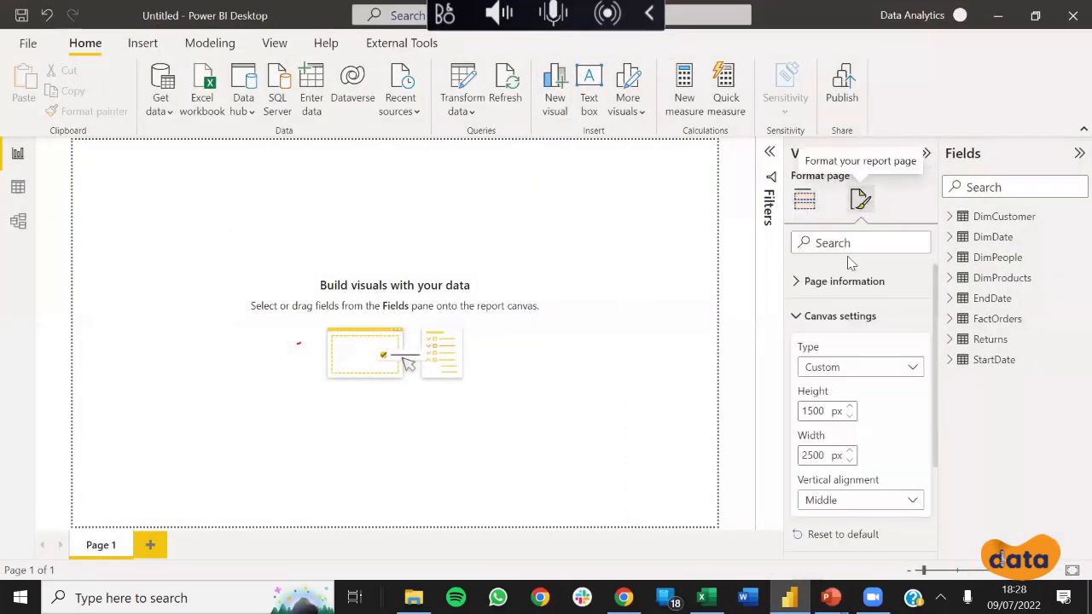
left_click(828, 367)
left_click(804, 385)
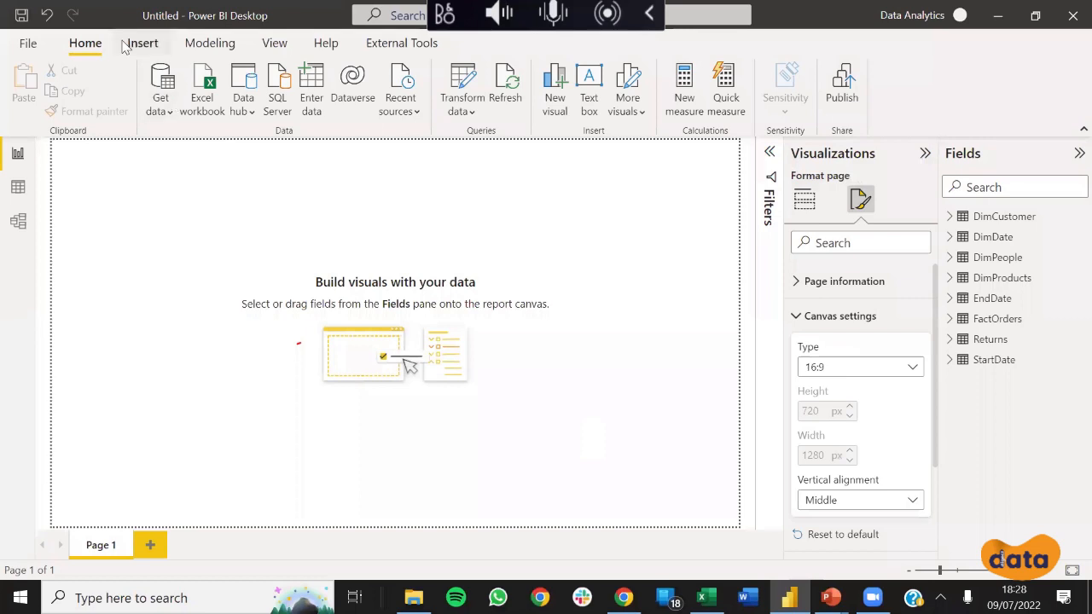
left_click(800, 318)
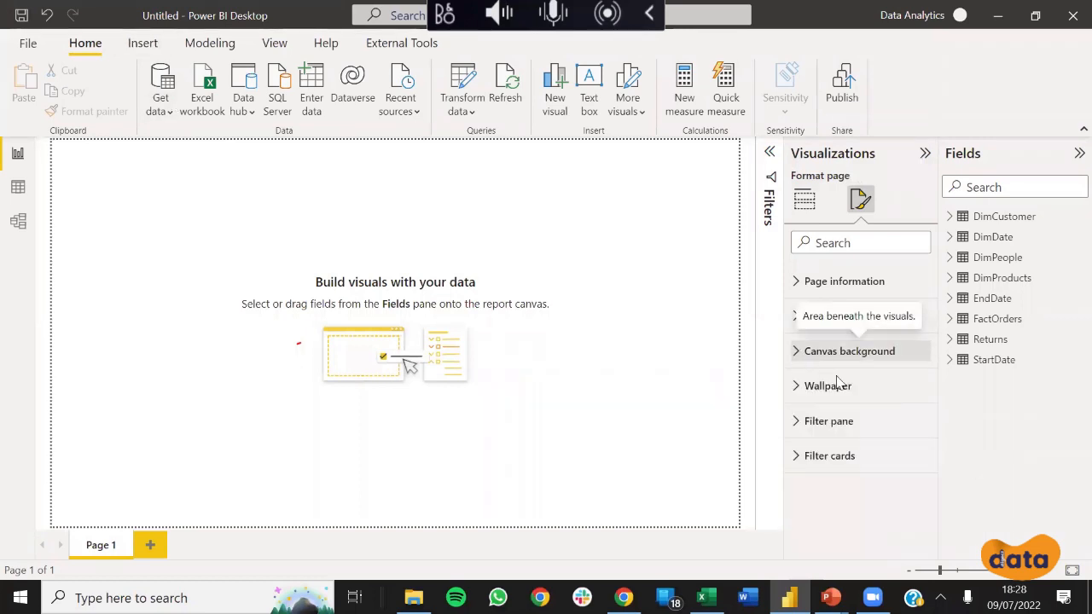
Step: Set Slide1.PNG from the Desktop folder bg 1 as the canvas background image with 0% transparency and collapse the Visualizations pane
left_click(802, 356)
scroll(921, 392, "down", 1)
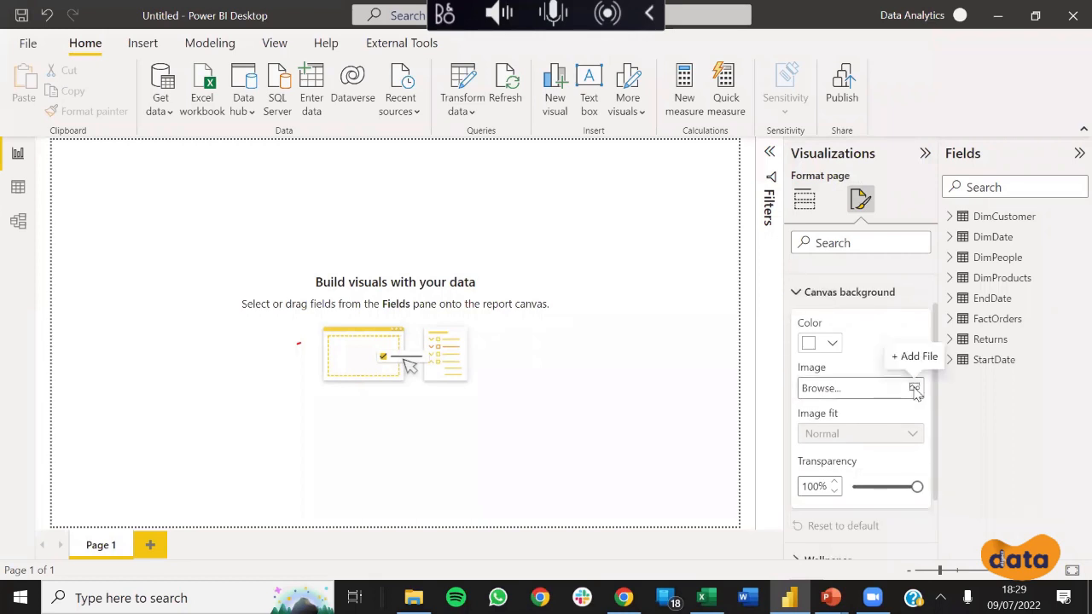
left_click(862, 387)
scroll(93, 224, "up", 5)
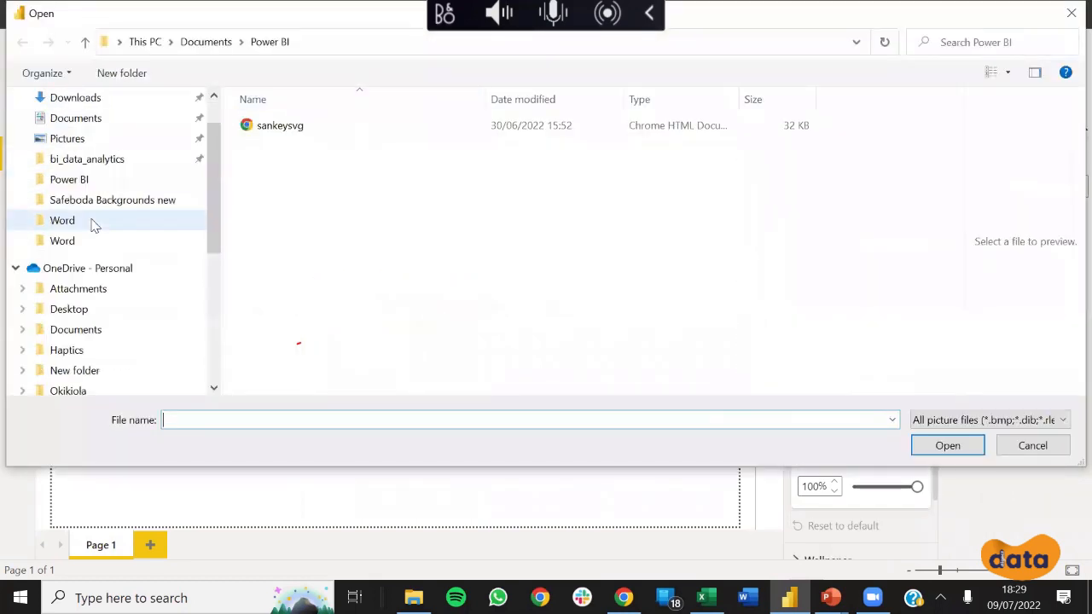
left_click(81, 134)
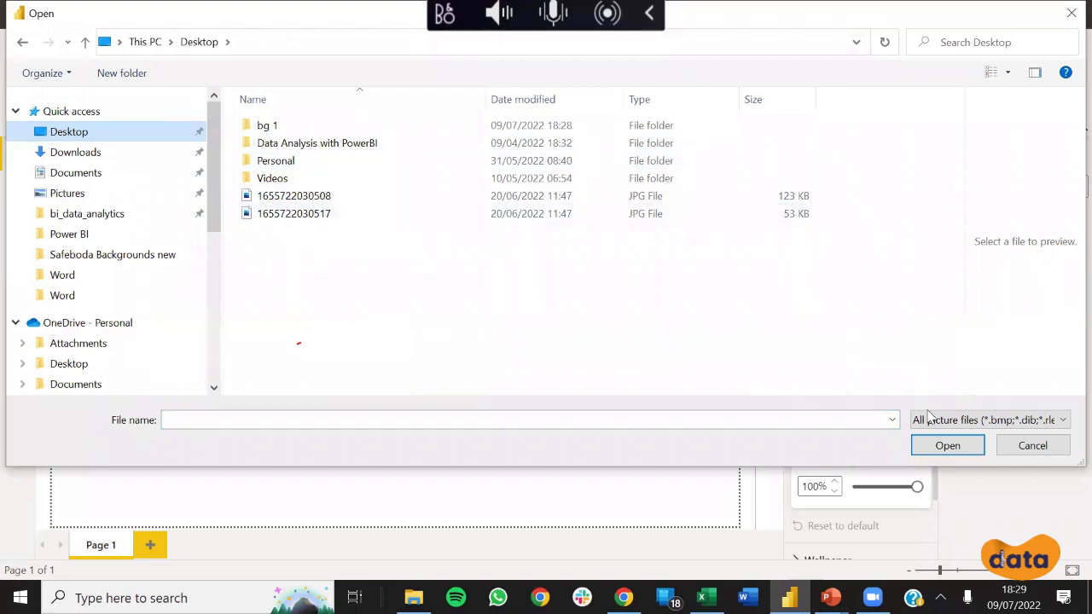
left_click(295, 214)
left_click(299, 199)
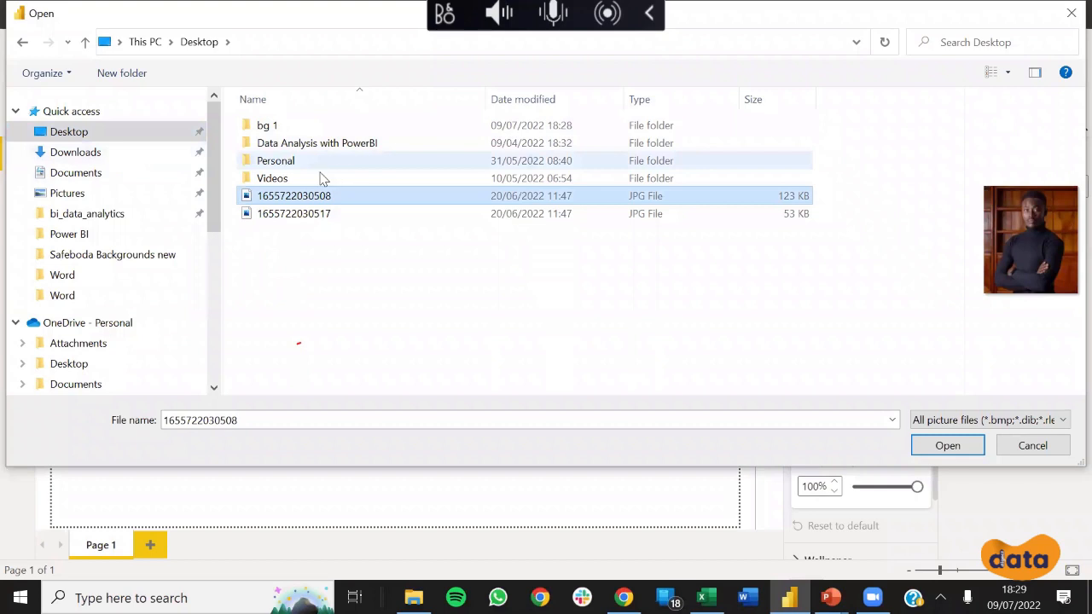
double_click(282, 128)
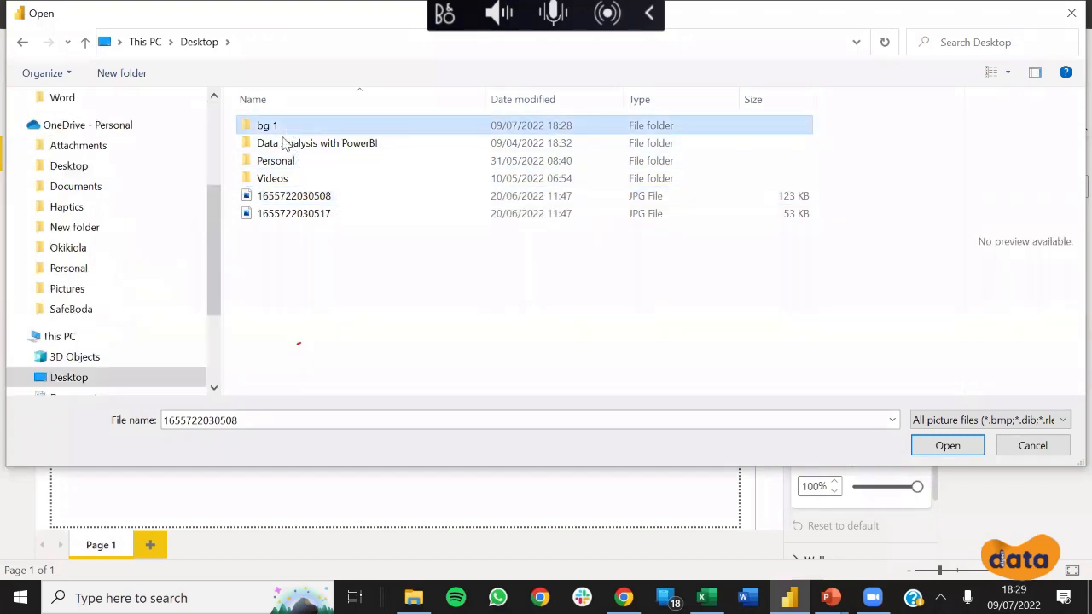
left_click(290, 175)
left_click(963, 446)
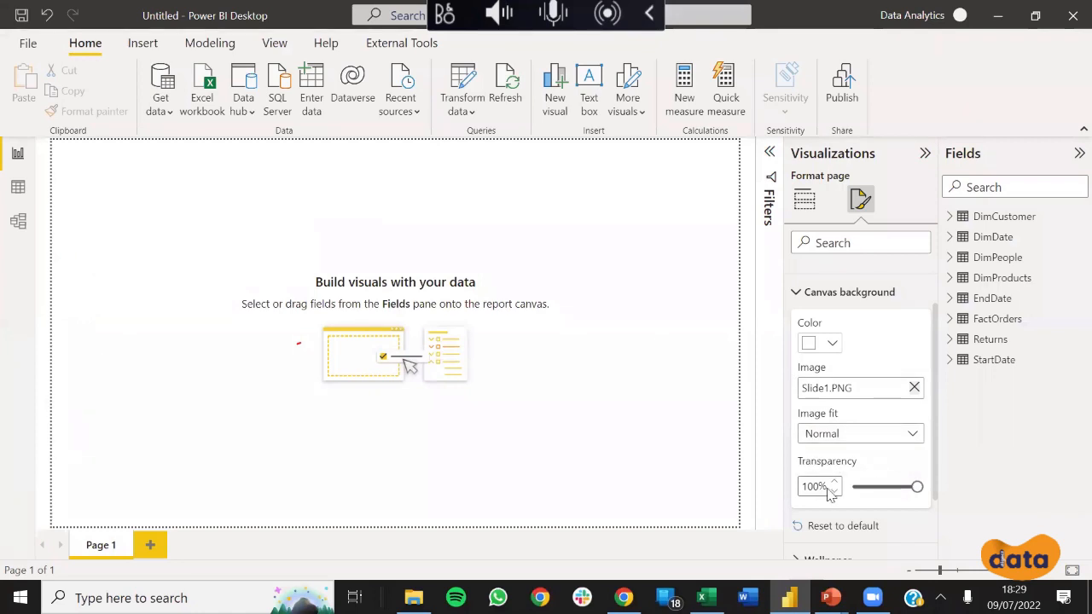
left_click_drag(917, 487, 775, 486)
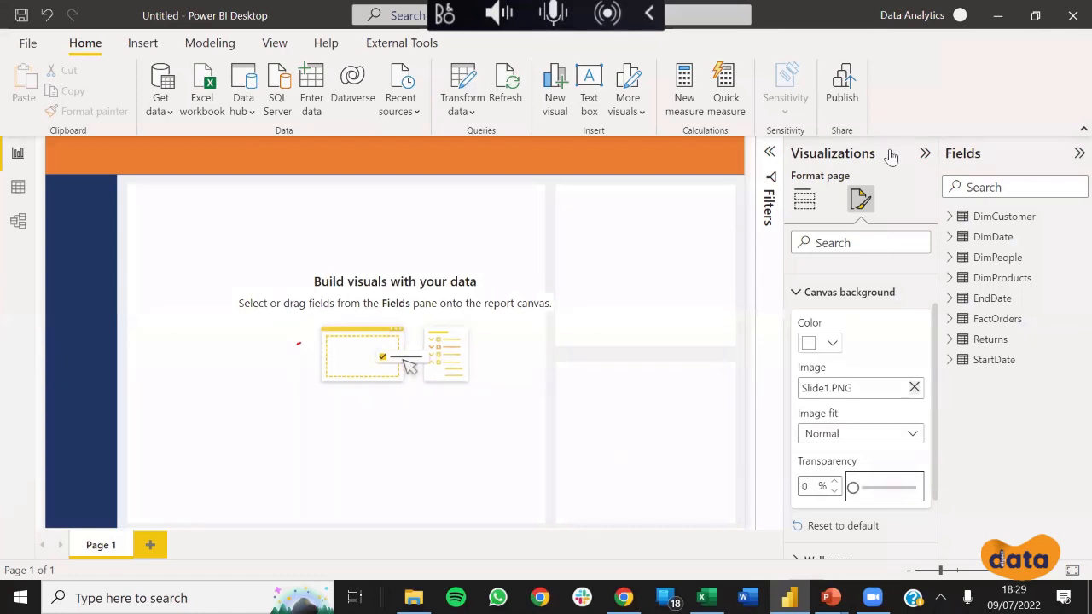
left_click(926, 154)
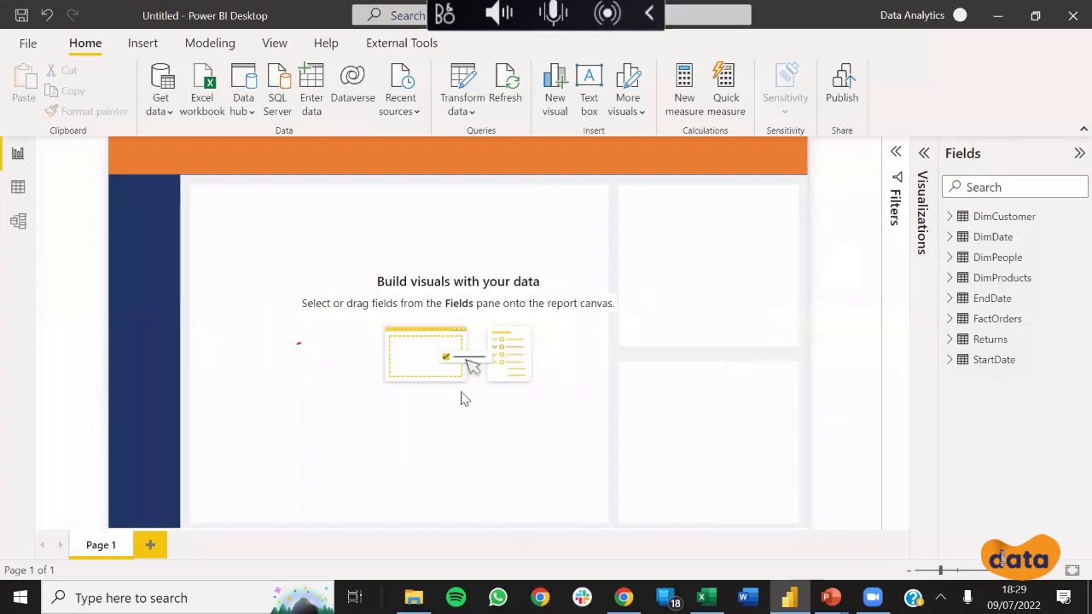
Step: Duplicate Page 1 of the report together with its background
right_click(102, 549)
left_click(128, 517)
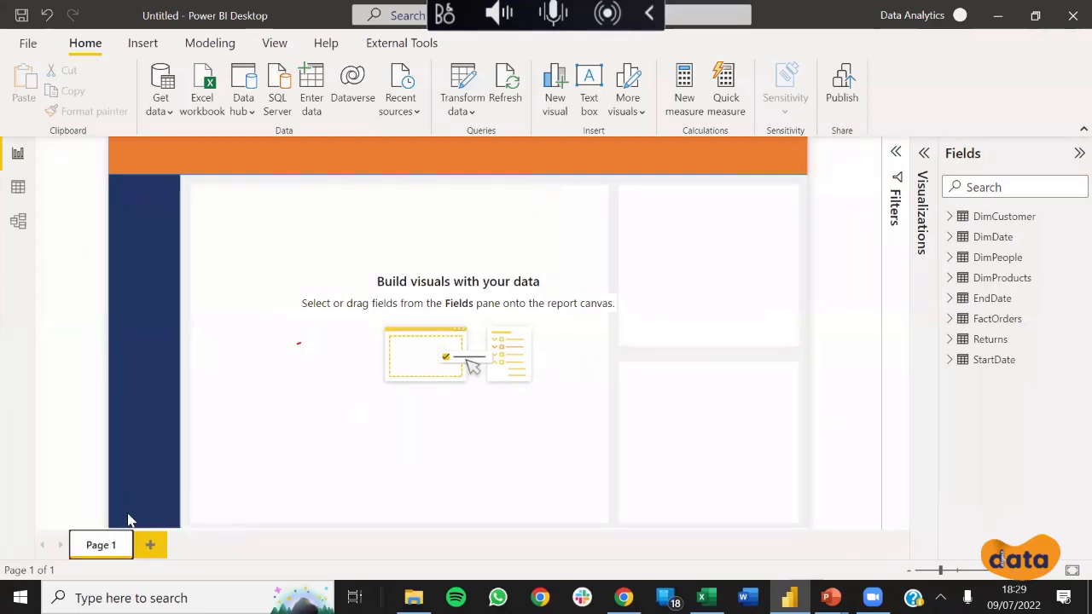
left_click(110, 544)
left_click(156, 547)
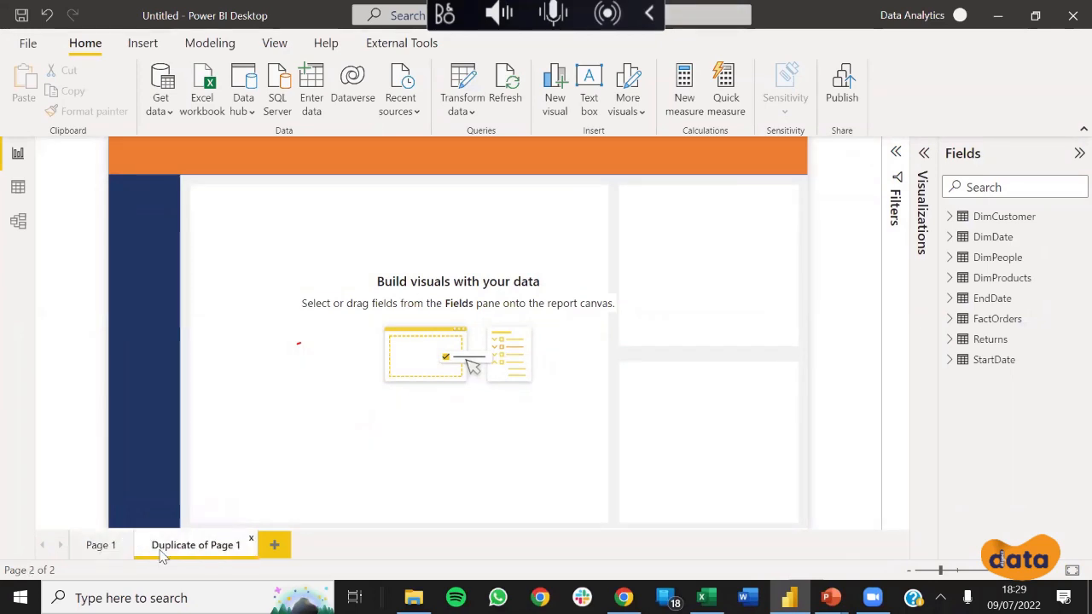
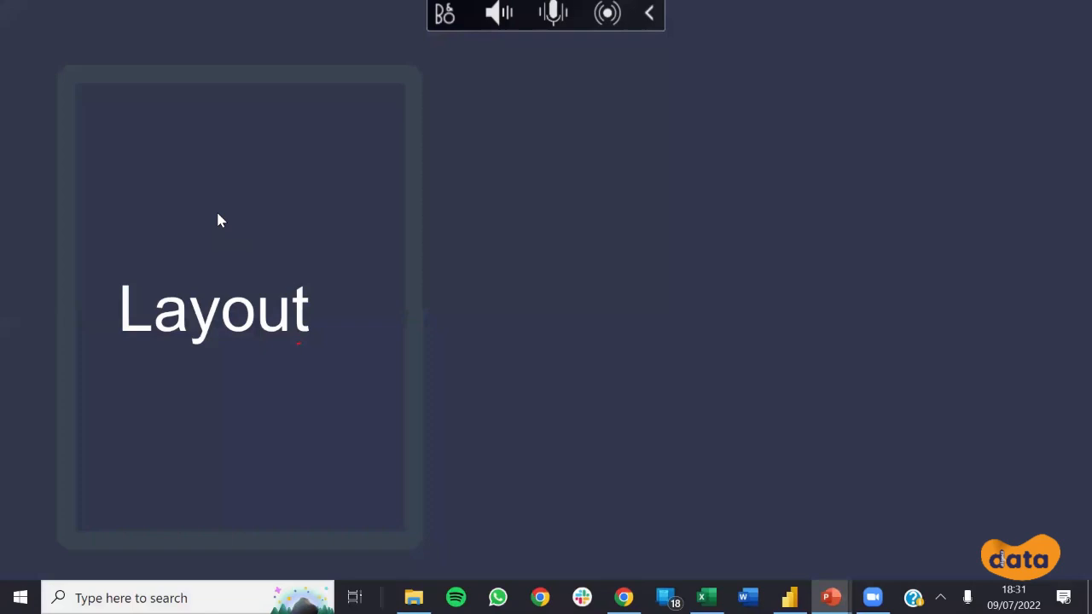
left_click(668, 219)
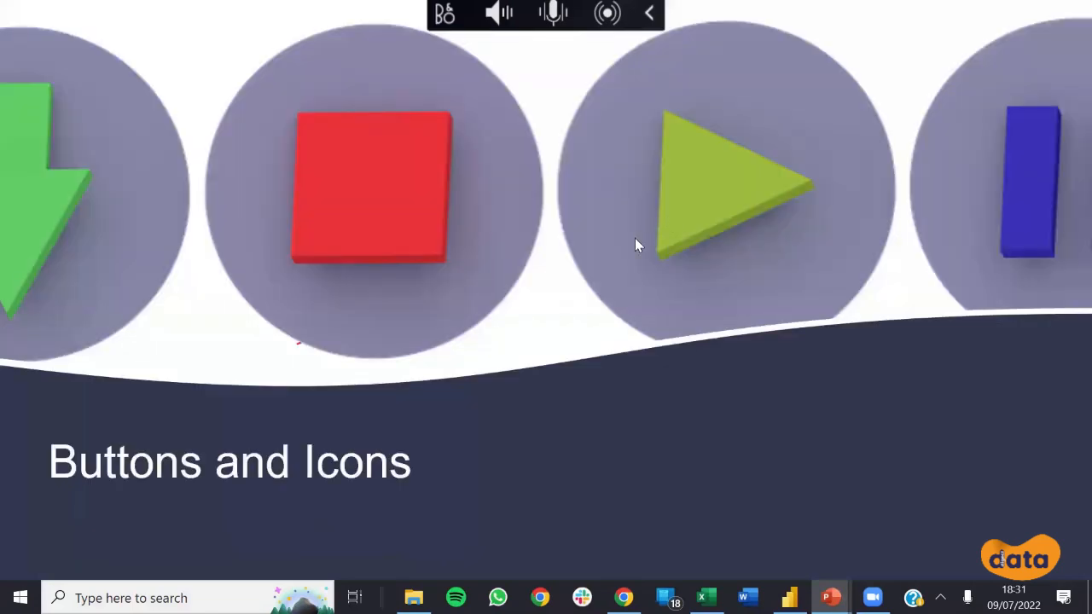
key("Left")
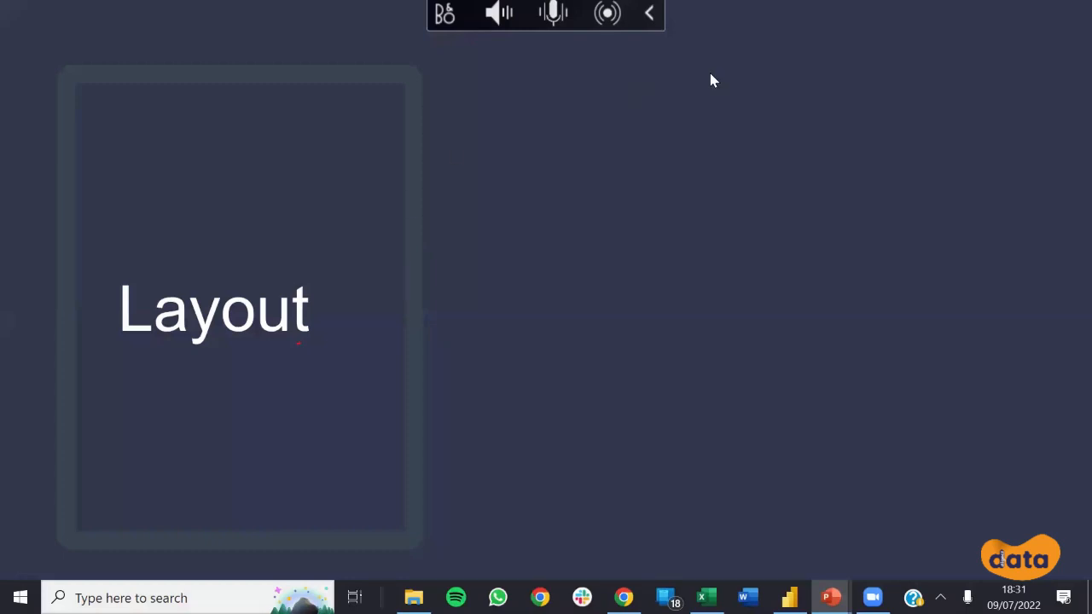
left_click(634, 269)
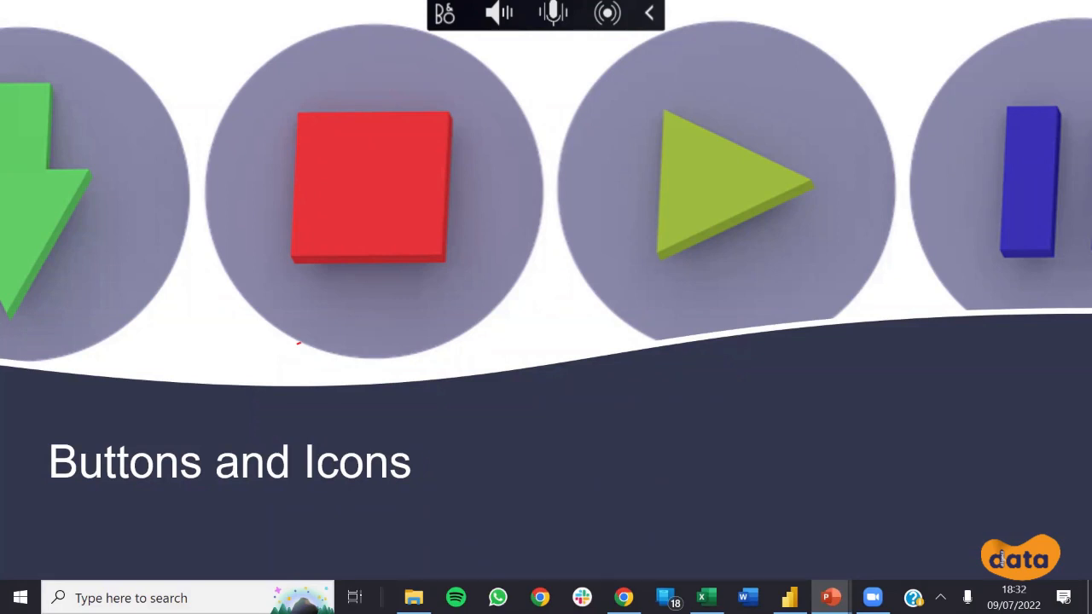
key("Right")
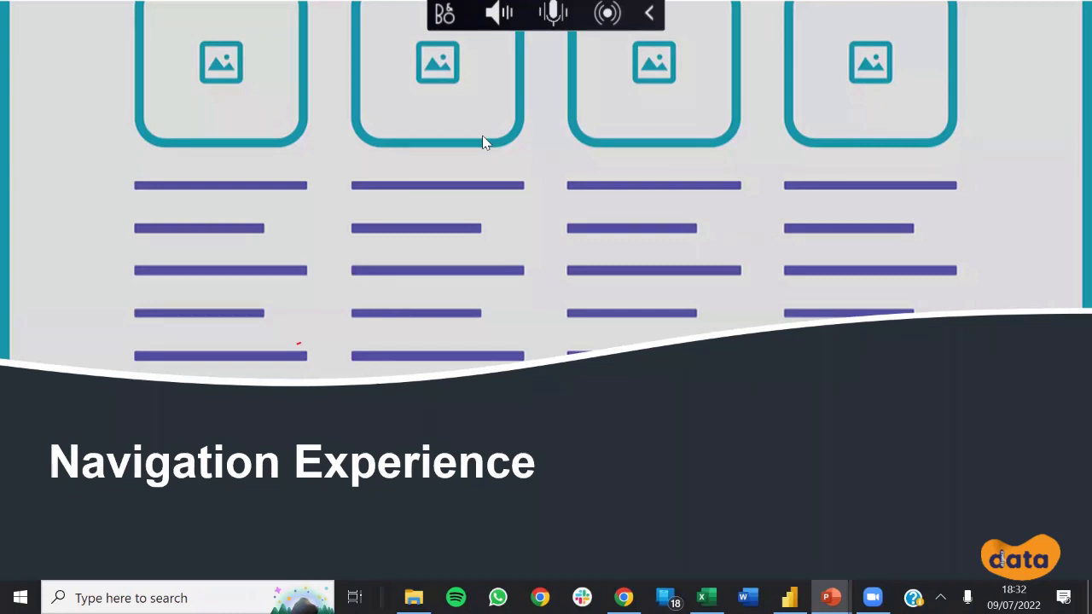
left_click(1062, 29)
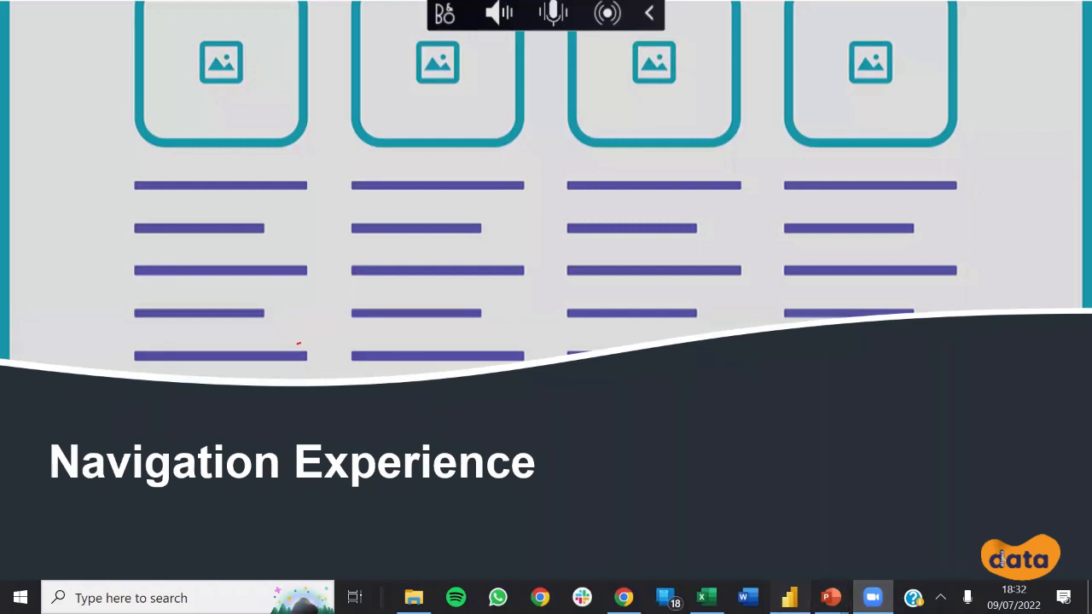
Step: Switch back to Power BI Desktop and rename the duplicated page as Page 2
left_click(790, 597)
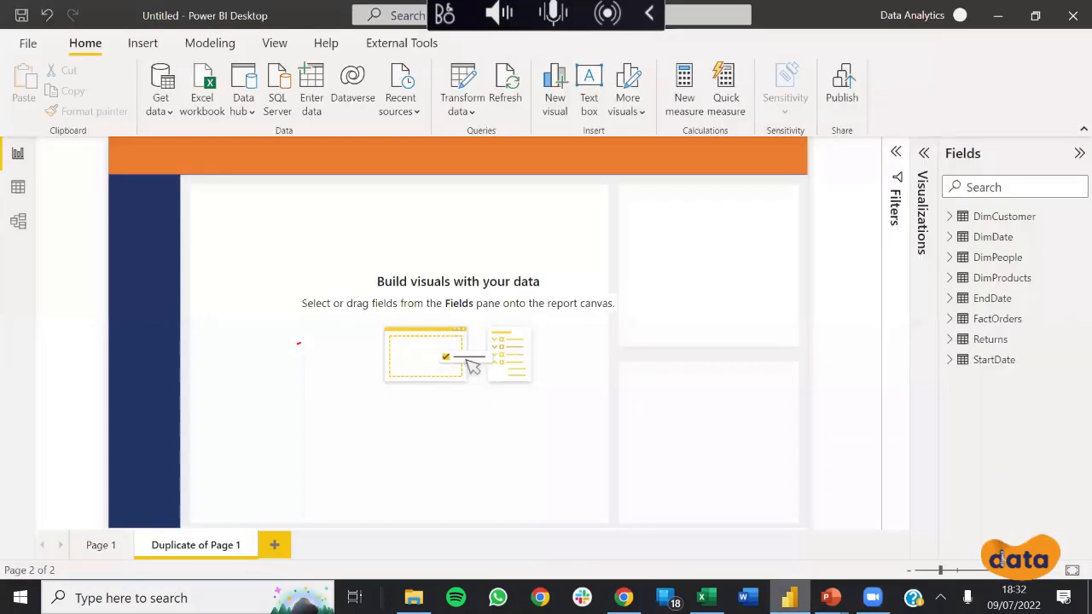
double_click(193, 546)
left_click(208, 545)
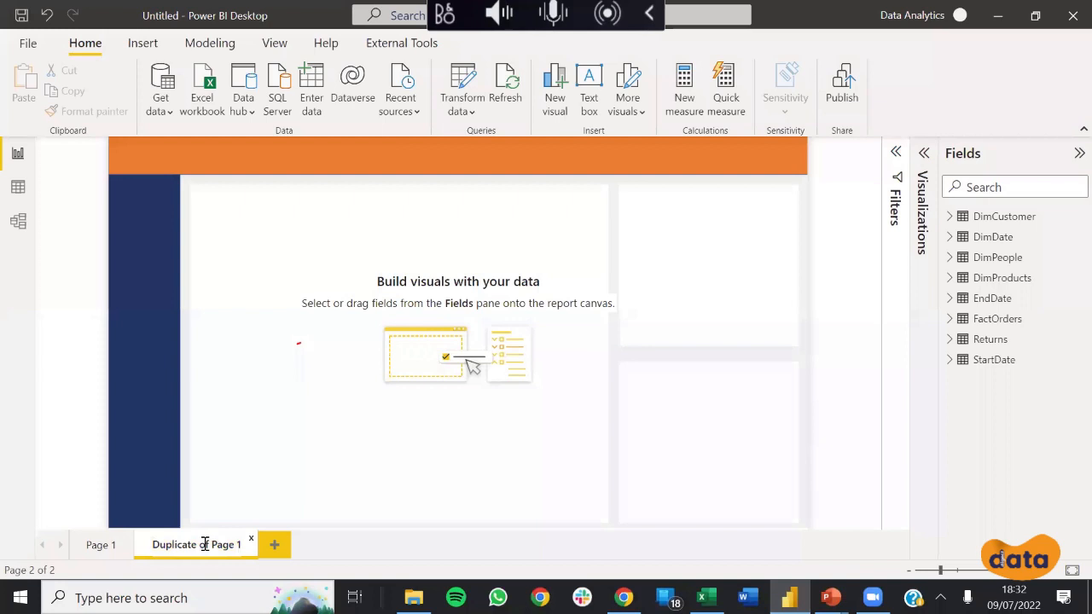
left_click(143, 534, "shift")
key("BackSpace")
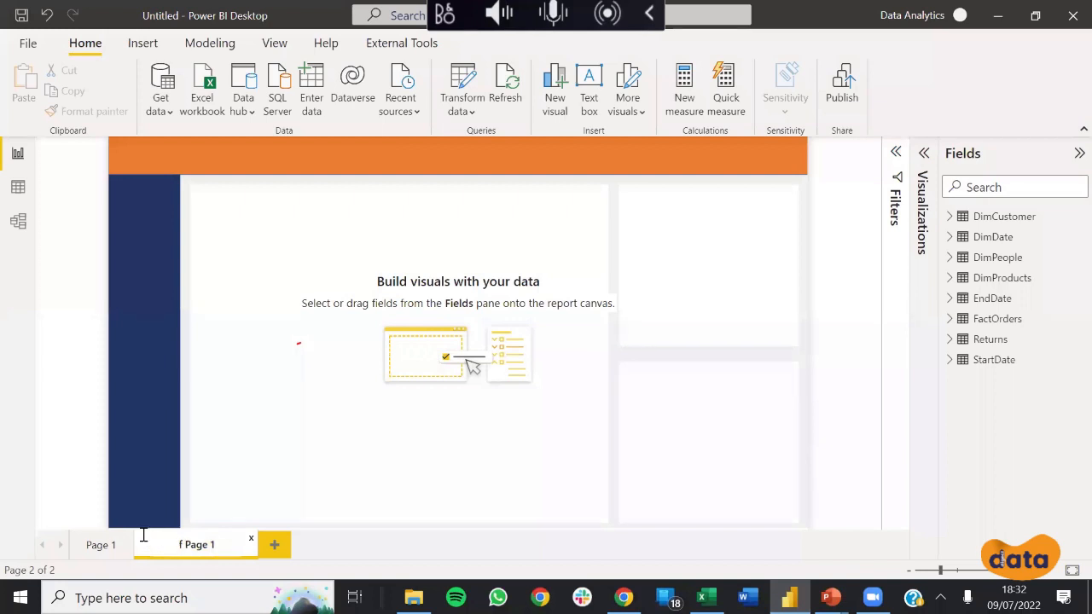
key("Delete")
key("Delete")
left_click(212, 547)
key("BackSpace")
type("2")
key("Return")
left_click(214, 548)
double_click(215, 547)
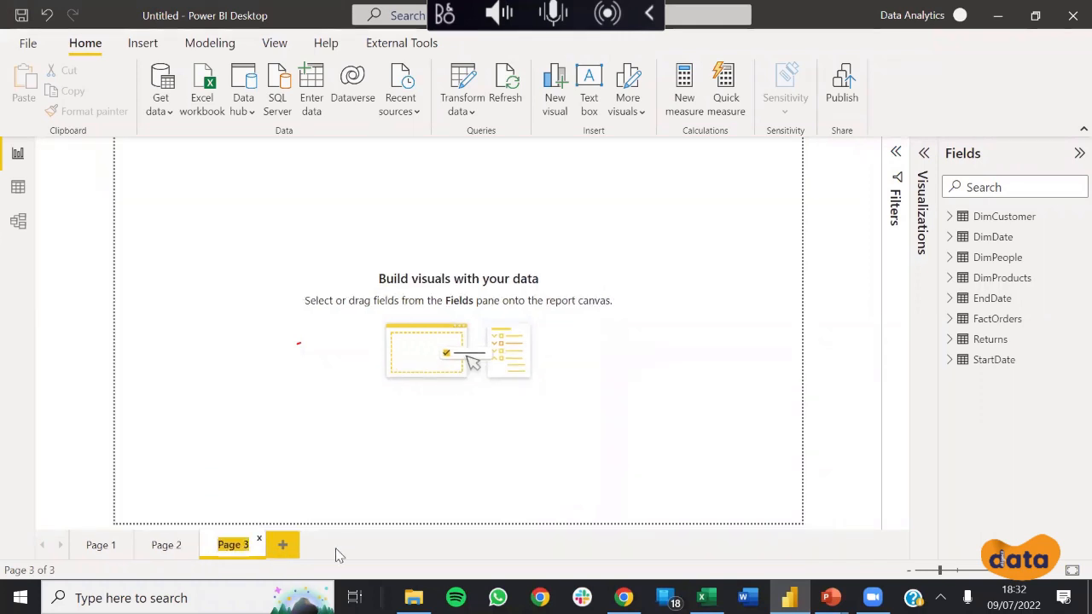
left_click(282, 546)
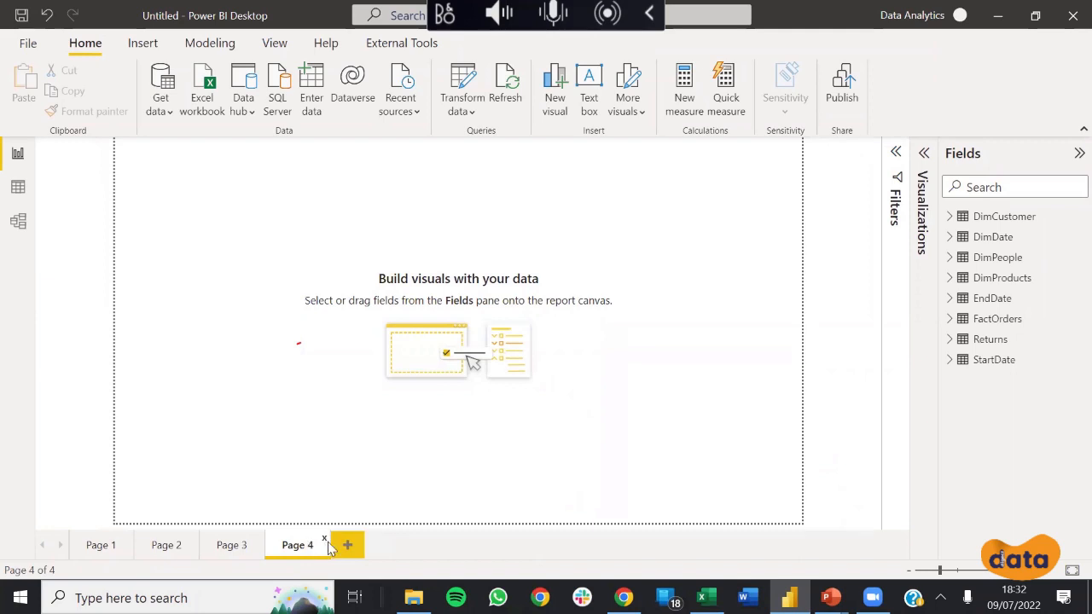
left_click(324, 539)
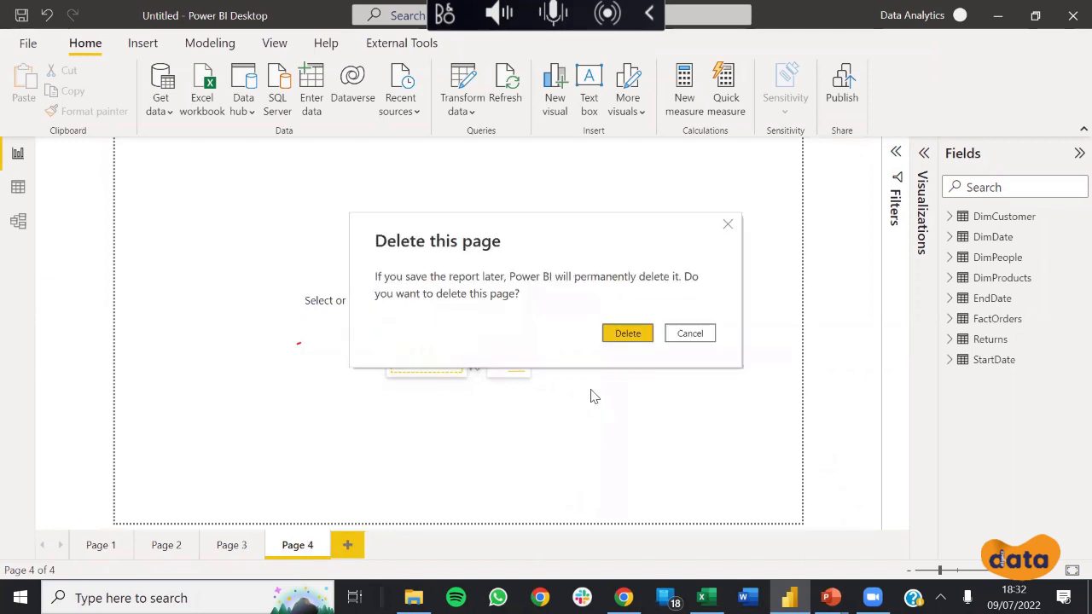
left_click(628, 332)
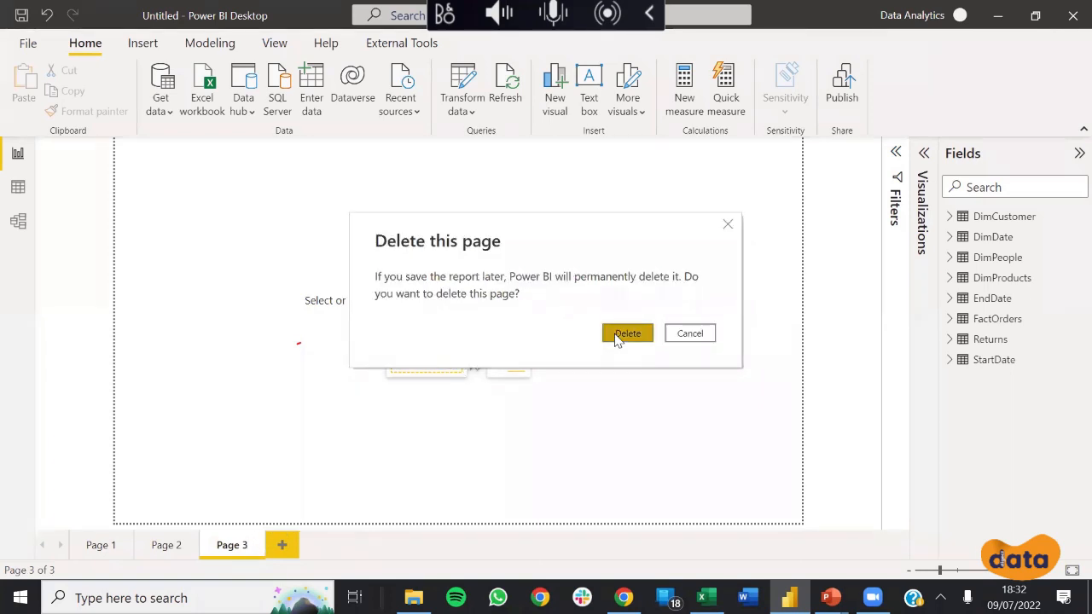
left_click(626, 334)
Step: Duplicate Page 2 of the report twice together with its background
right_click(184, 554)
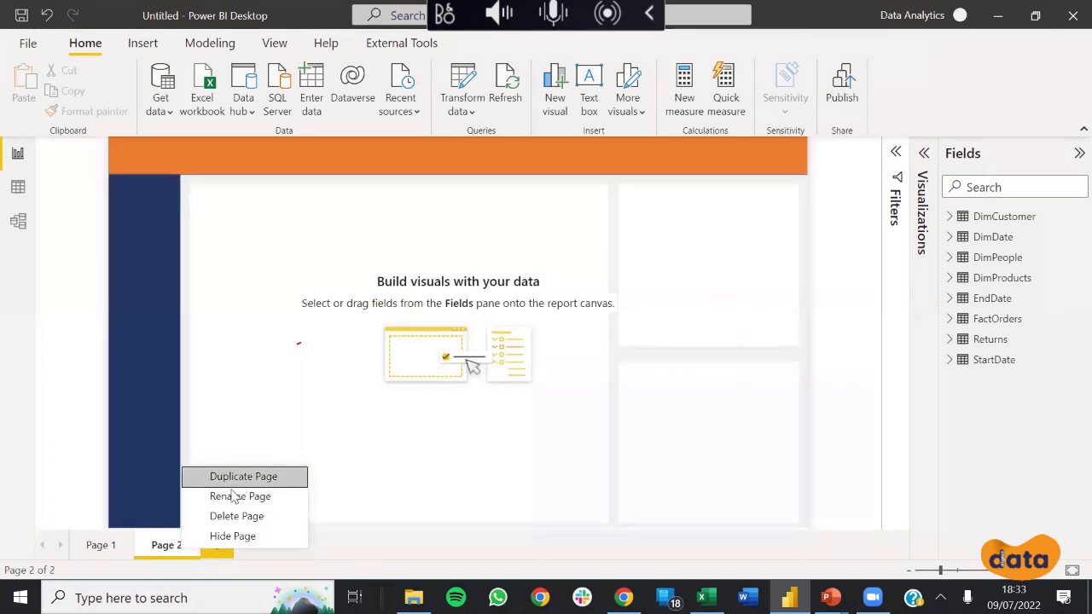
left_click(224, 474)
right_click(172, 547)
left_click(218, 472)
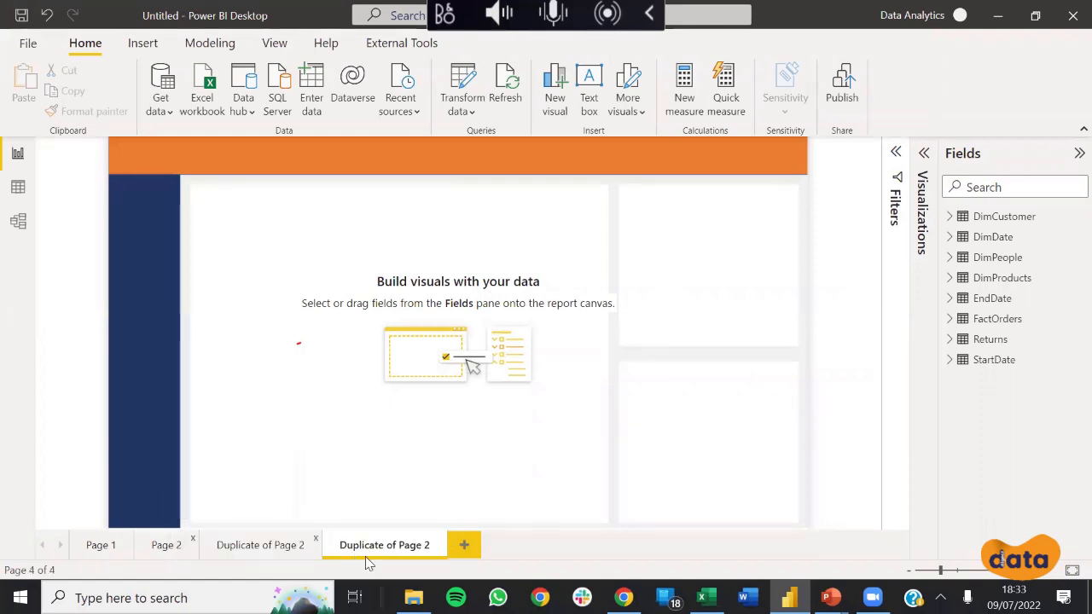
left_click(464, 544)
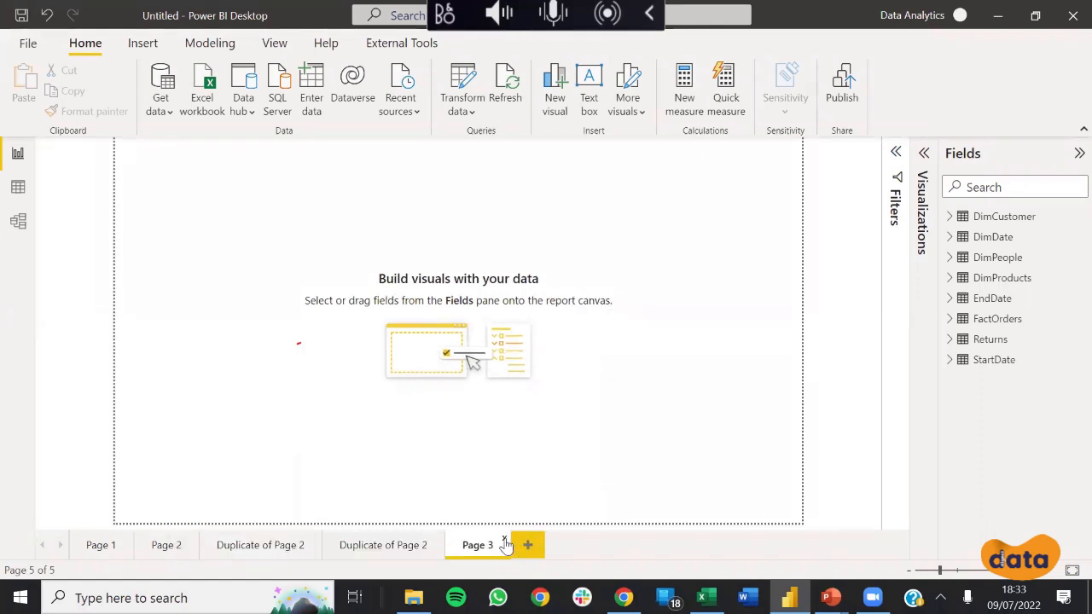
left_click(504, 540)
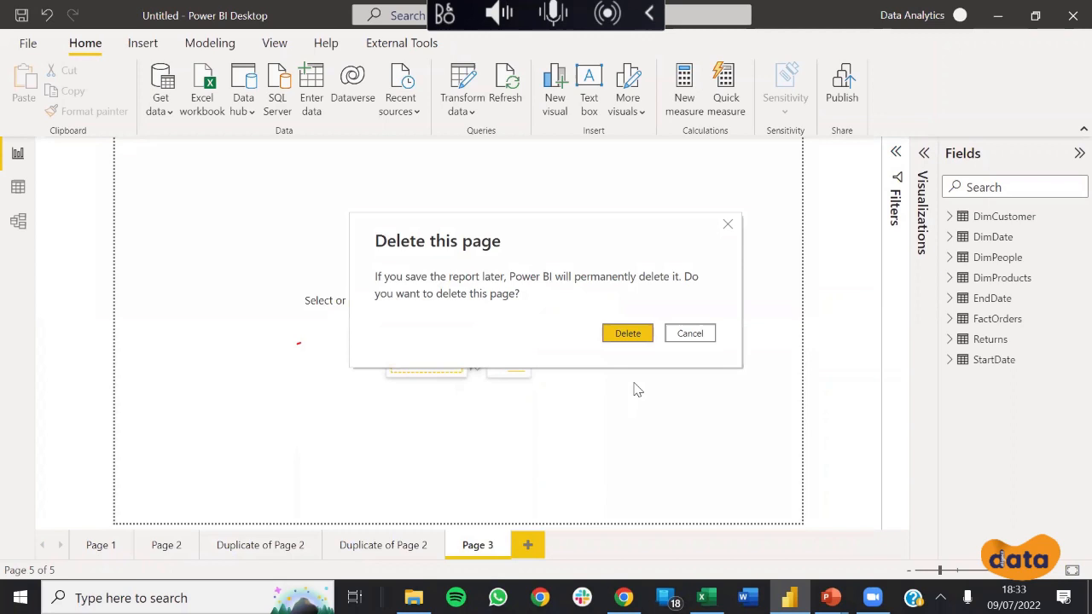
left_click(628, 332)
Step: Rename the two duplicated report pages as Page 3 and Page 4
double_click(238, 546)
type("Page 3")
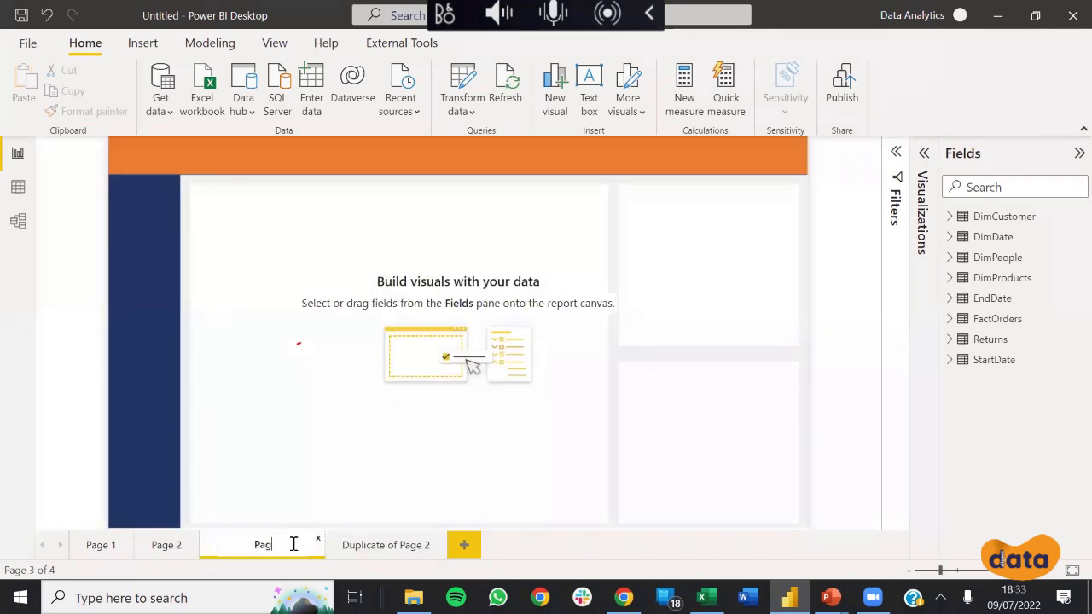
key("Return")
double_click(294, 544)
type("Page 4")
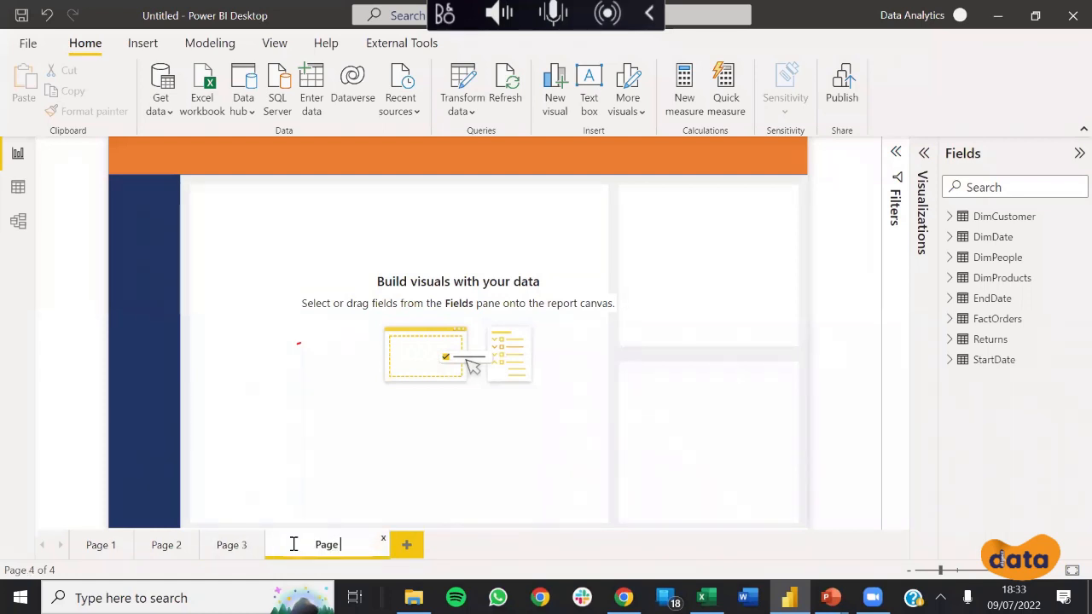
key("Return")
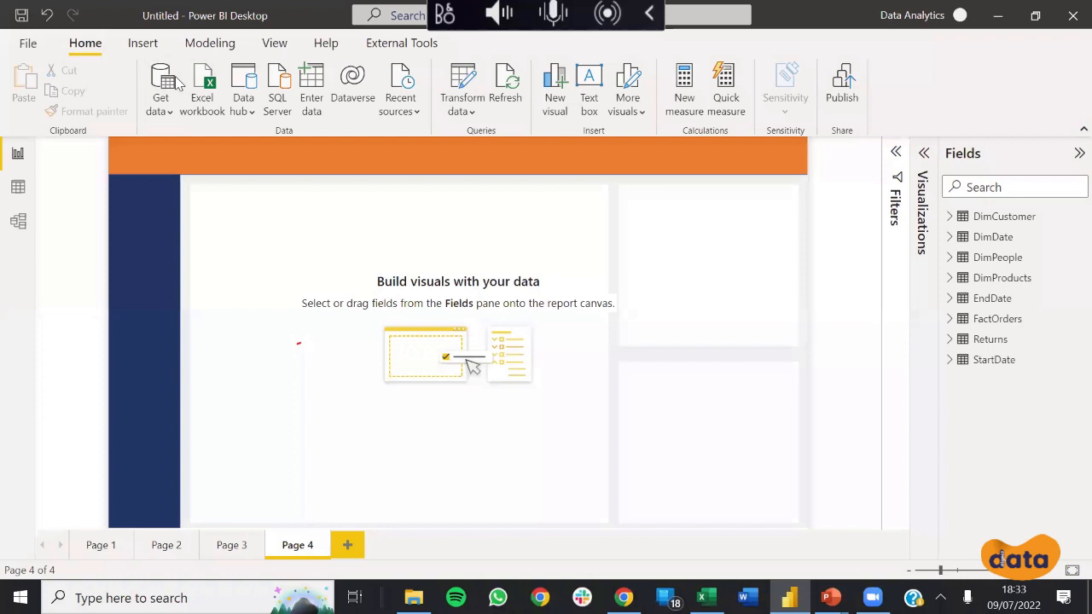
Step: Insert a page navigator on Page 4 and move it below the orange header band
left_click(142, 43)
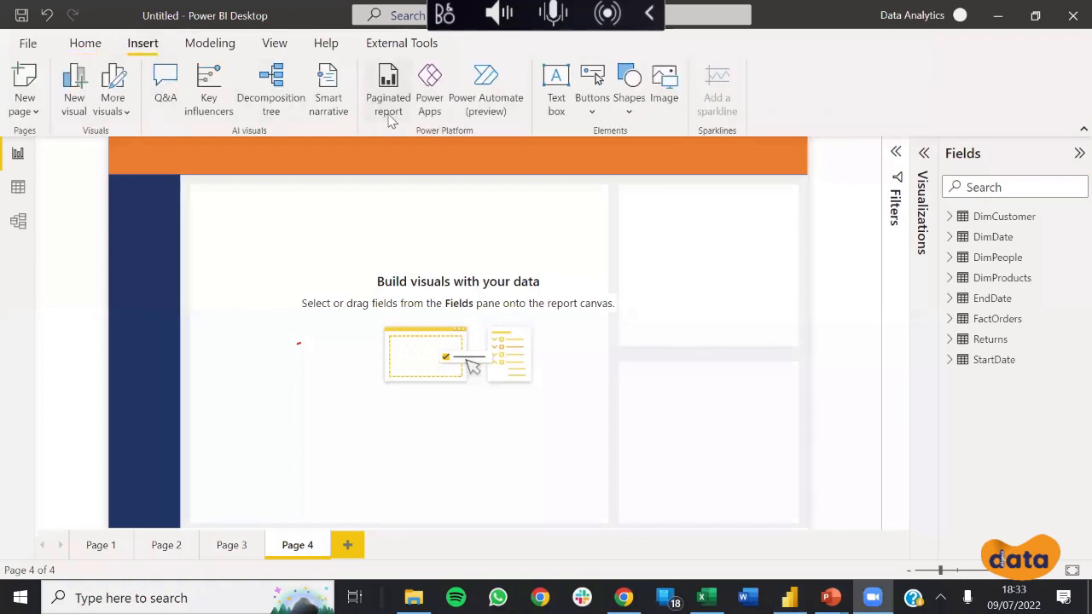
left_click(589, 115)
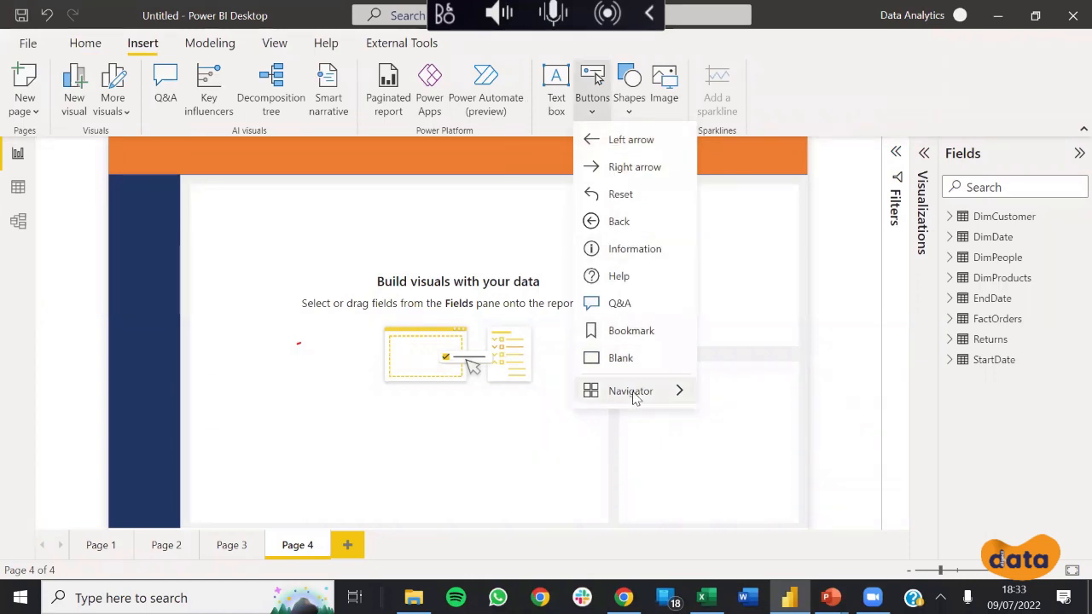
mouse_move(634, 393)
left_click(731, 398)
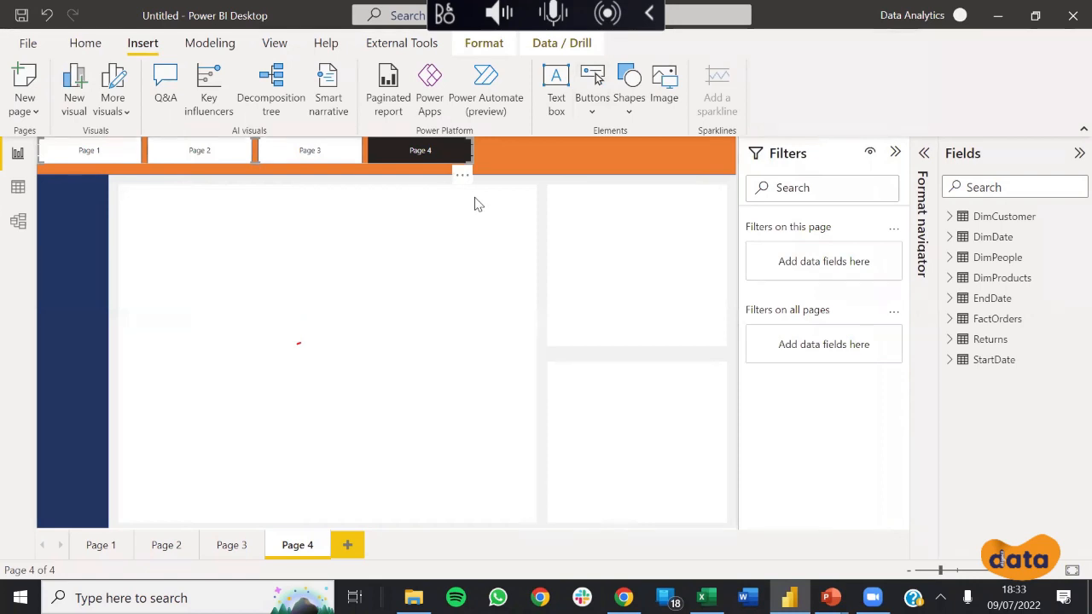
left_click_drag(371, 190, 358, 249)
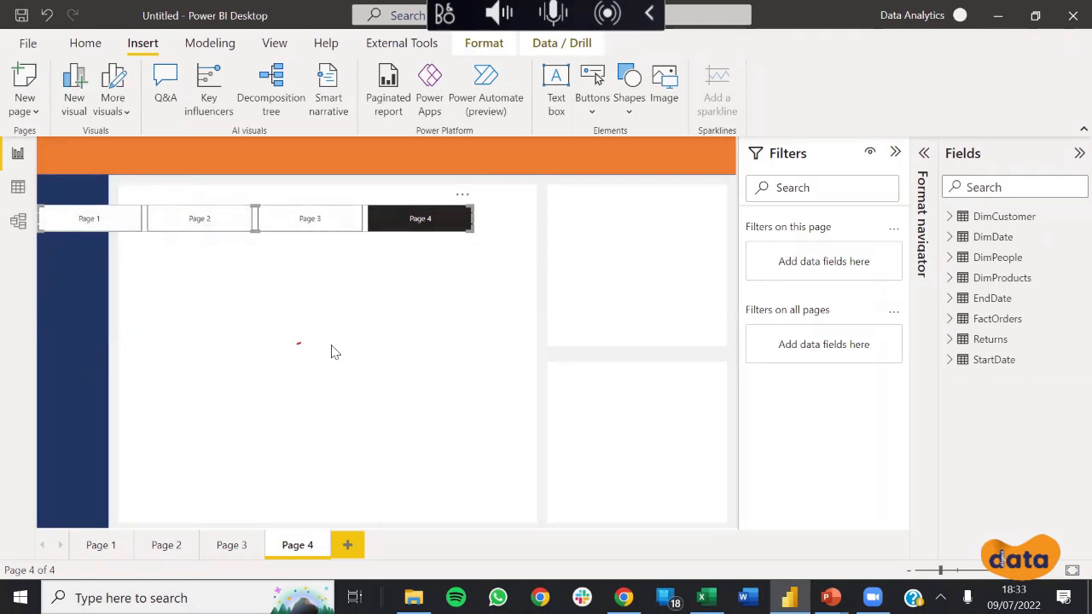
Step: Set the orientation of the page navigator's grid layout to Vertical
left_click(924, 155)
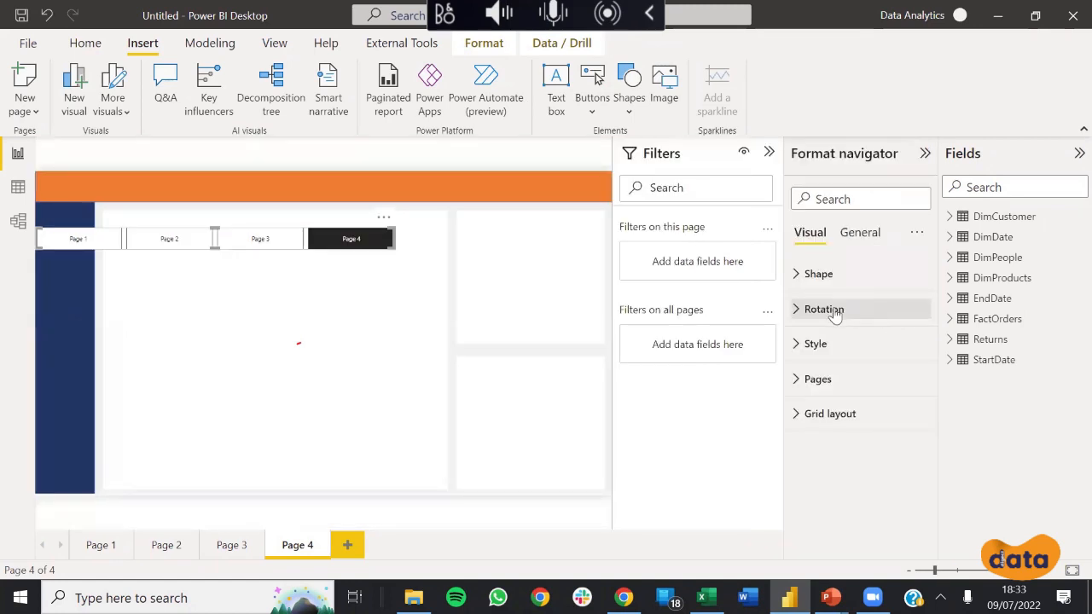
left_click(809, 343)
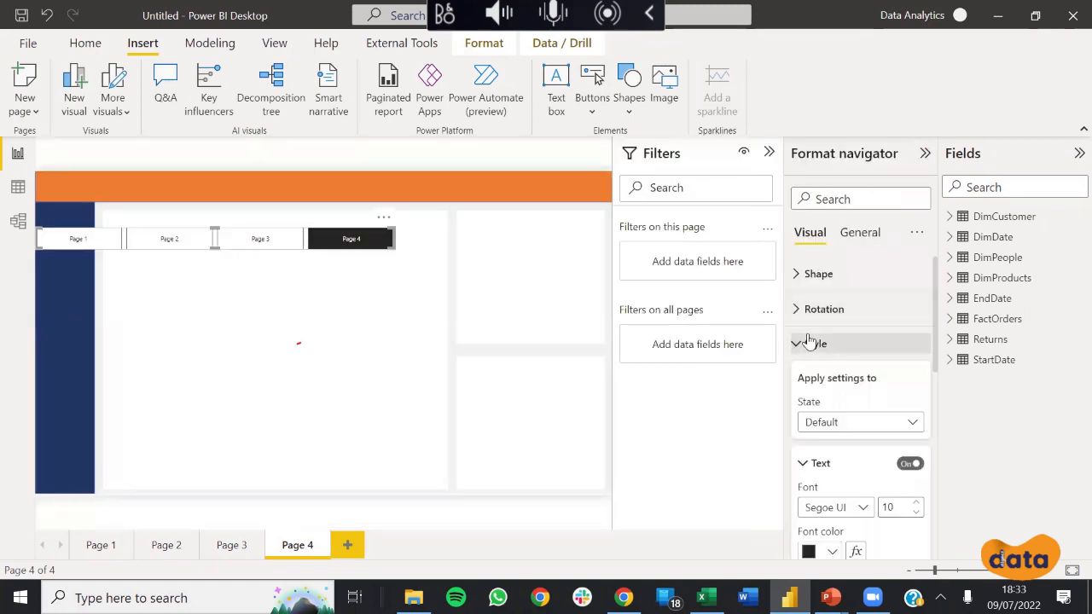
left_click(811, 276)
scroll(819, 367, "down", 2)
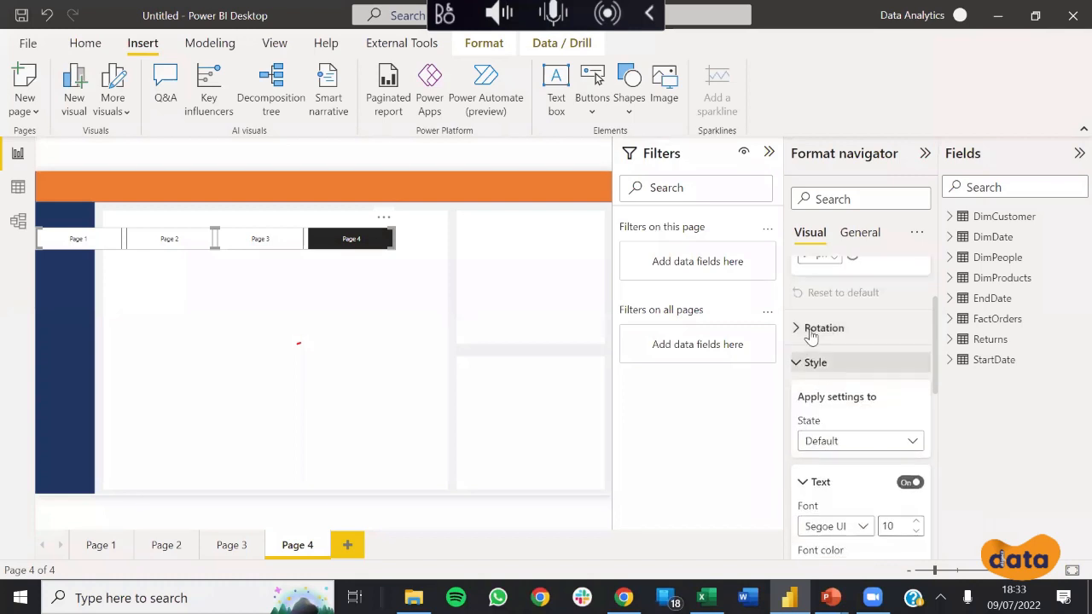
left_click(811, 331)
scroll(819, 358, "down", 6)
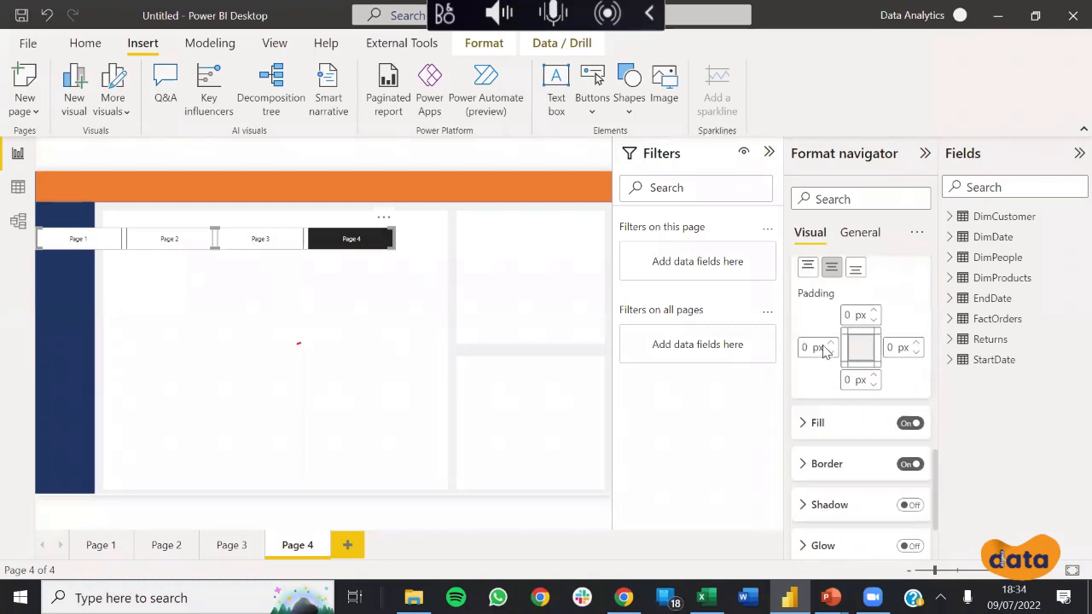
scroll(819, 341, "up", 4)
left_click(802, 266)
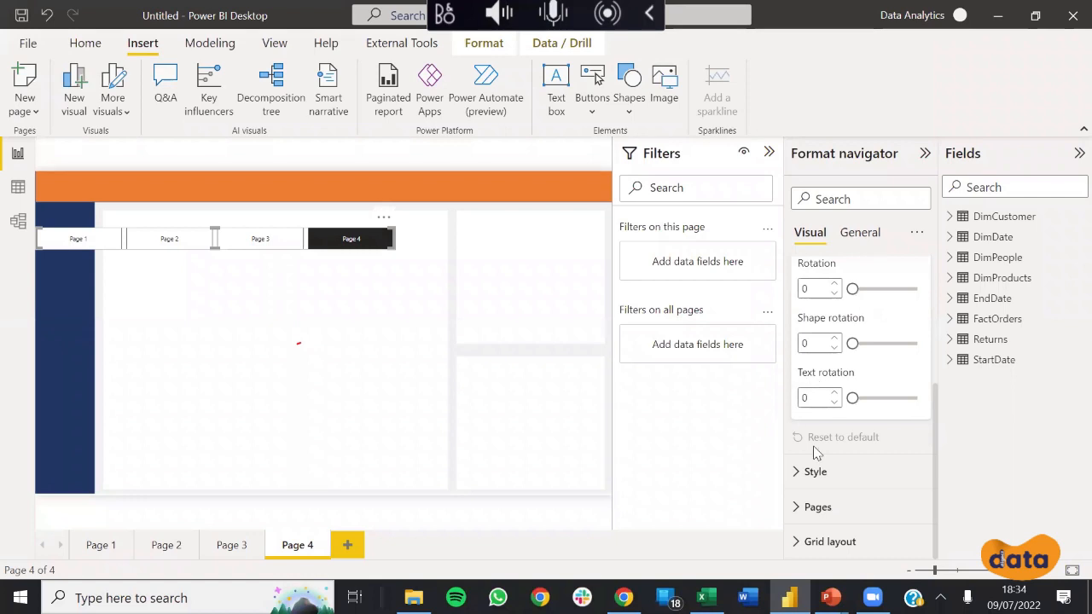
left_click(813, 541)
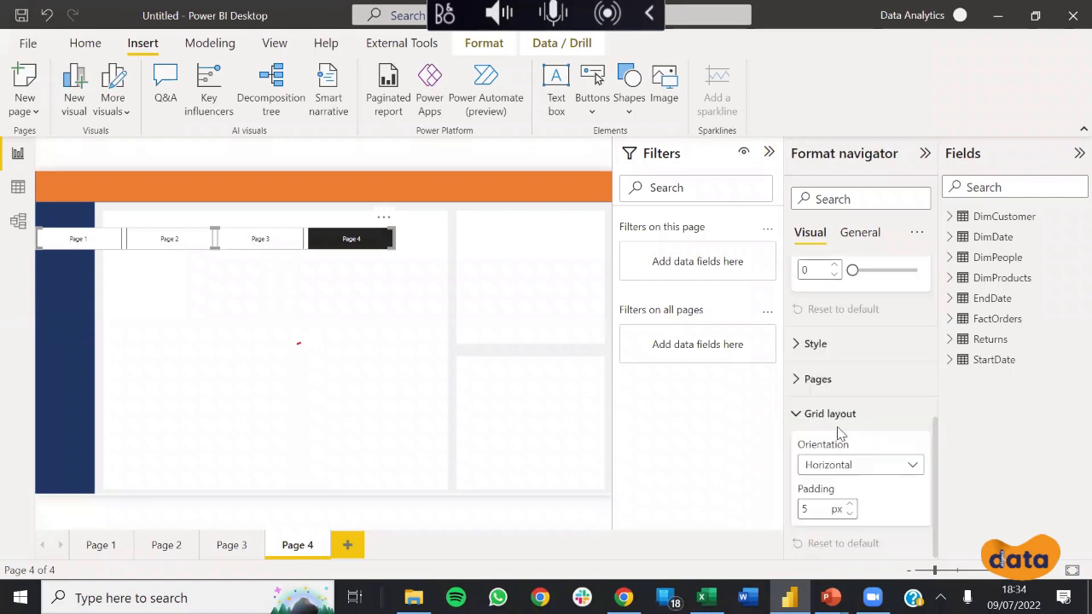
left_click(857, 469)
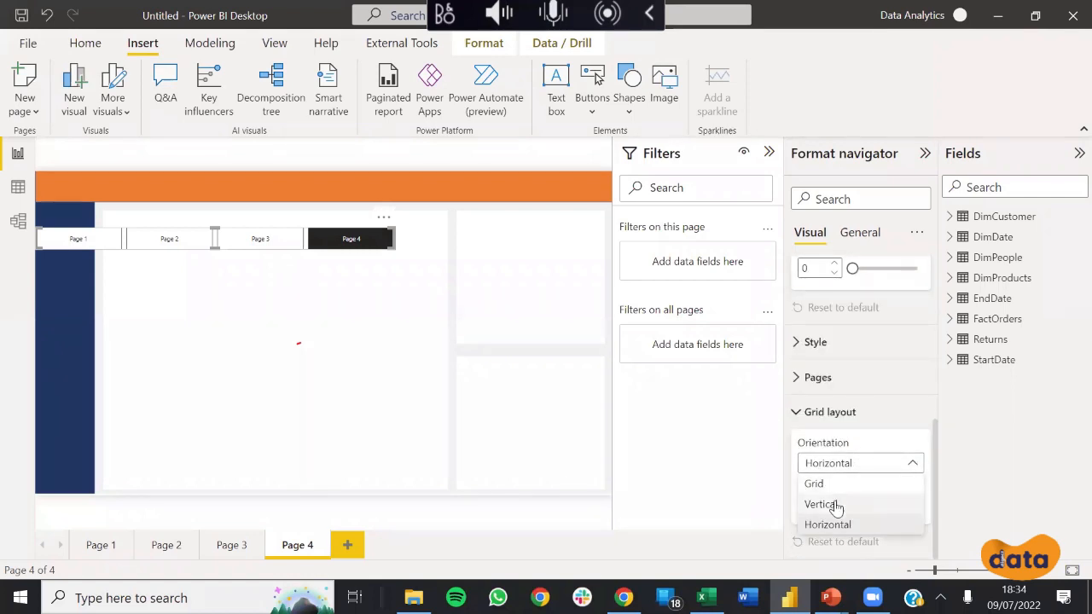
left_click(836, 505)
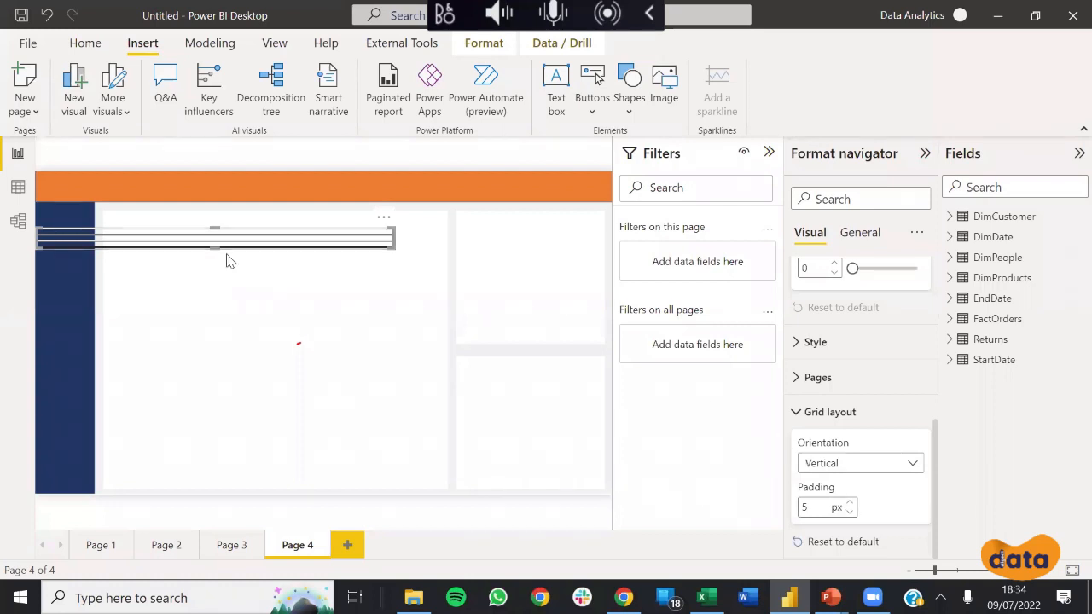
Step: Resize the page navigator into a narrow vertical stack inside the blue sidebar and collapse the formatting and Fields panes
left_click_drag(214, 247, 170, 378)
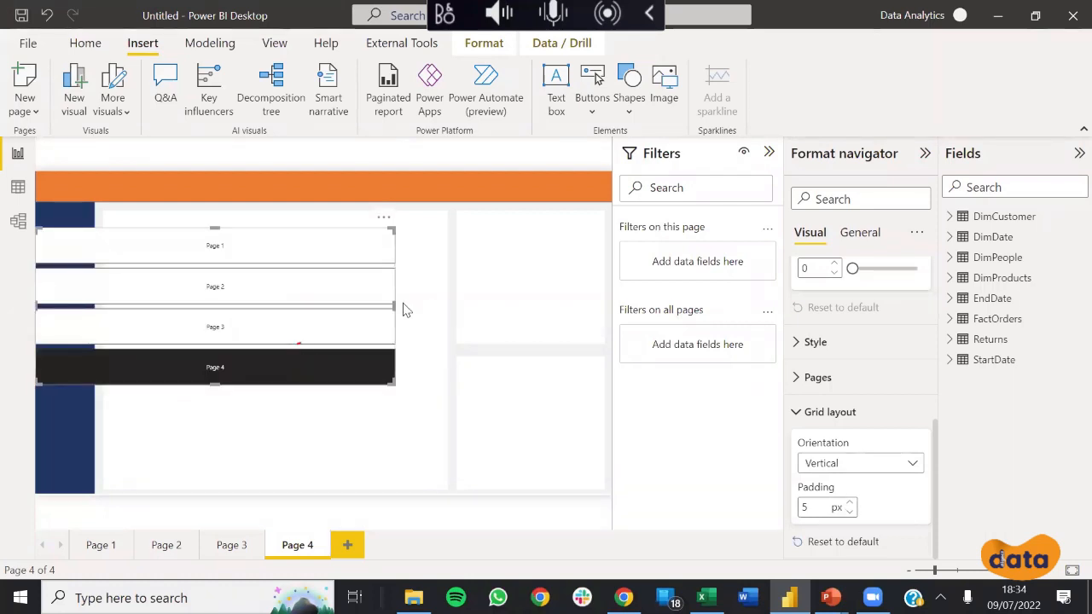
left_click_drag(394, 307, 59, 290)
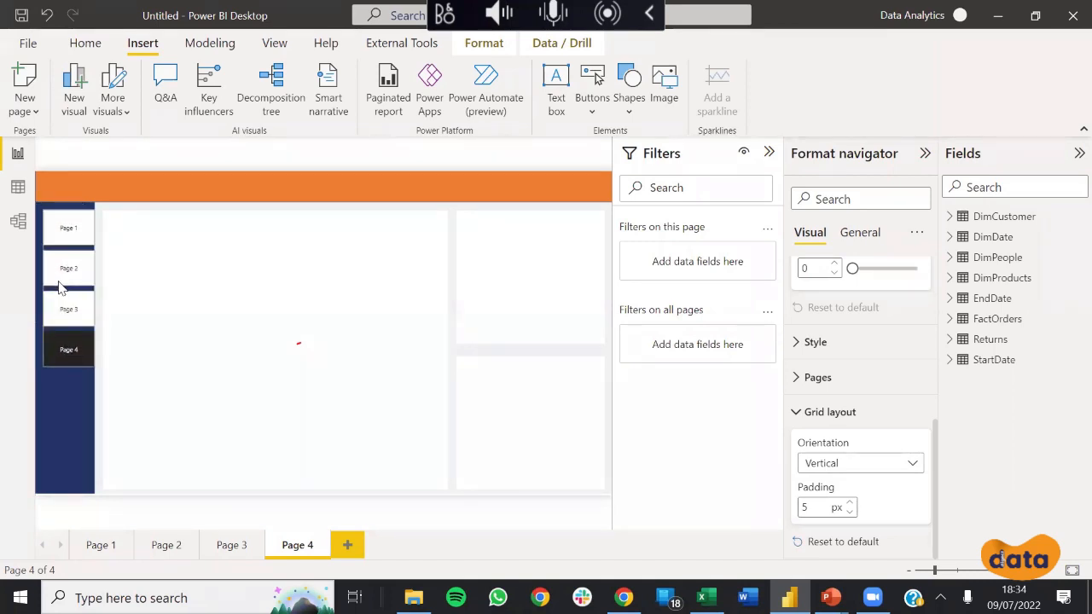
left_click(927, 155)
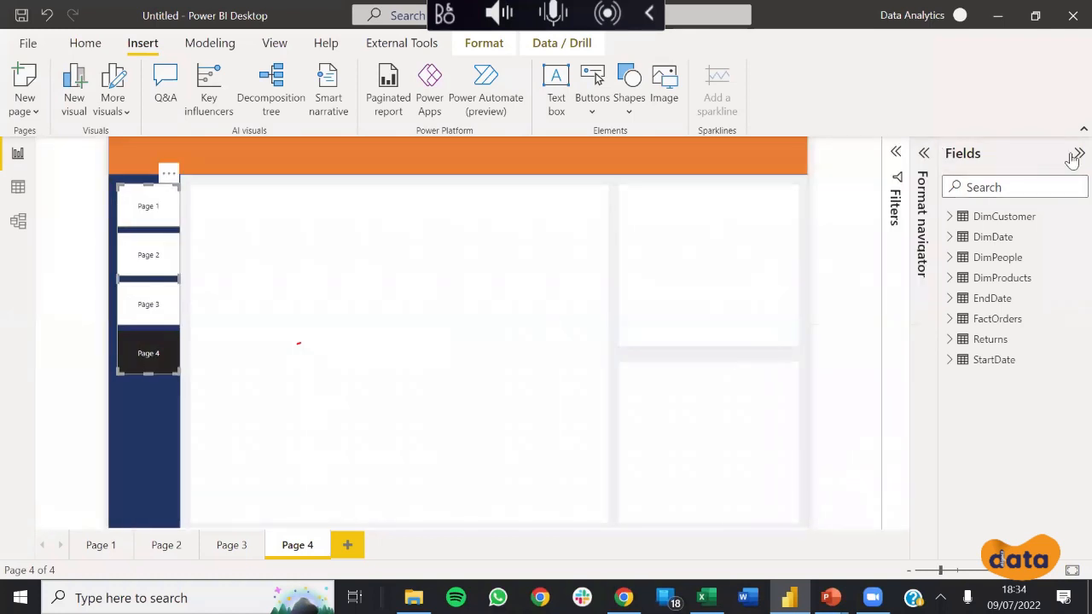
left_click(1079, 154)
Step: Shorten the page navigator's height and nudge it right to centre it within the blue sidebar
left_click_drag(211, 374, 194, 307)
key("Right")
key("Right")
key("Right")
key("Right")
key("Right")
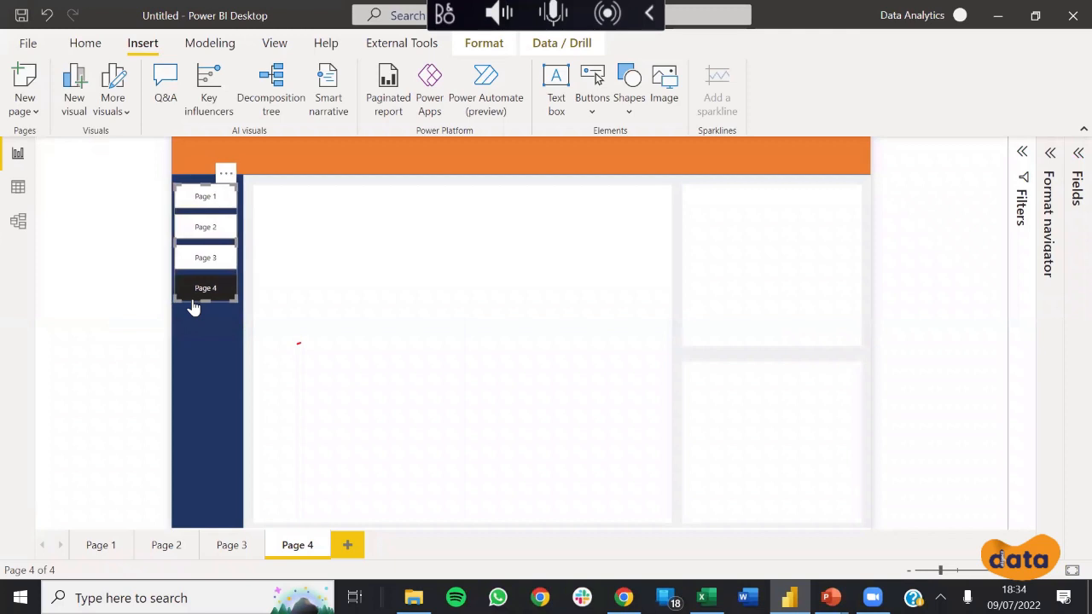
left_click(245, 286)
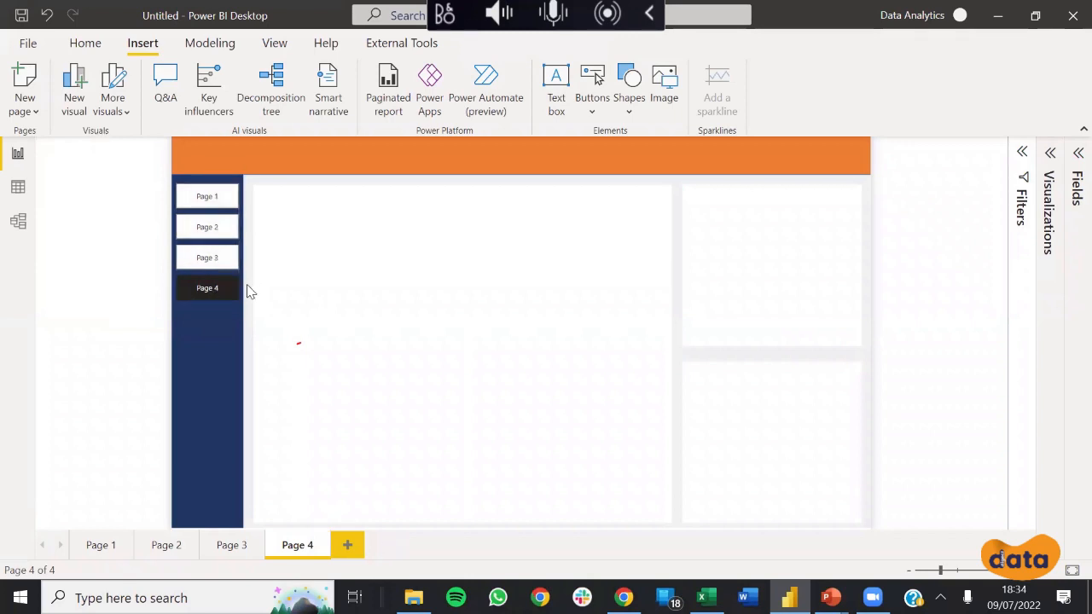
Step: Open the Style formatting of the sidebar page navigator and keep its settings applied to the Default state
left_click(203, 287)
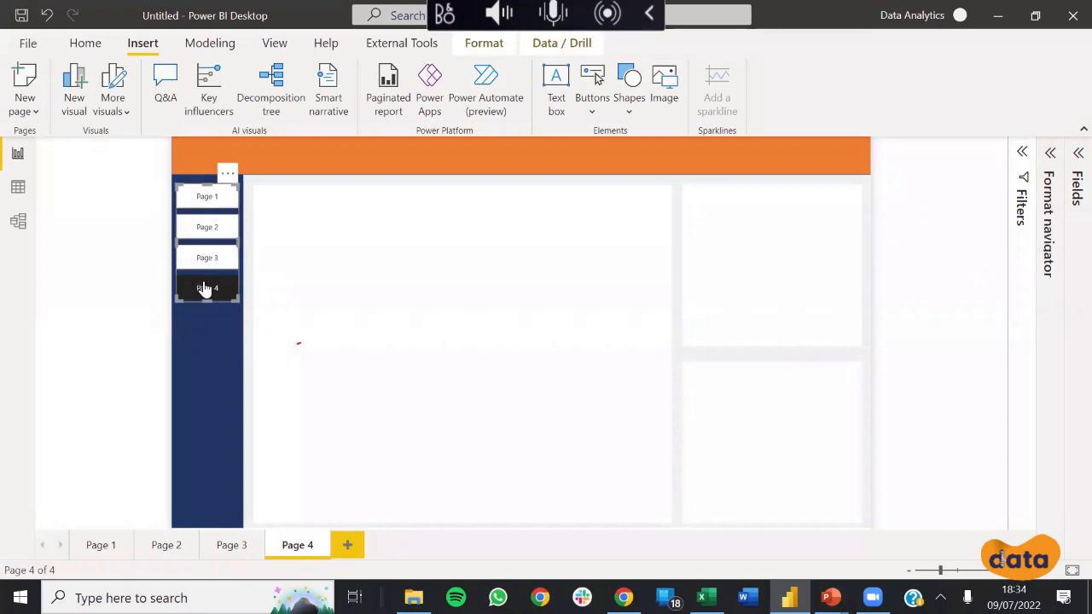
left_click(1050, 156)
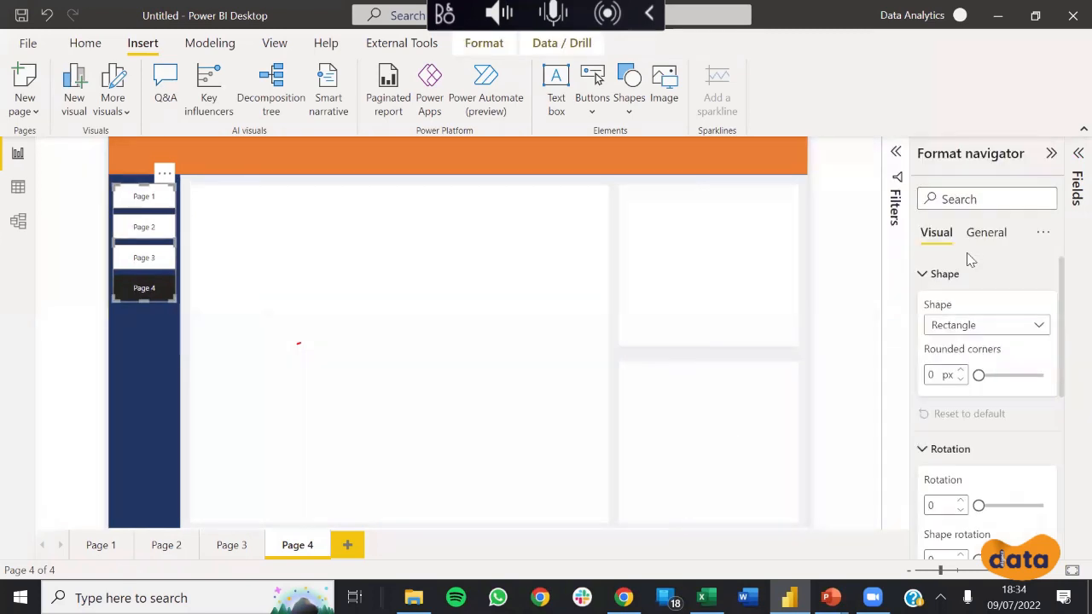
scroll(963, 290, "down", 1)
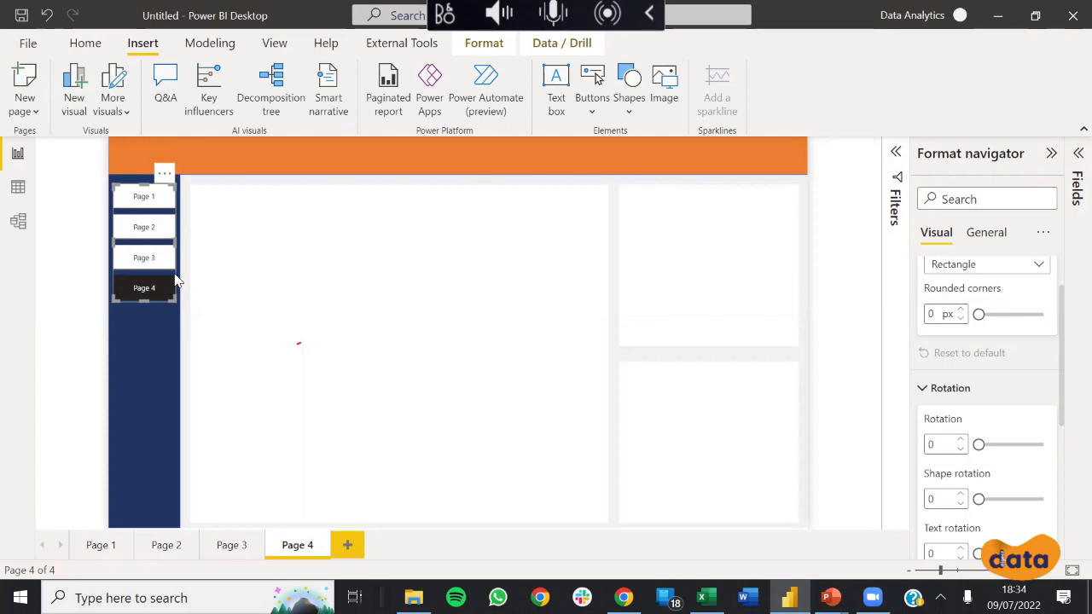
scroll(959, 342, "up", 1)
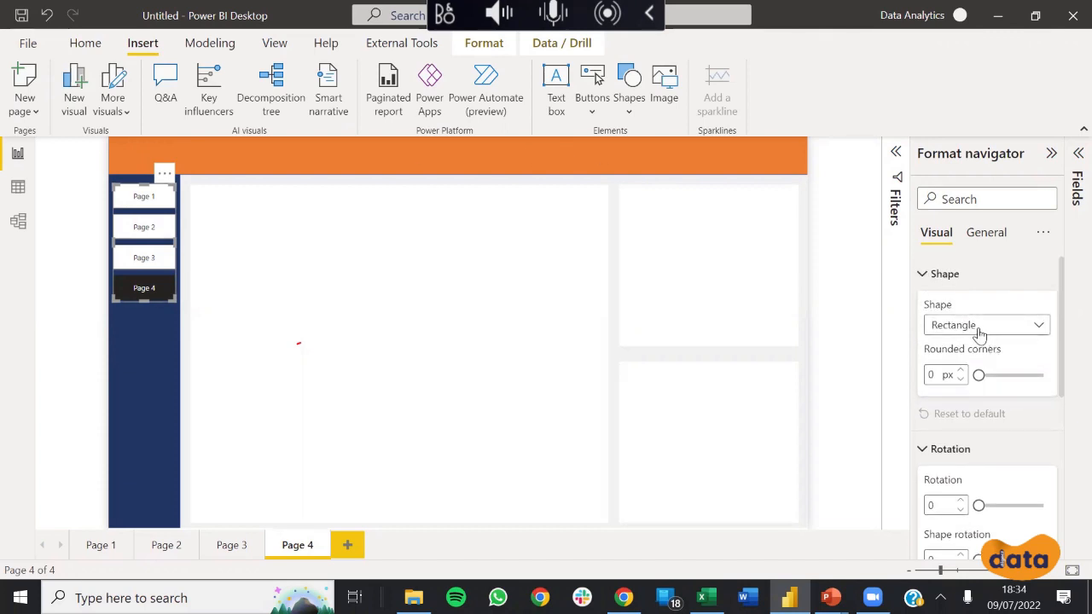
left_click(938, 274)
left_click(929, 311)
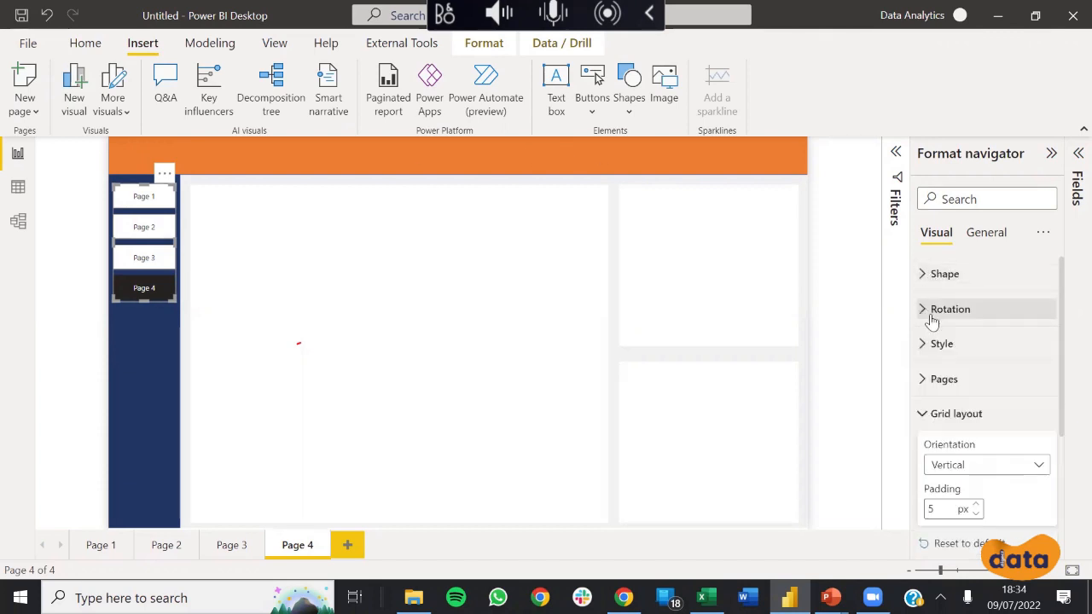
left_click(934, 352)
scroll(947, 358, "down", 1)
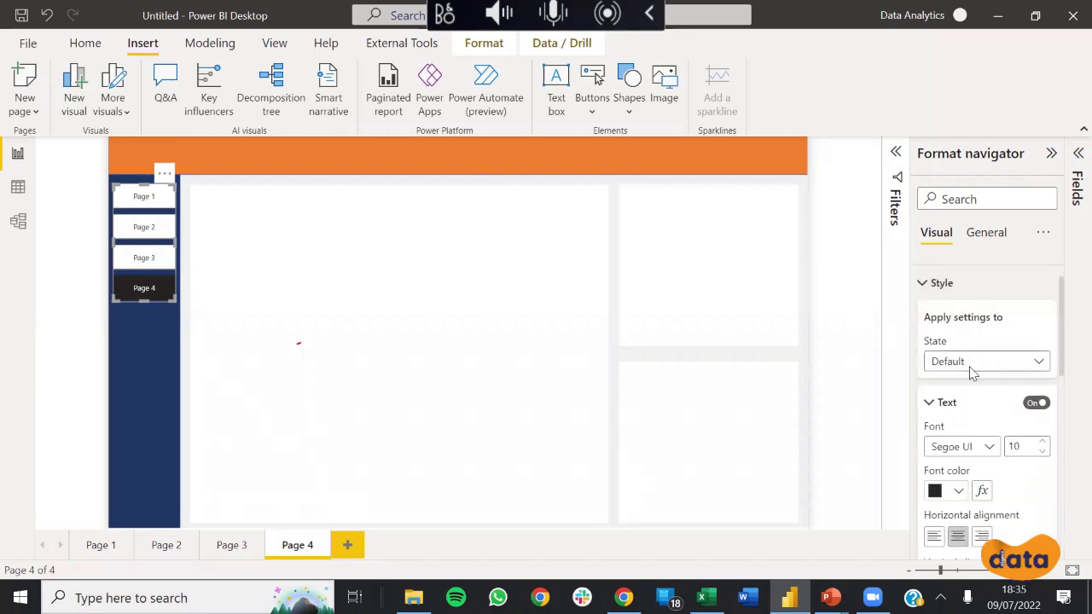
left_click(969, 367)
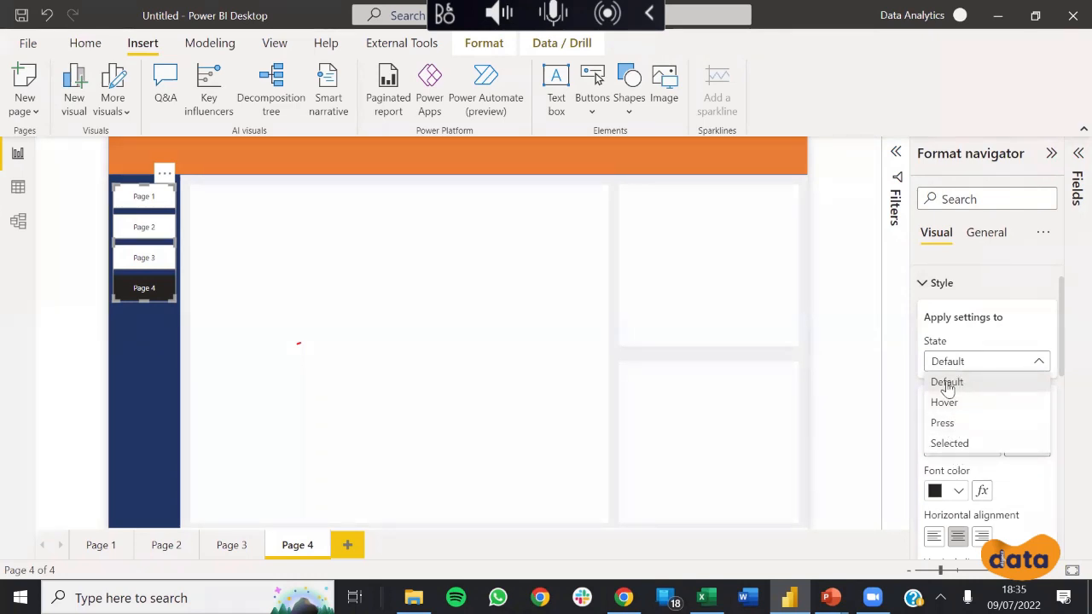
left_click(997, 468)
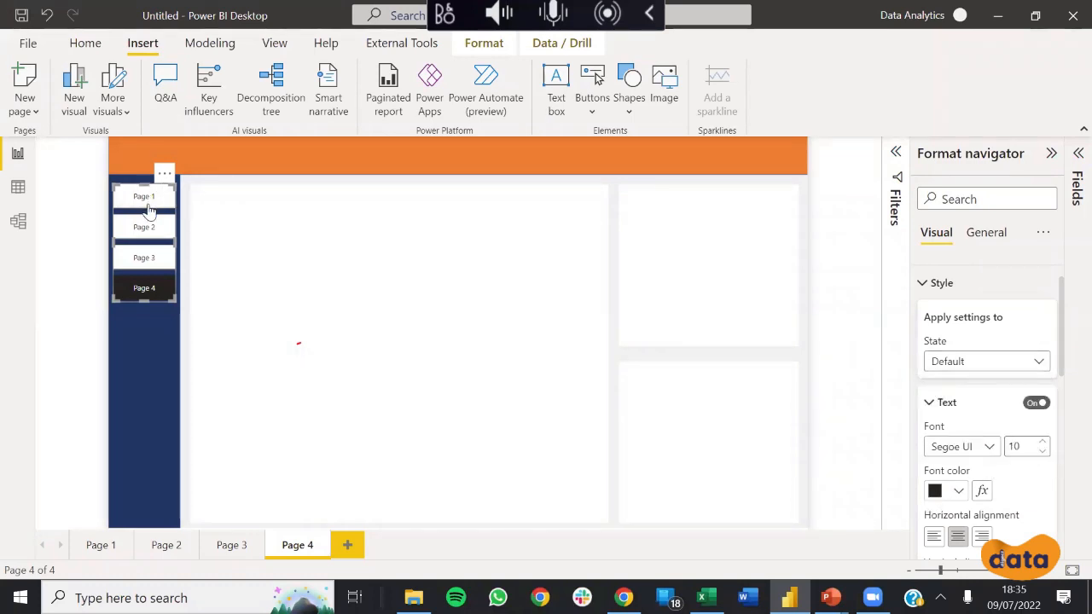
Step: Set the page navigator's Default-state fill to the darkest blue shade with 100% transparency
scroll(981, 410, "down", 6)
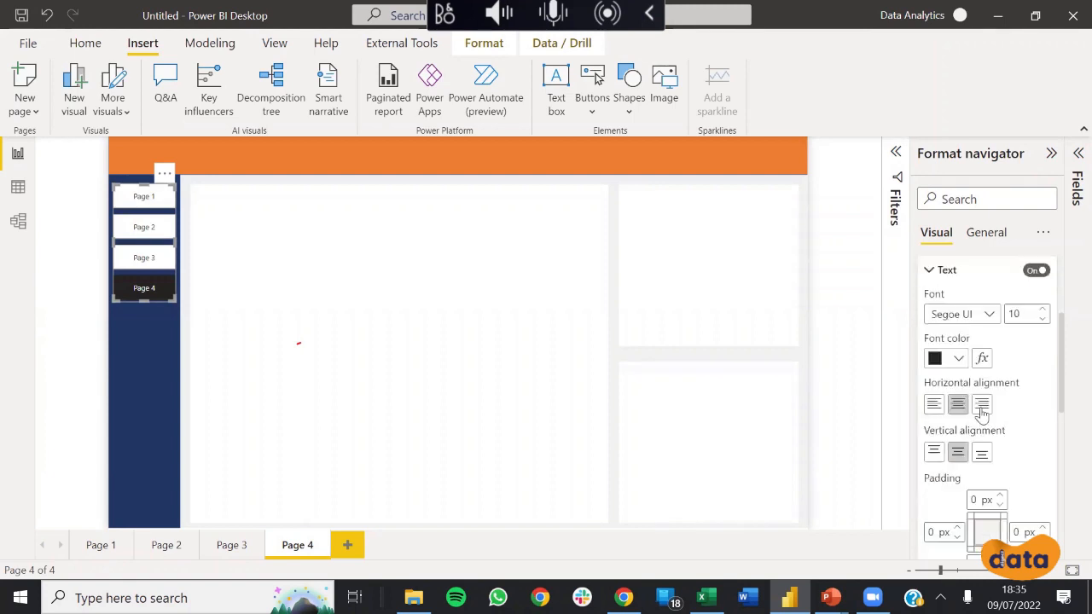
scroll(973, 393, "down", 4)
scroll(961, 358, "up", 3)
left_click(946, 378)
scroll(961, 388, "down", 1)
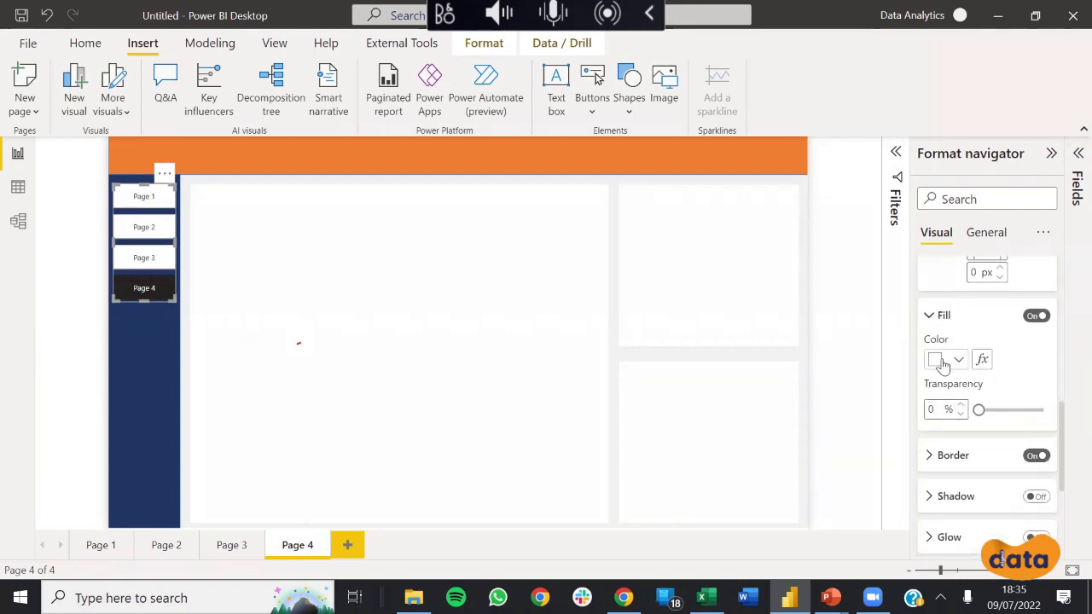
left_click(937, 360)
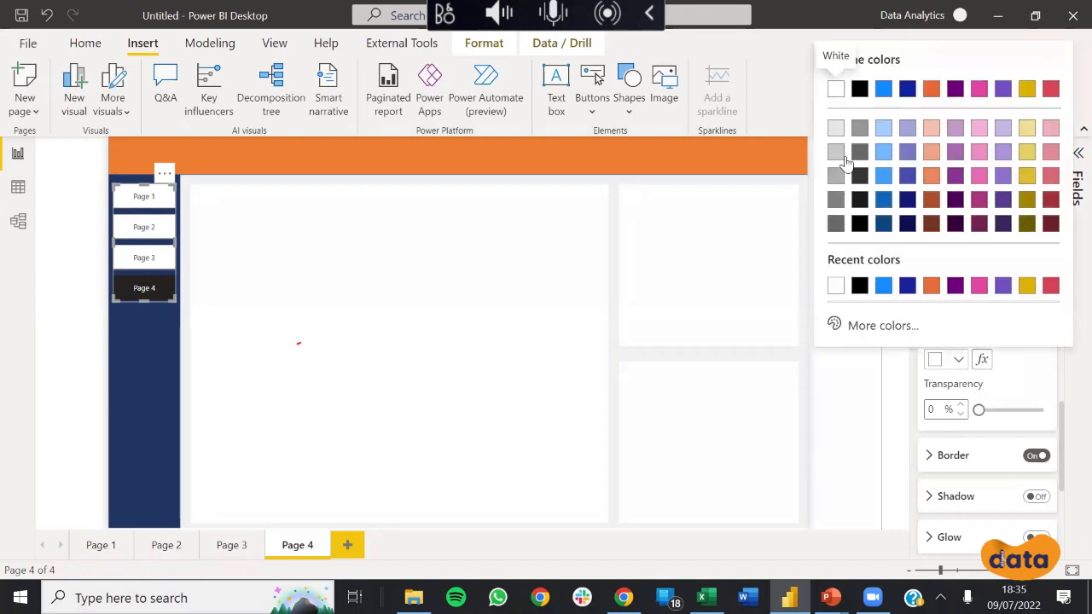
left_click(908, 223)
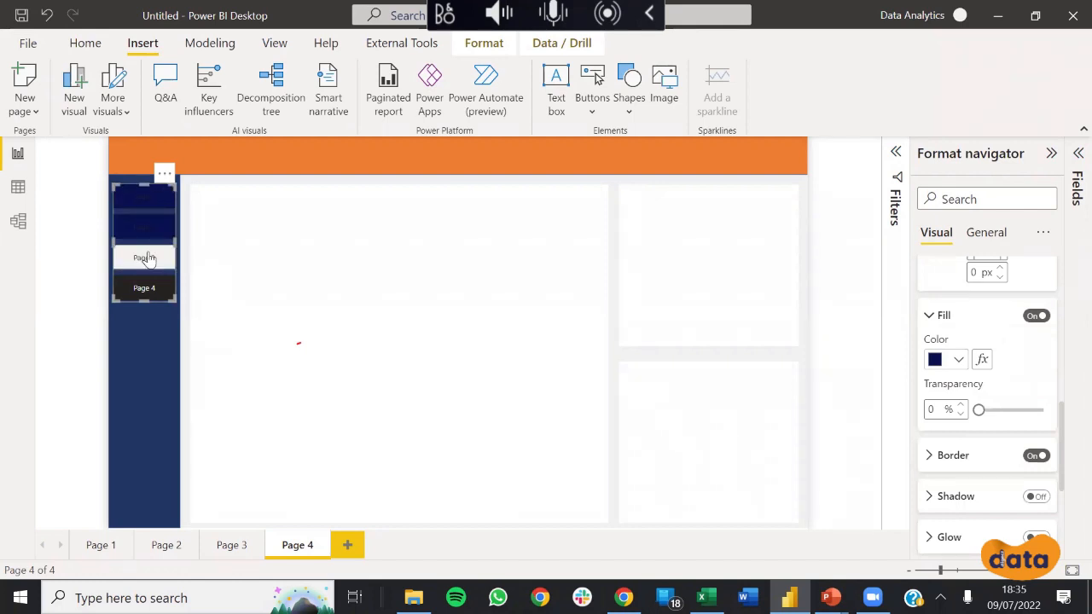
left_click_drag(978, 409, 1069, 424)
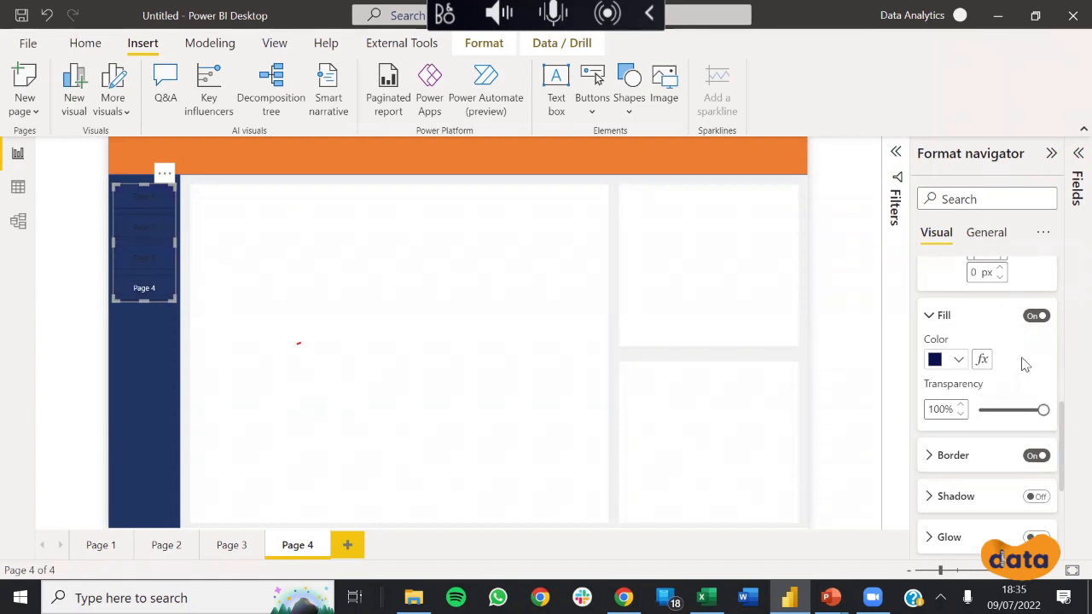
Step: Change the Default-state font color of the page navigator to white
scroll(990, 343, "up", 4)
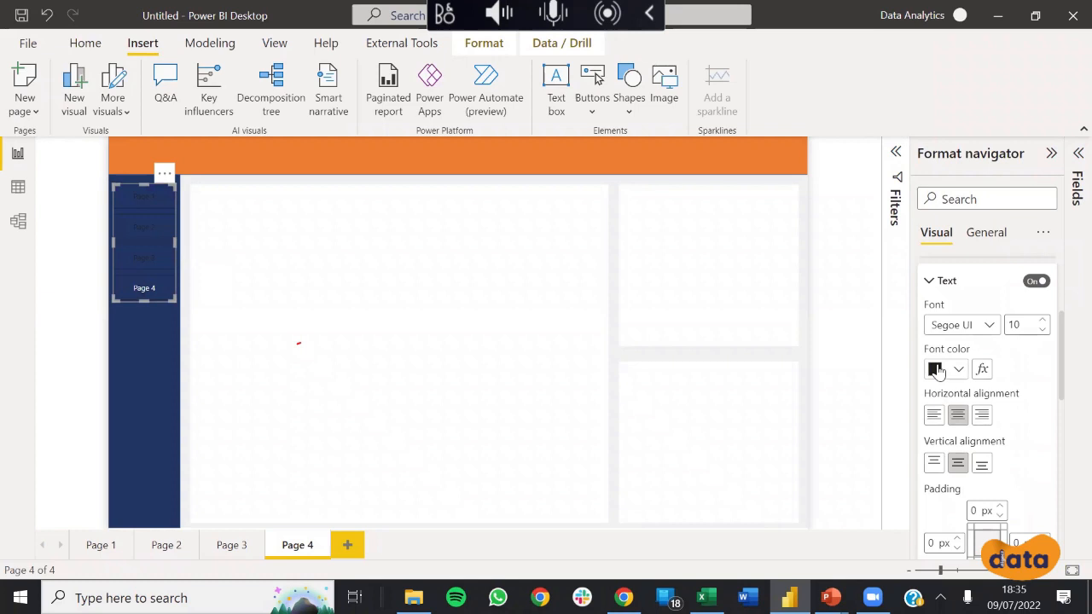
left_click(936, 370)
left_click(863, 301)
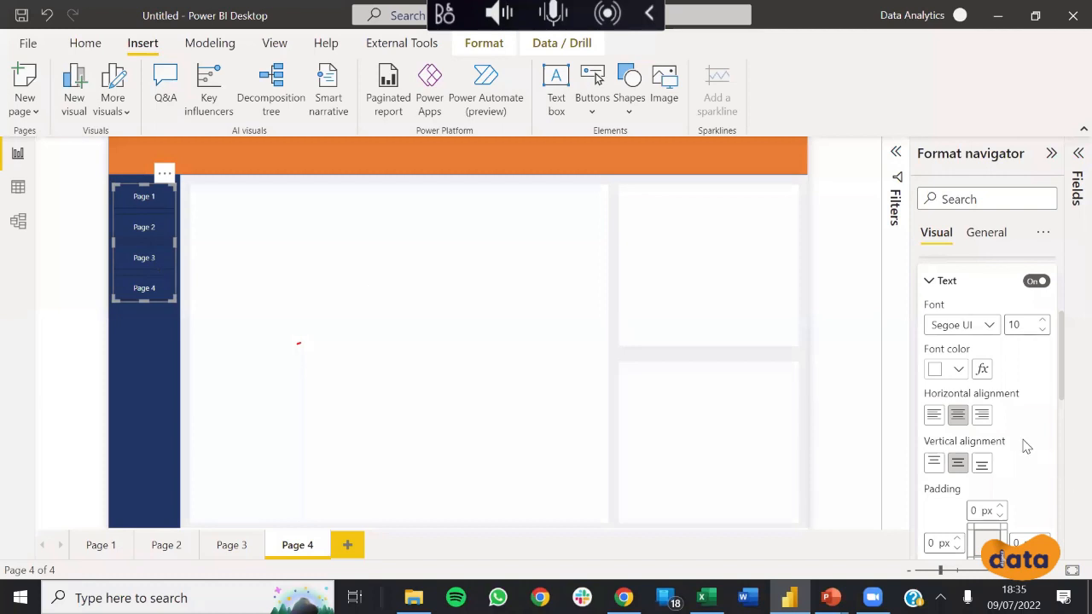
Step: Give the Default-state buttons a light grey border with about 61% transparency and check the navigator's look when deselected
scroll(995, 464, "down", 10)
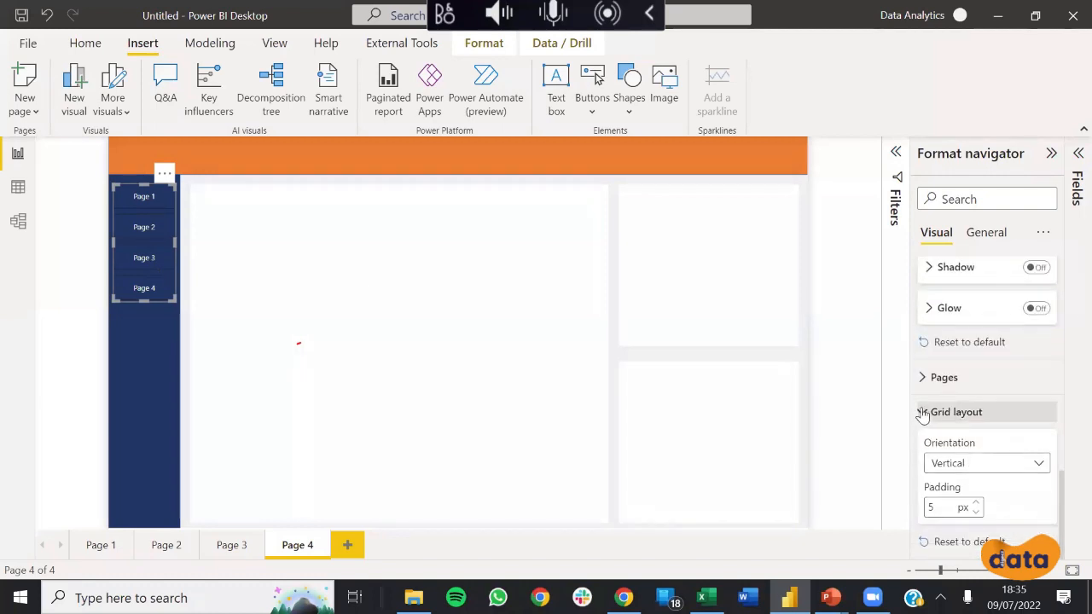
scroll(922, 414, "up", 3)
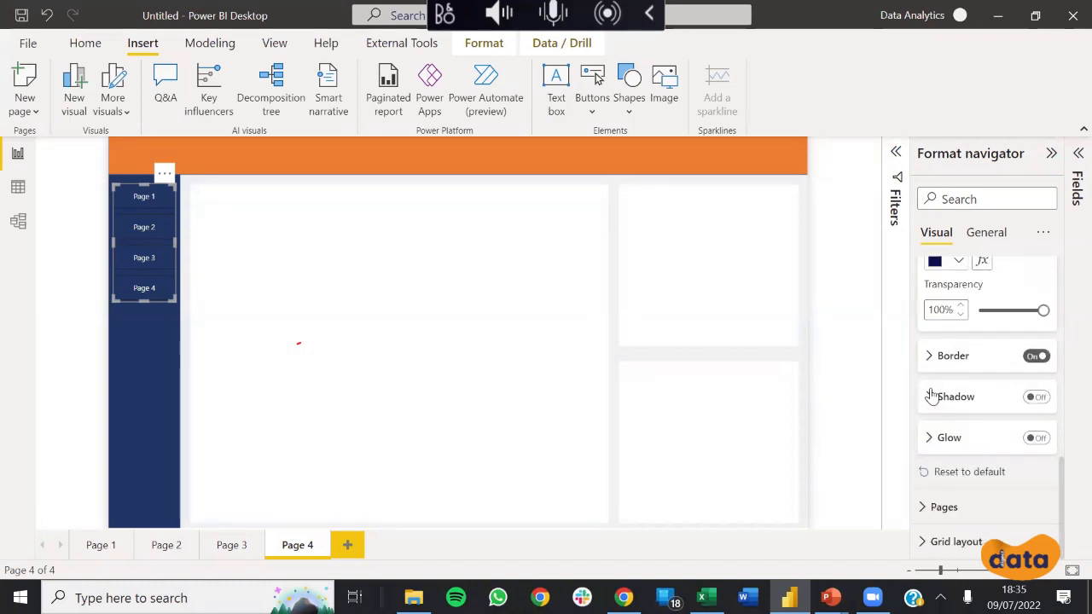
scroll(934, 401, "up", 3)
left_click(931, 476)
scroll(1007, 409, "down", 2)
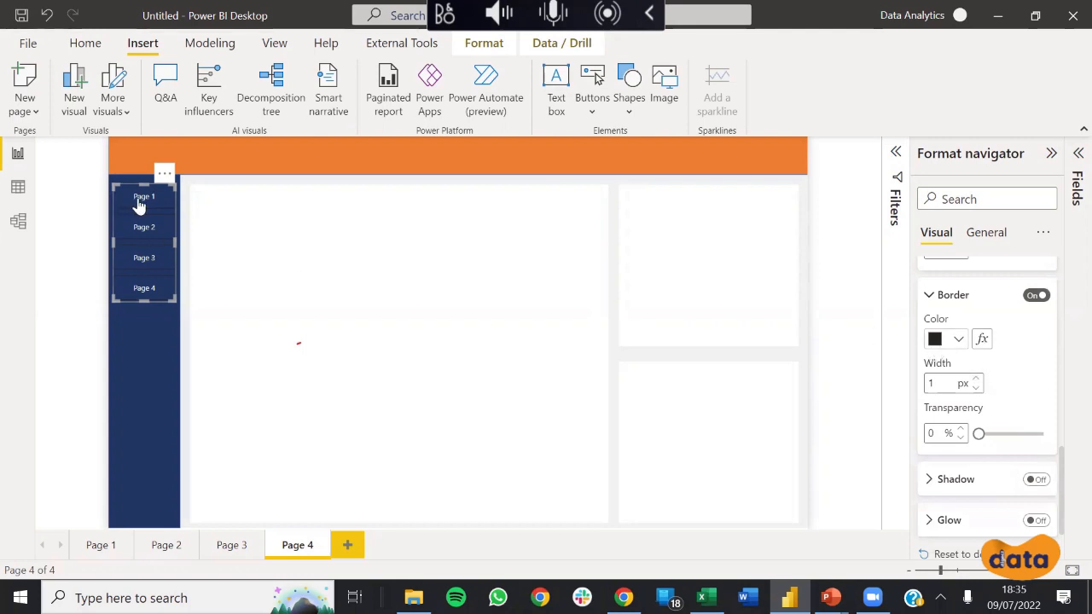
left_click(939, 338)
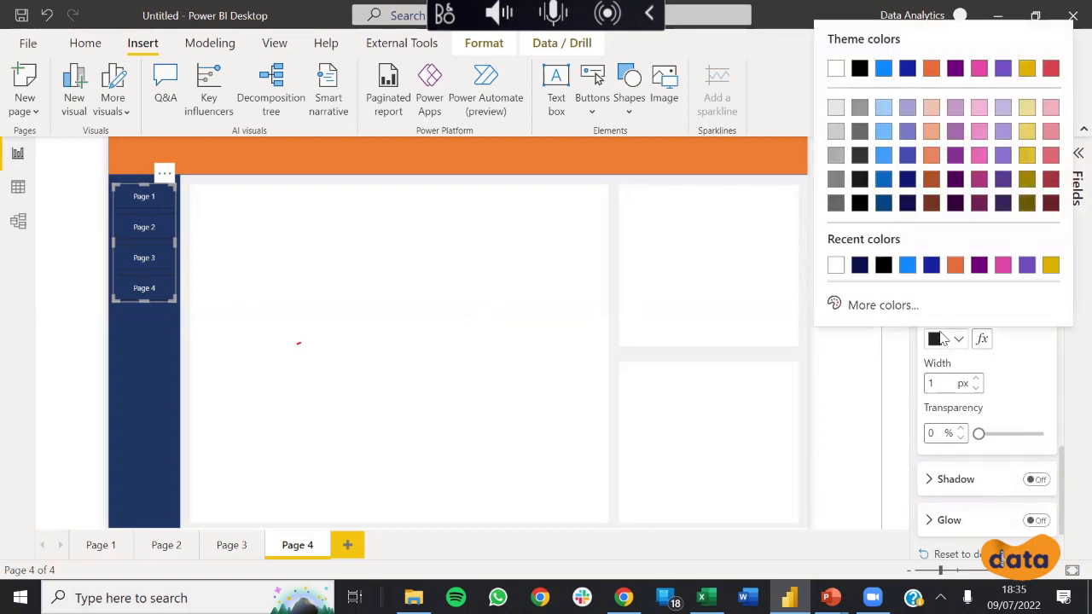
left_click(835, 107)
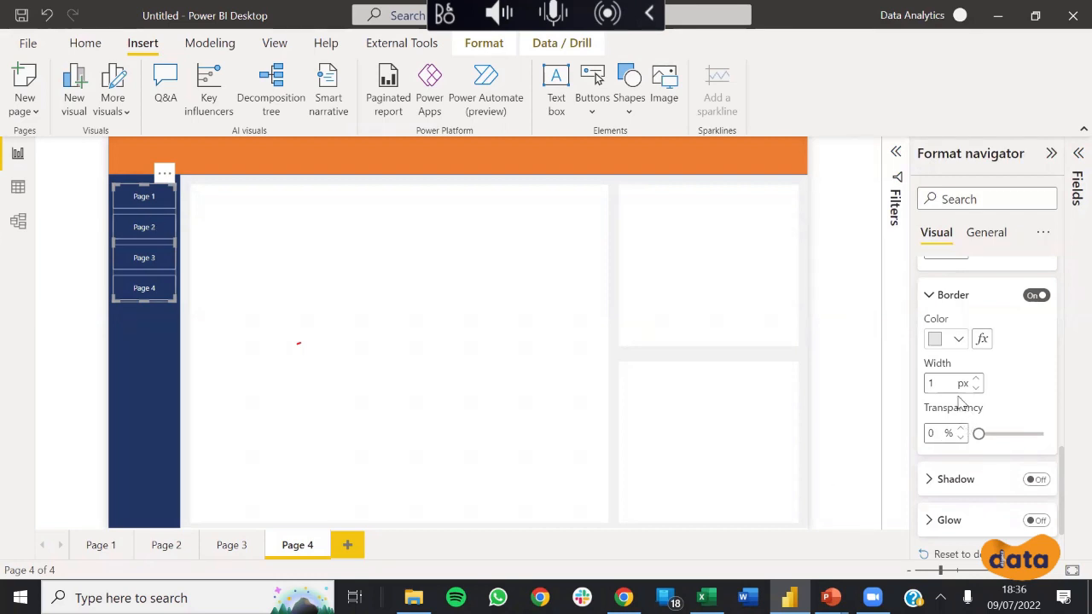
left_click_drag(978, 434, 1017, 435)
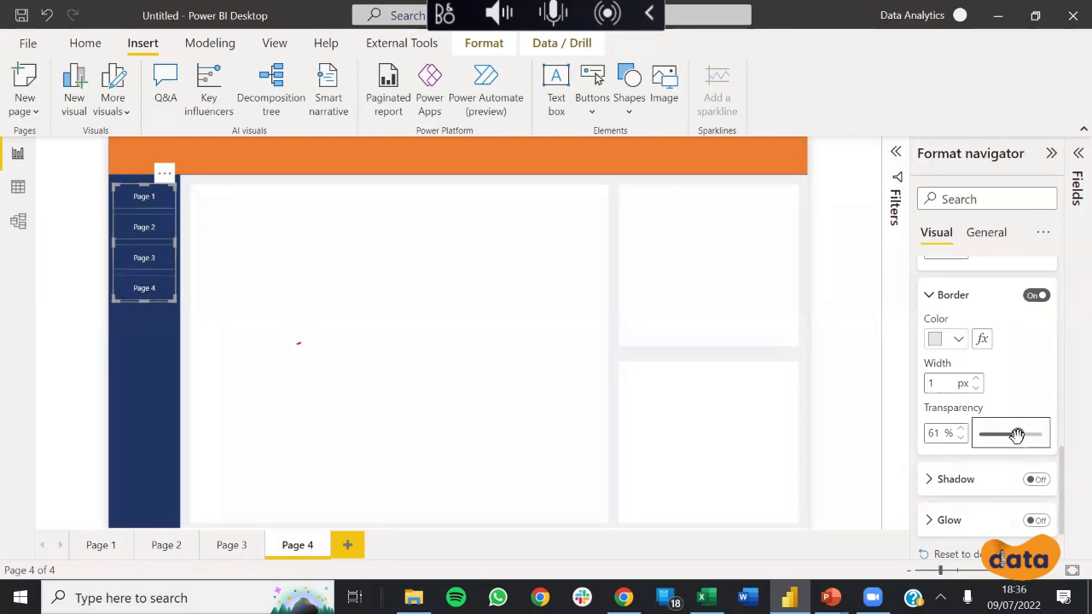
left_click(189, 240)
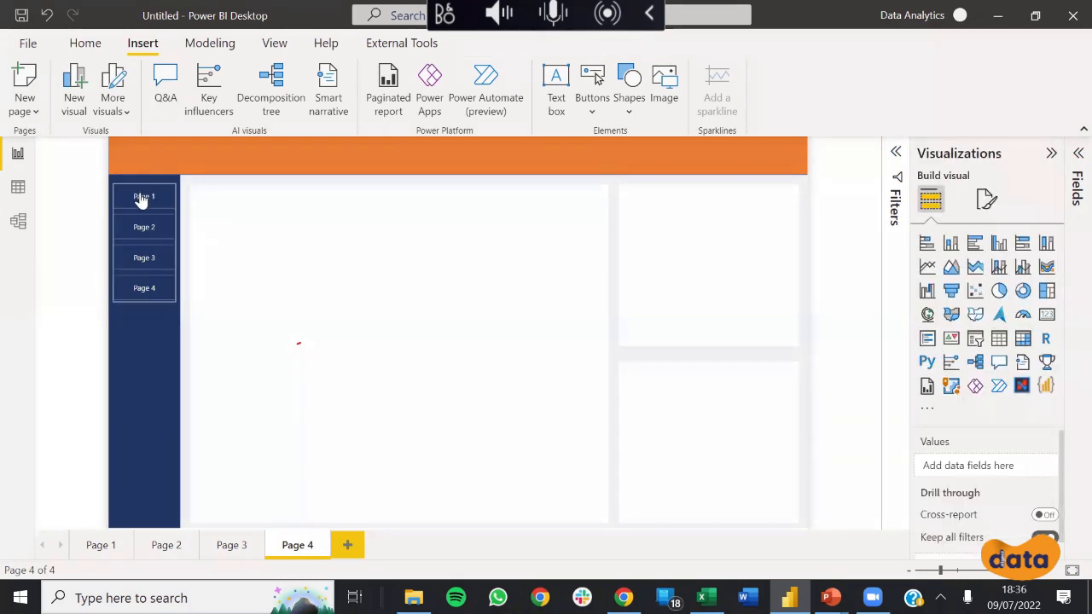
left_click(159, 296)
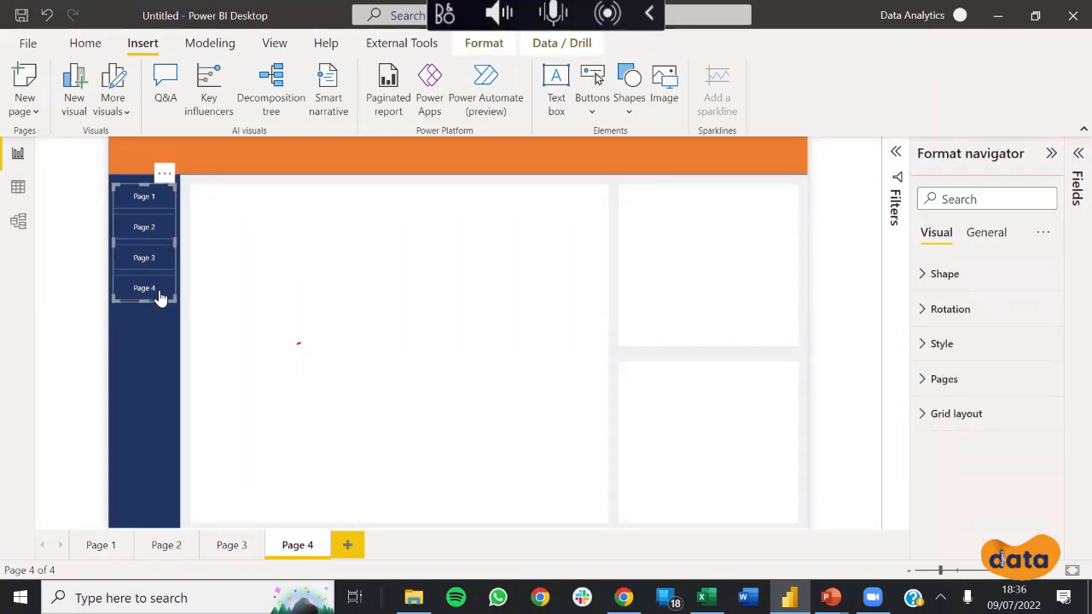
left_click(181, 297)
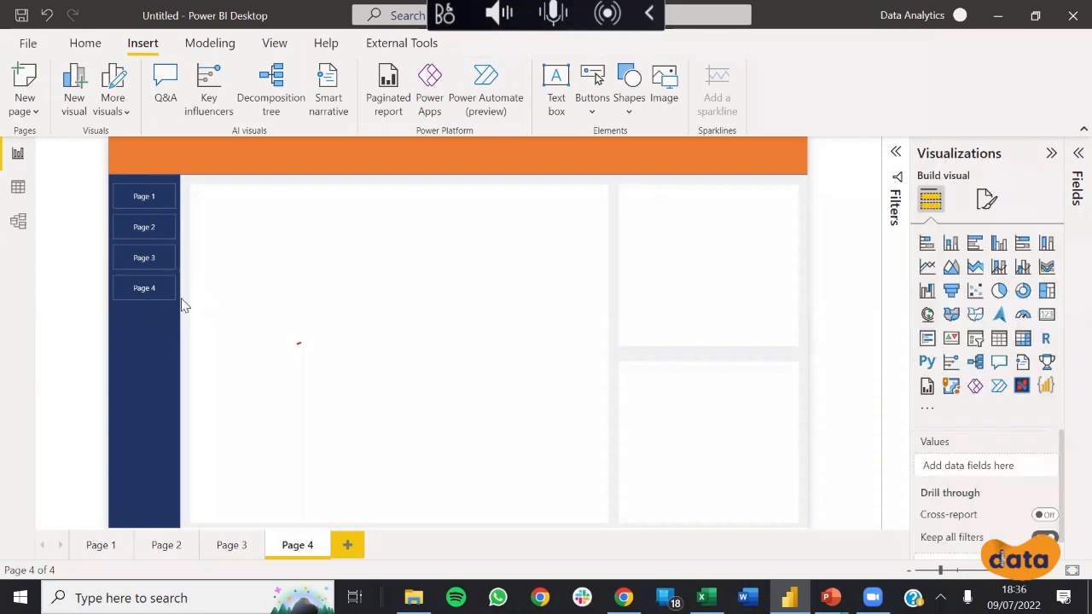
Step: Switch the page navigator's style to the Selected state and set its fill transparency to 0%
left_click(150, 290)
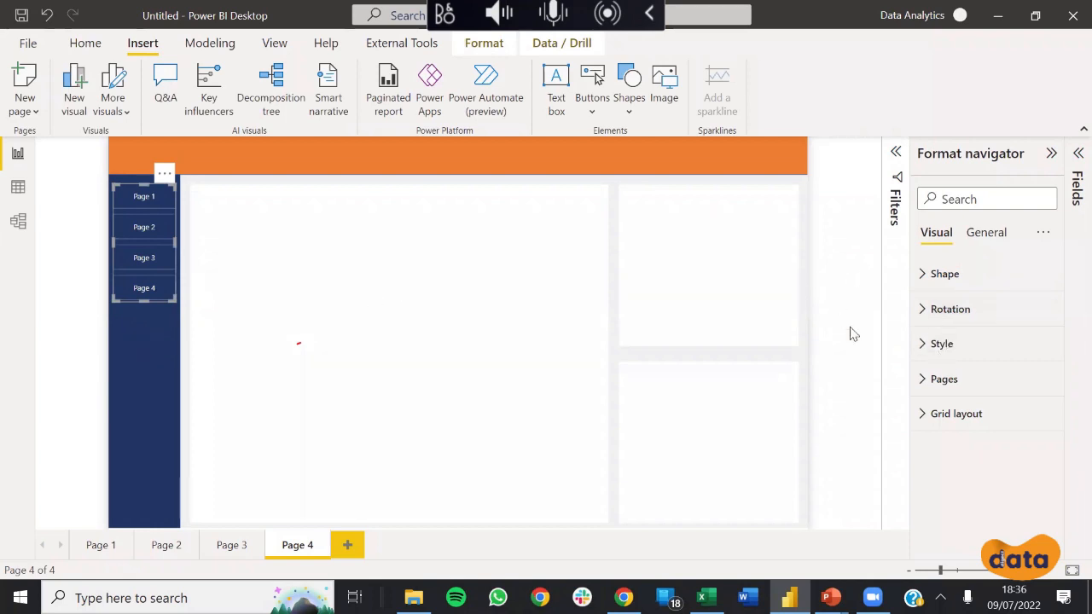
left_click(942, 343)
scroll(975, 320, "down", 2)
left_click(977, 303)
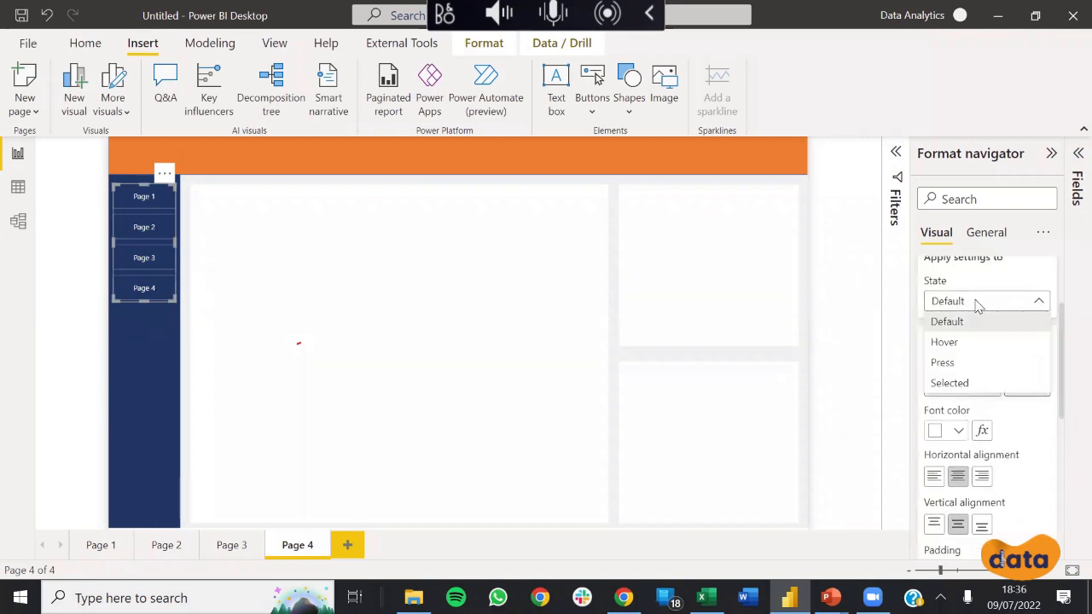
left_click(959, 383)
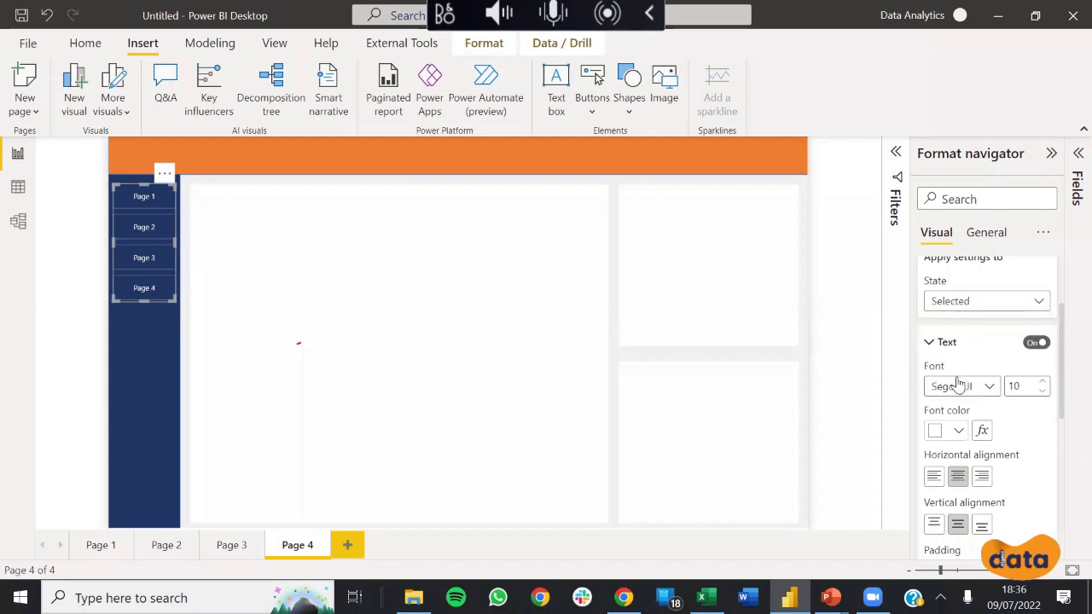
scroll(959, 386, "down", 1)
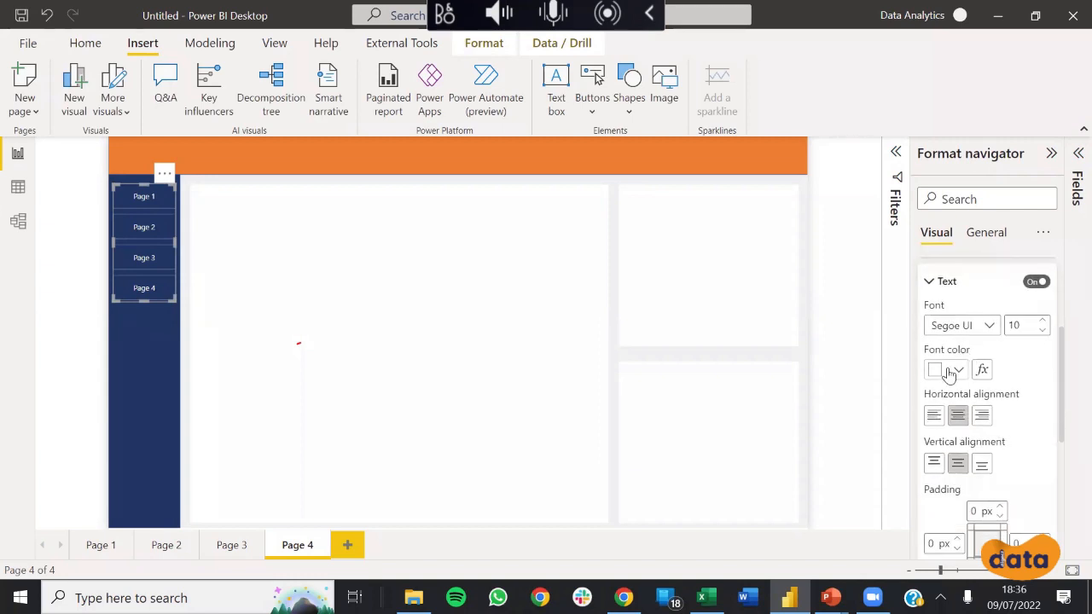
scroll(950, 375, "down", 2)
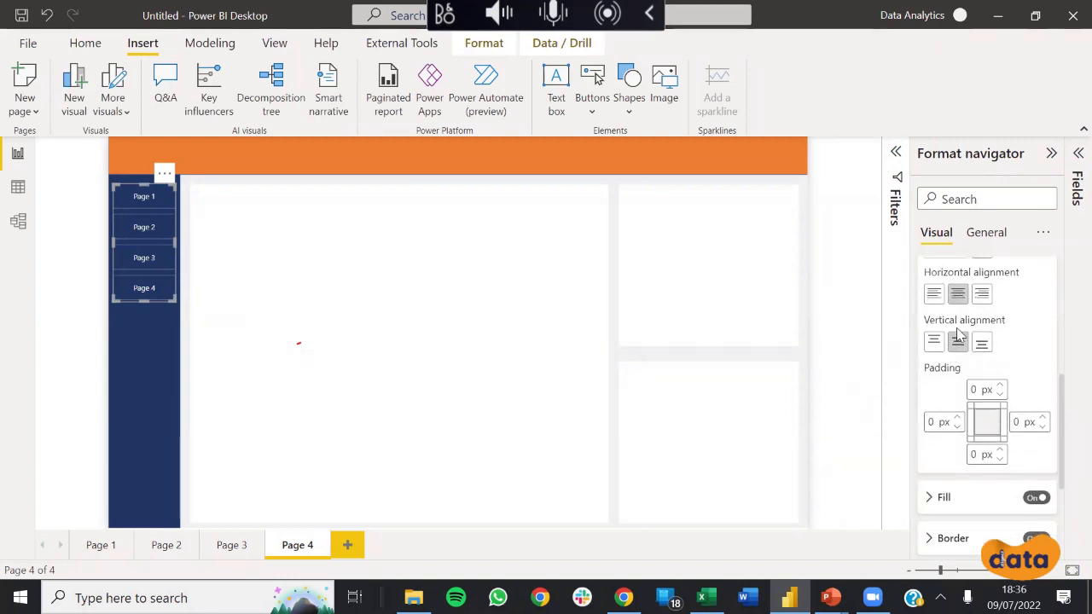
scroll(956, 337, "down", 3)
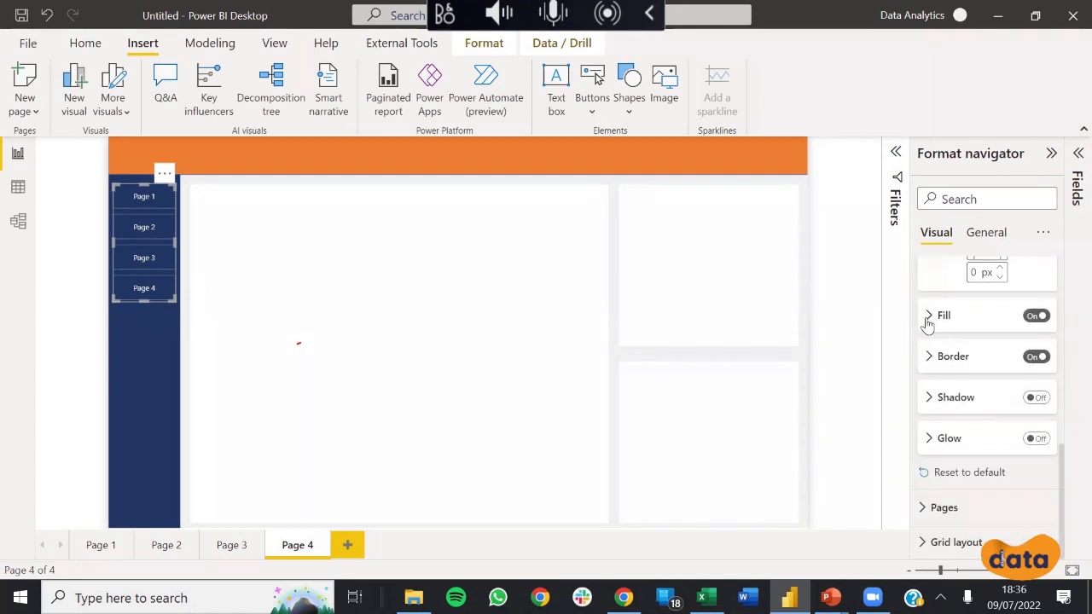
left_click(930, 317)
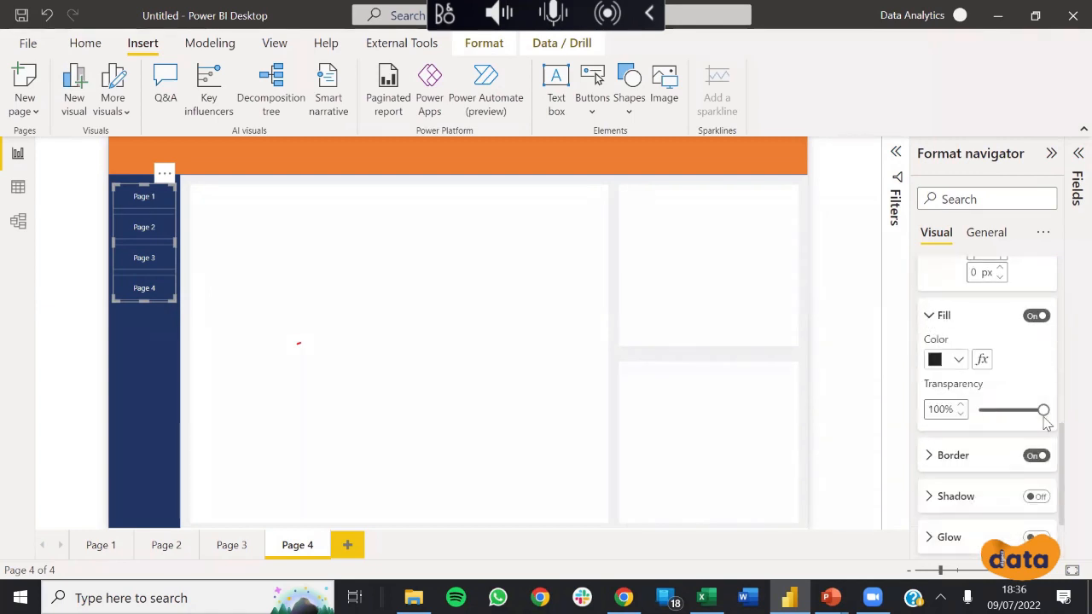
left_click_drag(1042, 410, 975, 410)
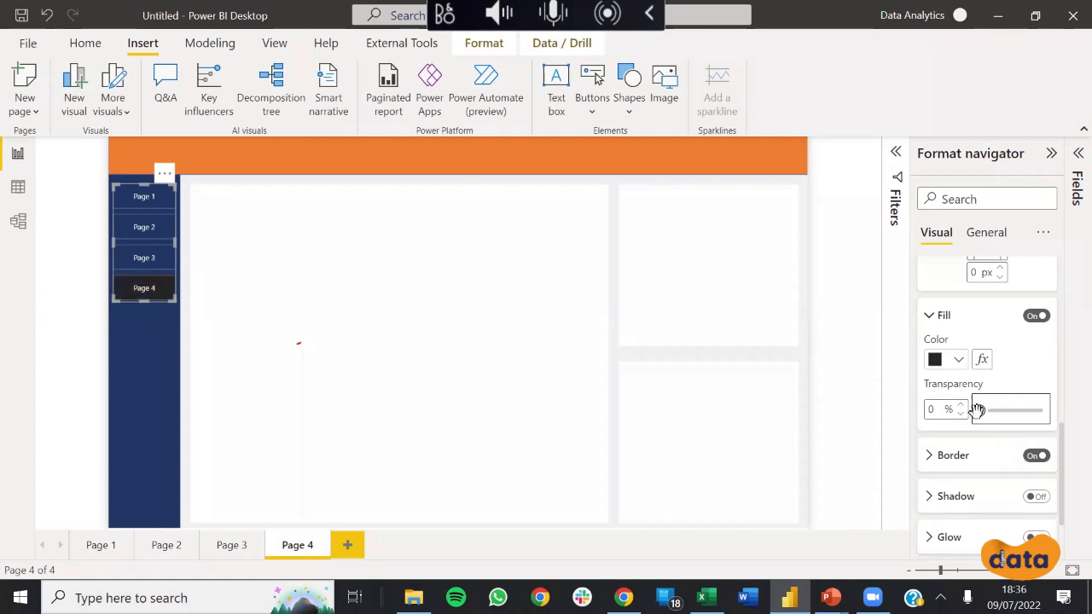
Step: Set the Selected-state fill color of the page navigator to orange, keeping the transparency at 0%
left_click(936, 360)
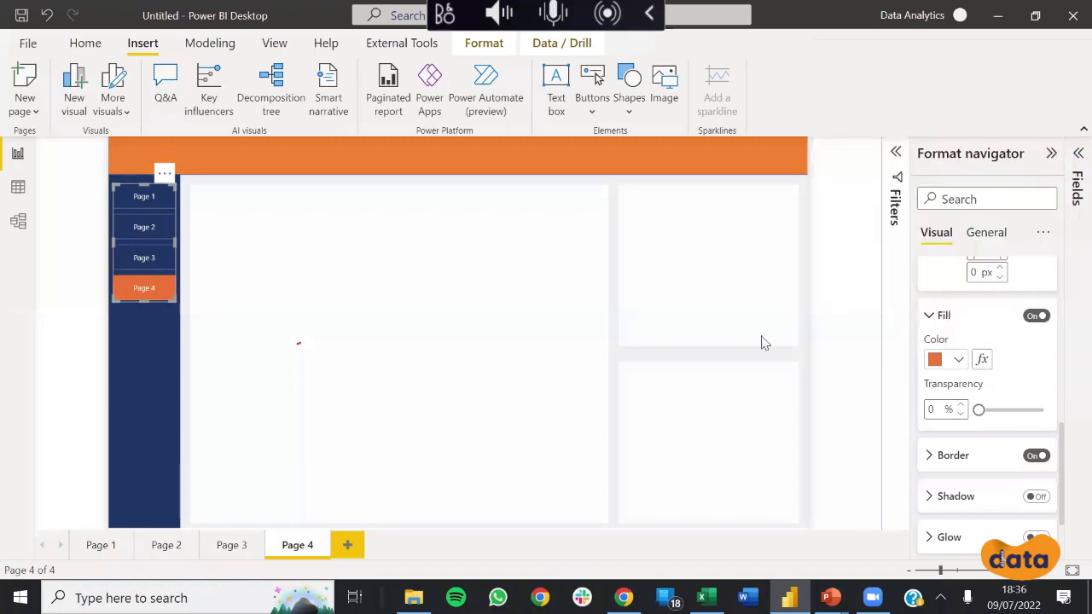
mouse_move(979, 410)
left_mouse_down()
mouse_move(1005, 411)
mouse_move(975, 411)
left_mouse_up()
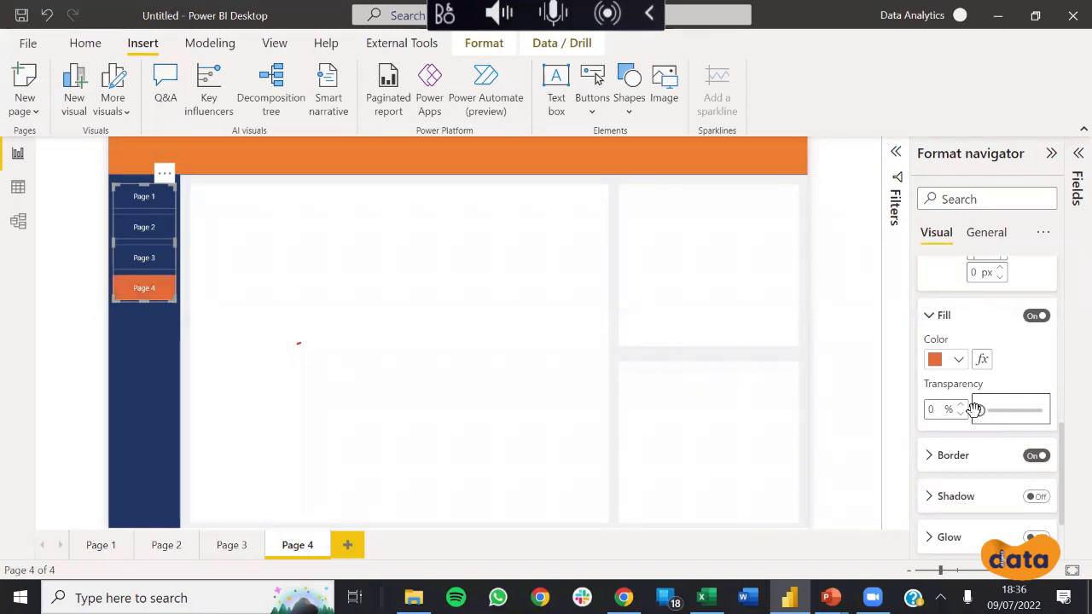
scroll(1009, 411, "down", 2)
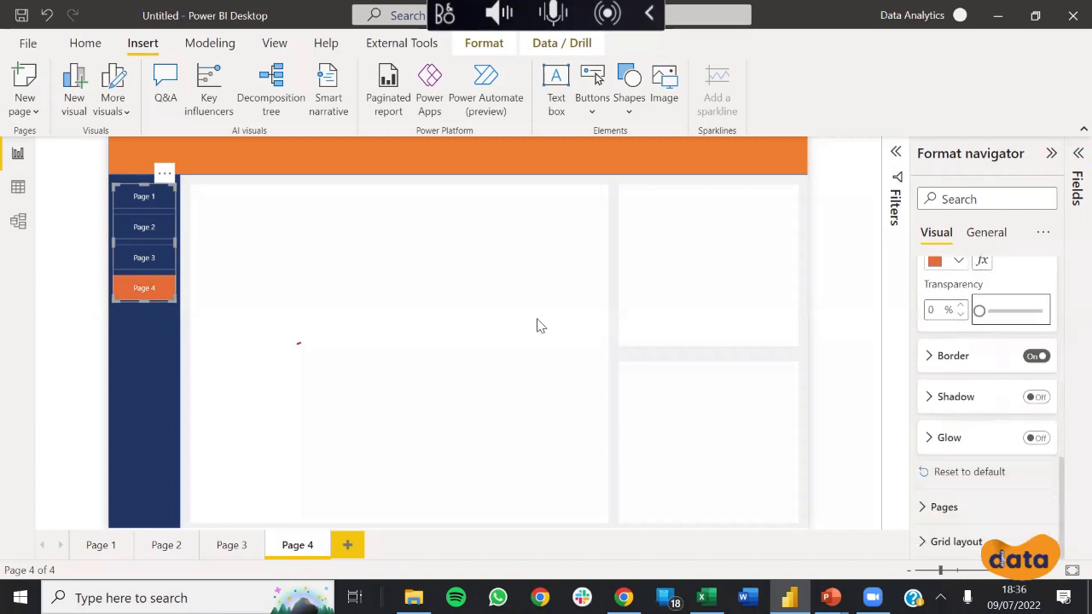
Step: Check the deselected page navigator, then reselect it and switch its style settings to the Hover state
left_click(191, 276)
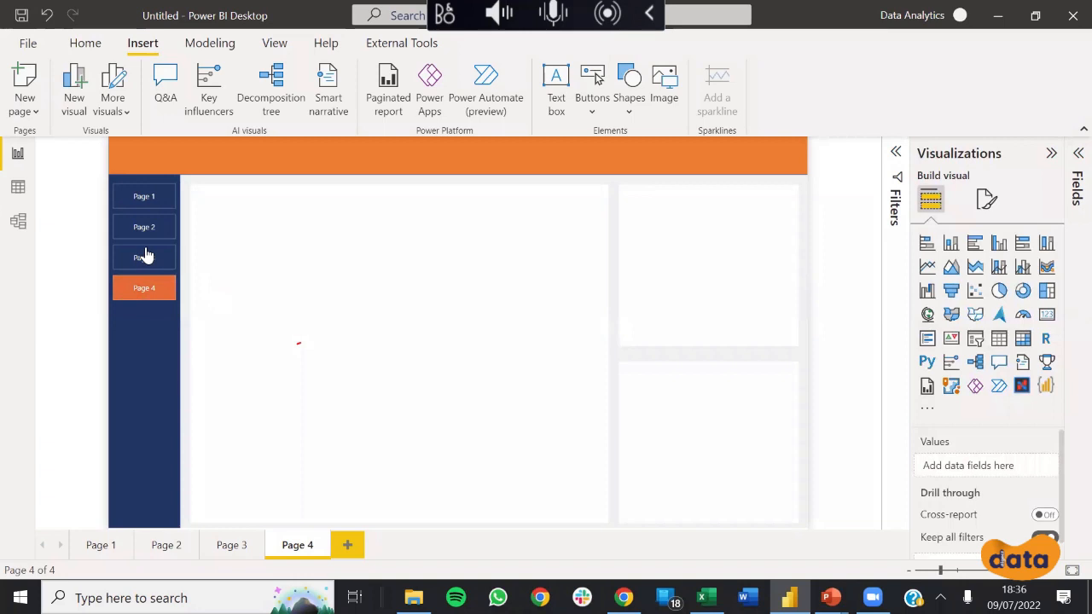
left_click(165, 306)
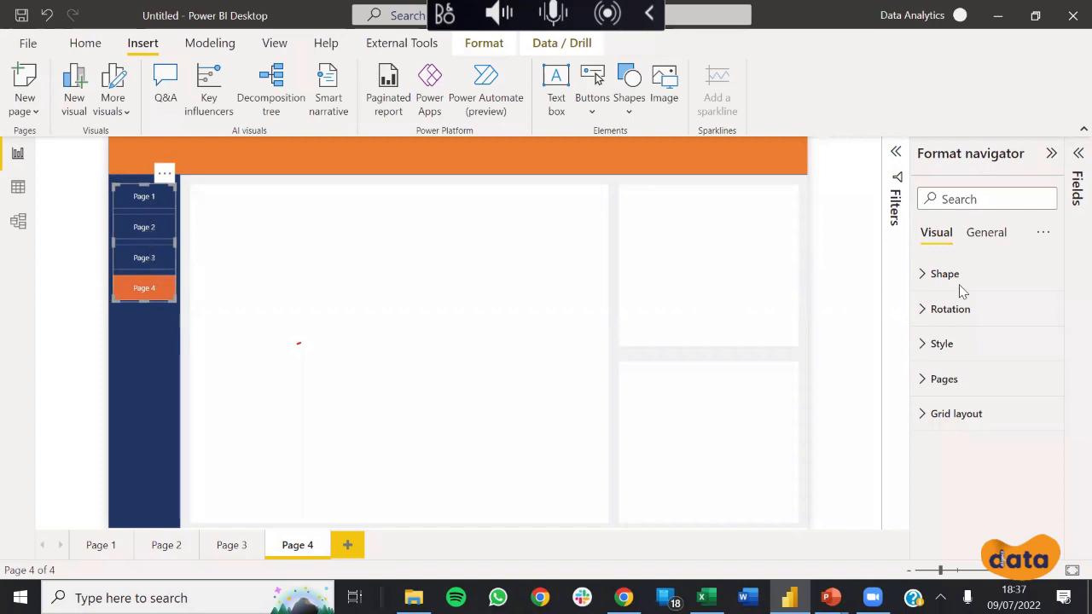
left_click(956, 350)
scroll(960, 353, "down", 4)
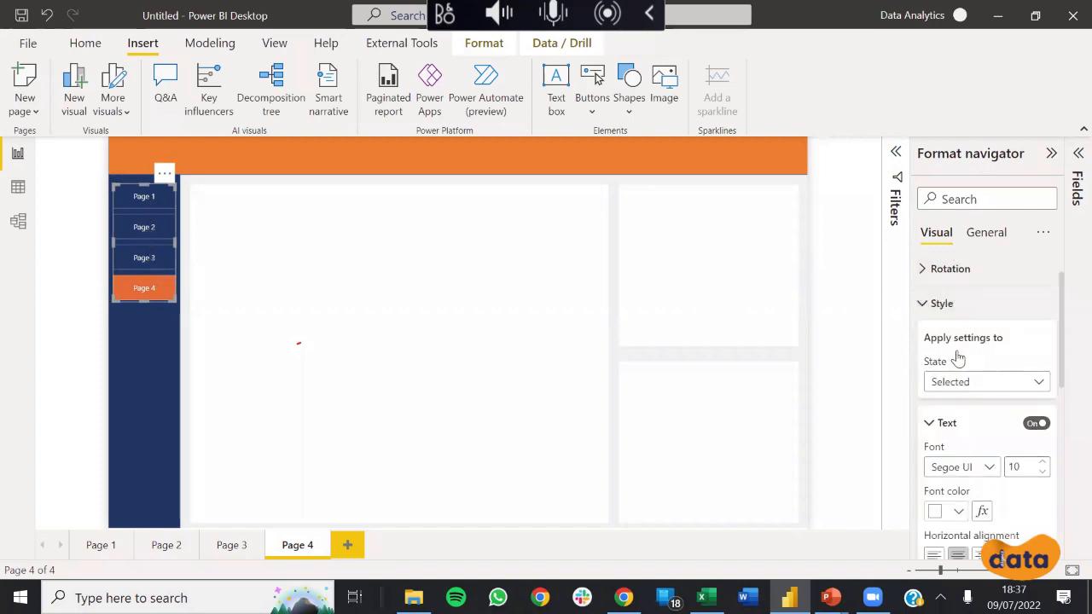
scroll(992, 427, "down", 3)
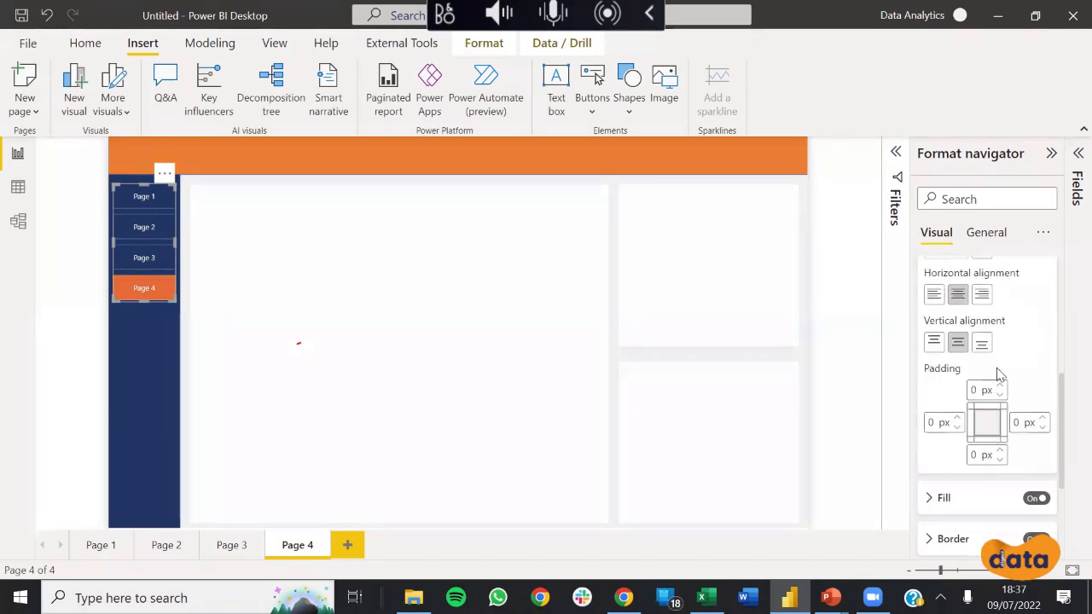
scroll(1000, 376, "up", 4)
left_click(963, 304)
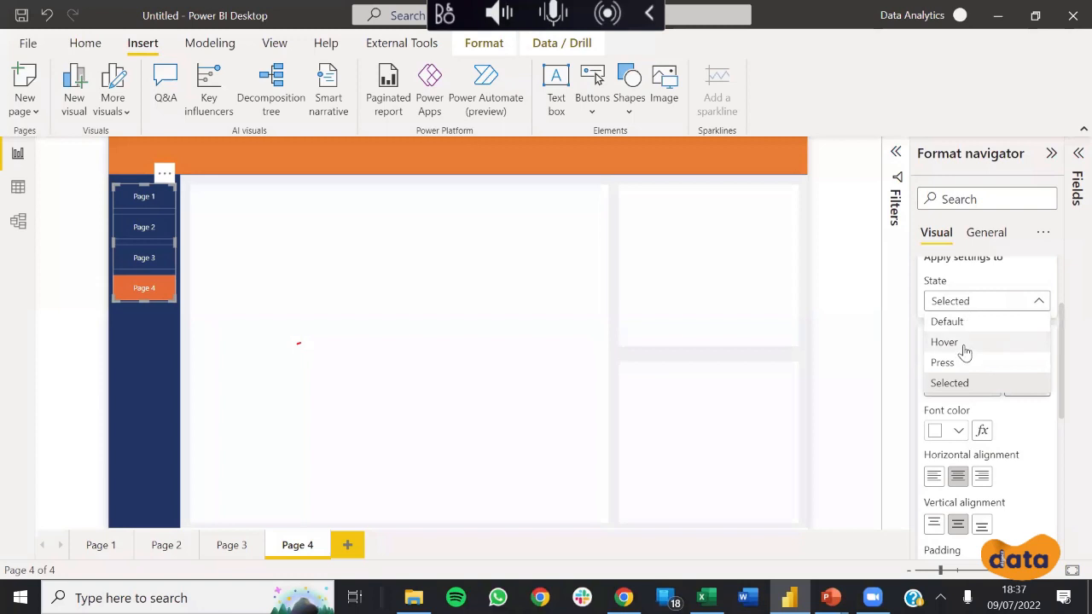
left_click(965, 350)
Step: Set the Hover-state border of the page navigator to white with 0% transparency
scroll(972, 363, "down", 4)
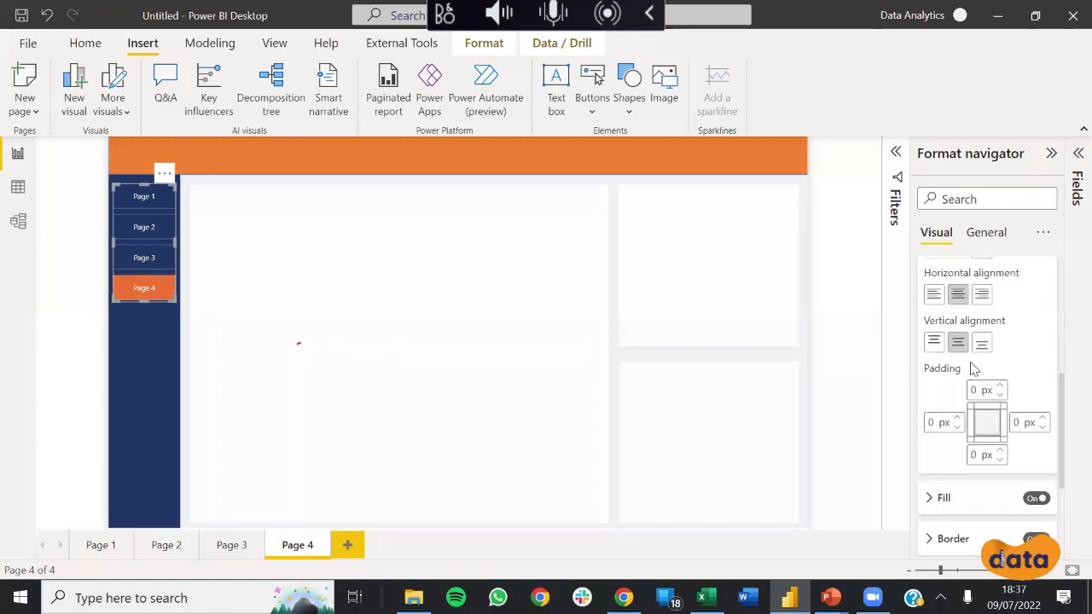
scroll(973, 369, "down", 3)
scroll(971, 371, "down", 2)
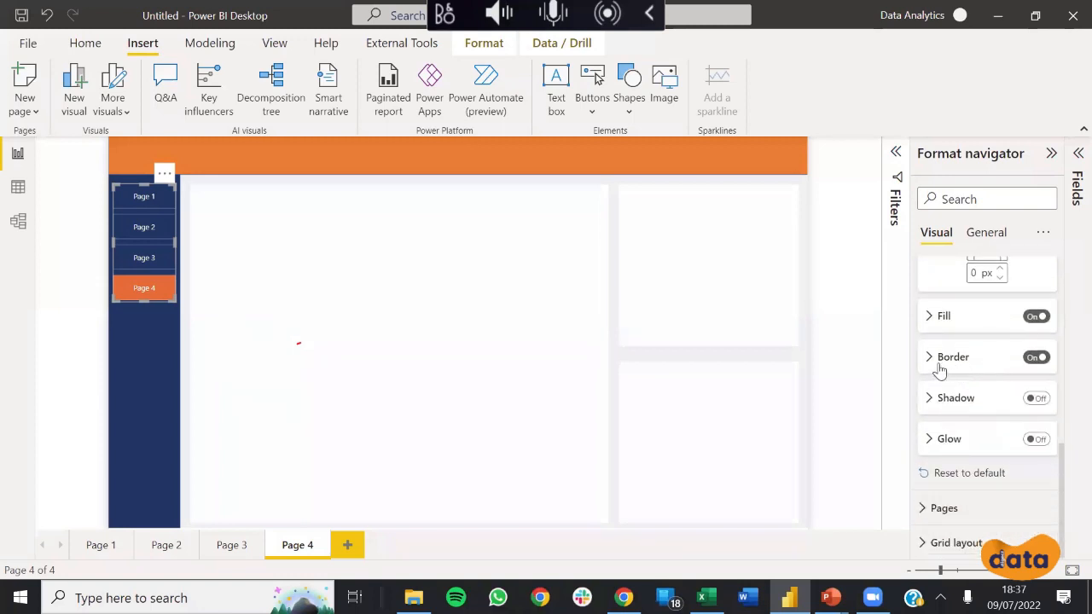
left_click(930, 358)
scroll(965, 388, "down", 2)
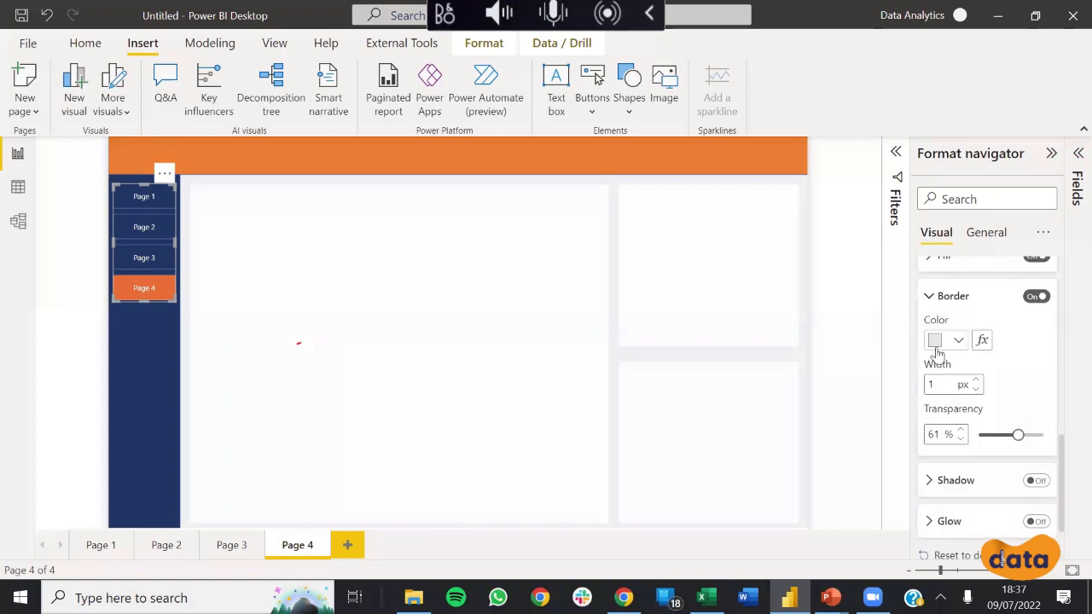
left_click(939, 342)
left_click(885, 270)
left_click_drag(1017, 430, 865, 452)
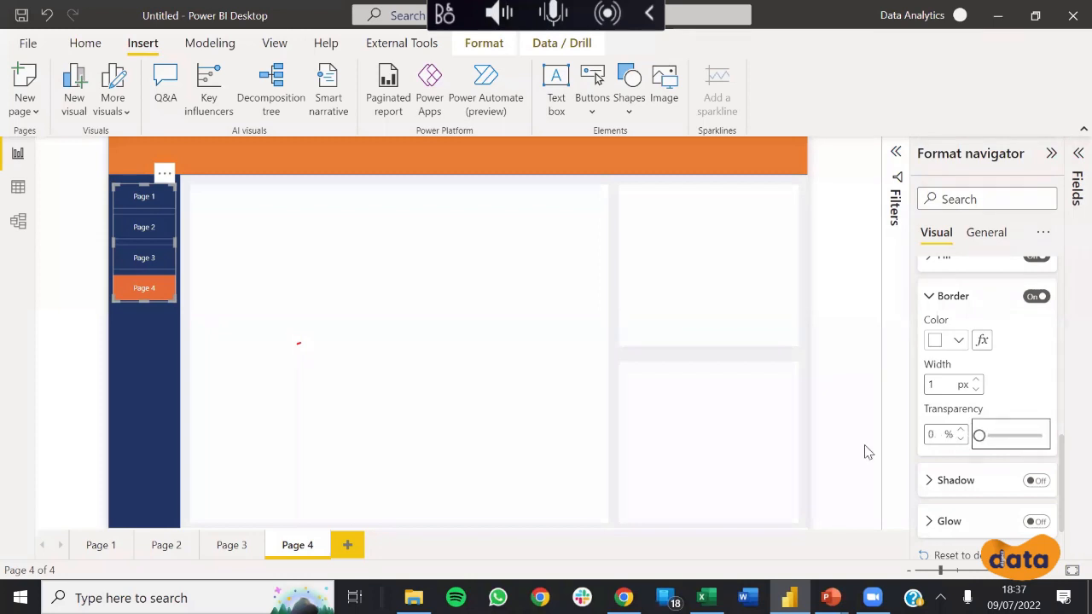
left_click(188, 252)
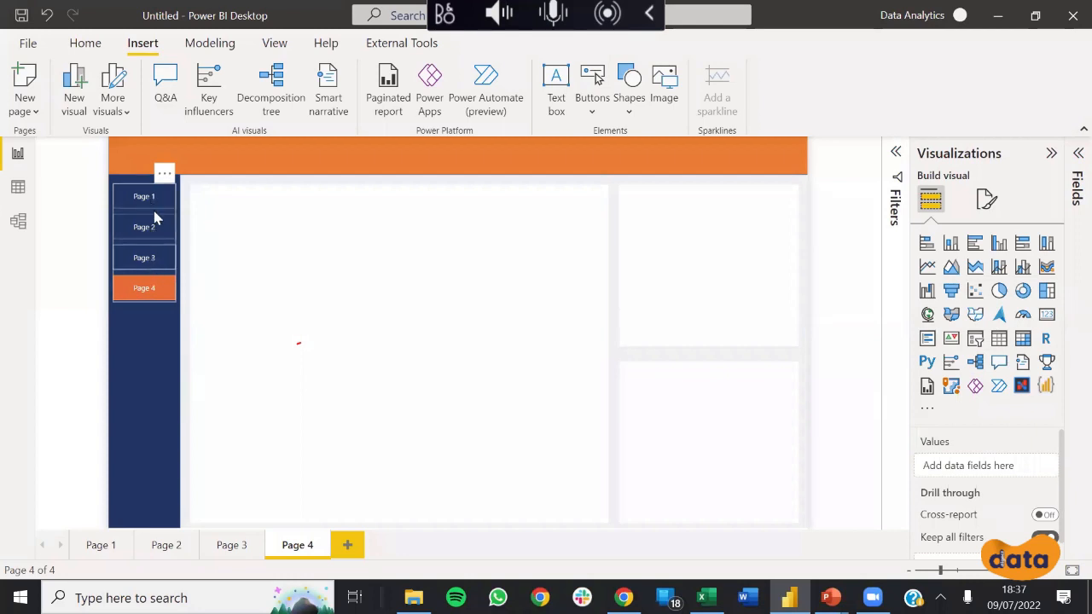
Step: Inspect the navigator buttons at a larger zoom and check how their borders look on hover
left_click(972, 570)
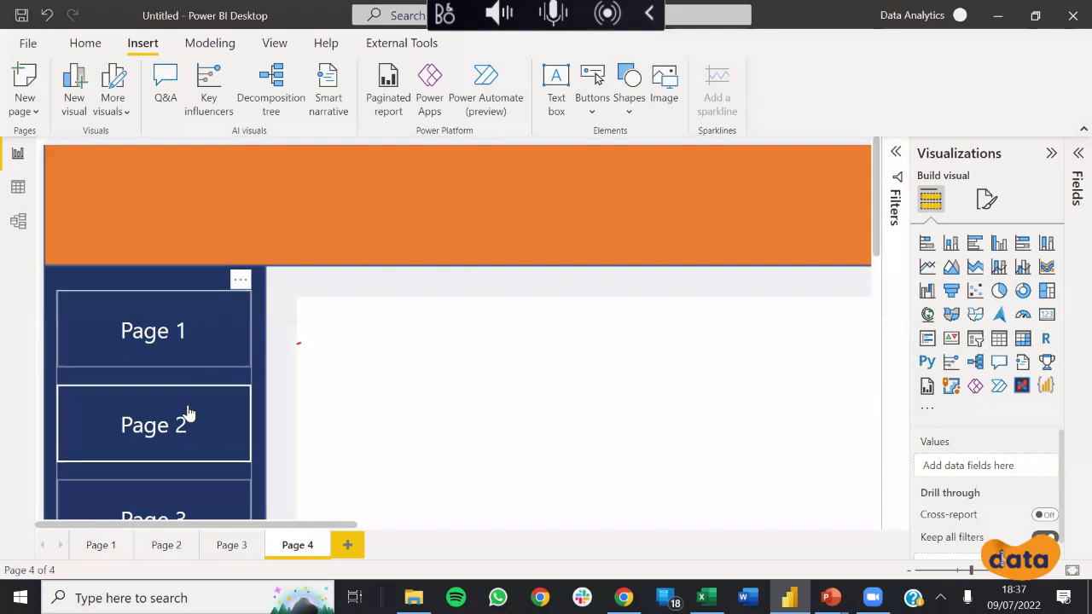
scroll(176, 378, "down", 3)
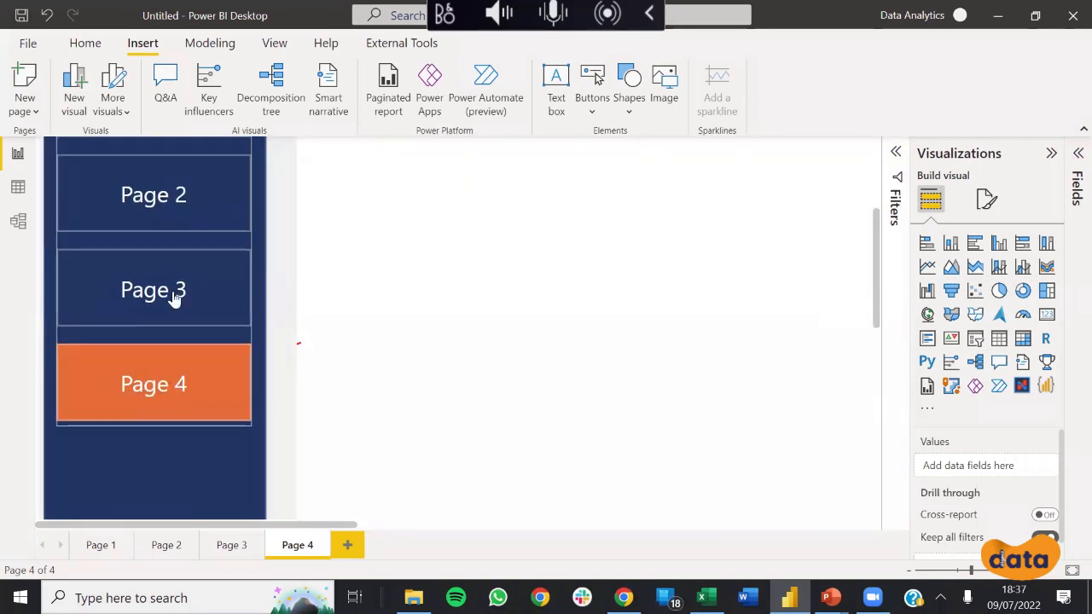
scroll(167, 280, "up", 3)
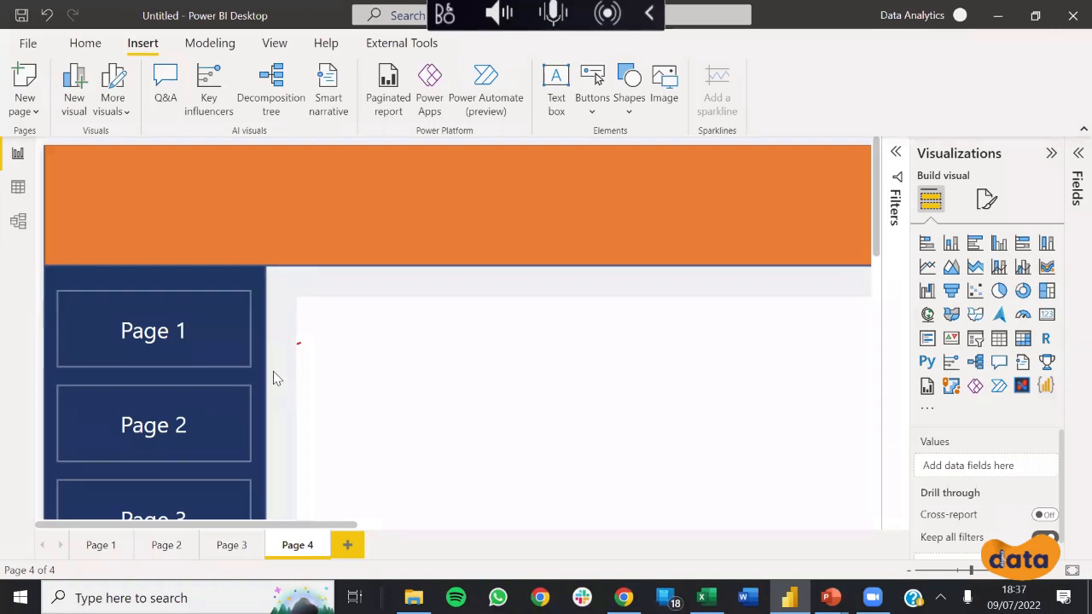
scroll(288, 388, "down", 1)
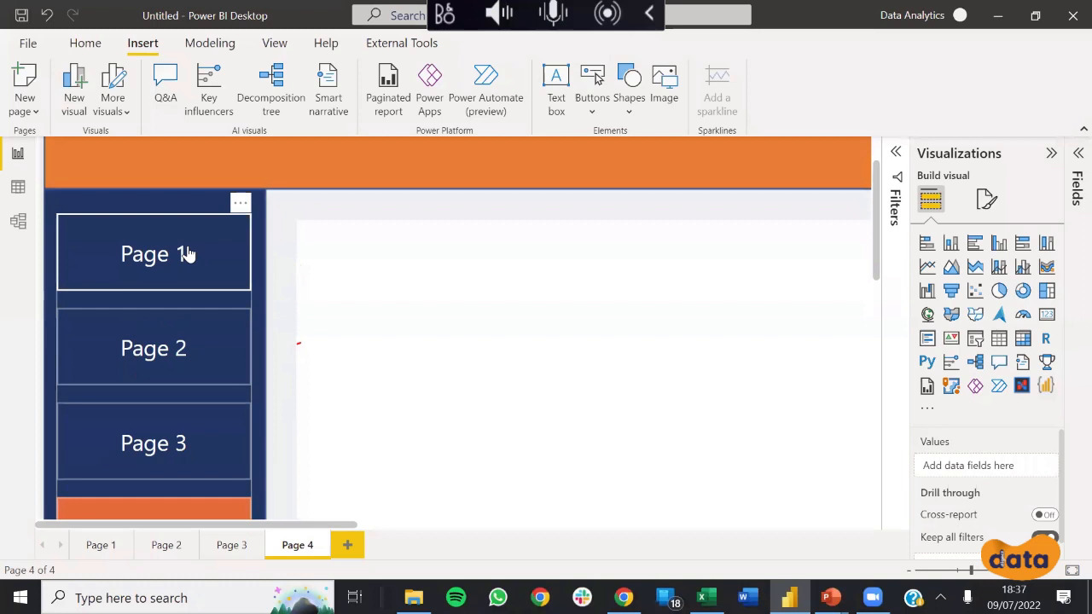
scroll(181, 341, "down", 2)
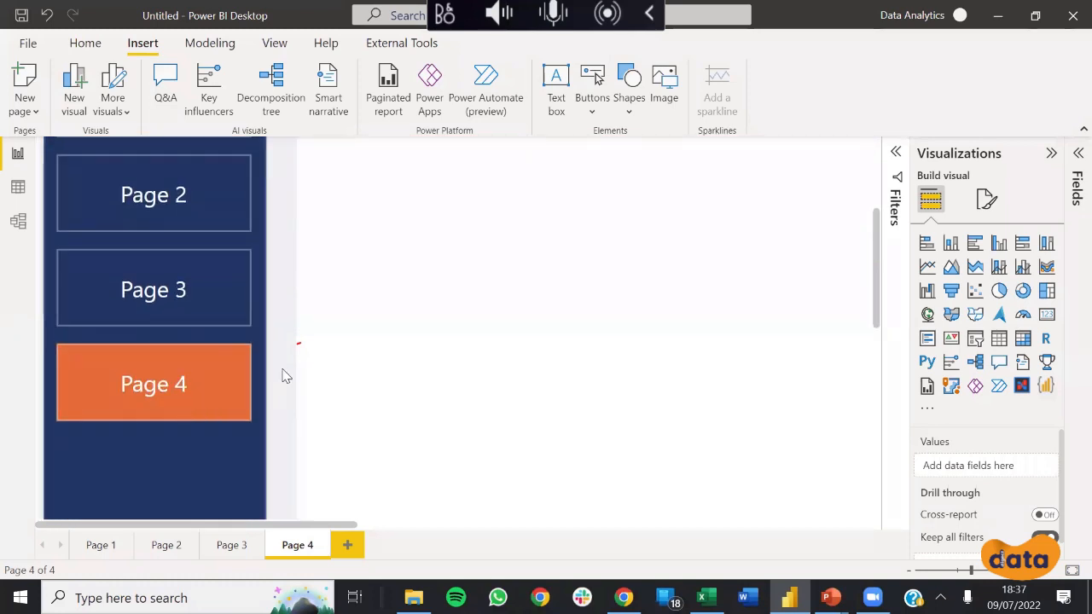
scroll(289, 376, "up", 3)
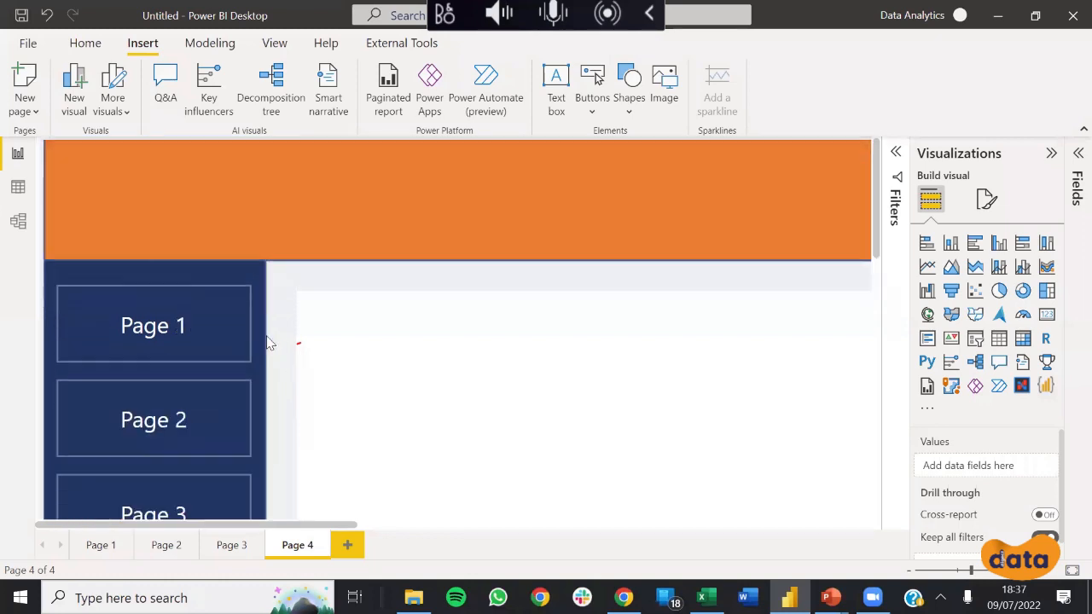
Step: Move the page navigator right so that its buttons meet the right edge of the blue sidebar
left_click(234, 343)
scroll(281, 349, "down", 3)
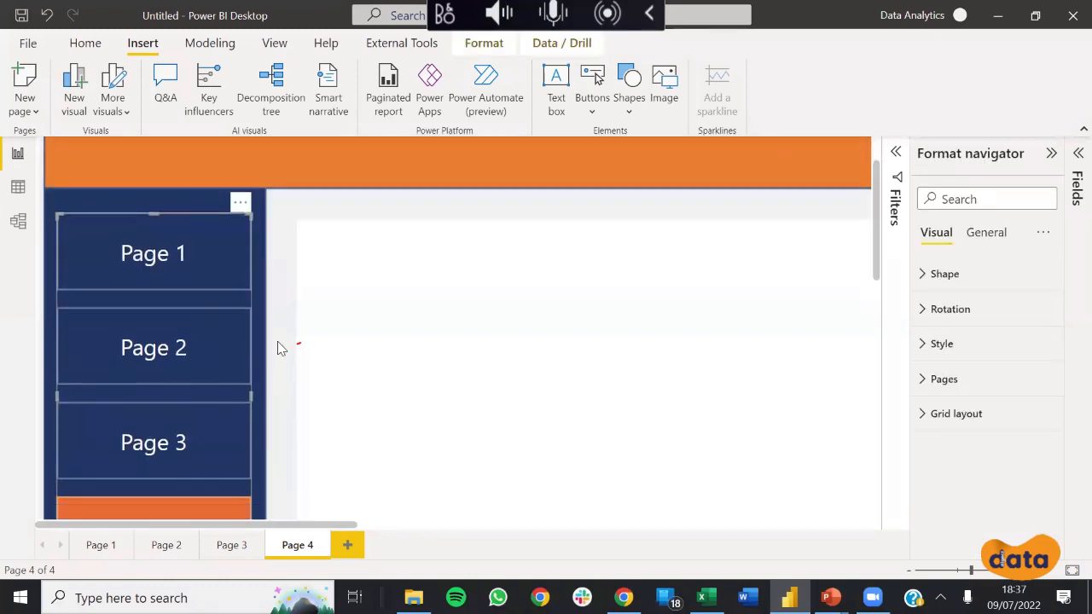
left_click_drag(235, 280, 249, 280)
left_click(293, 395)
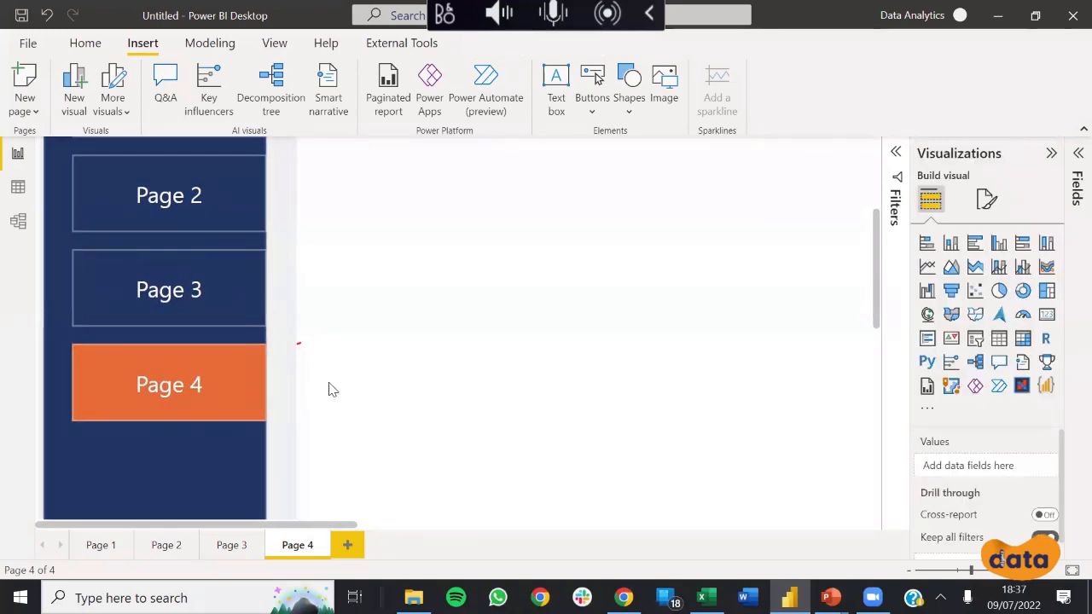
left_click(262, 395)
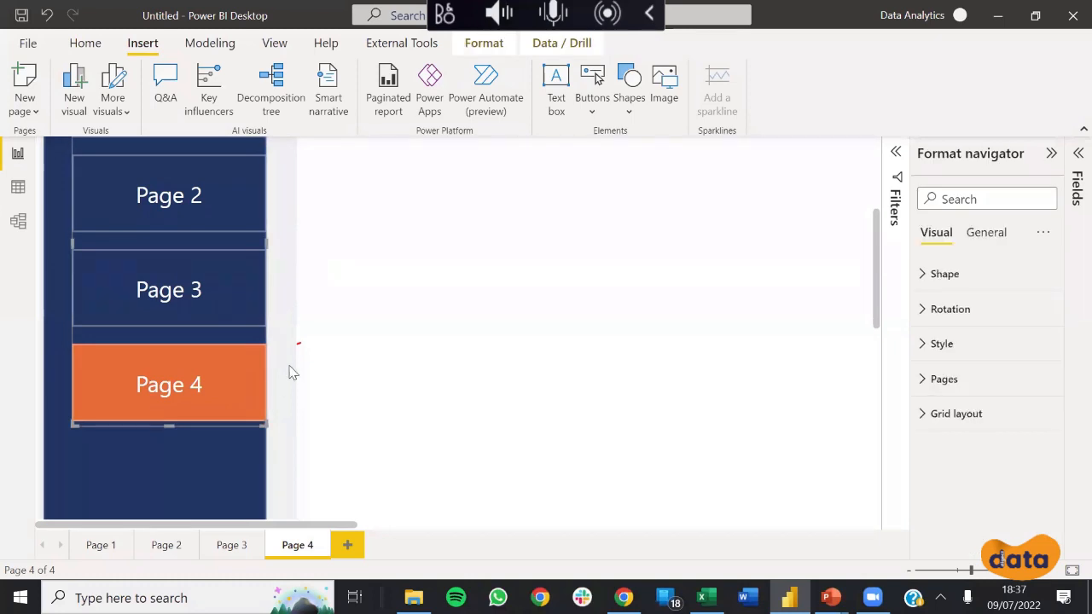
left_click(290, 372)
Step: Examine the page navigator's Hover-state fill color and transparency settings
left_click(242, 385)
left_click(981, 238)
left_click(930, 235)
left_click(932, 344)
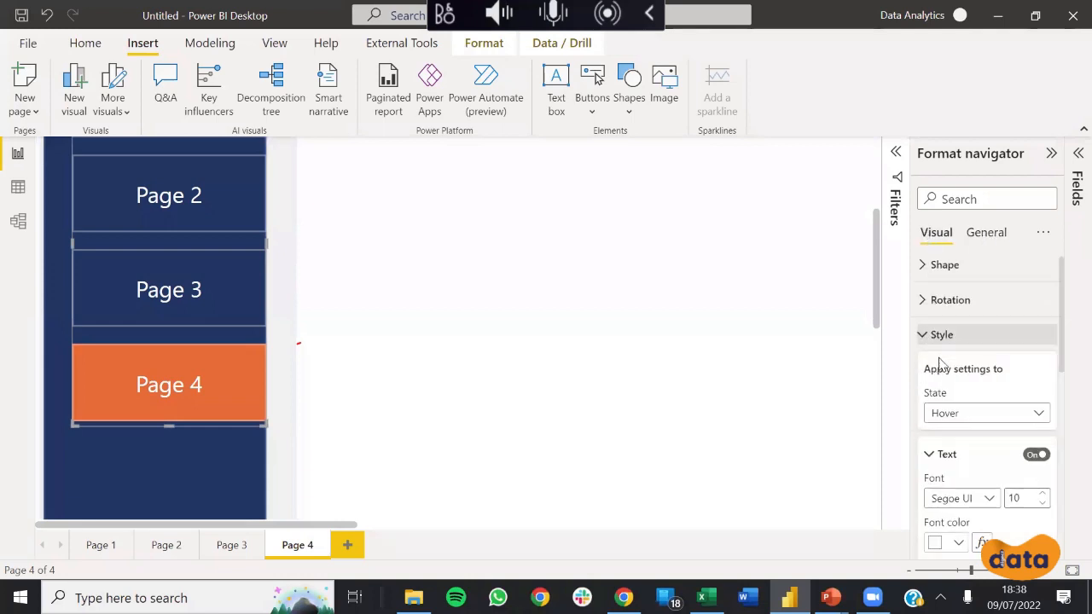
scroll(938, 363, "down", 5)
scroll(982, 473, "down", 2)
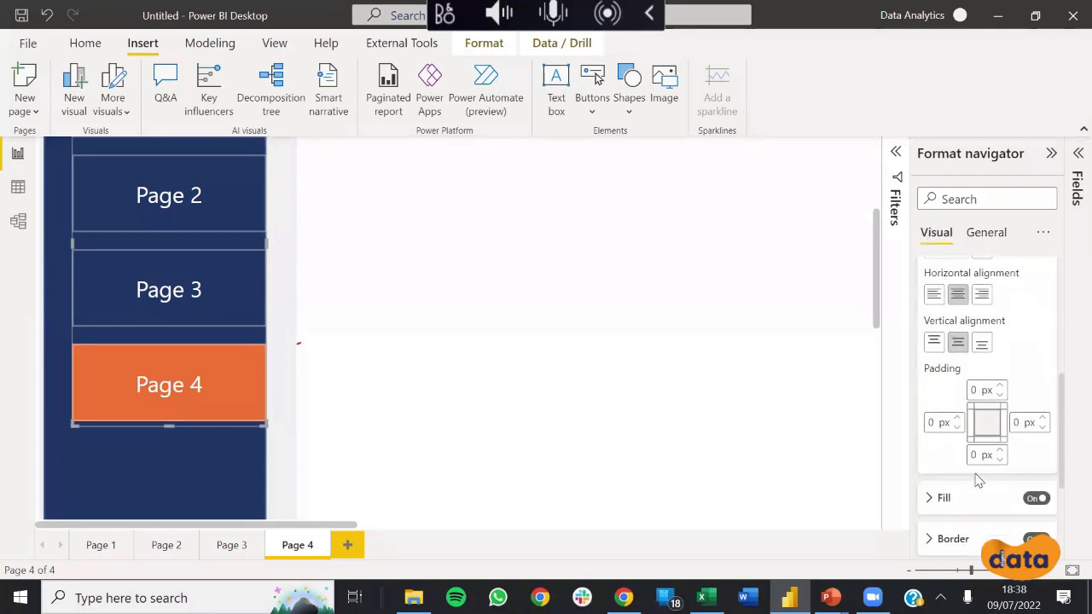
scroll(979, 480, "down", 3)
left_click(930, 376)
scroll(932, 388, "down", 1)
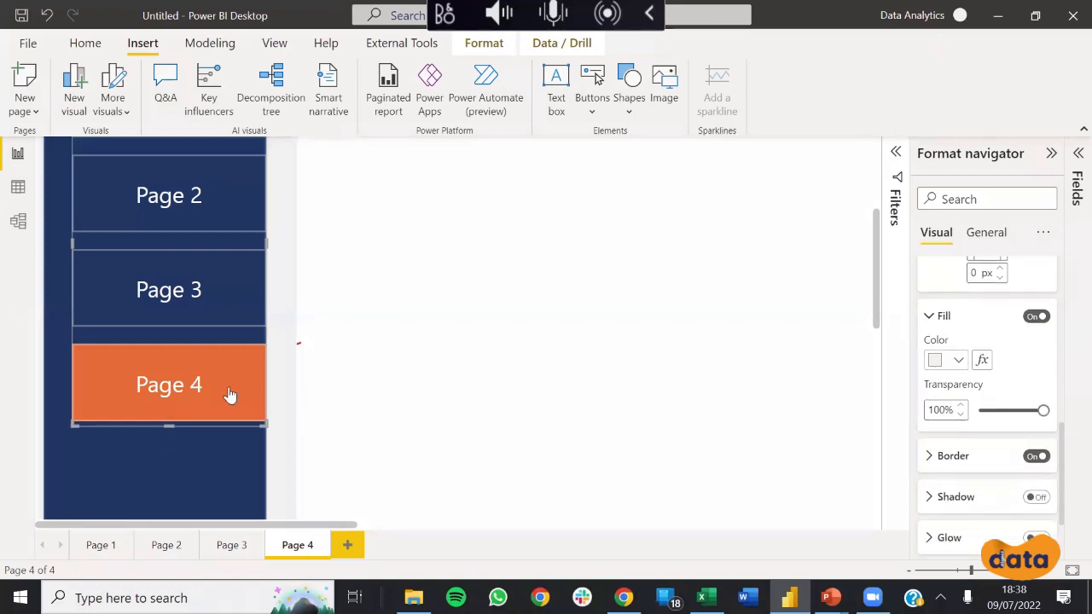
Step: Switch the page navigator's style to the Selected state and try a light grey fill color
scroll(990, 341, "up", 5)
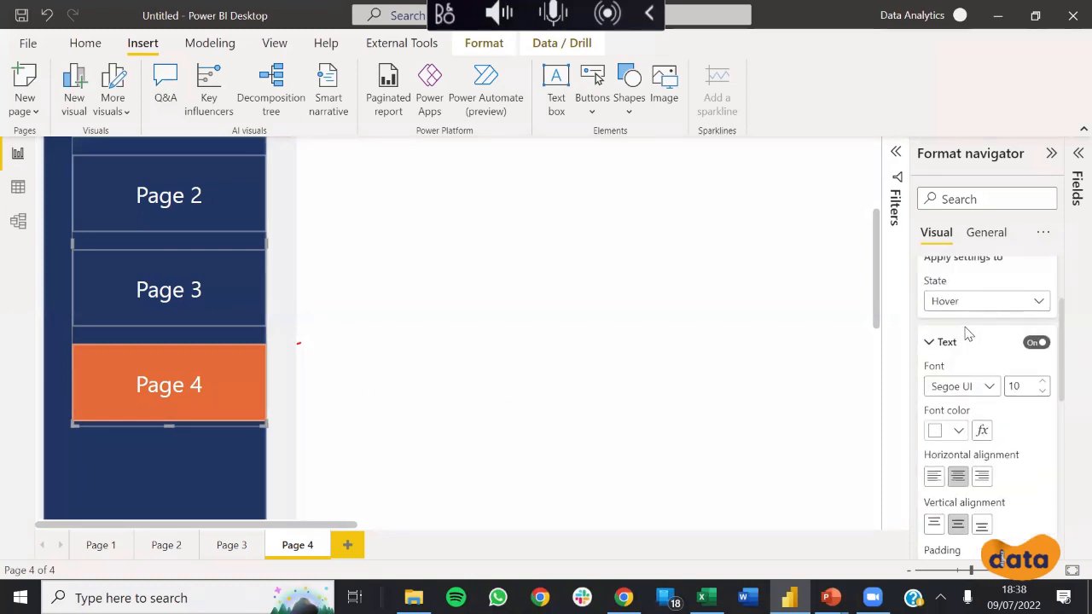
scroll(969, 335, "up", 2)
left_click(982, 423)
left_click(972, 503)
scroll(975, 480, "down", 10)
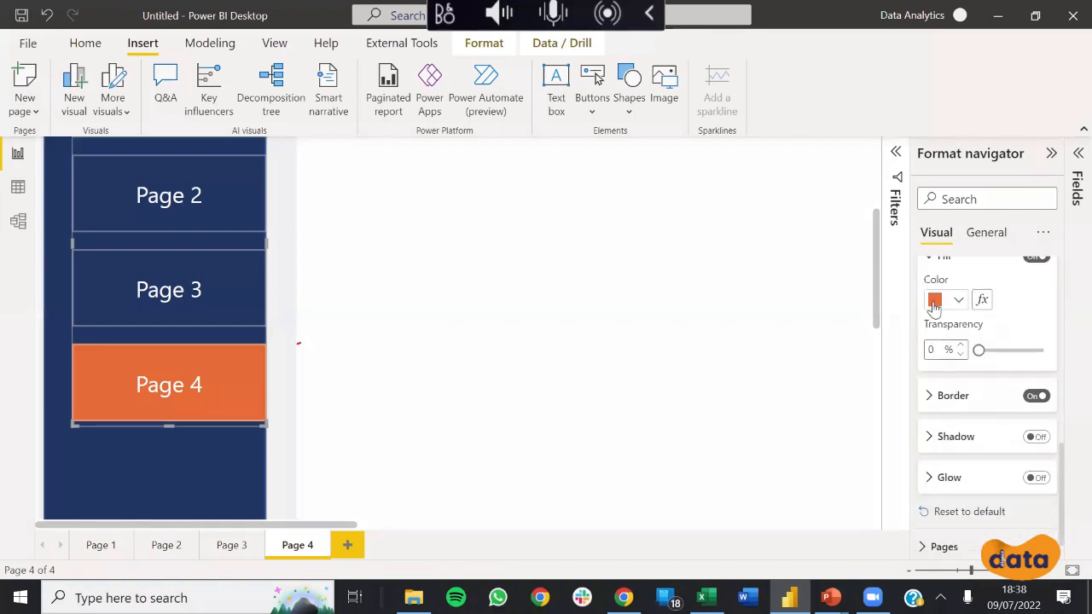
left_click(935, 300)
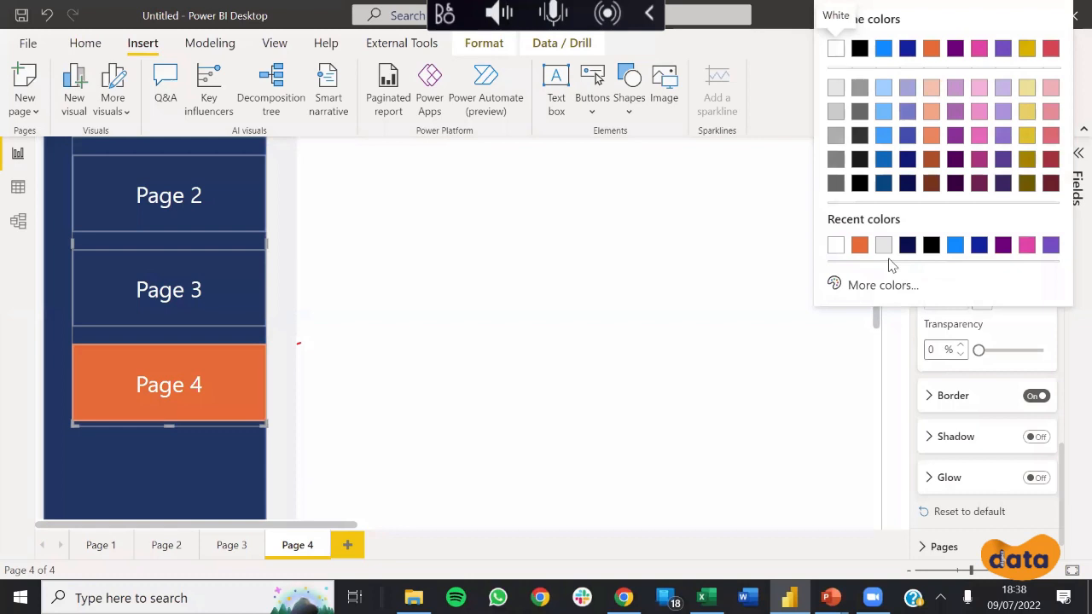
left_click(836, 89)
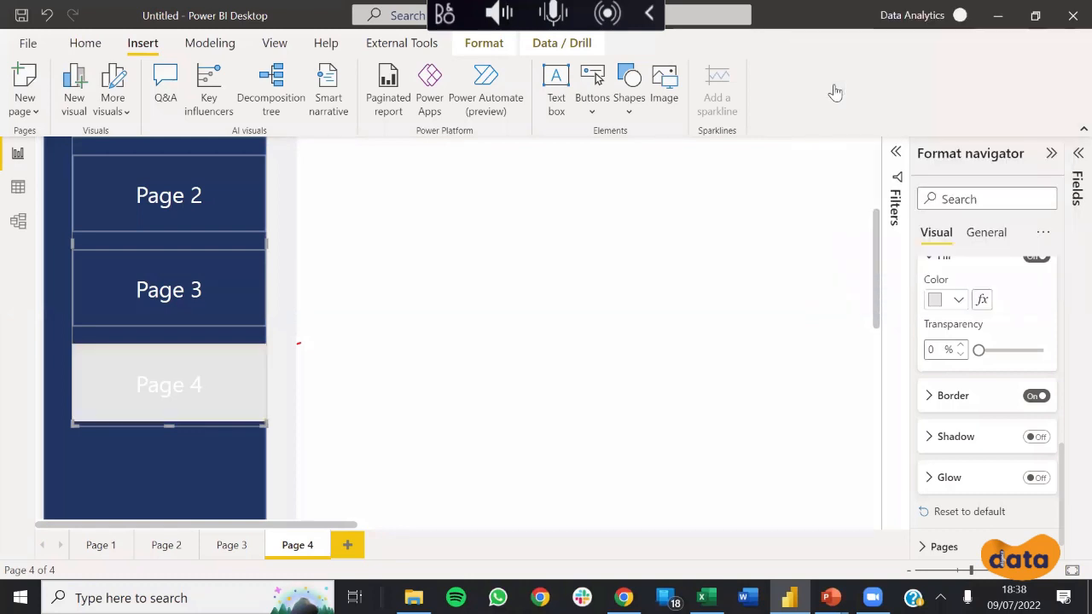
left_click(299, 374)
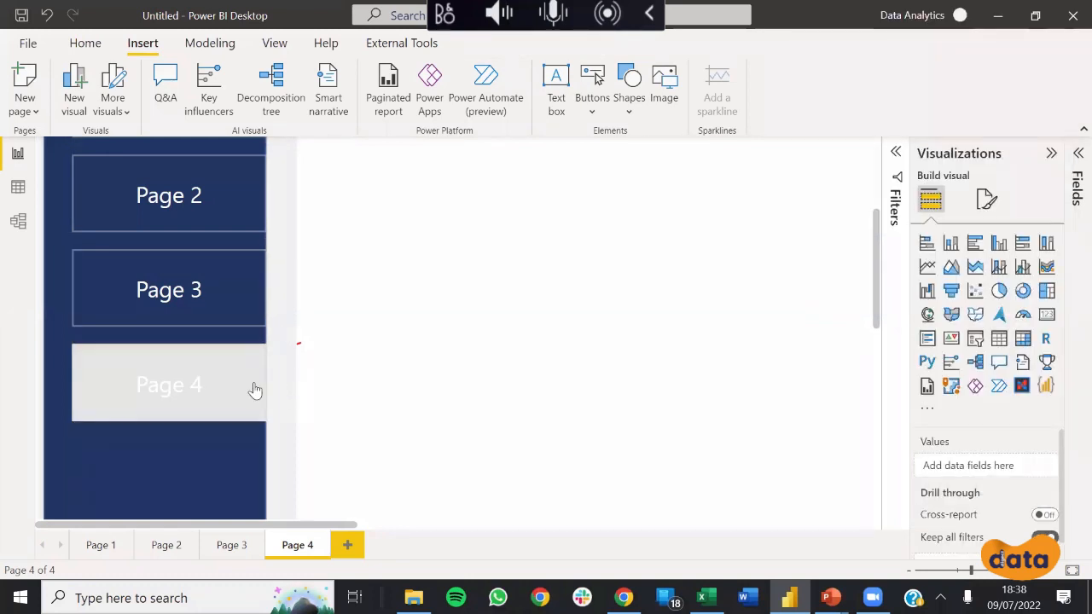
Step: Nudge the page navigator slightly further right and review it with the whole button stack in view
left_click(255, 390)
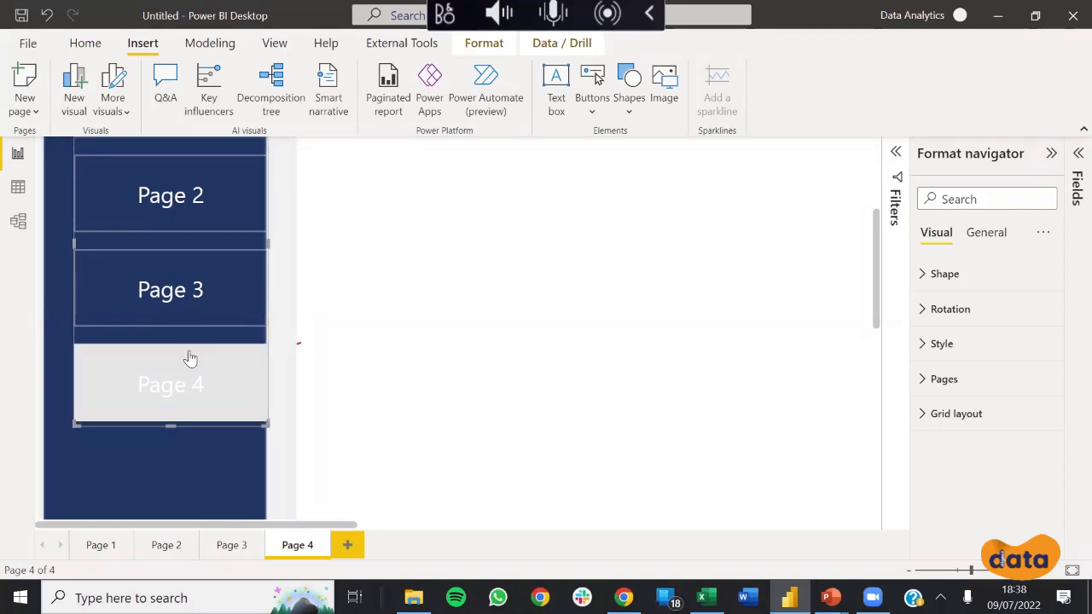
left_click(295, 341)
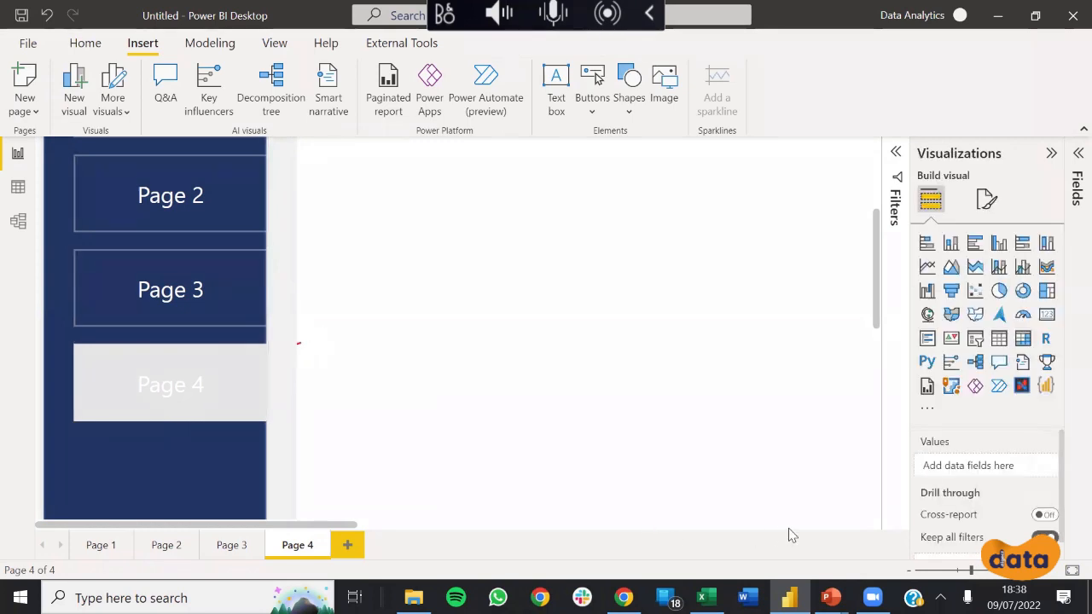
left_click(911, 572)
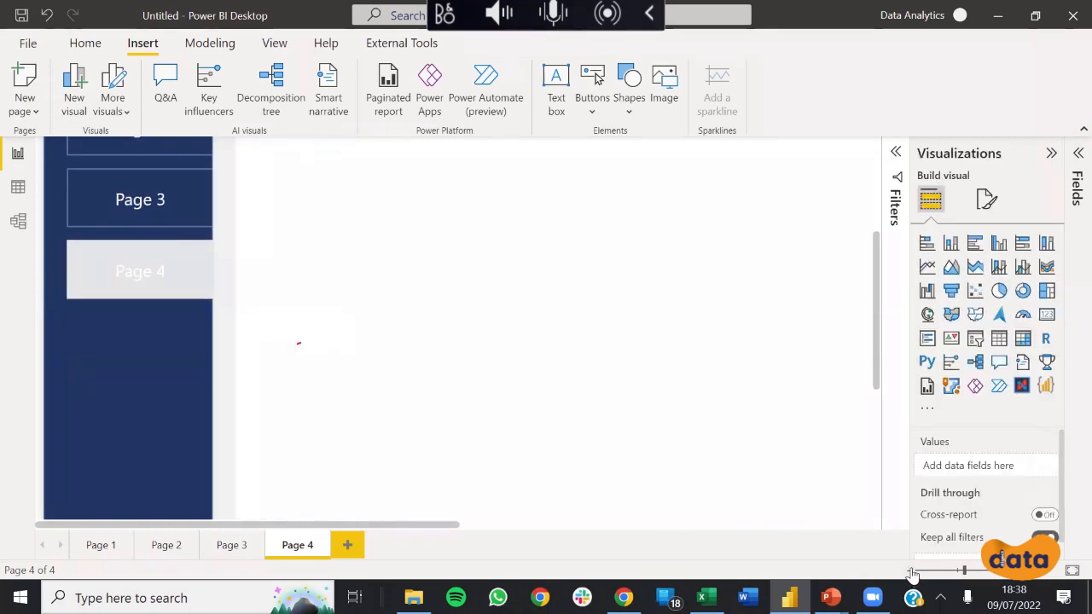
left_click(911, 572)
left_click(124, 399)
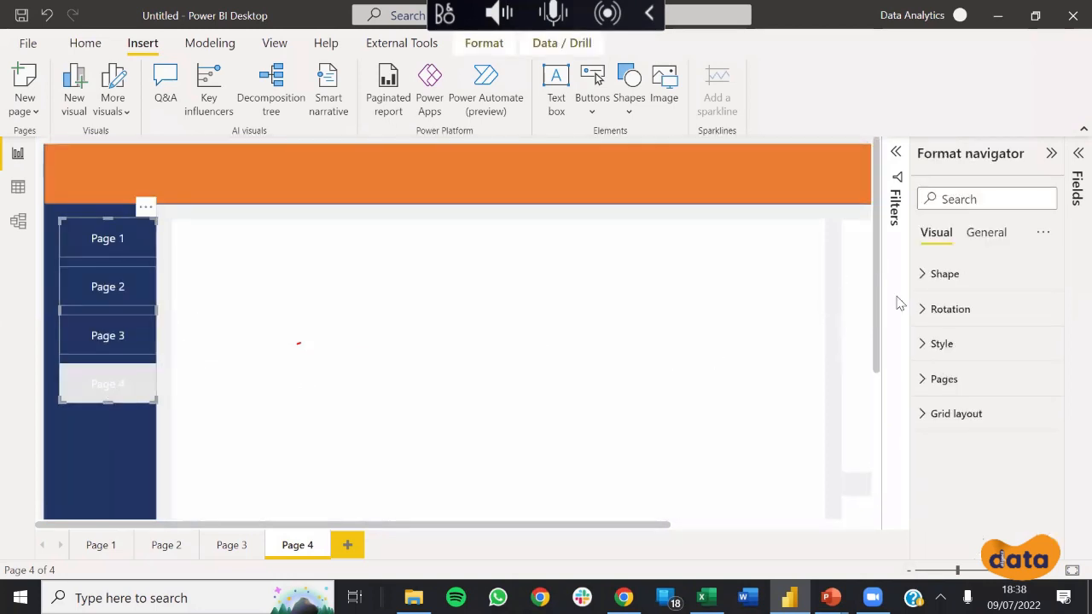
Step: Undo the last navigator nudge and the light grey Selected-state fill
left_click(165, 406)
left_click(171, 406)
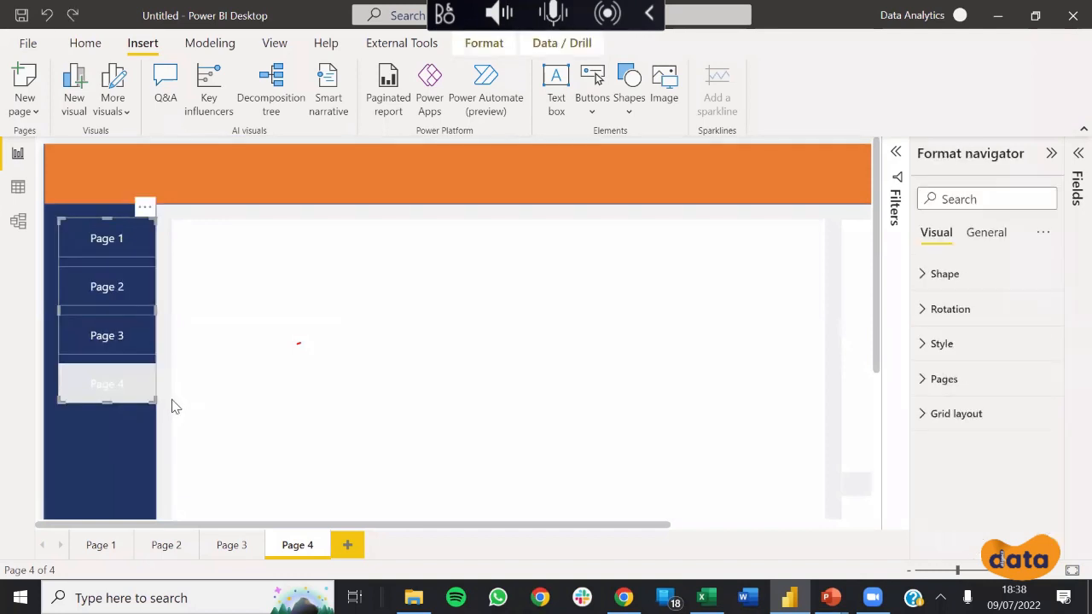
left_click(171, 406)
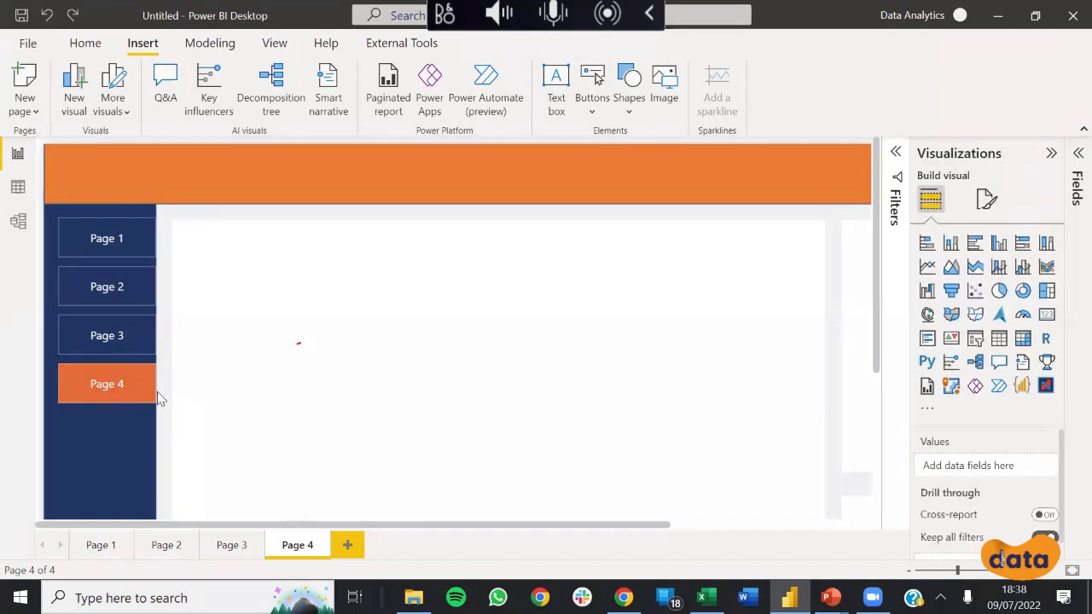
Step: Move the page navigator left so that it sits clear of the sidebar's right edge, and deselect it
left_click(124, 338)
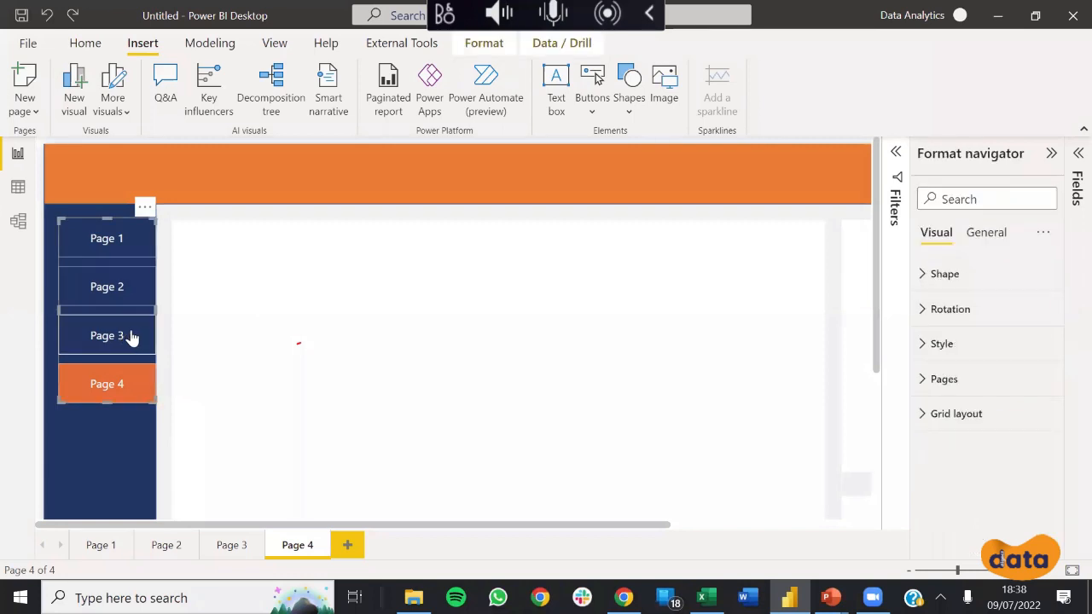
left_click(168, 347)
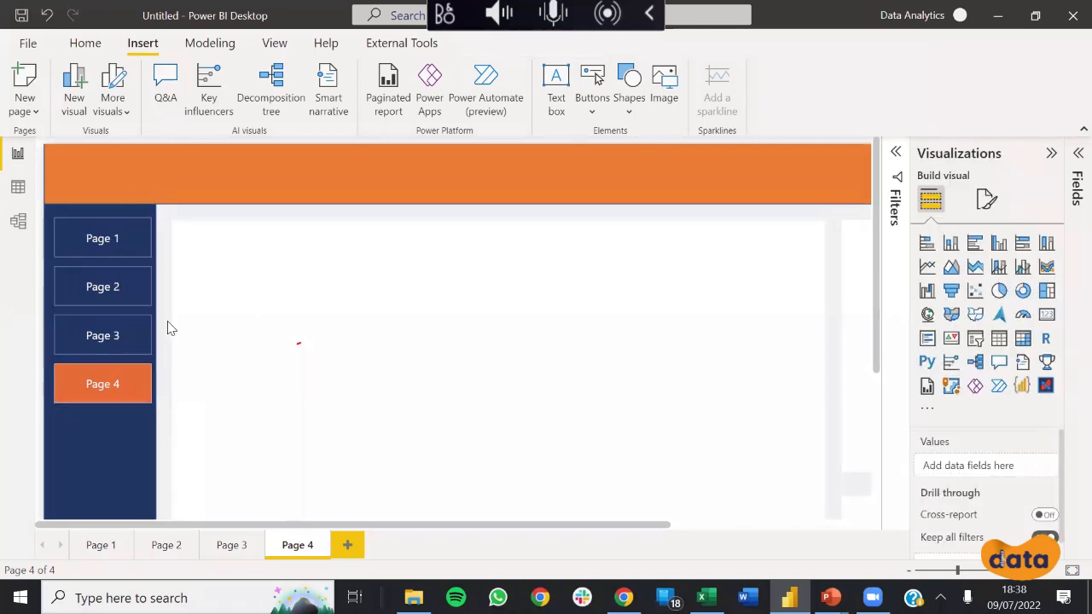
Step: Fit the page to the window, then copy the page navigator from Page 4 and paste it onto Page 3
scroll(170, 329, "down", 3)
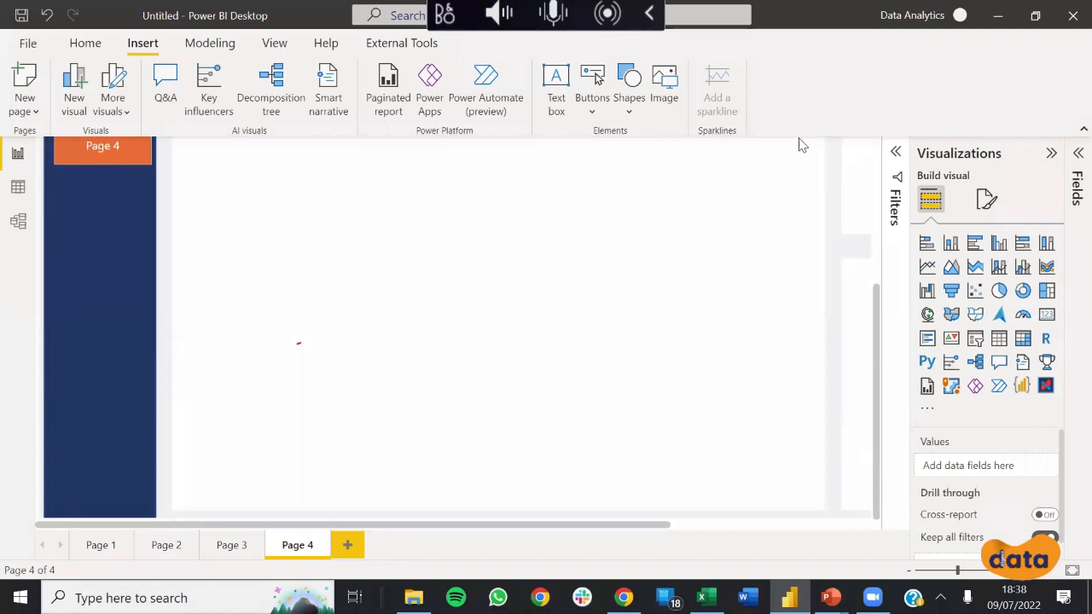
left_click(1073, 572)
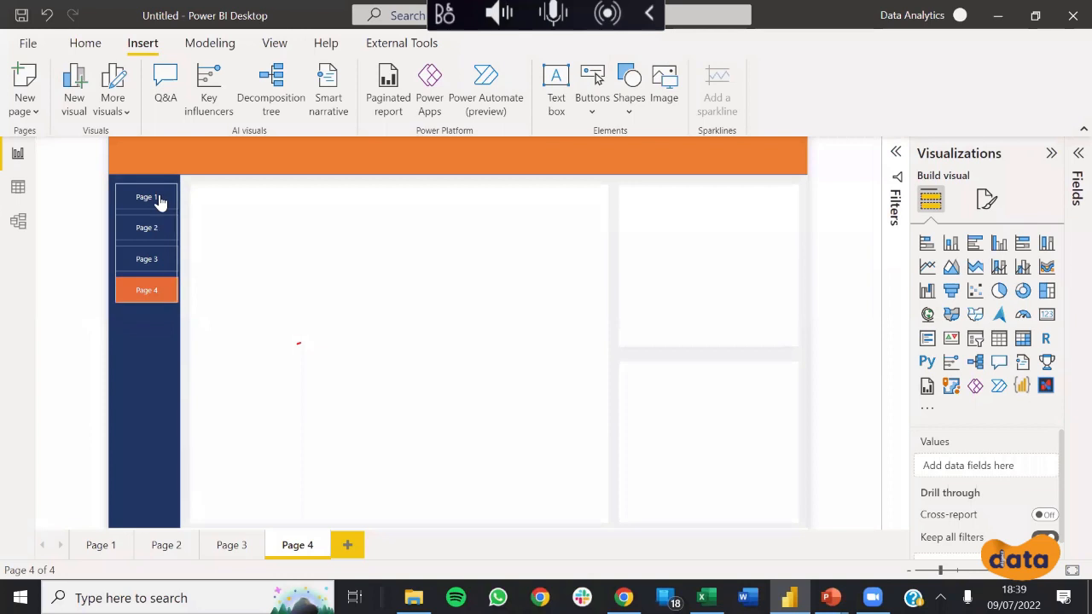
left_click(143, 305)
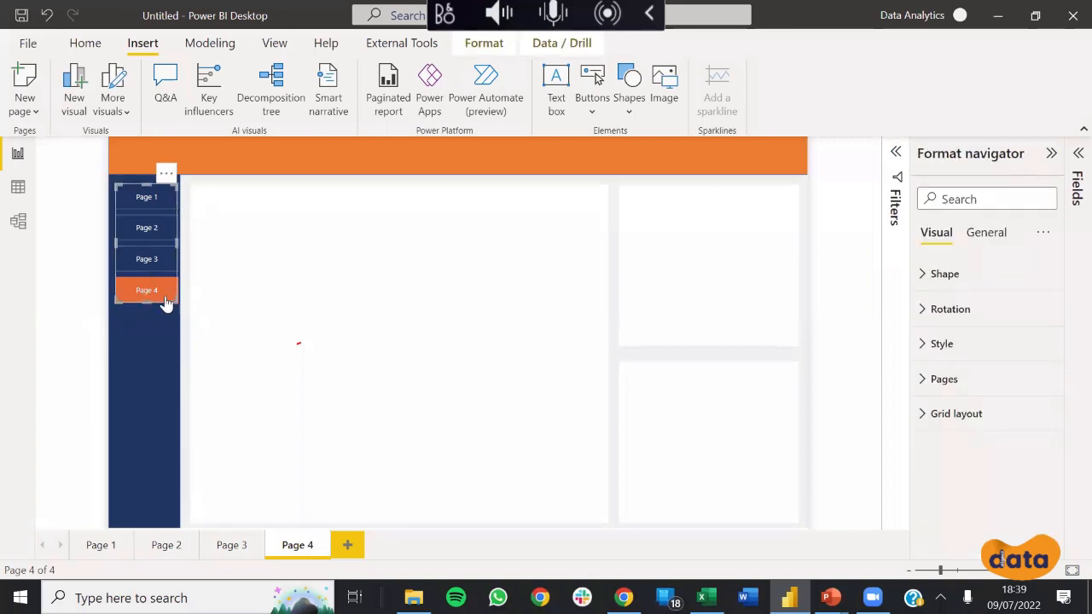
left_click(243, 544)
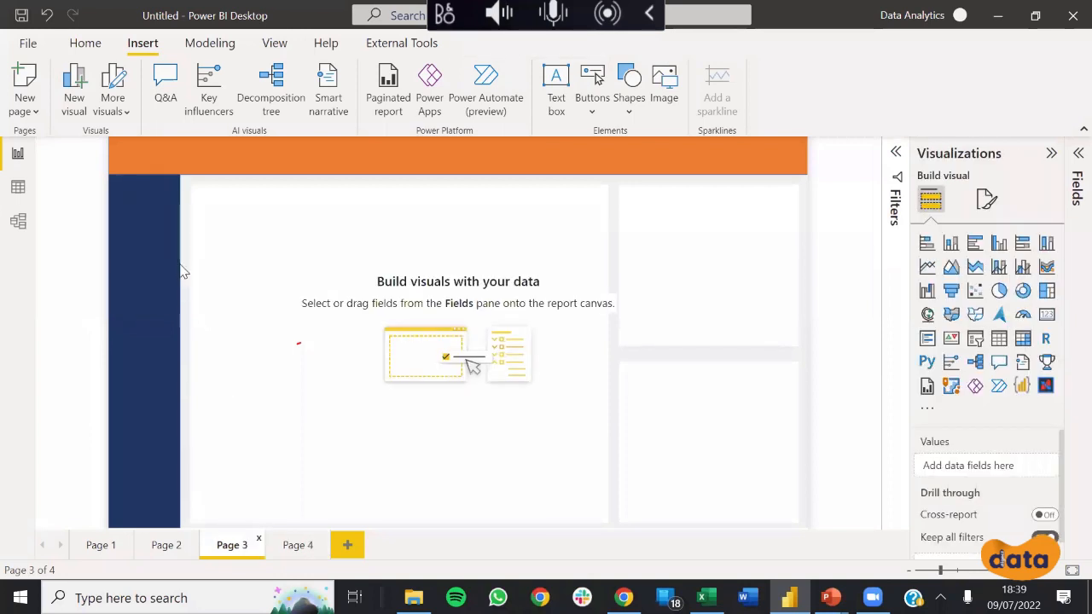
key("ctrl+v")
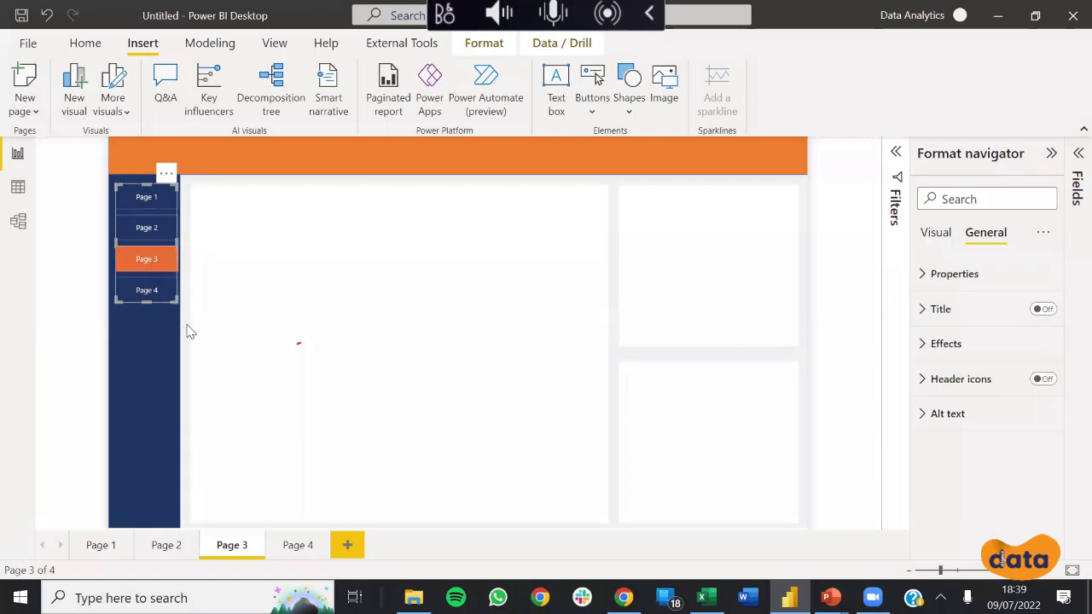
left_click(190, 332)
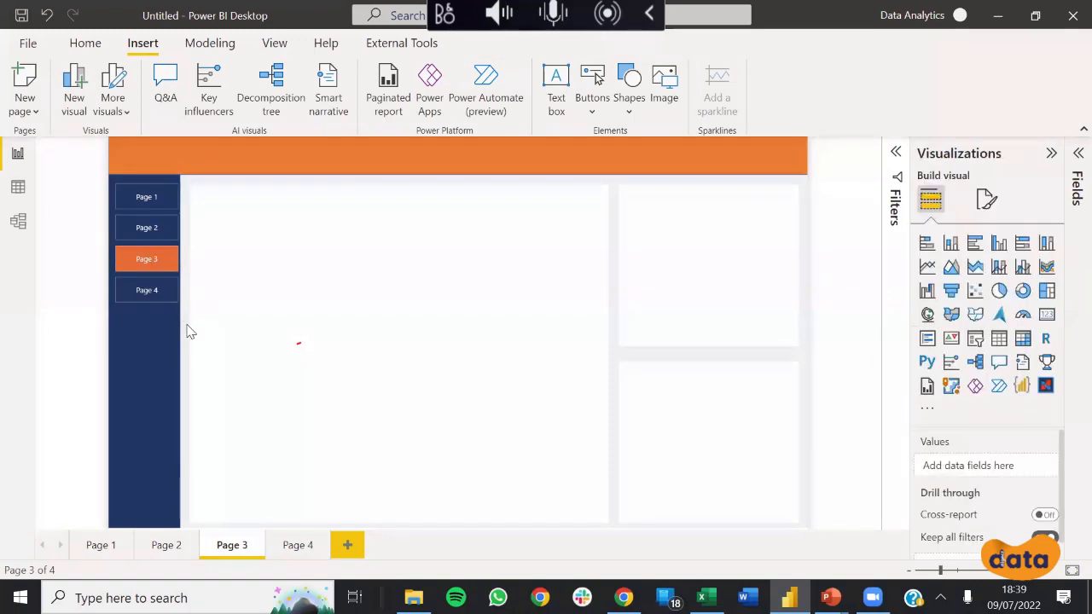
Step: Paste the copied page navigator onto Page 2 and Page 1, then deselect it
left_click(171, 547)
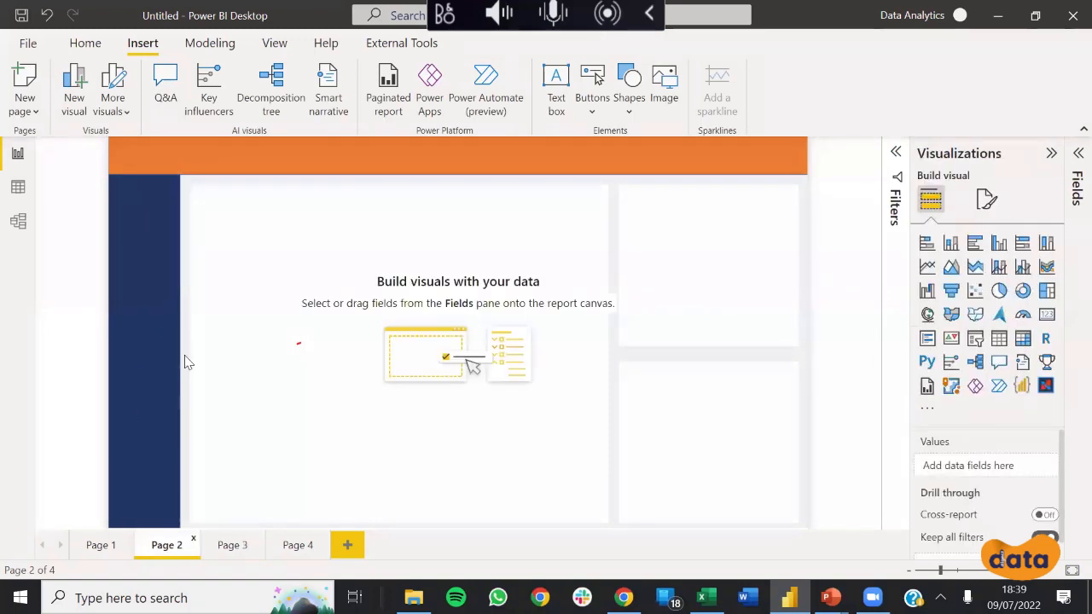
key("ctrl+v")
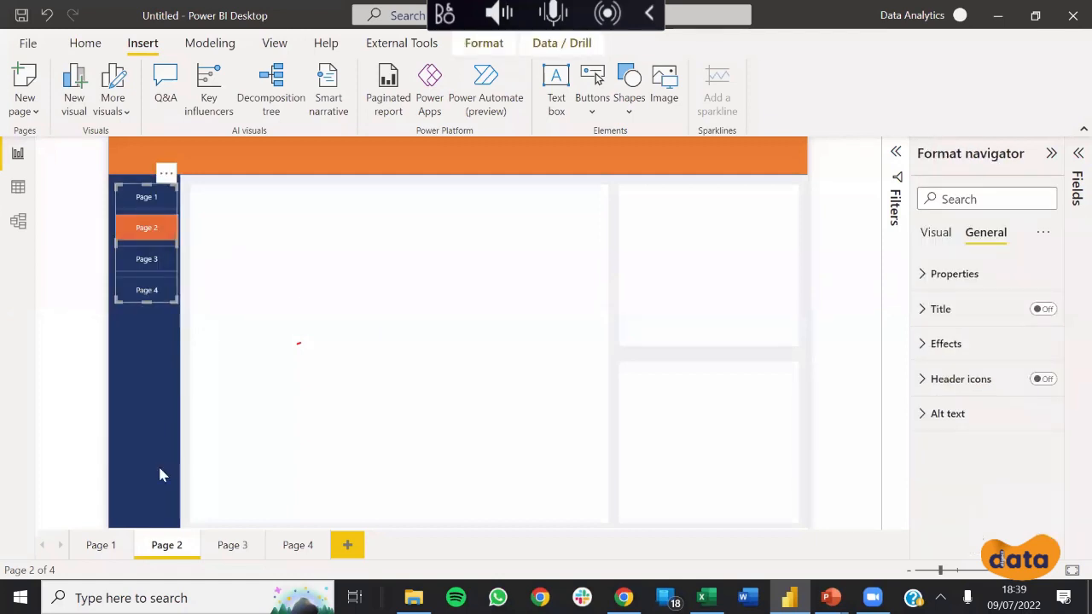
left_click(125, 541)
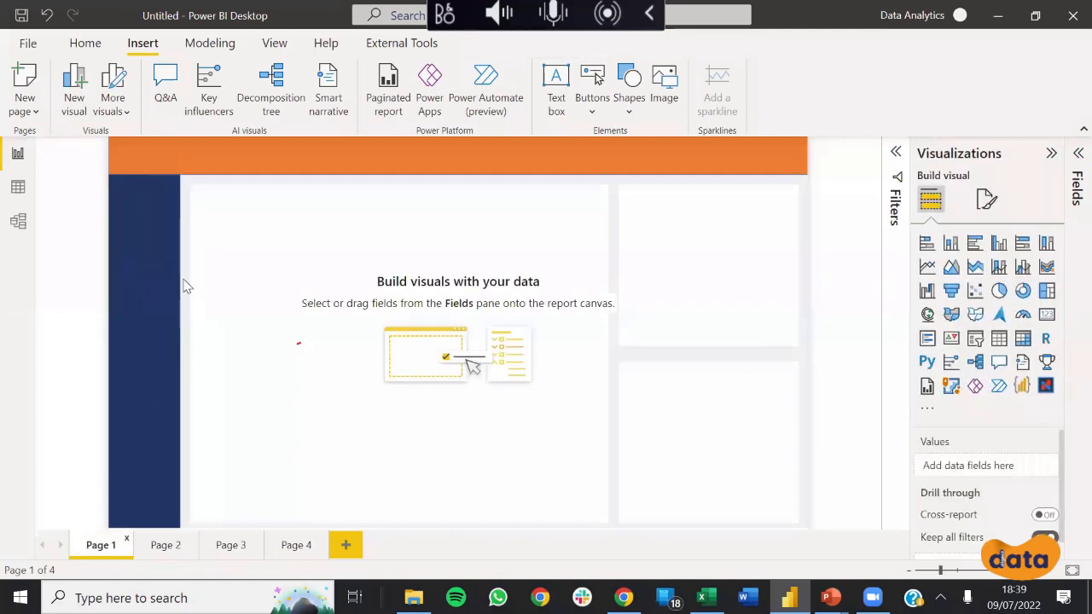
key("ctrl+v")
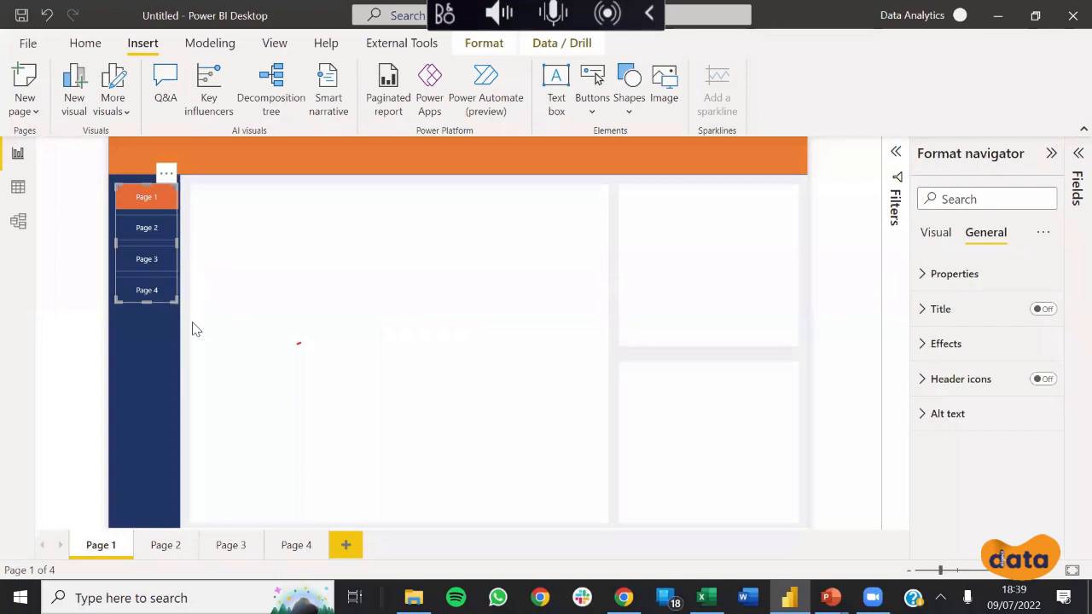
left_click(191, 325)
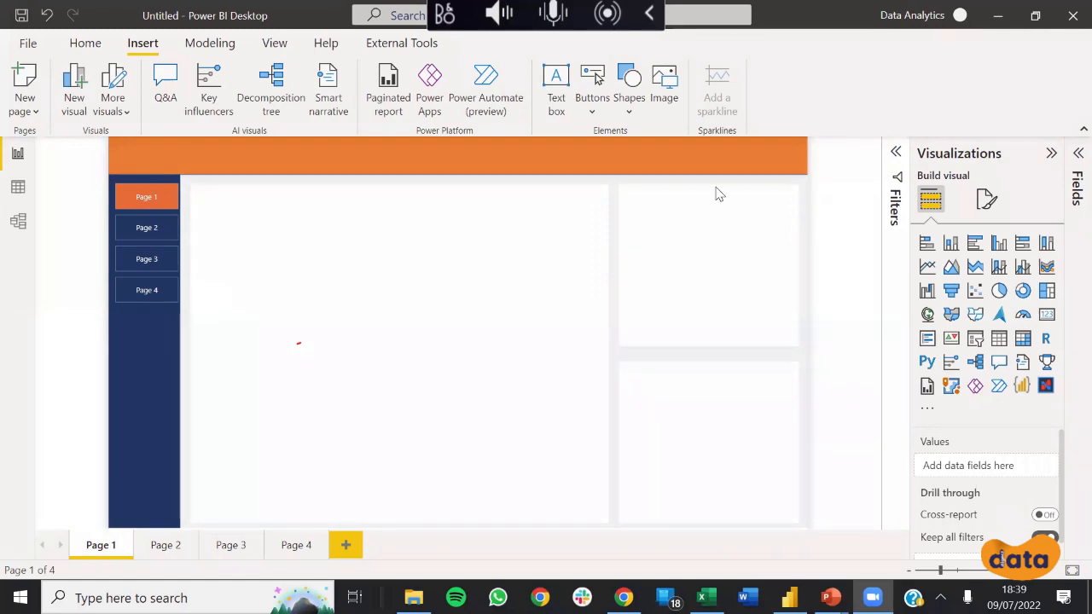
left_click(602, 393)
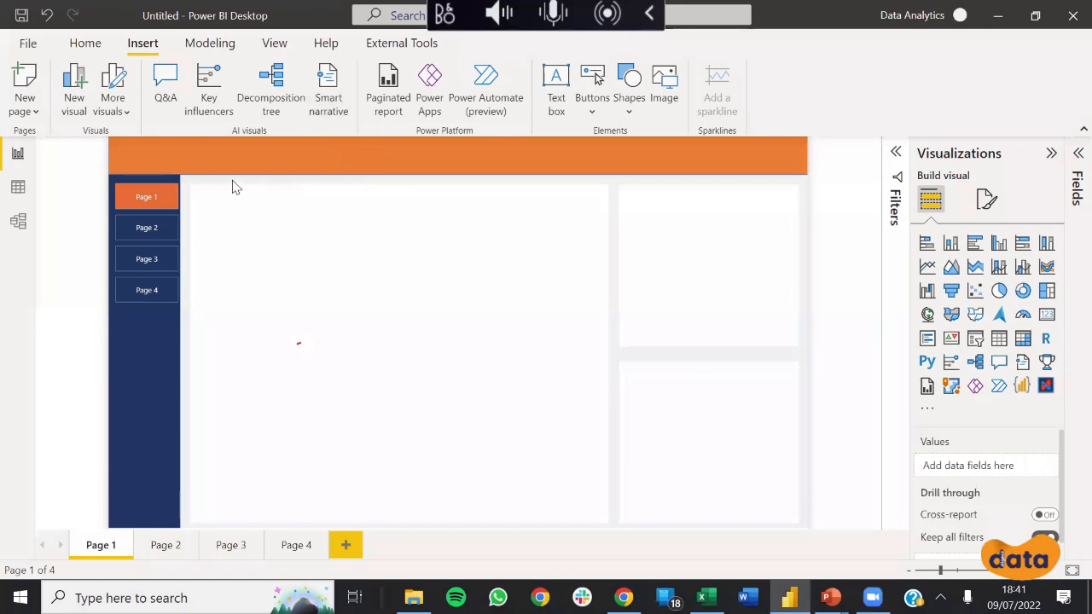
Step: Open the data model with its side panes collapsed and all tables in view, and move DimDate up above the DimPeople table
left_click(14, 232)
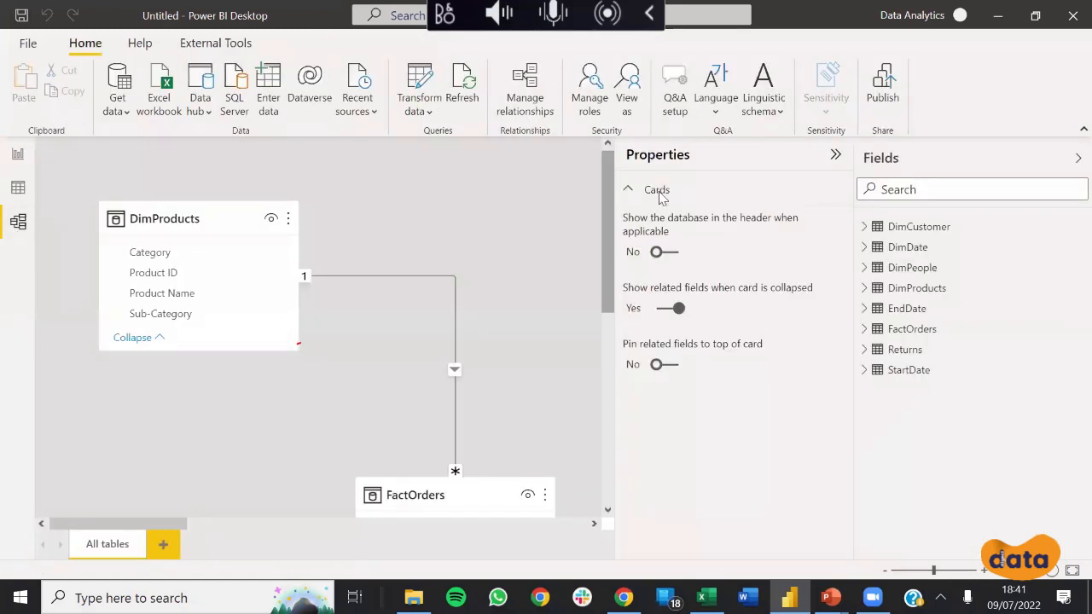
left_click(837, 157)
left_click(1068, 157)
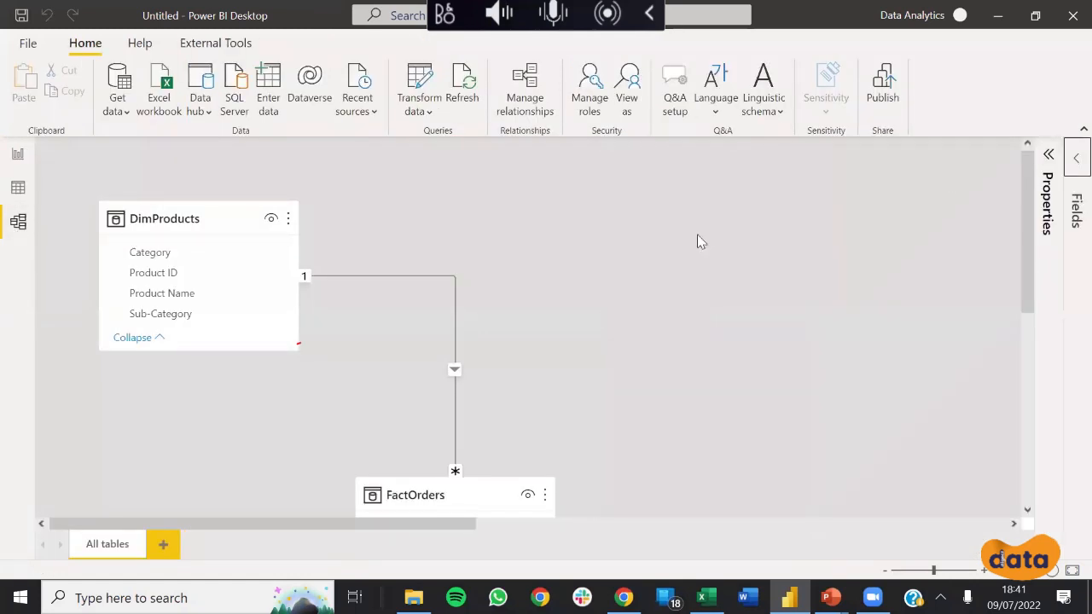
scroll(570, 333, "down", 5)
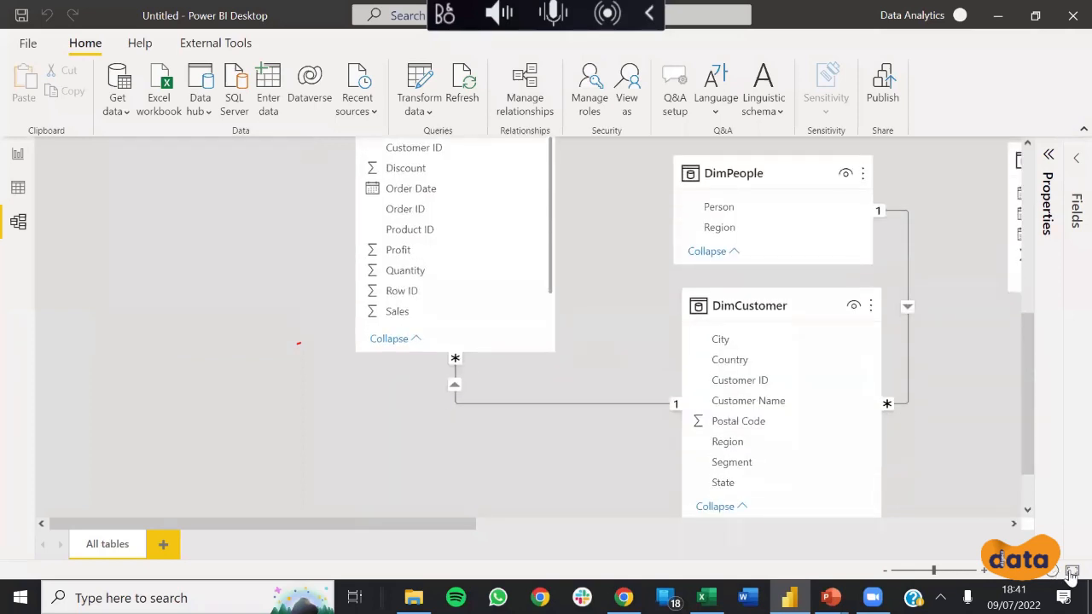
scroll(621, 395, "down", 3)
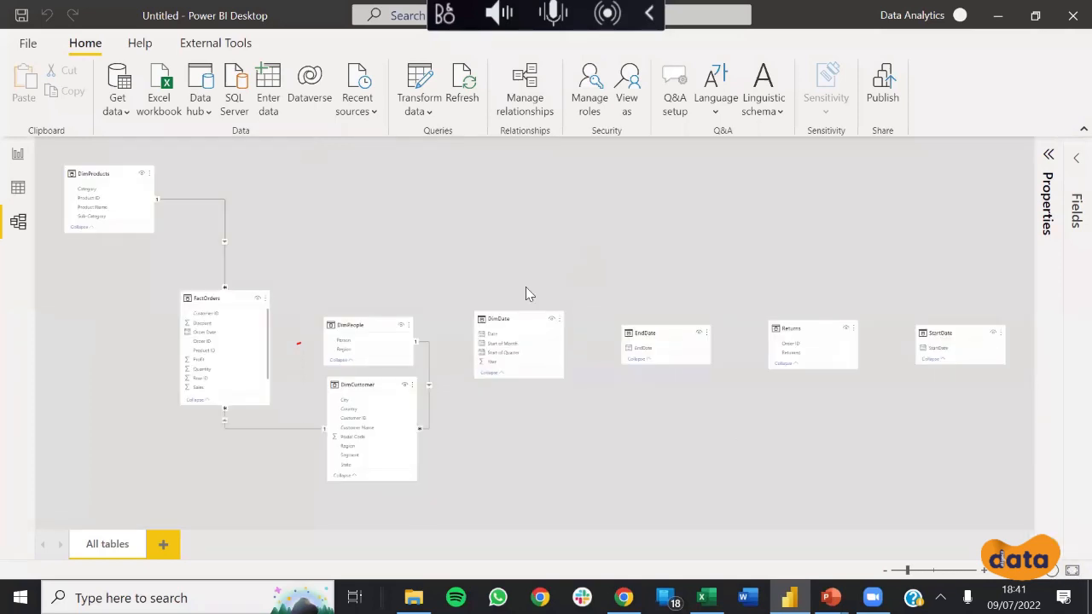
left_click_drag(507, 315, 483, 218)
Step: Create relationships from Order Date and Ship Date in FactOrders to Date in DimDate
left_click_drag(205, 332, 477, 239)
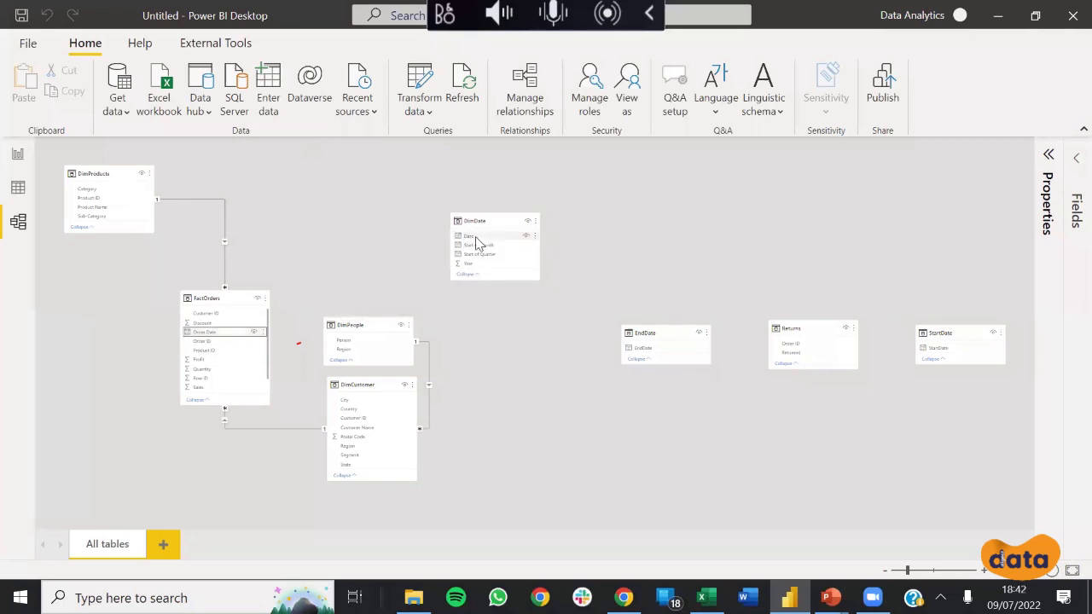
scroll(224, 375, "down", 2)
left_click_drag(213, 384, 497, 236)
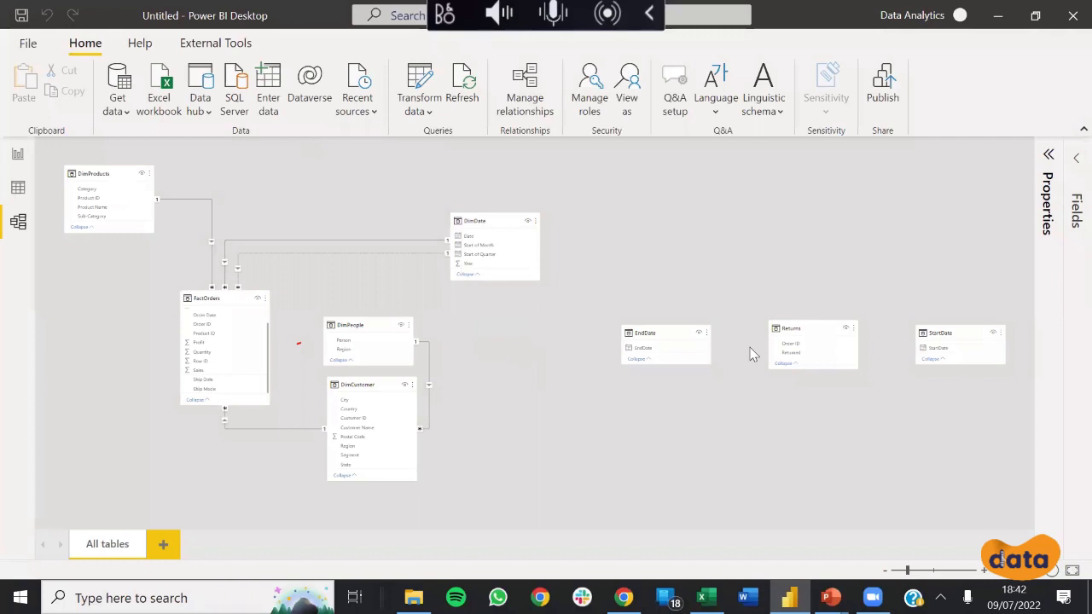
Step: Move the Returns table beside FactOrders and relate the two tables on Order ID
left_click_drag(808, 326, 60, 360)
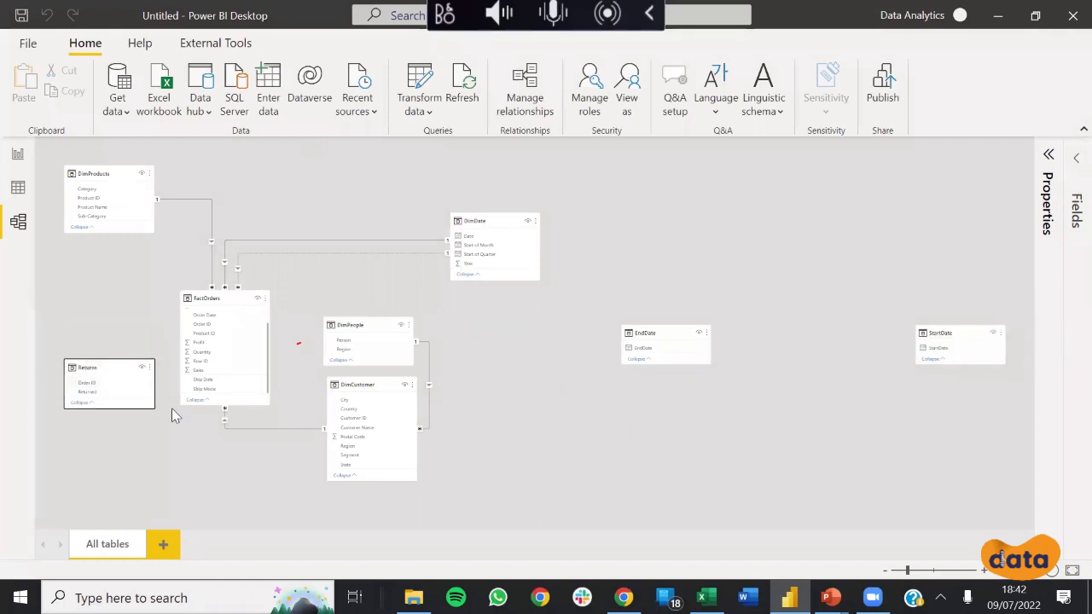
left_click_drag(87, 383, 217, 342)
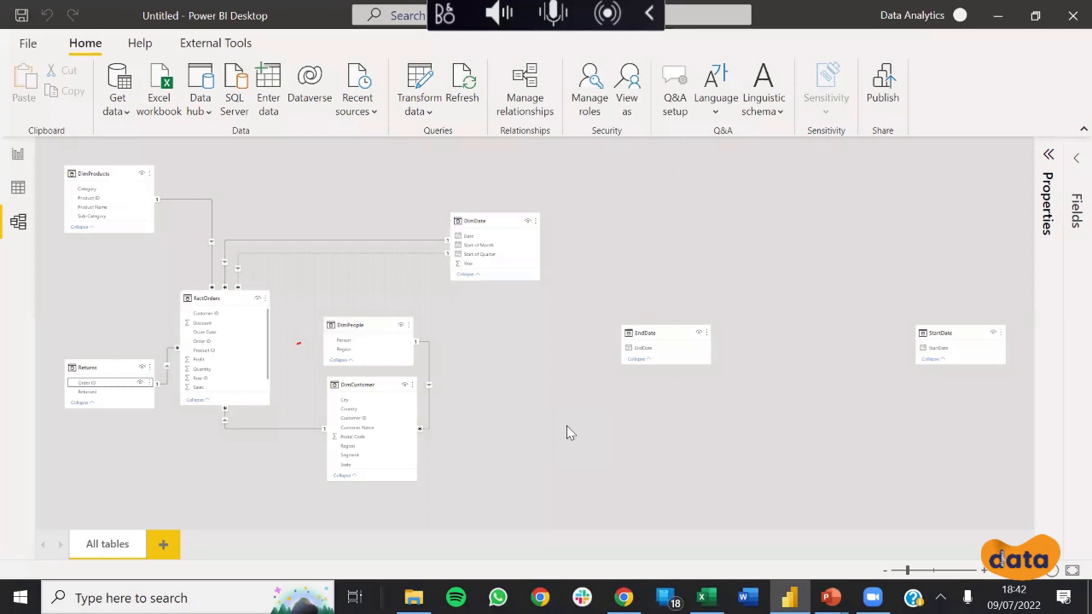
left_click(392, 279)
Step: Return to the report view and check the page navigator on Page 1
left_click(18, 157)
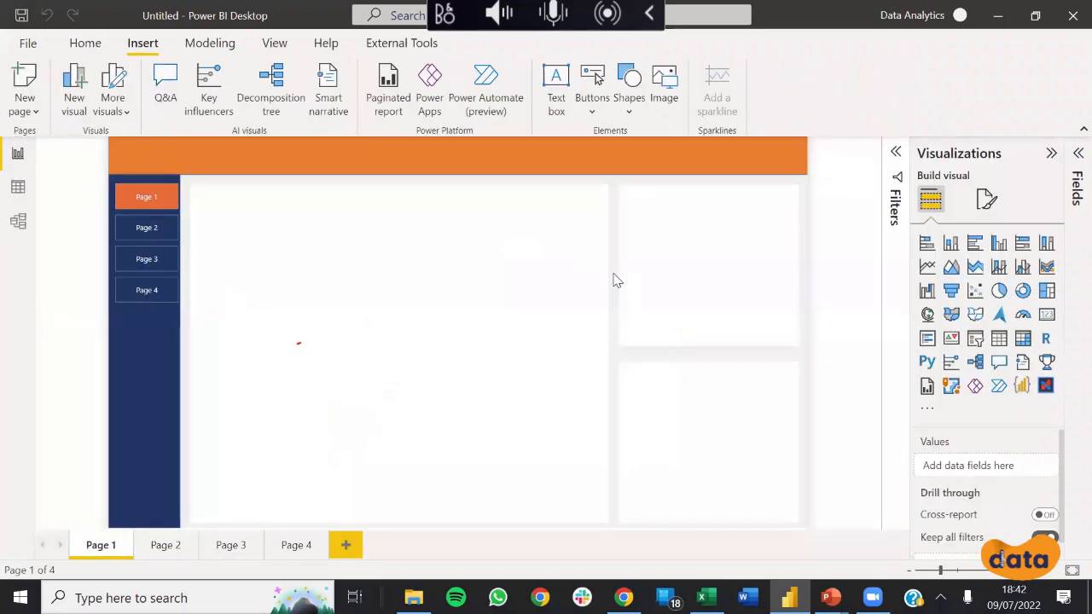
left_click(140, 205)
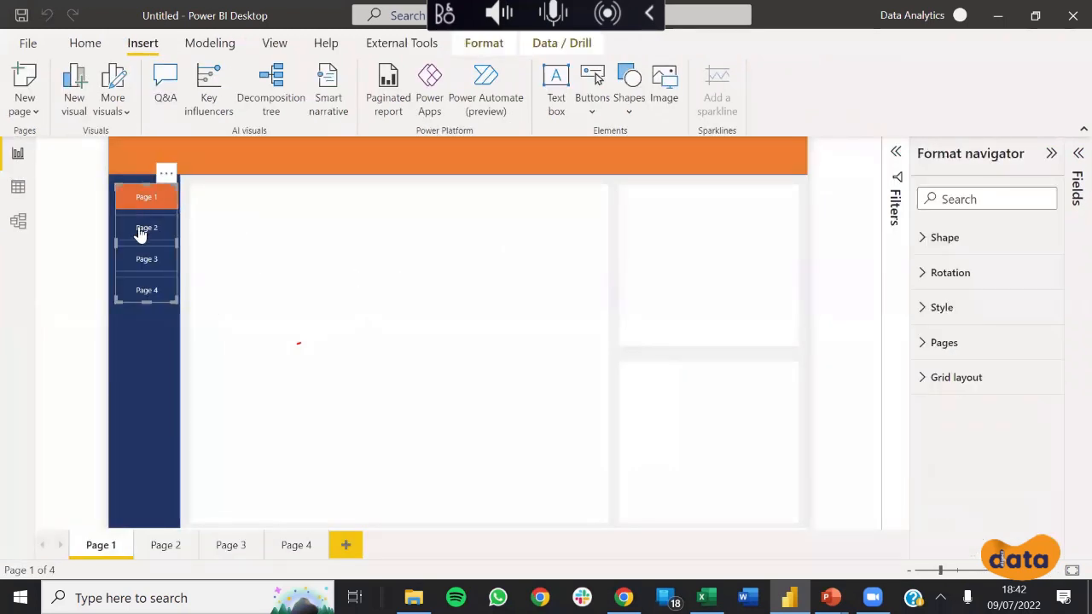
left_click(188, 326)
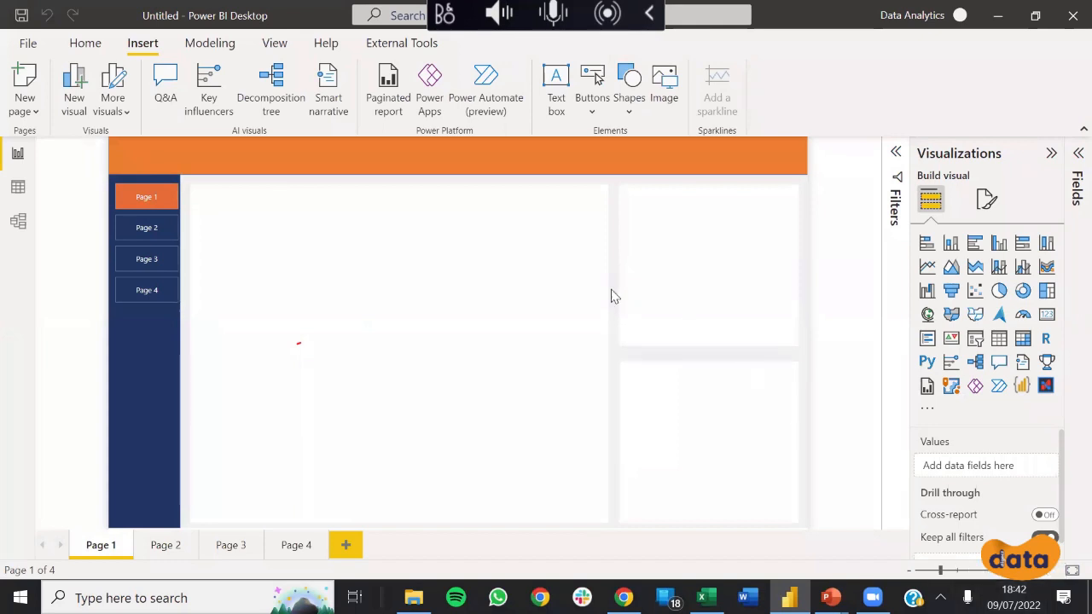
Step: Switch to the immersive-experience PowerPoint deck, review the slides from Buttons and Icons to Bookmark Experience, and return to Power BI
mouse_move(830, 597)
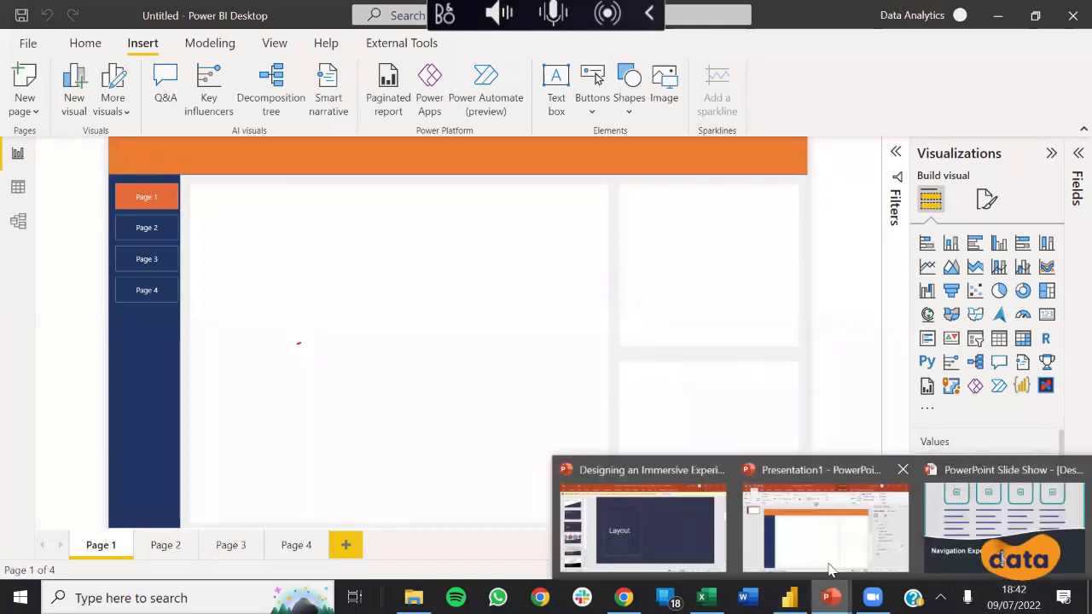
left_click(664, 507)
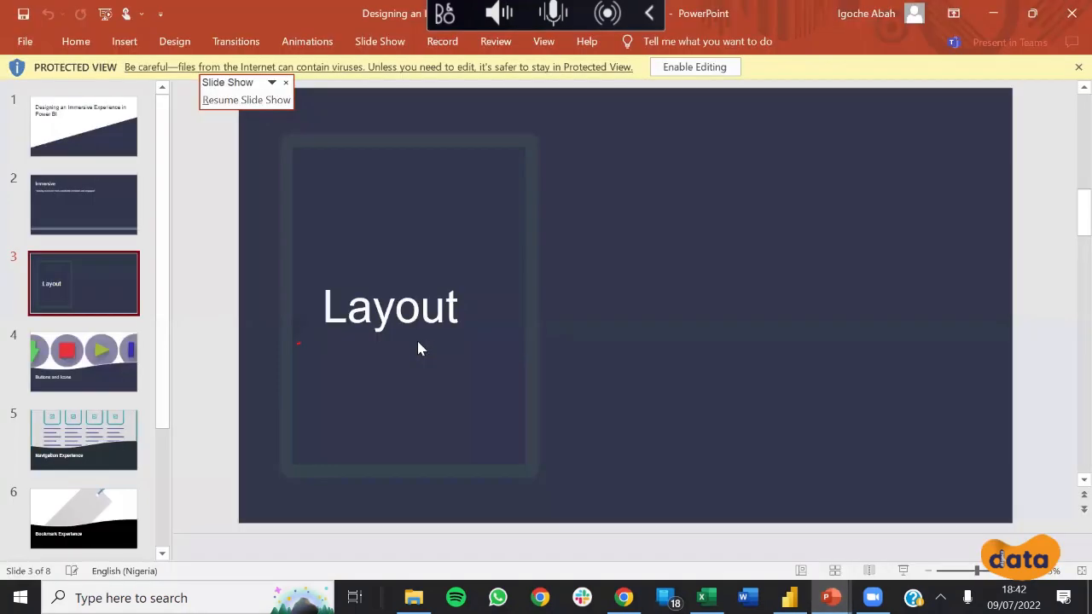
left_click(99, 369)
left_click(111, 436)
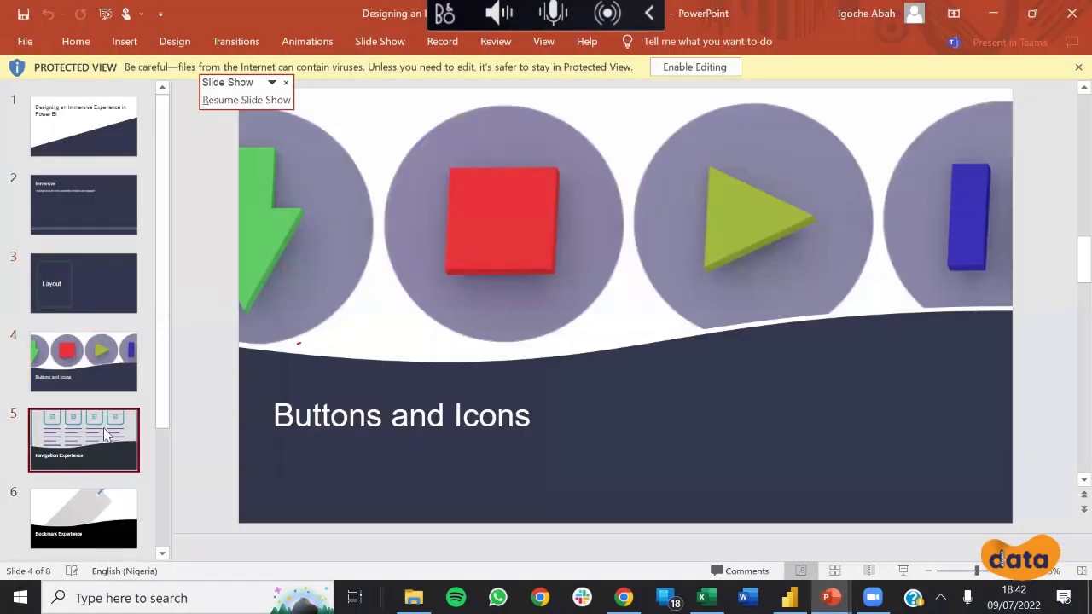
scroll(111, 431, "down", 1)
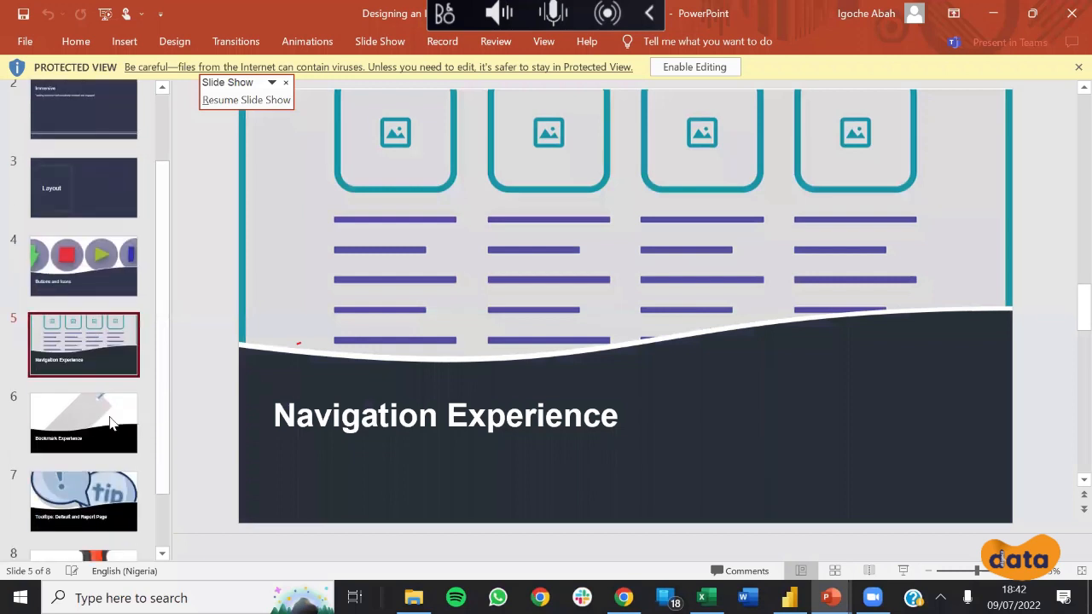
left_click(80, 416)
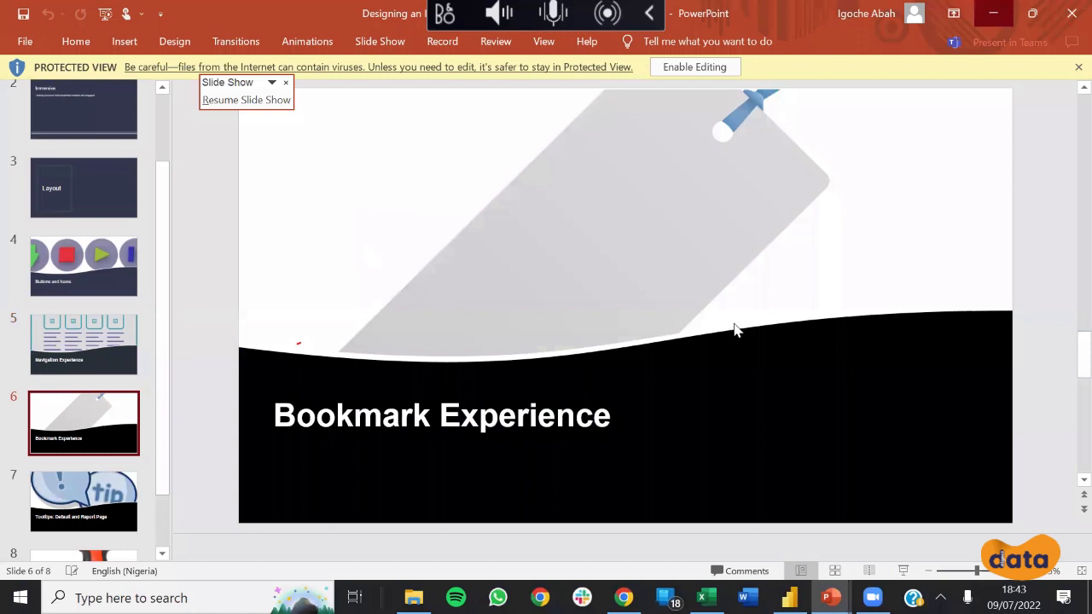
key("alt+Tab")
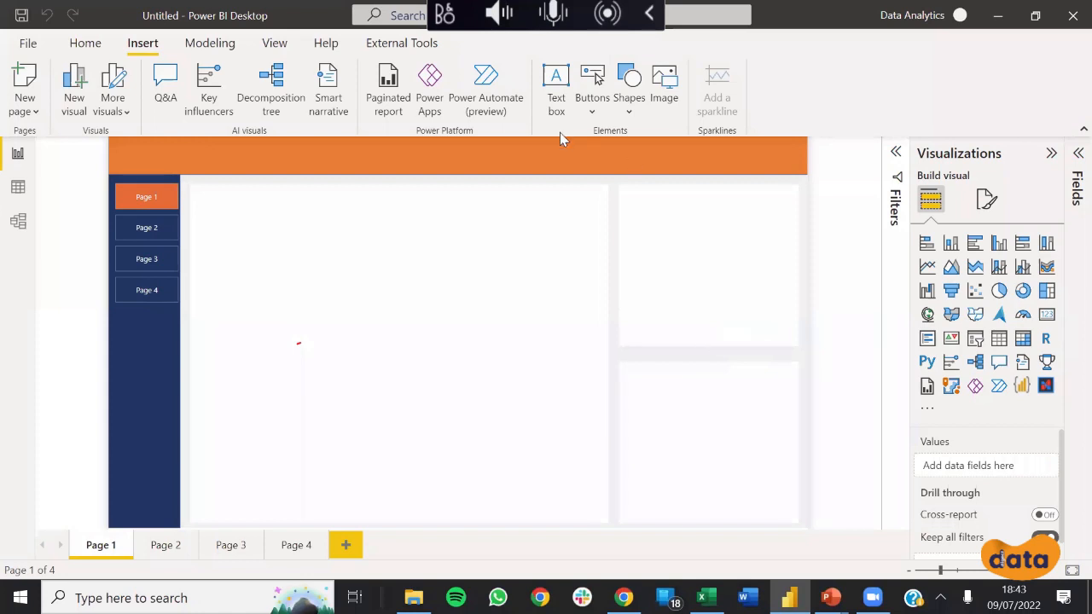
Step: Insert a blank button in the sidebar below the Page 4 button and widen it to match the navigator's width
left_click(596, 119)
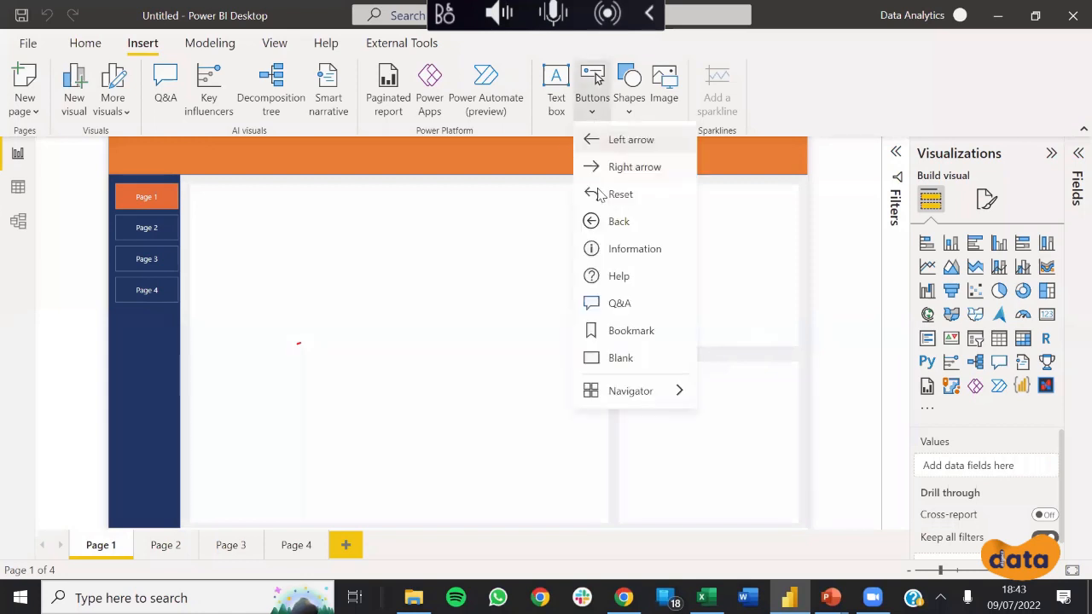
left_click(612, 361)
left_click_drag(154, 152, 152, 335)
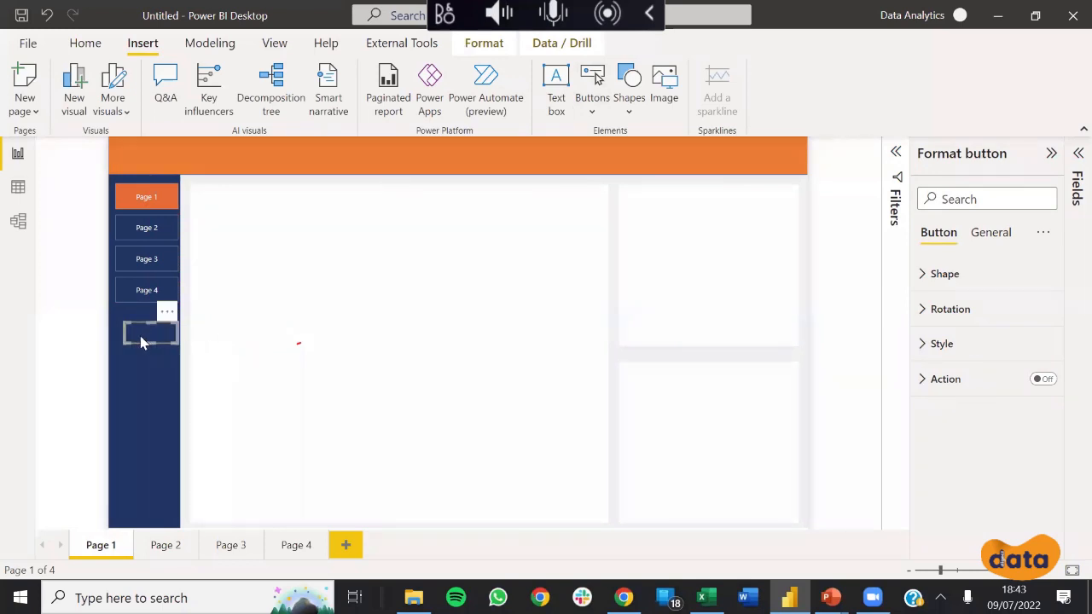
left_click_drag(123, 333, 119, 337)
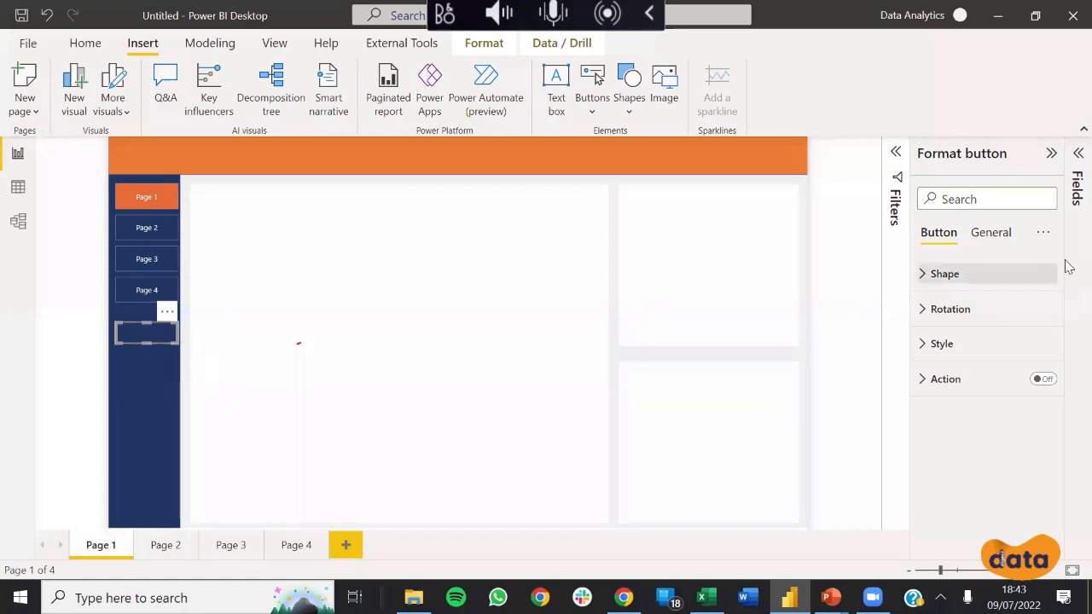
Step: Turn on the blank button's text in its Default state and set it to "Monthly"
left_click(939, 343)
scroll(952, 411, "down", 2)
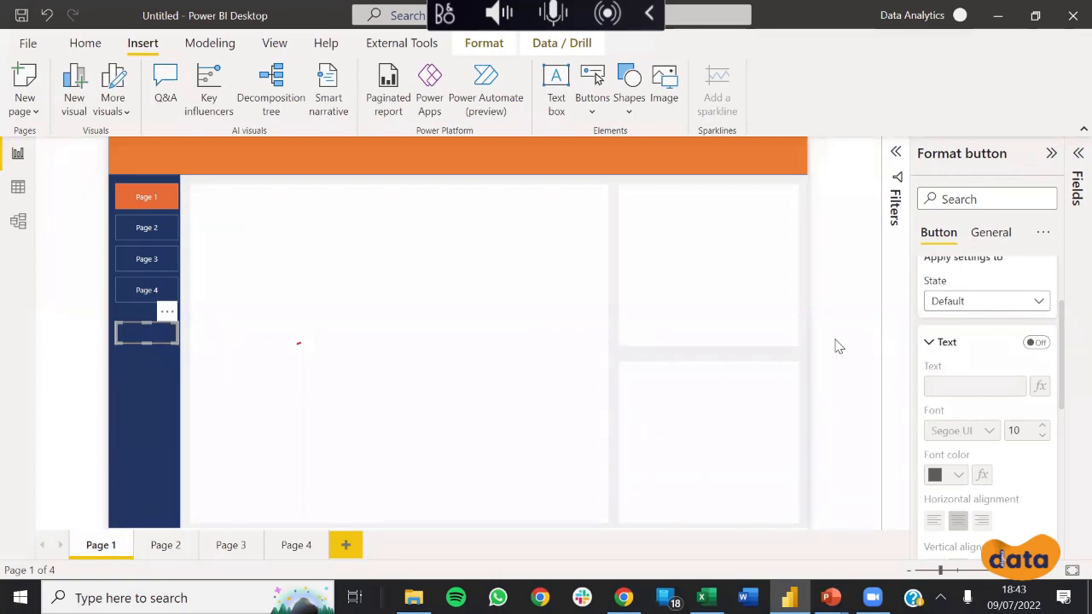
left_click(1035, 342)
type("Mnth")
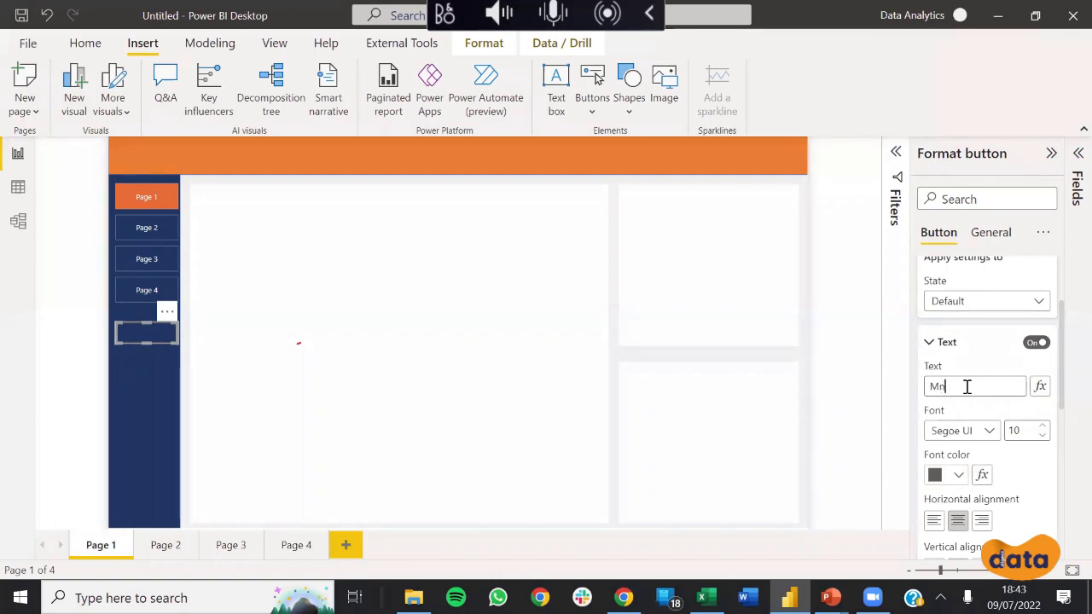
key("BackSpace")
key("BackSpace")
type("onyl")
key("BackSpace")
type("thly")
scroll(935, 461, "down", 1)
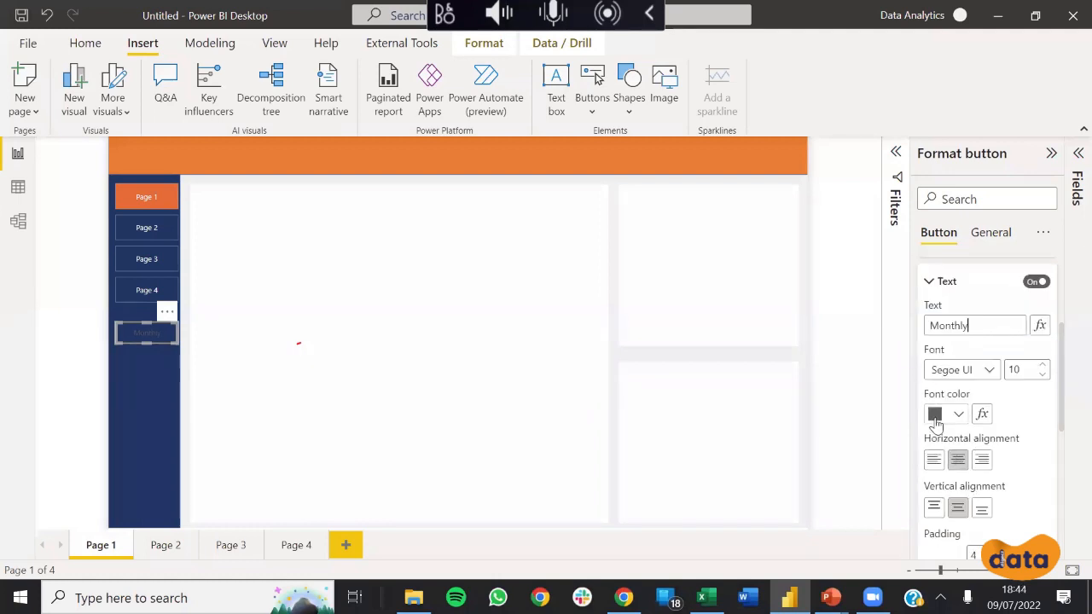
Step: Set the Monthly button's font color to white
left_click(937, 420)
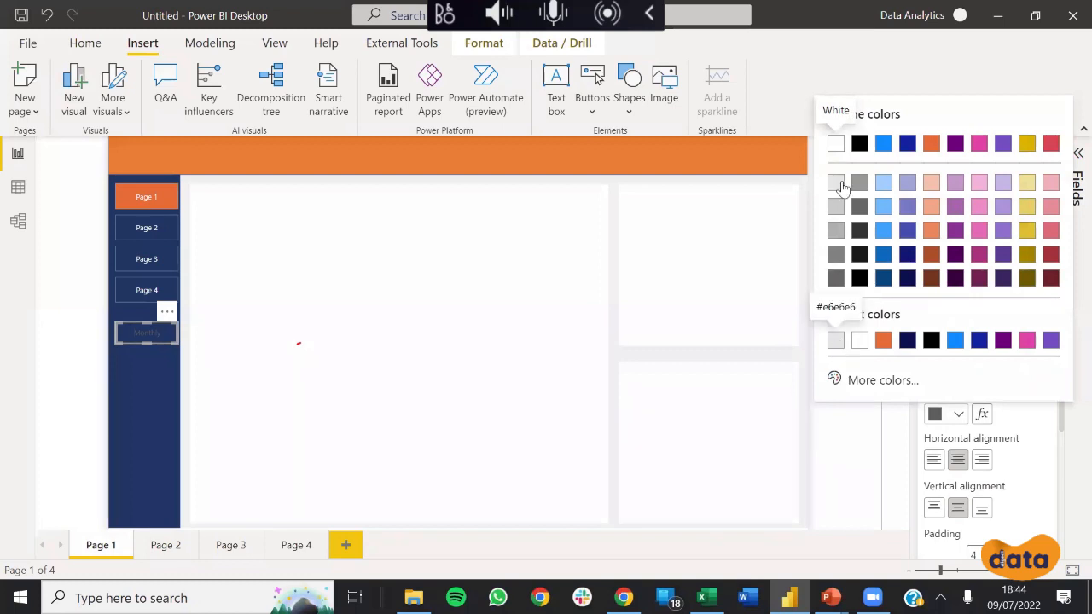
left_click(836, 142)
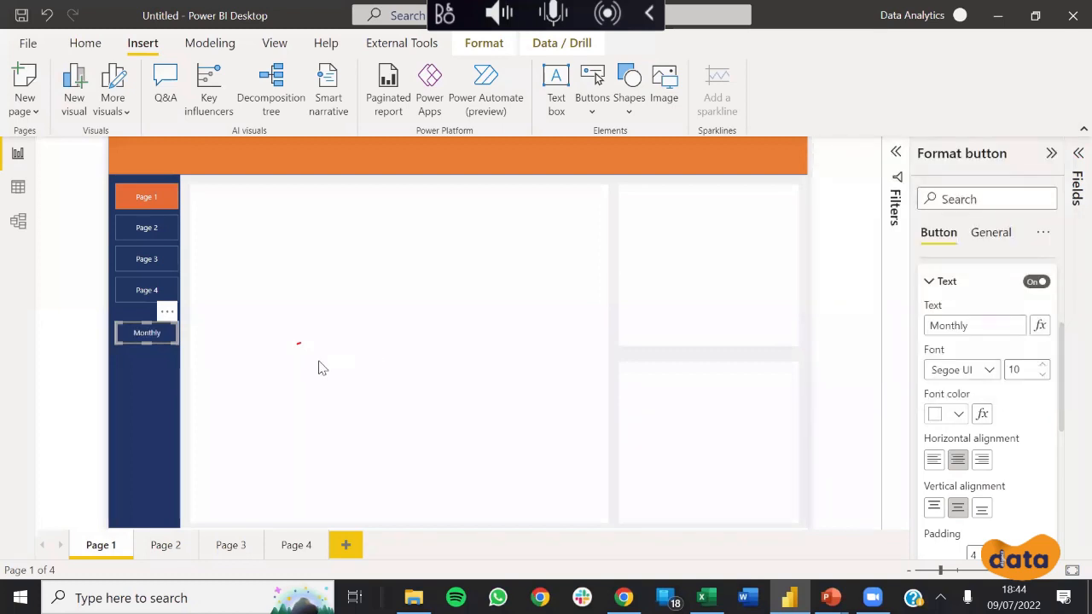
left_click(188, 348)
Step: Duplicate the Monthly button directly below itself and widen the original to span the sidebar
left_click(166, 336)
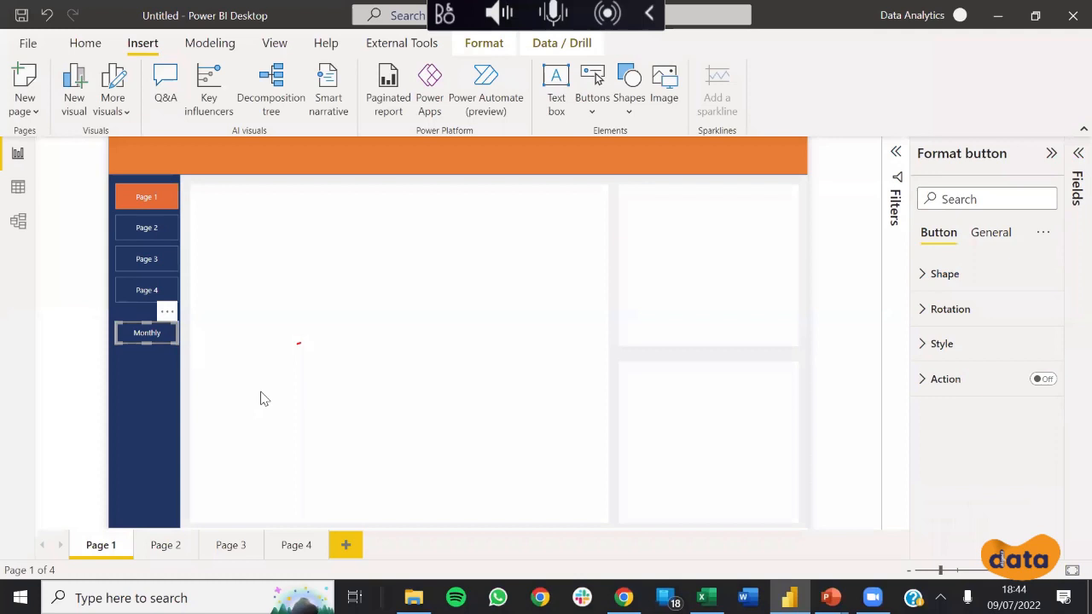
mouse_move(166, 349)
left_mouse_down()
mouse_move(146, 358)
mouse_move(155, 364)
left_mouse_up()
left_click(123, 334)
left_click_drag(116, 334, 92, 343)
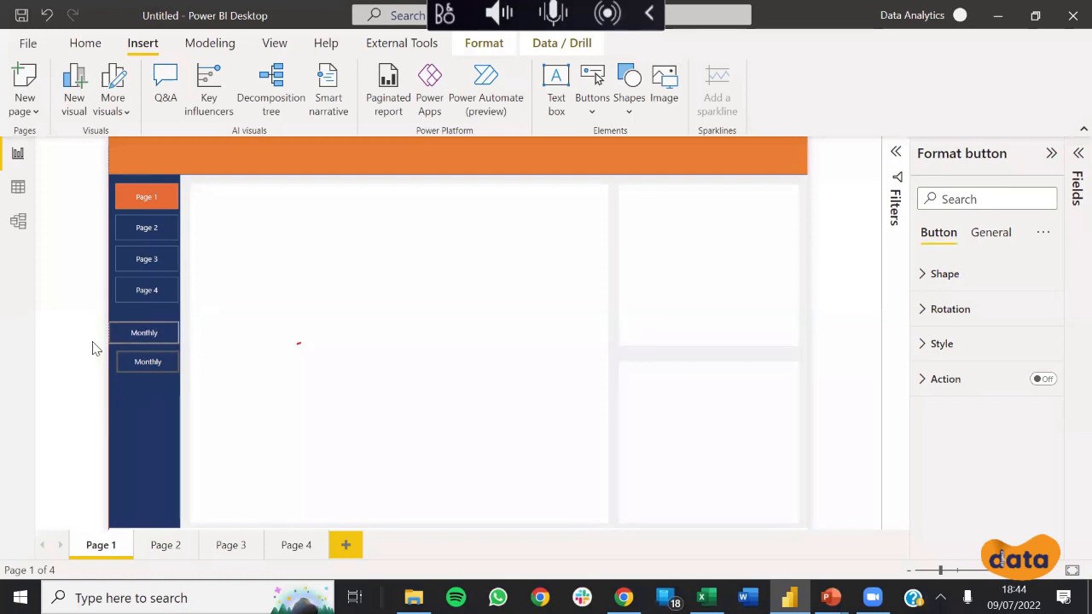
Step: Shift the page navigator slightly left to center it in the sidebar and widen the duplicated Monthly button to match the original
left_click(510, 381)
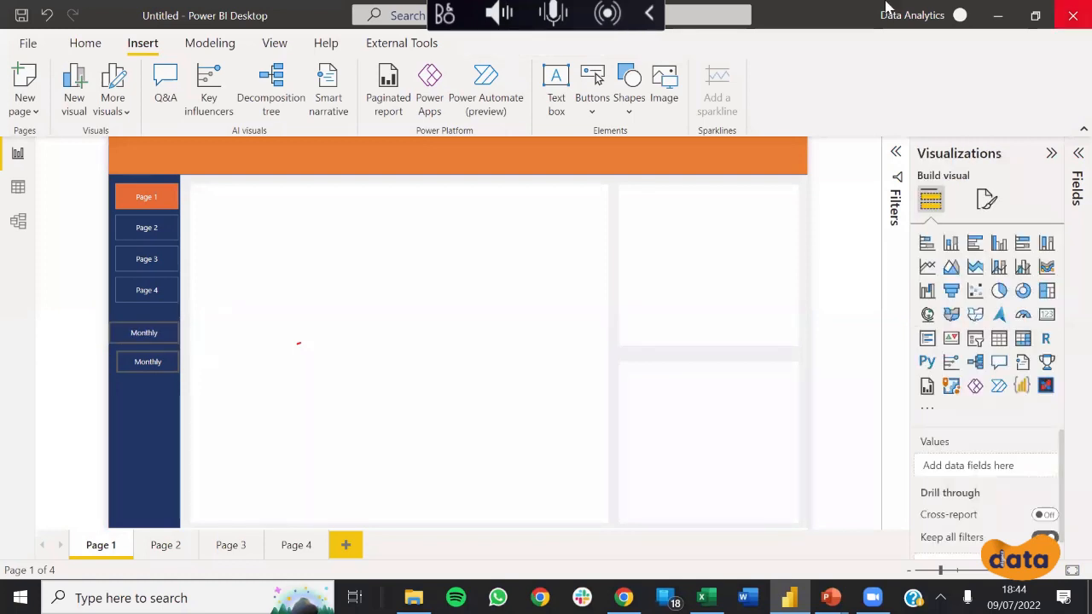
left_click(124, 267)
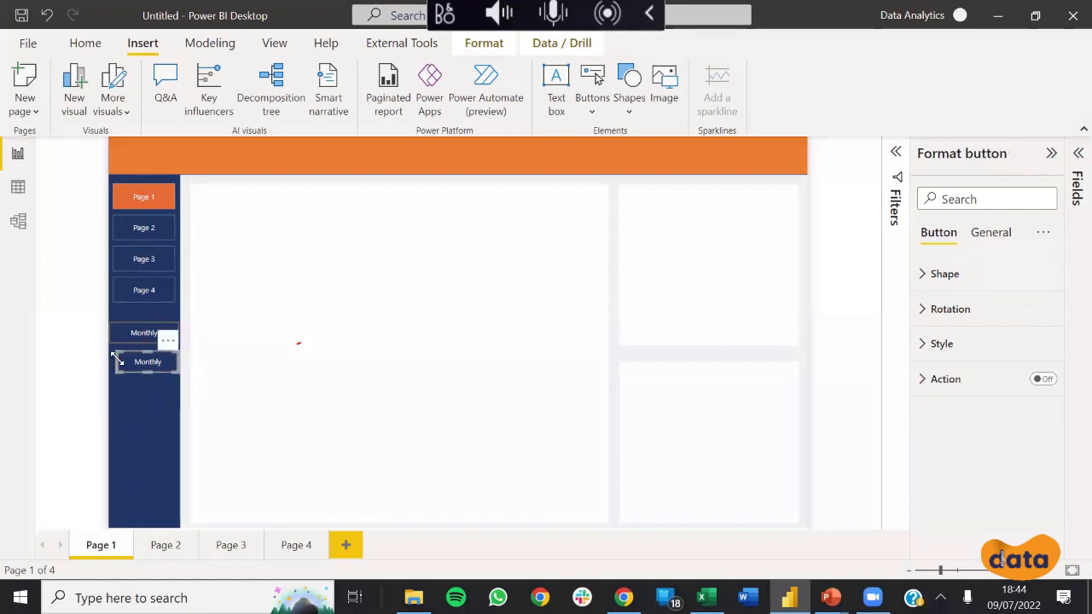
left_click_drag(116, 362, 92, 366)
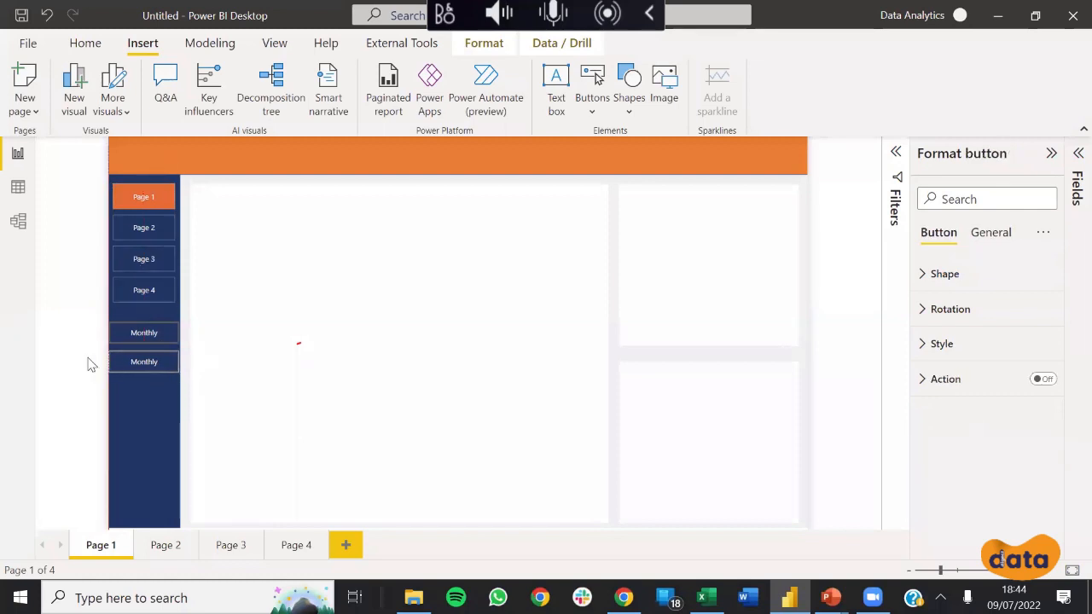
Step: Change the lower duplicated button's Default state text to "Weekly"
left_click(187, 376)
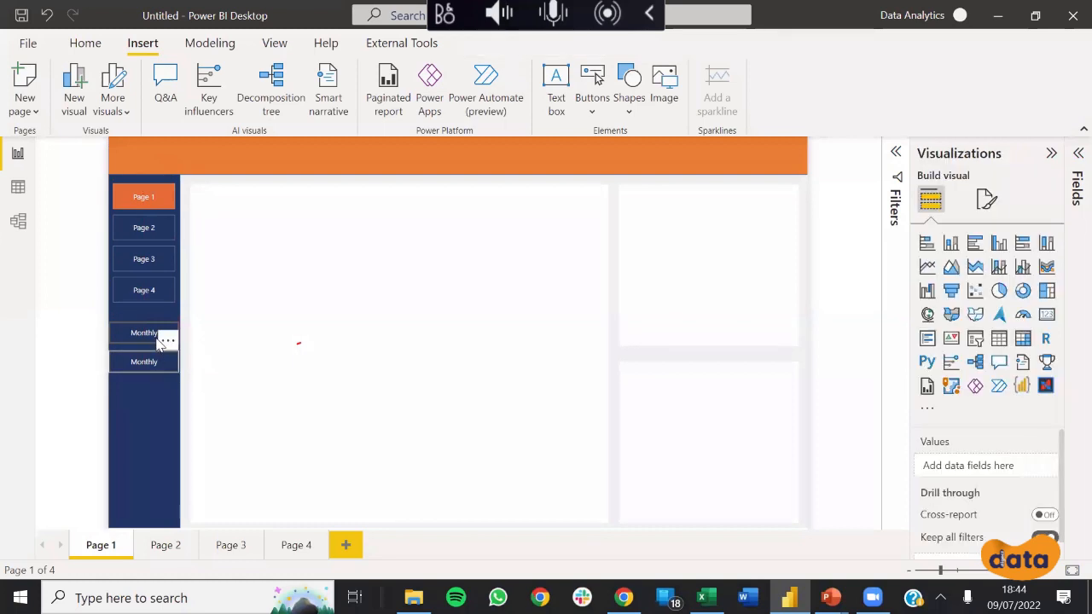
left_click(145, 364)
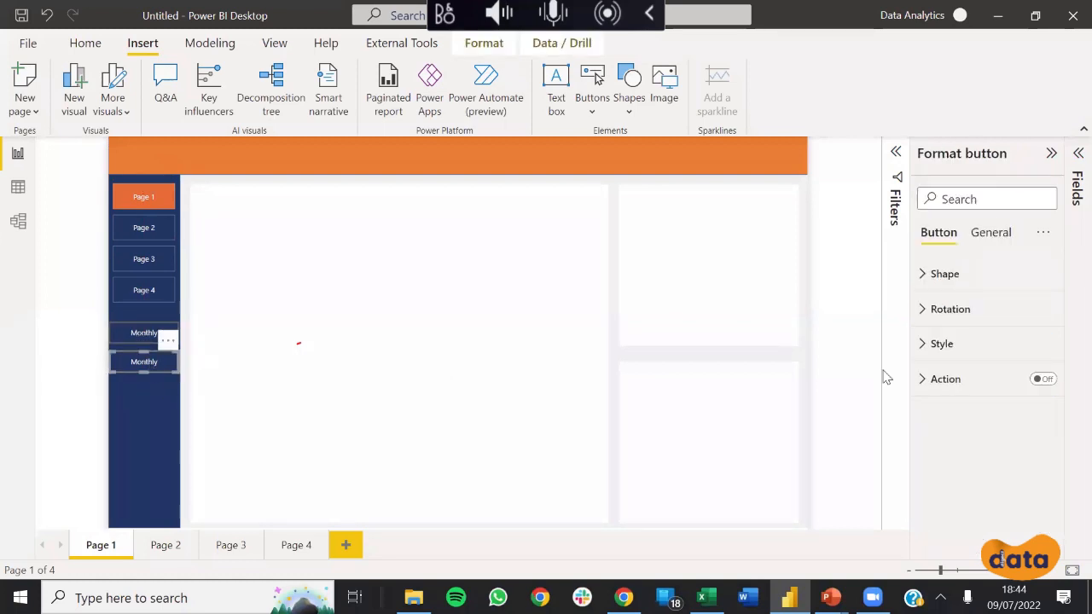
left_click(930, 343)
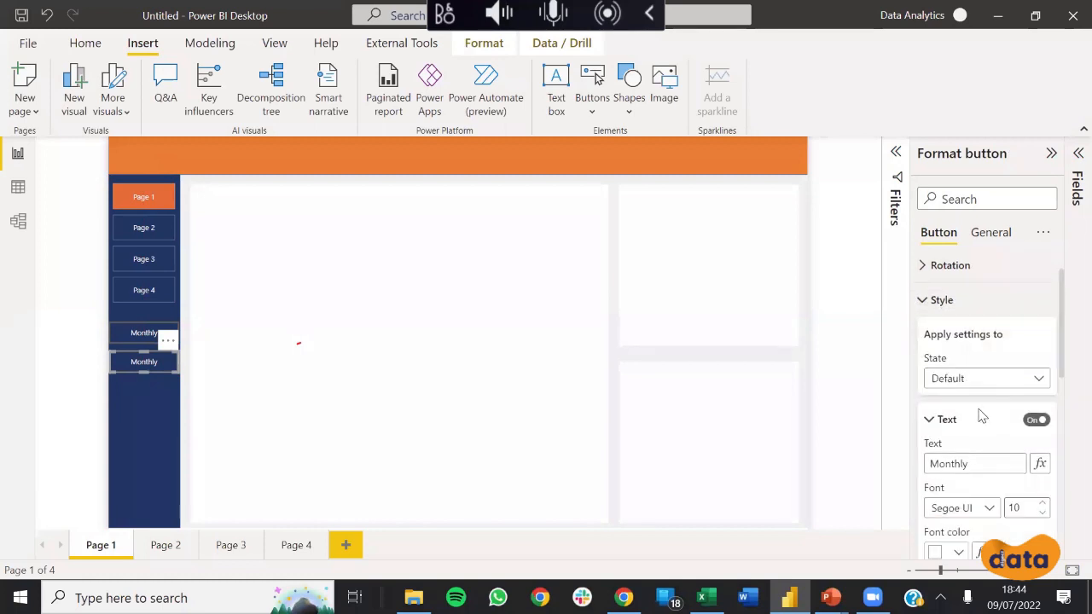
scroll(975, 386, "down", 1)
double_click(975, 386)
type("Weekly")
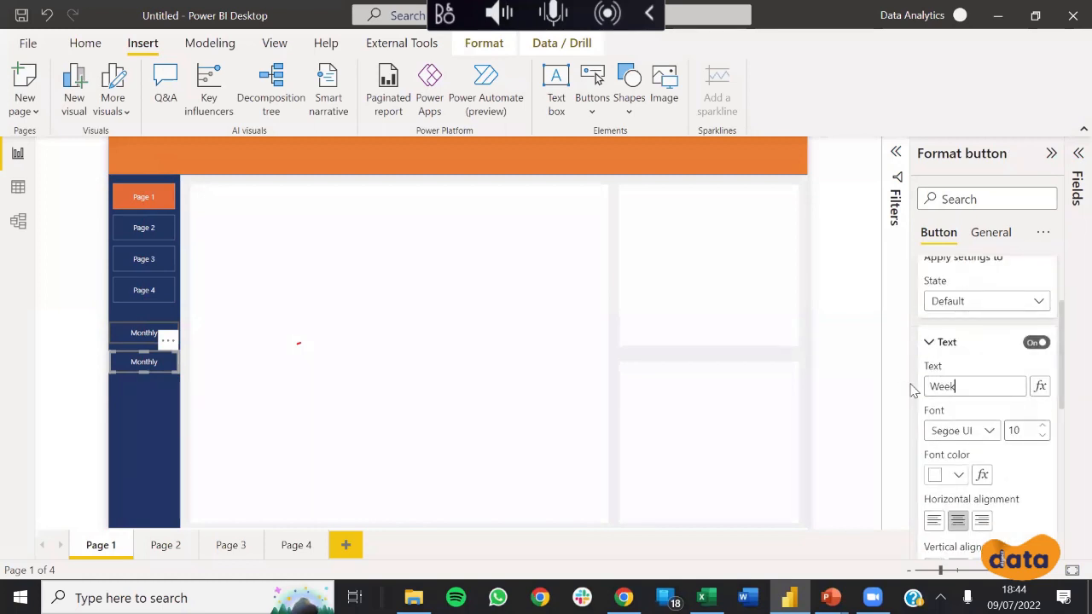
left_click(618, 220)
left_click(171, 369)
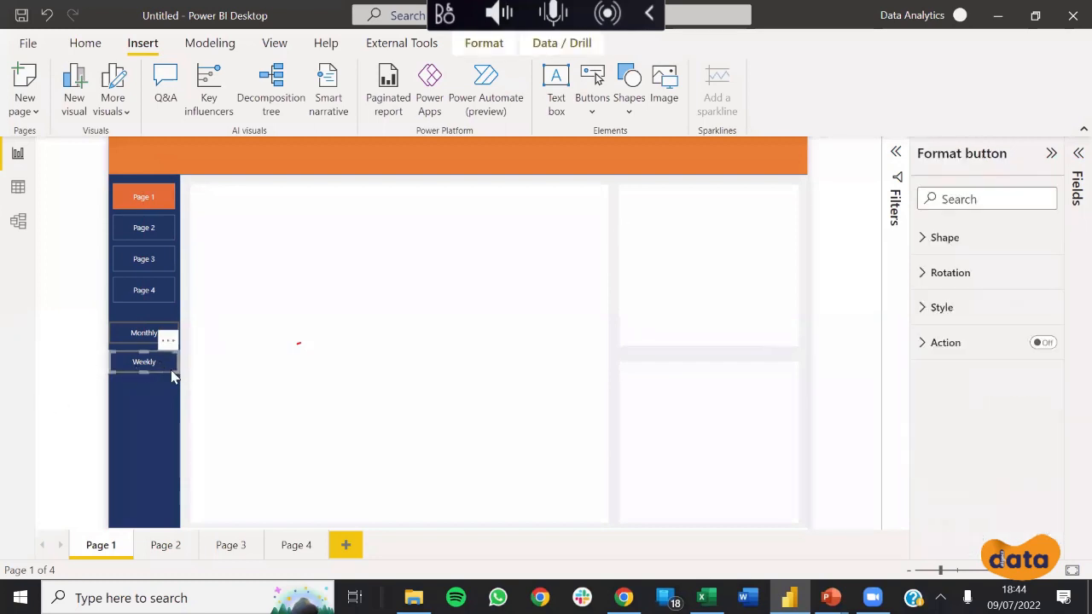
left_click(190, 384)
left_click(170, 367)
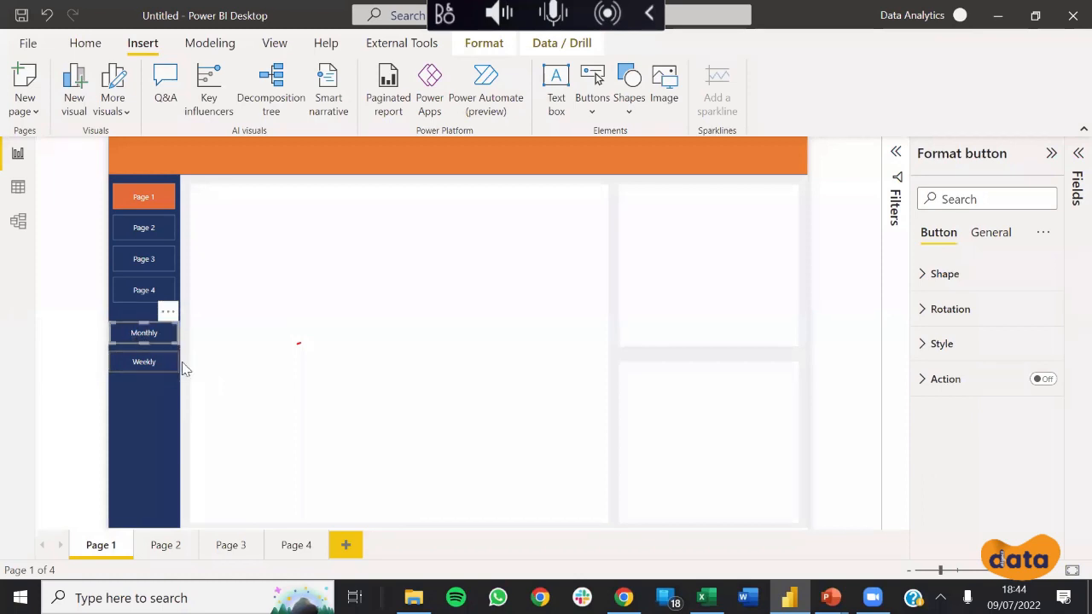
left_click(189, 376)
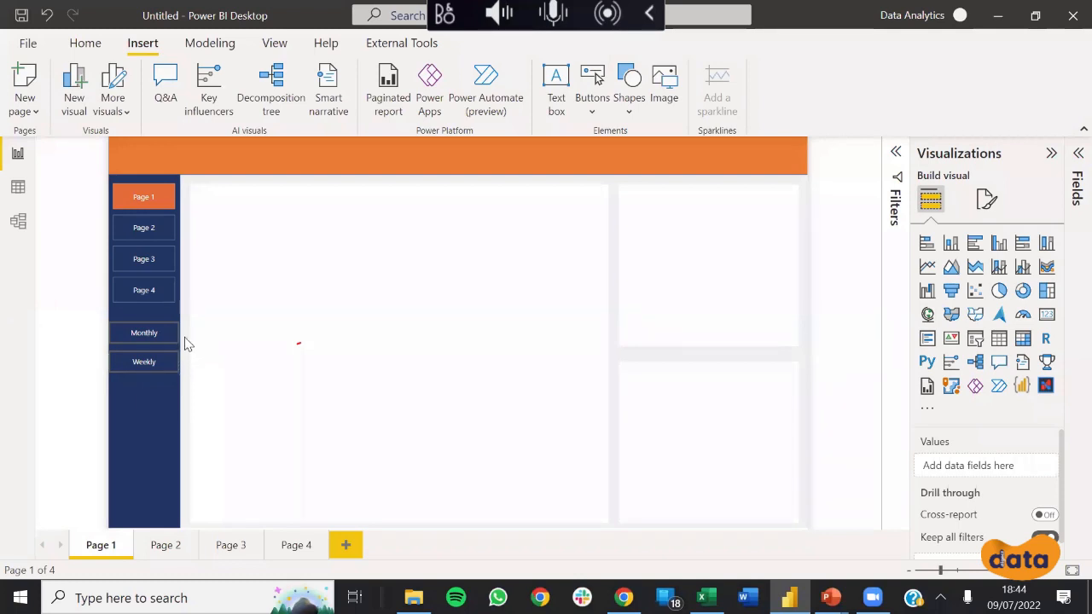
Step: Turn on the fill of the Monthly button in its Default state
left_click(158, 343)
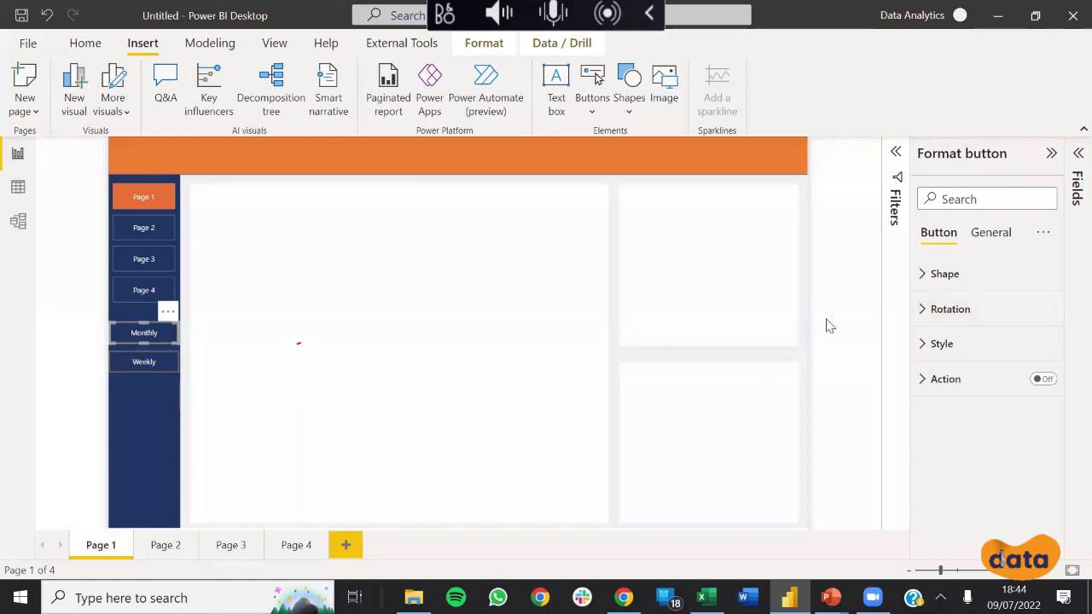
left_click(941, 344)
scroll(977, 410, "down", 2)
scroll(941, 454, "down", 5)
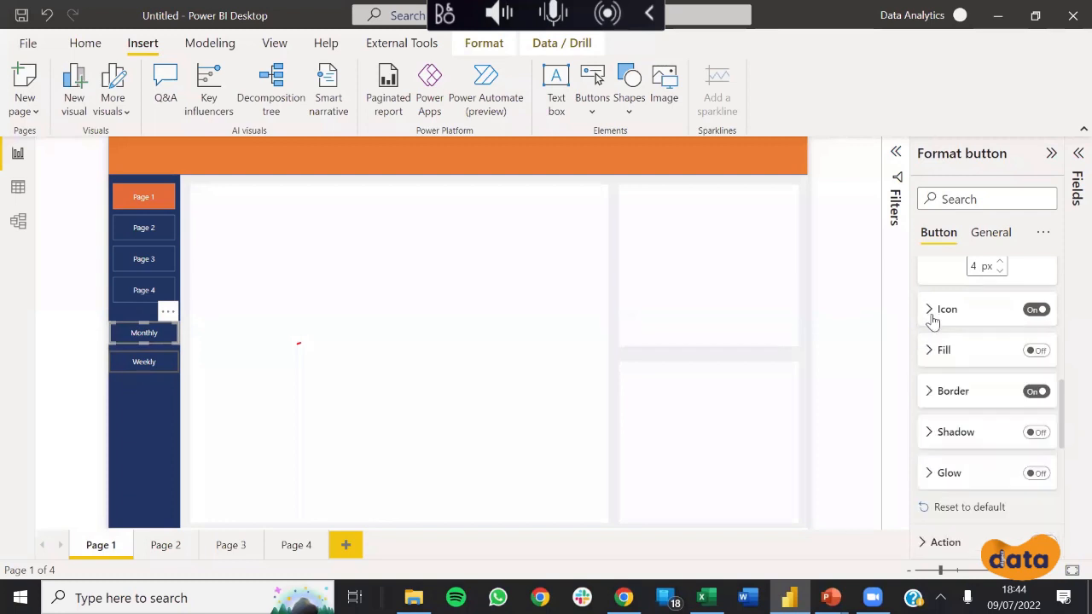
left_click(936, 351)
left_click(1035, 351)
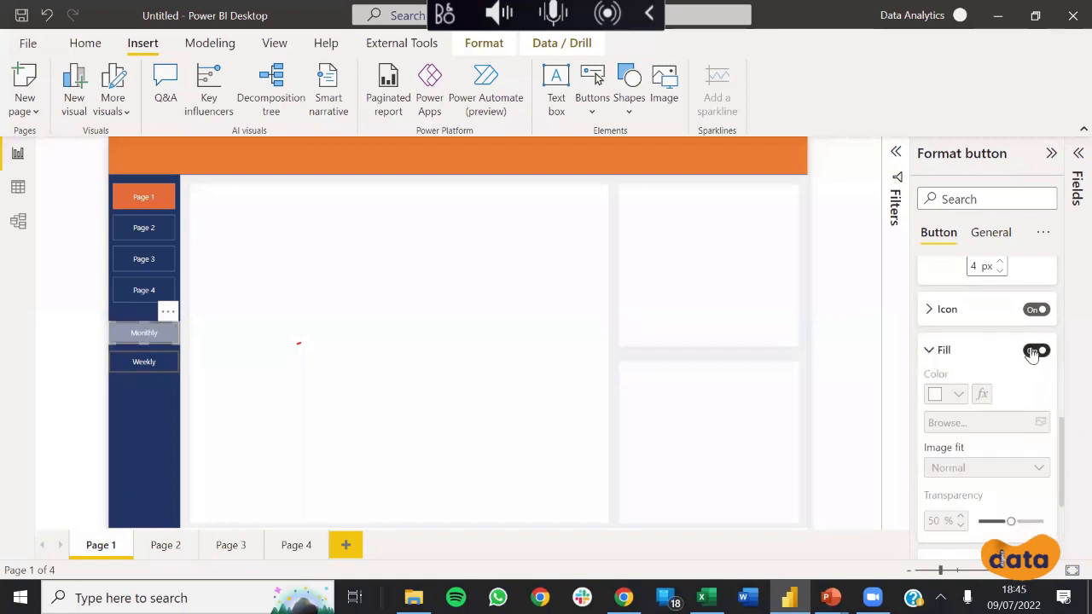
left_click(191, 336)
Step: Turn off the Monthly button's border and set its fill transparency to 0%
left_click(173, 342)
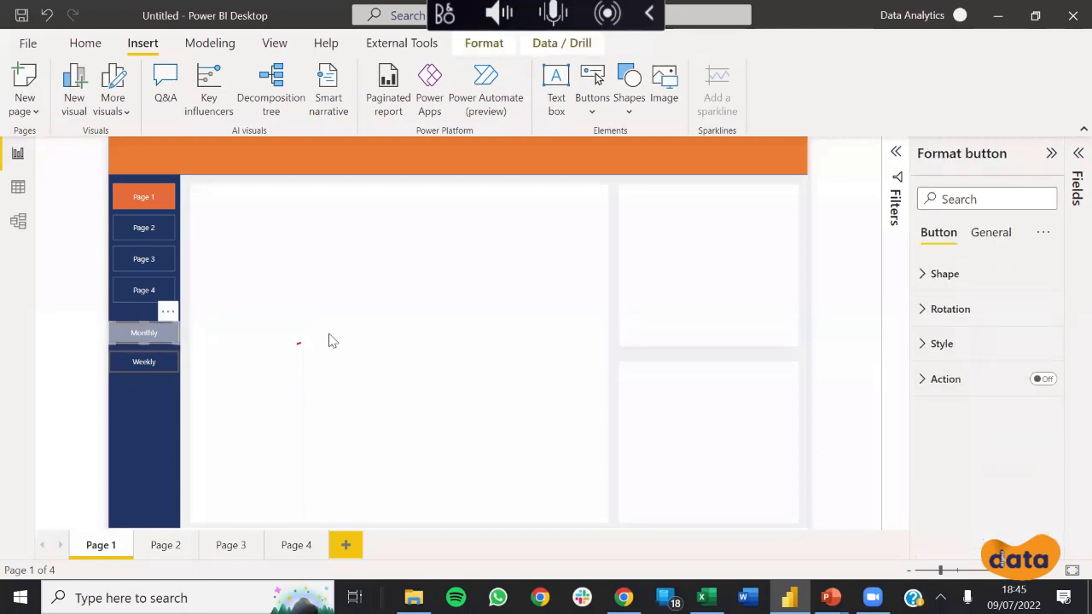
left_click(966, 346)
scroll(986, 427, "down", 5)
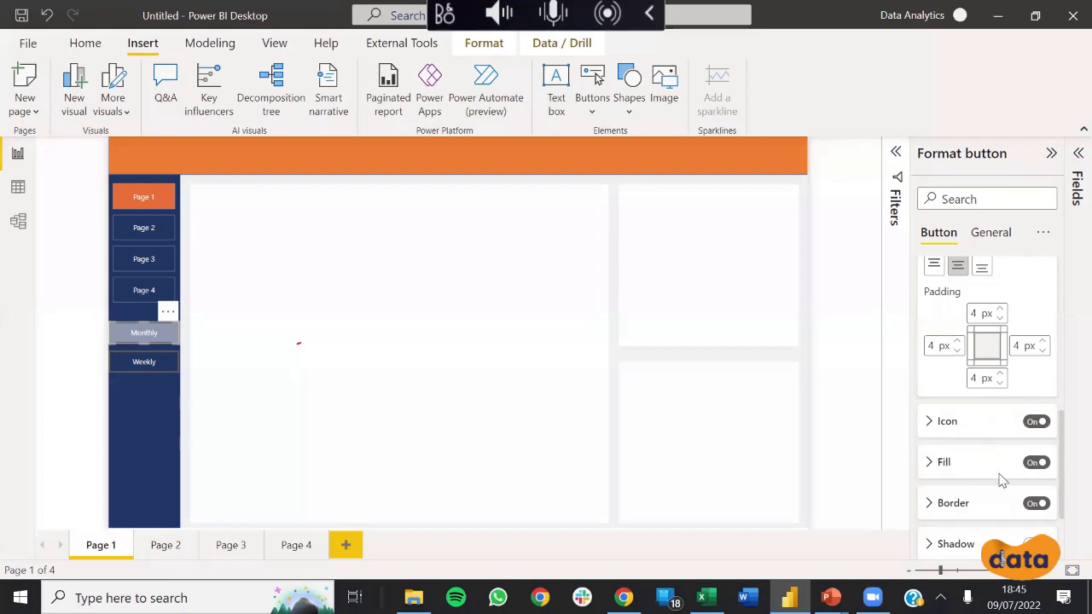
scroll(1006, 478, "down", 1)
left_click(1037, 443)
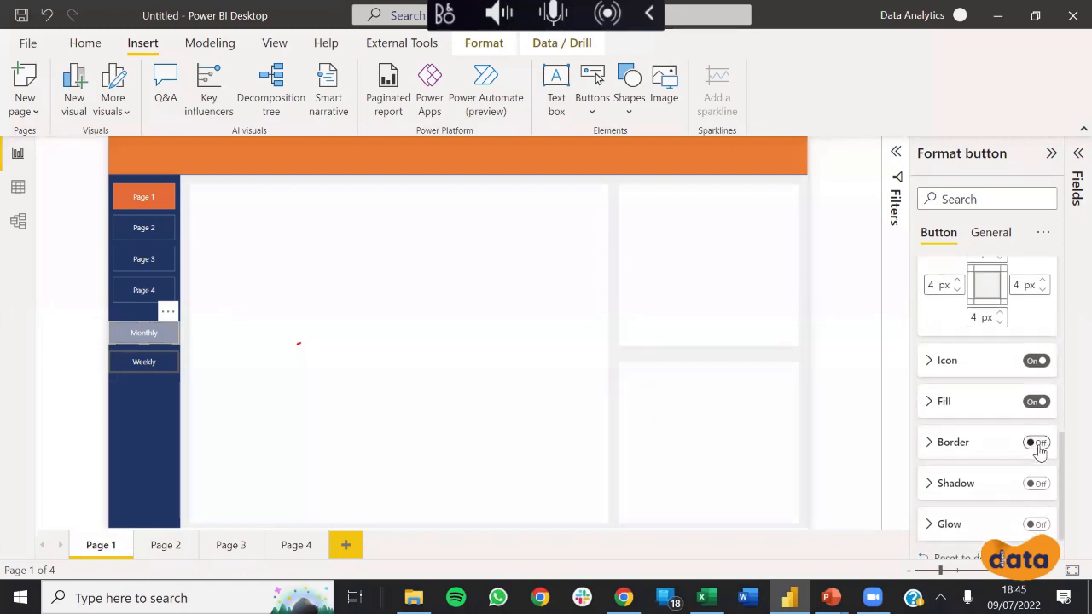
left_click(934, 403)
scroll(987, 453, "down", 1)
left_click_drag(1007, 451, 960, 455)
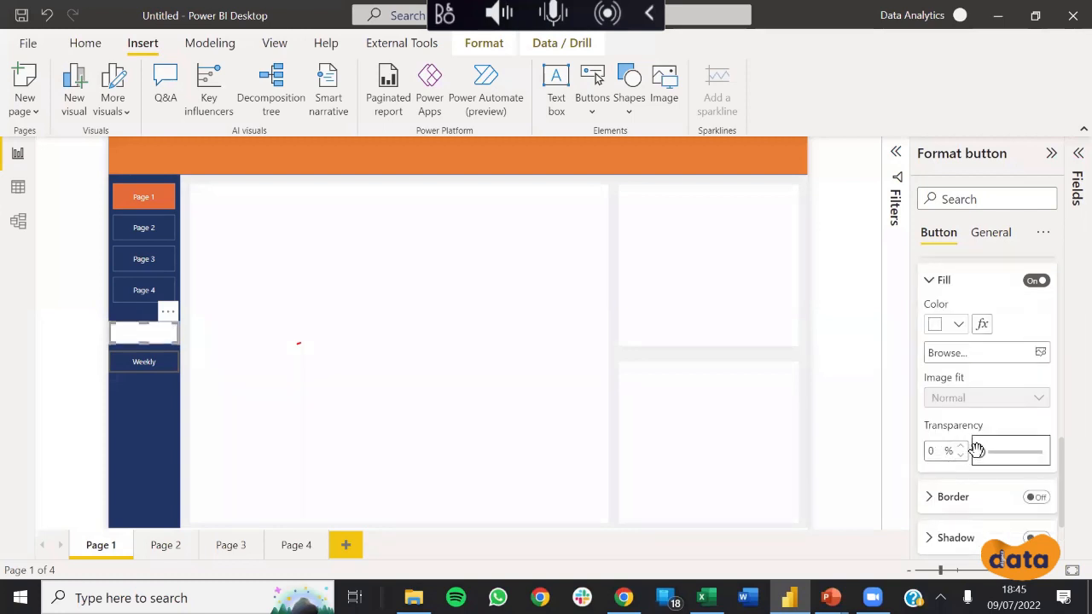
Step: Set the Monthly button's fill color to the darkest navy blue theme shade
scroll(990, 435, "up", 3)
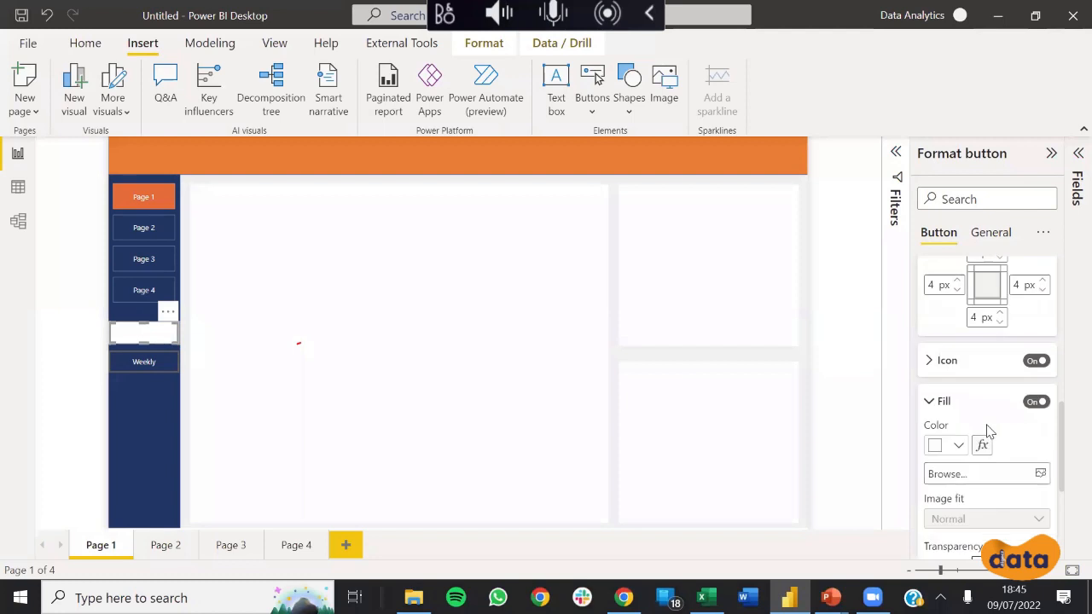
left_click(947, 507)
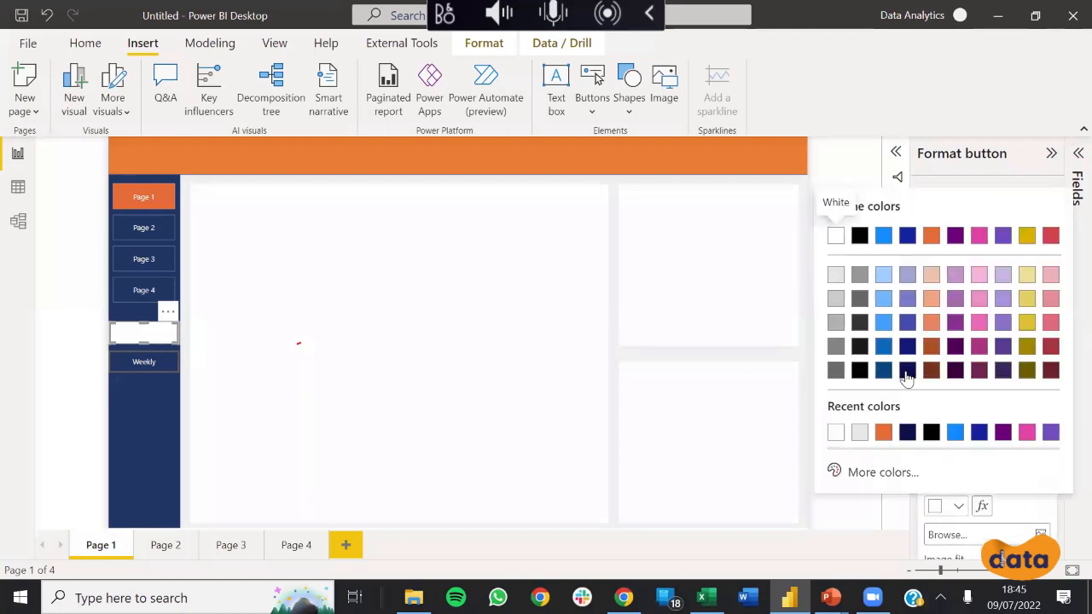
left_click(907, 372)
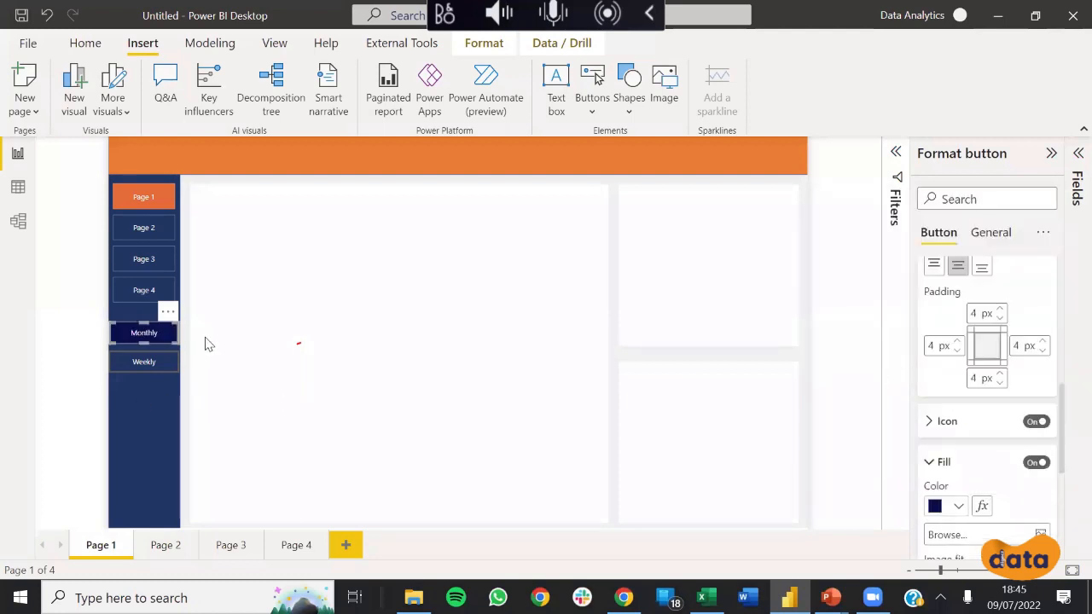
left_click(189, 355)
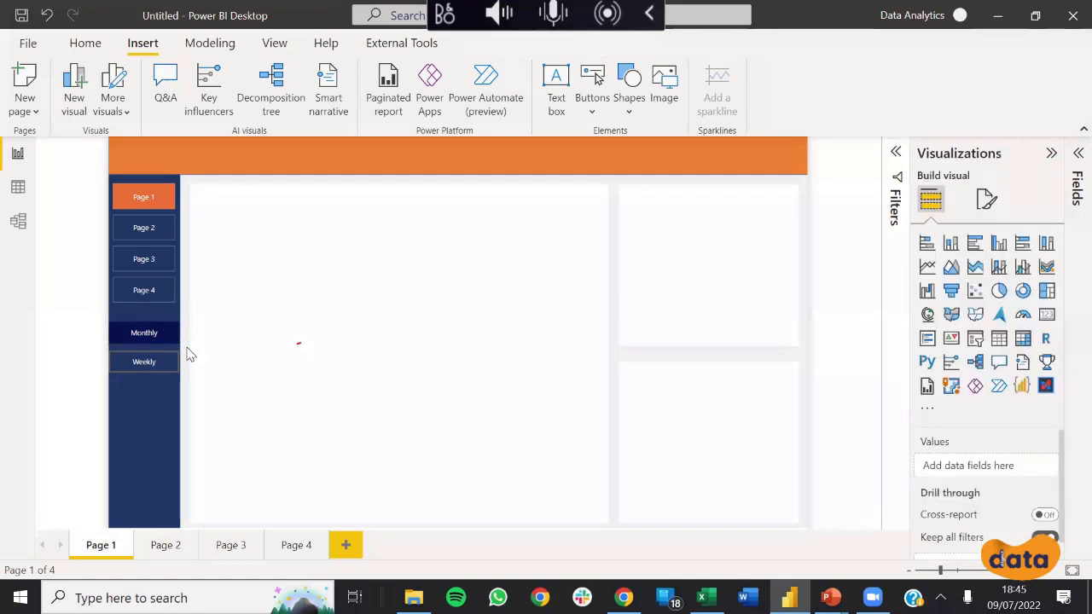
left_click(163, 334)
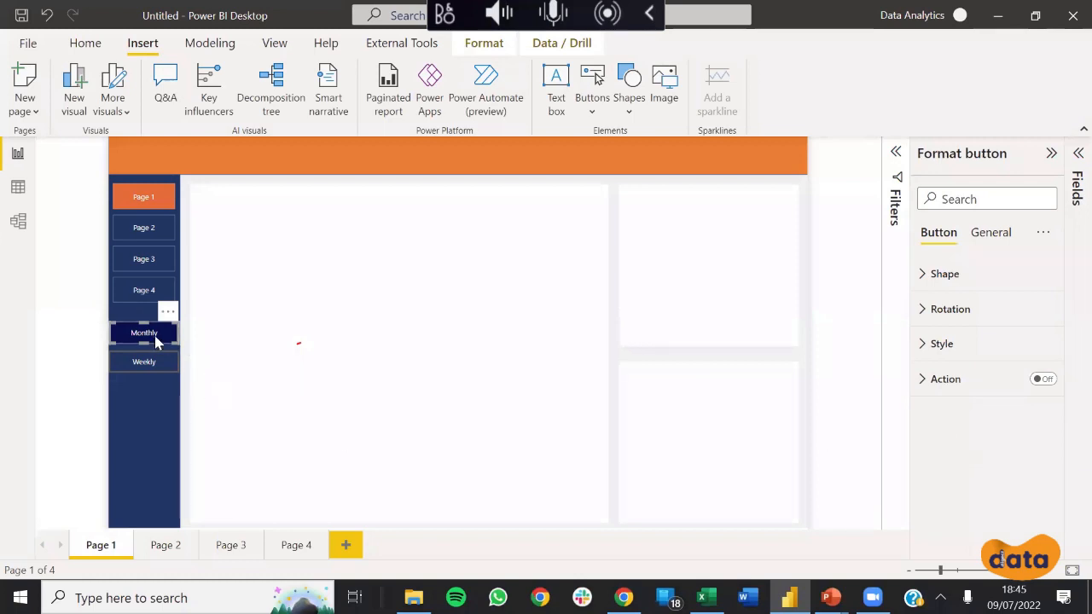
left_click(187, 355)
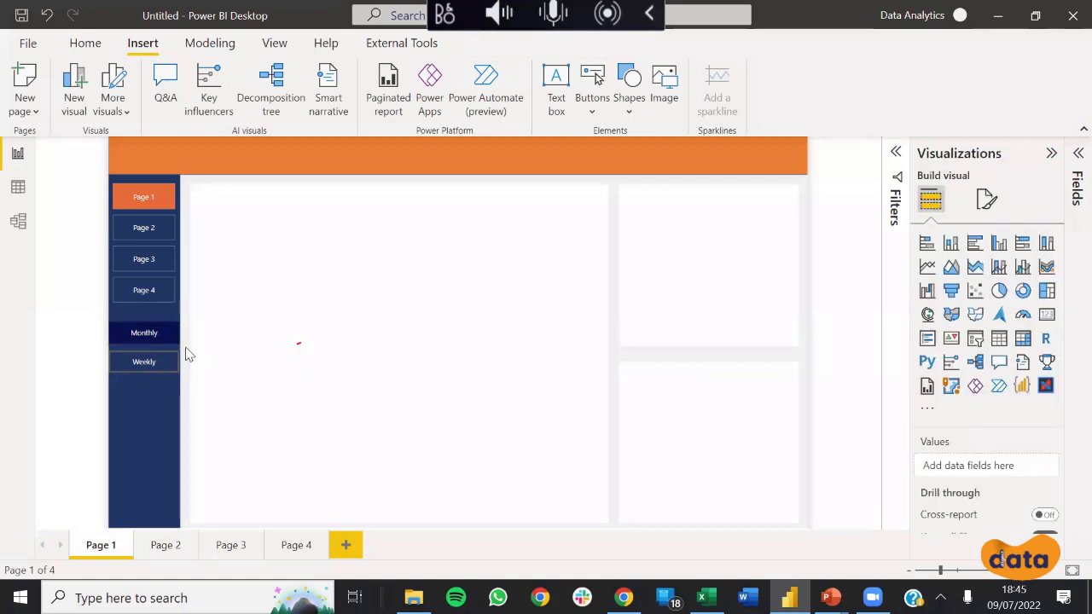
Step: Nudge the Weekly button up slightly so it sits closer to the Monthly button
left_click(145, 369)
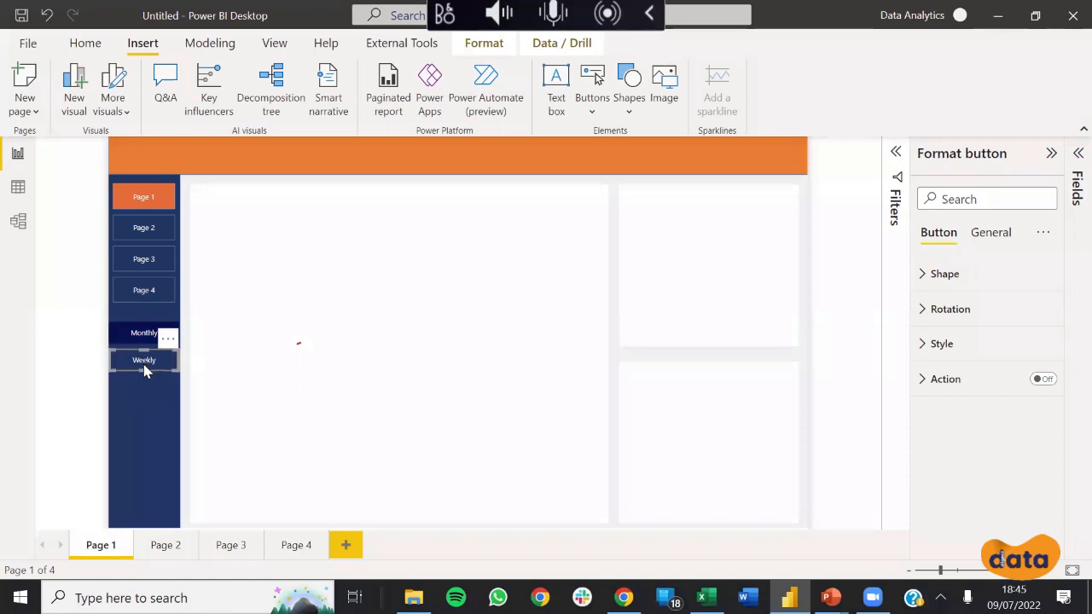
key("Up")
key("Up")
left_click(179, 346)
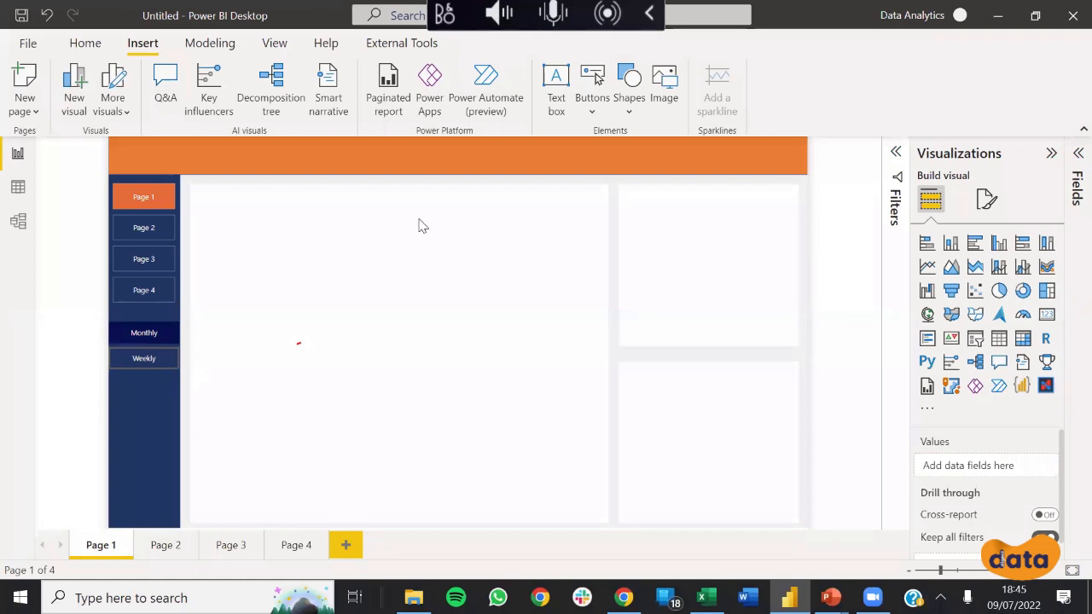
Step: Insert a rectangle and fit it to the sidebar's width, covering the Monthly and Weekly buttons
left_click(632, 109)
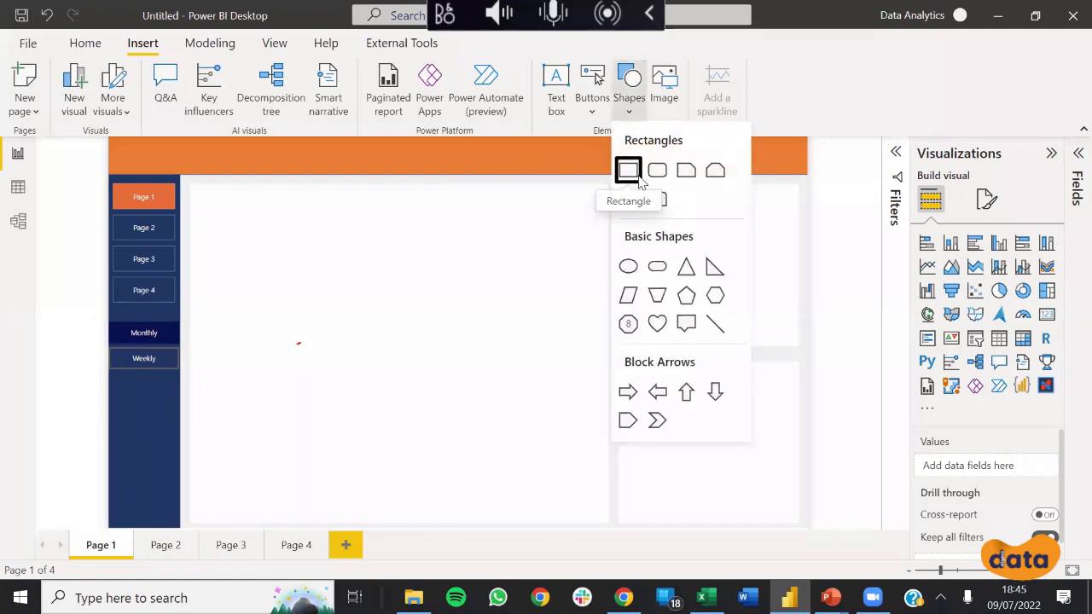
left_click(638, 174)
left_click_drag(285, 436, 201, 401)
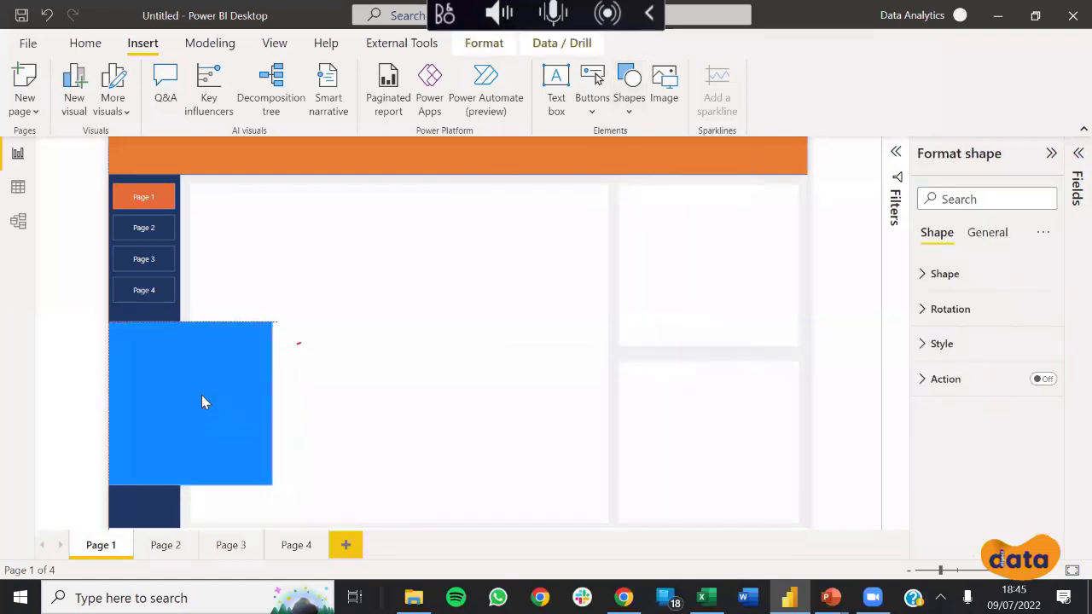
left_click_drag(189, 483, 187, 369)
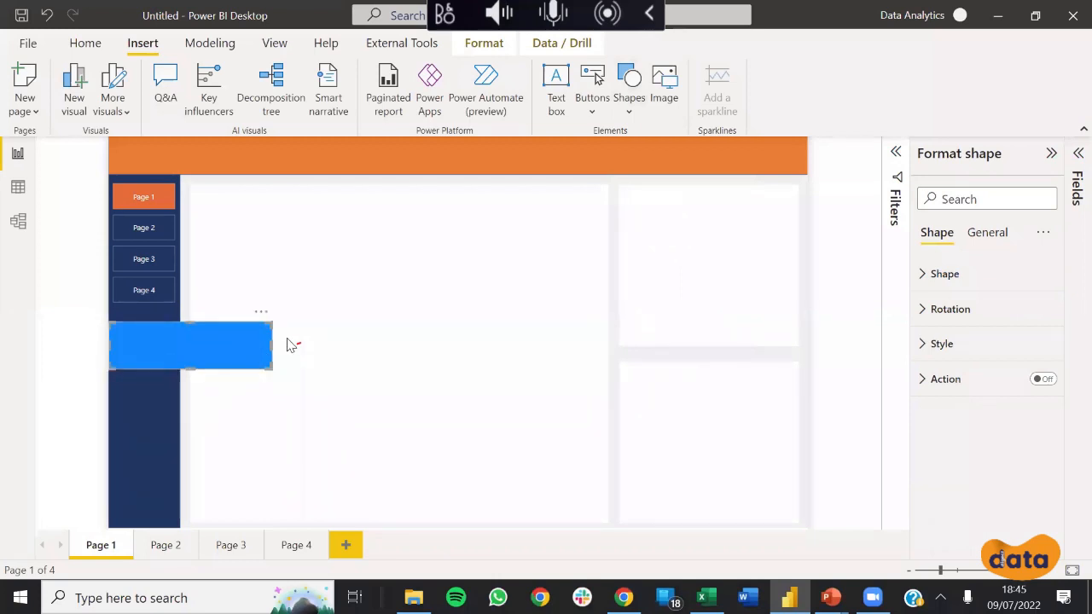
left_click_drag(272, 346, 182, 358)
left_click(290, 421)
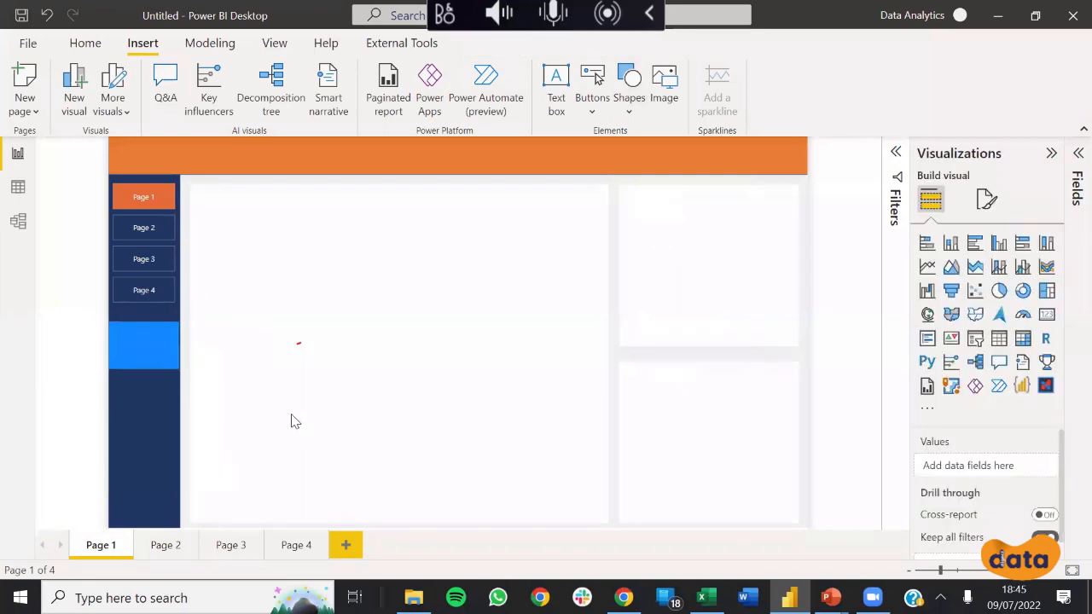
right_click(127, 340)
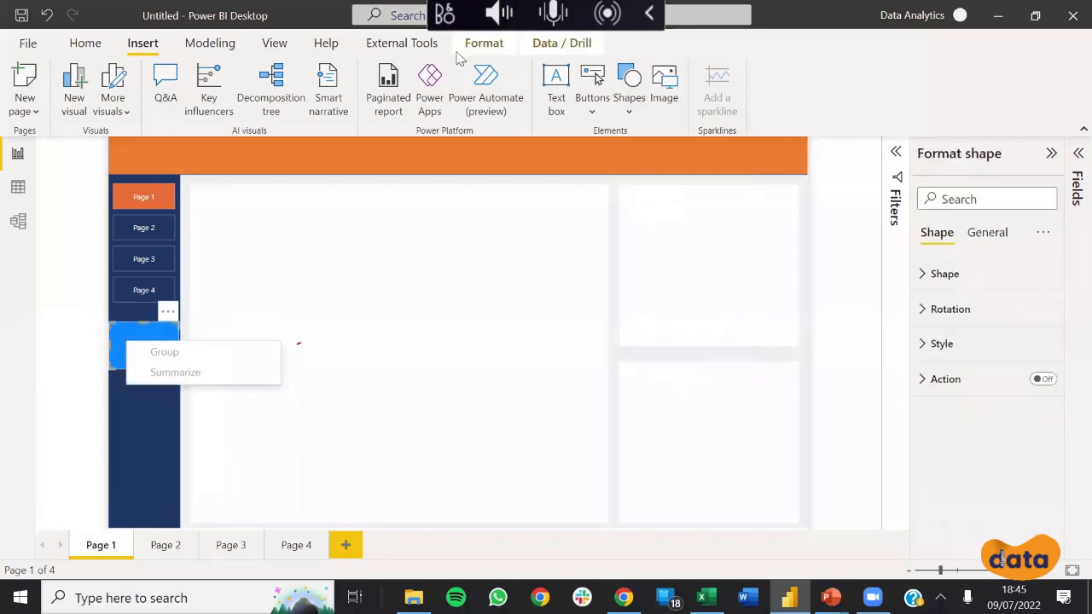
left_click(484, 43)
left_click(301, 111)
left_click(304, 175)
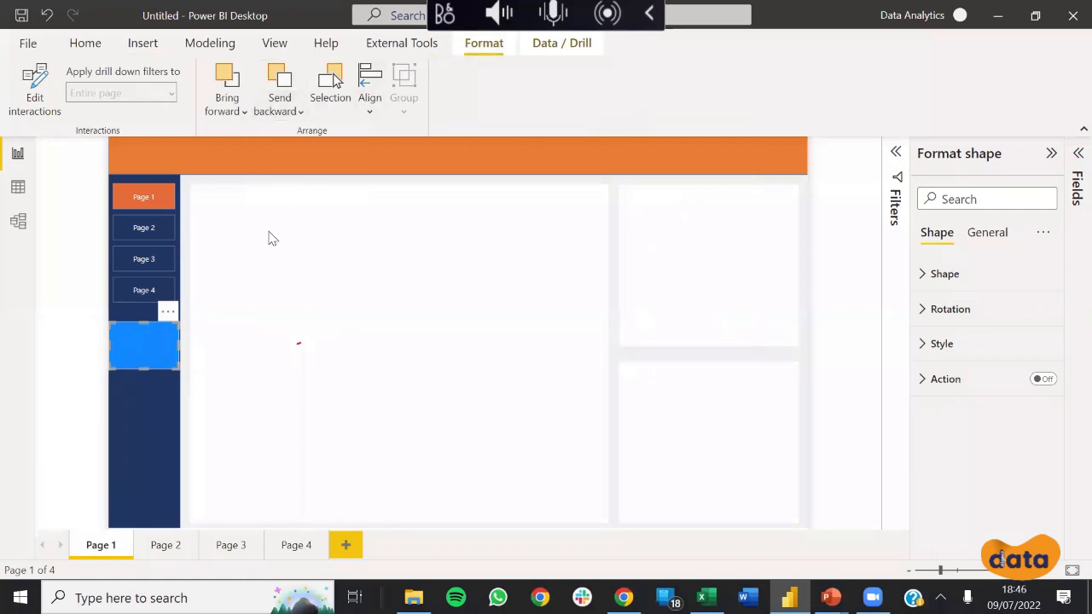
left_click(191, 381)
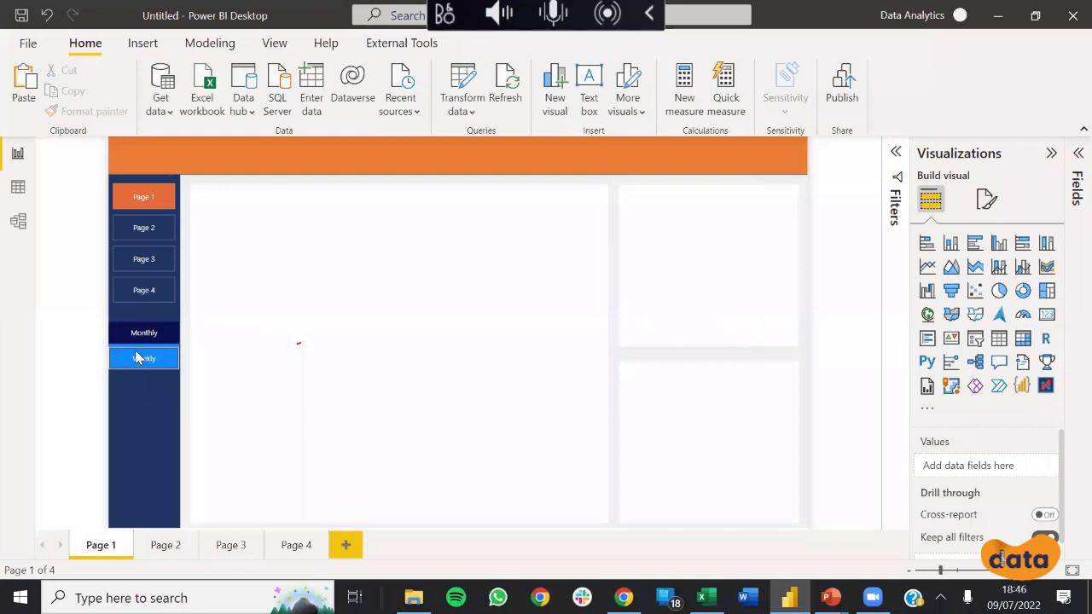
key("ctrl+z")
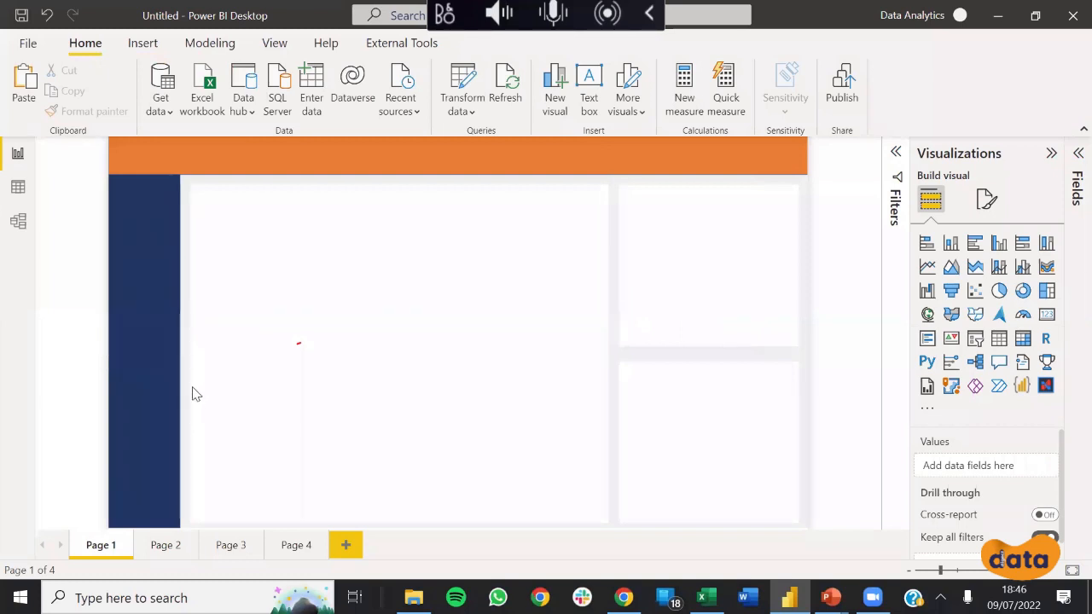
key("ctrl+z")
key("ctrl+z")
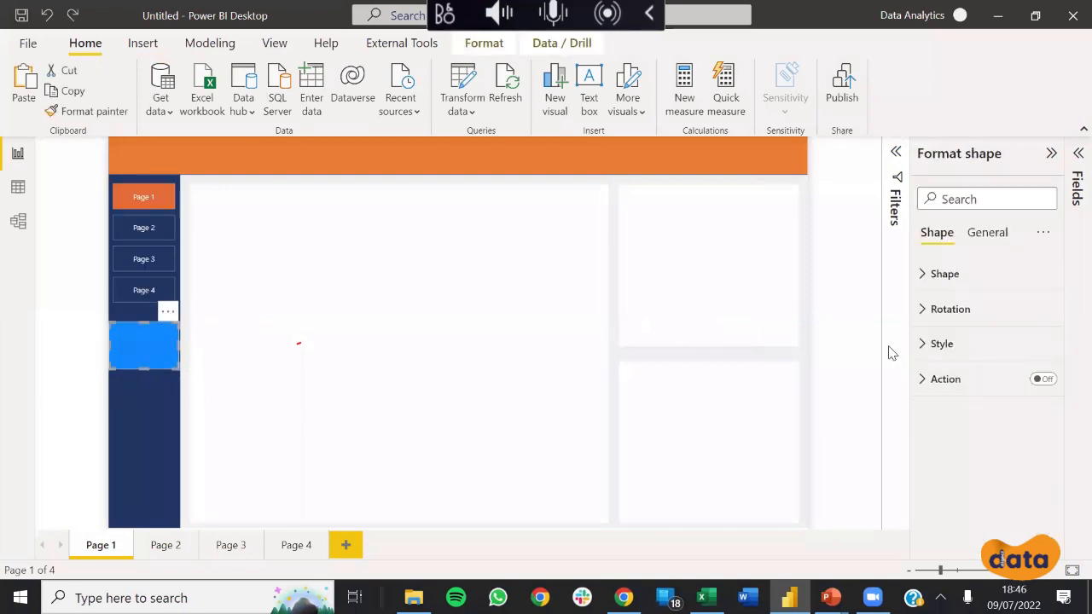
Step: Fill the rectangle over the Monthly and Weekly buttons with the recently used dark navy colour
left_click(939, 344)
scroll(964, 392, "down", 2)
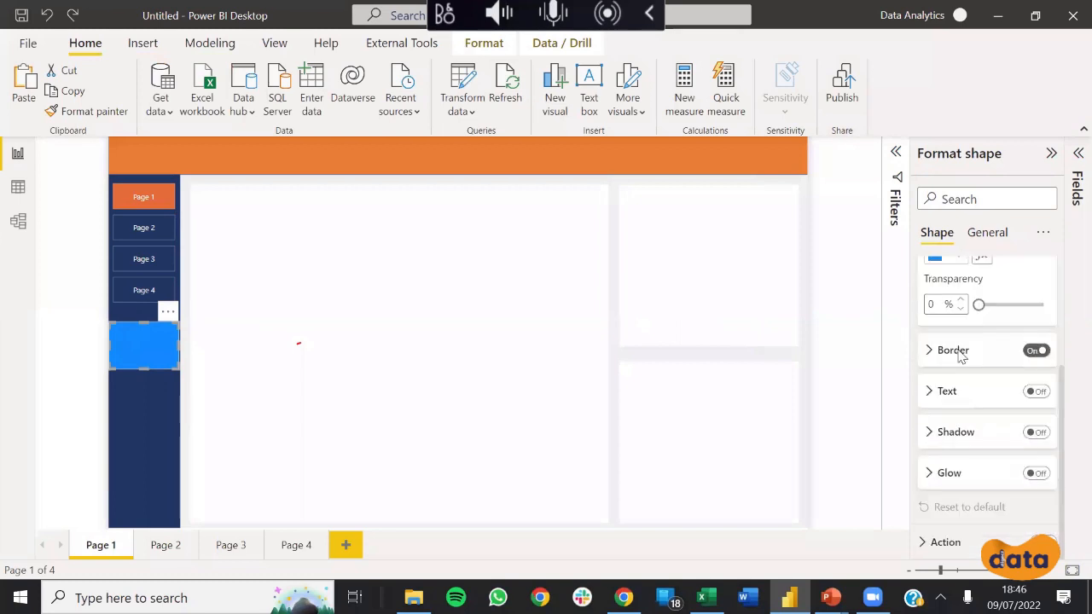
scroll(958, 354, "up", 1)
left_click(936, 314)
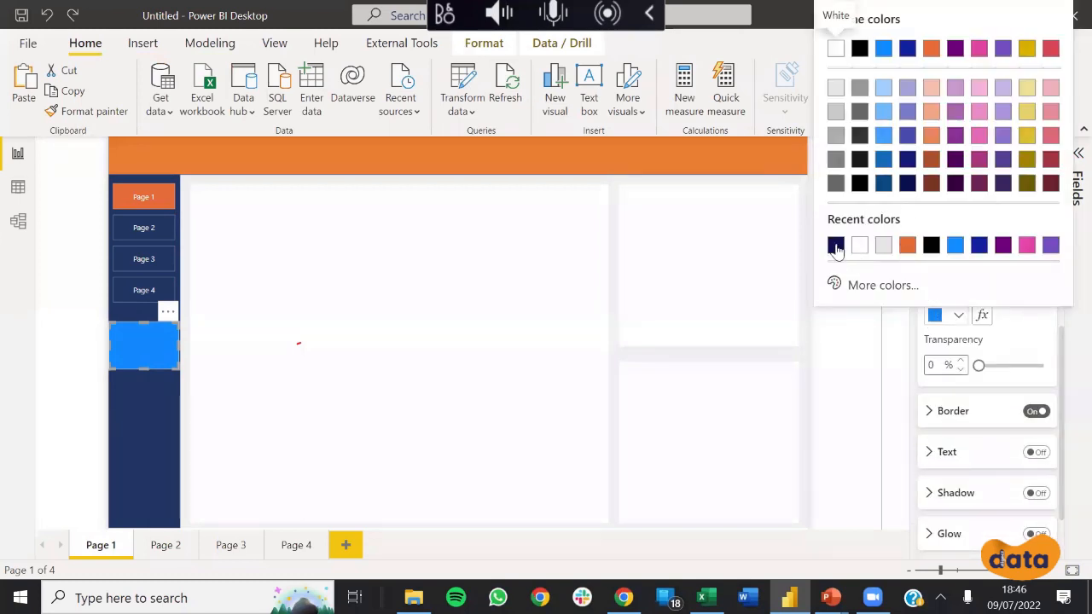
left_click(837, 247)
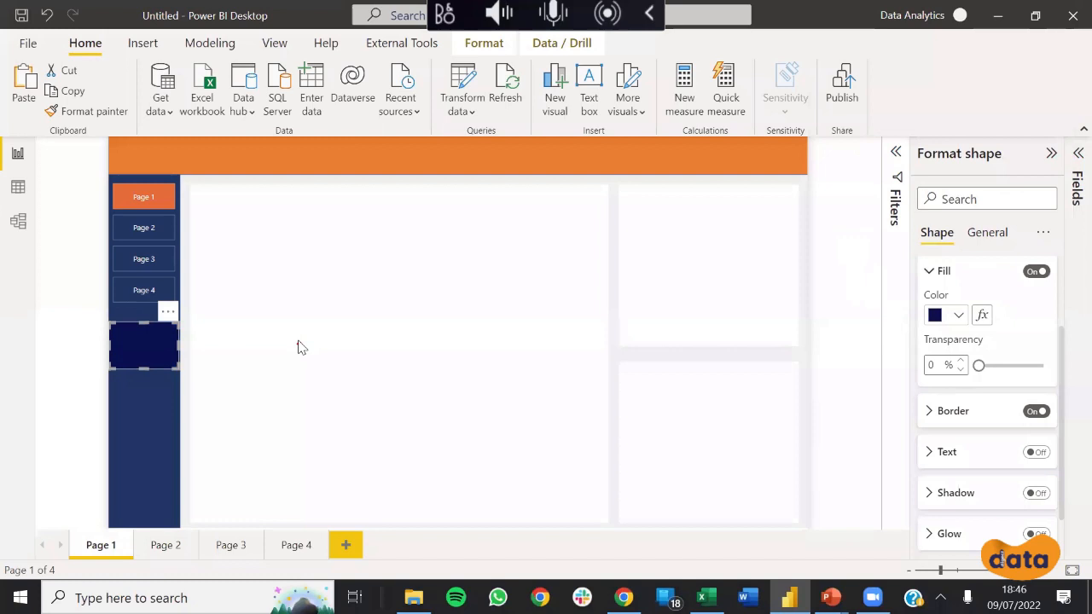
Step: Send the dark navy rectangle to the back, behind the Monthly and Weekly buttons
right_click(152, 345)
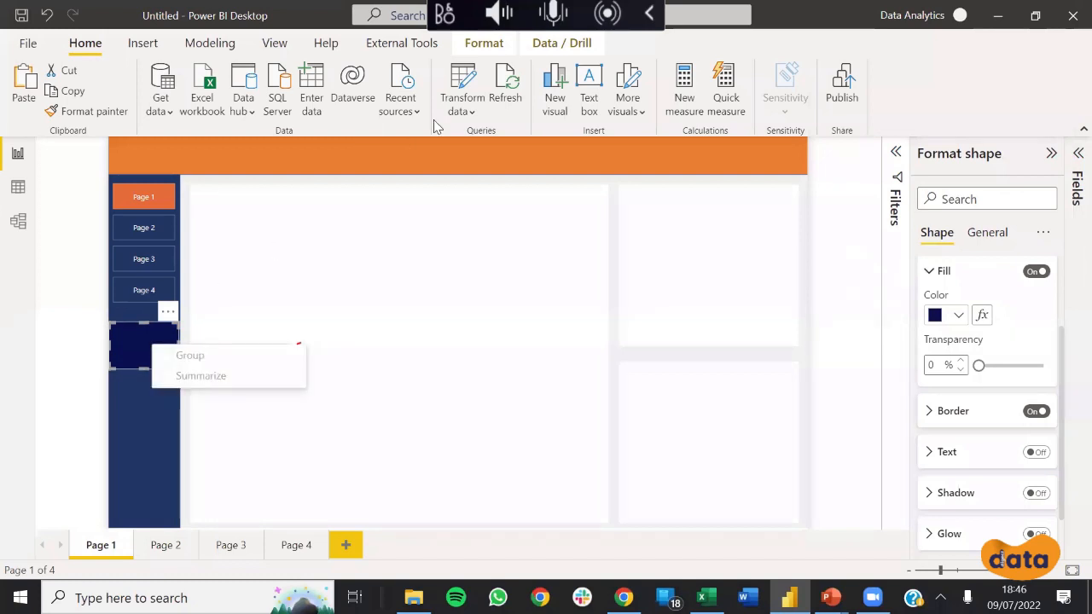
left_click(484, 43)
left_click(370, 96)
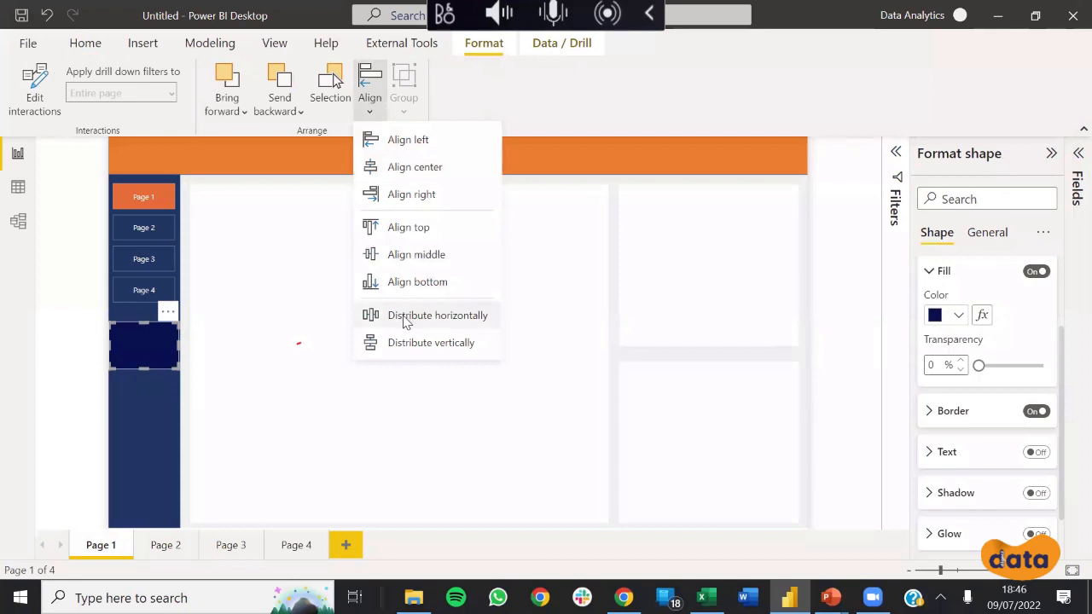
left_click(290, 110)
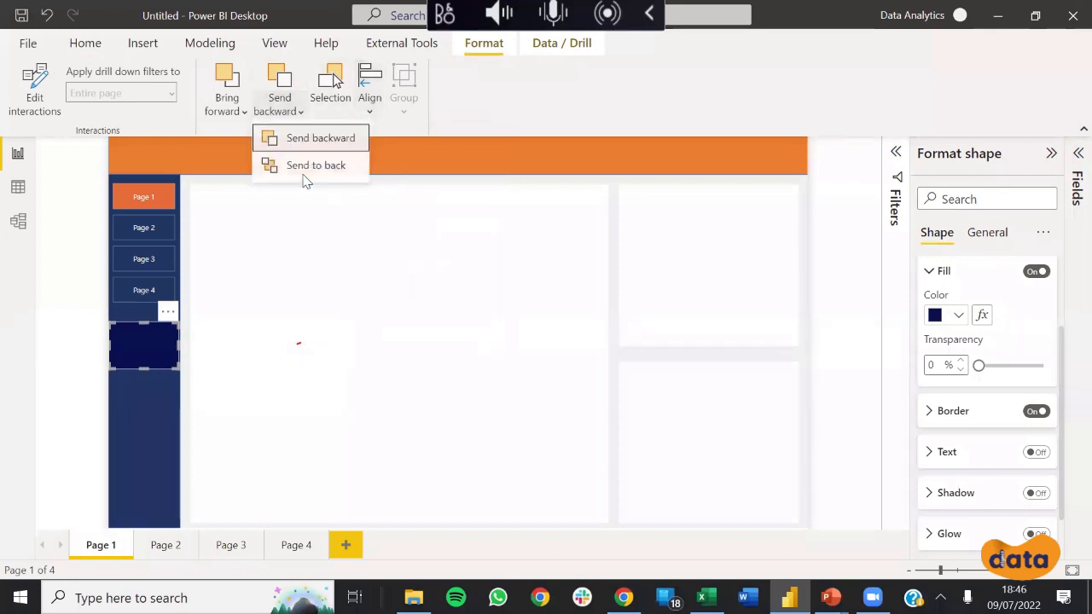
left_click(306, 168)
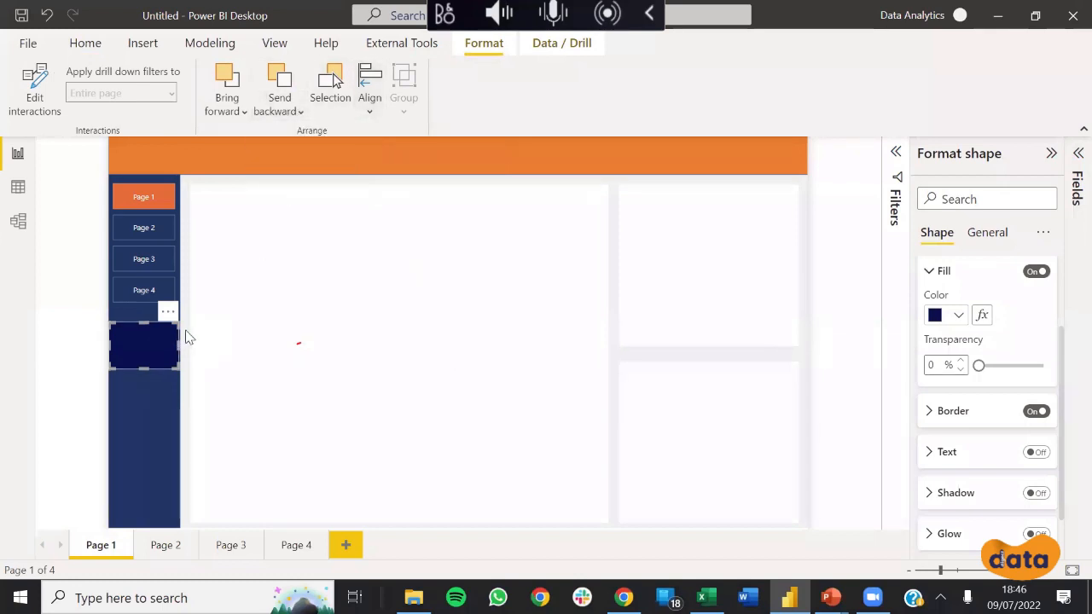
left_click(188, 337)
Step: Change the Monthly button's fill to the recently used light grey, keeping its transparency at 0%
left_click(144, 345)
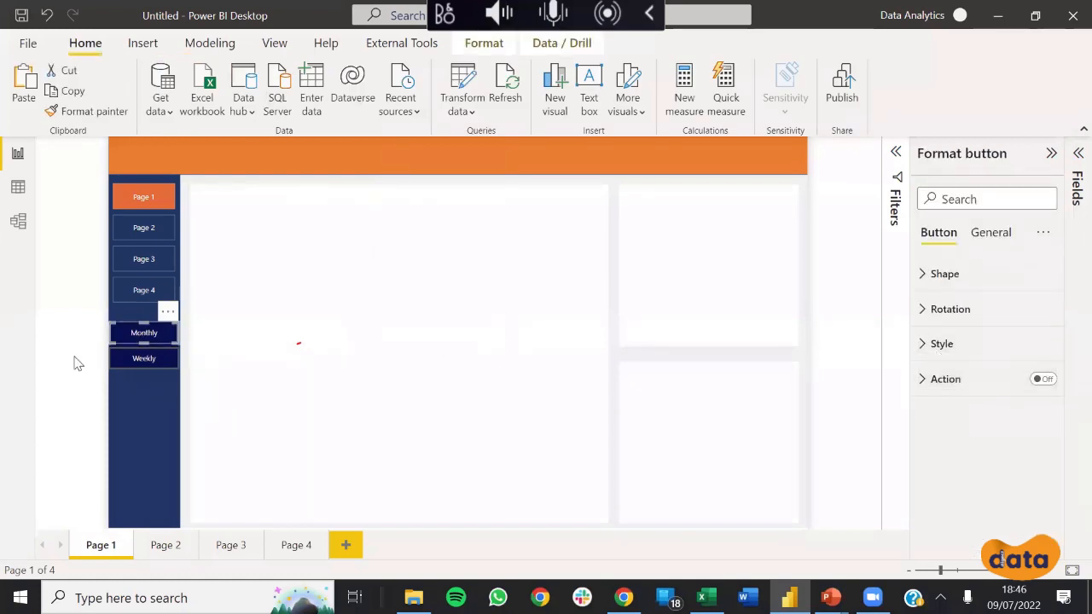
left_click(949, 346)
scroll(1019, 419, "down", 5)
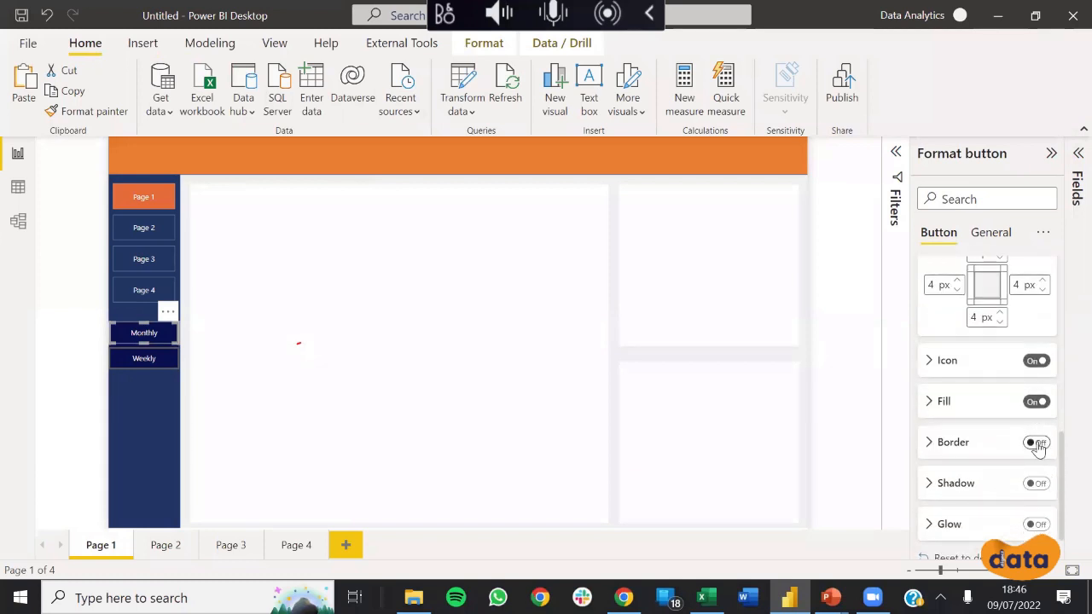
scroll(994, 409, "down", 1)
left_click(939, 353)
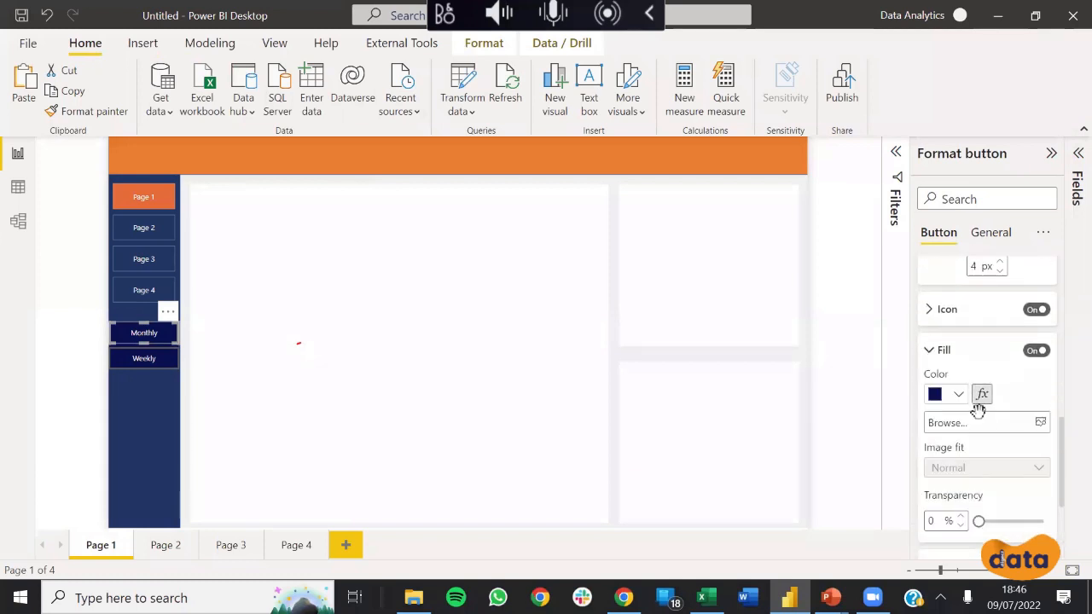
scroll(1015, 426, "down", 2)
left_click_drag(1014, 401, 976, 399)
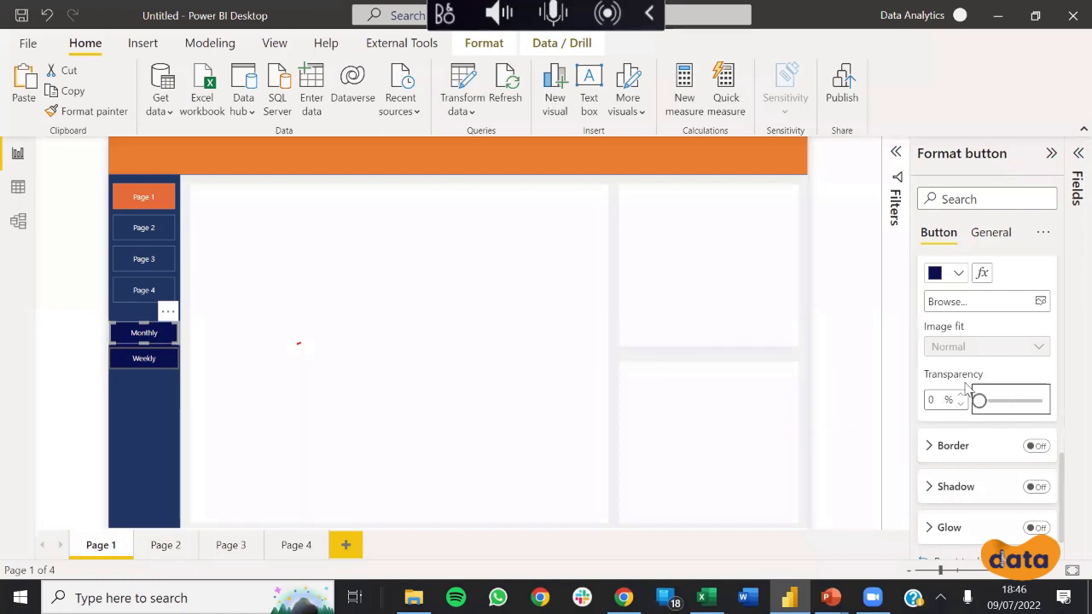
scroll(947, 375, "up", 2)
left_click(935, 397)
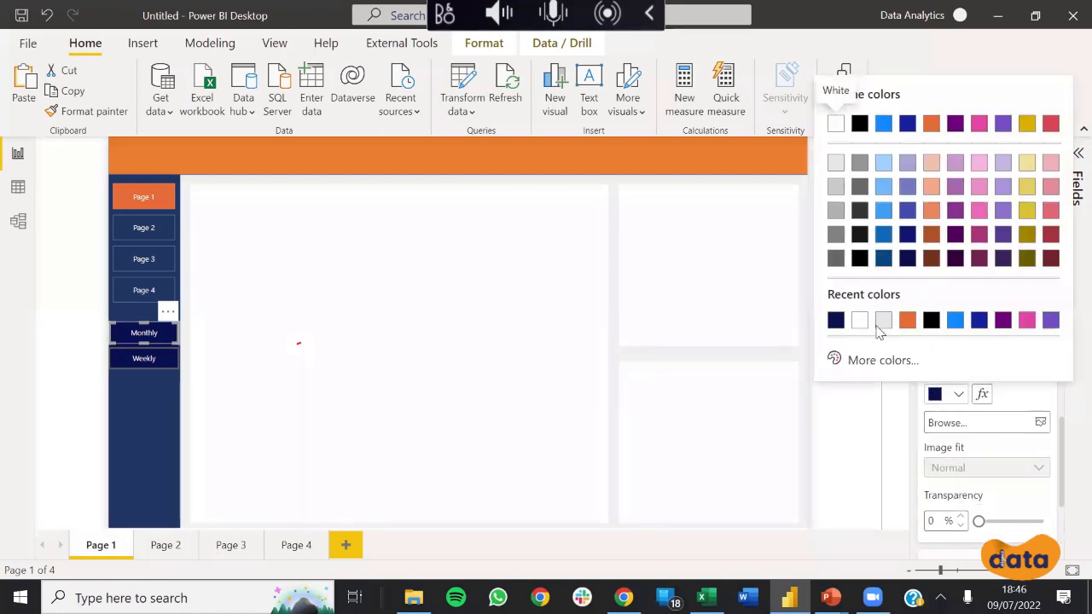
left_click(880, 320)
left_click(939, 396)
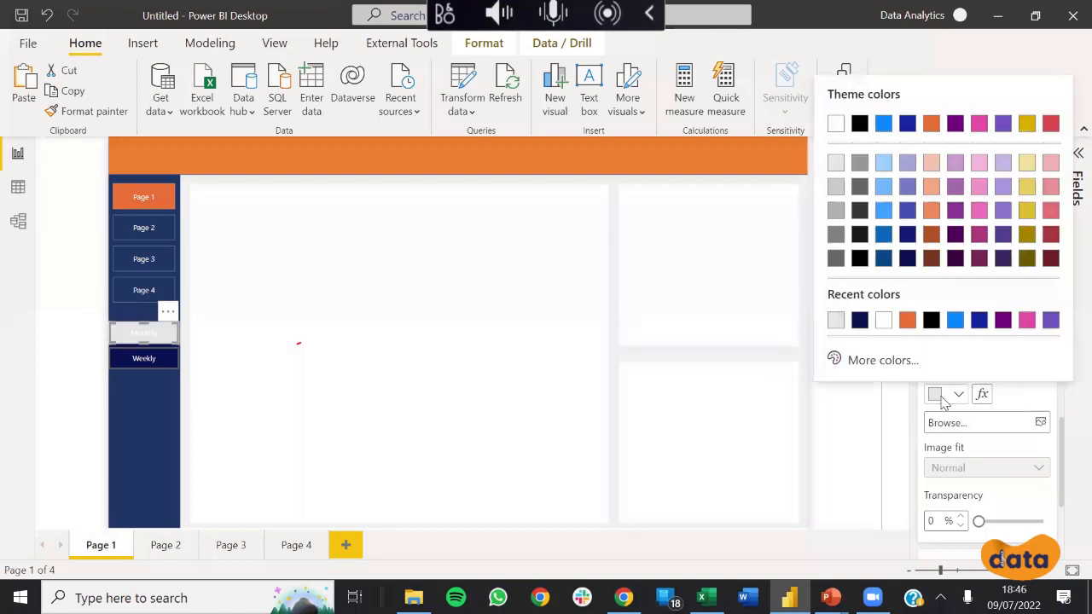
left_click(1007, 434)
Step: Set the Monthly button's font colour to dark navy
scroll(985, 361, "up", 8)
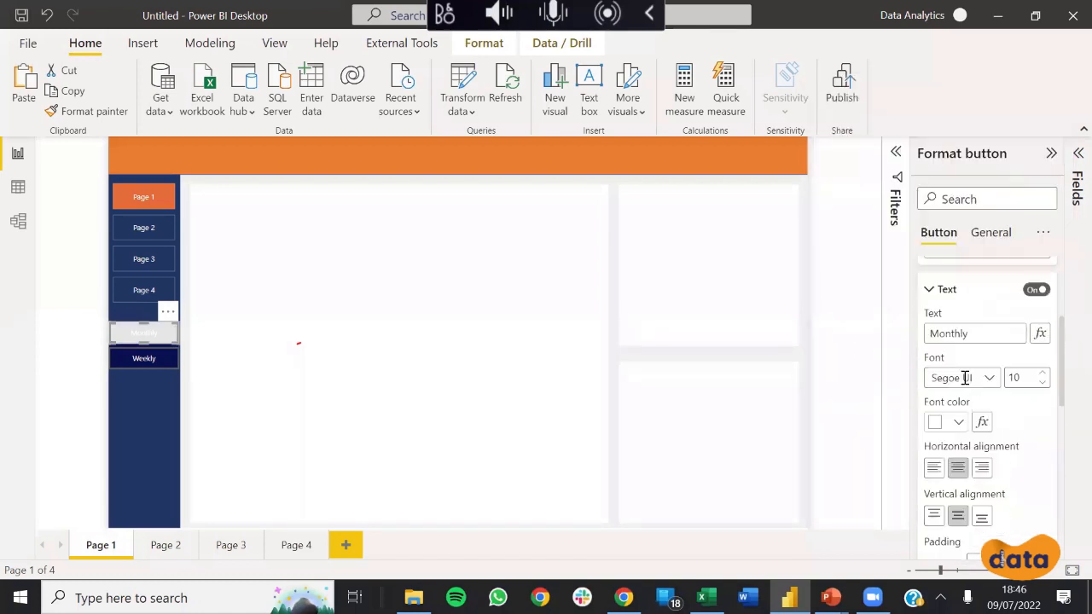
scroll(953, 378, "down", 3)
left_click(936, 424)
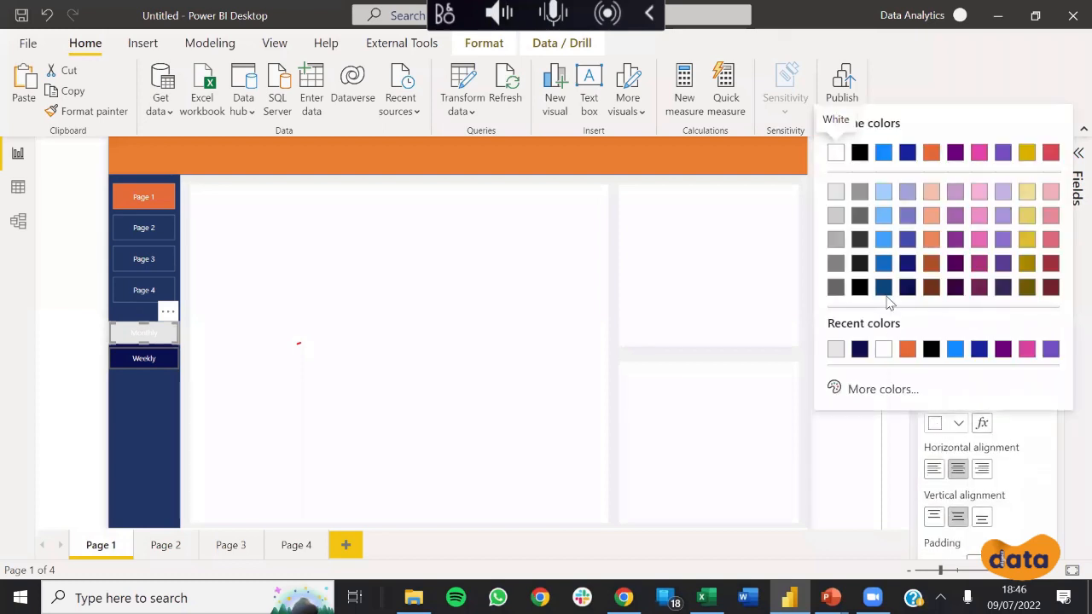
left_click(859, 349)
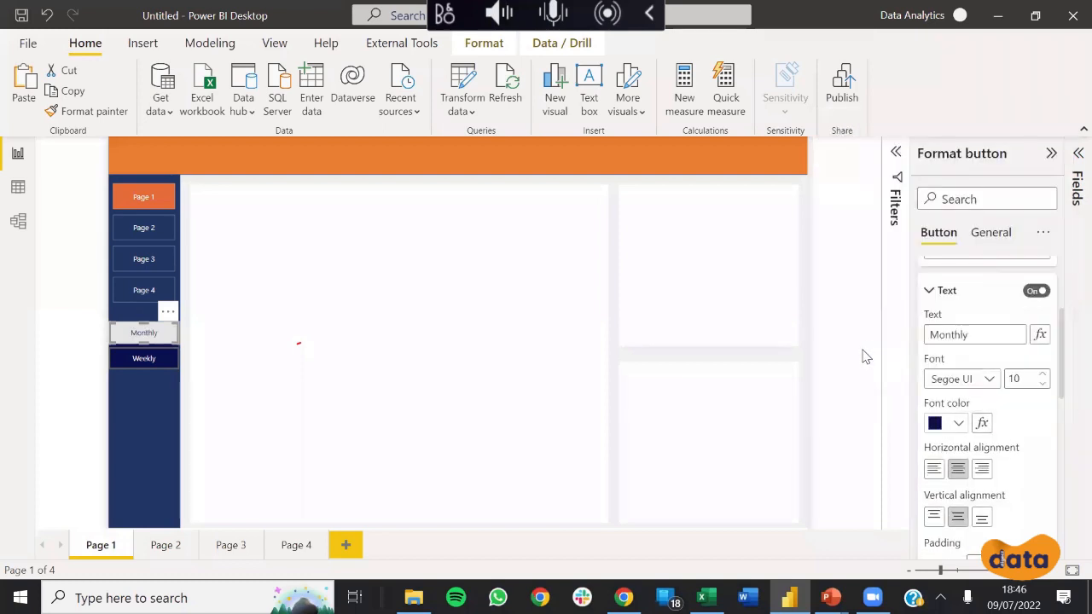
left_click(186, 344)
Step: Widen the Monthly button past the sidebar's edge to a width of about 141
left_click(175, 336)
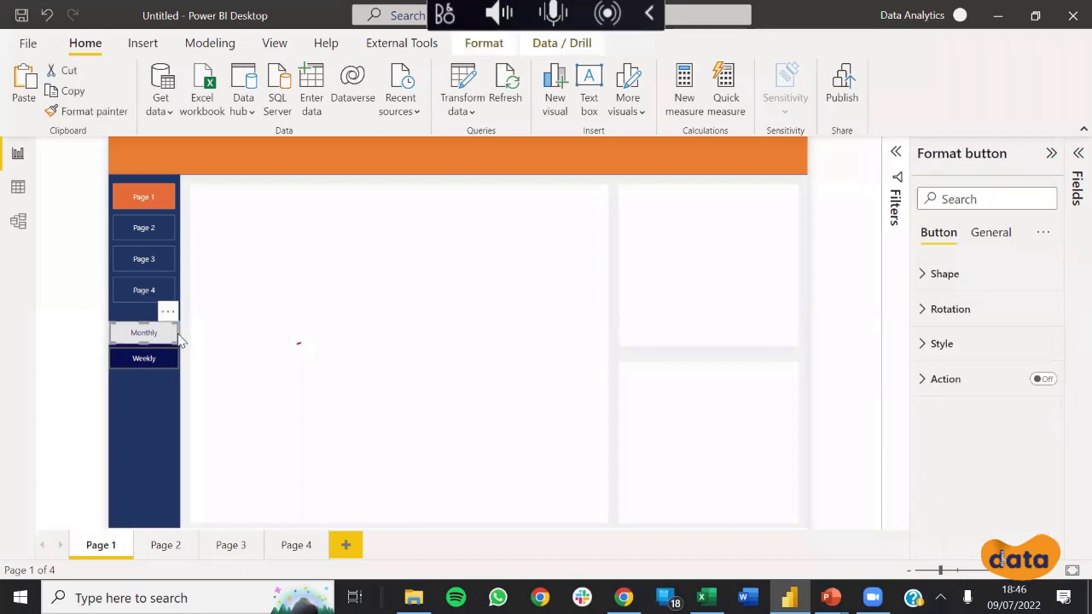
left_click_drag(183, 330, 187, 340)
left_click(184, 334)
left_click(187, 375)
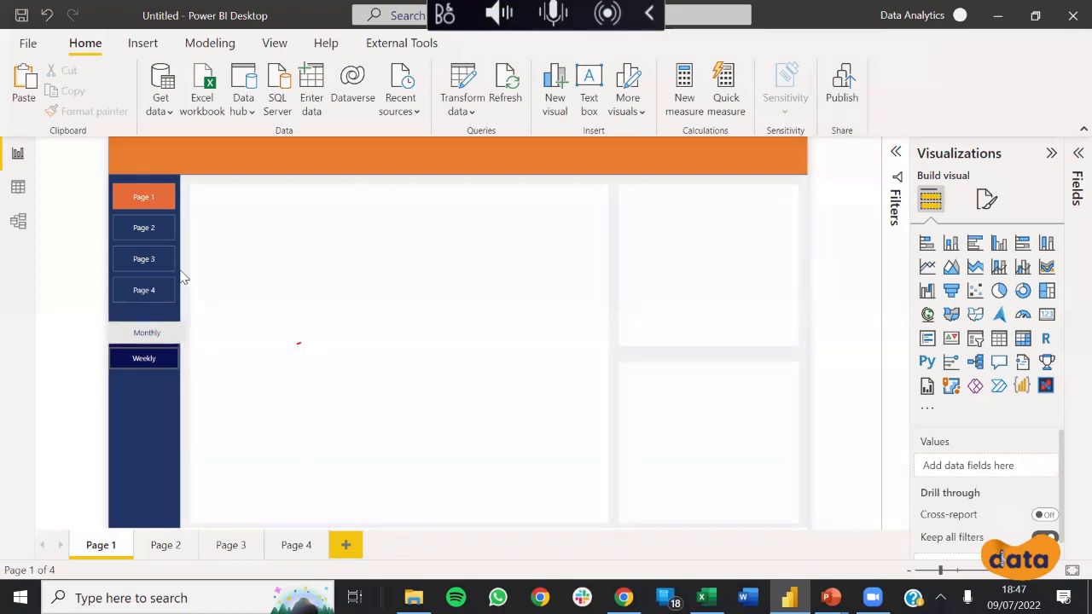
Step: Set the Monthly button's width to 133 in its size properties so it meets the sidebar's edge
left_click(181, 332)
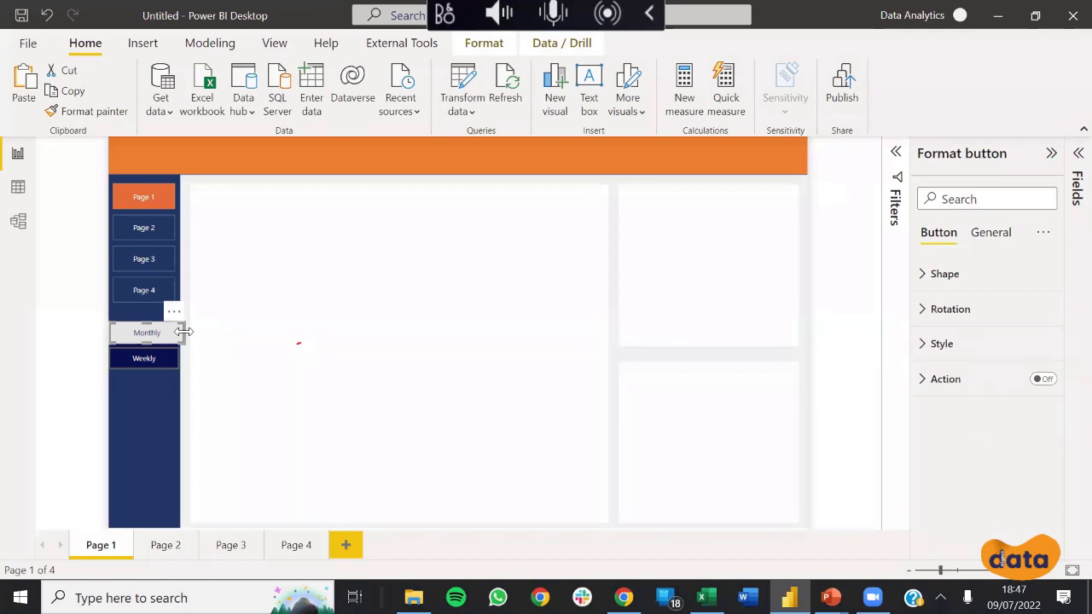
left_click(990, 234)
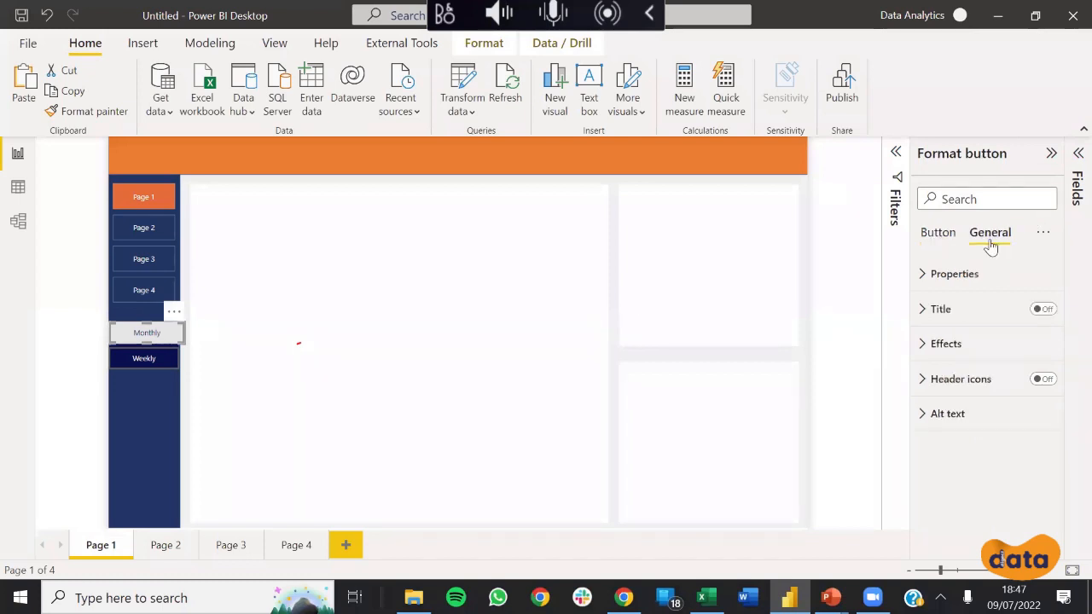
left_click(943, 280)
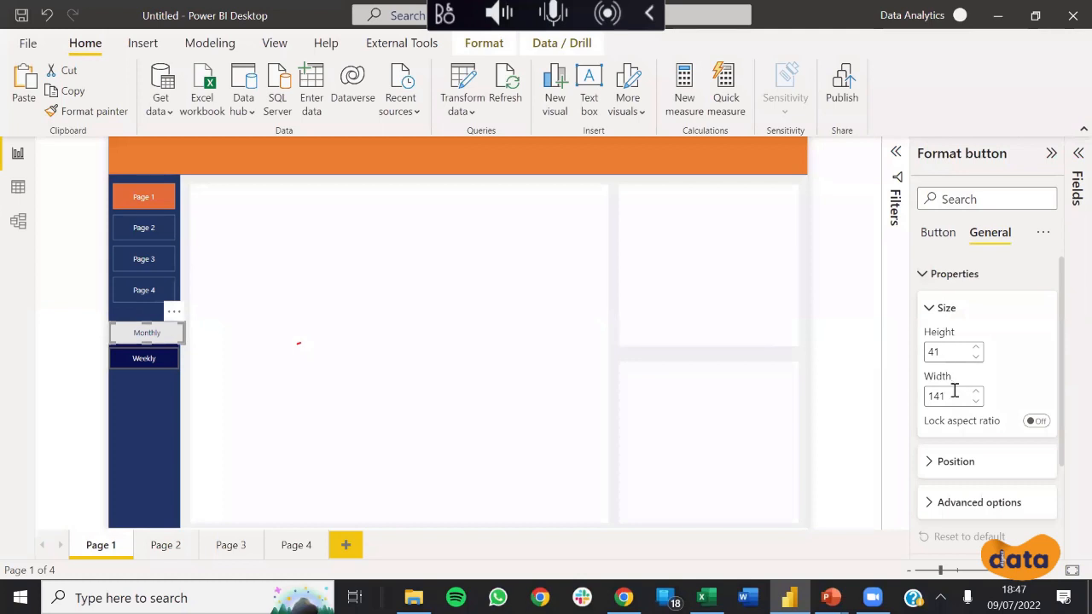
key("BackSpace")
key("BackSpace")
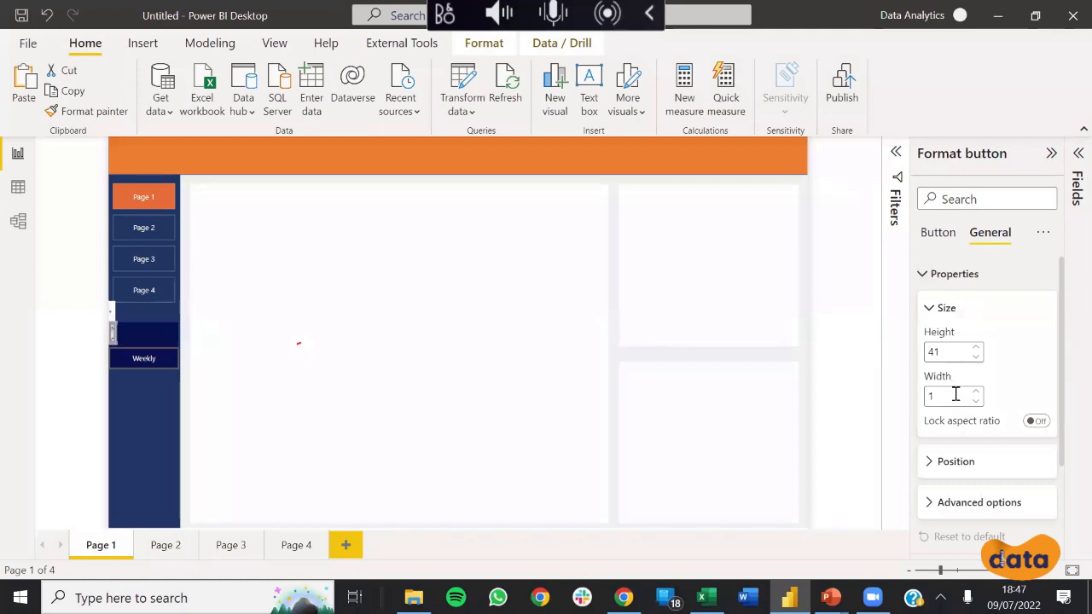
type("39")
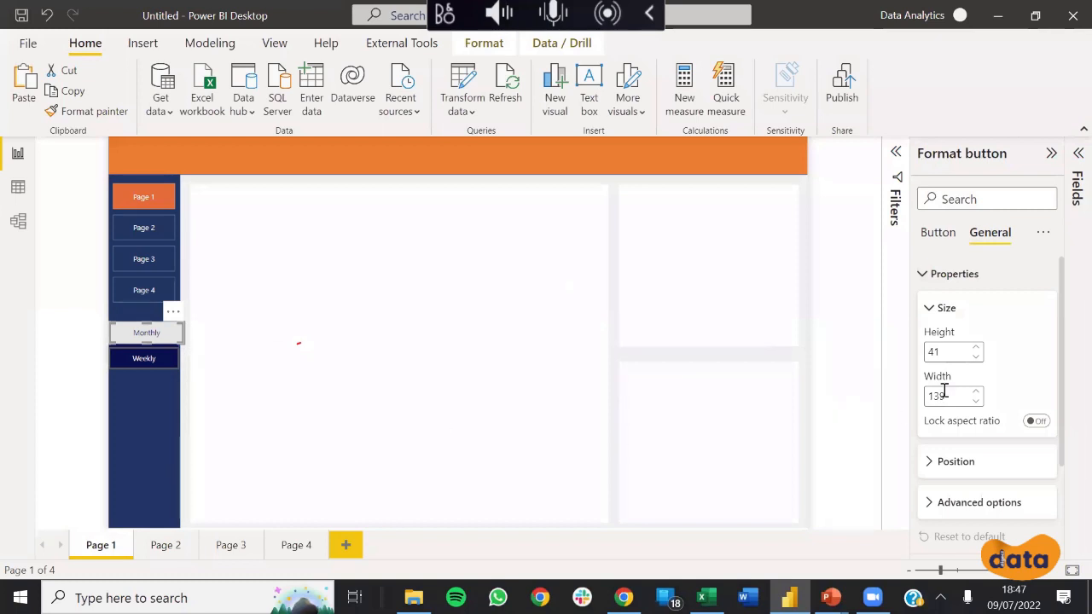
left_click(977, 401)
left_click(977, 401)
left_click(977, 401)
left_click(977, 401)
left_click(977, 401)
left_click(977, 401)
left_click(977, 401)
left_click(977, 401)
left_click(976, 392)
left_click(977, 392)
left_click(976, 392)
left_click(976, 402)
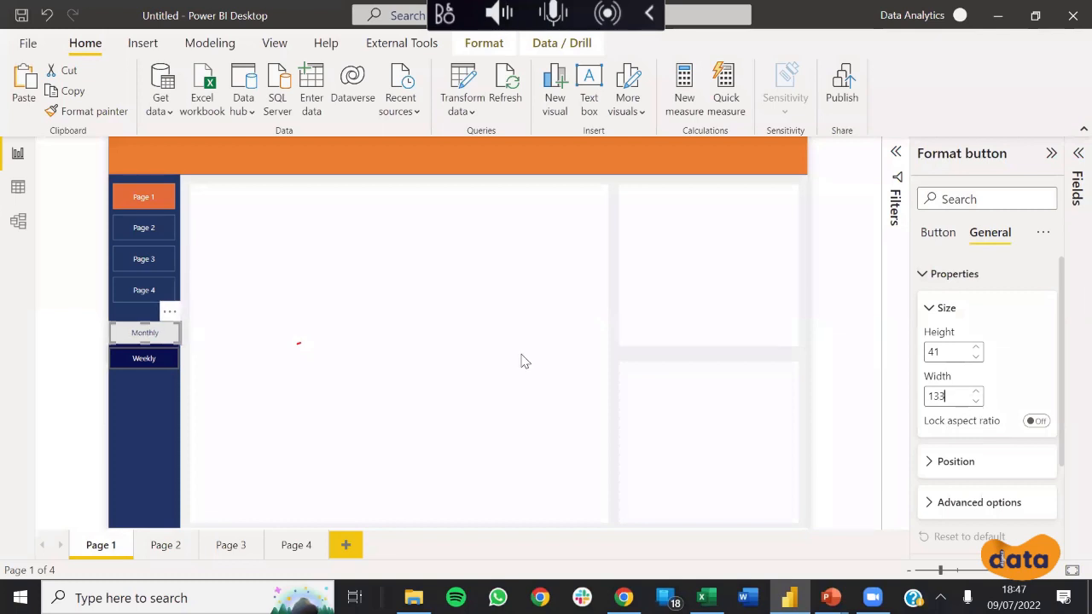
left_click(192, 360)
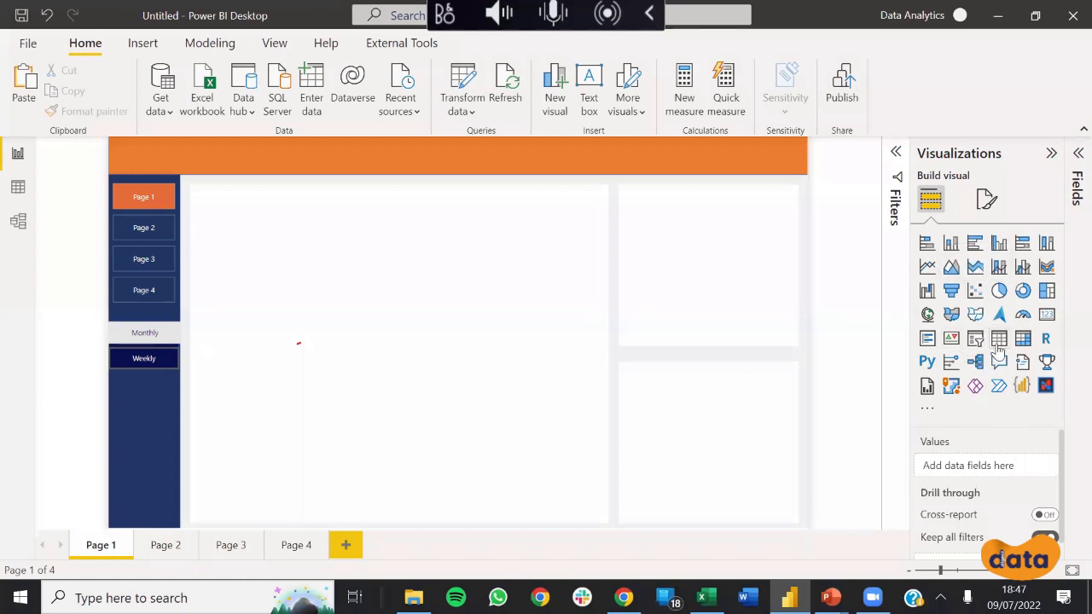
Step: Add a stacked bar chart to the large white panel and size it to fill that panel
left_click_drag(927, 243, 274, 283)
left_click_drag(606, 550, 600, 516)
left_click_drag(488, 342, 474, 330)
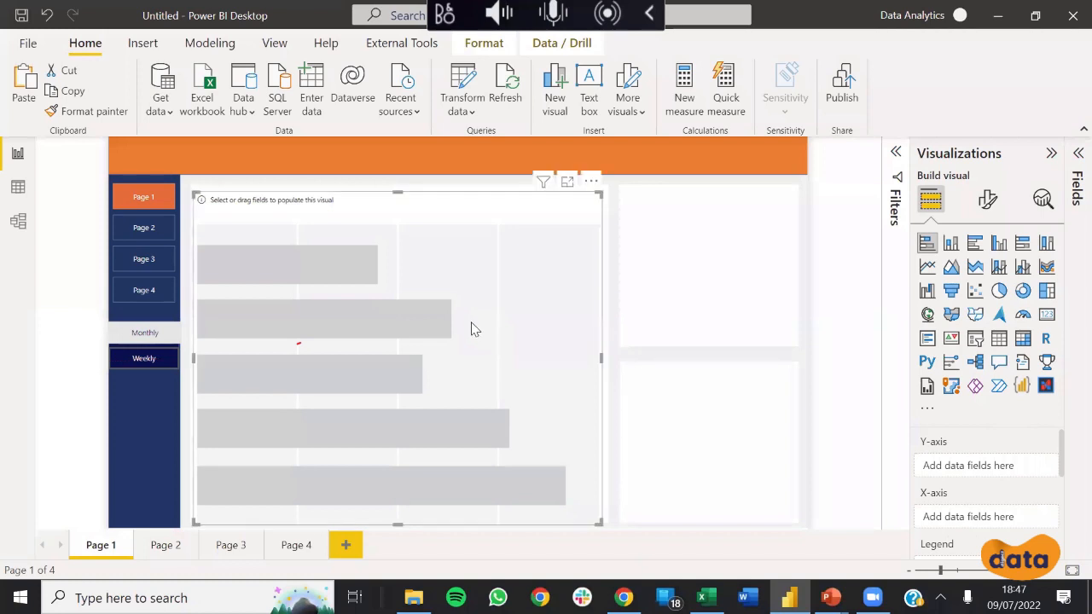
Step: Duplicate the large stacked bar chart and shrink the copy to fit the upper small white panel
key("ctrl+c")
key("ctrl+v")
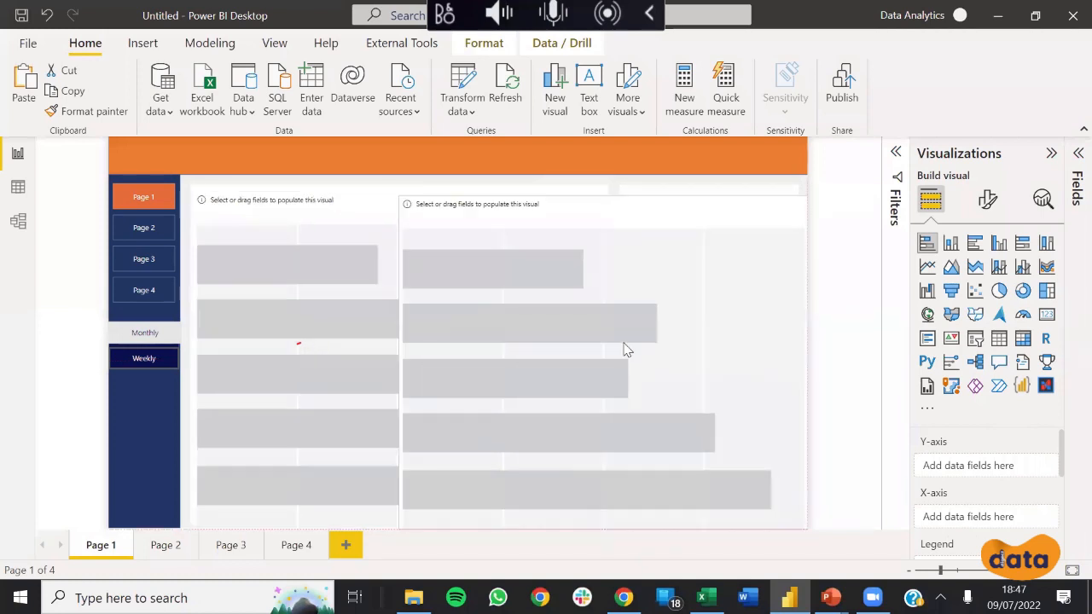
left_click_drag(526, 293, 603, 332)
left_click_drag(693, 419, 701, 293)
left_click_drag(623, 230, 683, 263)
left_click_drag(777, 333, 791, 341)
Step: Paste another copy of the small bar chart and position it in the lower small white panel
key("ctrl+v")
left_click_drag(716, 237, 708, 422)
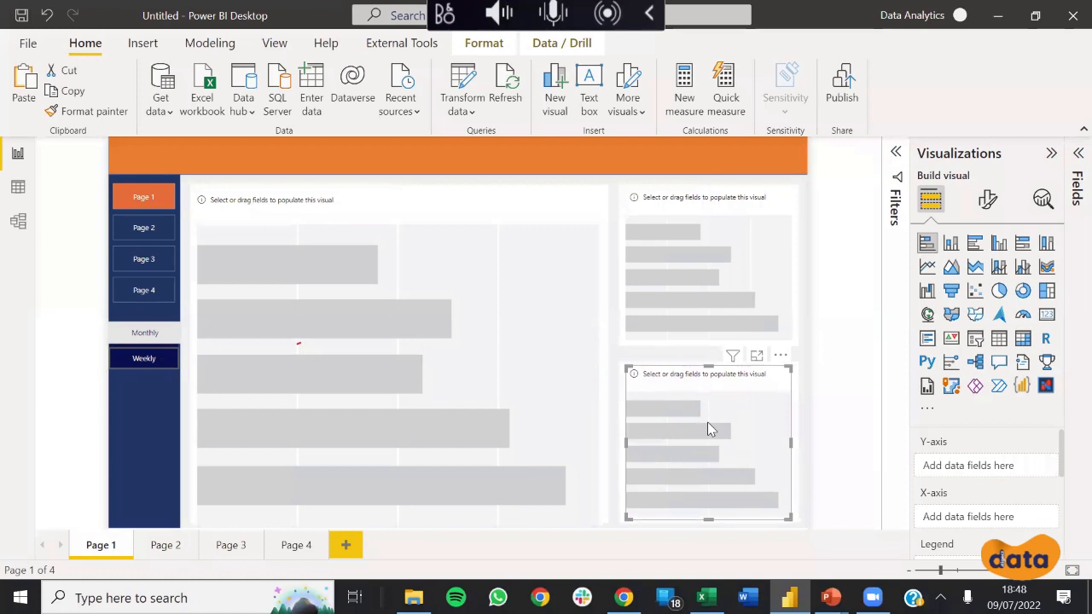
left_click(628, 359)
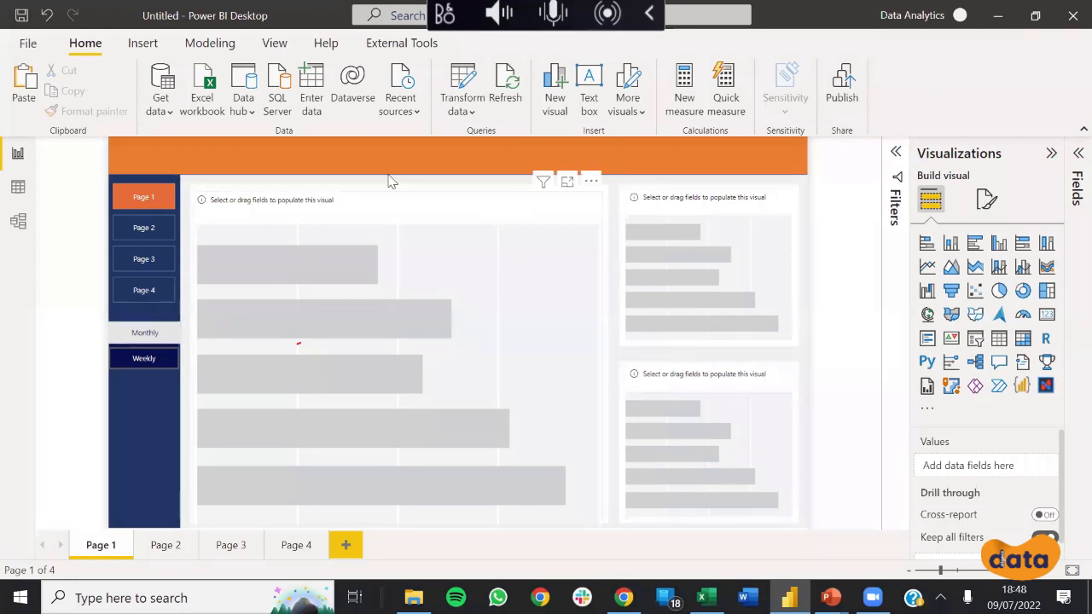
Step: Select all three bar charts together and show the Selection and Bookmarks panes
left_click(475, 227)
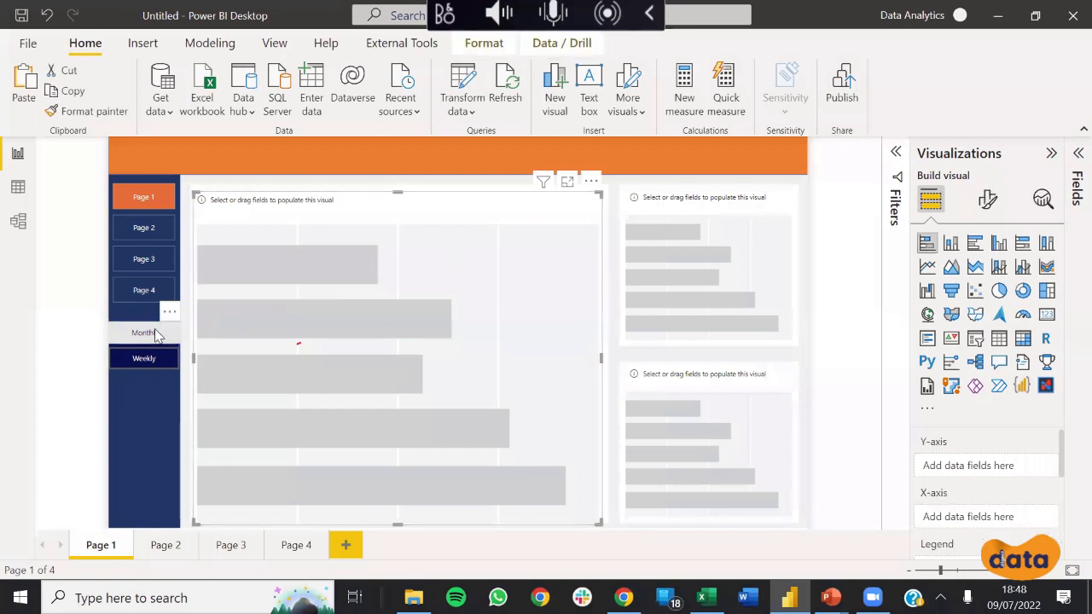
left_click(684, 211, "ctrl")
left_click(683, 475, "ctrl")
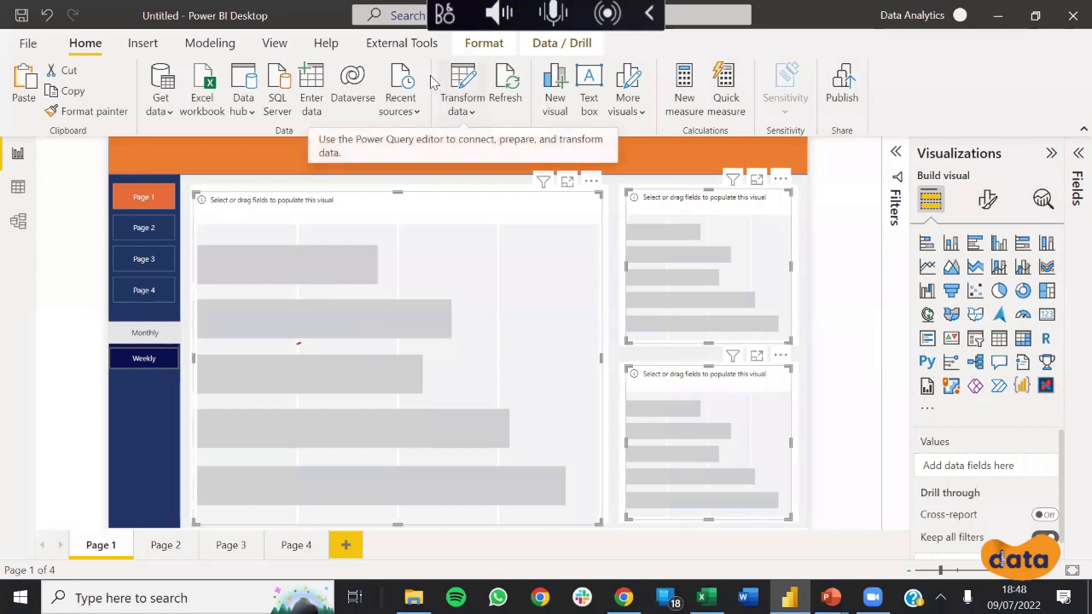
left_click(277, 42)
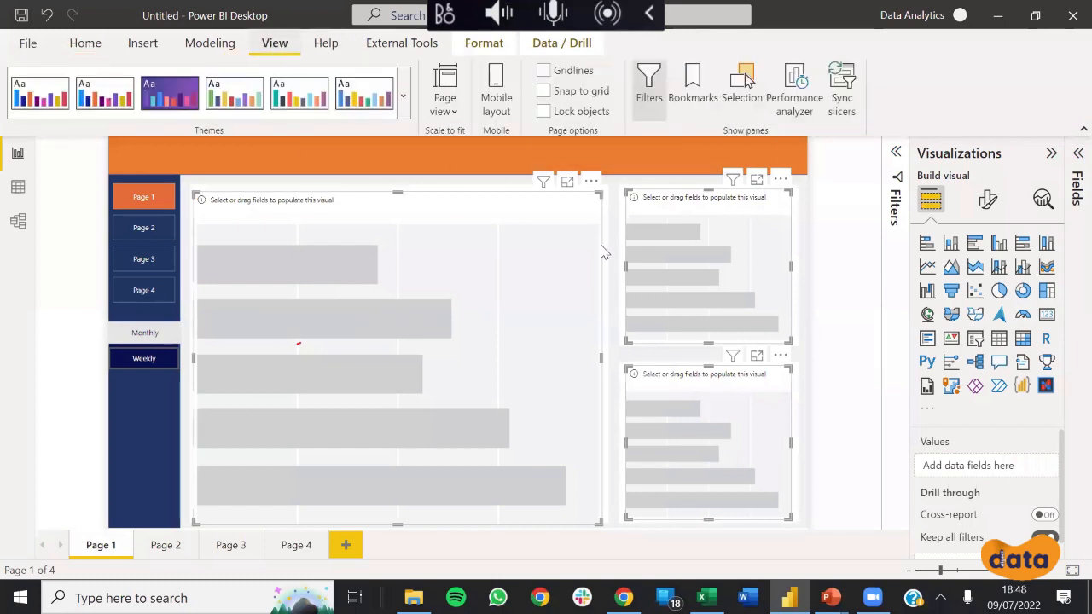
left_click(742, 85)
left_click(693, 85)
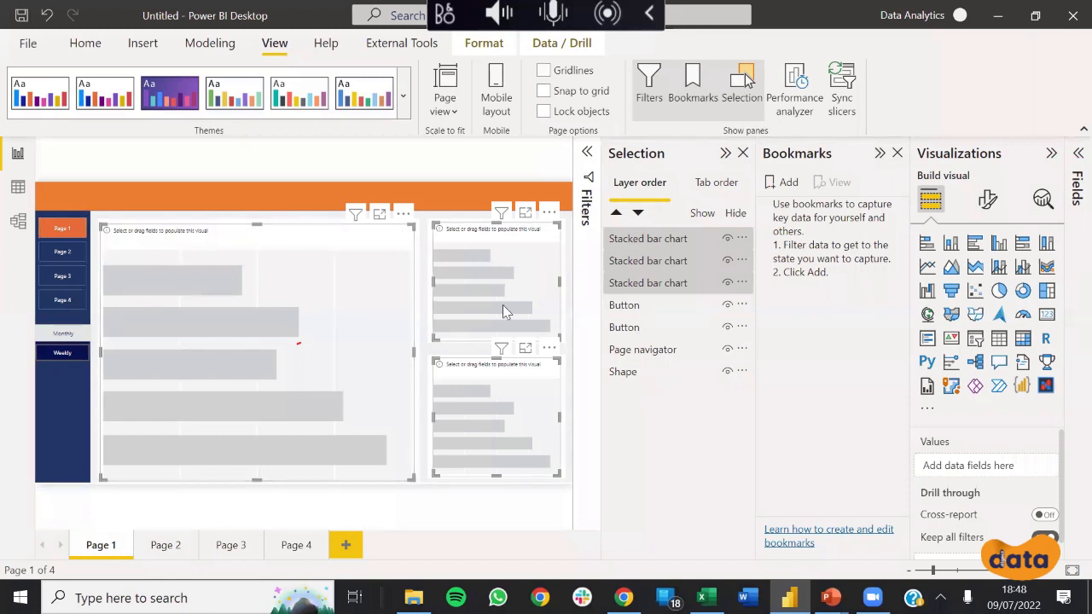
Step: Put the Sales field from FactOrders on the large chart's X-axis, keeping Sum as its aggregation
left_click(435, 298)
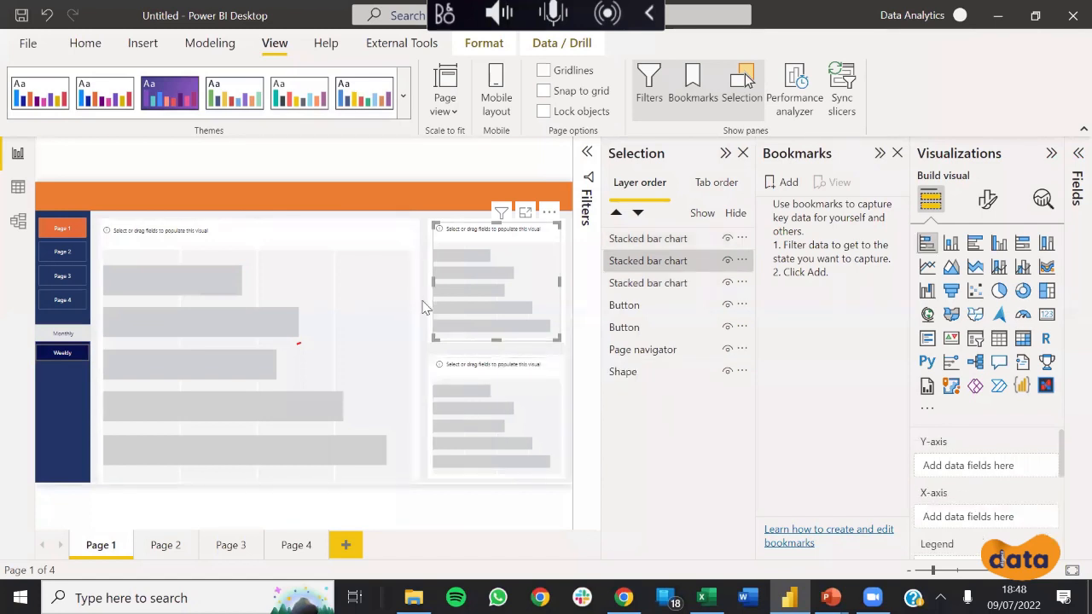
left_click(424, 303)
left_click(408, 298)
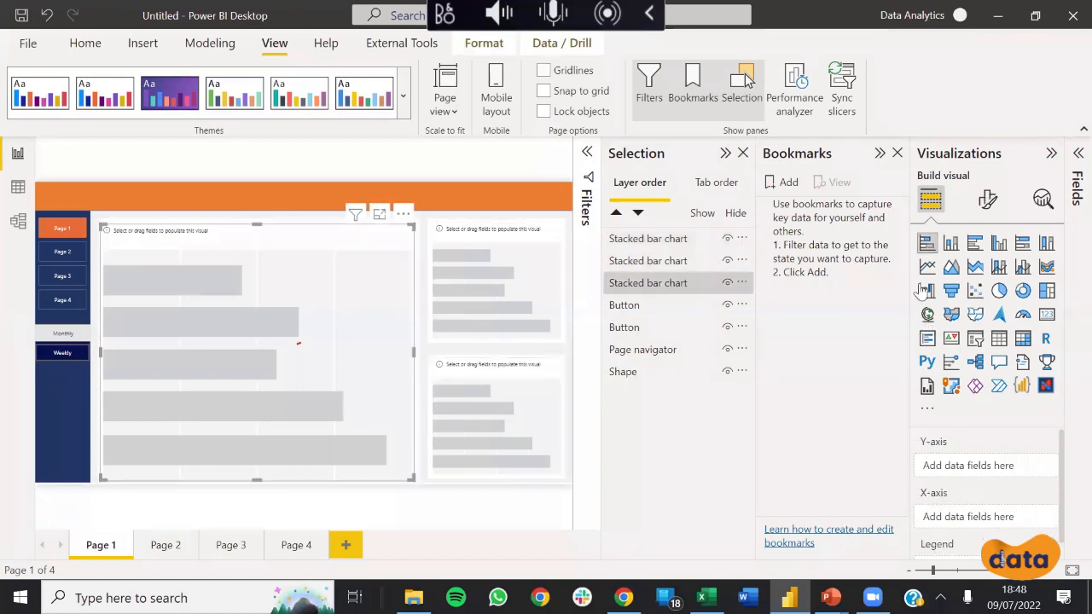
left_click(1075, 154)
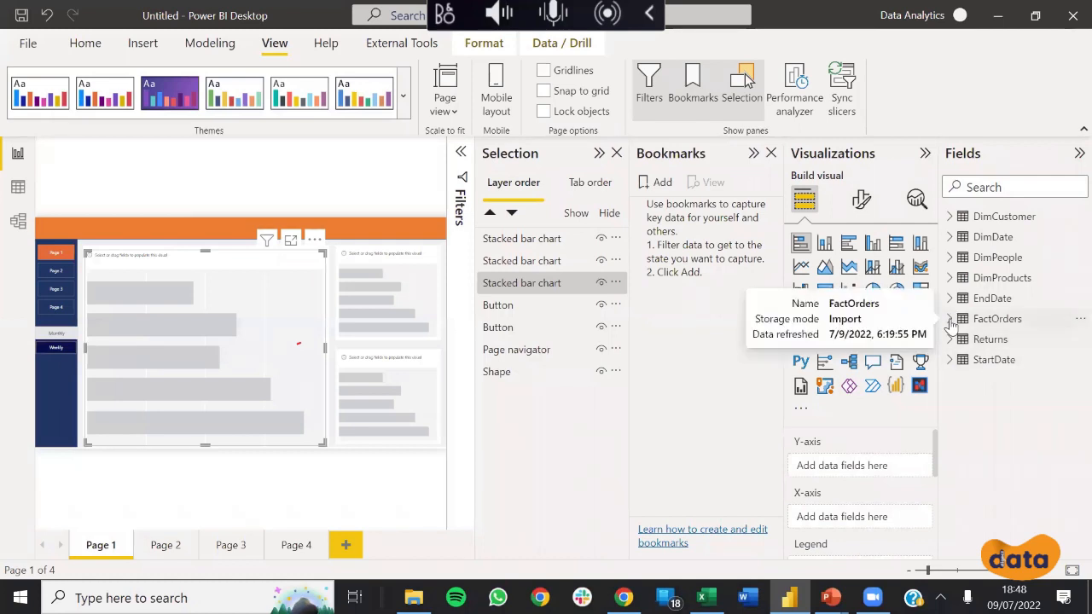
left_click(950, 319)
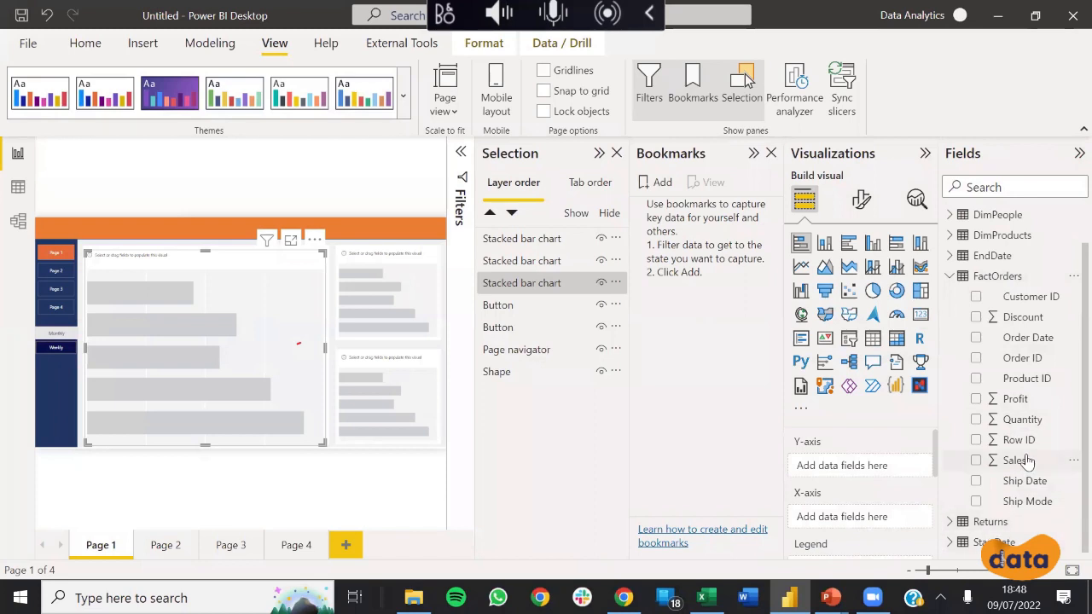
left_click_drag(1031, 465, 876, 519)
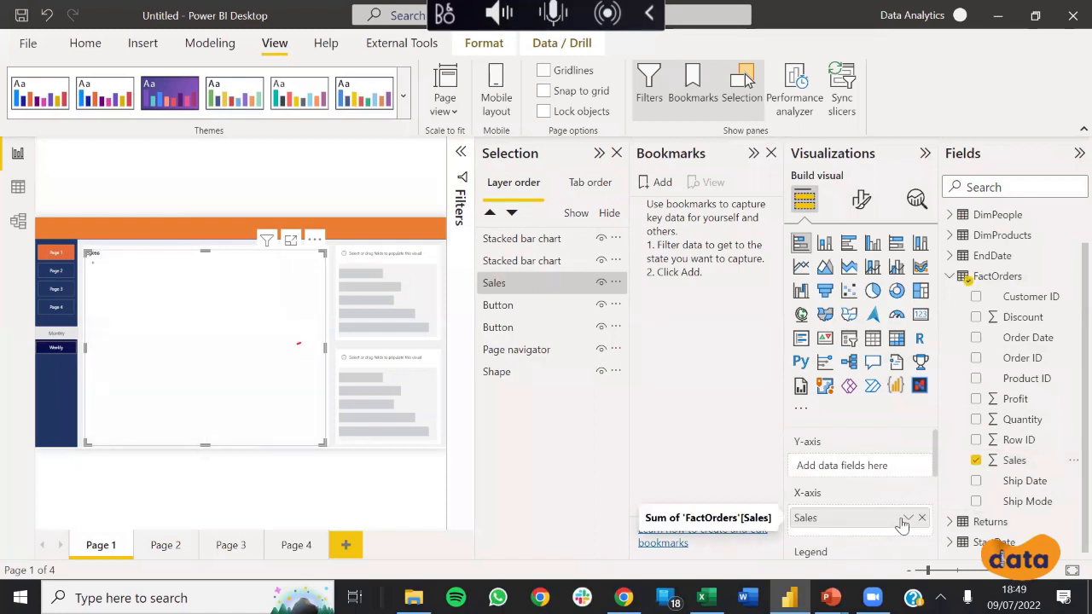
left_click(910, 515)
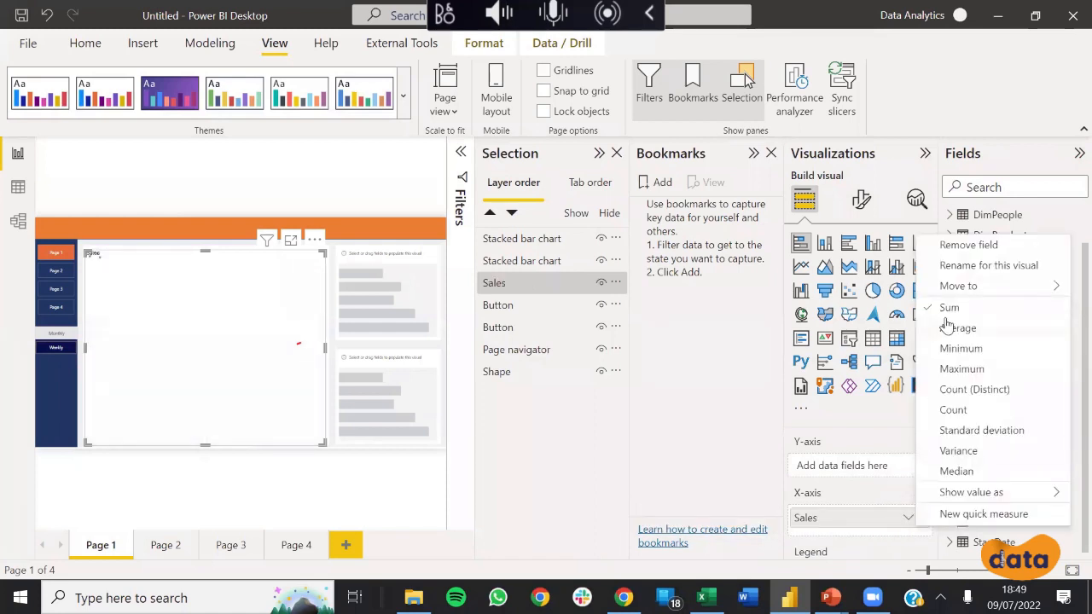
left_click(843, 480)
Step: Put the Start of Month field from DimDate on the large chart's Y-axis
scroll(1007, 320, "up", 1)
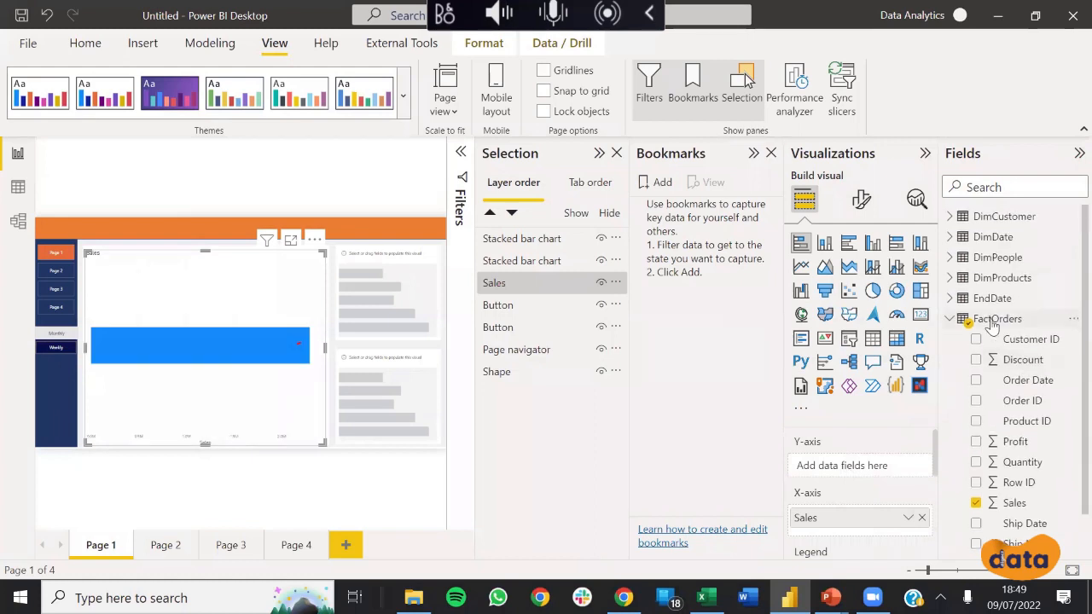
left_click(951, 299)
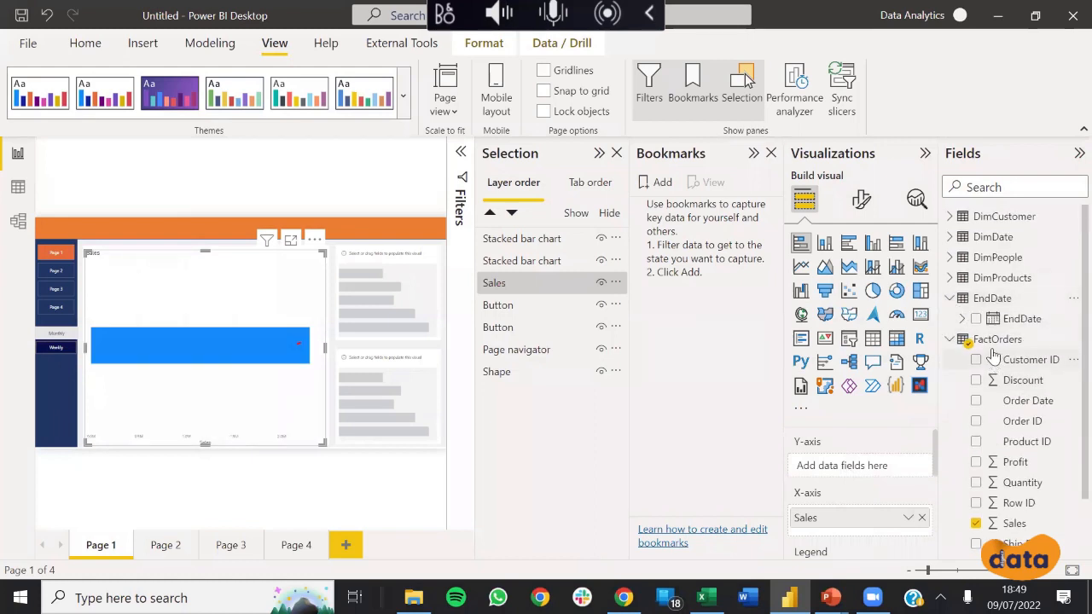
left_click(952, 300)
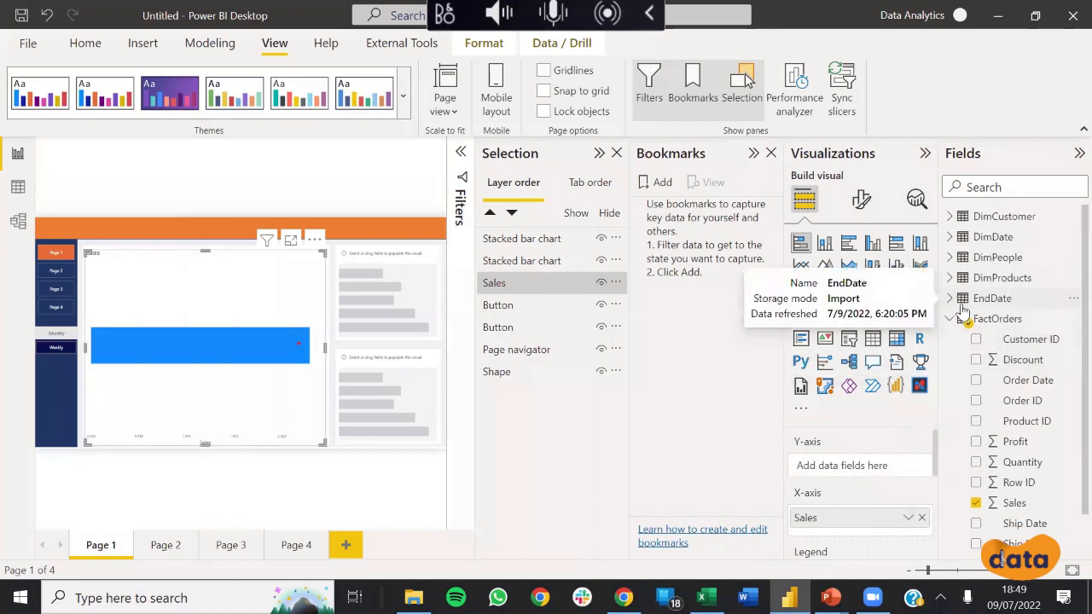
left_click(951, 238)
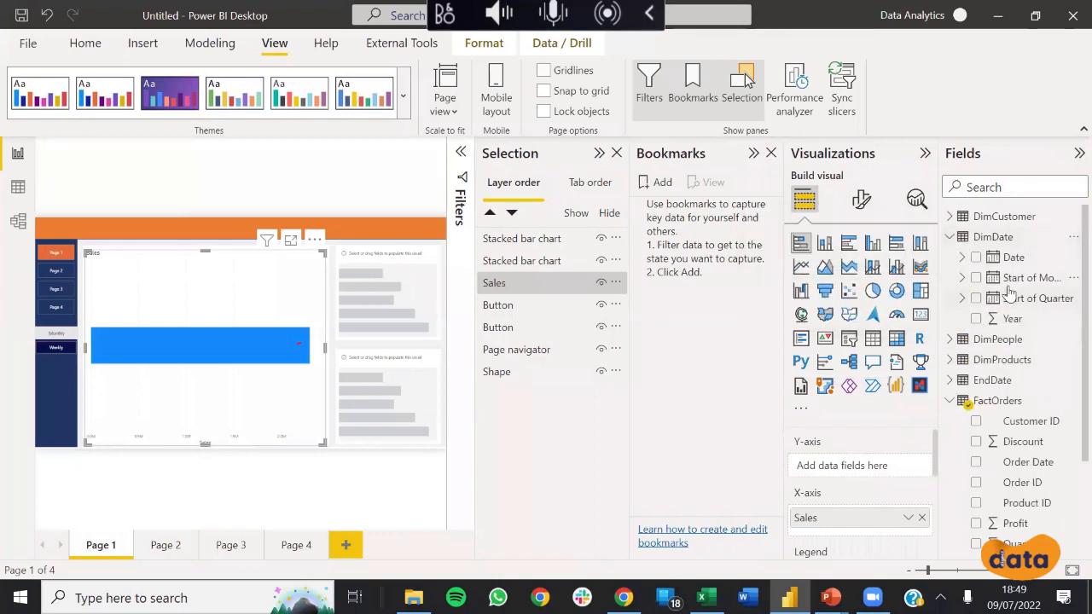
left_click_drag(1020, 278, 870, 465)
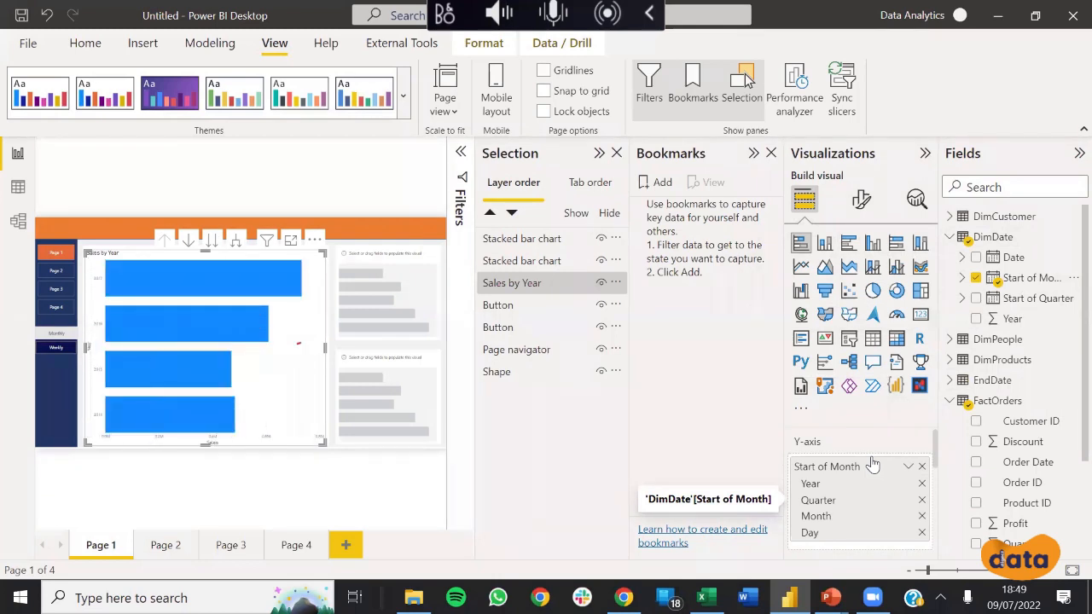
Step: Convert the large chart to a stacked column chart and plot Start of Month as plain dates instead of the date hierarchy
left_click(824, 243)
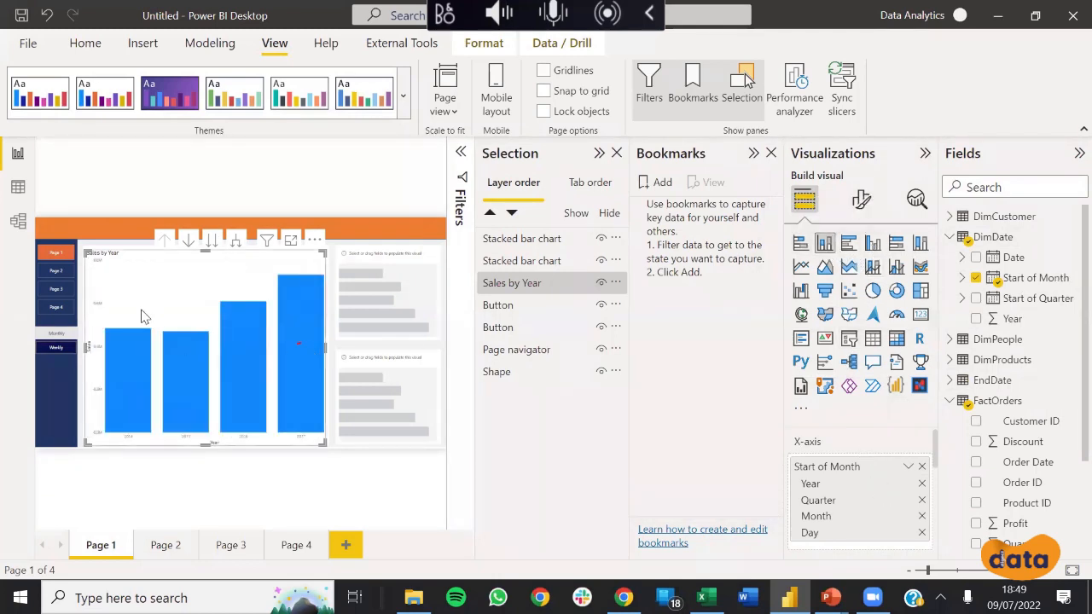
left_click(917, 466)
left_click(970, 443)
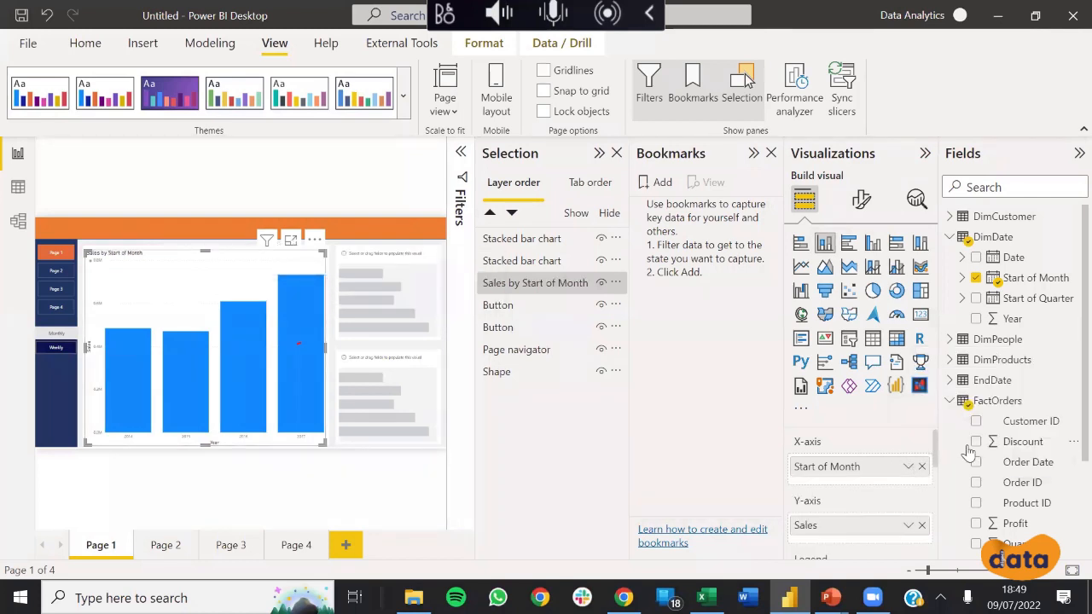
left_click(334, 419)
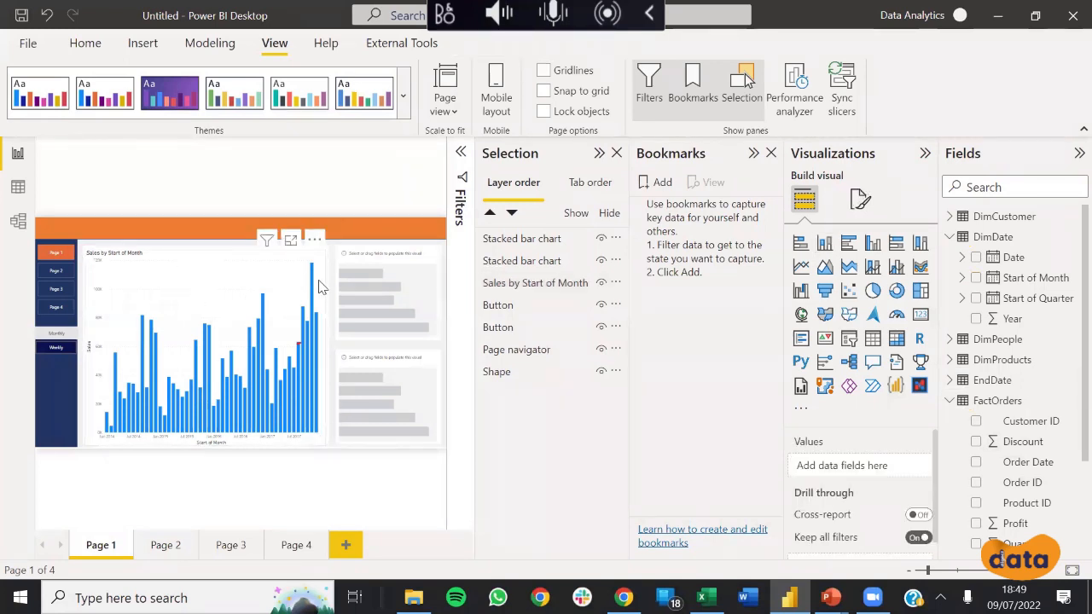
Step: Fill the upper small chart with Sales on the X-axis and Segment from DimCustomer on the Y-axis
left_click(372, 289)
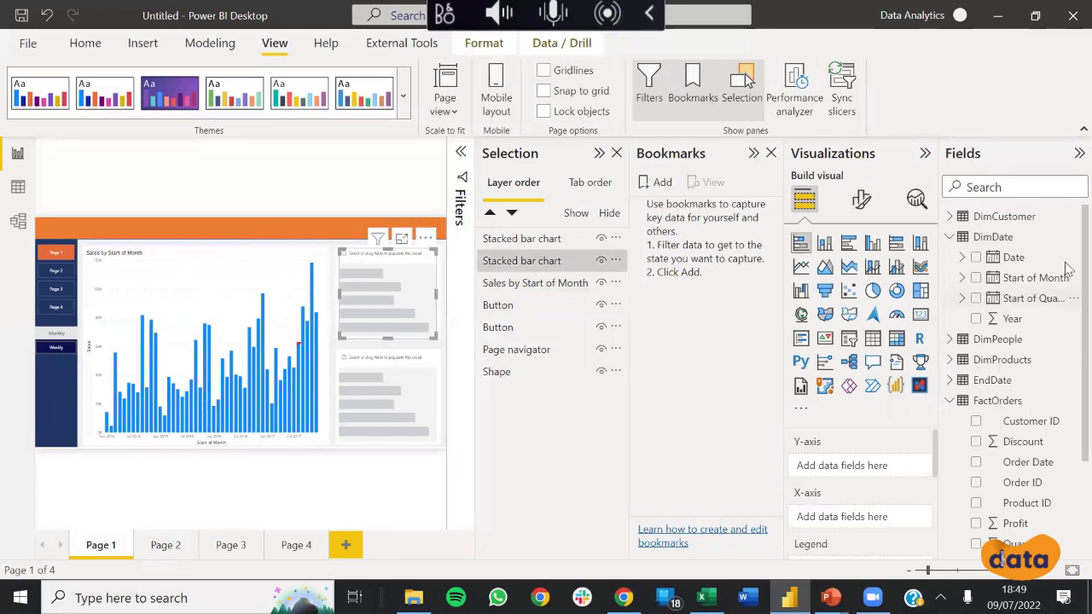
scroll(1019, 491, "down", 3)
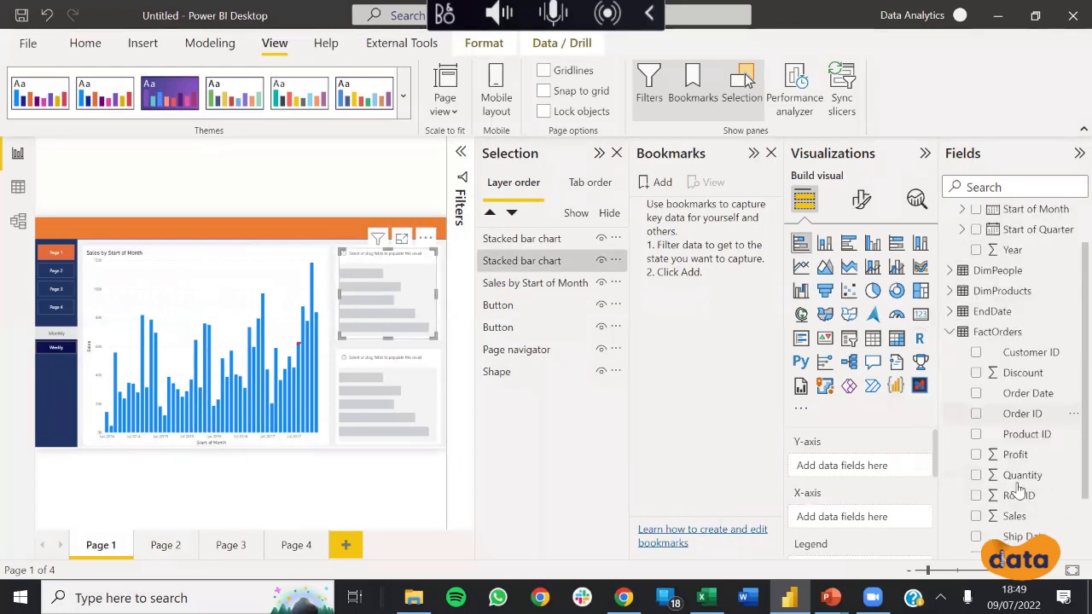
left_click_drag(1015, 462, 875, 517)
scroll(1012, 332, "up", 3)
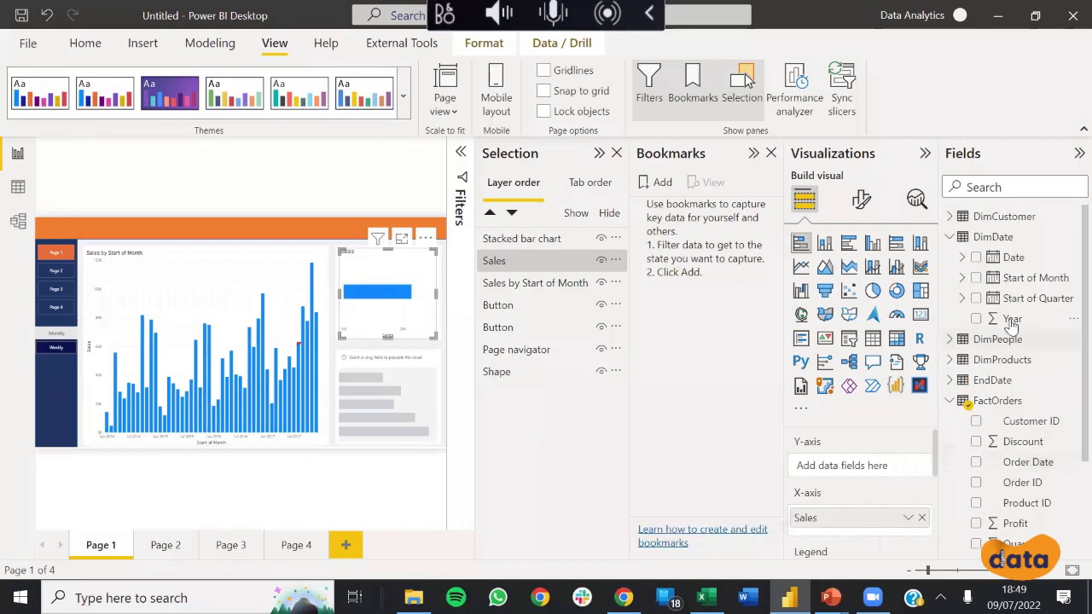
left_click(950, 216)
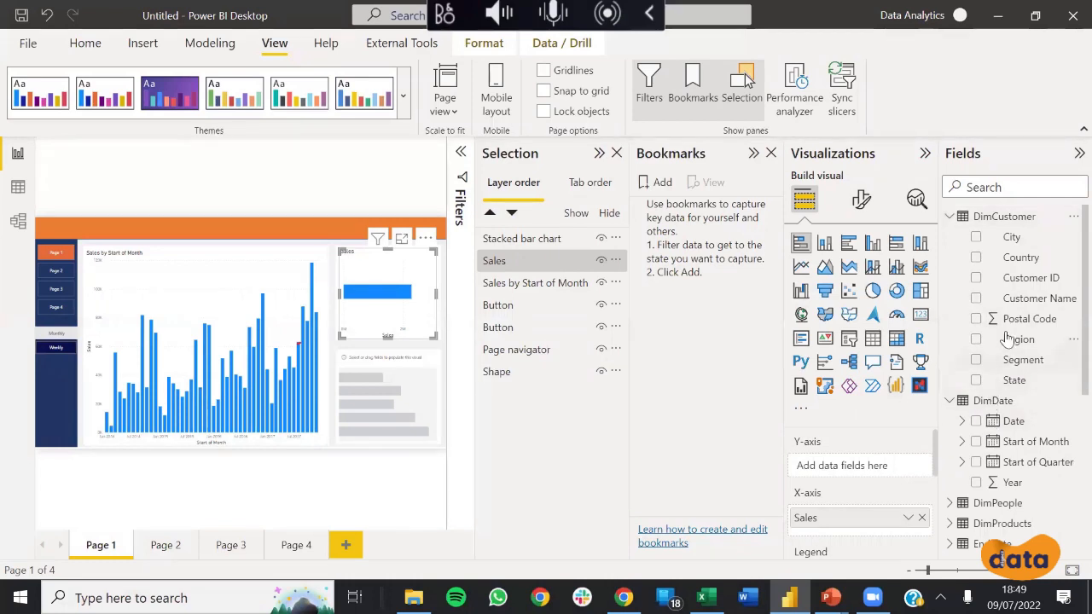
left_click(976, 360)
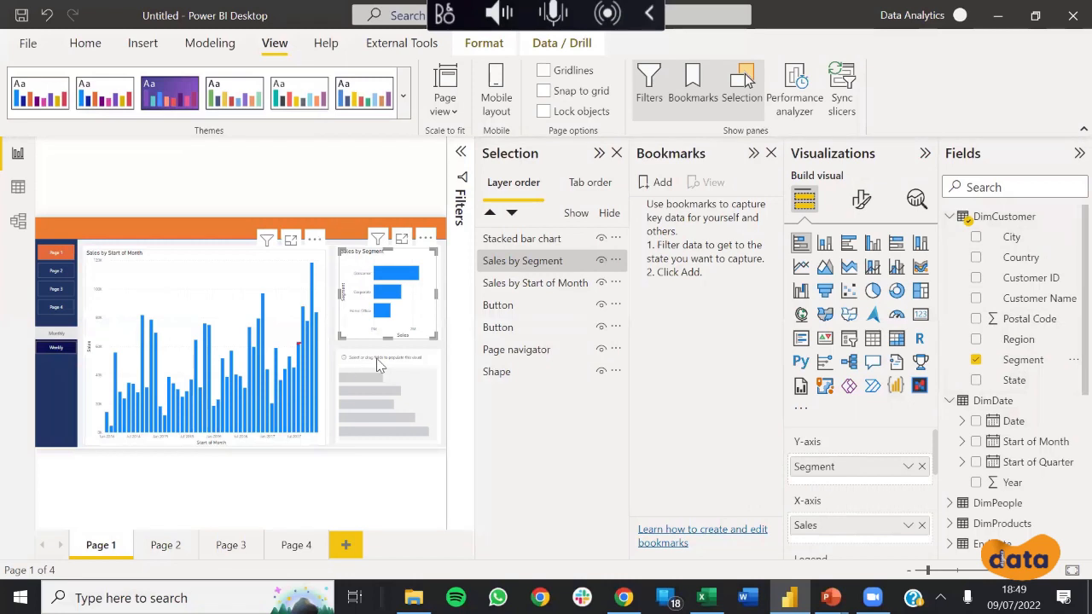
Step: Deselect the chart and collapse the Selection and Bookmarks panes to enlarge the canvas
left_click(448, 347)
left_click(599, 153)
left_click(754, 153)
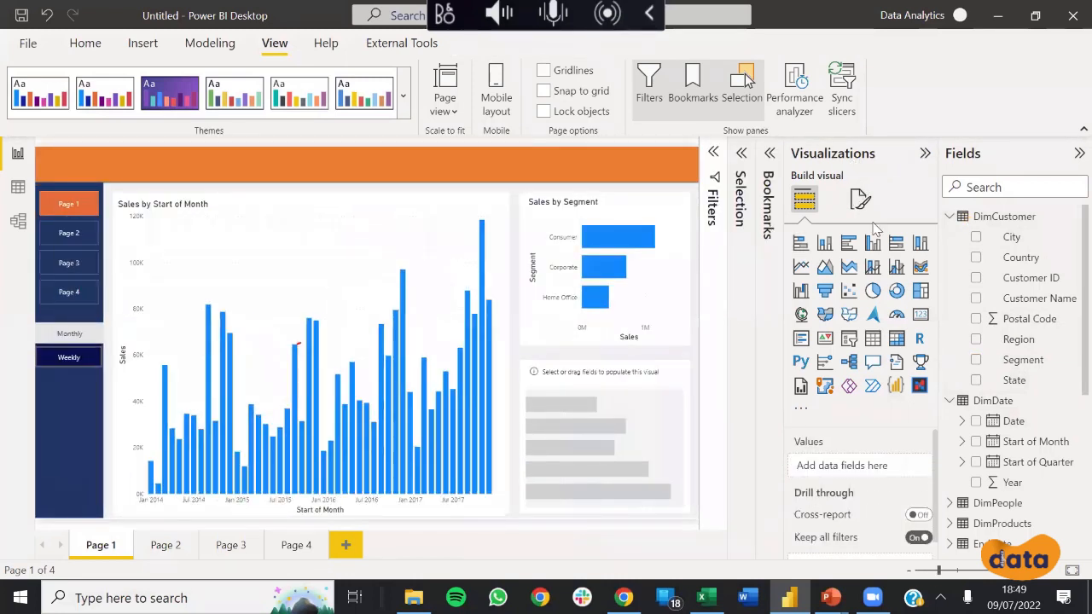
Step: Add the Sales field from FactOrders to the lower small bar chart
left_click(673, 413)
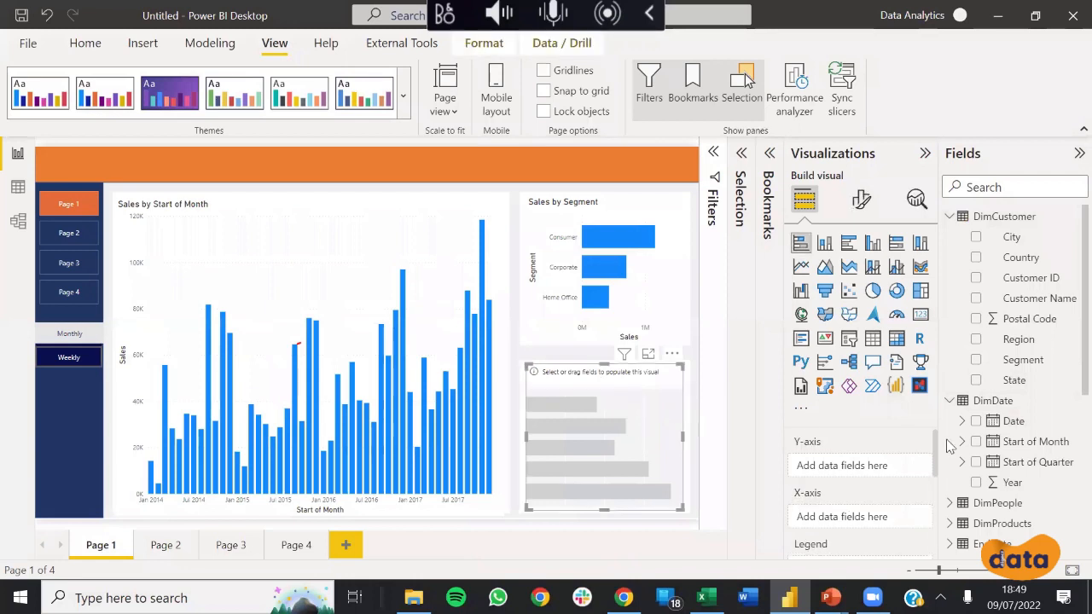
scroll(960, 389, "down", 5)
left_click(950, 356)
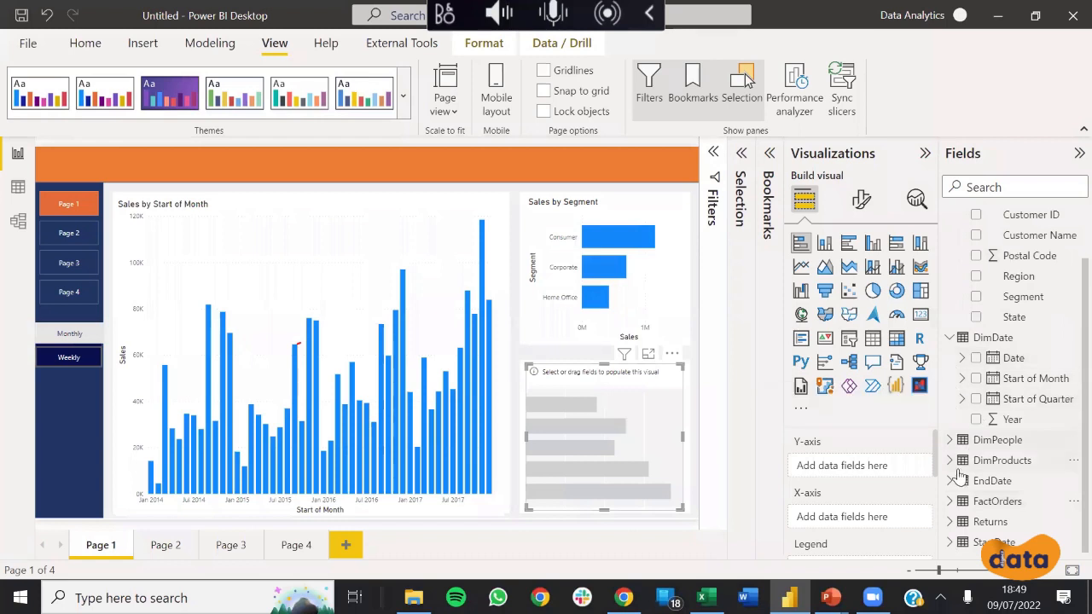
scroll(958, 448, "up", 2)
scroll(947, 478, "down", 2)
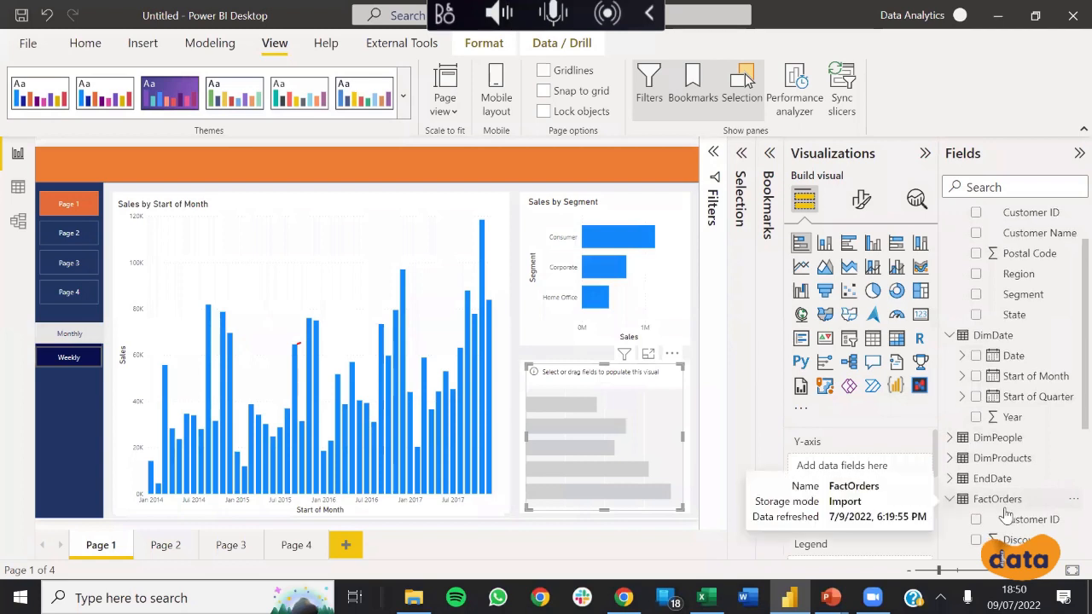
left_click(950, 502)
left_click(976, 477)
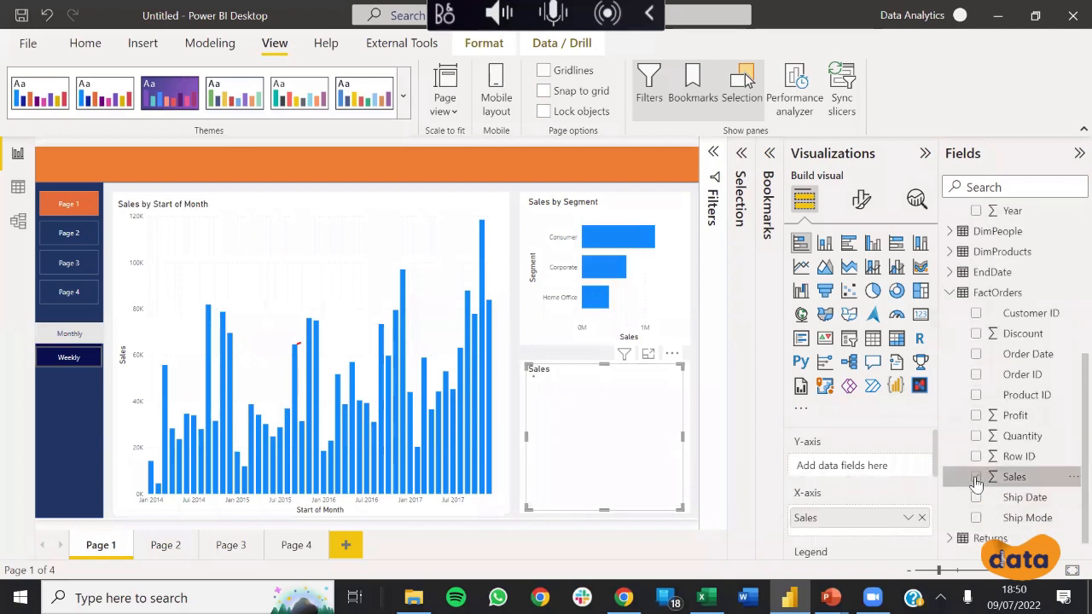
Step: Break down the lower small chart's Sales by Category from DimProducts, and deselect the chart
scroll(963, 388, "up", 3)
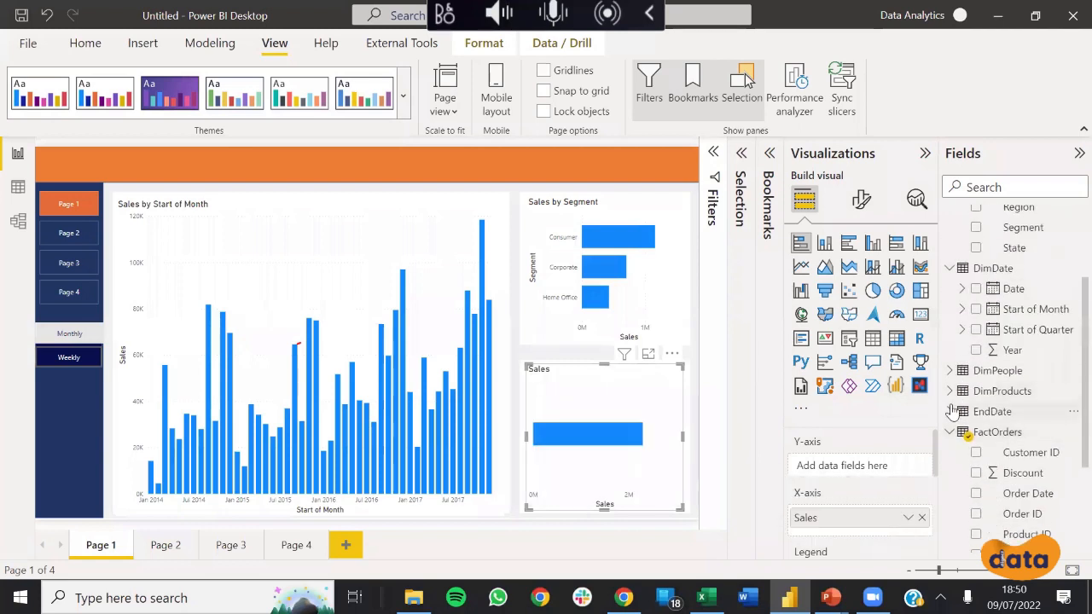
left_click(949, 393)
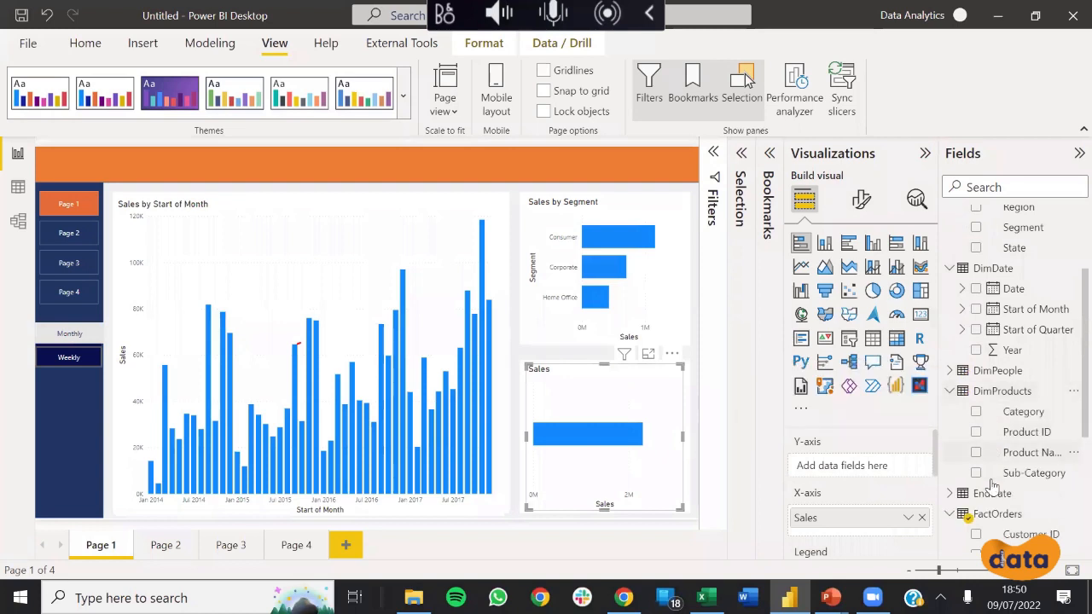
left_click(976, 412)
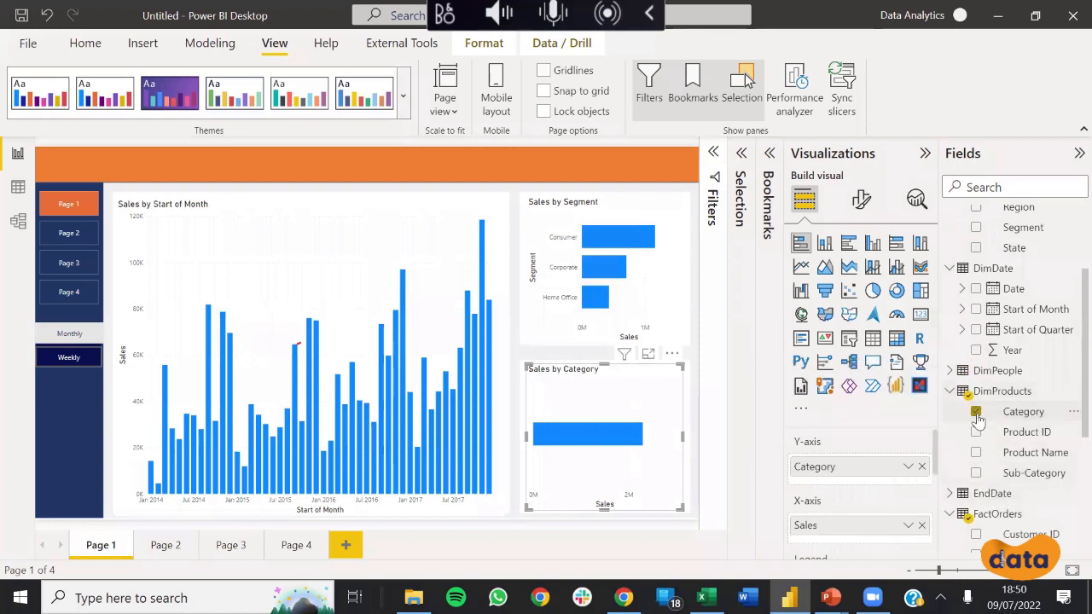
left_click(701, 440)
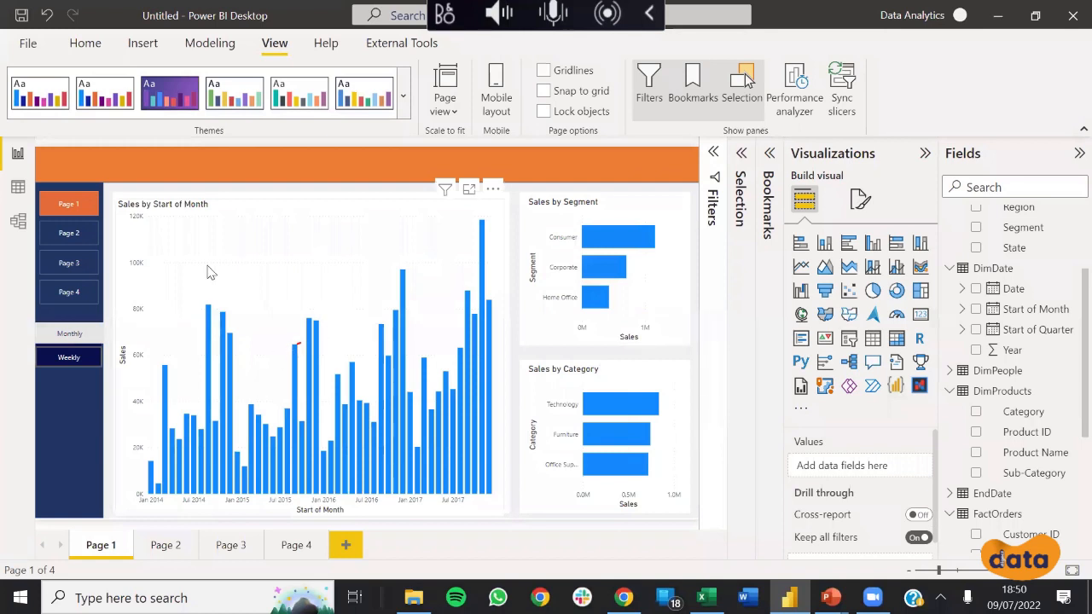
Step: Rename the large column chart's X-axis field to Month, and leave all charts deselected
left_click(207, 214)
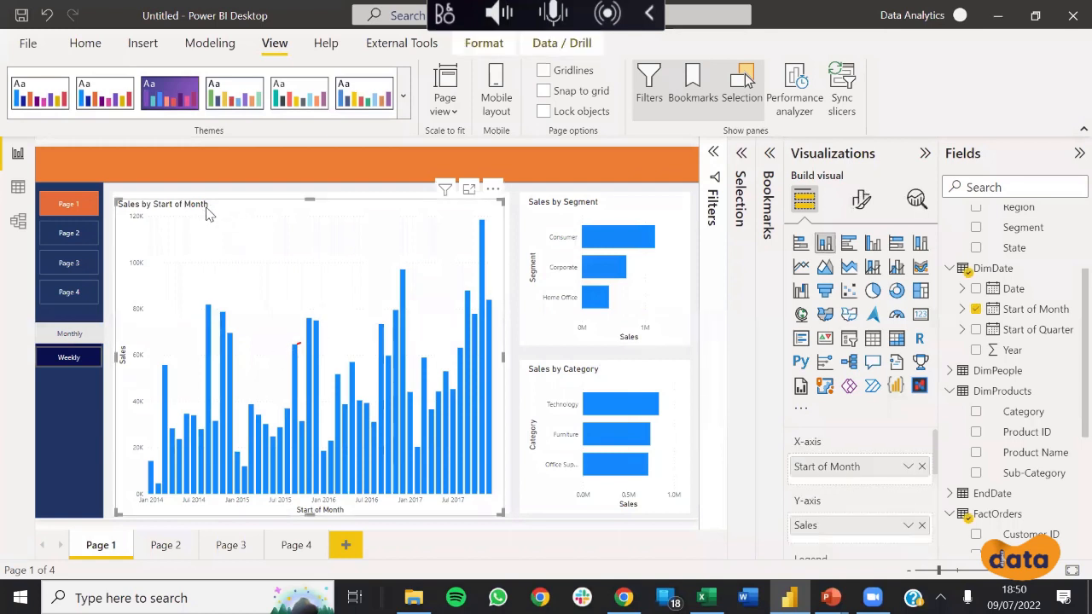
double_click(832, 467)
left_click(832, 467)
left_click_drag(832, 468, 737, 467)
key("BackSpace")
key("Return")
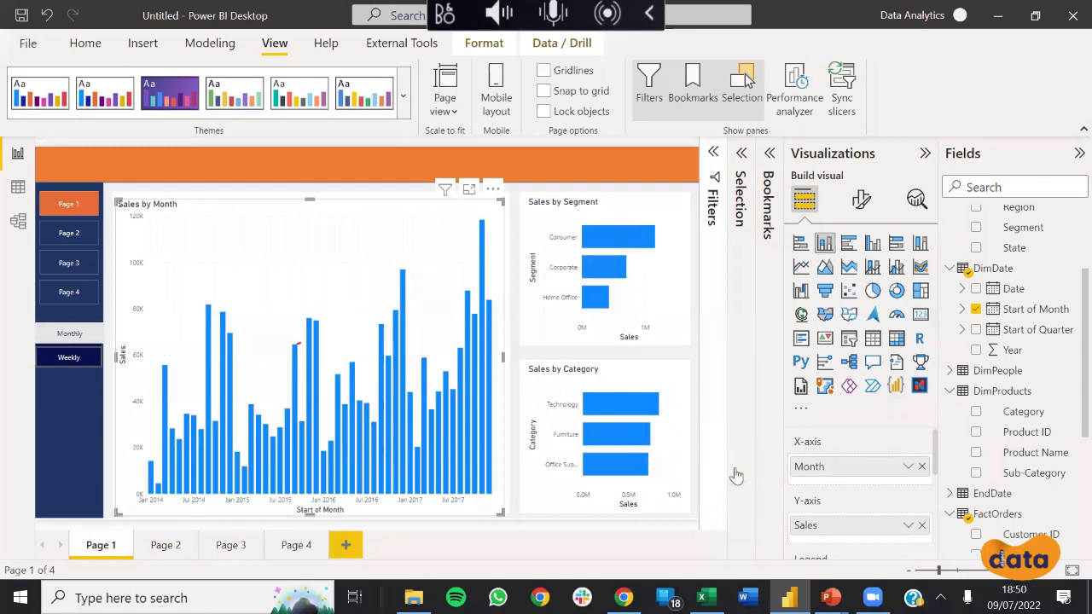
left_click(559, 213)
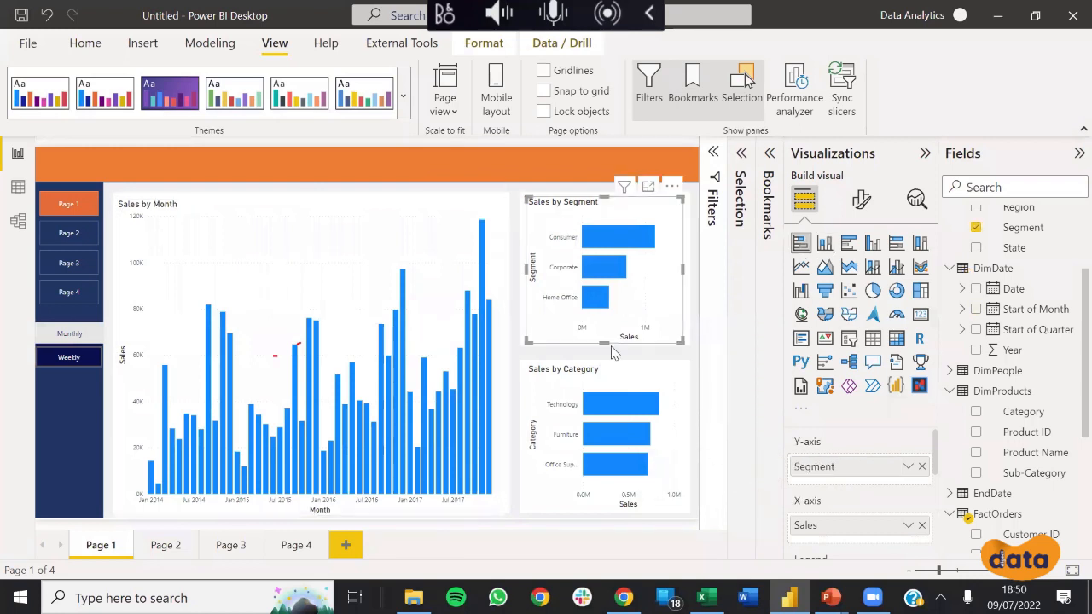
left_click(672, 391)
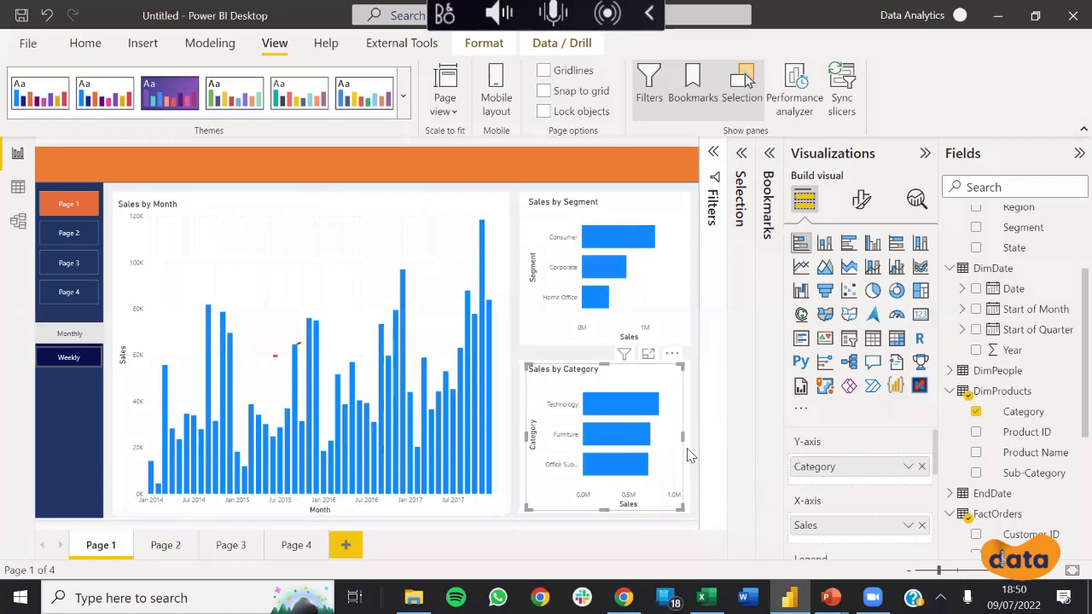
left_click(696, 463)
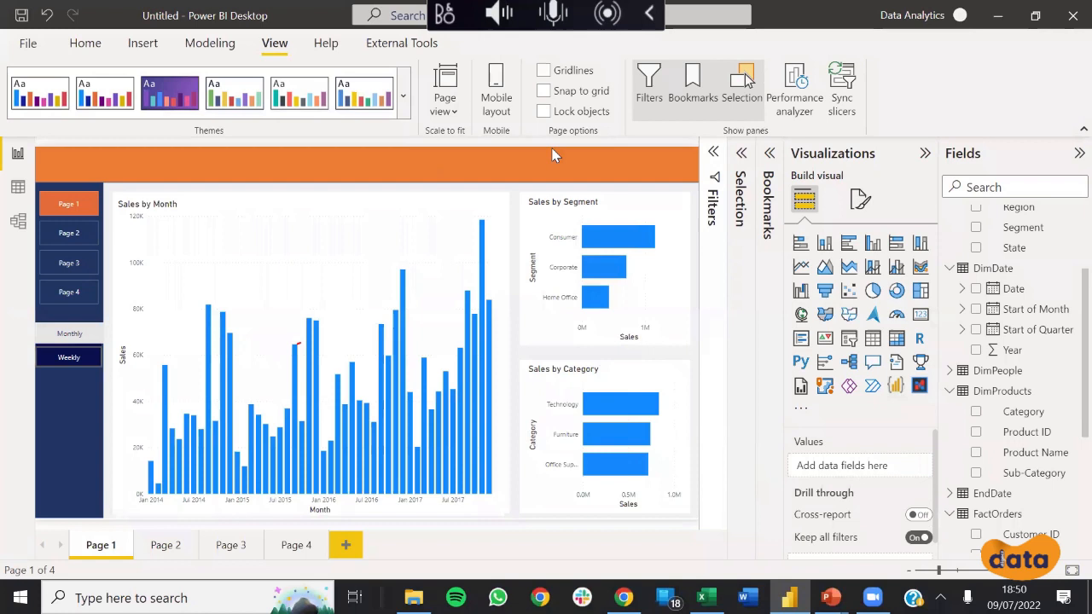
Step: Duplicate the Sales by Month, Sales by Segment and Sales by Category charts together on Page 1
left_click(769, 155)
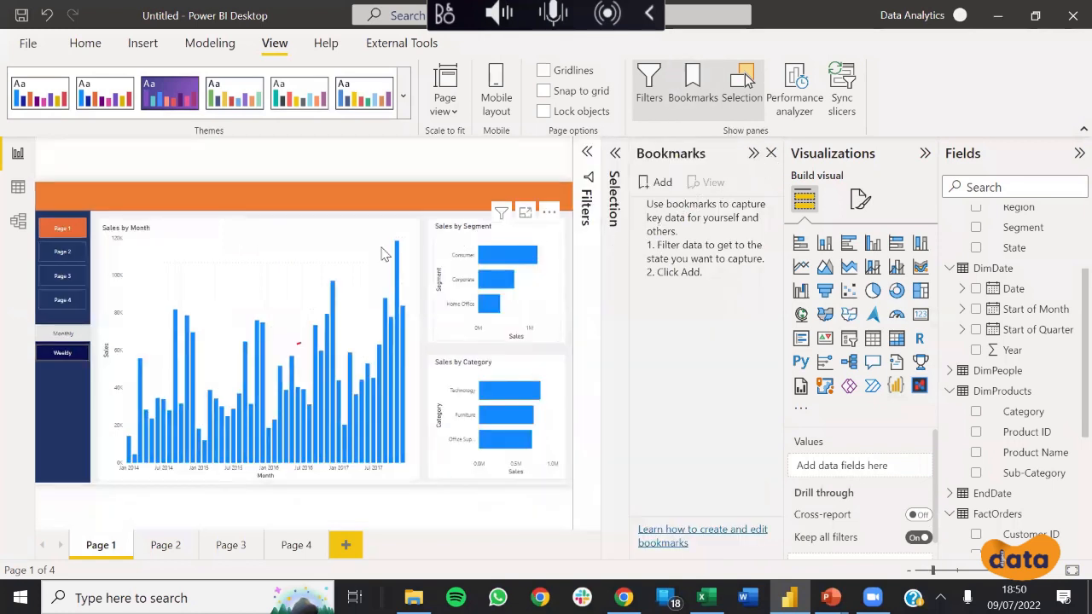
left_click(341, 251)
left_click(512, 245, "ctrl")
left_click(550, 375, "ctrl")
left_click(616, 160)
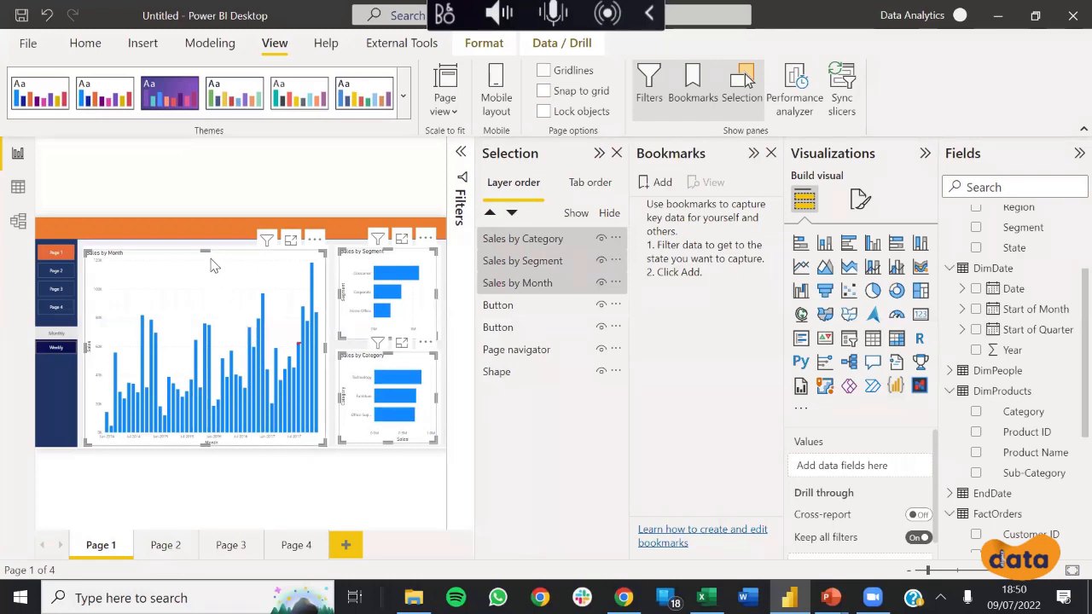
key("ctrl+v")
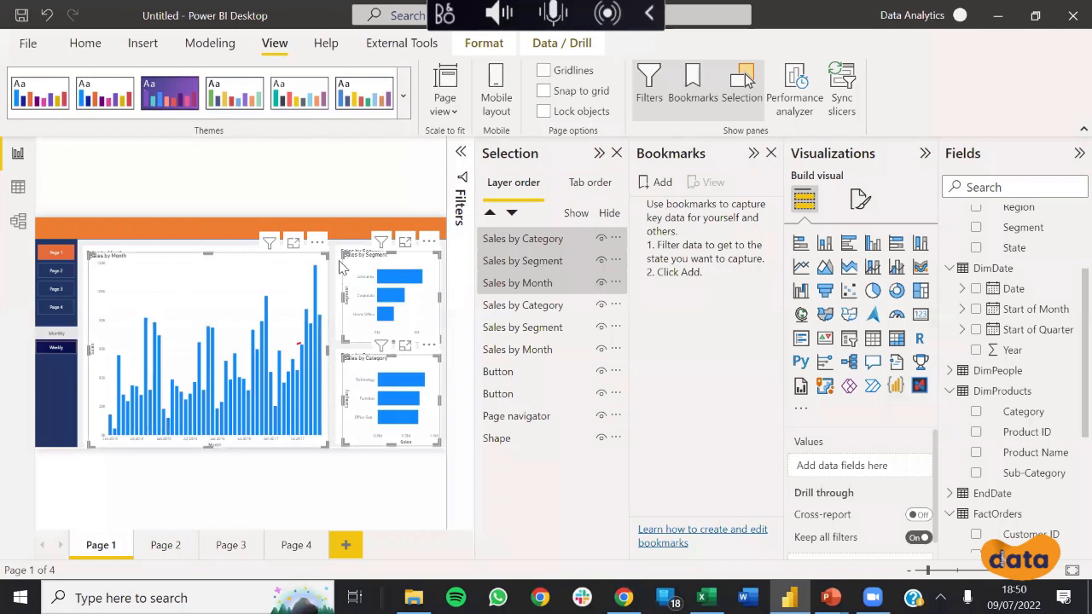
Step: Hide the three duplicated charts and the original Sales by Category chart
left_click(600, 276)
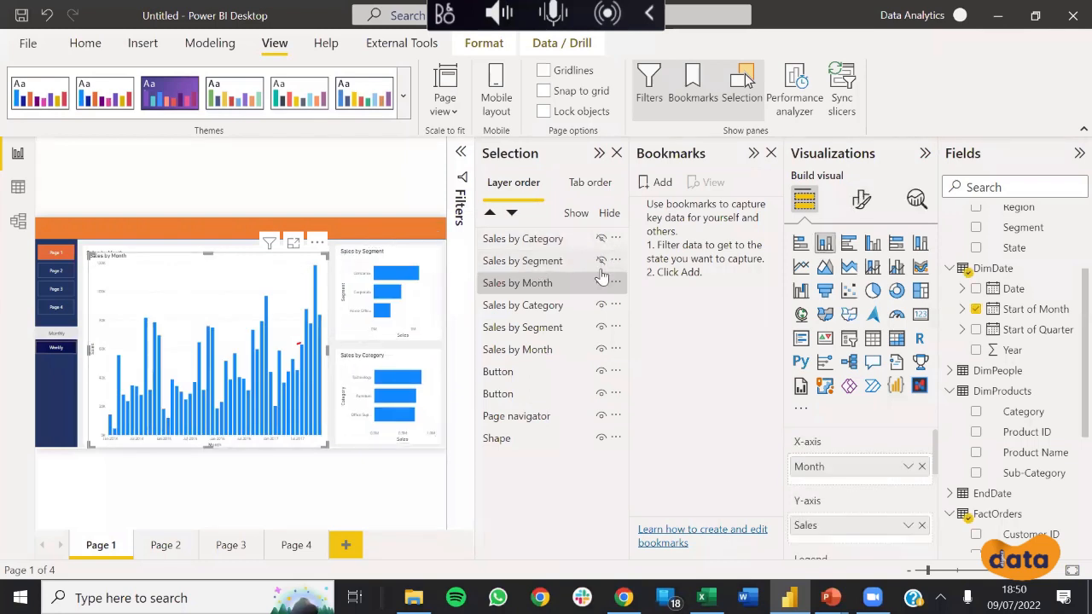
left_click(601, 282)
left_click(601, 304)
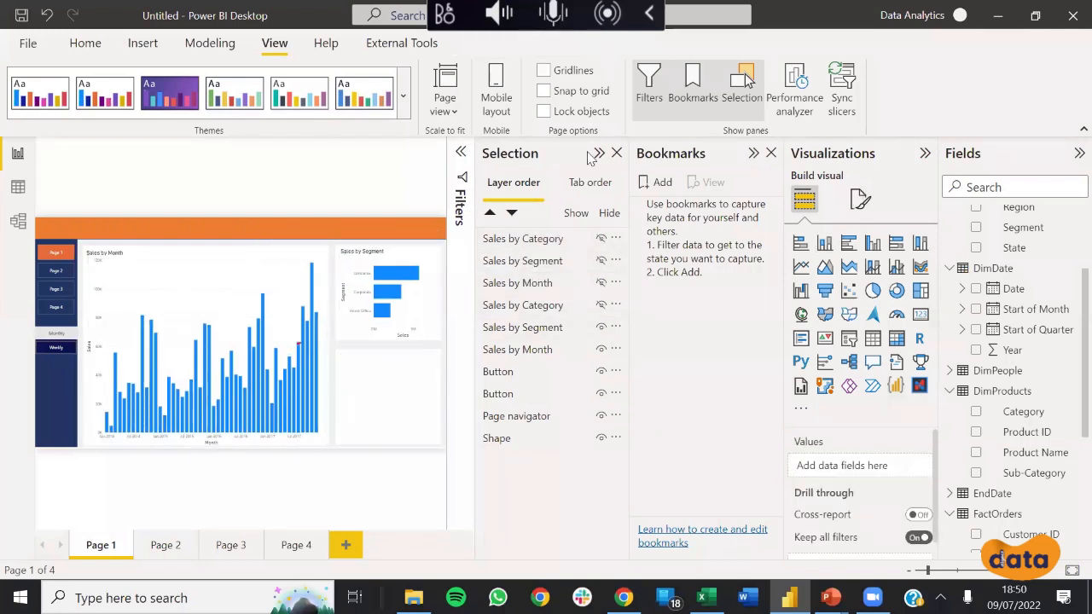
Step: Copy the visible Sales by Segment chart and place the copy in the empty lower small panel
left_click(211, 272)
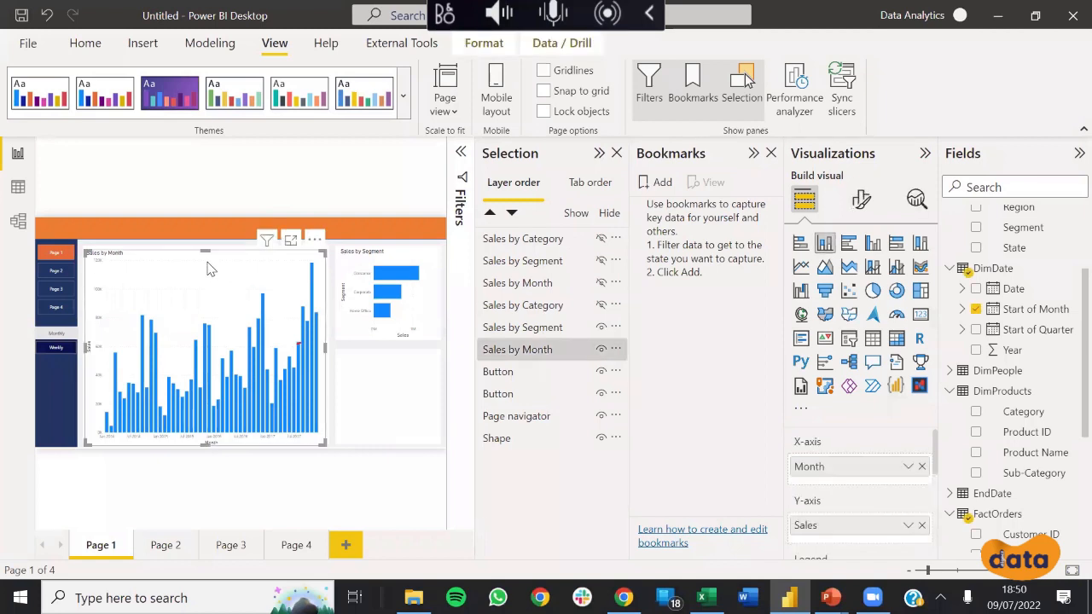
left_click(362, 270)
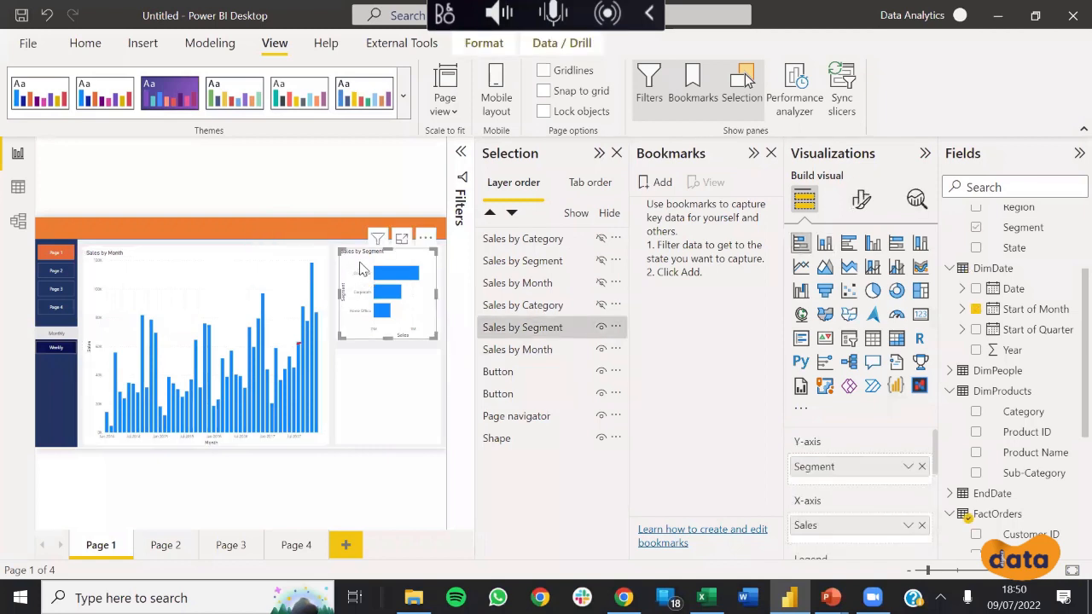
left_click(420, 416)
left_click(378, 329)
left_click(385, 397)
key("ctrl+z")
left_click(384, 379)
left_click(380, 295)
key("ctrl+c")
key("ctrl+v")
left_click_drag(390, 384, 372, 391)
Step: Collapse the Selection, Bookmarks and Visualizations panes and deselect the chart to enlarge the canvas
left_click(599, 154)
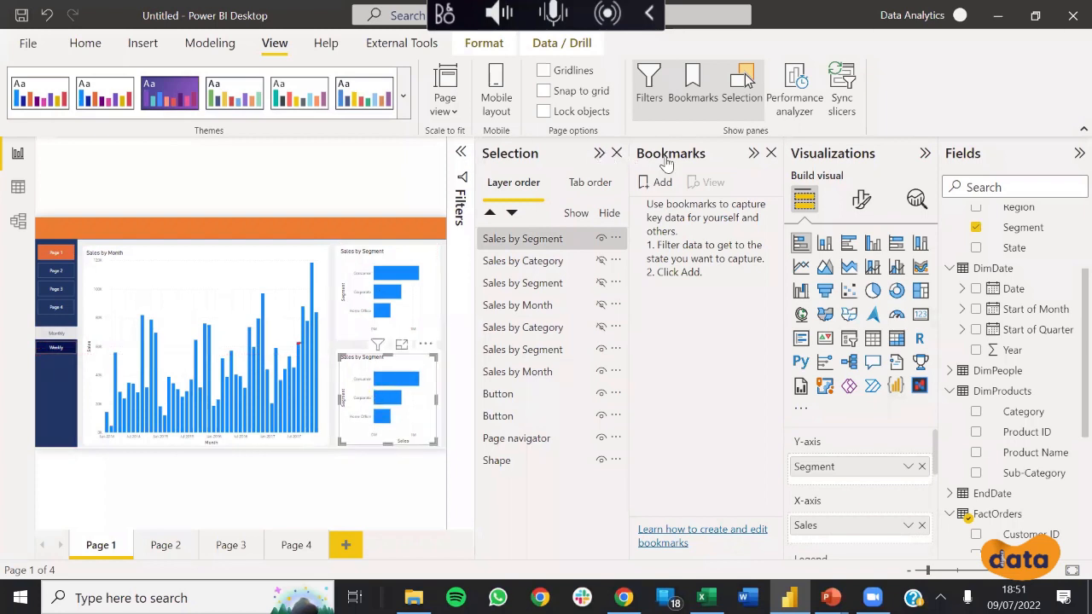
left_click(750, 154)
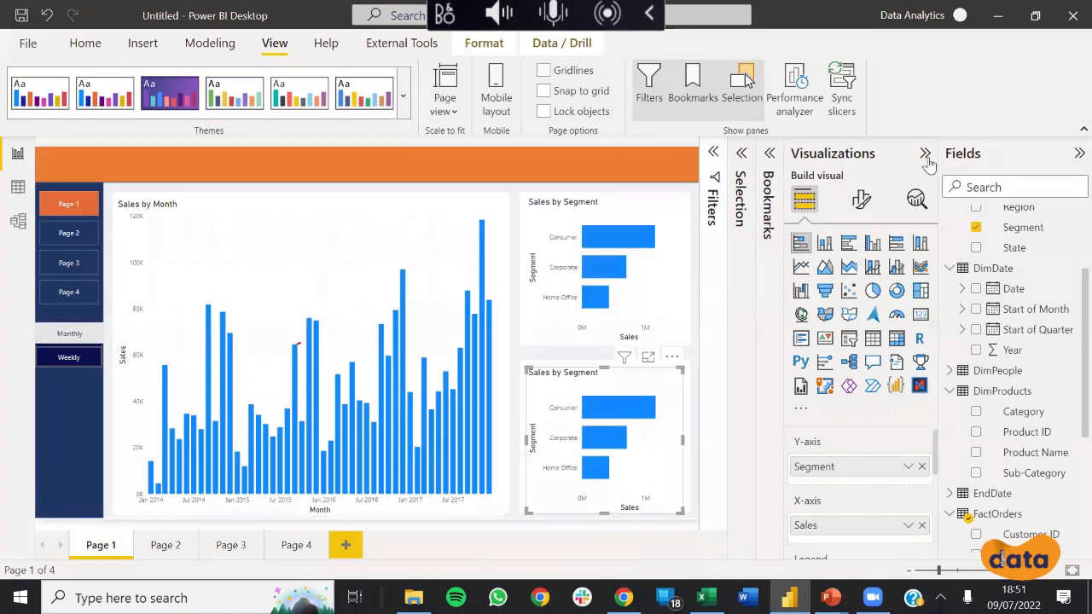
left_click(925, 154)
left_click(778, 294)
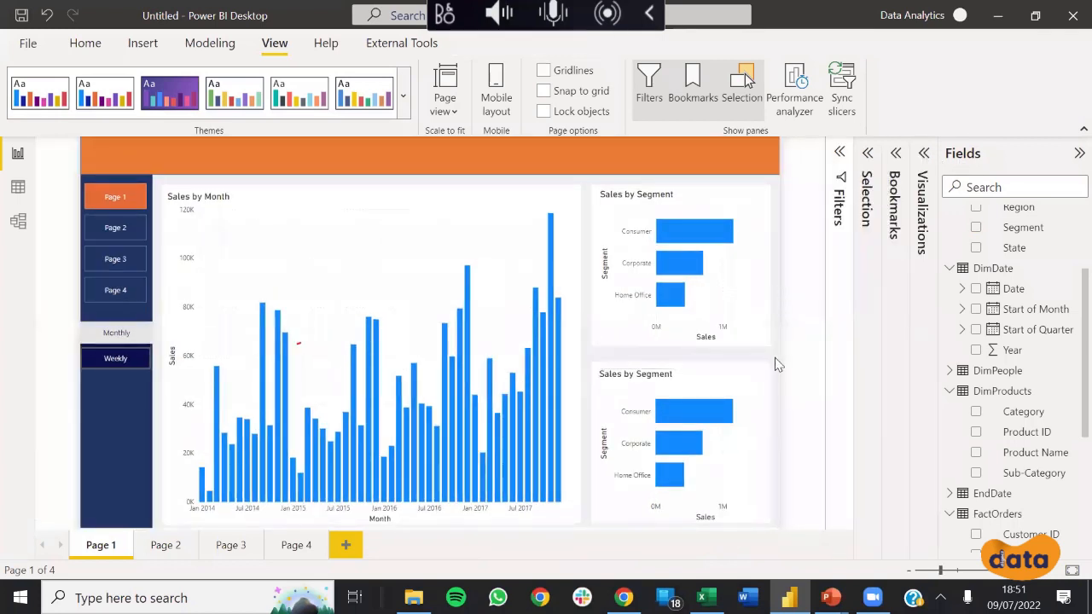
Step: Switch to the immersive experience presentation in PowerPoint and show the "Tooltips: Default and Report Page" slide
left_click(832, 597)
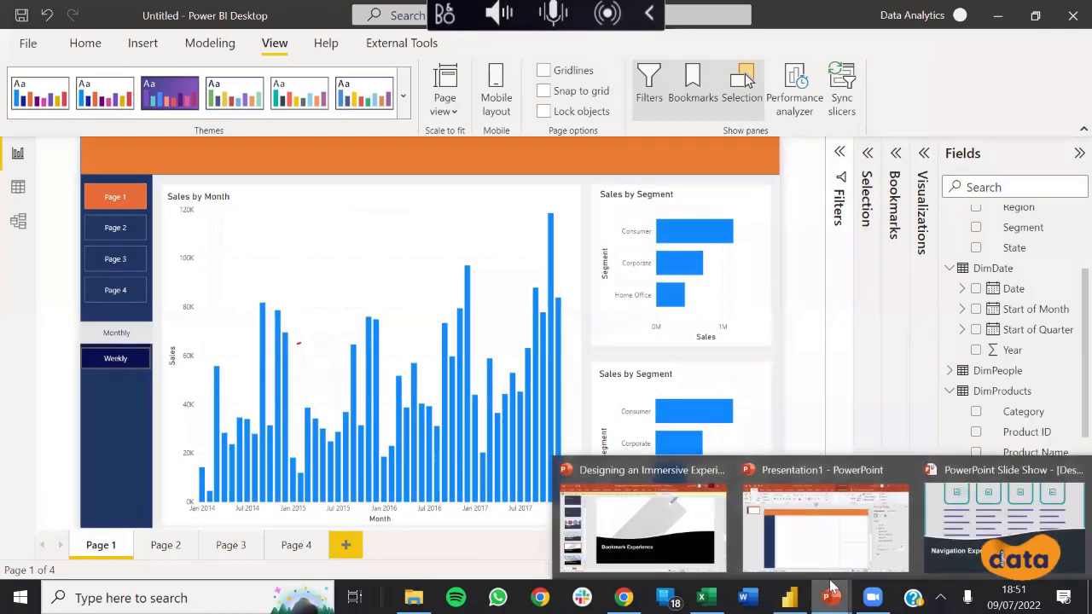
left_click(640, 527)
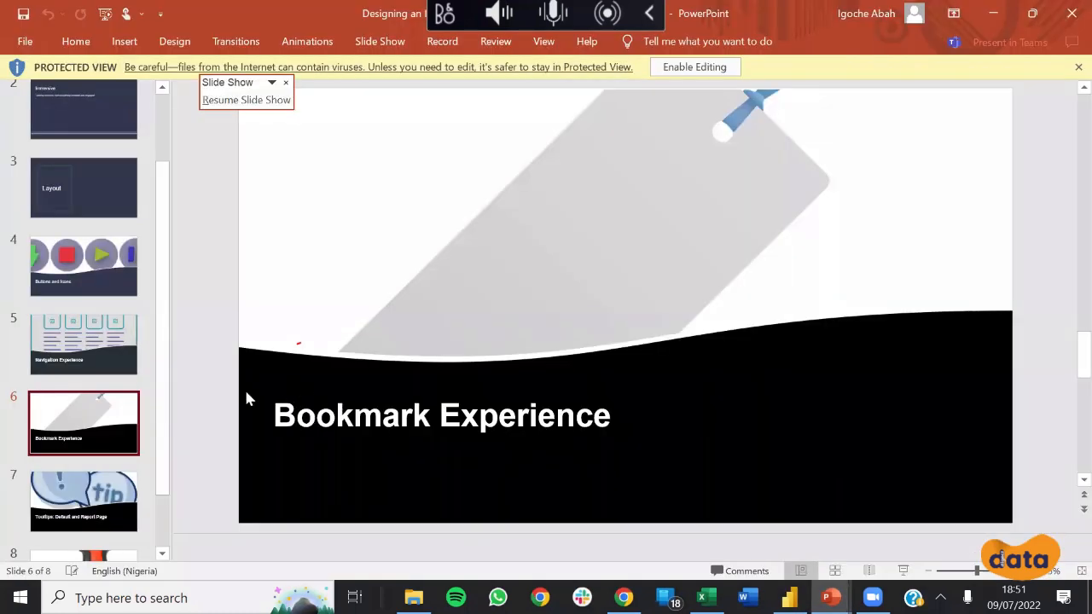
left_click(81, 512)
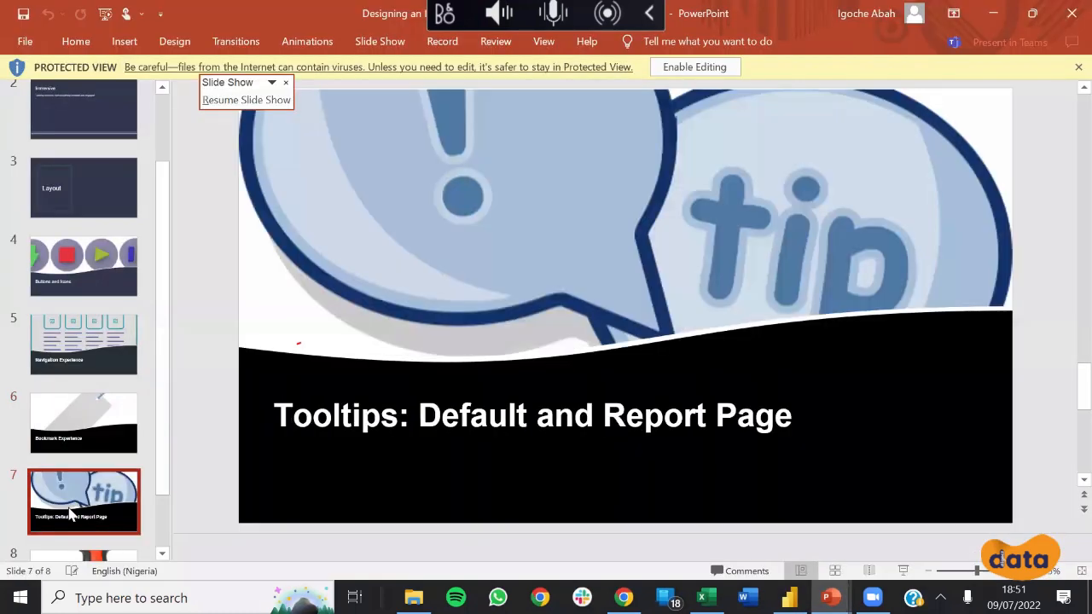
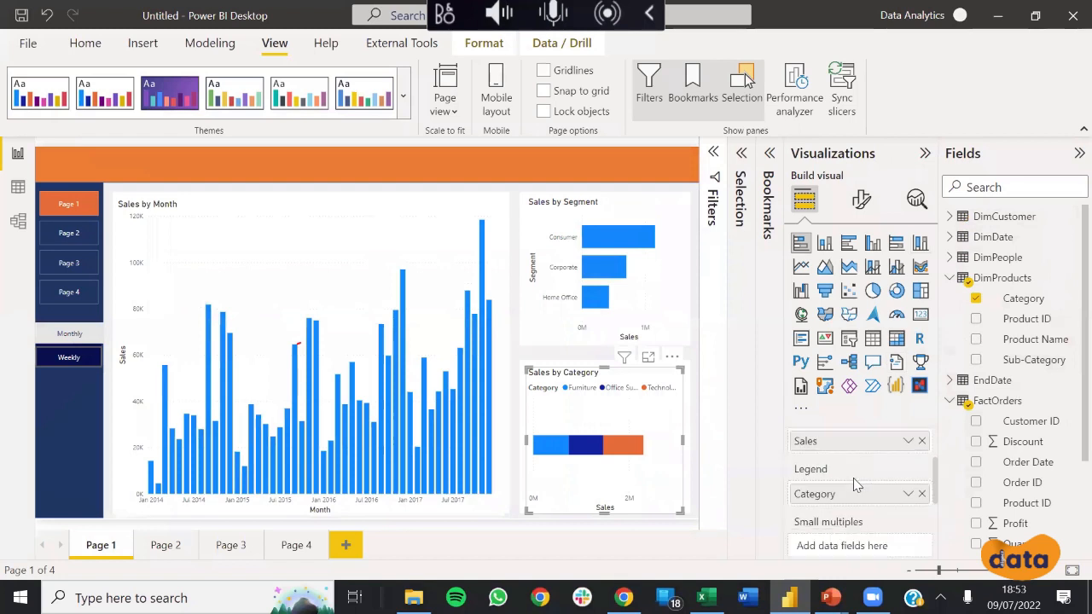
Step: Move Category from the legend to the Y-axis of the lower small bar chart, and deselect the chart
left_click_drag(885, 486, 893, 439)
scroll(893, 454, "up", 1)
left_click_drag(887, 544, 849, 441)
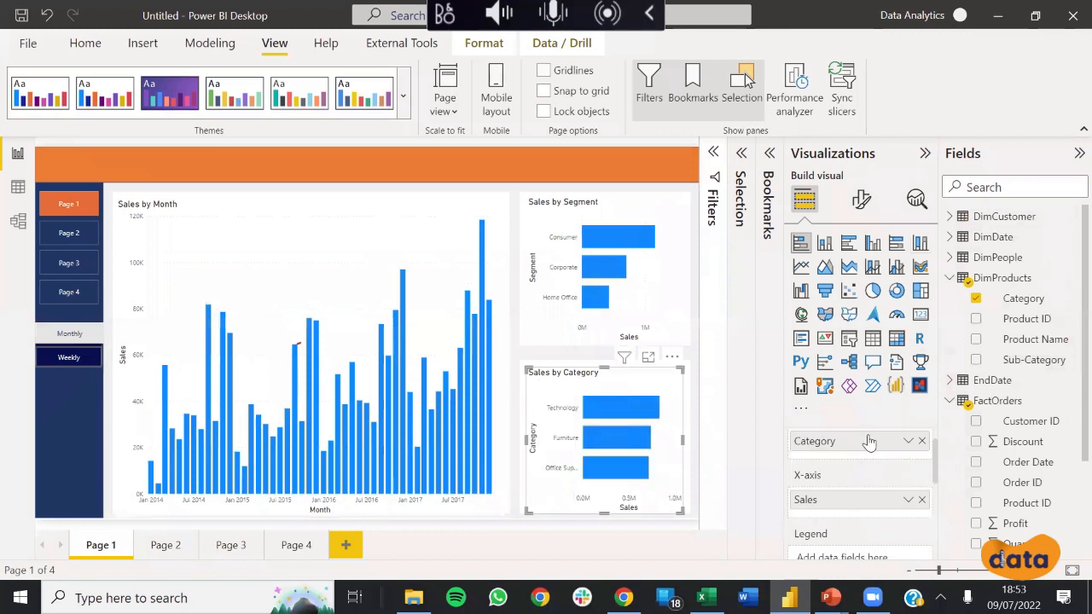
left_click(699, 405)
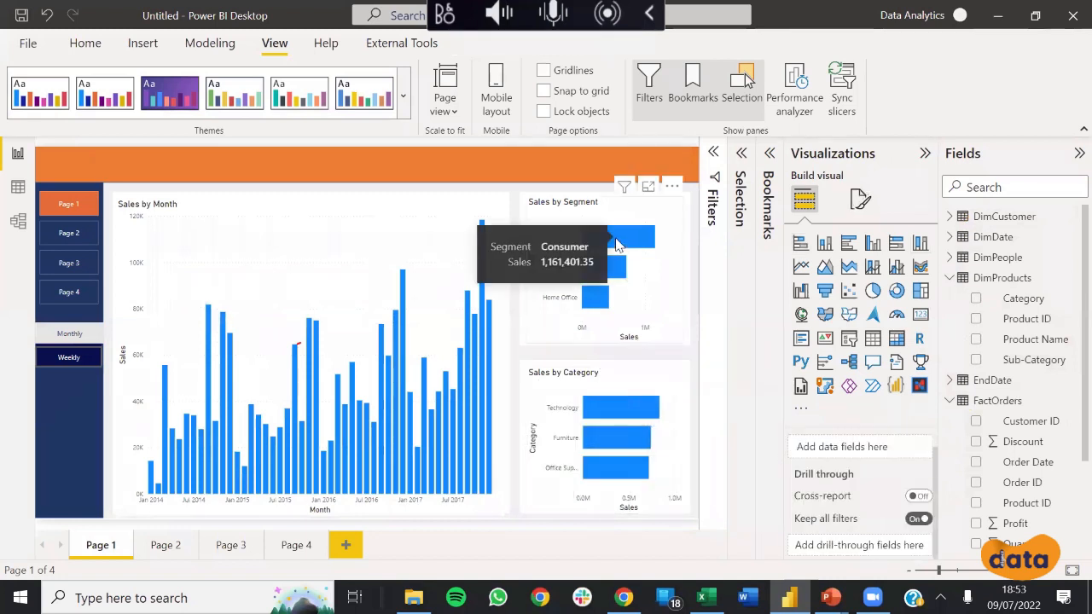
Step: Add a new report page and give its canvas background a light grey colour with 0% transparency
mouse_move(622, 395)
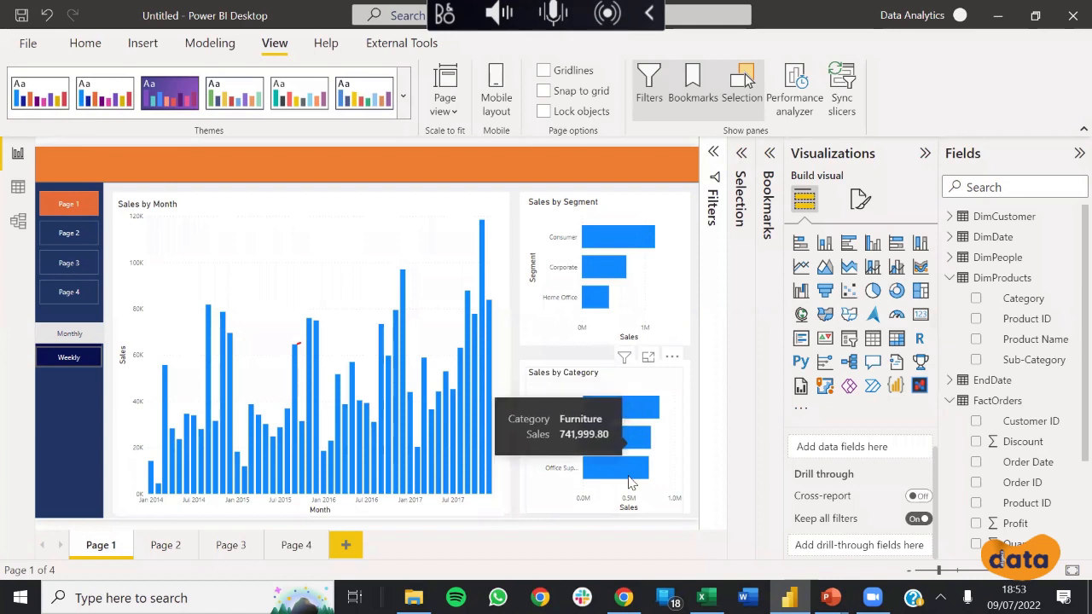
mouse_move(630, 476)
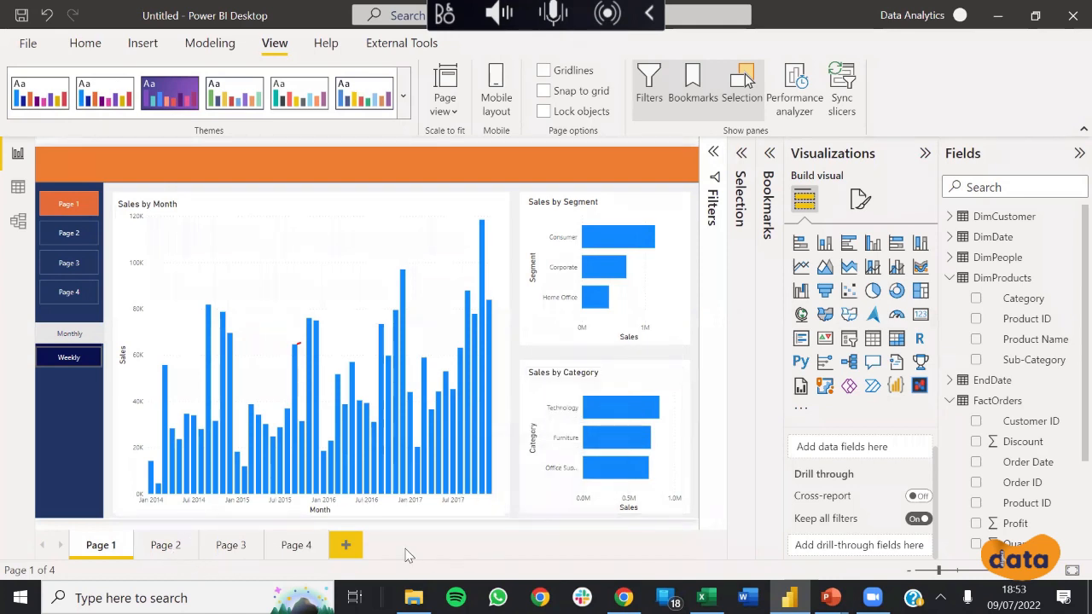
left_click(348, 550)
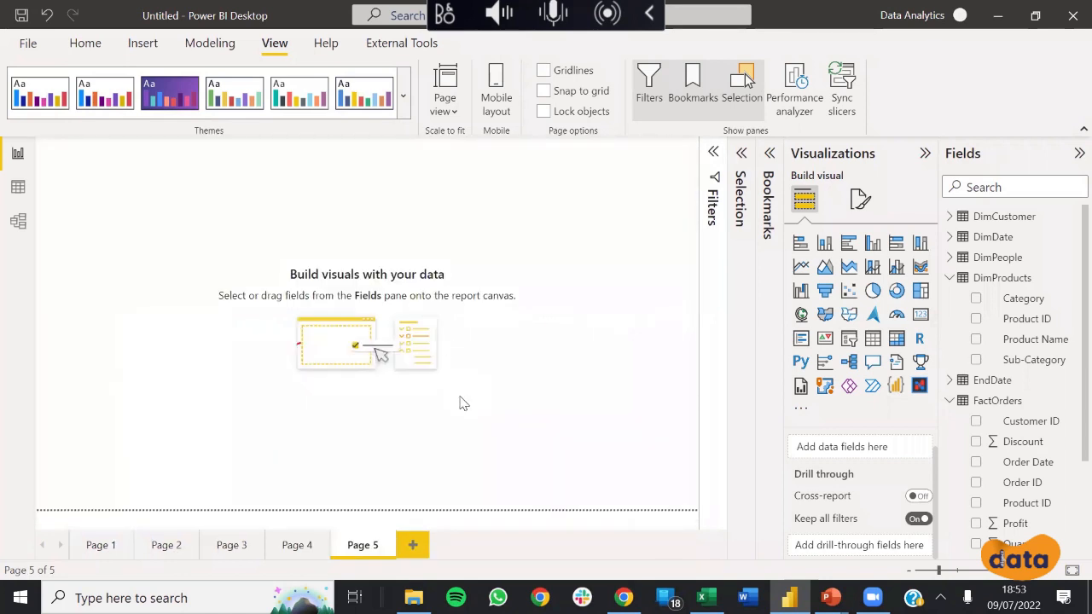
left_click(860, 200)
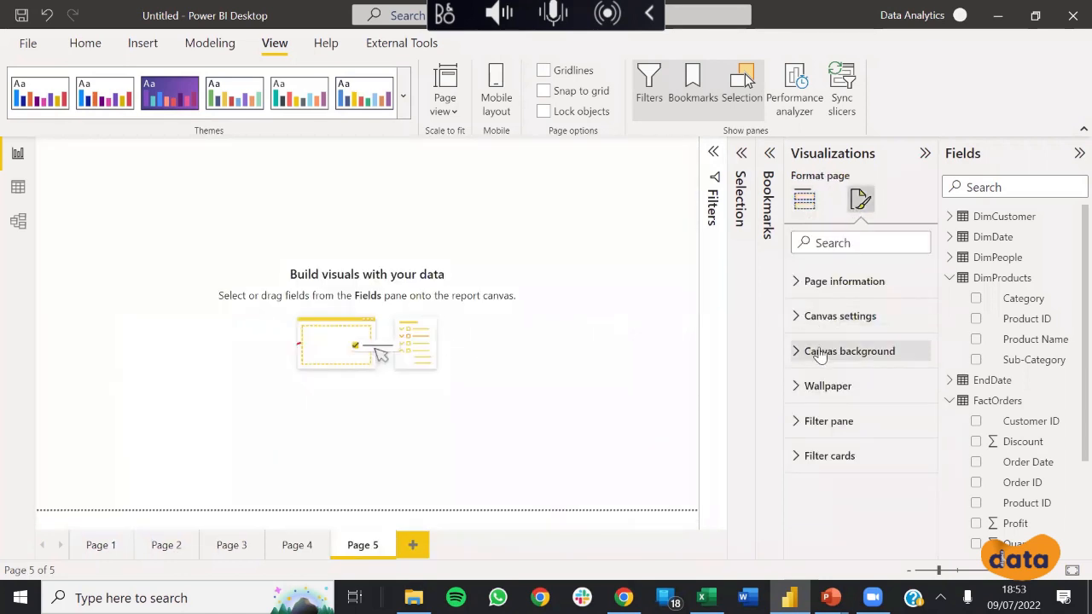
left_click(817, 318)
left_click(817, 318)
left_click(816, 355)
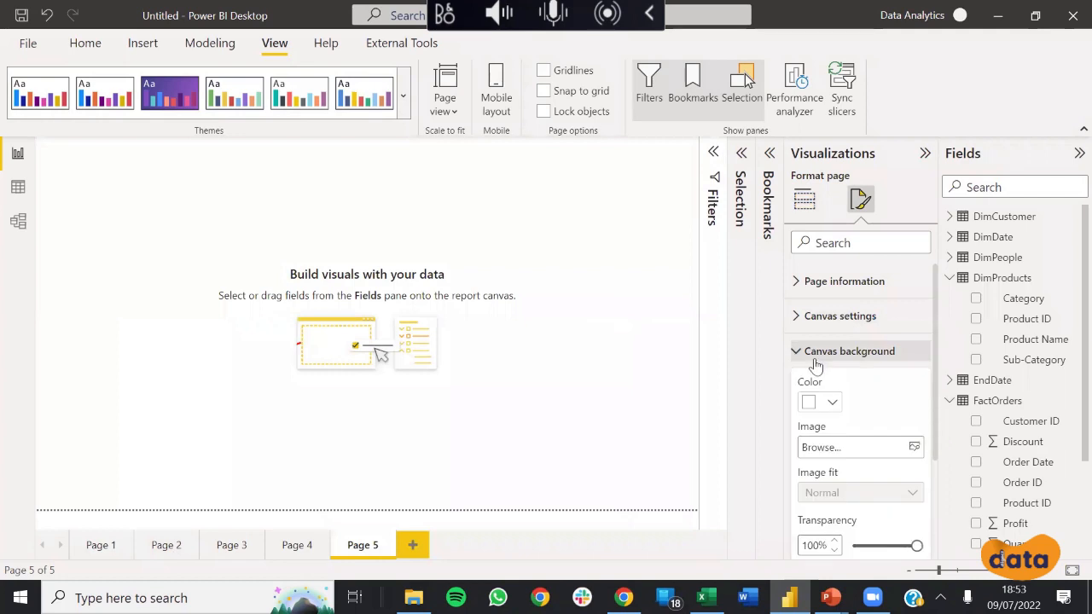
left_click(808, 405)
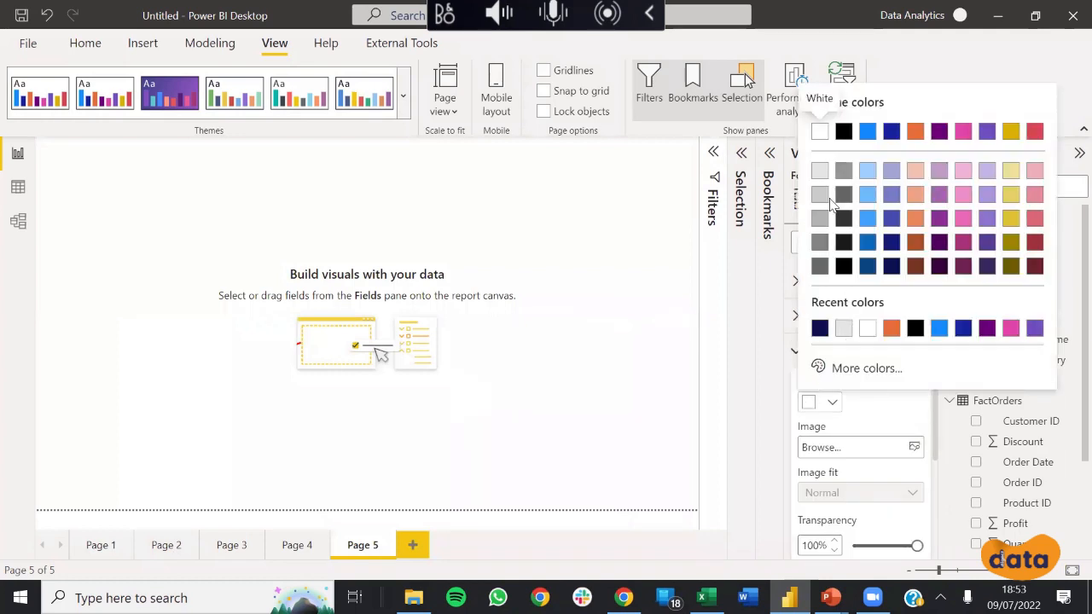
left_click(821, 173)
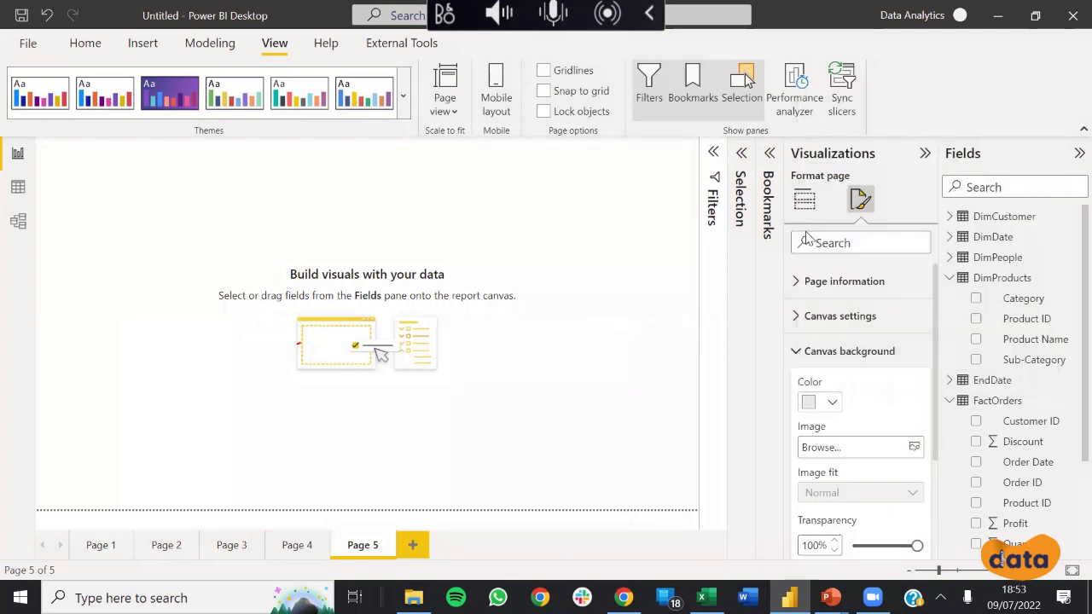
left_click_drag(915, 542, 853, 545)
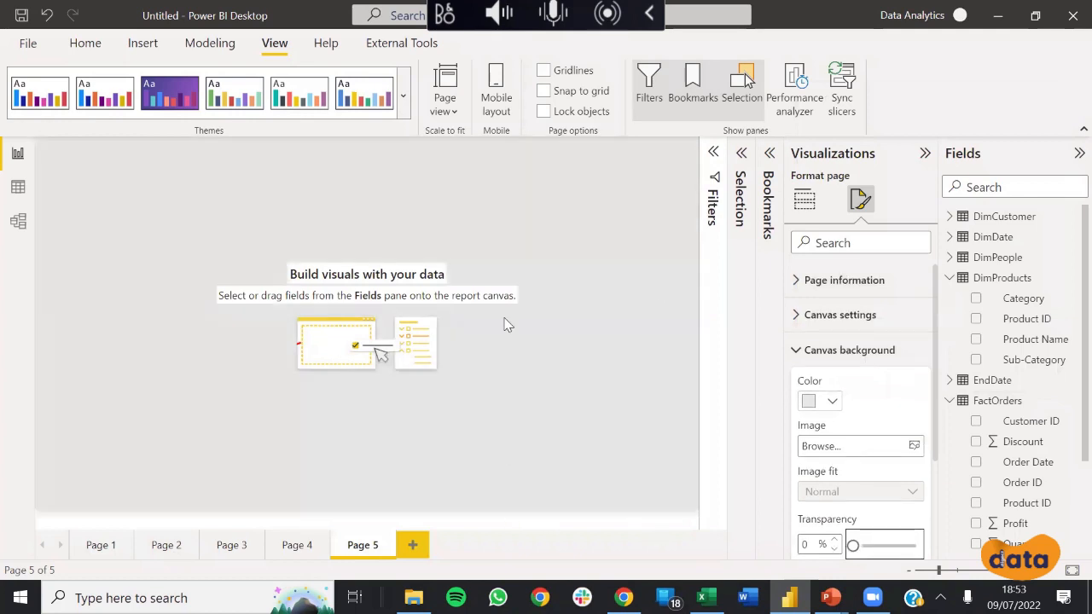
left_click(673, 197)
left_click(860, 202)
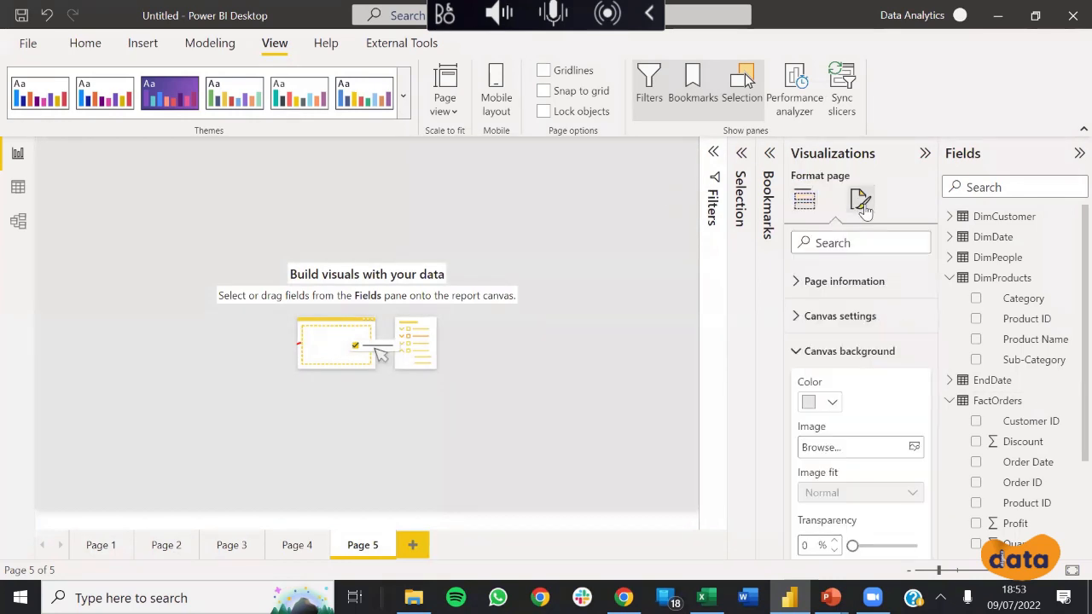
left_click(559, 249)
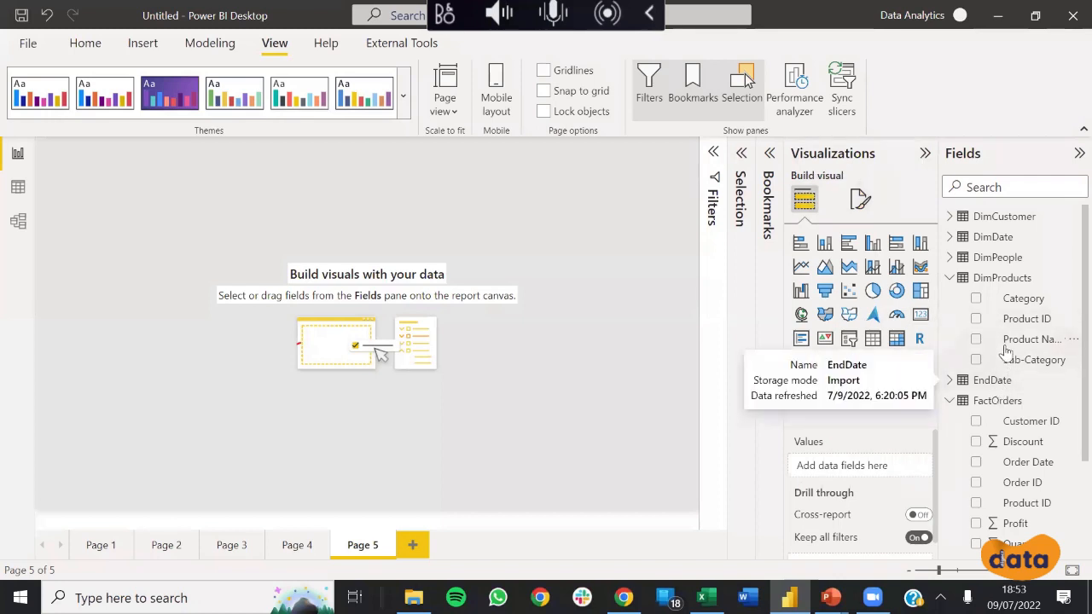
Step: Create a table on Page 5 with Product Name from DimProducts and Sales from FactOrders
left_click(977, 340)
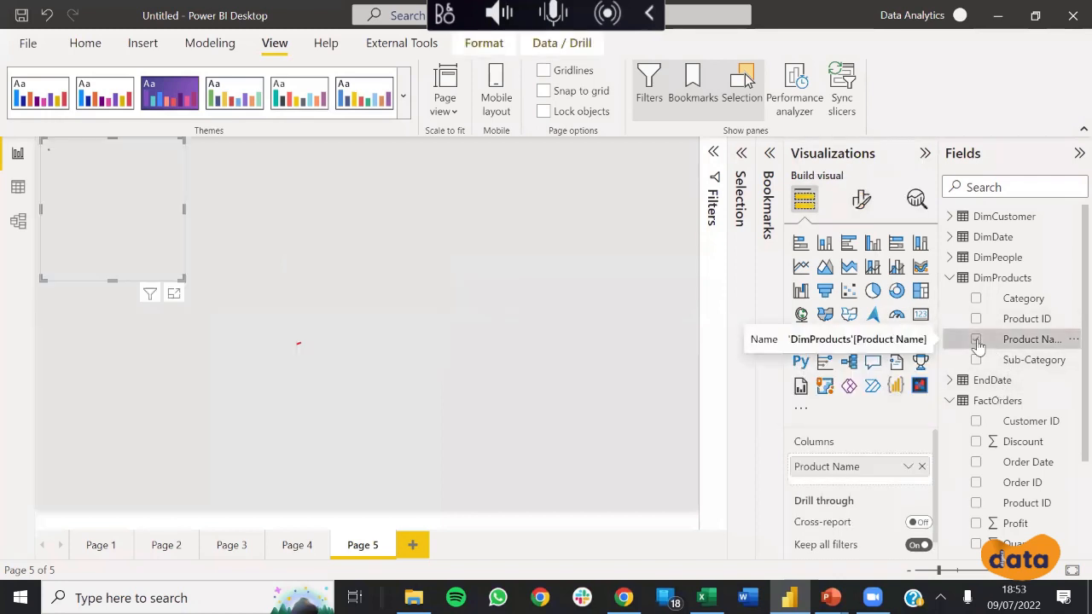
scroll(981, 478, "down", 3)
left_click(976, 462)
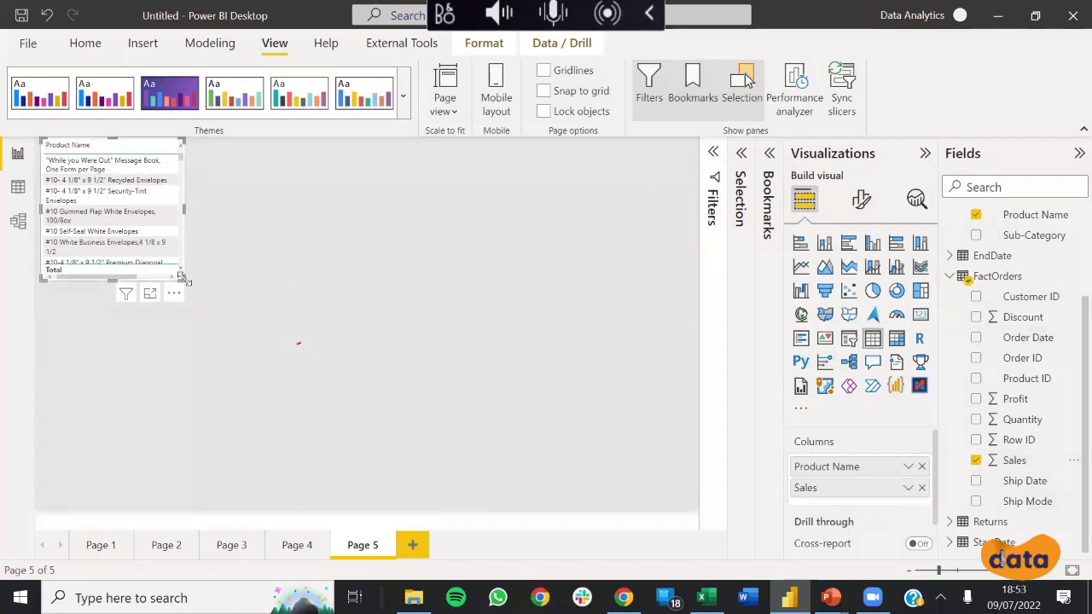
Step: Enlarge the product table across the middle of the page and sort it by Sales in descending order
left_click_drag(401, 372, 514, 402)
left_click_drag(469, 257, 523, 286)
left_click(431, 216)
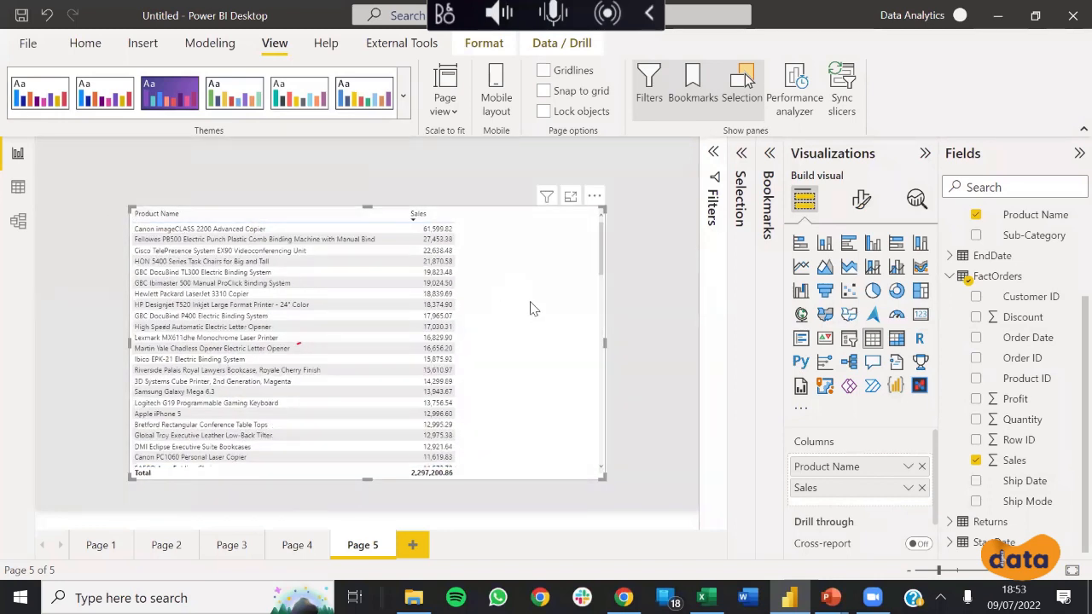
left_click_drag(531, 307, 520, 286)
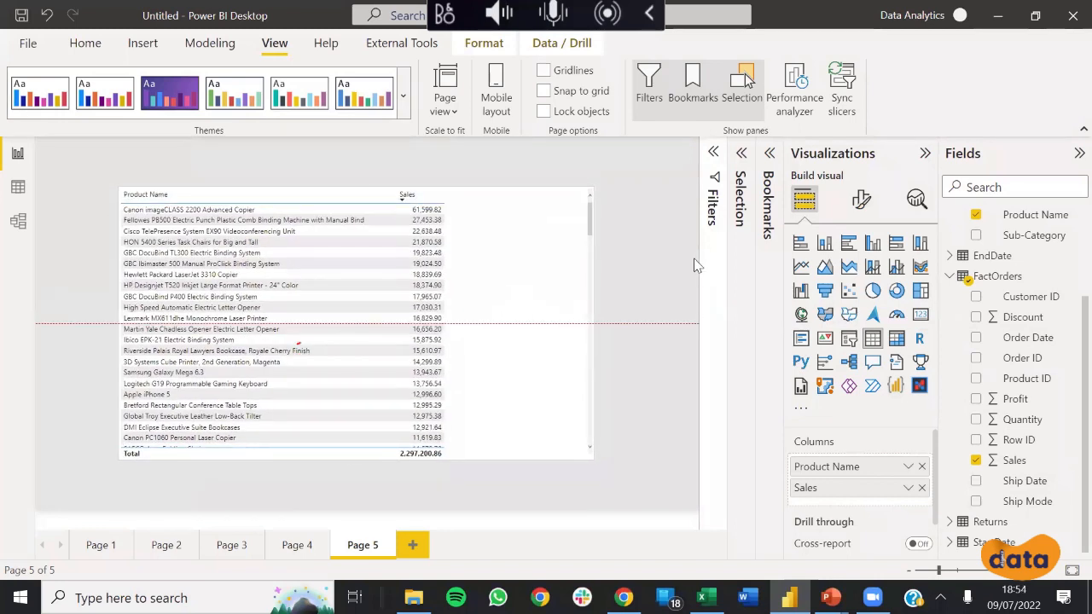
Step: Filter the product table's Product Name to the top 5 items by Sales using a Top N filter
left_click(713, 154)
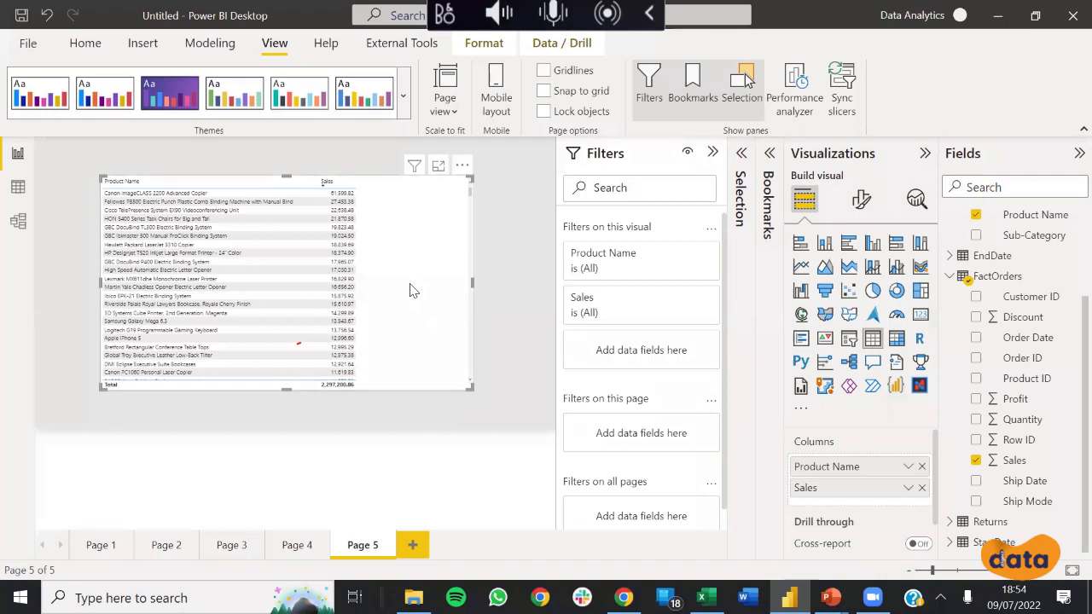
left_click_drag(453, 278, 473, 291)
left_click(687, 253)
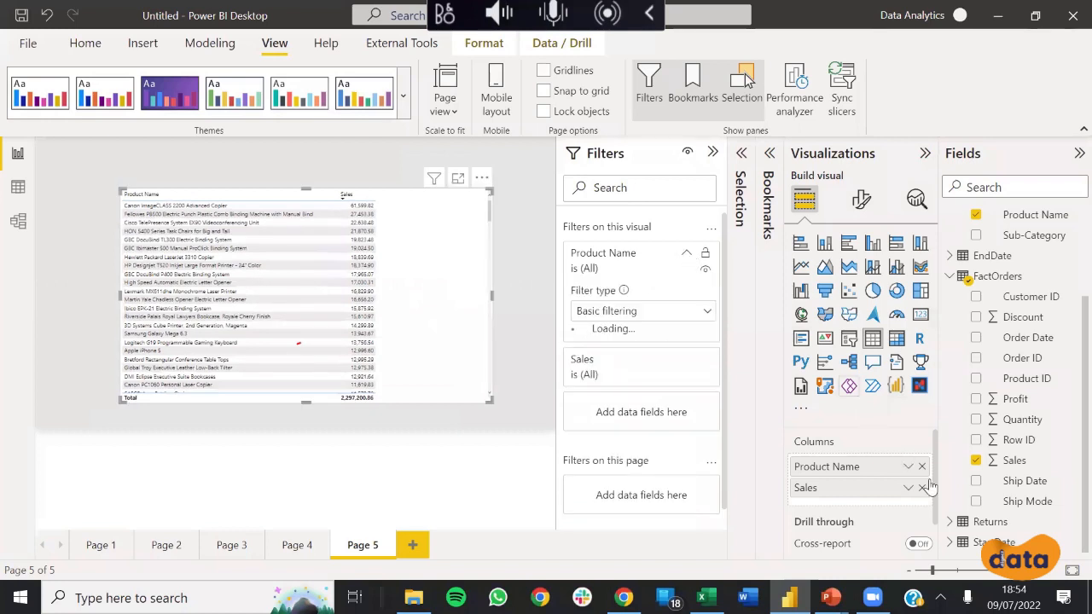
left_click(668, 309)
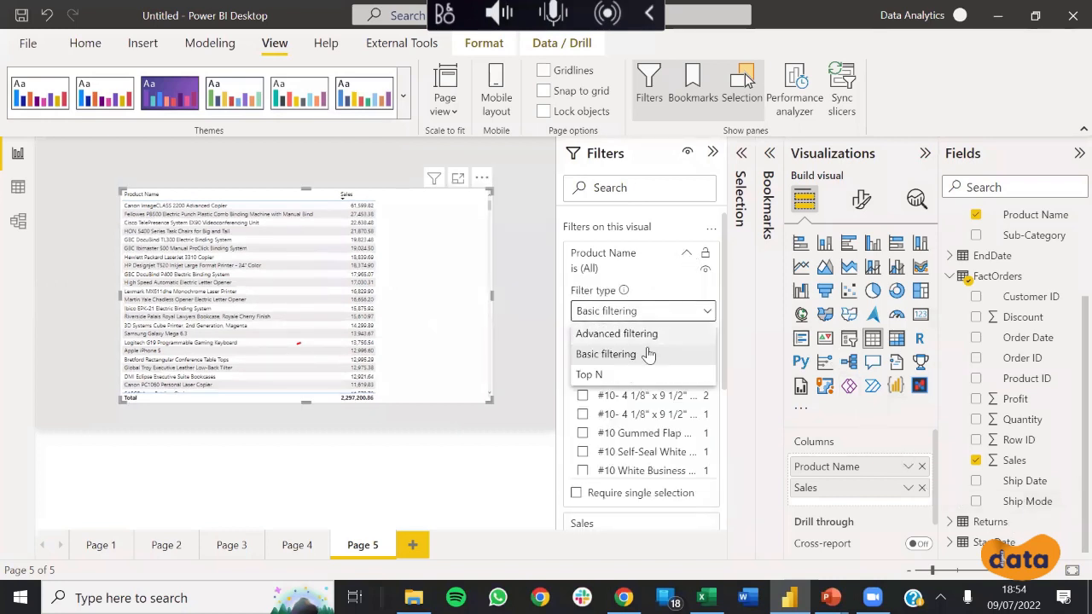
left_click(639, 379)
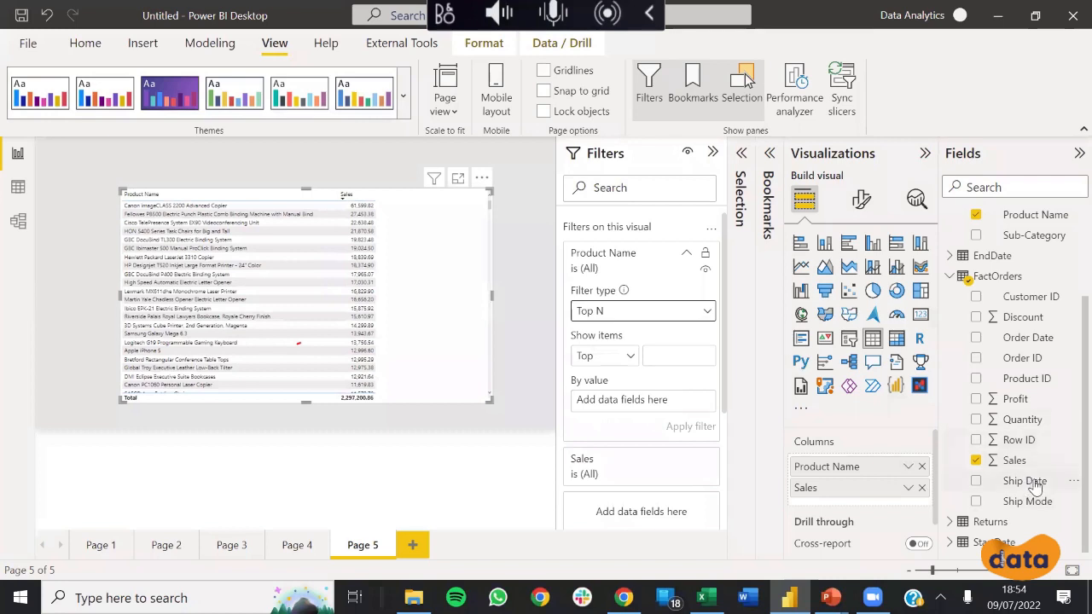
left_click(674, 357)
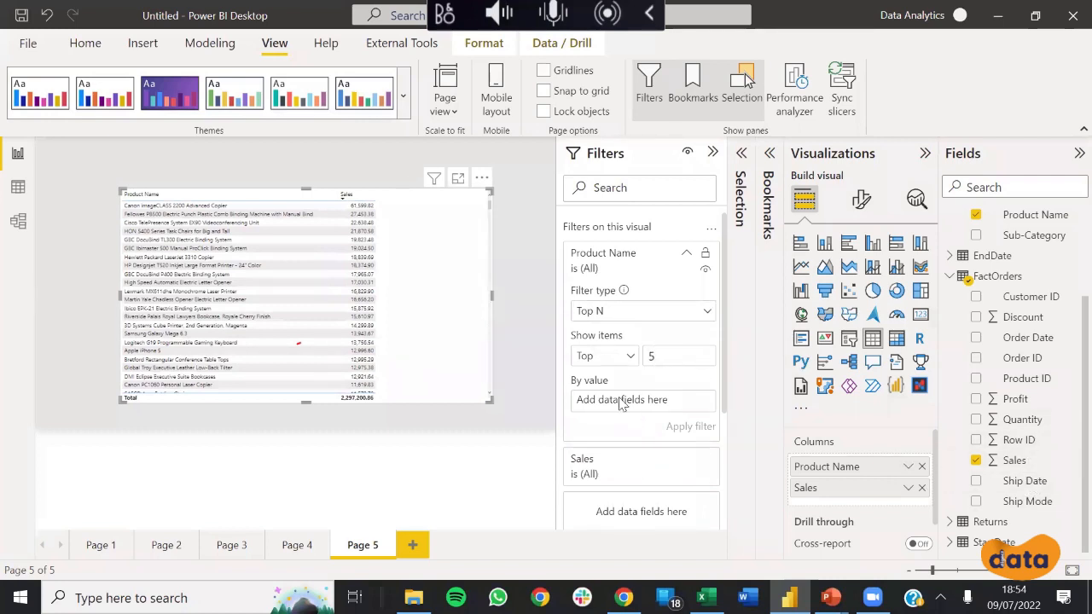
left_click_drag(1005, 458, 649, 400)
left_click(683, 426)
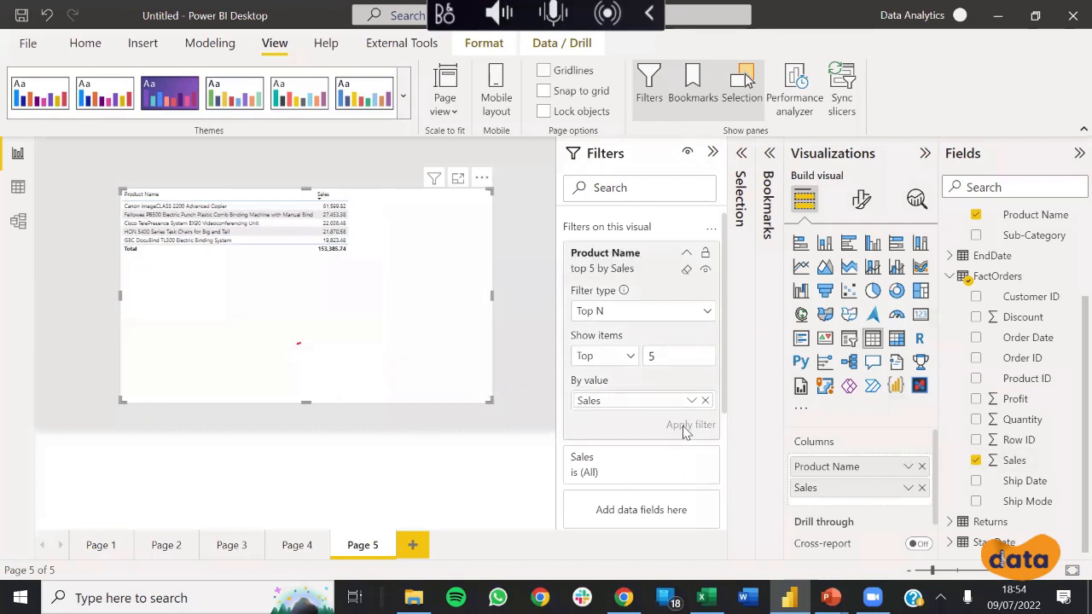
Step: Reposition the product table and shrink its width and height to fit closely around the listed products and total row
left_click_drag(434, 316, 451, 341)
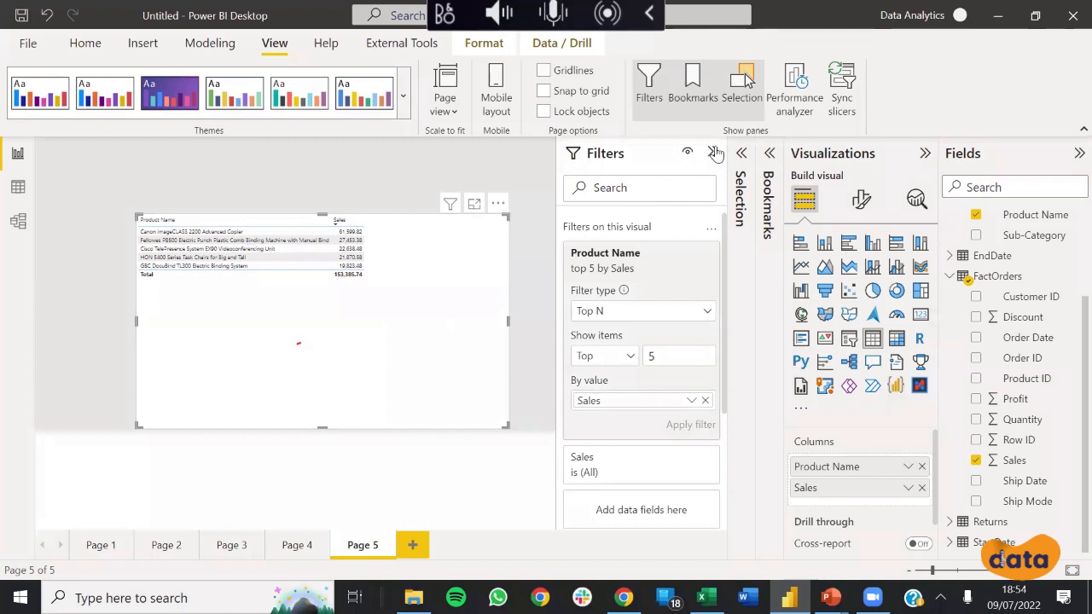
left_click(925, 152)
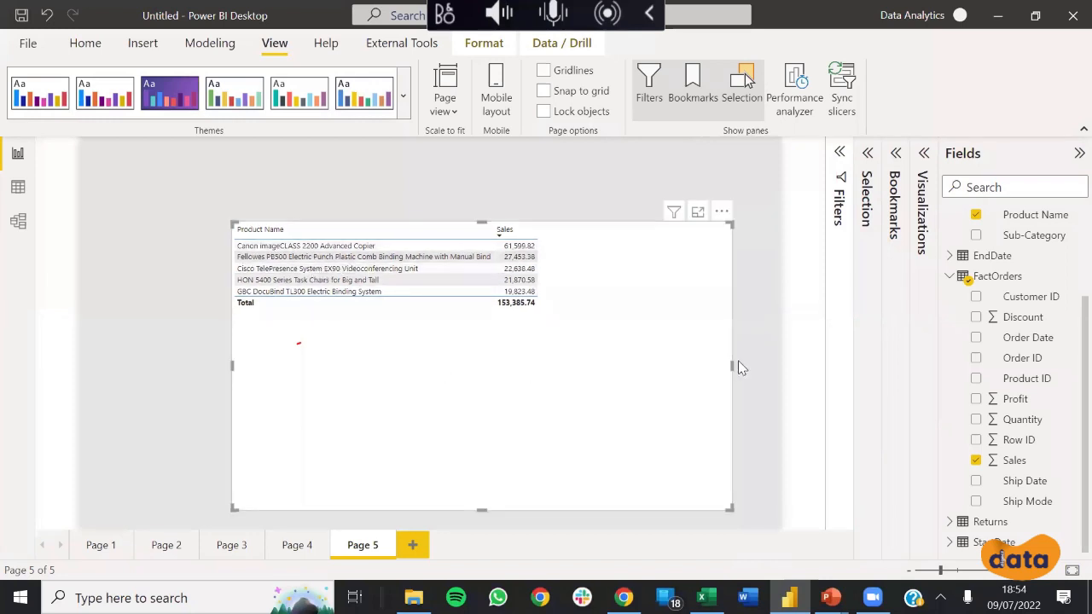
left_click_drag(600, 353, 569, 349)
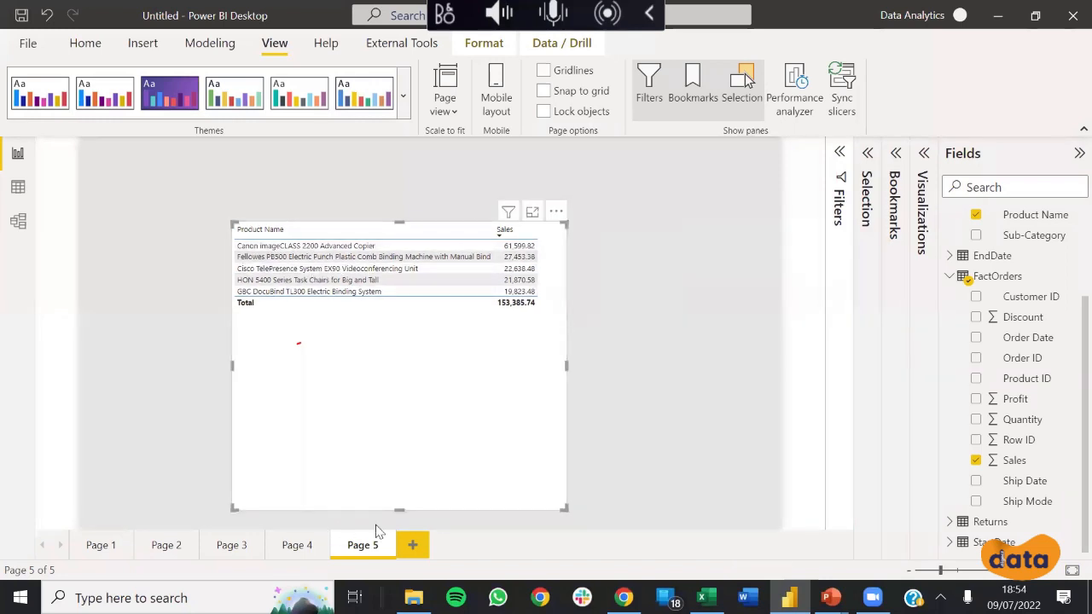
left_click_drag(400, 508, 366, 354)
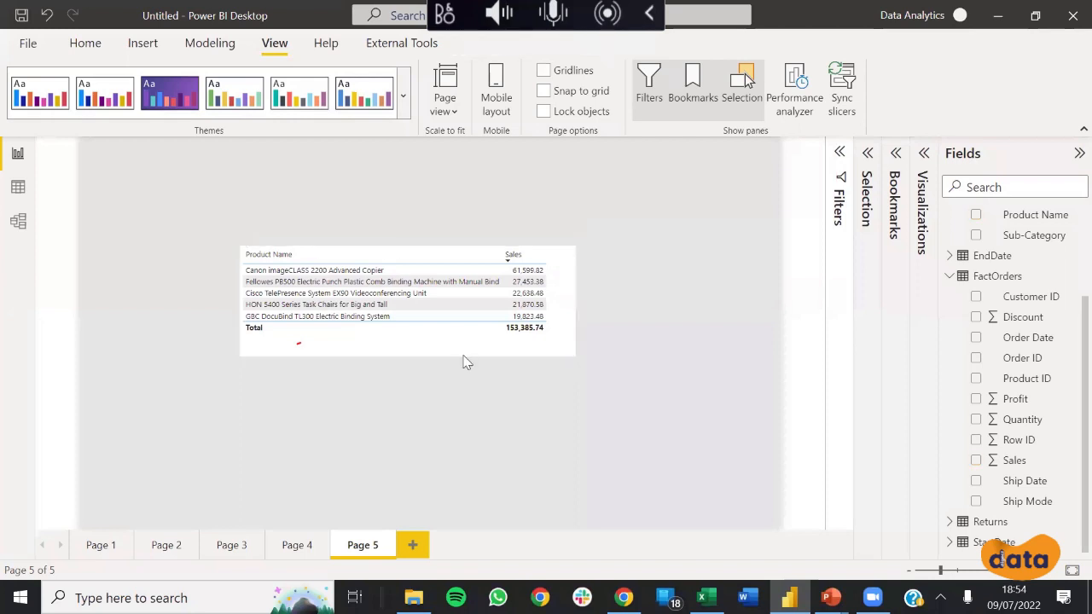
Step: Rename Page 5 as Top 5 Products
double_click(367, 550)
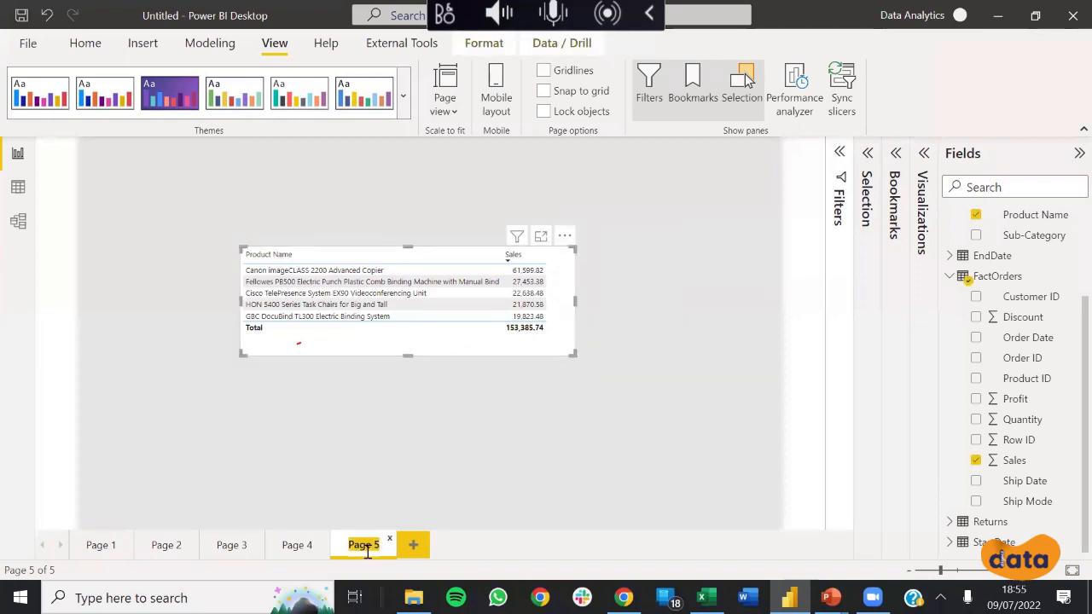
type("Top 5 Products")
key("Return")
left_click(537, 512)
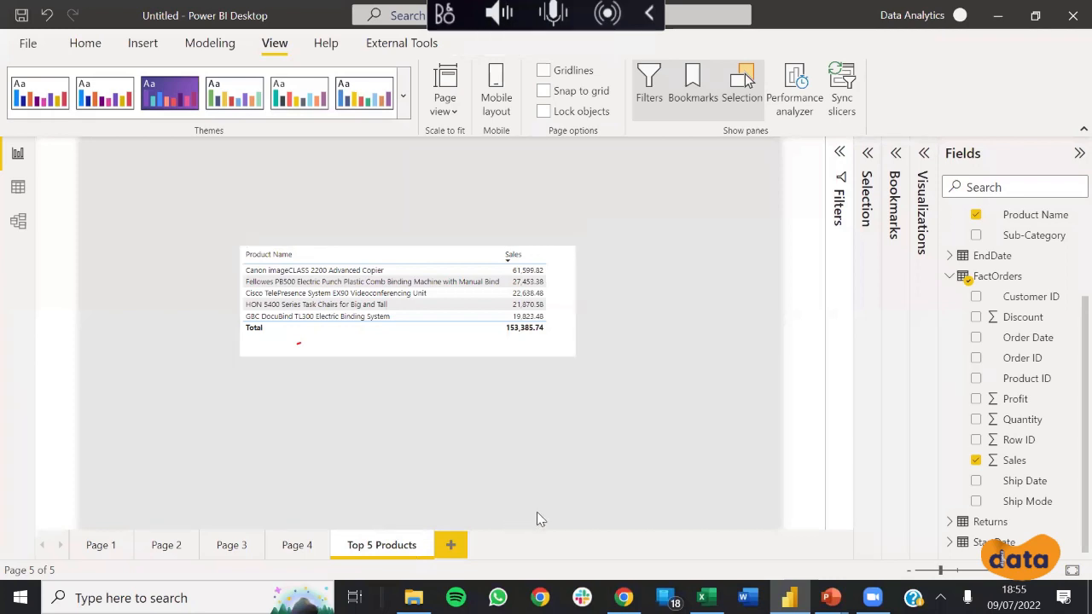
Step: Show the product table's filters and close the Selection and Bookmarks panes
left_click(841, 155)
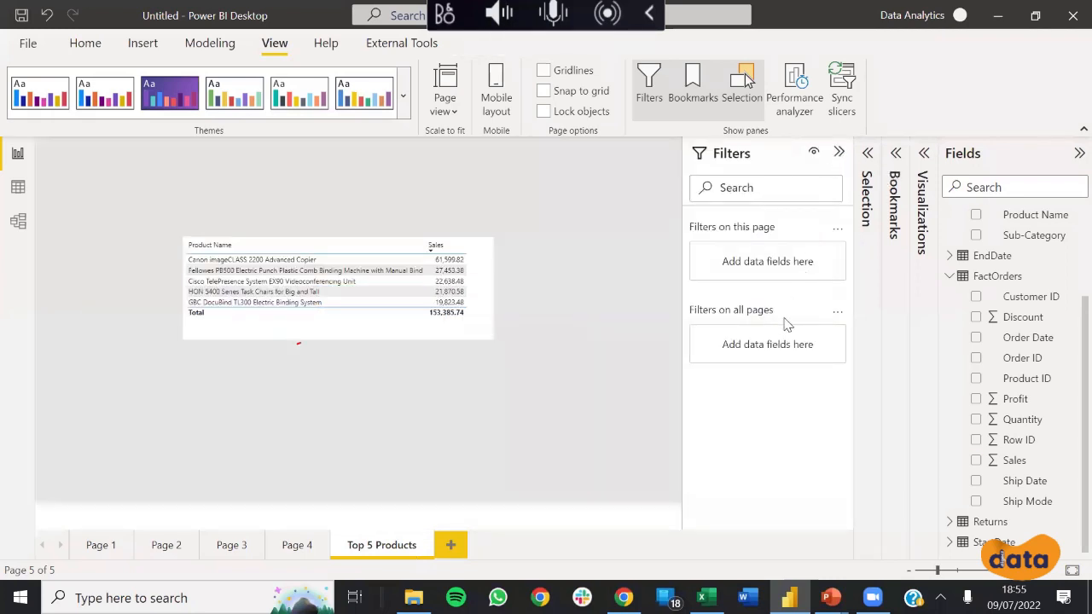
left_click(453, 332)
scroll(789, 435, "down", 4)
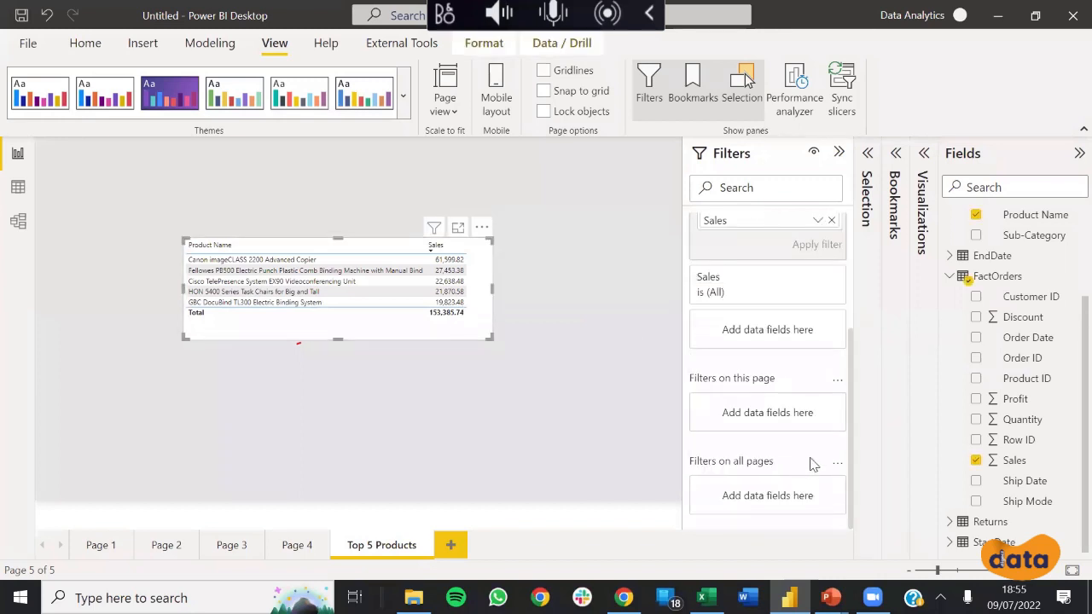
scroll(813, 463, "up", 4)
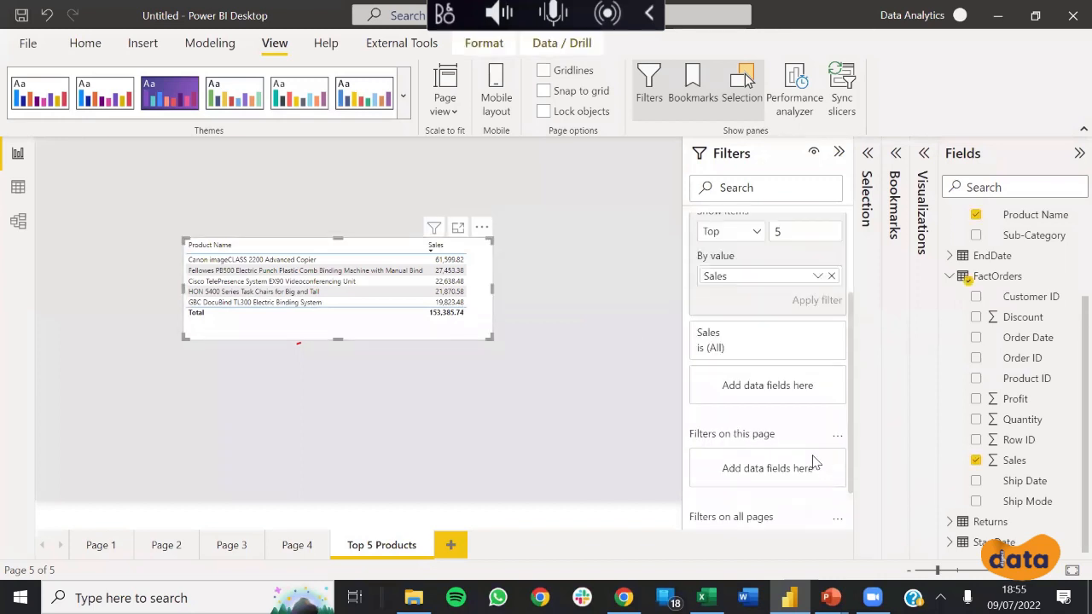
left_click(868, 154)
left_click(867, 155)
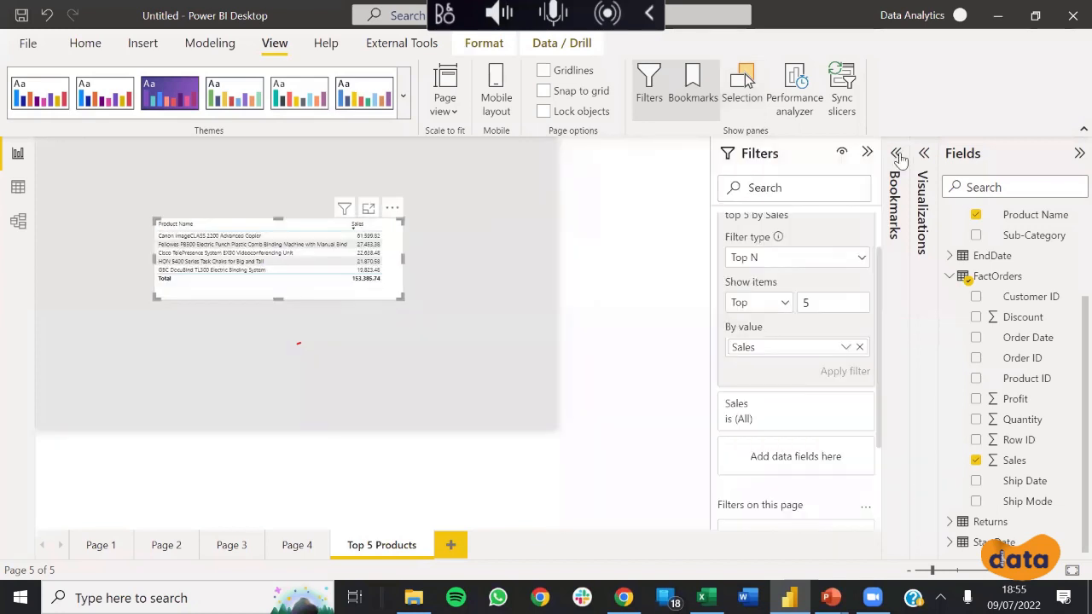
left_click(898, 157)
left_click(896, 154)
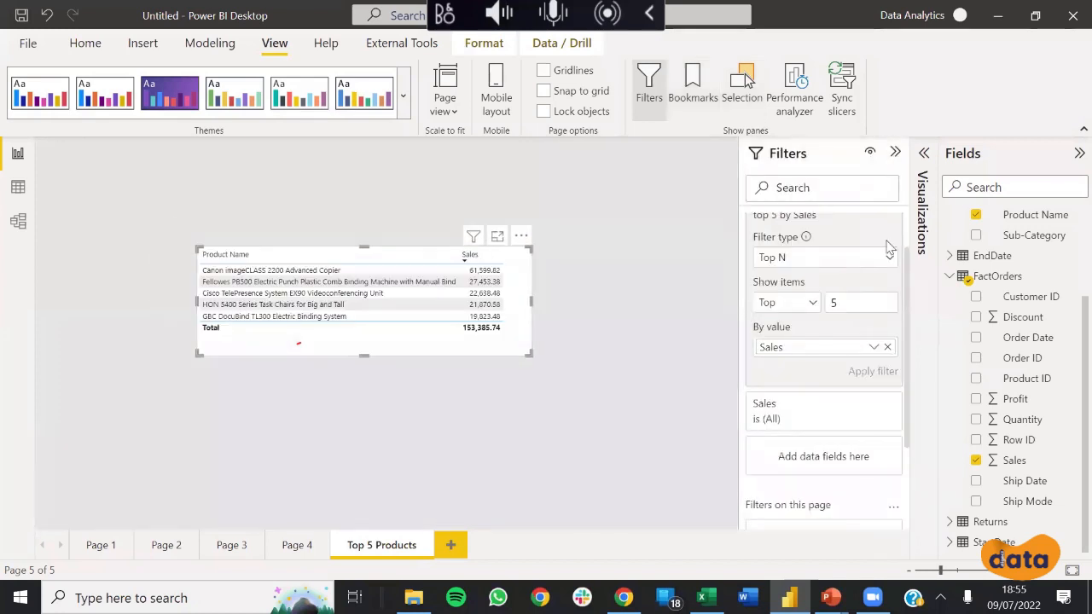
Step: Add Sales from FactOrders as the drill-through field of the Top 5 Products page
scroll(902, 367, "down", 3)
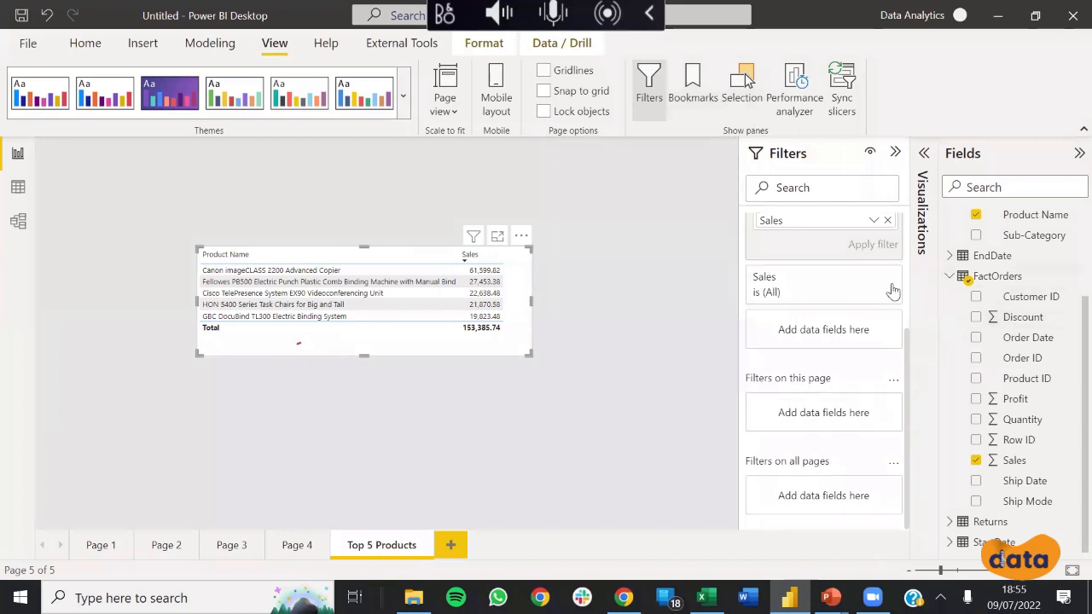
scroll(892, 289, "up", 3)
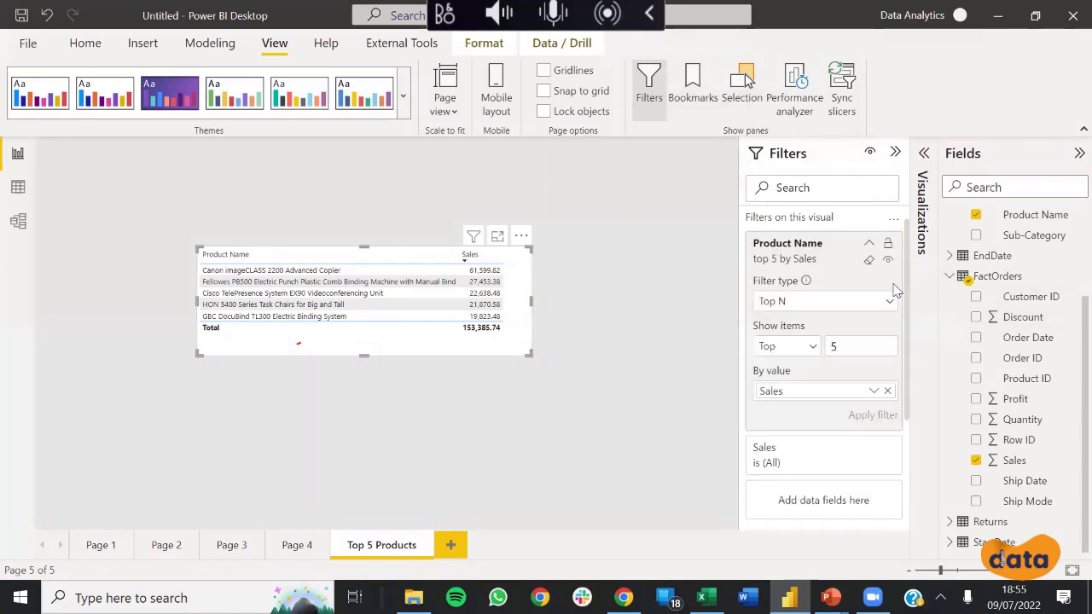
left_click(925, 155)
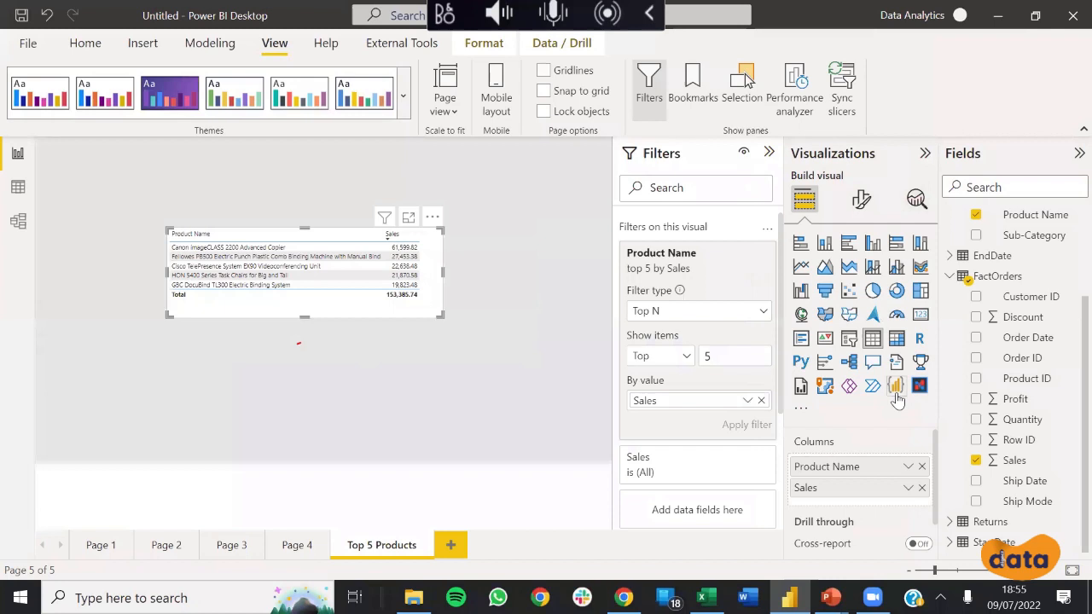
scroll(874, 491, "down", 2)
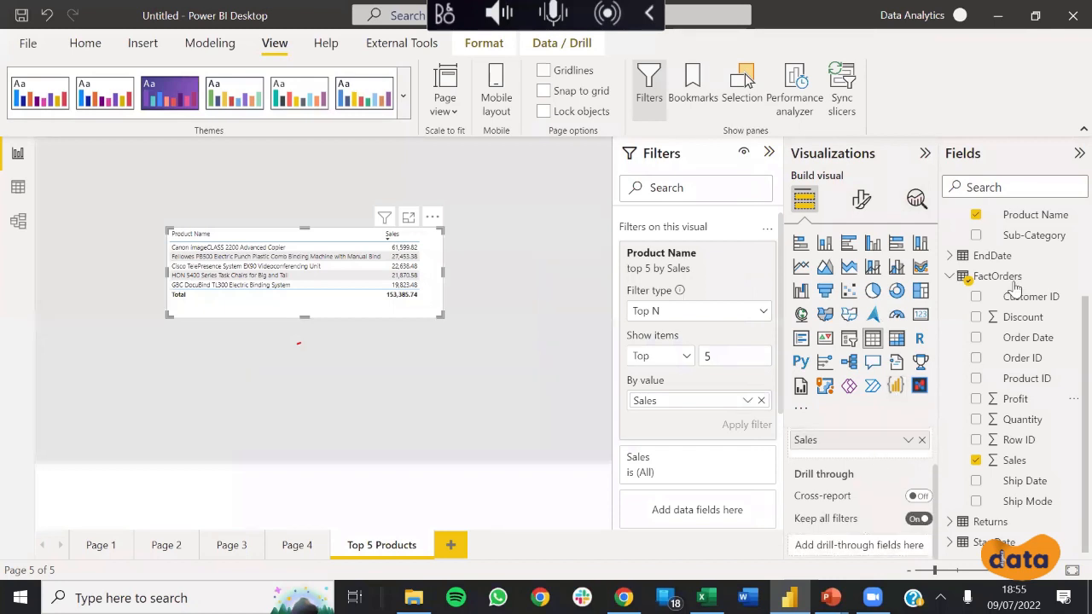
left_click_drag(1013, 464, 867, 546)
scroll(857, 504, "down", 2)
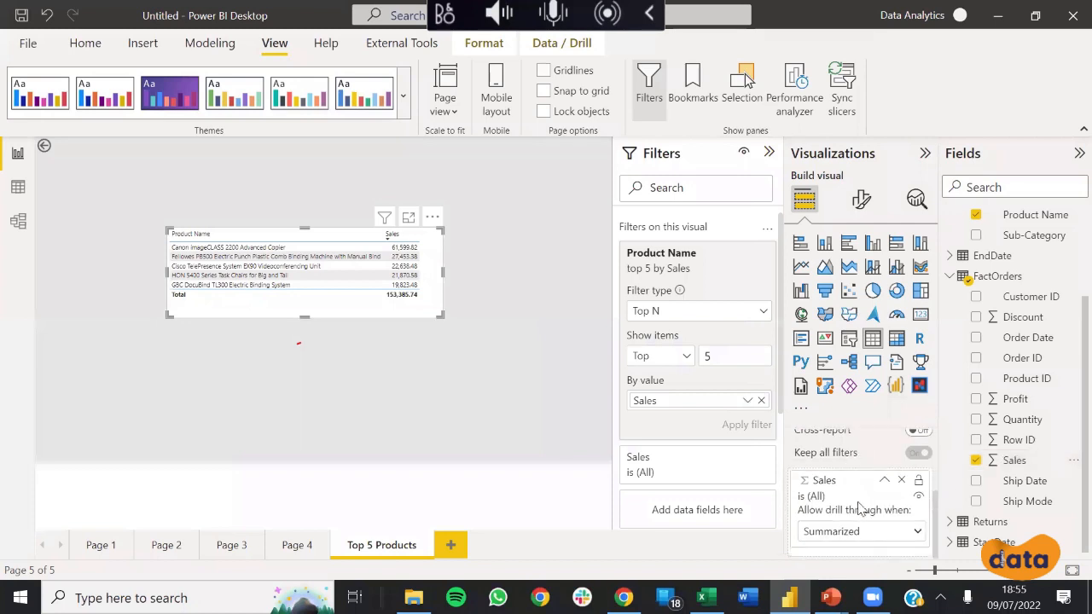
Step: Go to Page 1 and examine the drill-through options of the Consumer bar in the Sales by Segment chart
left_click(95, 553)
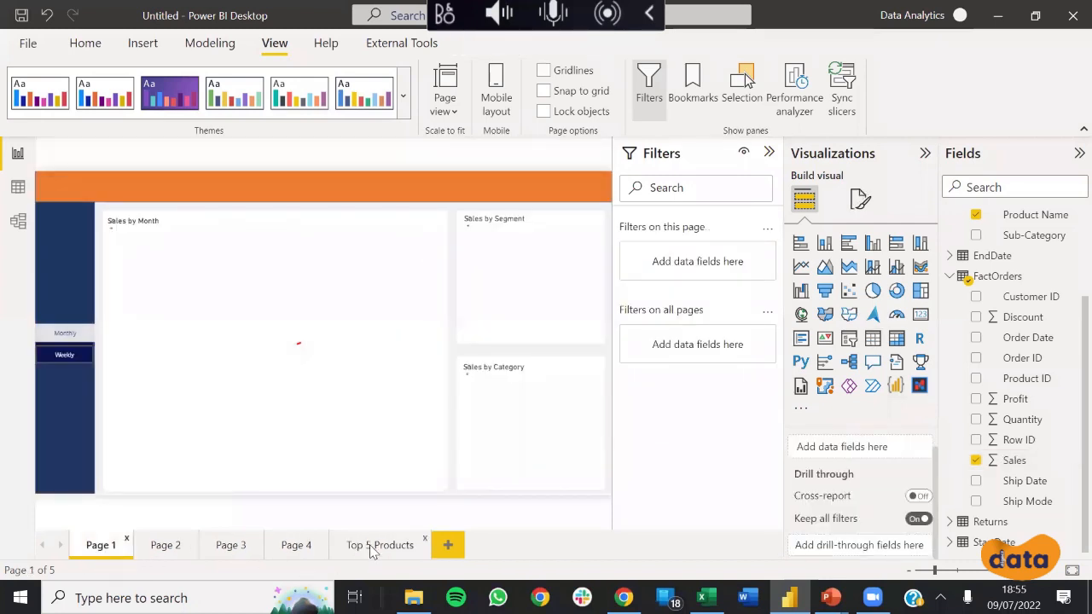
mouse_move(539, 249)
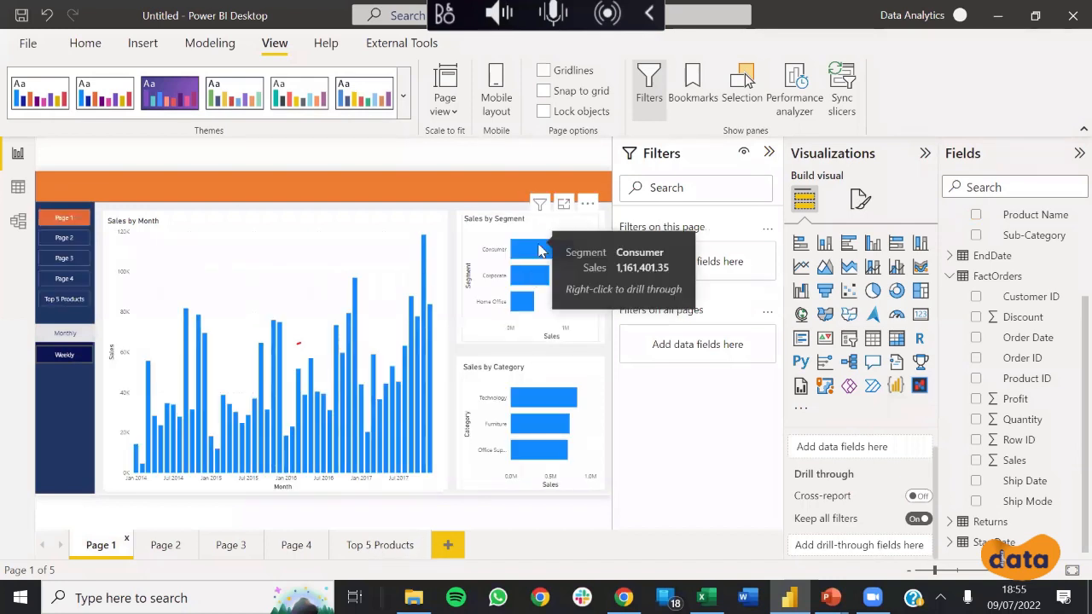
left_click(538, 254)
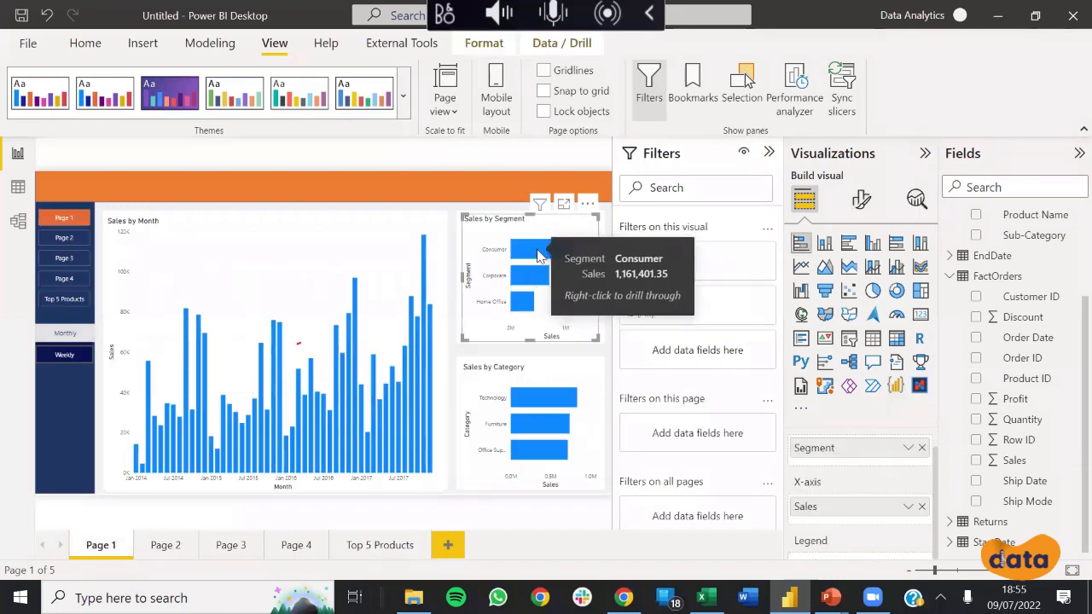
right_click(539, 254)
mouse_move(602, 364)
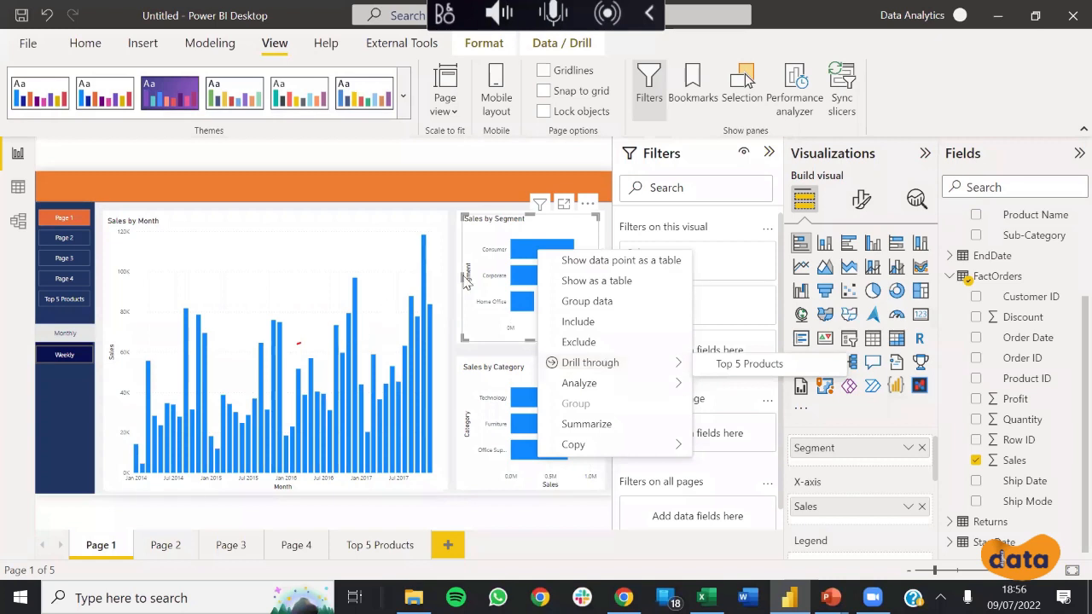
left_click(494, 205)
left_click(496, 205)
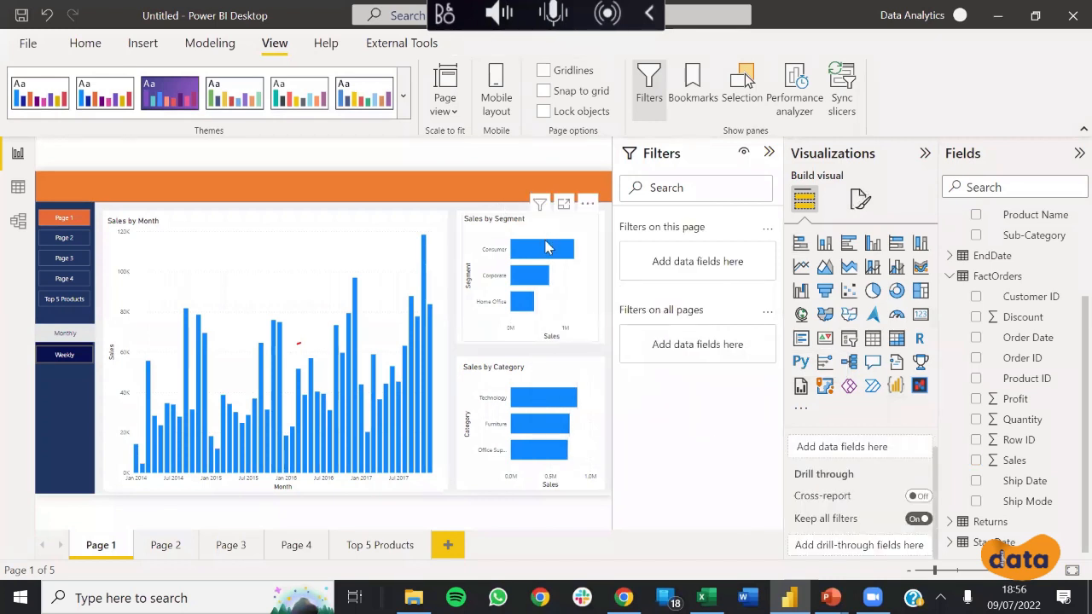
Step: Drill through from the Consumer bar in Sales by Segment to Top 5 Products and check the page's drill-through filters
mouse_move(549, 252)
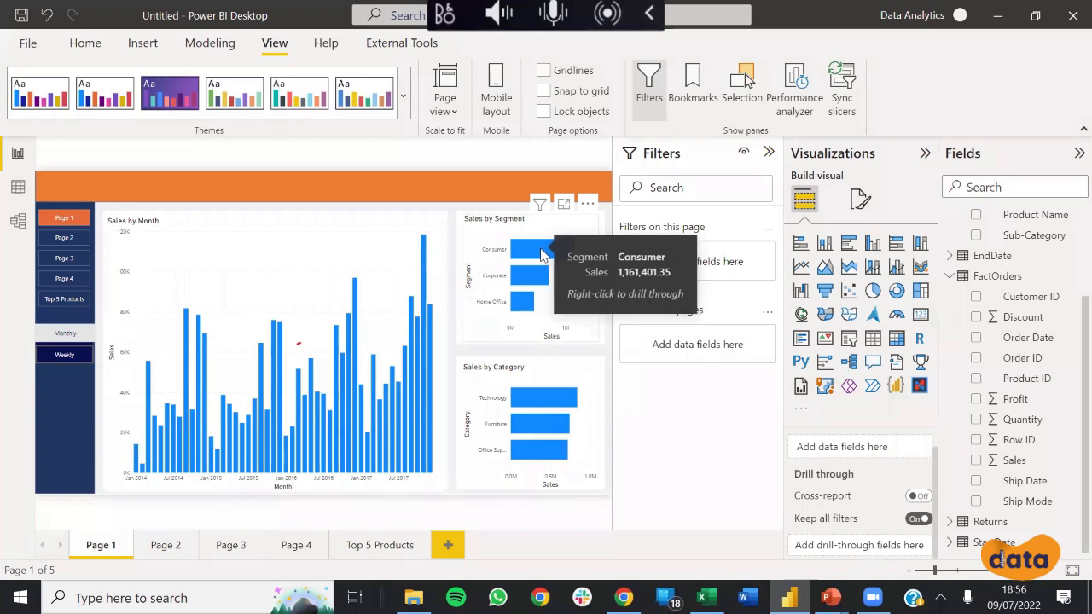
right_click(541, 255)
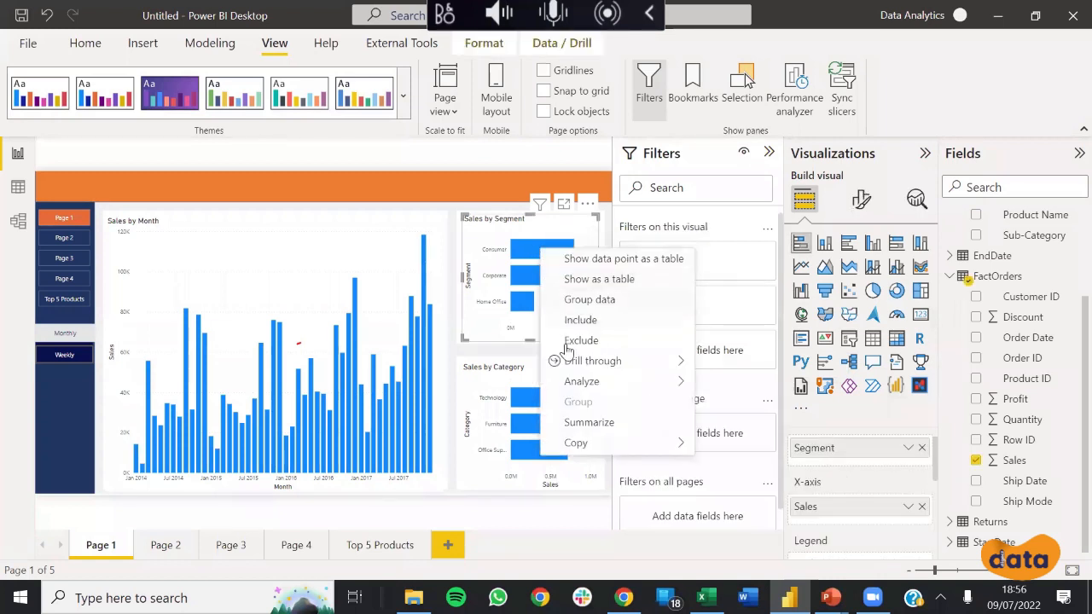
mouse_move(583, 363)
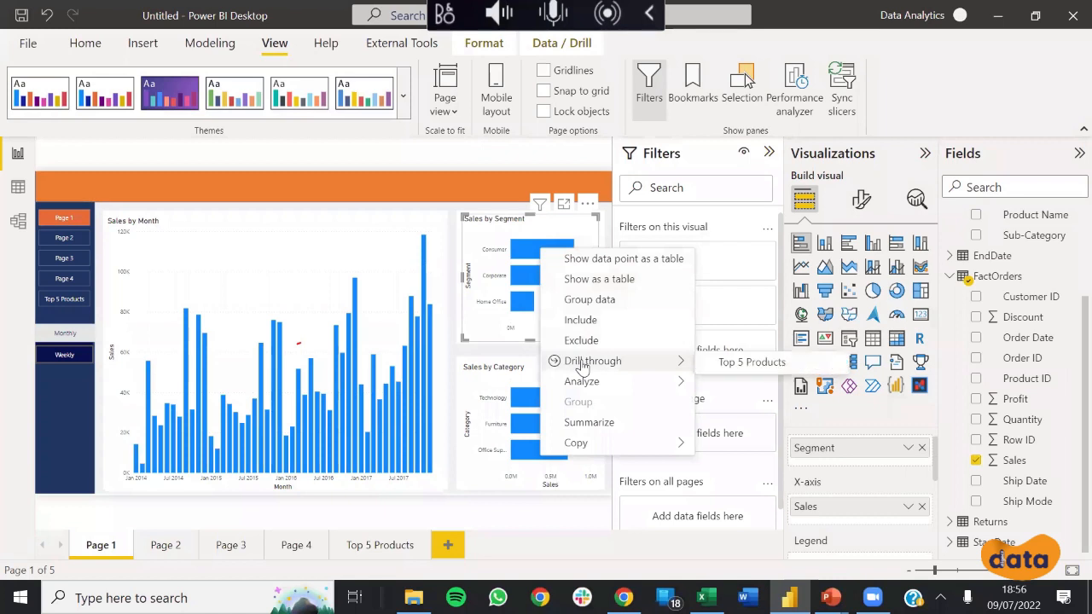
left_click(727, 369)
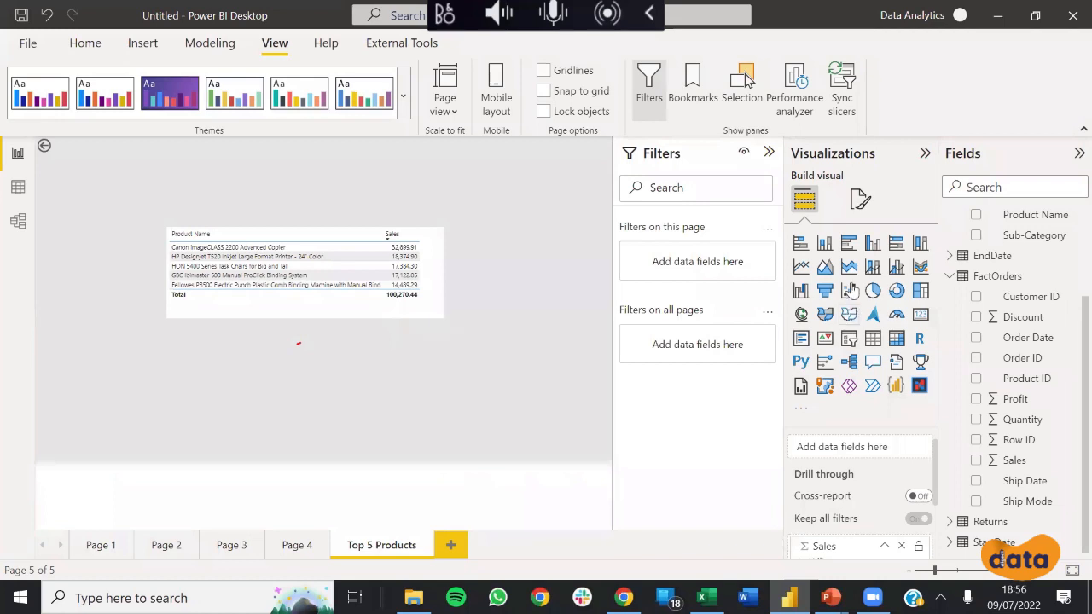
scroll(848, 482, "down", 2)
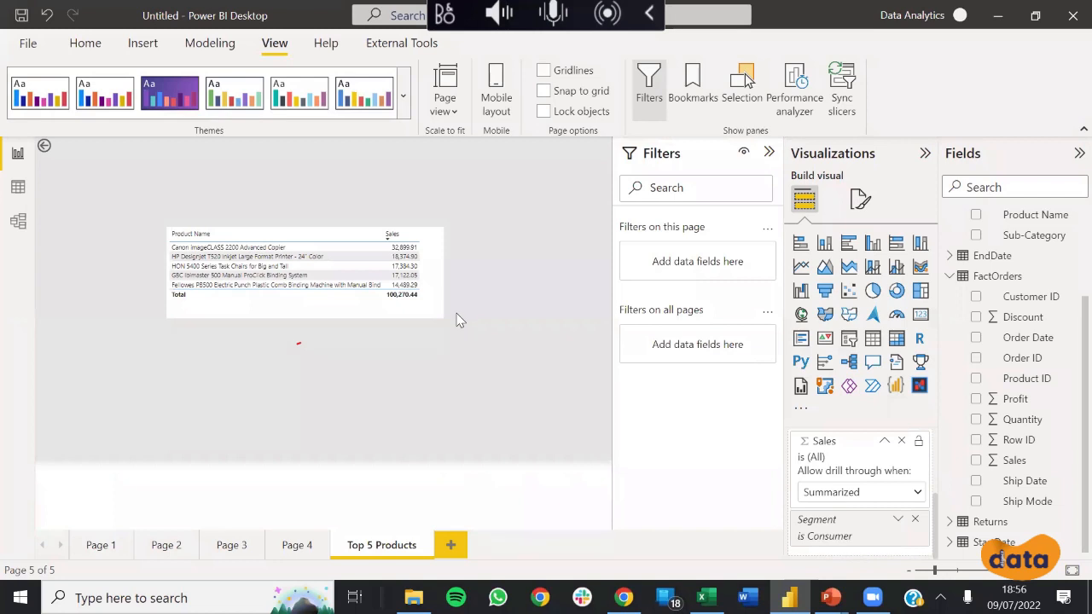
Step: Hide the Top 5 Products page and return to the Sales by Category chart on Page 1
right_click(391, 547)
left_click(408, 538)
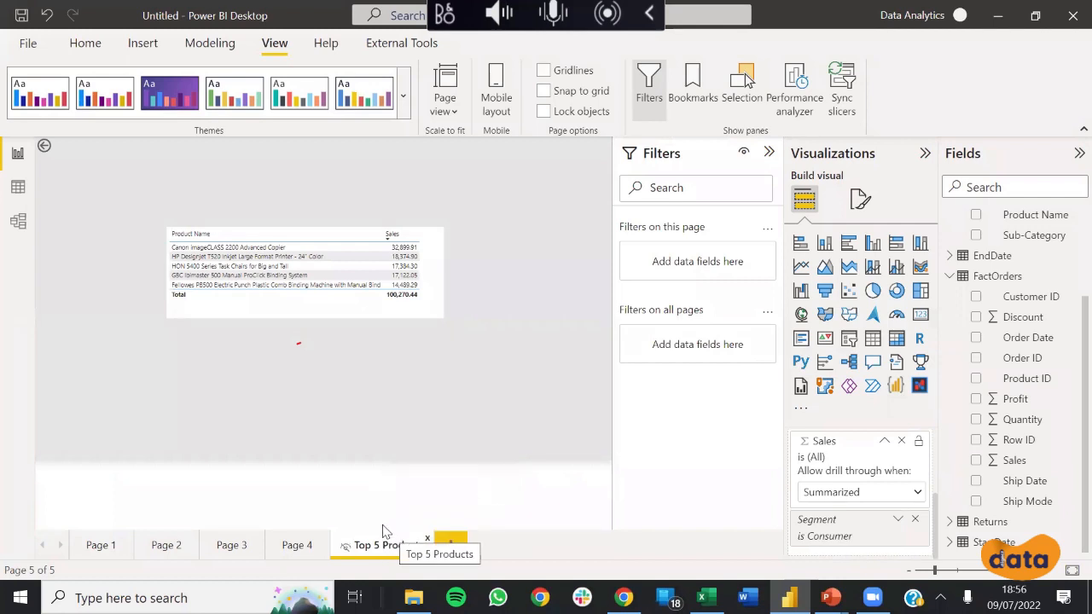
left_click(103, 550)
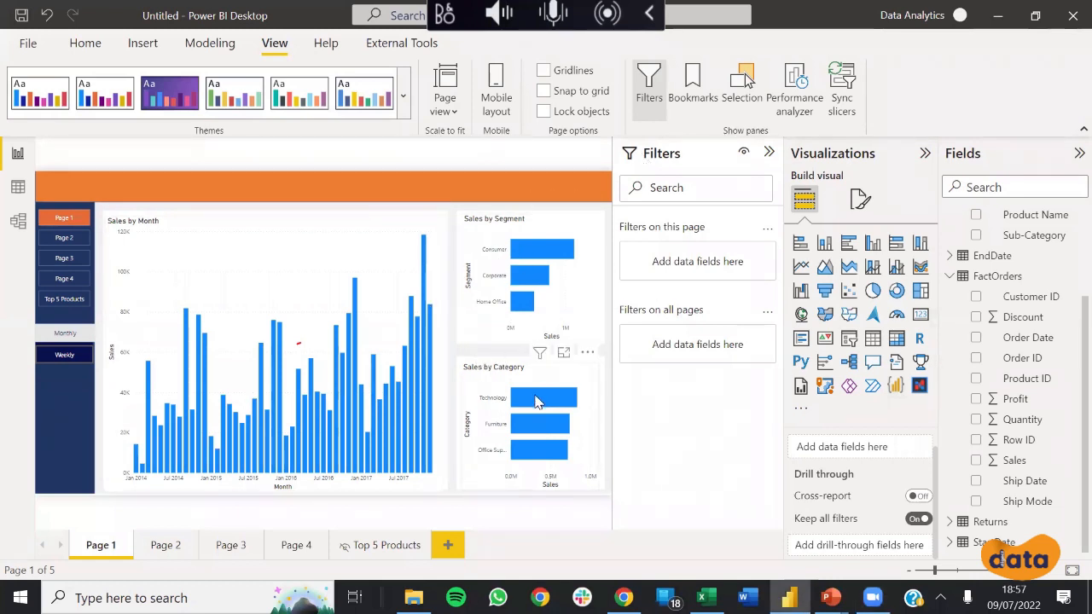
mouse_move(537, 402)
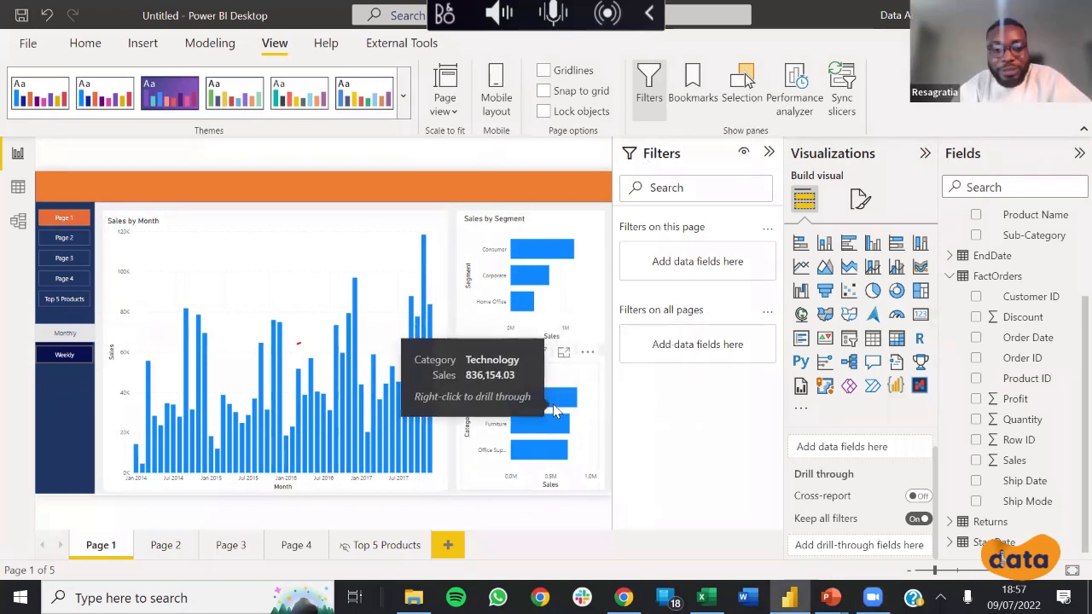
Step: Examine the drill-through options of the Technology bar in the Sales by Category chart
right_click(553, 402)
mouse_move(592, 311)
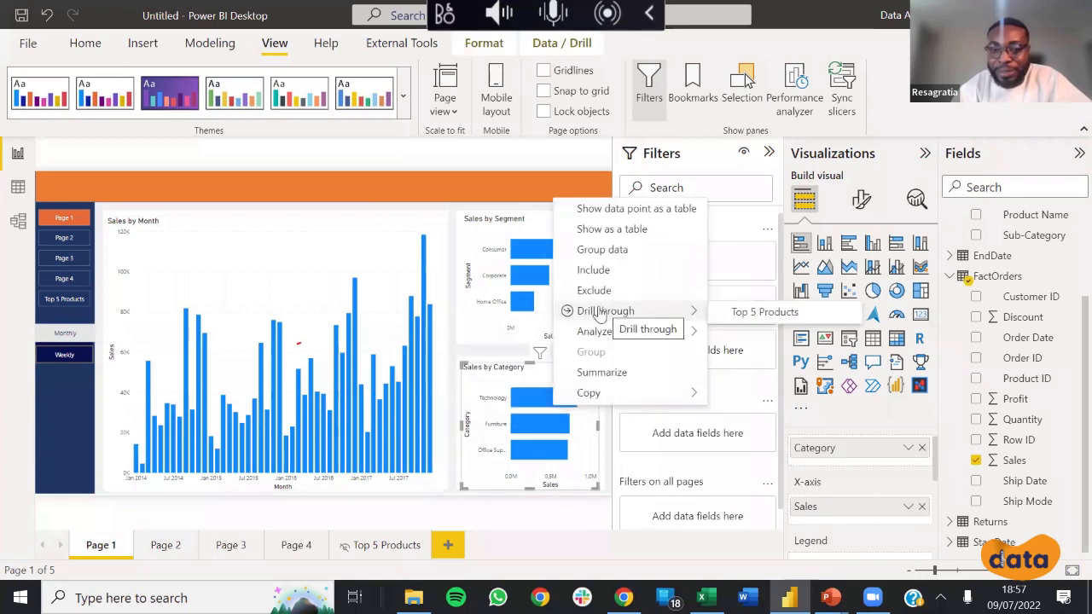
left_click(450, 217)
left_click(453, 216)
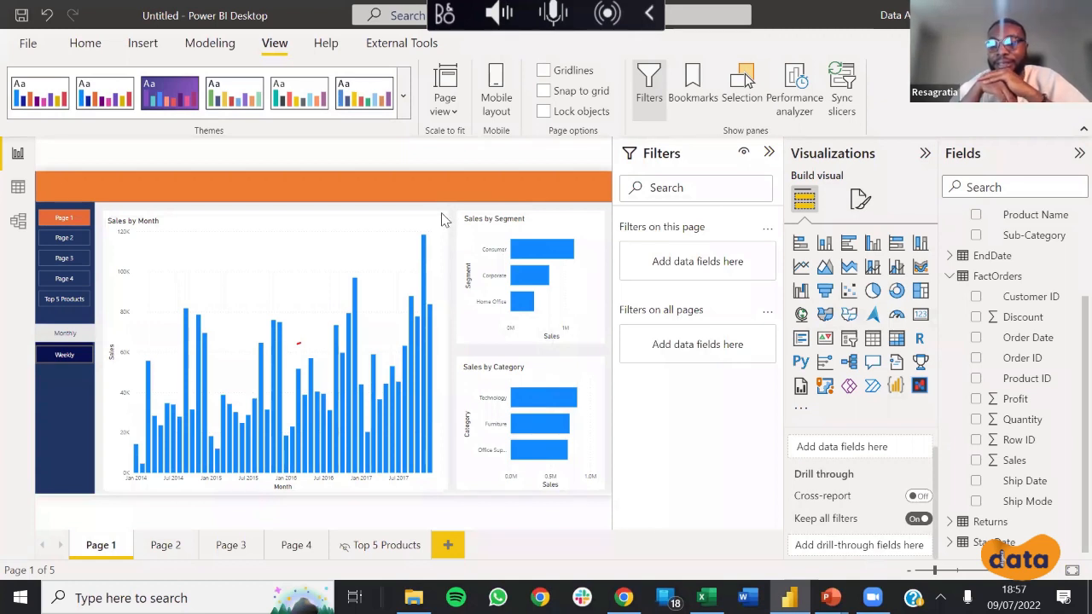
Step: Set the default column color of the Sales by Month chart to grey, the second shade below white in the theme colors
left_click(425, 225)
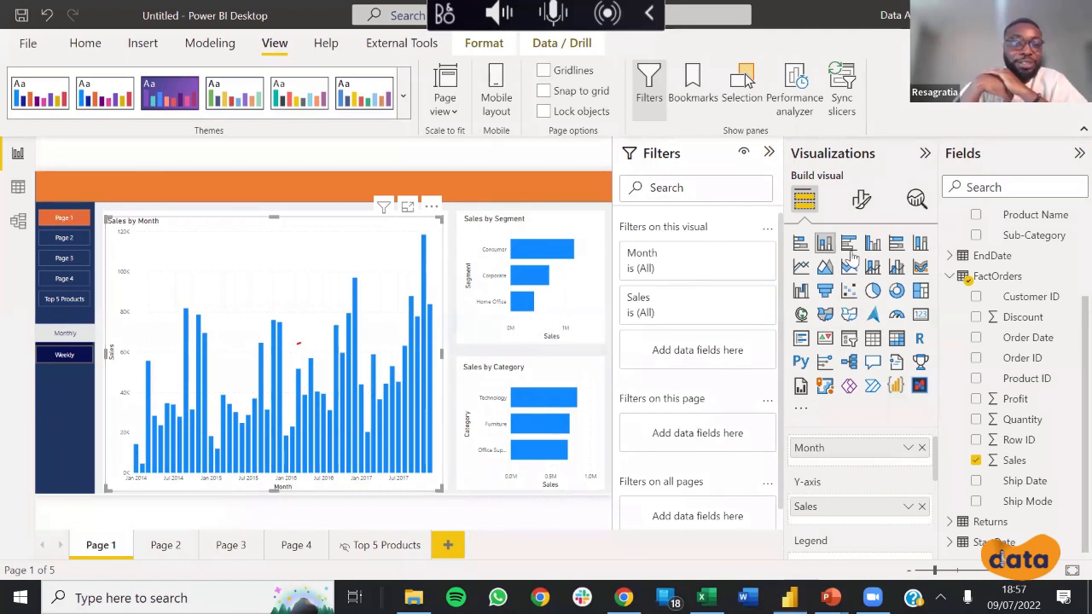
left_click(862, 205)
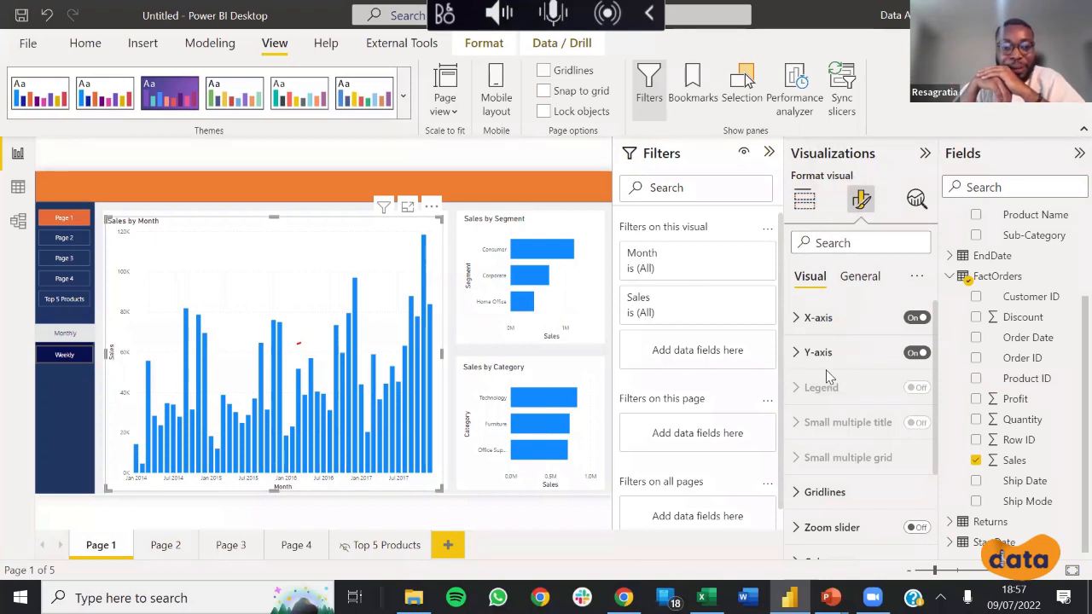
left_click(859, 279)
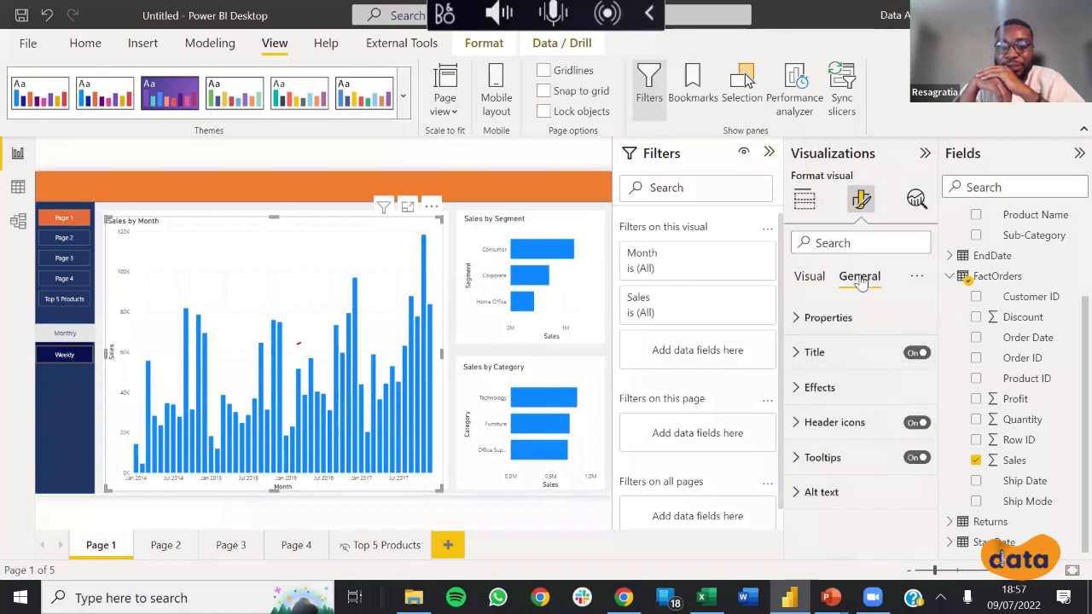
left_click(815, 387)
scroll(841, 407, "down", 2)
scroll(832, 389, "up", 2)
left_click(810, 276)
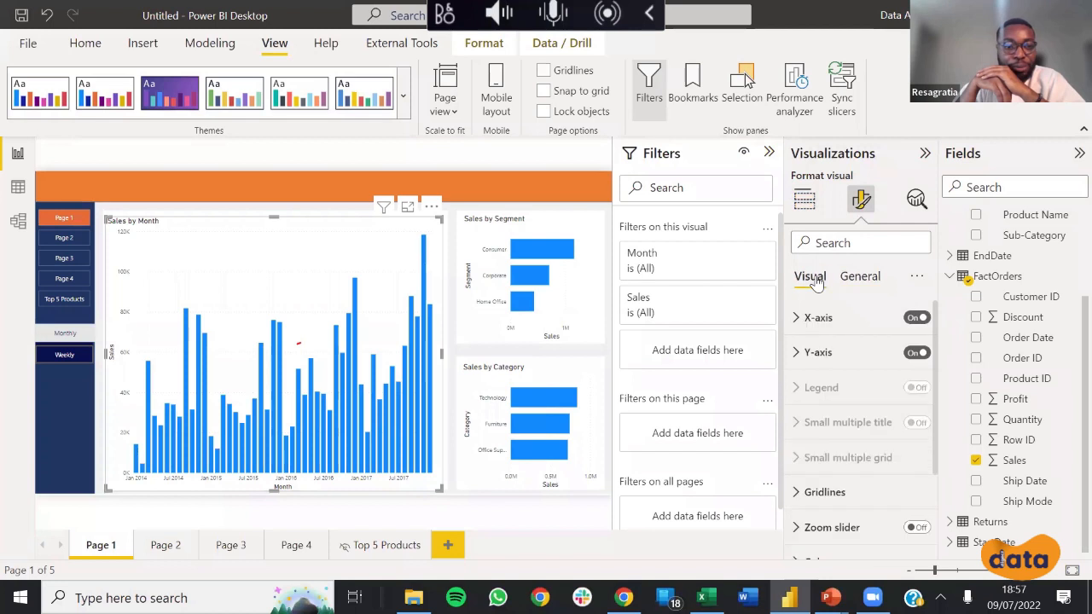
scroll(832, 431, "down", 2)
left_click(819, 436)
scroll(823, 436, "down", 2)
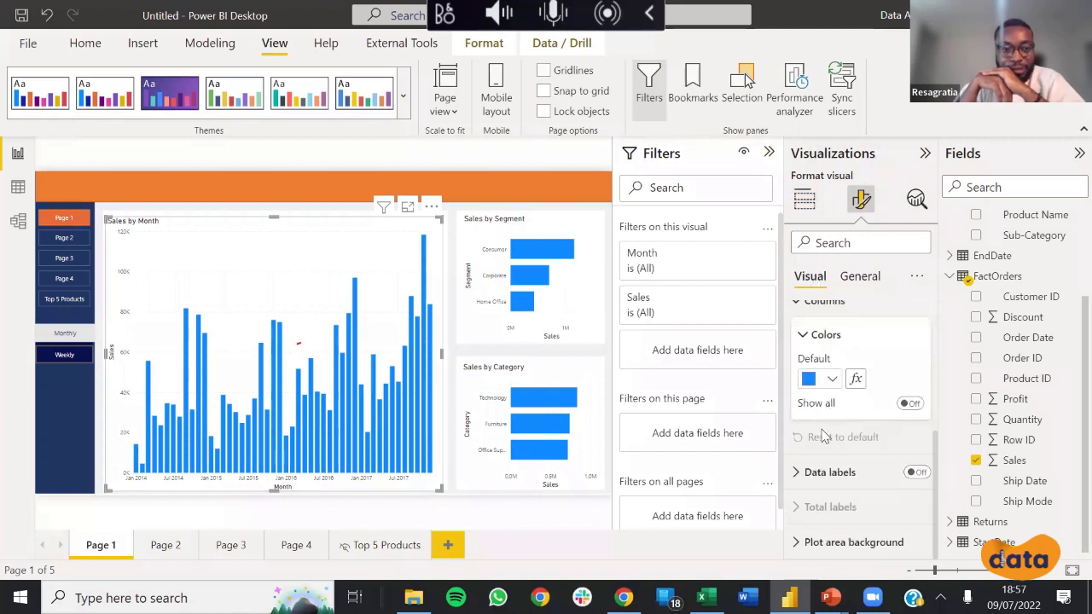
left_click(815, 379)
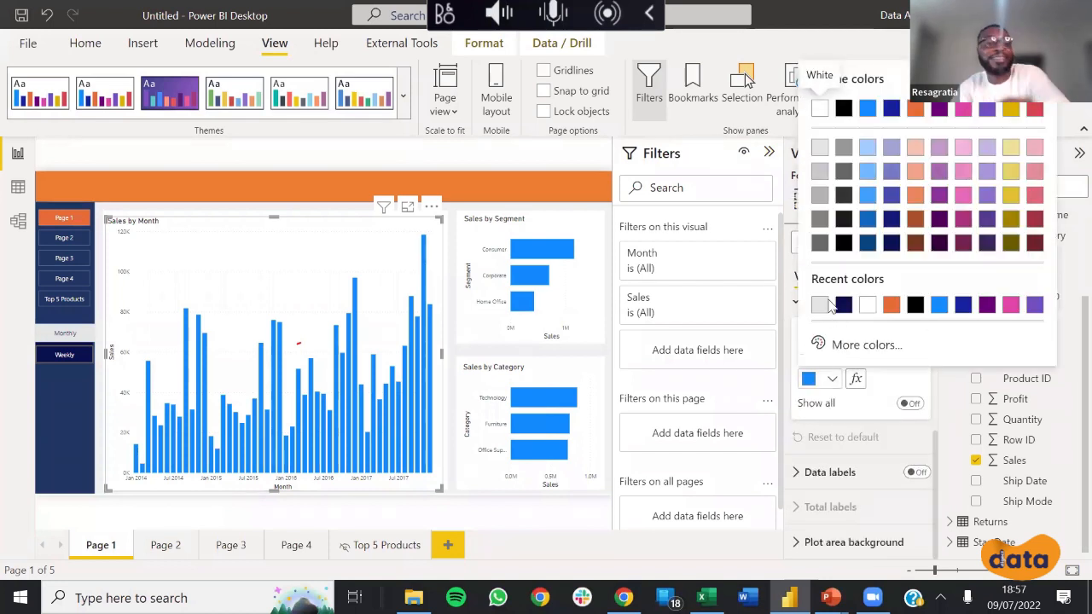
left_click(819, 151)
left_click(813, 379)
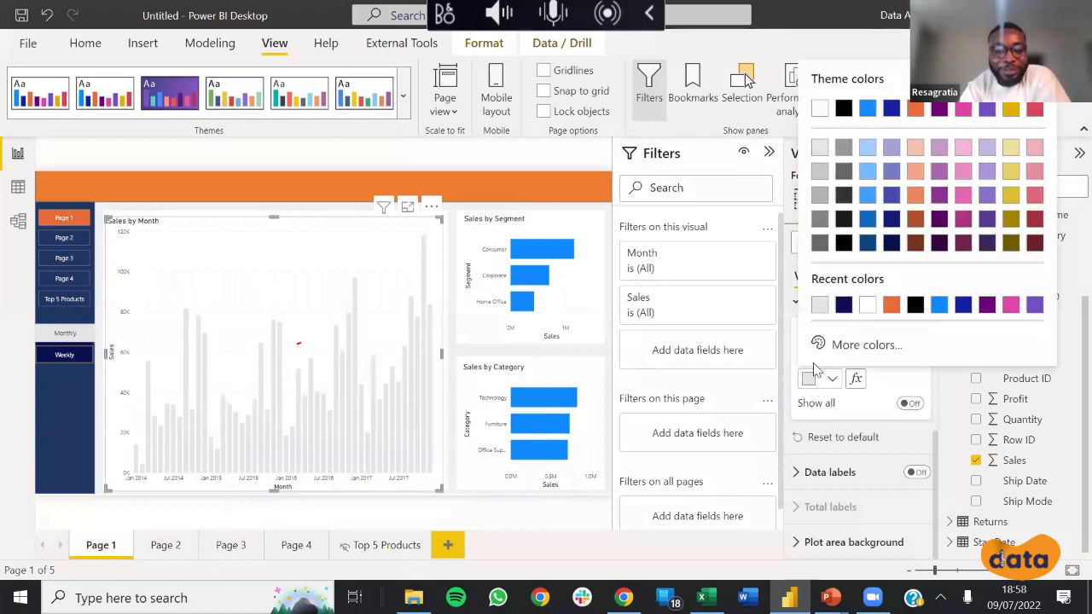
left_click(821, 174)
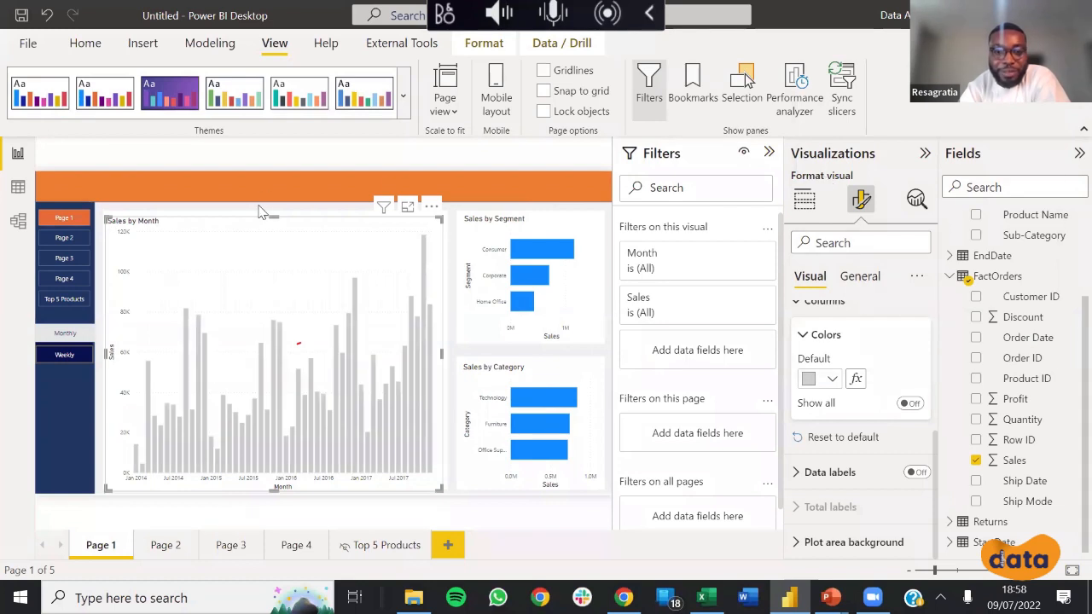
left_click(347, 182)
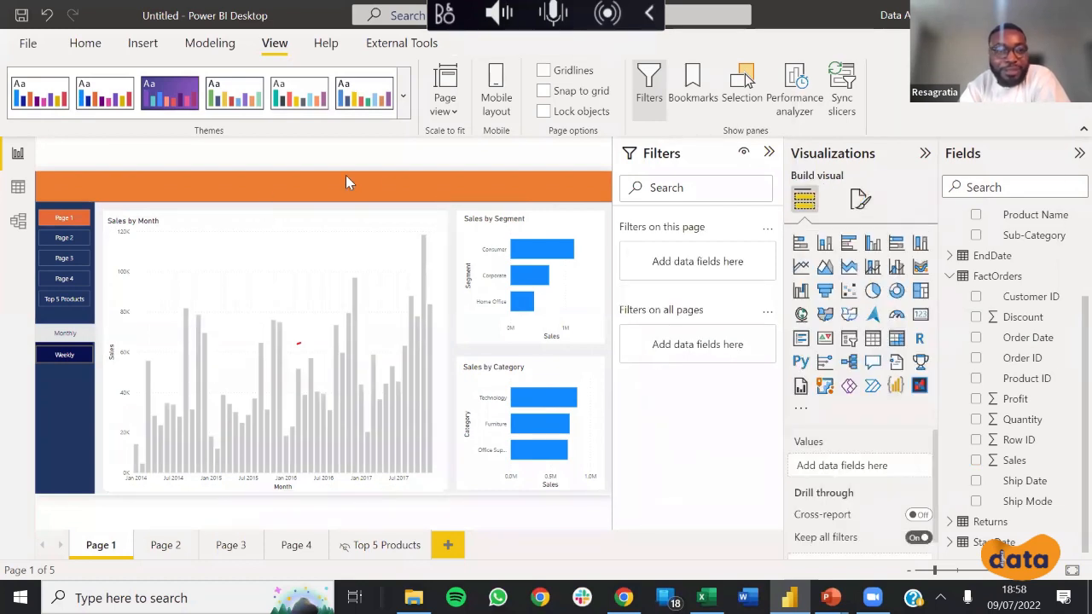
Step: Recolor the bars of the Sales by Segment chart with the same grey, the second shade below white
left_click(585, 228)
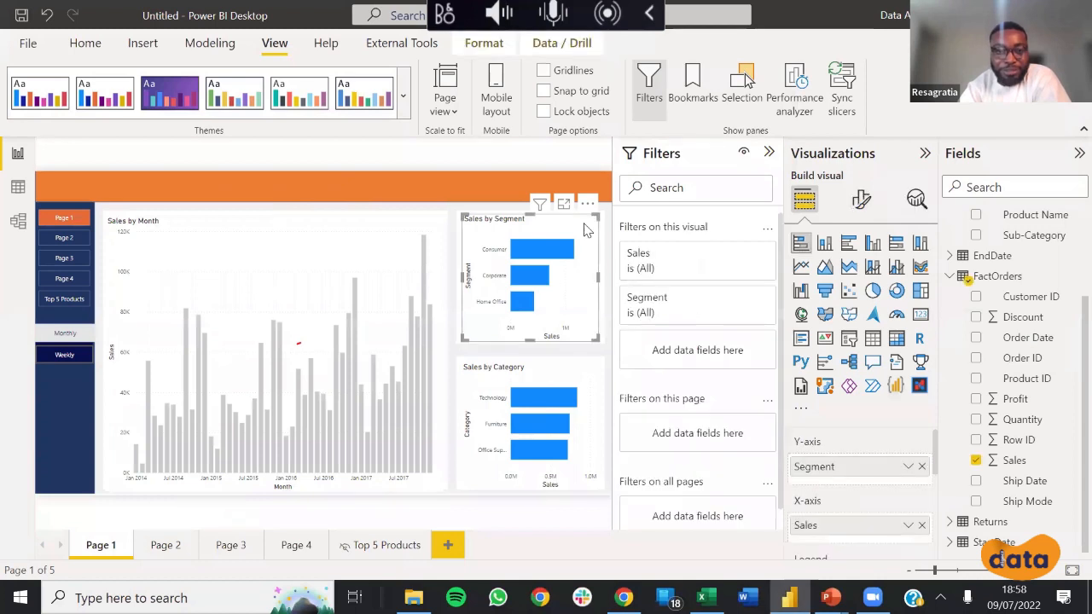
left_click(864, 215)
scroll(826, 448, "down", 3)
left_click(816, 438)
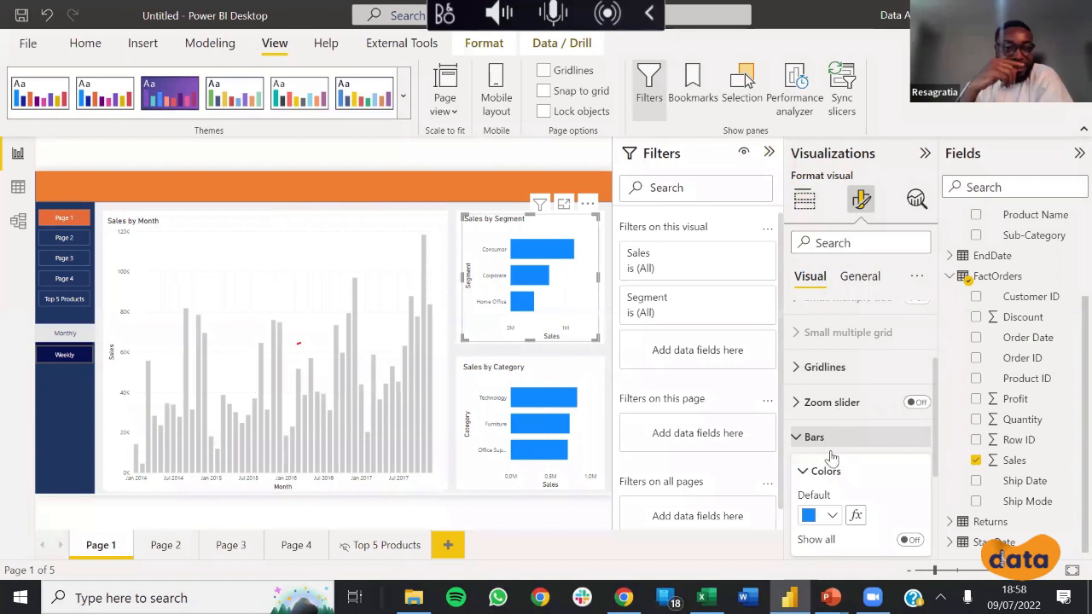
scroll(832, 458, "down", 2)
left_click(809, 412)
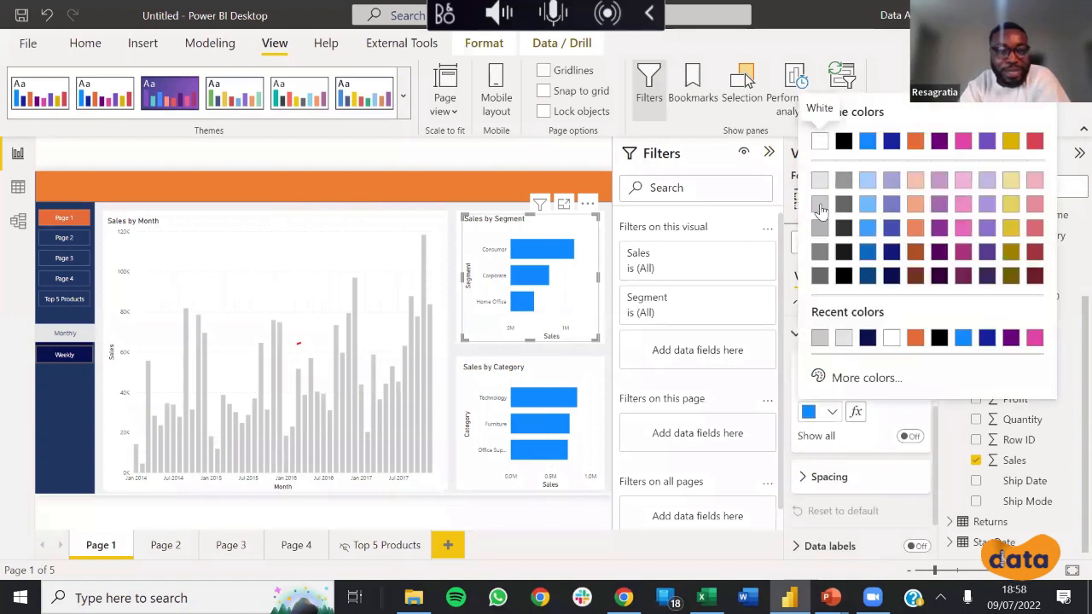
left_click(820, 203)
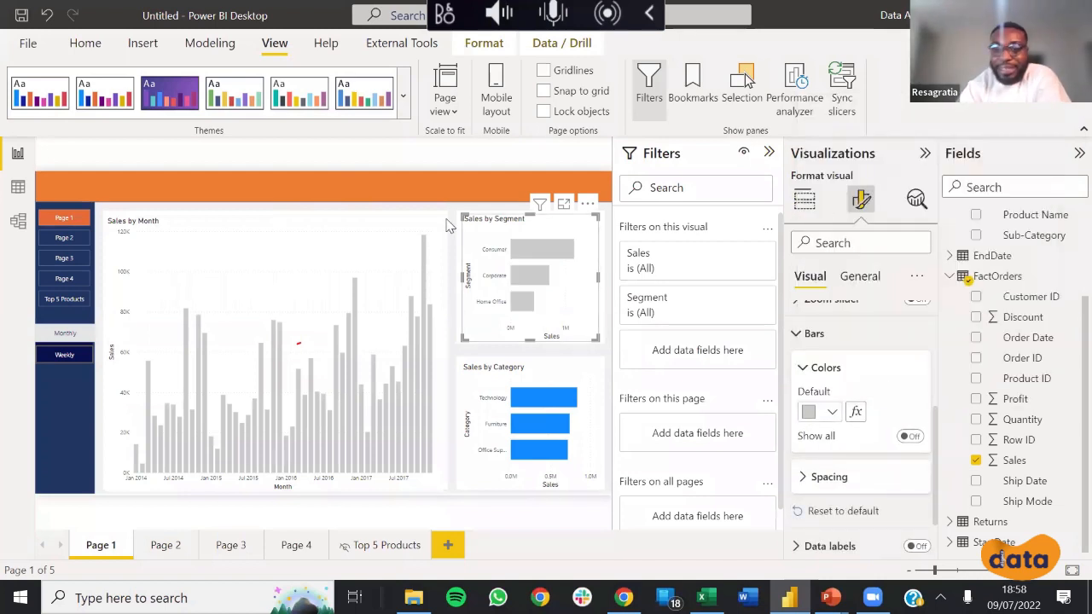
left_click(459, 214)
Step: Give the bars of the Sales by Category chart the same grey default color as the other charts
left_click(580, 386)
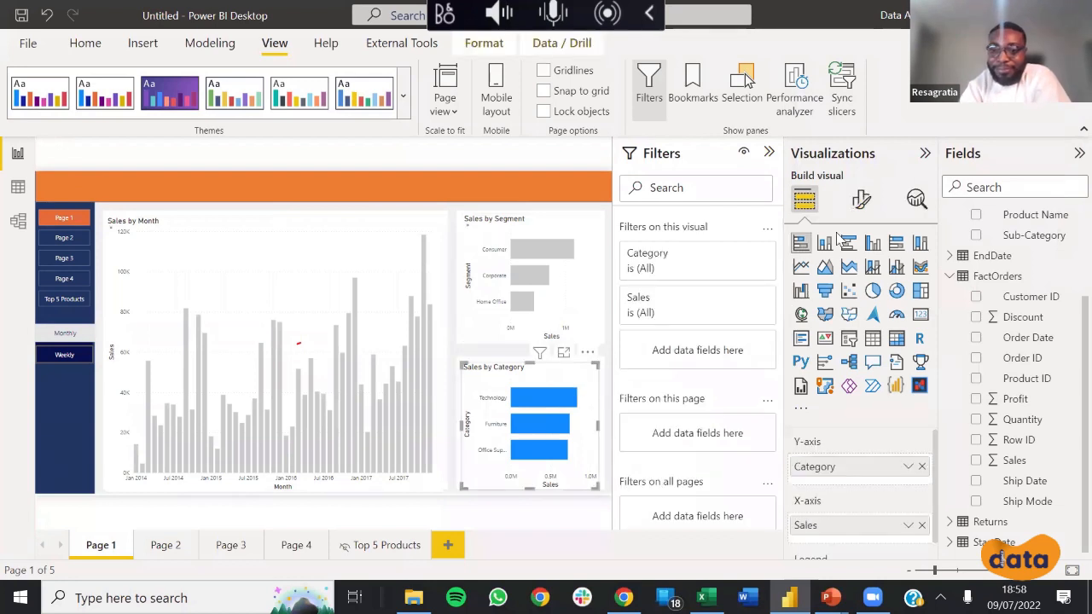
left_click(862, 201)
scroll(832, 431, "down", 3)
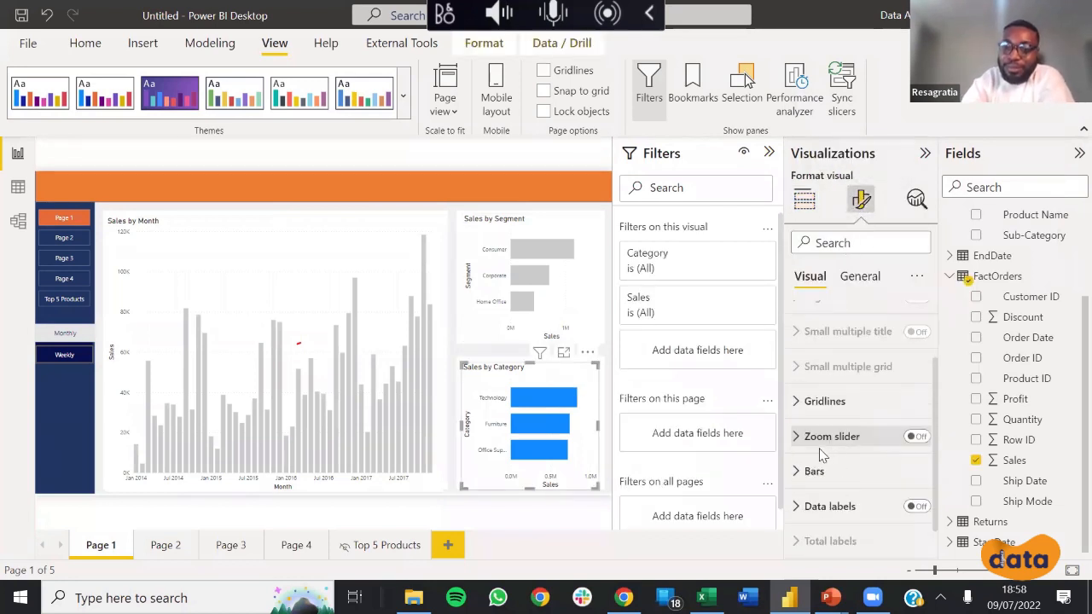
left_click(811, 437)
scroll(819, 461, "down", 2)
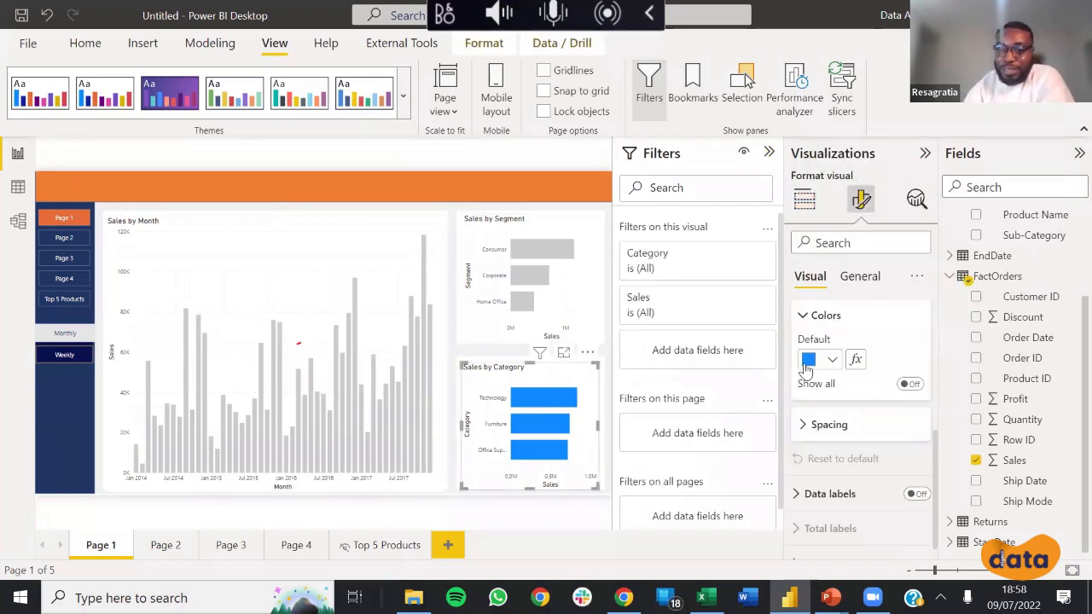
left_click(811, 359)
left_click(819, 285)
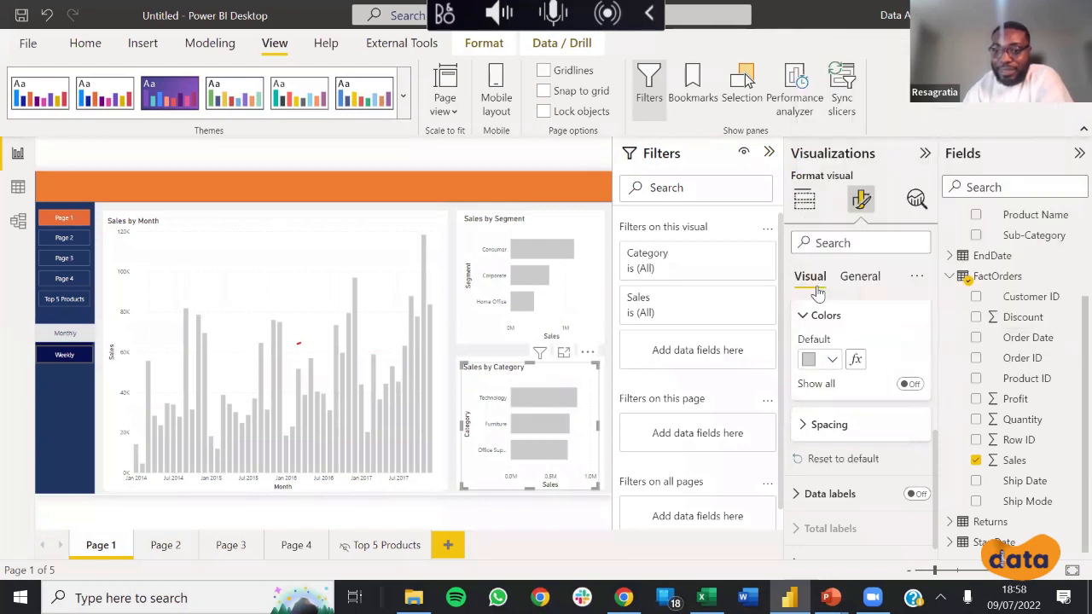
left_click(455, 213)
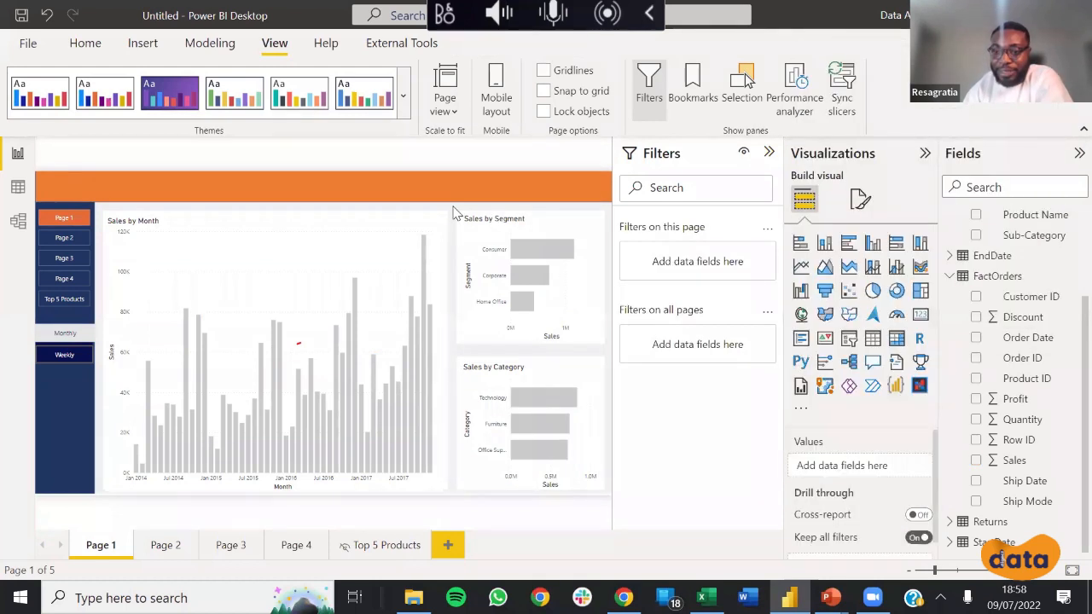
Step: Collapse the Filters pane and add a new blank report page with the visualization options open
left_click(768, 153)
left_click(925, 152)
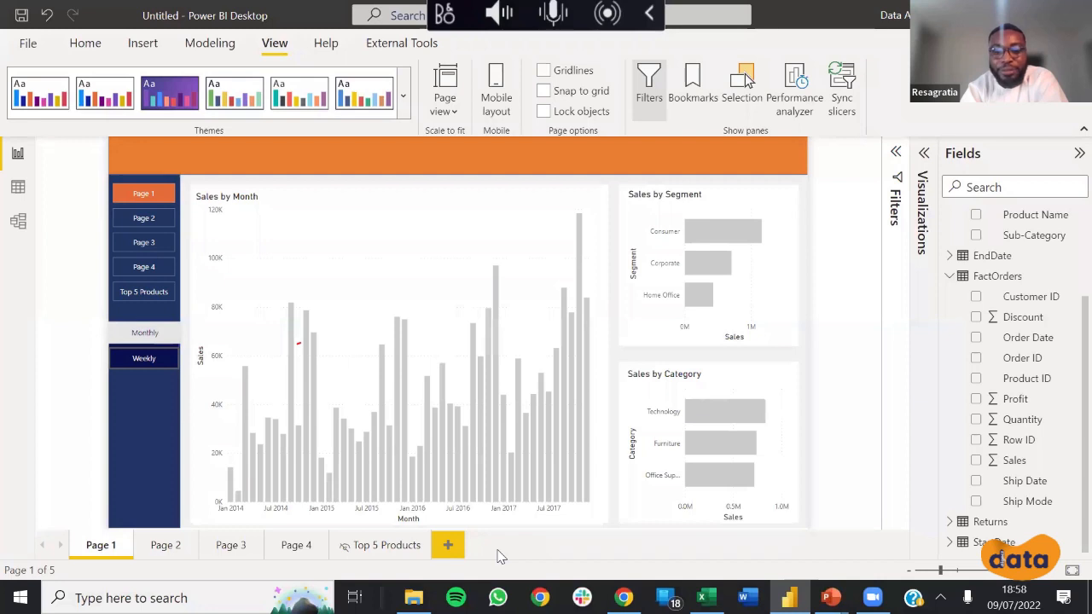
left_click(451, 548)
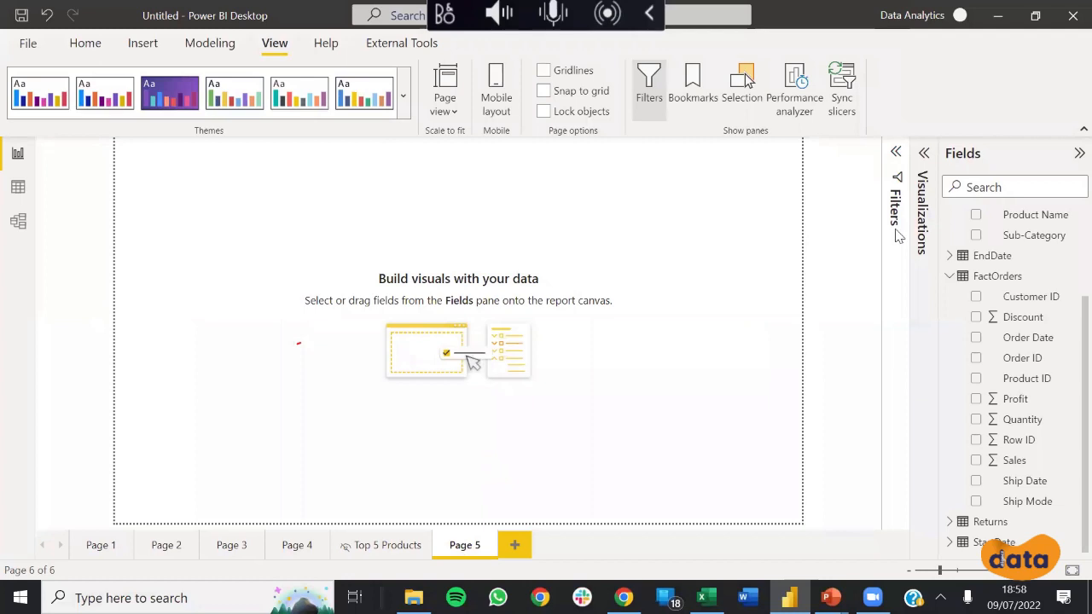
left_click(925, 153)
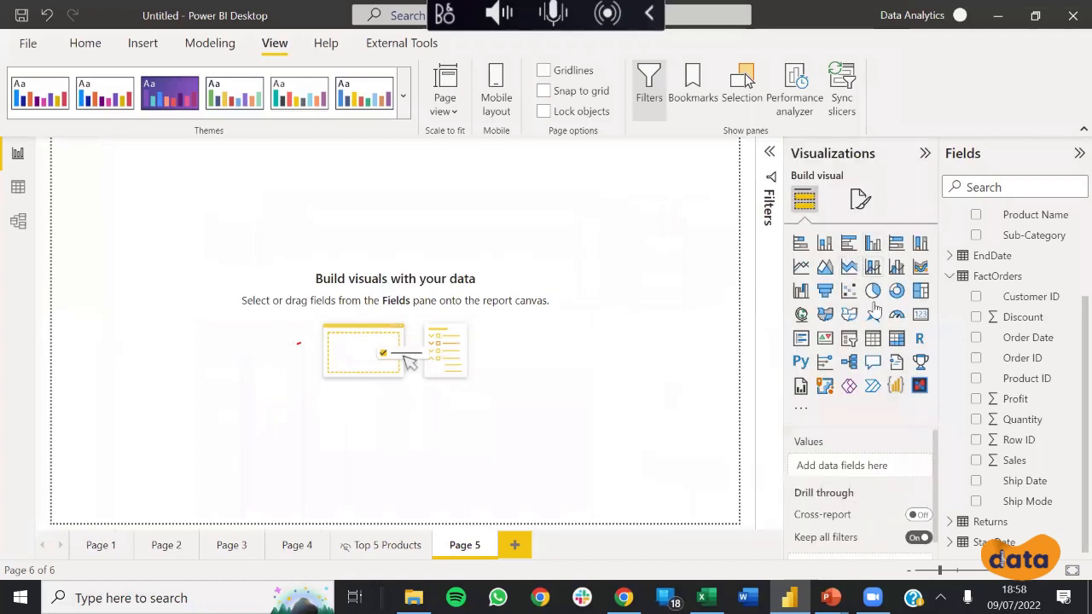
Step: Add a card showing Sales from FactOrders to Page 5, reduce its height and place it in the page's upper-left corner
left_click(921, 315)
left_click_drag(128, 193, 240, 243)
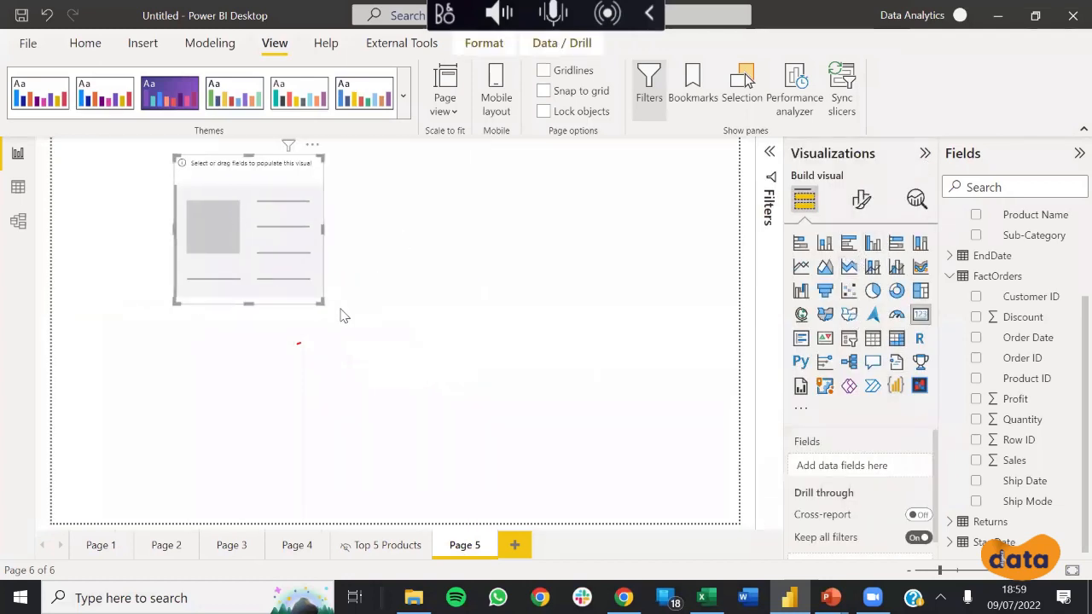
left_click_drag(324, 303, 326, 224)
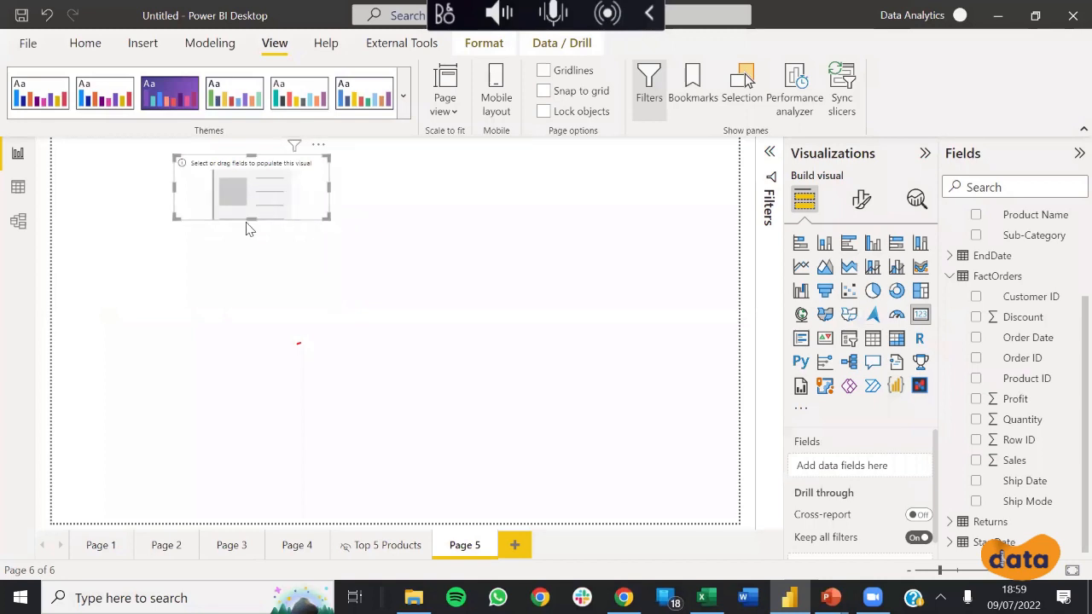
left_click(976, 462)
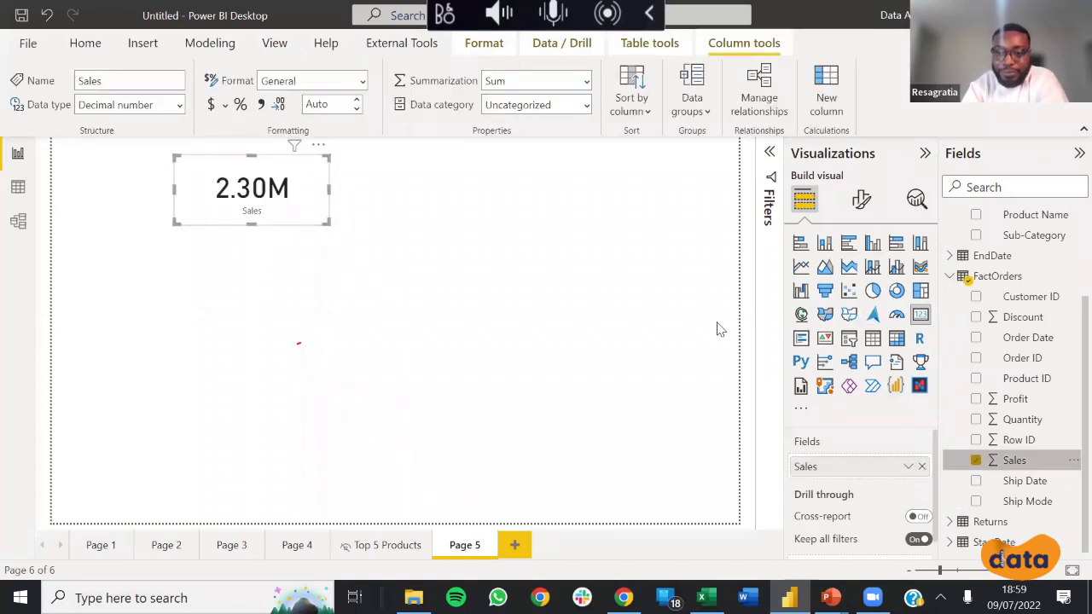
left_click_drag(275, 205, 169, 188)
left_click(249, 198)
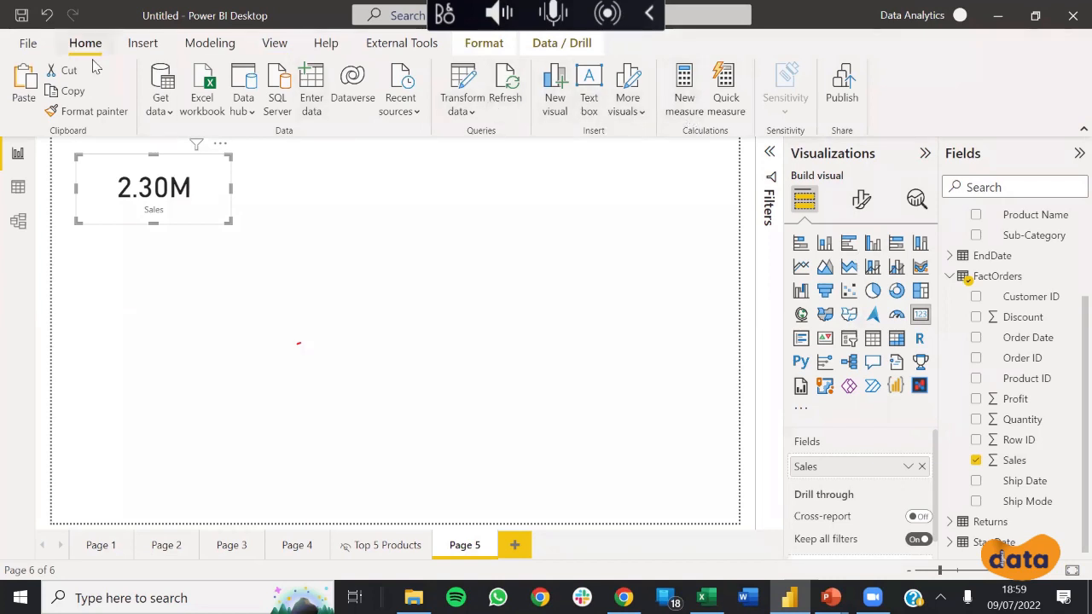
Step: Insert a blank button on Page 5 and place it over the Sales card
left_click(142, 43)
left_click(602, 113)
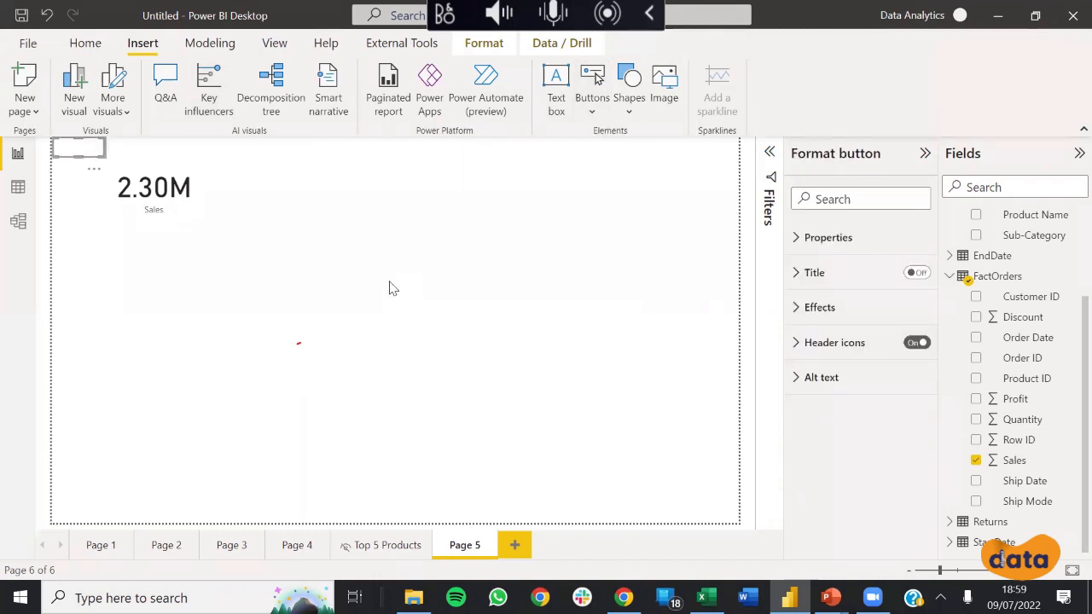
left_click_drag(80, 153, 135, 195)
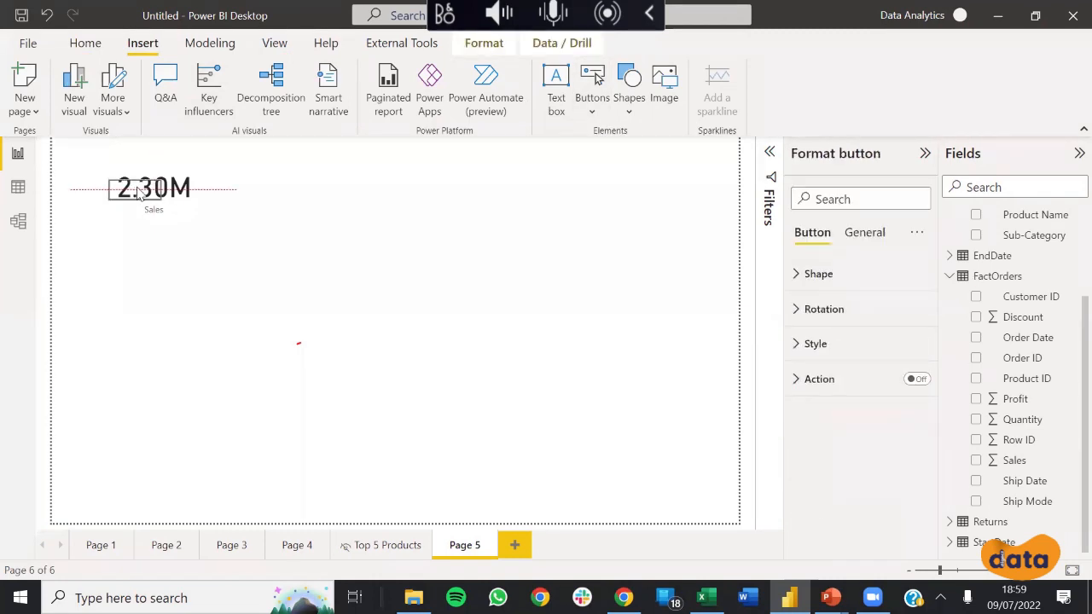
left_click(571, 278)
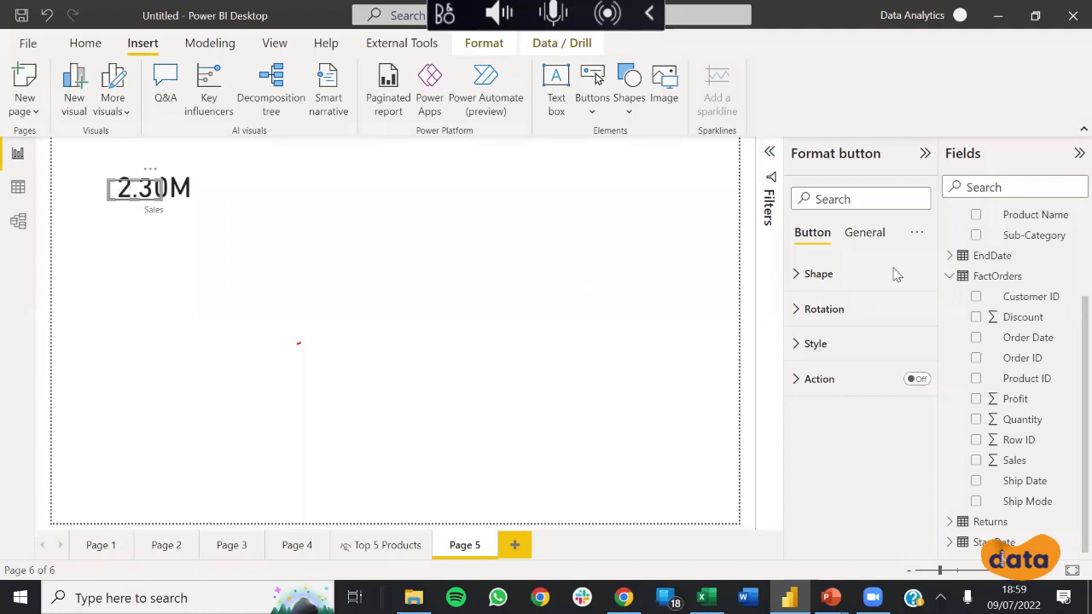
Step: Set the wallpaper color of Page 5 to the light grey from the recent colors
left_click(860, 200)
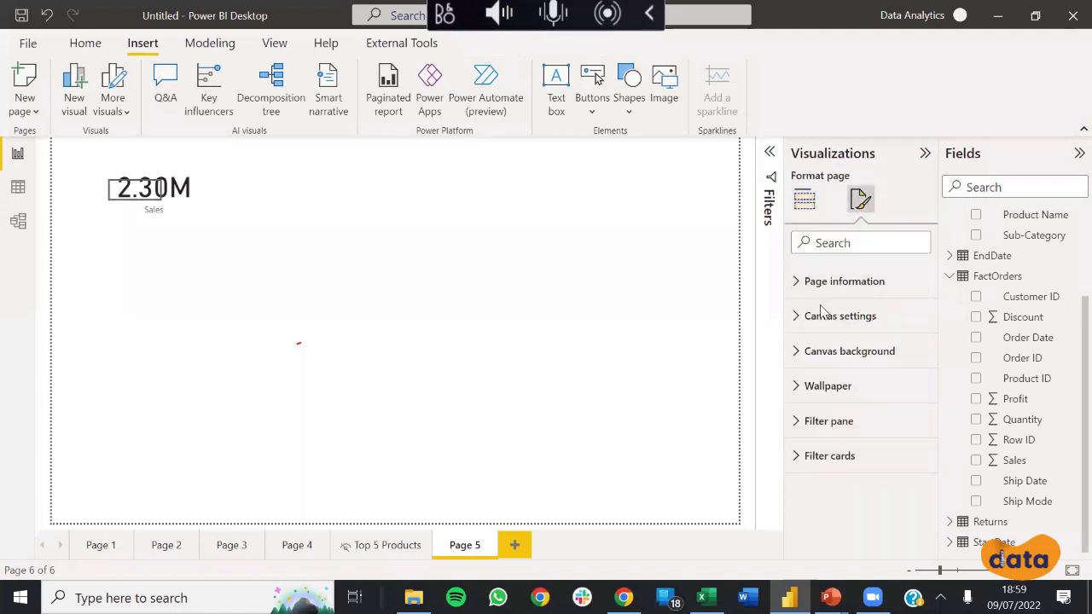
left_click(826, 351)
left_click(816, 353)
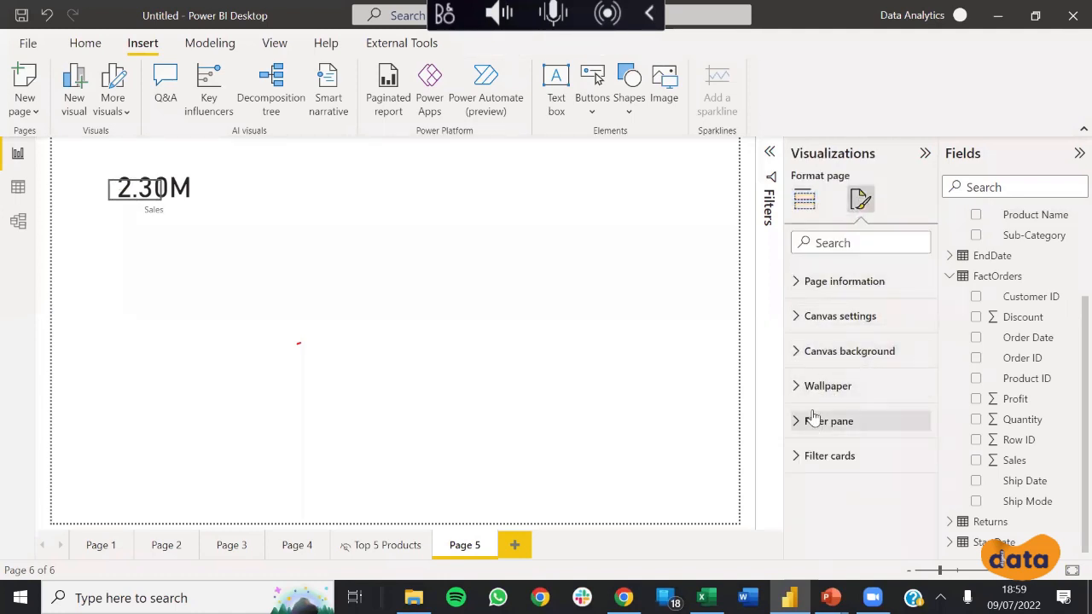
left_click(815, 385)
left_click(812, 439)
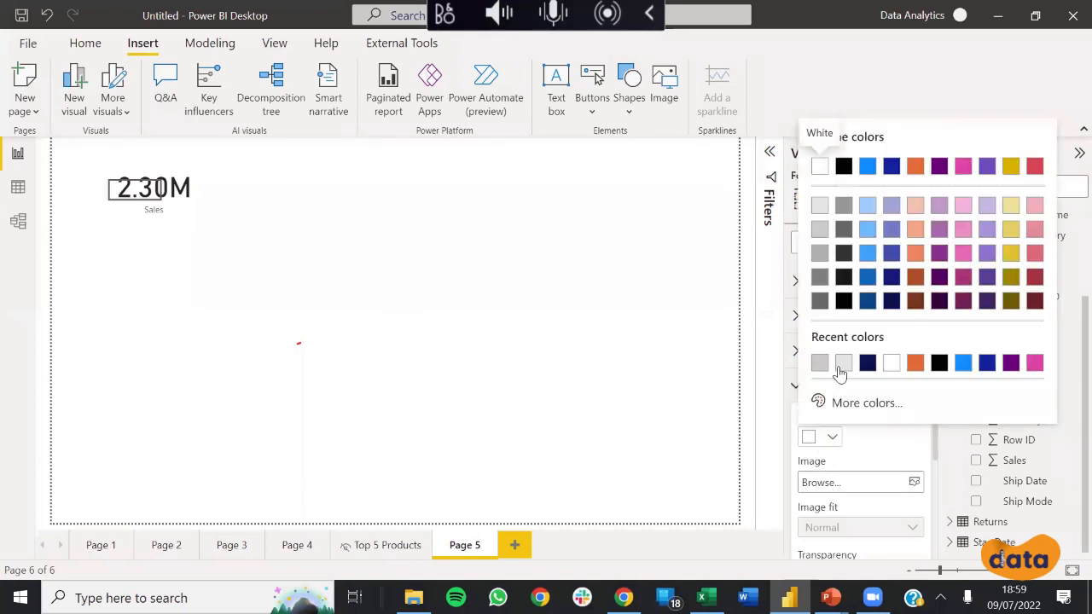
left_click(843, 363)
left_click(520, 307)
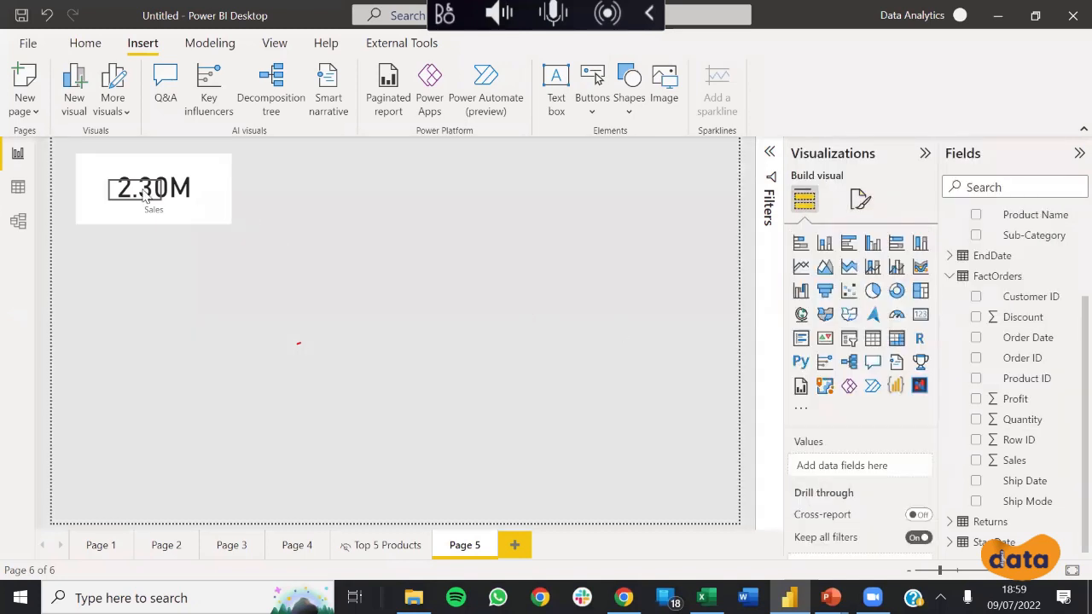
Step: Reposition and resize the blank button to match the outline of the Sales card
left_click_drag(141, 189, 231, 224)
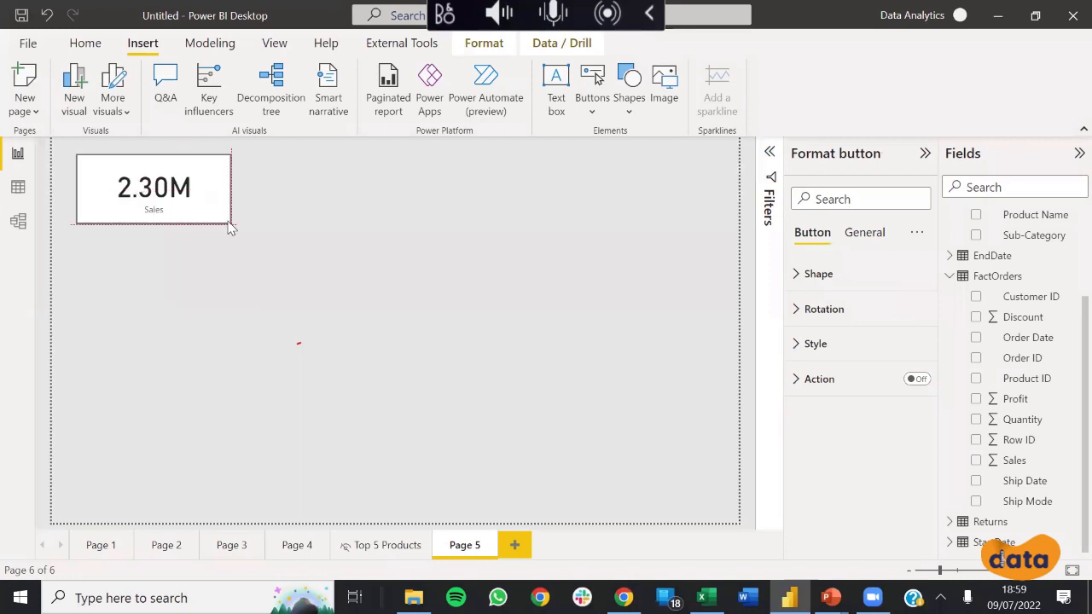
Step: Turn on text for the blank button over the Sales card and set its On hover text to "View More"
left_click(338, 225)
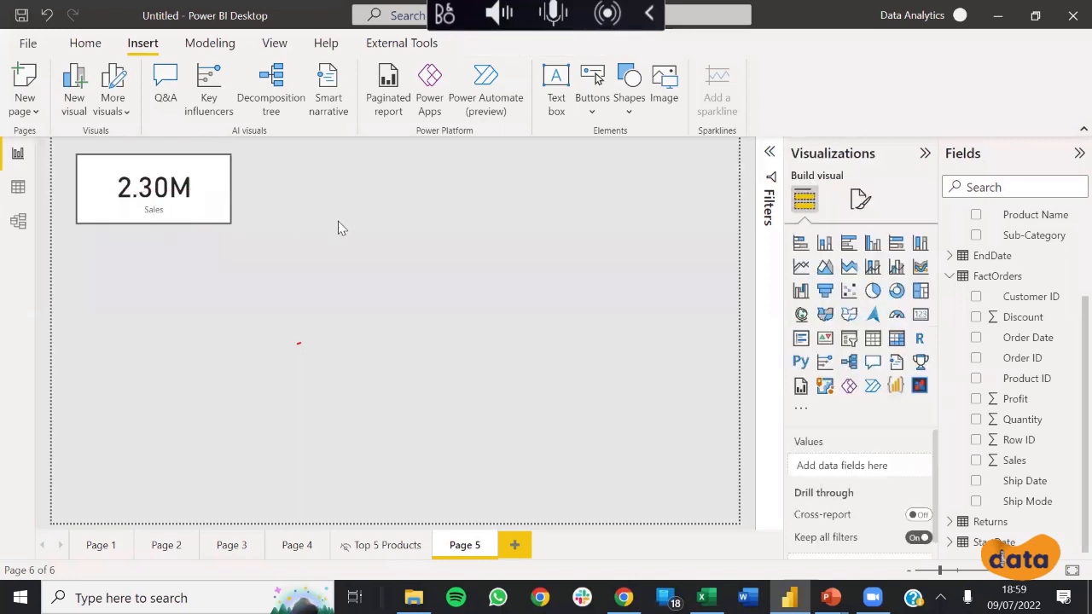
left_click(179, 182)
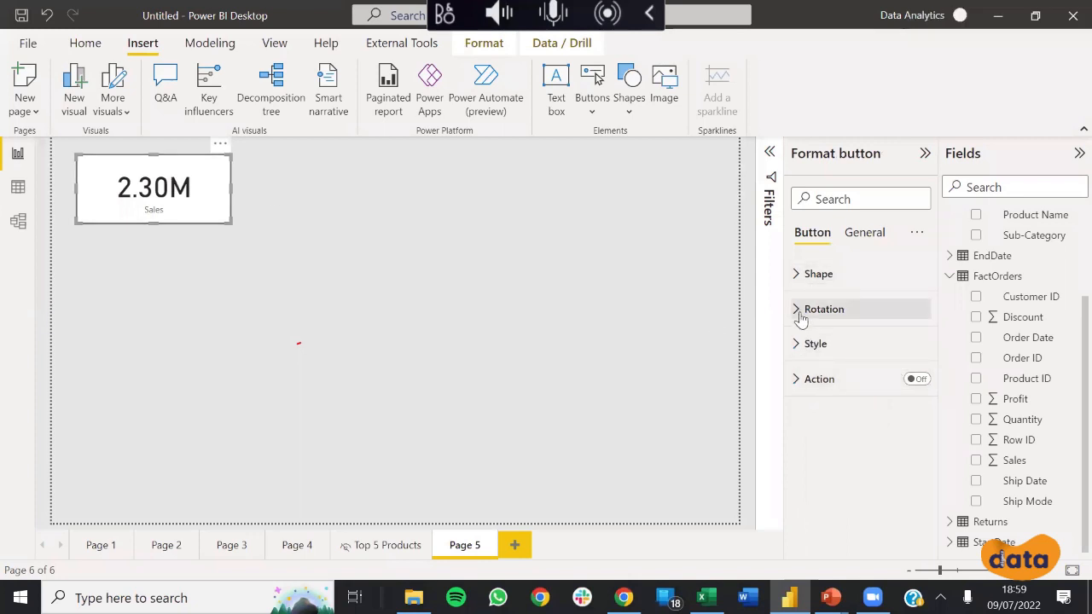
left_click(804, 344)
scroll(826, 423, "down", 2)
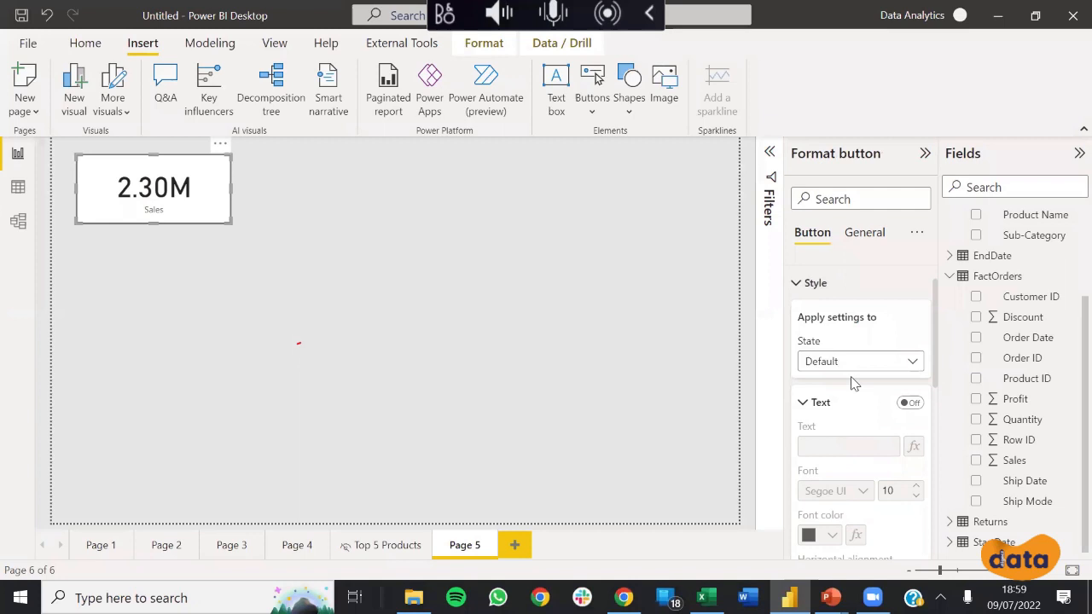
left_click(910, 403)
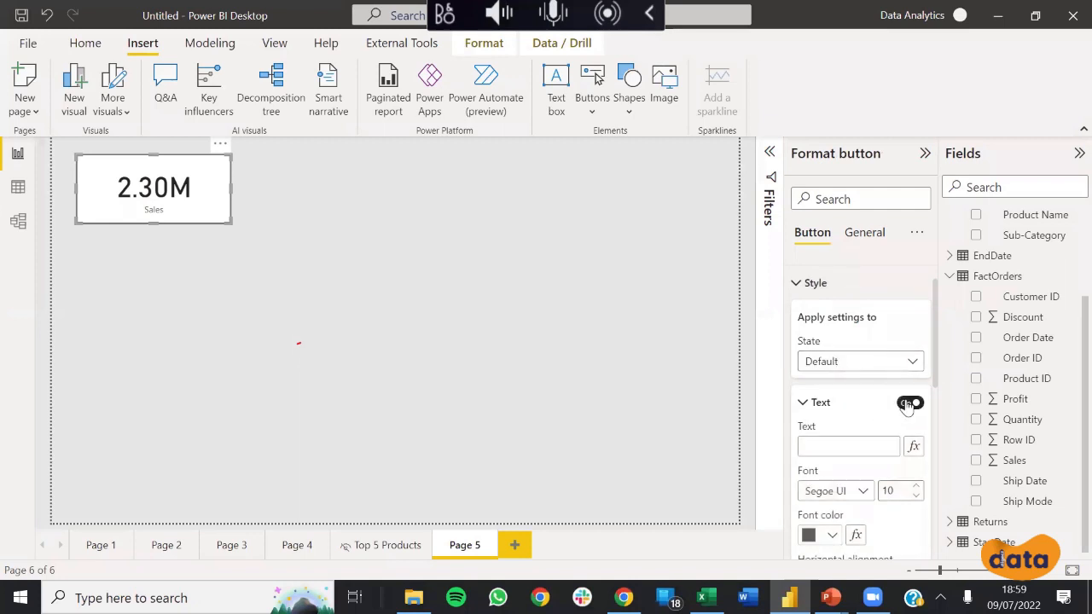
left_click(880, 368)
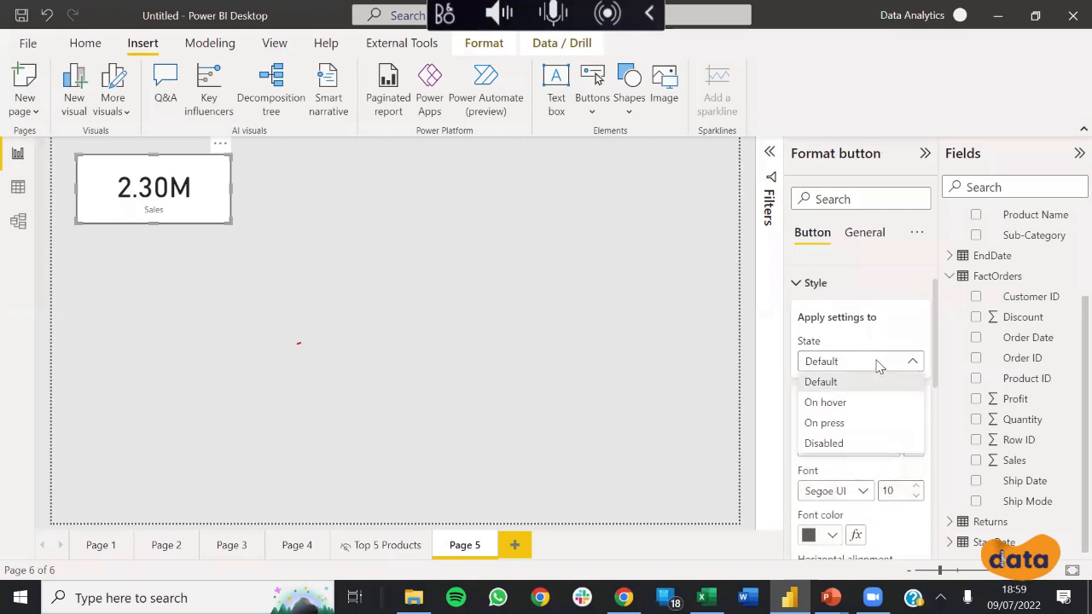
left_click(844, 412)
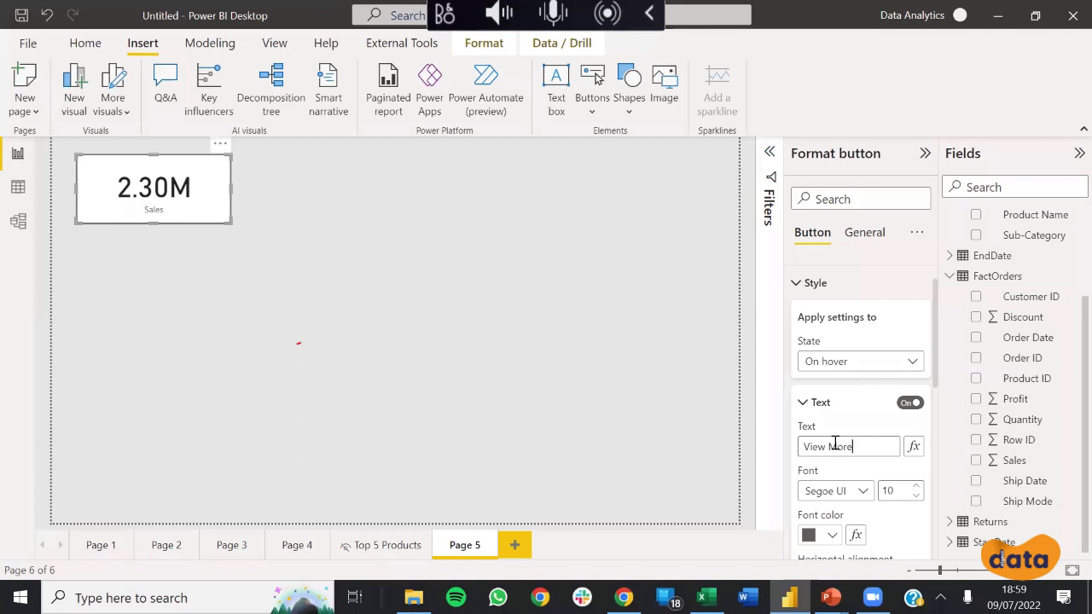
left_click(646, 387)
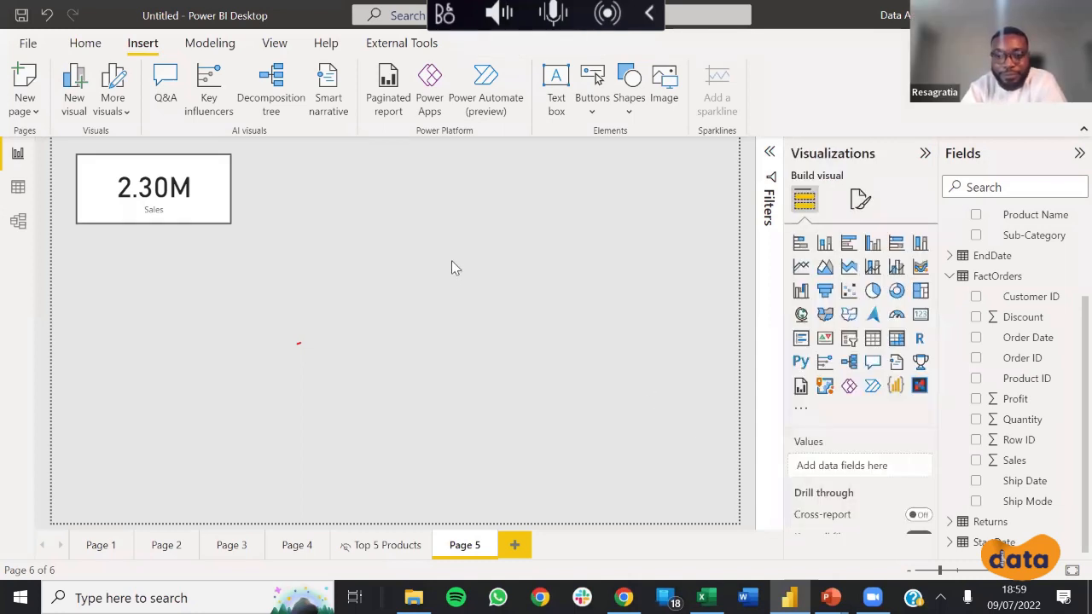
Step: Turn off the border of the button over the Sales card
left_click(158, 177)
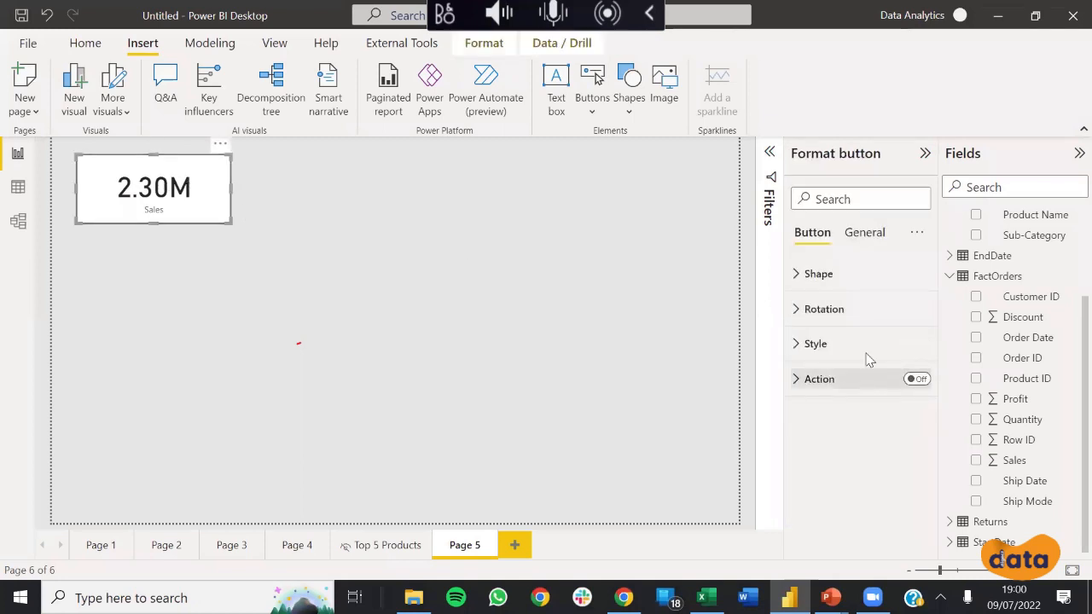
left_click(826, 349)
scroll(884, 452, "down", 1)
scroll(879, 452, "down", 3)
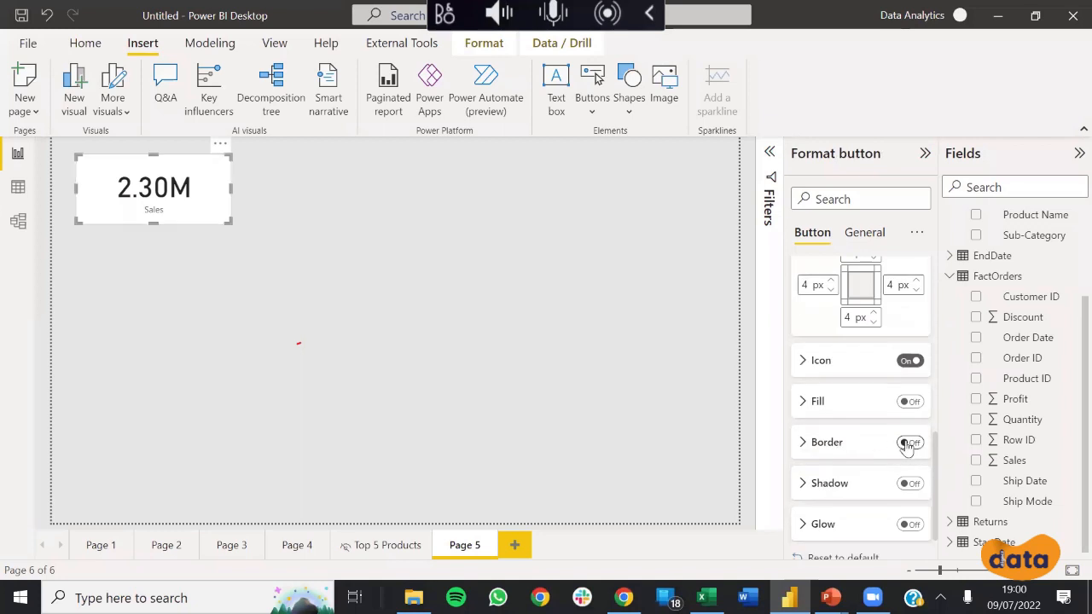
Step: Increase the font size of the button's On hover text "View More"
scroll(864, 342, "up", 5)
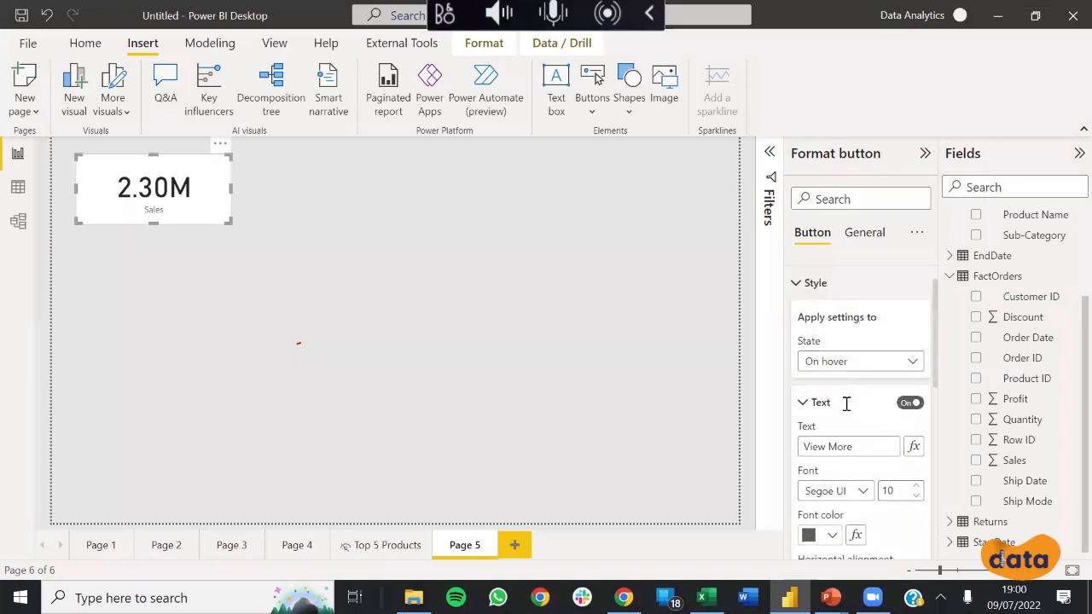
scroll(847, 403, "down", 2)
scroll(893, 427, "down", 2)
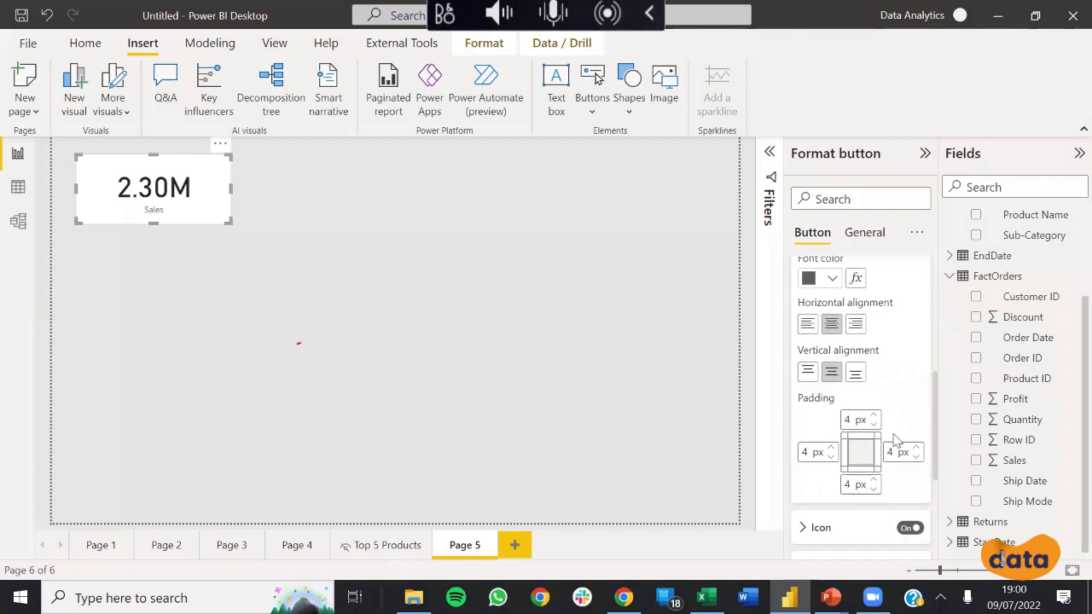
scroll(890, 376, "up", 5)
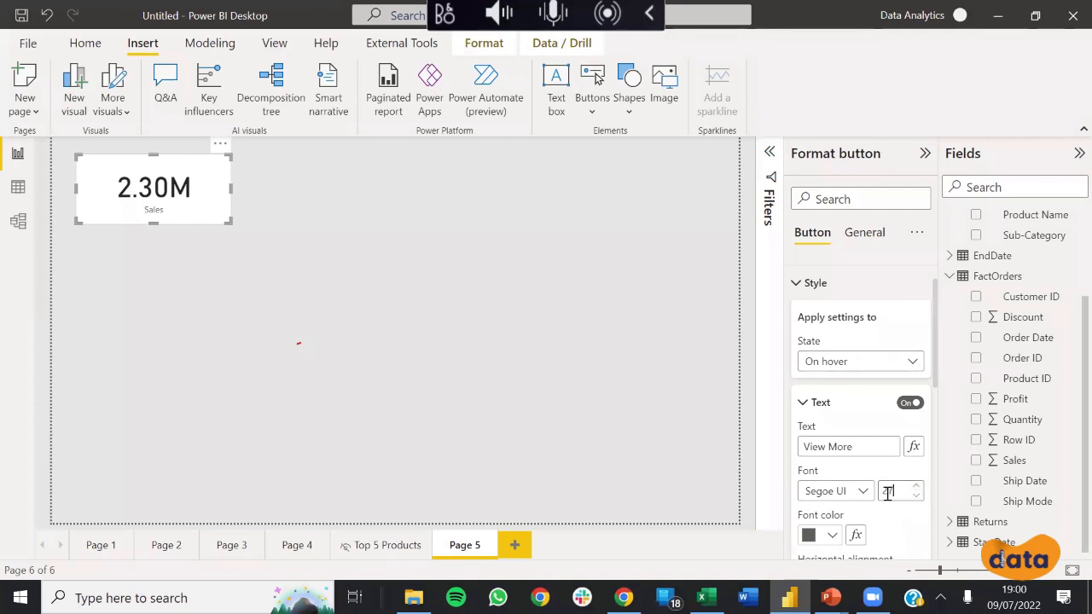
Step: Turn on the button's fill for the On hover state and set its color to the lightest tint of the dark blue theme color
scroll(810, 461, "down", 5)
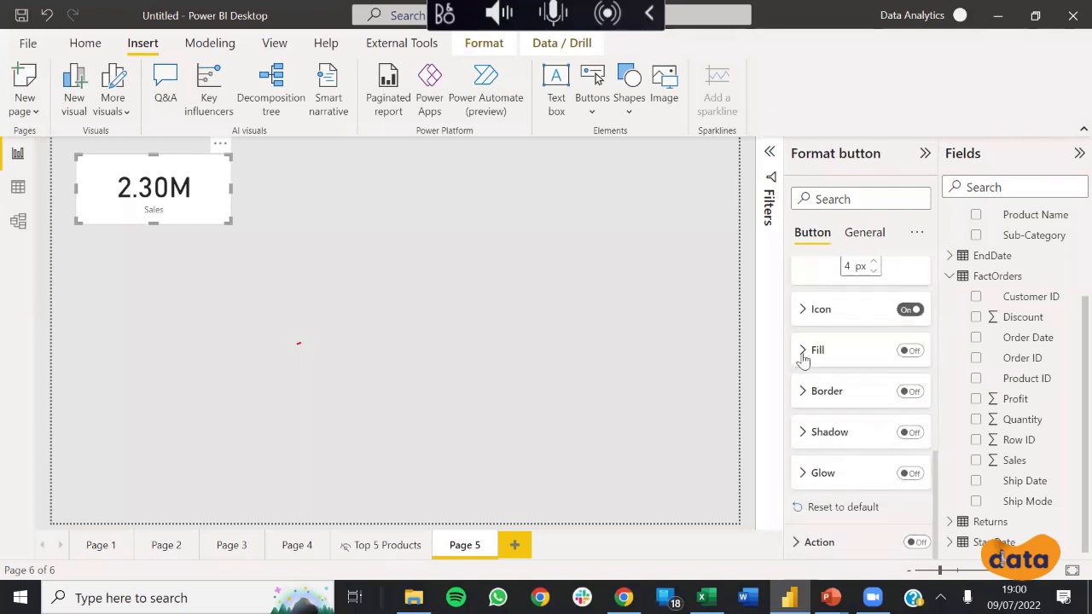
left_click(804, 353)
left_click(911, 353)
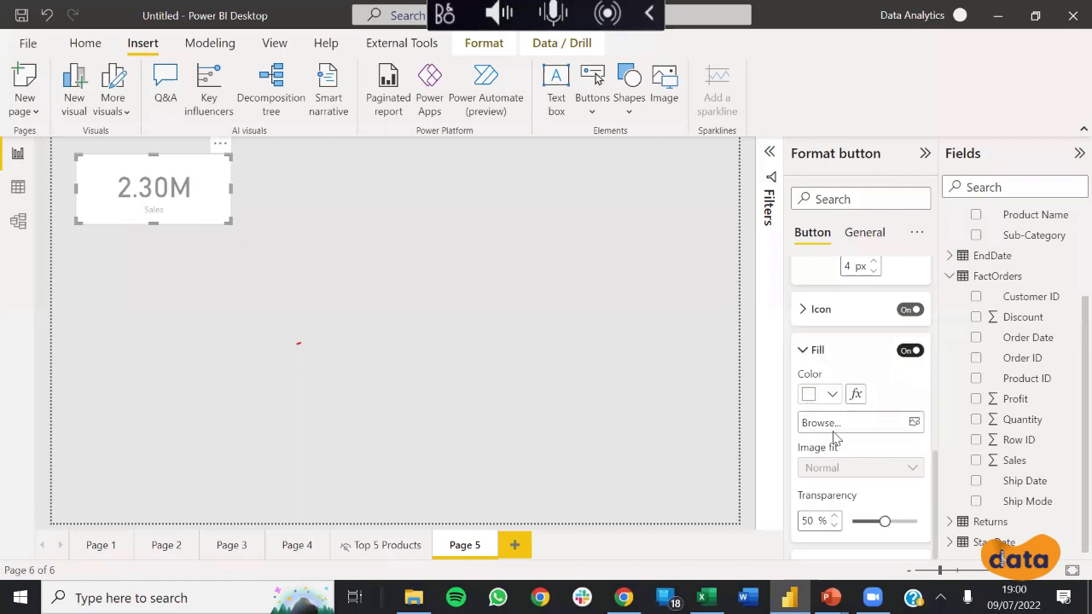
left_click(811, 395)
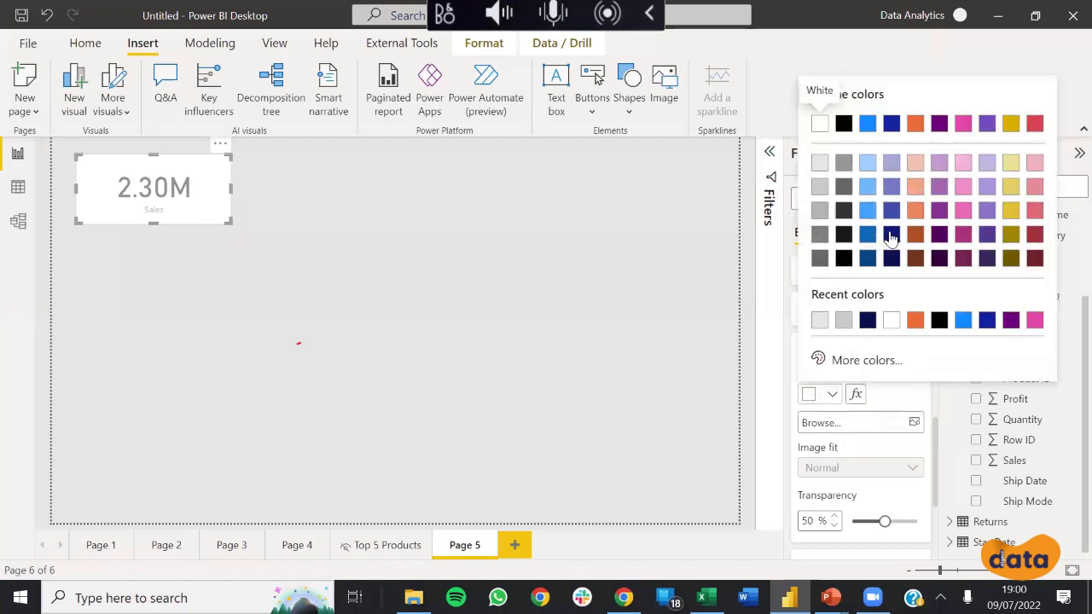
left_click(892, 165)
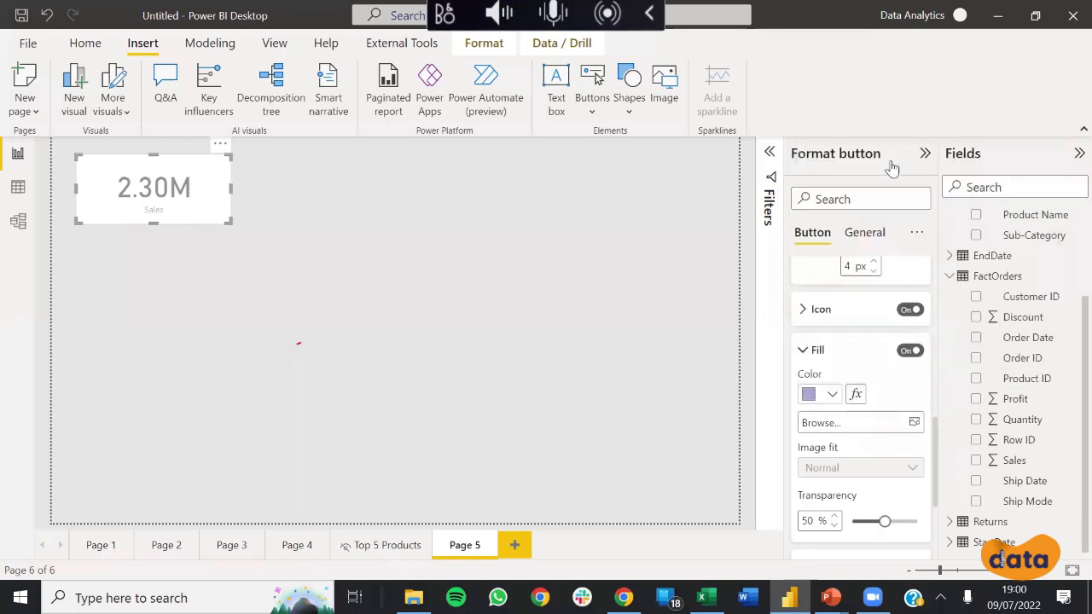
left_click(223, 242)
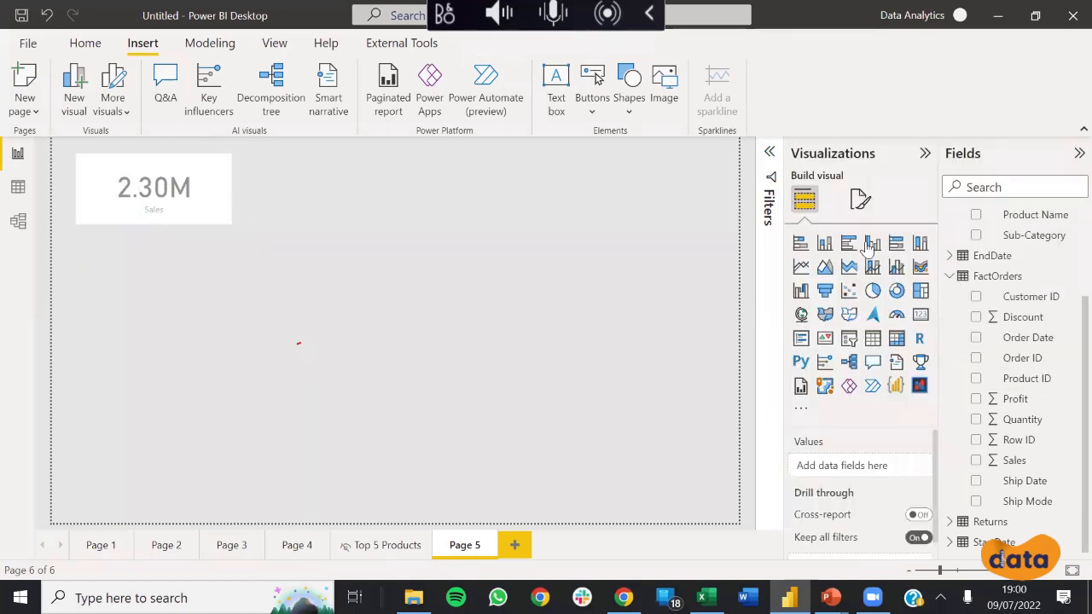
Step: Set the transparency of the button's On hover fill to 0%
left_click(201, 204)
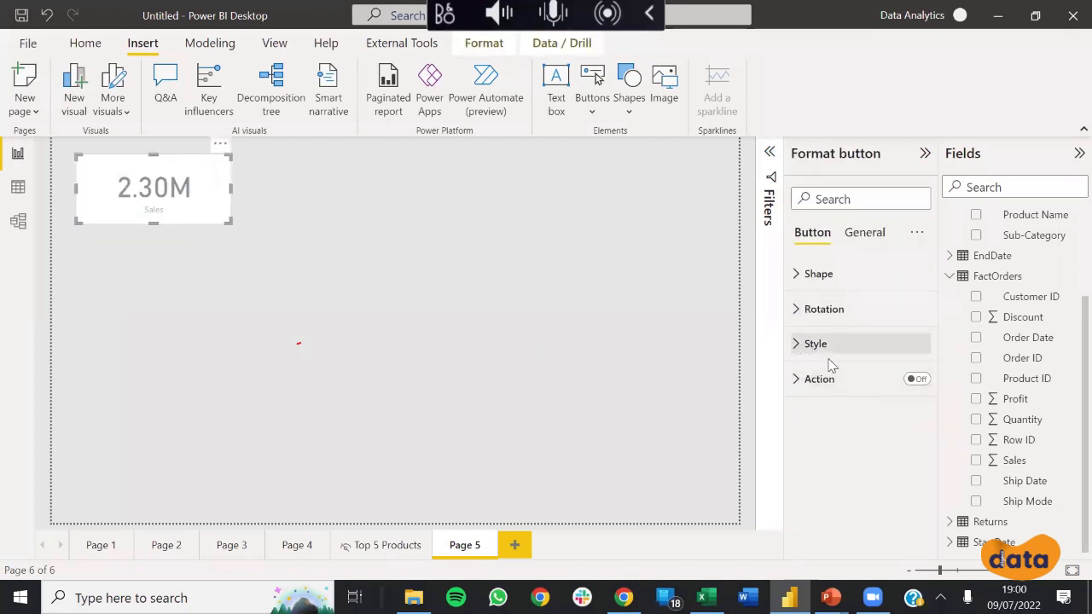
left_click(832, 346)
scroll(863, 461, "down", 10)
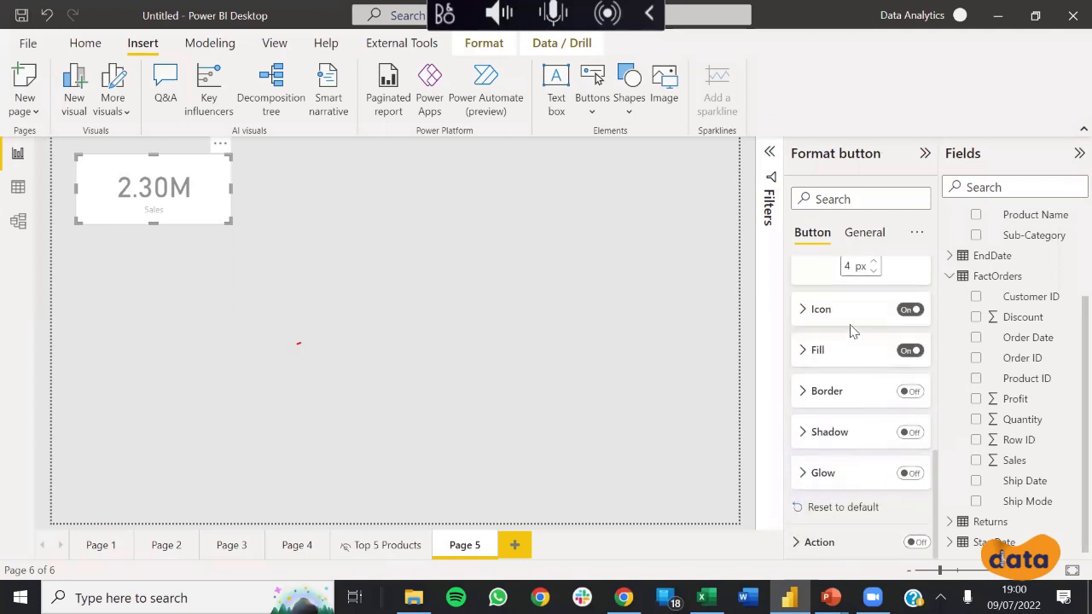
left_click(818, 350)
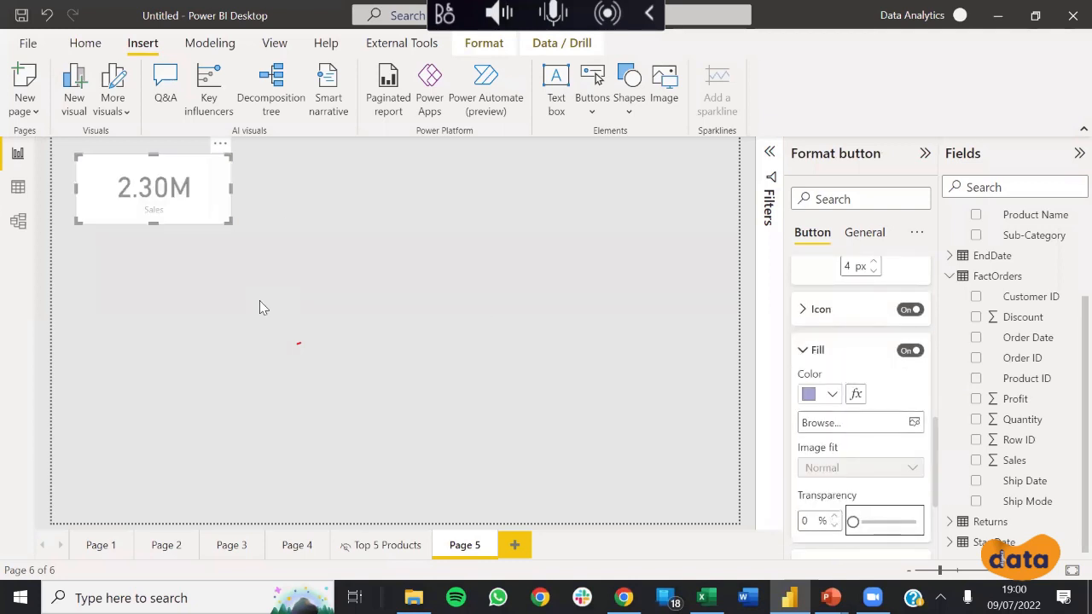
left_click(143, 279)
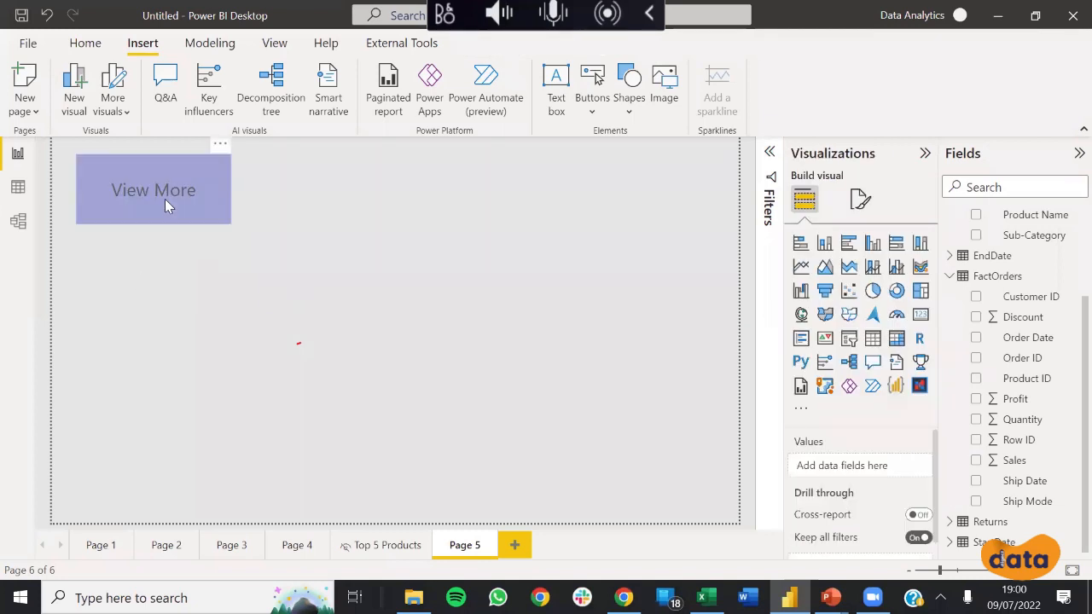
Step: Turn on the button's action as Page navigation with Page 1 as the destination, and follow the button to test it
left_click(209, 213)
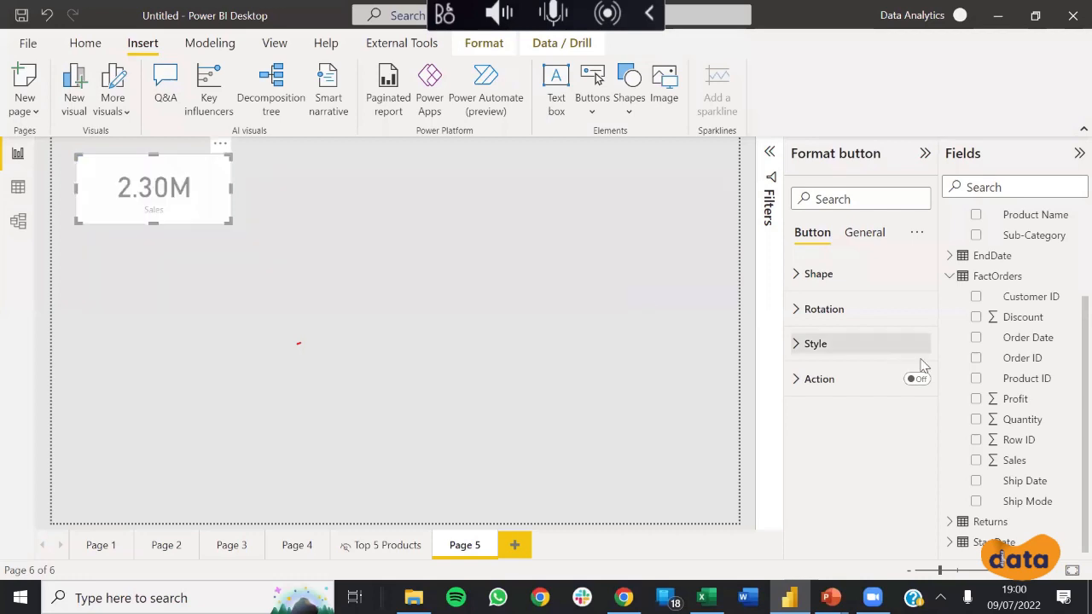
left_click(852, 384)
scroll(879, 358, "down", 3)
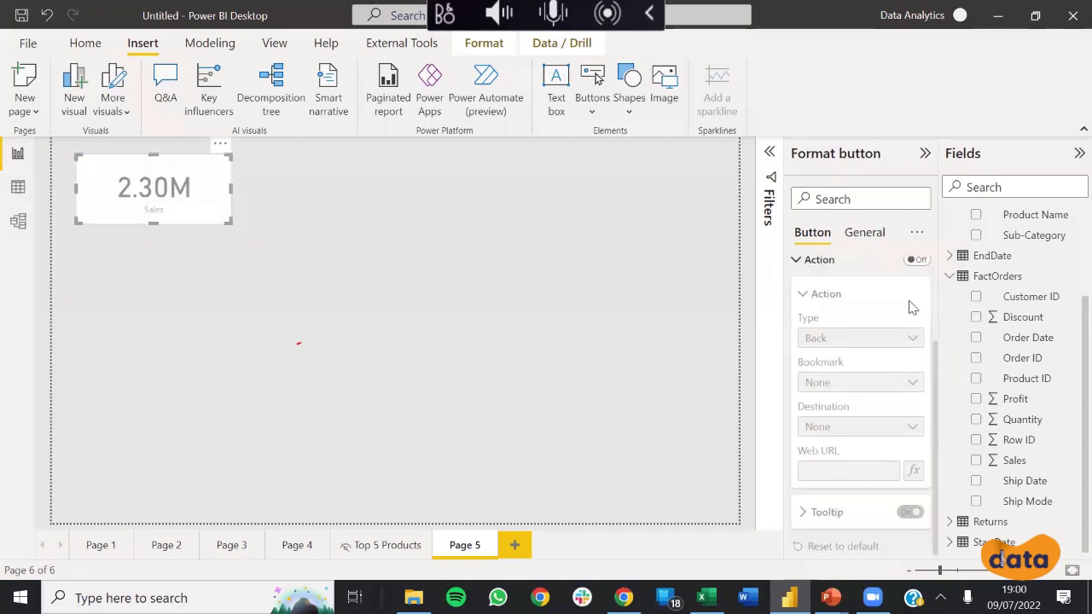
left_click(916, 256)
scroll(862, 375, "down", 3)
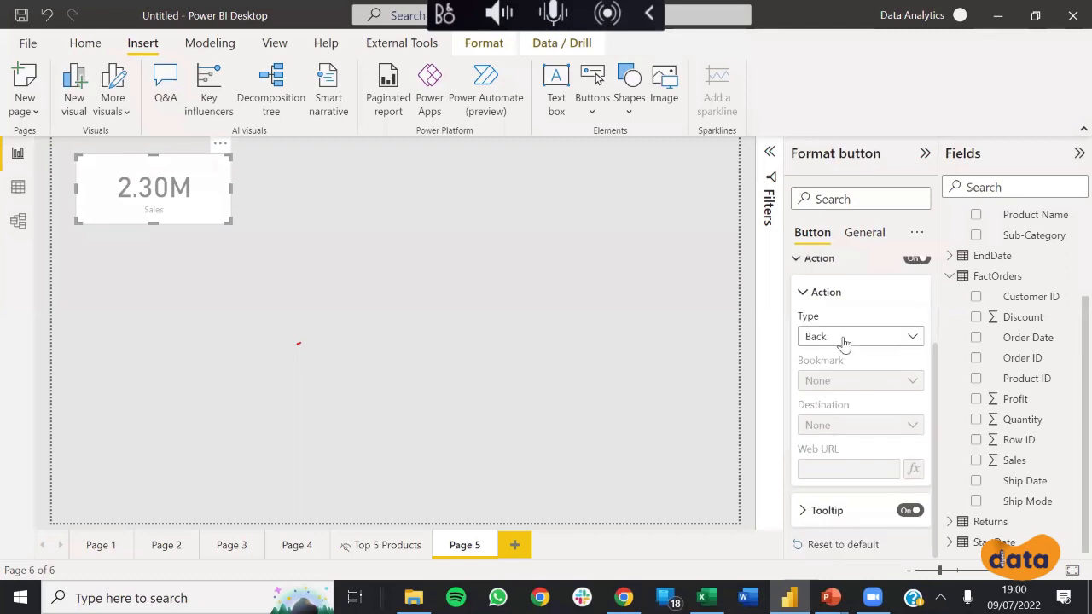
left_click(845, 341)
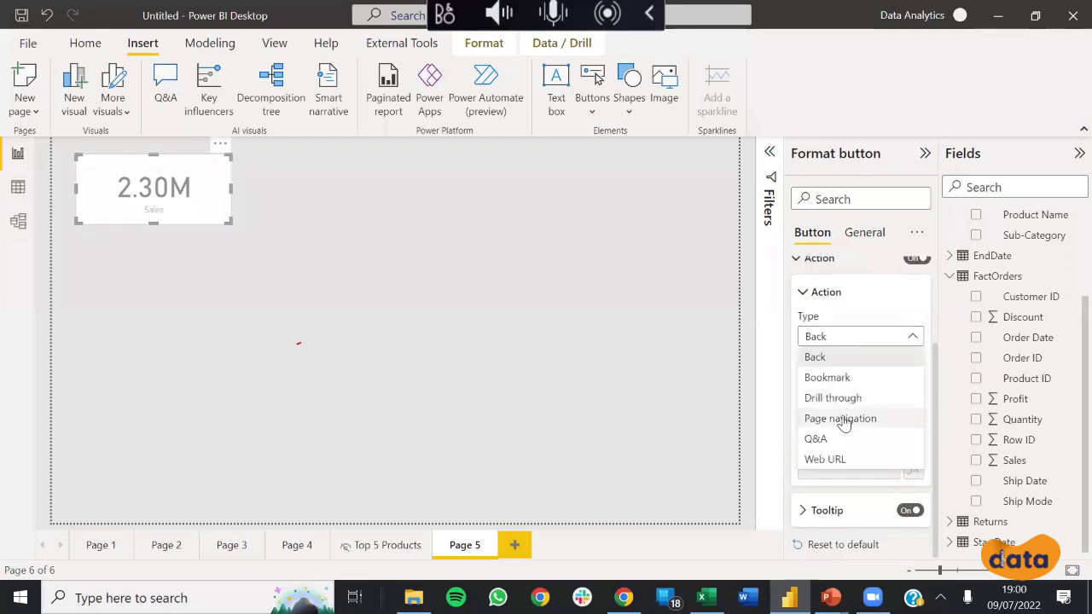
left_click(842, 419)
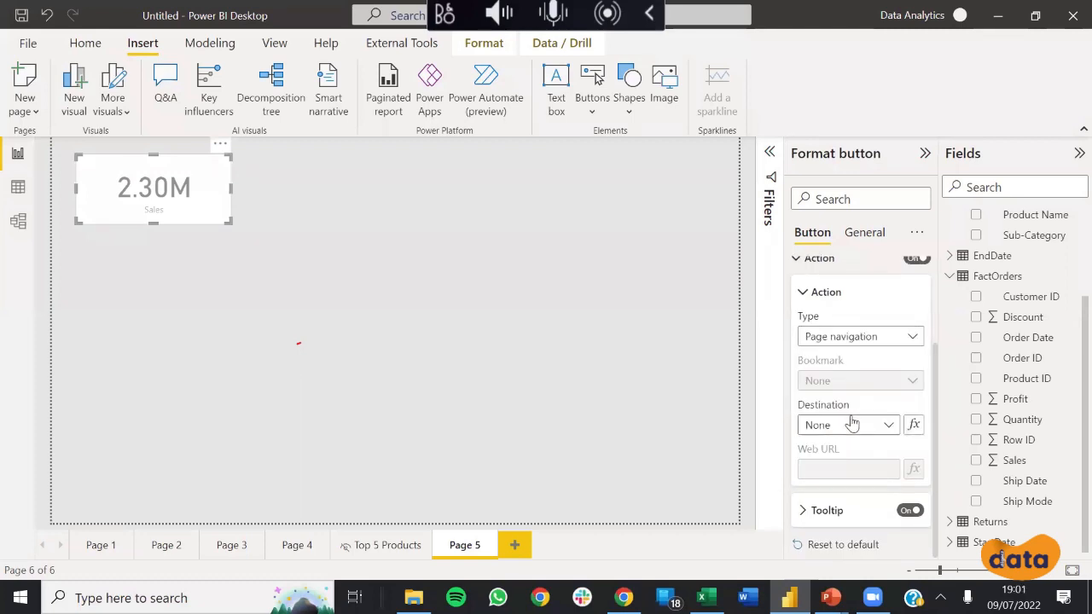
left_click(866, 431)
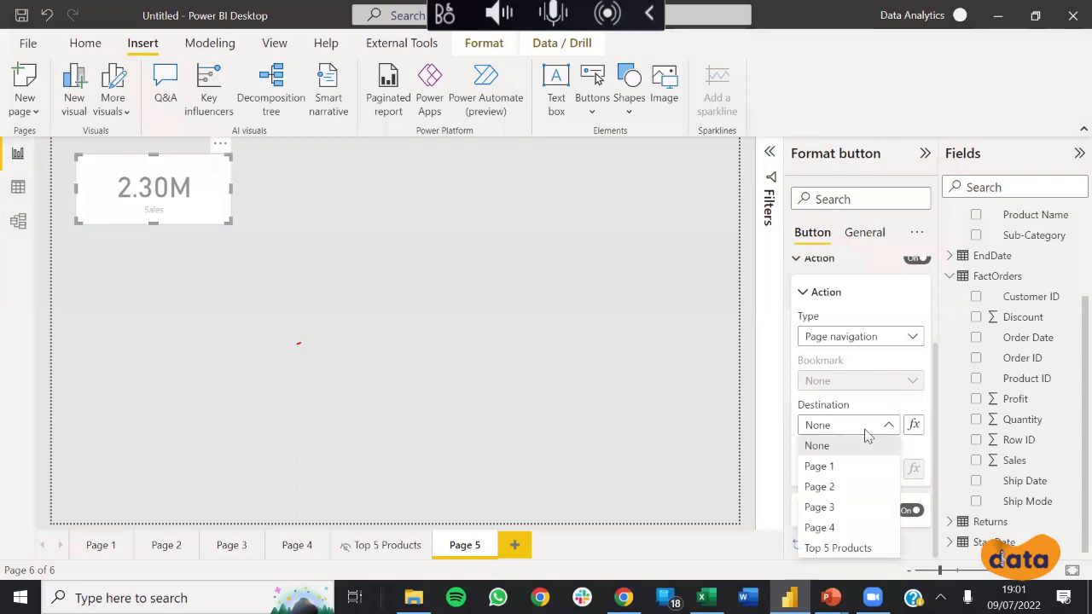
left_click(840, 470)
left_click(433, 301)
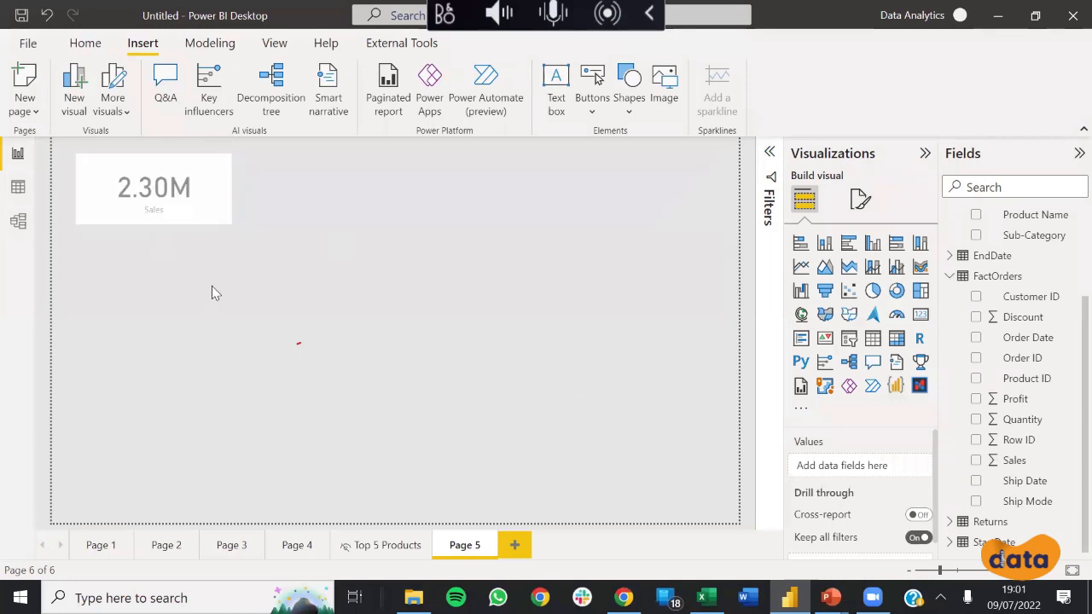
left_click(154, 198, "ctrl")
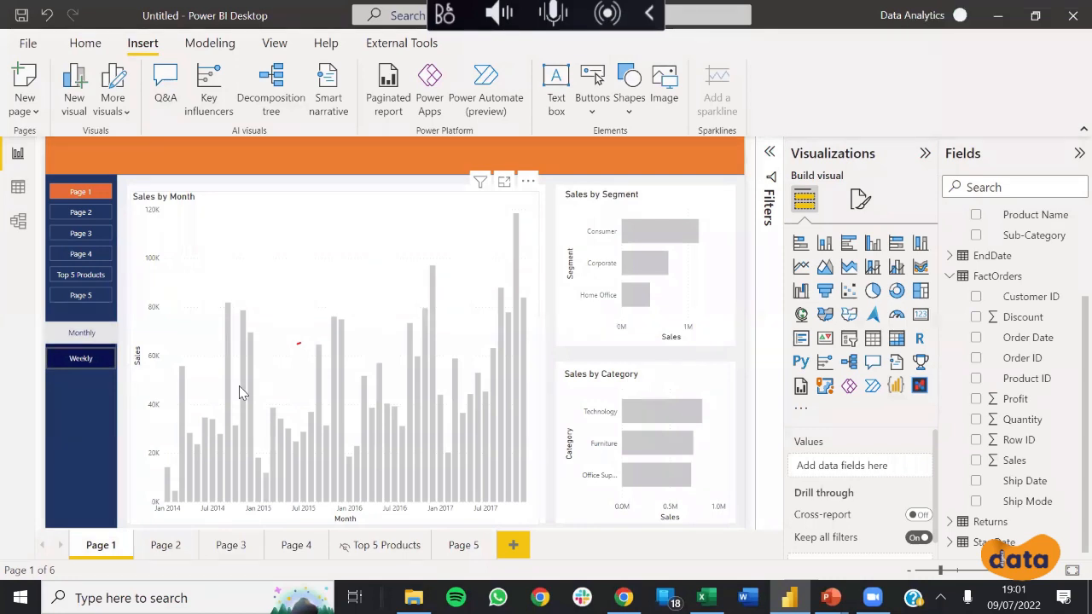
Step: Return to Page 5 and rename it "Overview"
left_click(469, 551)
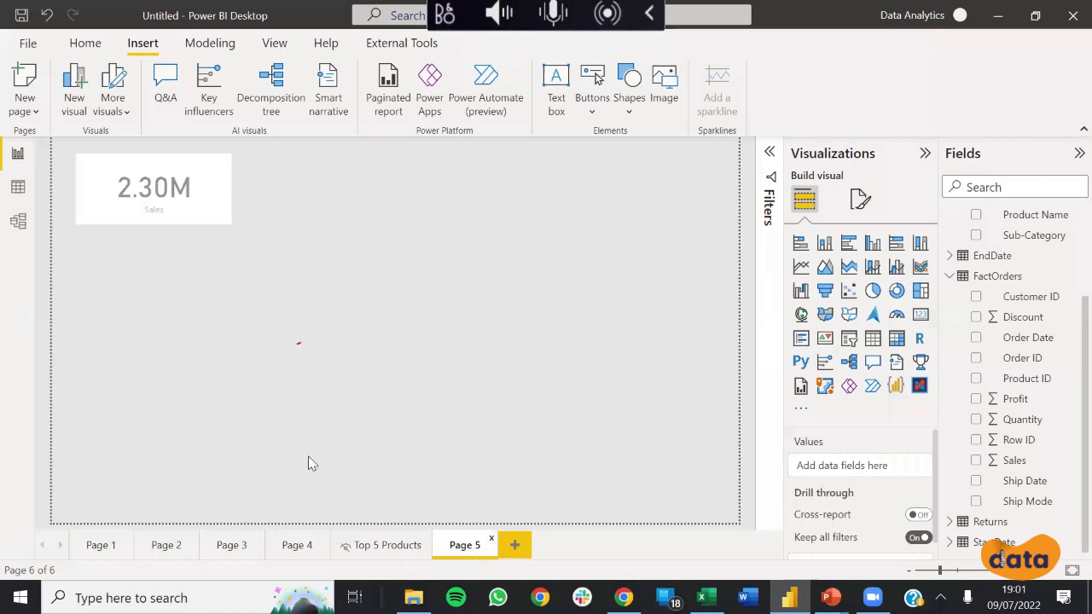
double_click(474, 548)
type("Overview")
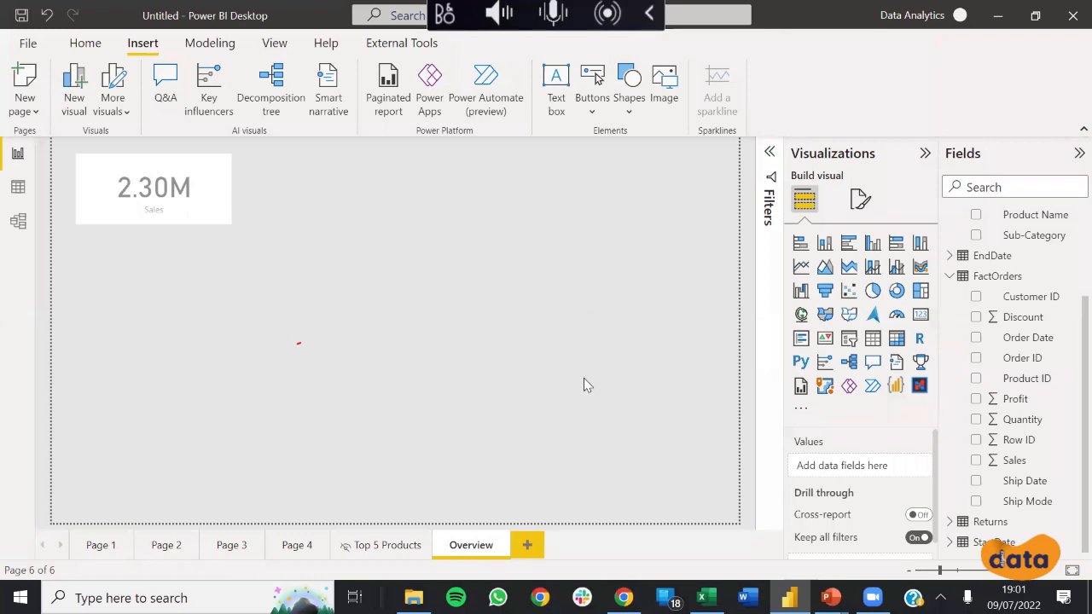
Step: Test the View More button on the Overview page and view Page 1 with its navigation buttons
left_click(147, 199)
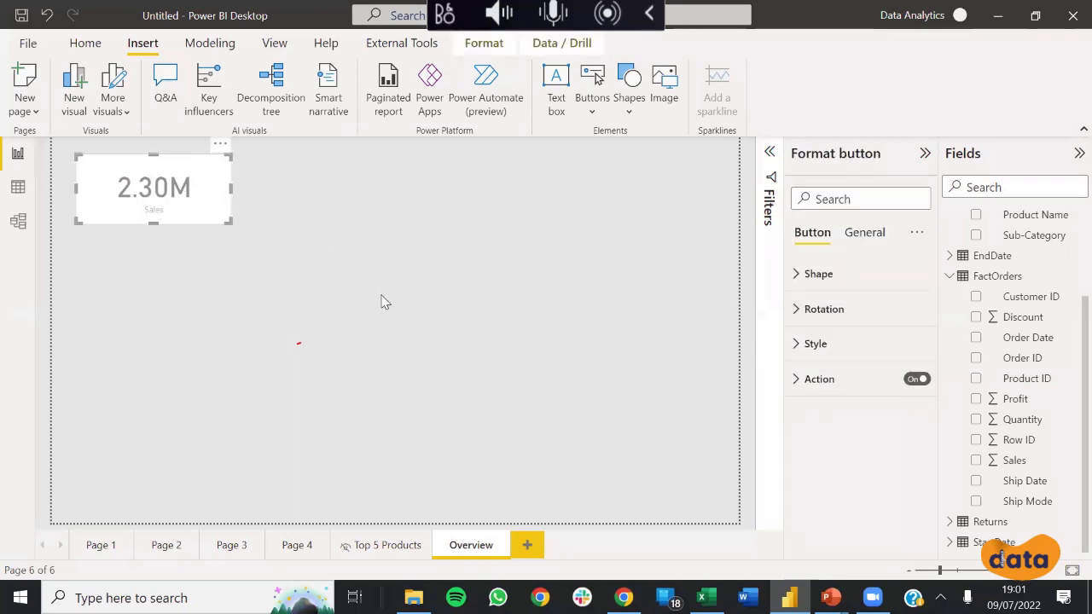
left_click(286, 295)
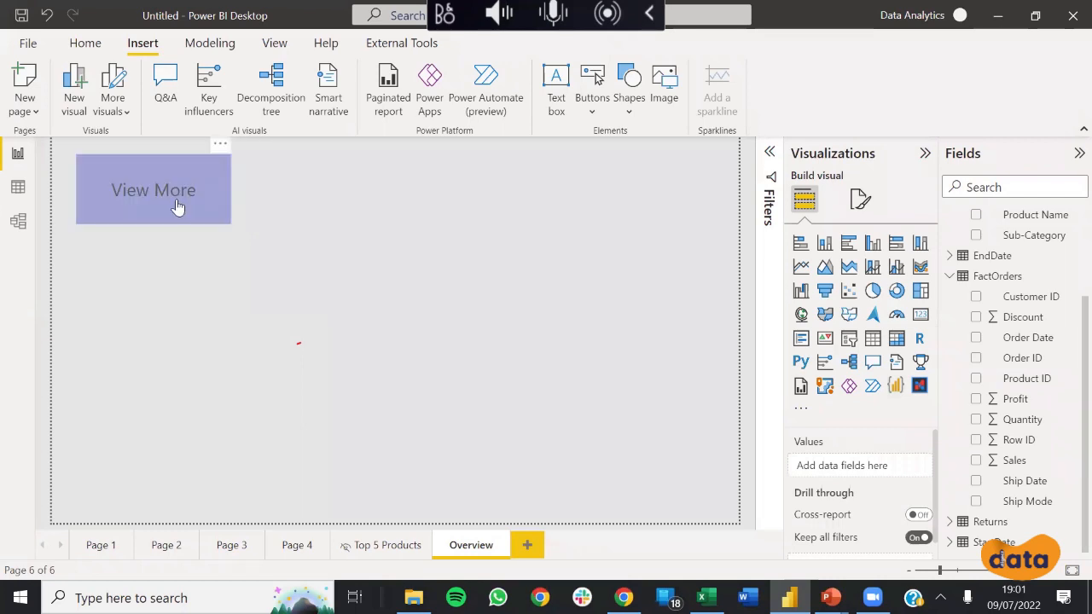
left_click(214, 195, "ctrl")
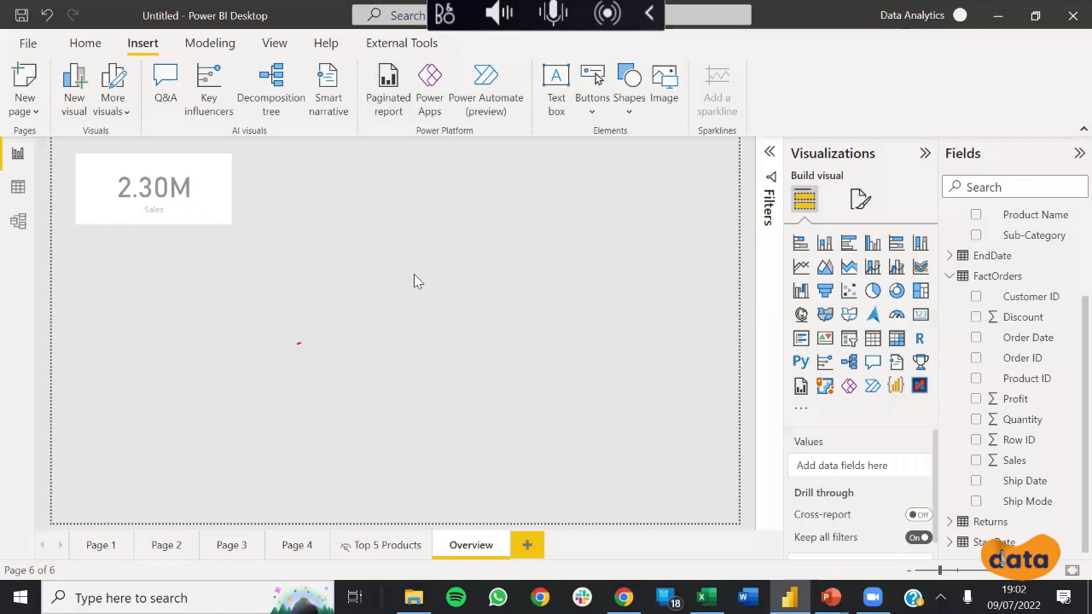
left_click(103, 549)
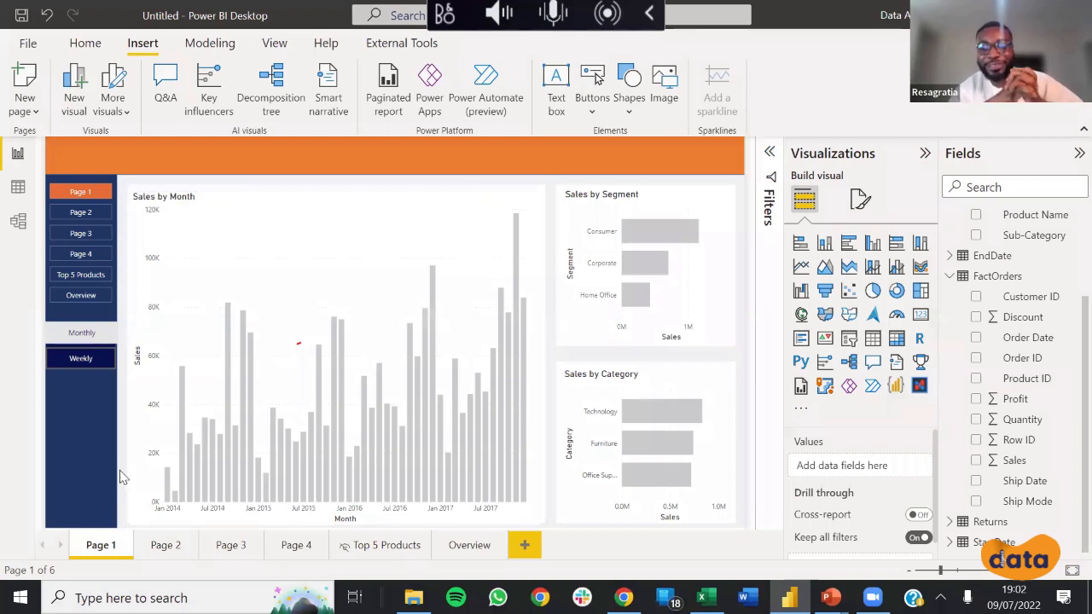
Step: Add a slicer for the DimDate Date field to Page 1, using plain Date instead of the hierarchy and the Between style
scroll(1053, 434, "up", 3)
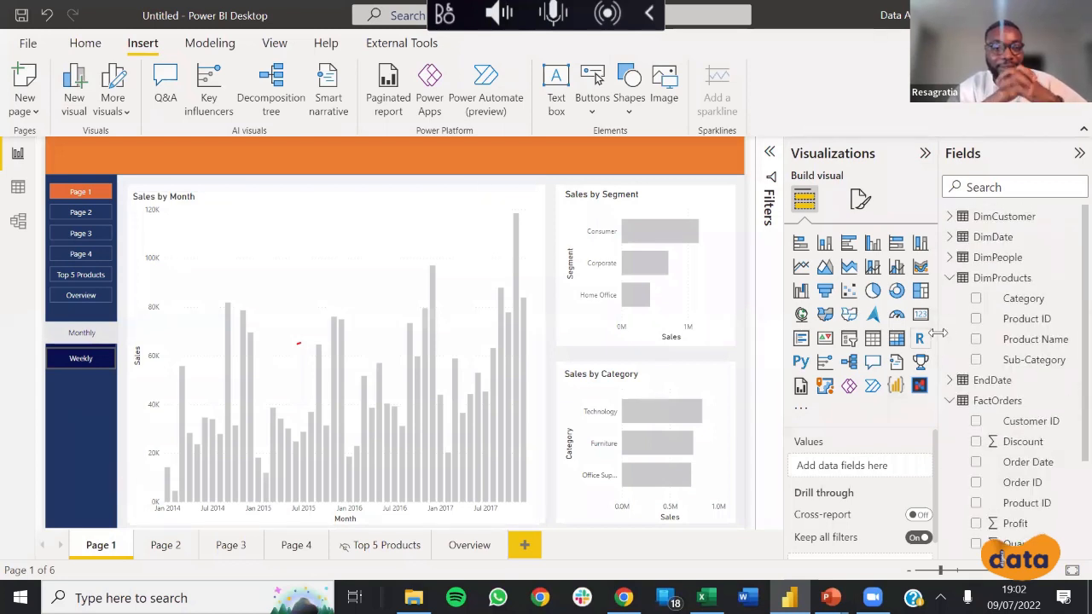
left_click(950, 278)
left_click(950, 237)
left_click(976, 257)
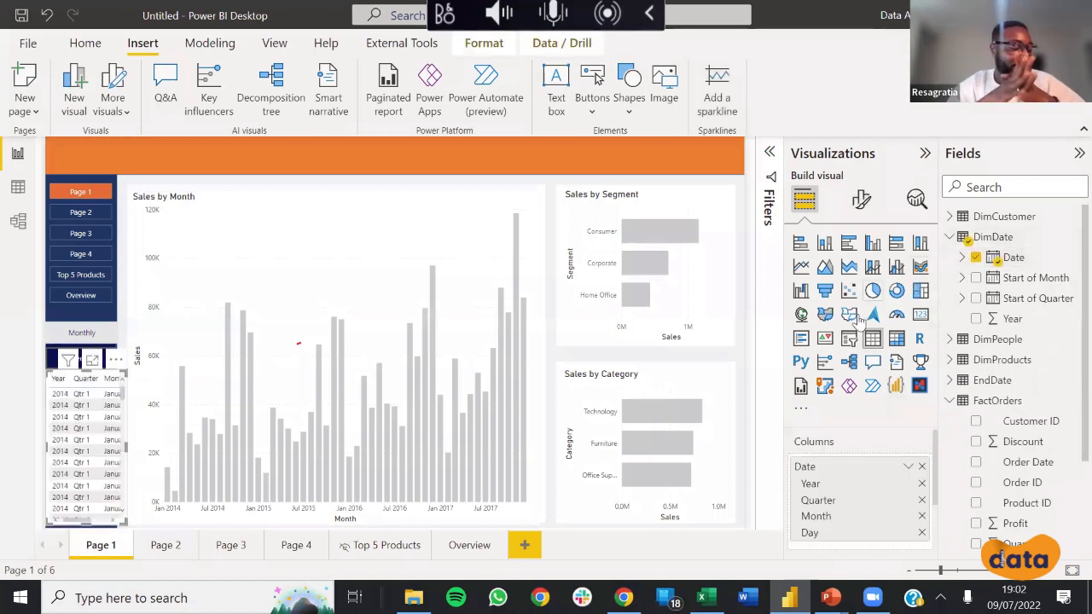
left_click(849, 340)
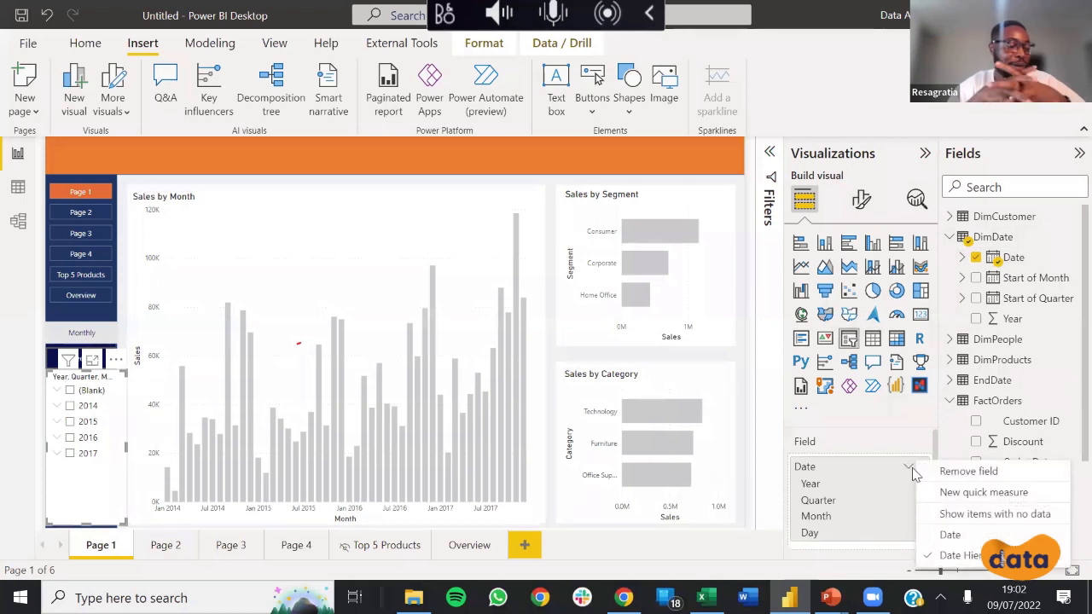
left_click(950, 535)
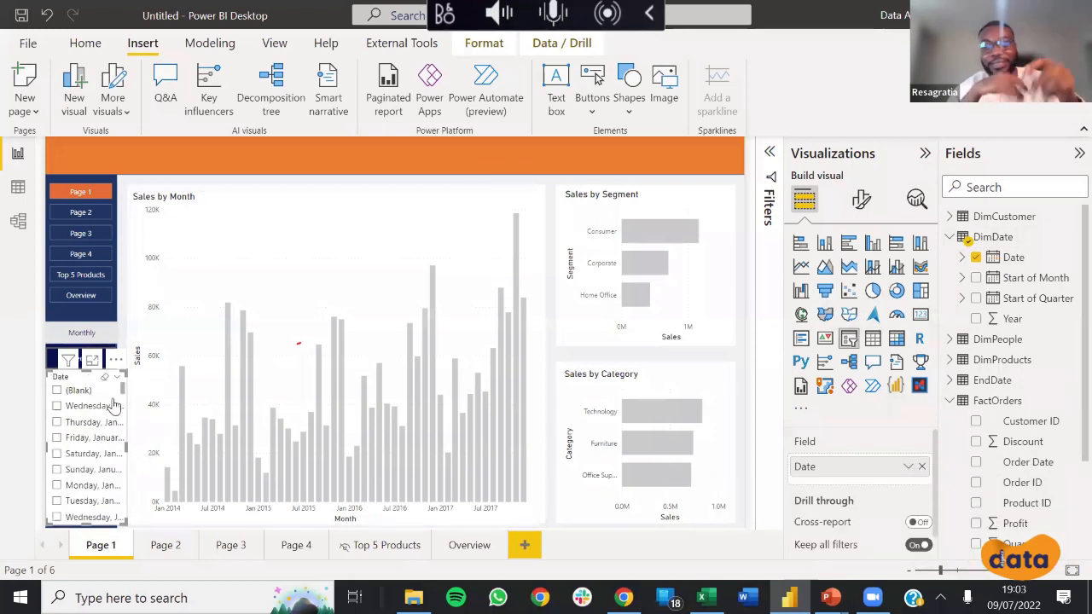
left_click(117, 378)
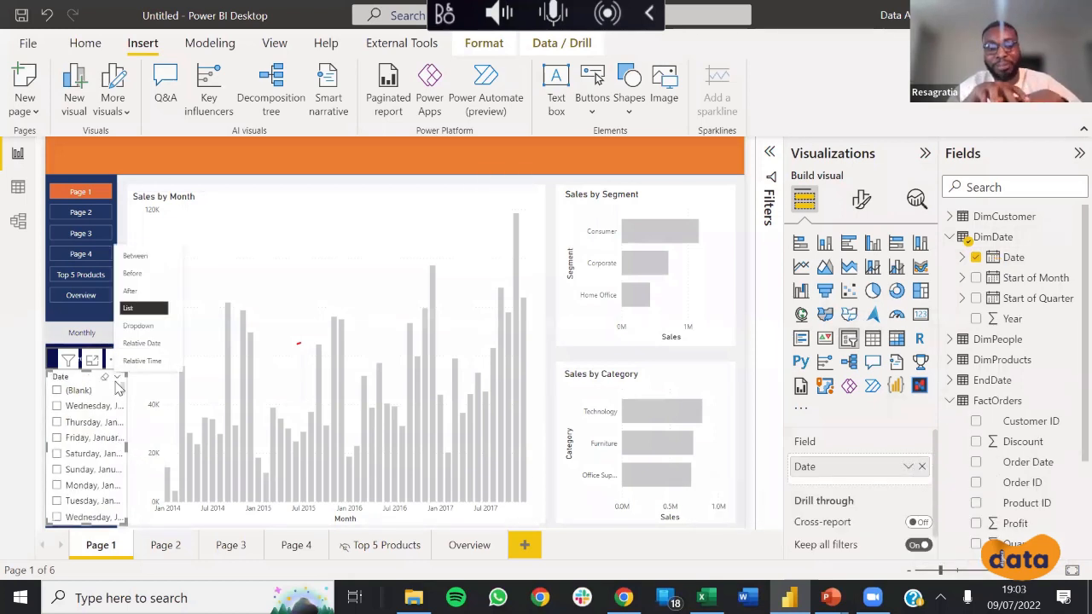
left_click(147, 257)
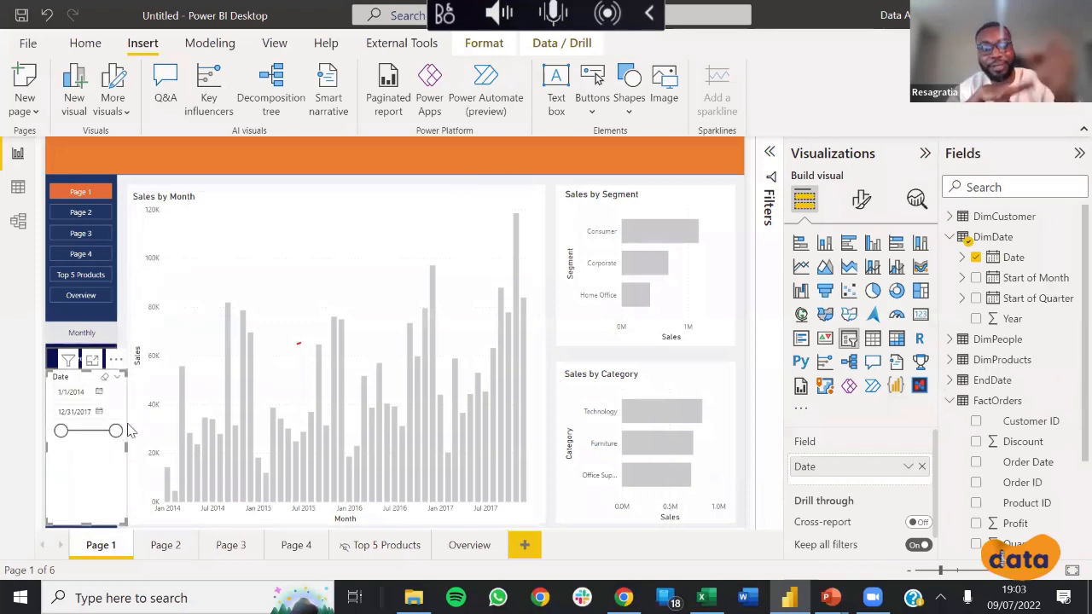
Step: Resize and position the date slicer to fit inside the blue sidebar, just below the Weekly button
left_click_drag(125, 450, 113, 450)
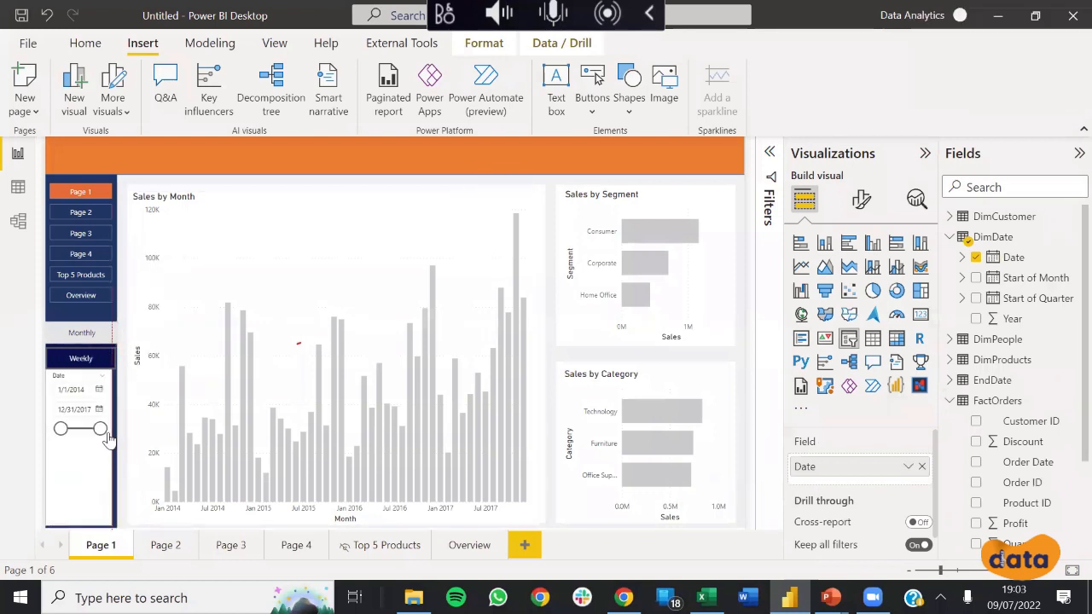
left_click_drag(83, 378, 85, 392)
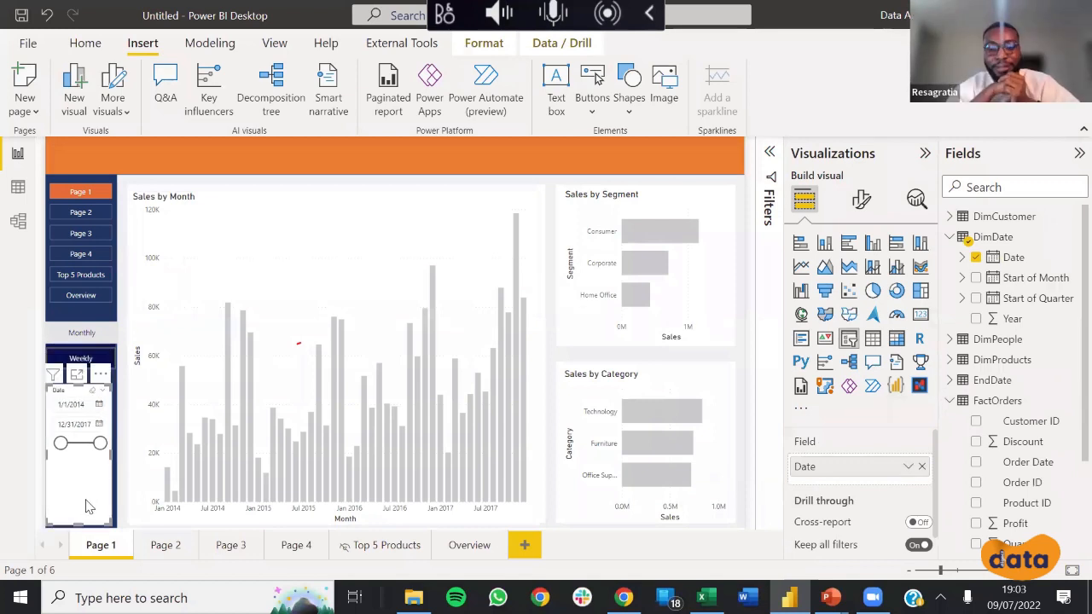
key("Right")
key("Right")
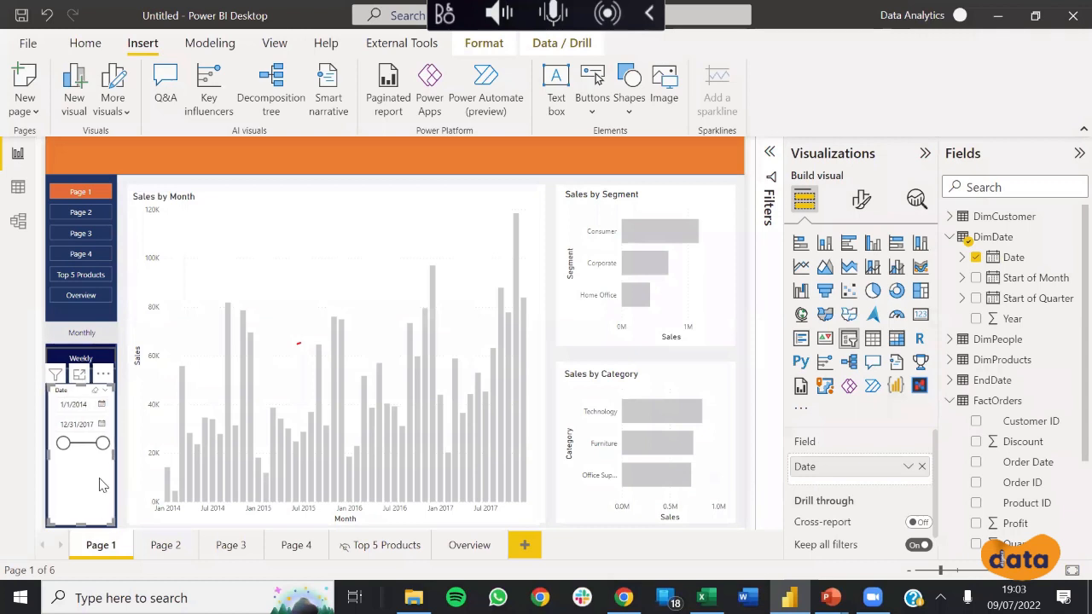
left_click(83, 530)
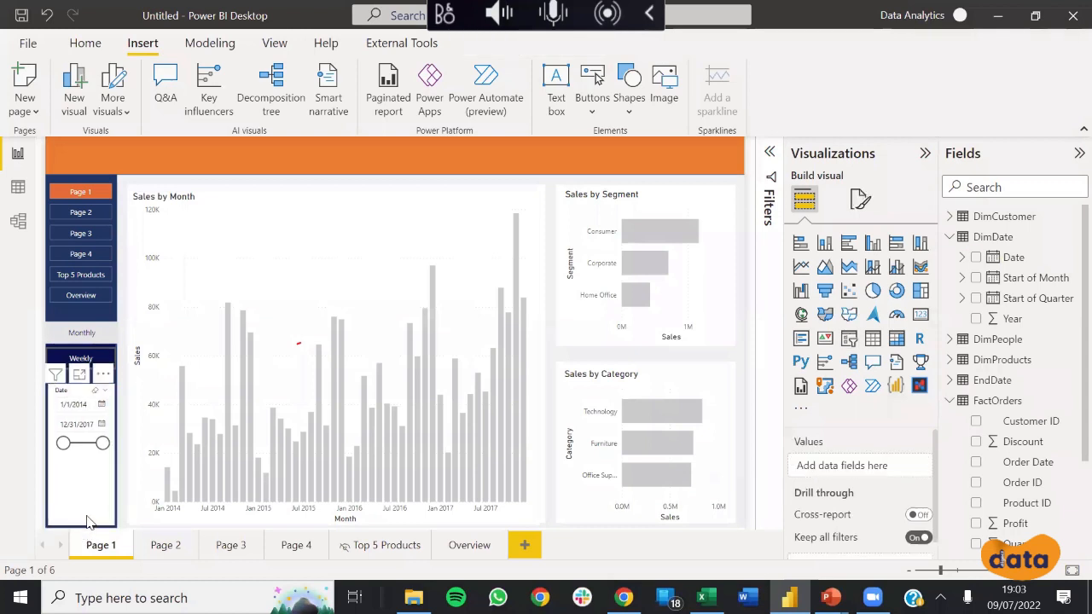
left_click(86, 517)
left_click_drag(86, 523, 91, 463)
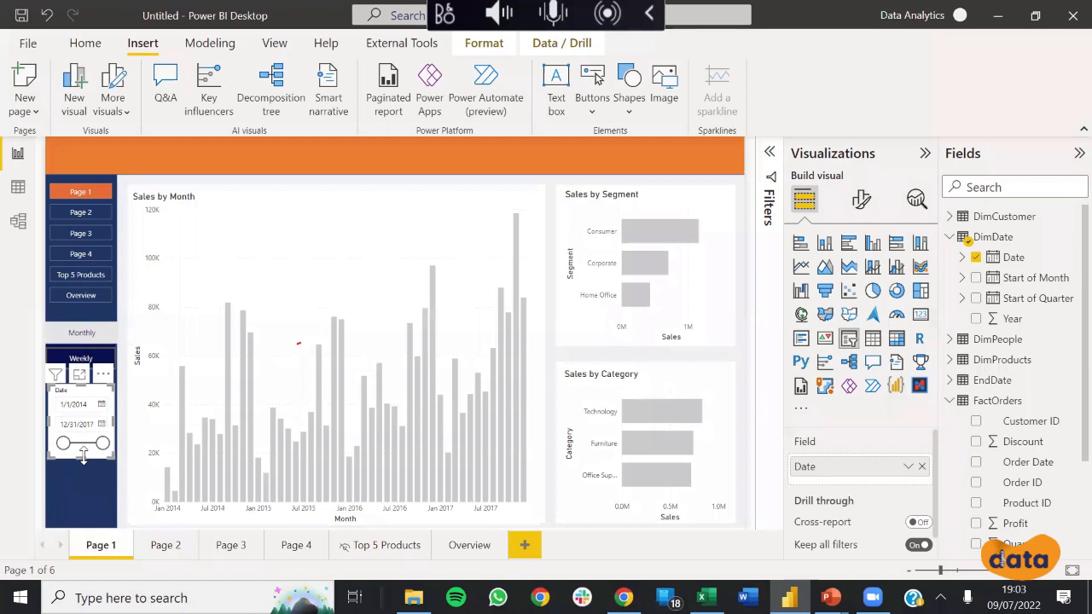
Step: Turn off the background of the date slicer
left_click(862, 202)
left_click(859, 278)
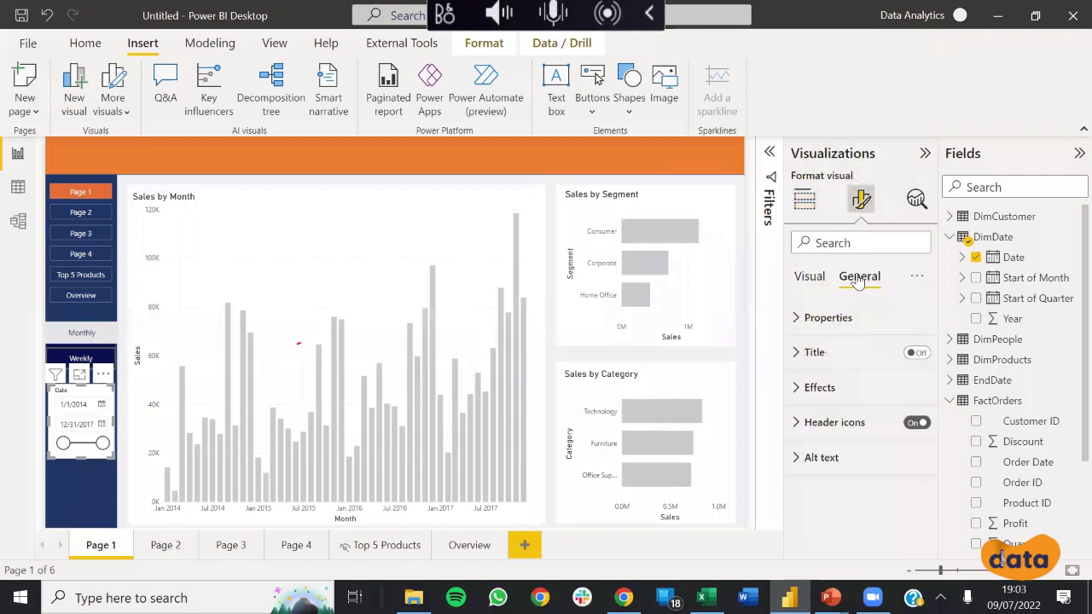
left_click(802, 387)
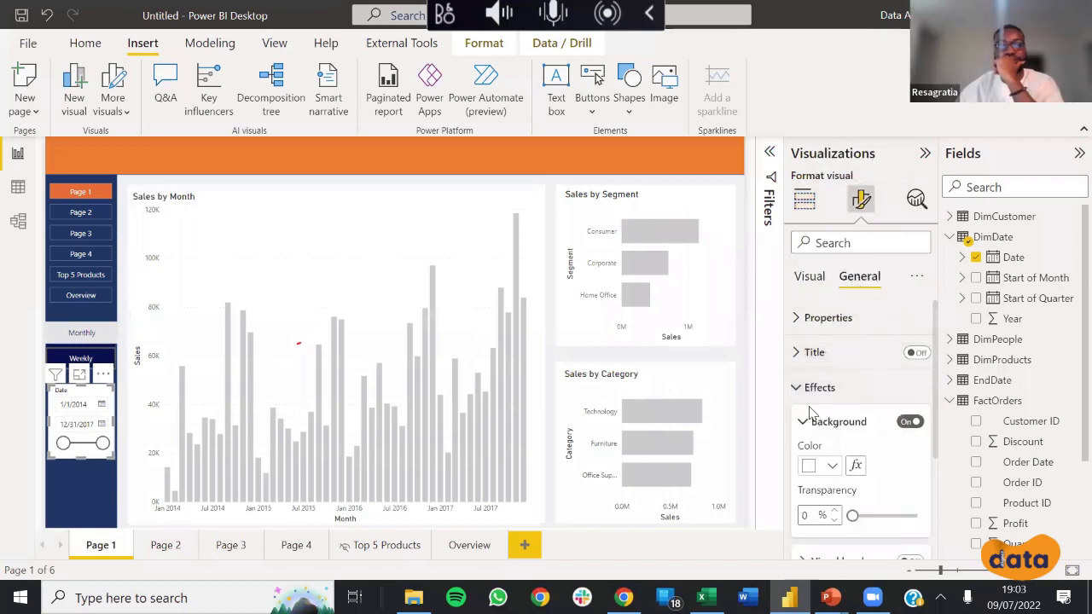
left_click(910, 424)
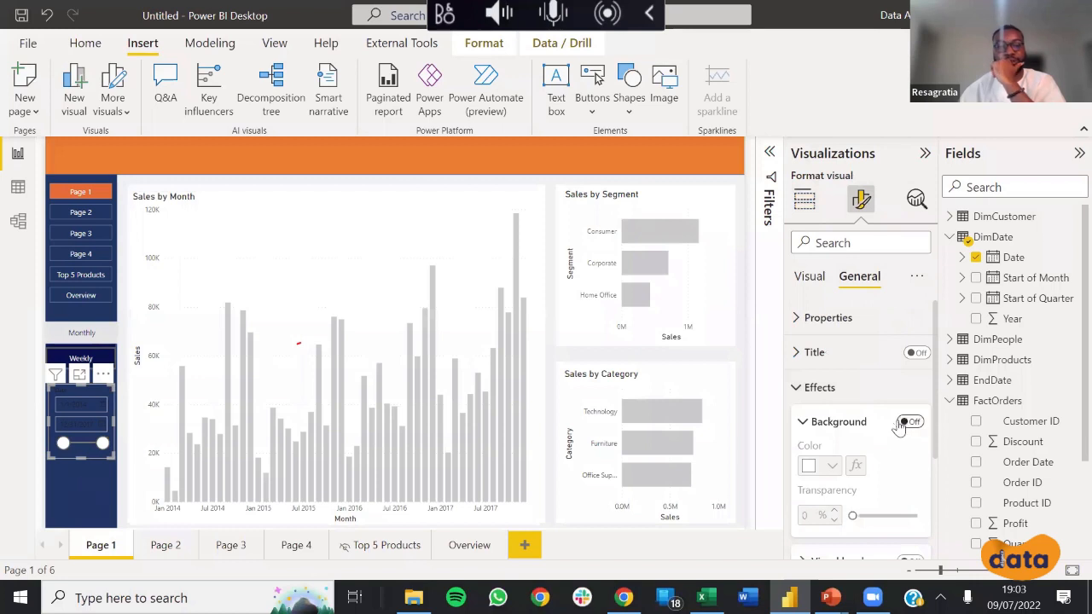
Step: Set the font color of the date slicer's values to White, 10% darker
left_click(809, 276)
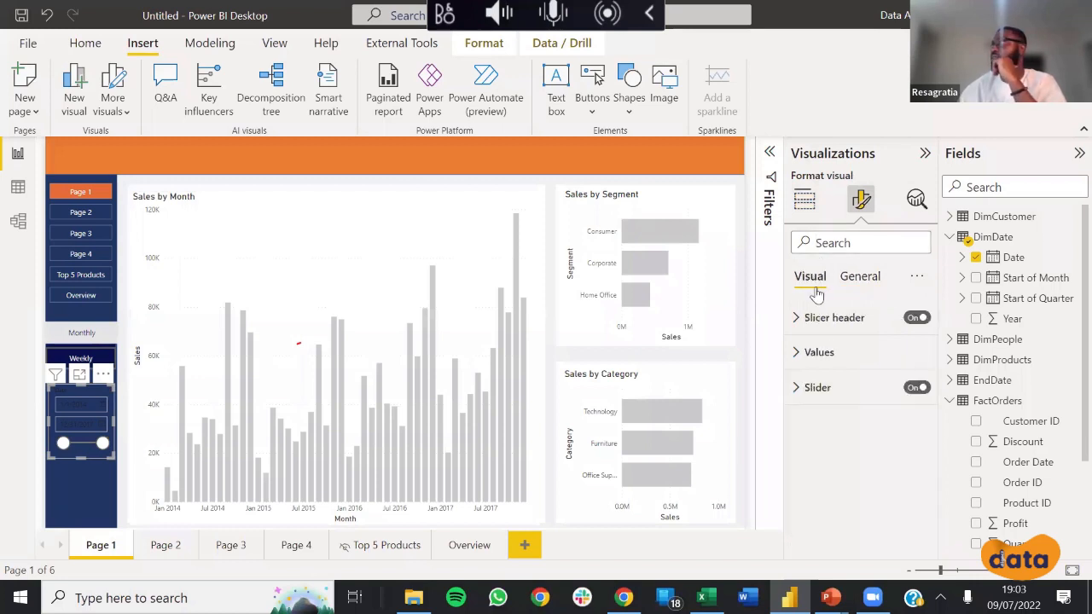
left_click(819, 355)
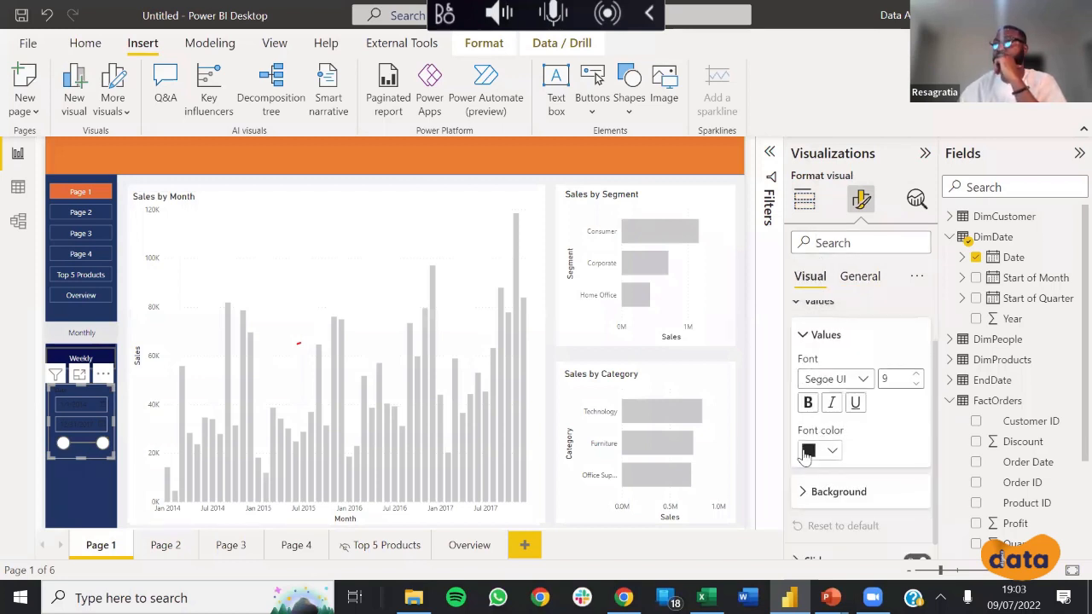
left_click(815, 451)
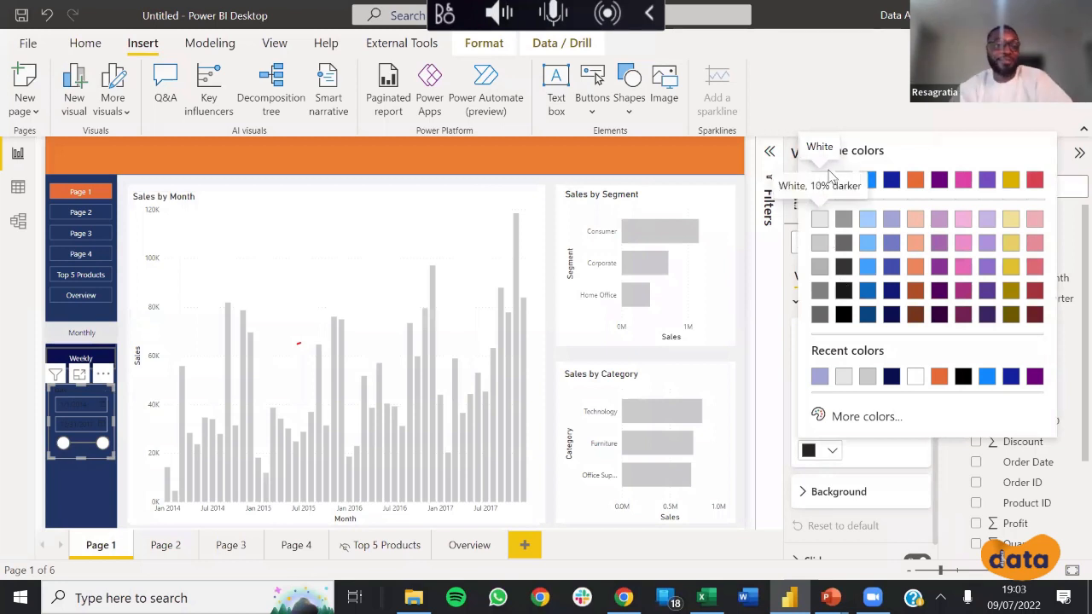
left_click(819, 223)
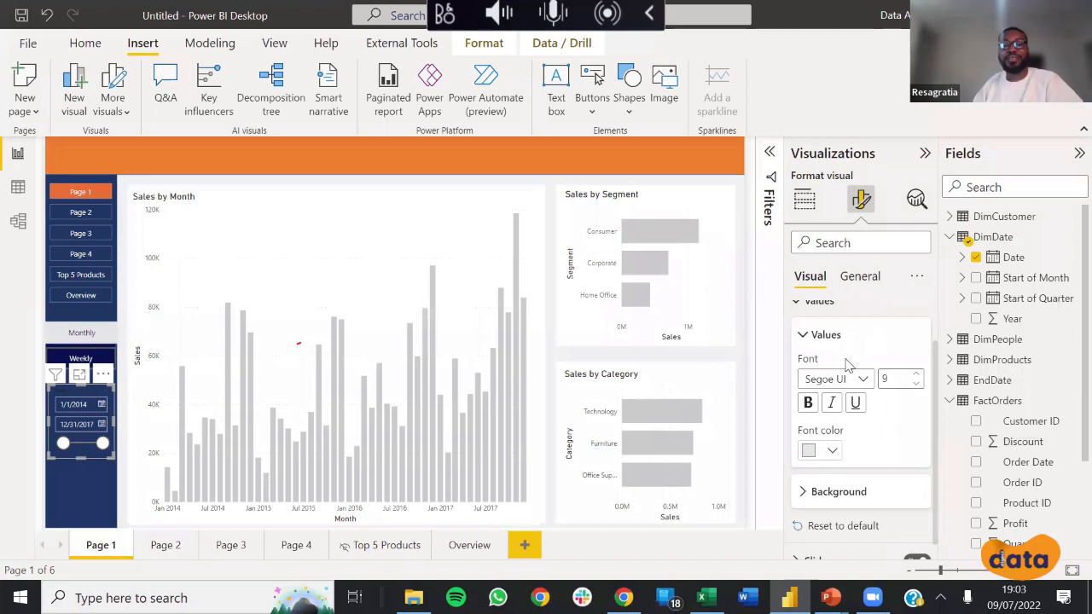
scroll(839, 367, "up", 1)
scroll(837, 380, "up", 1)
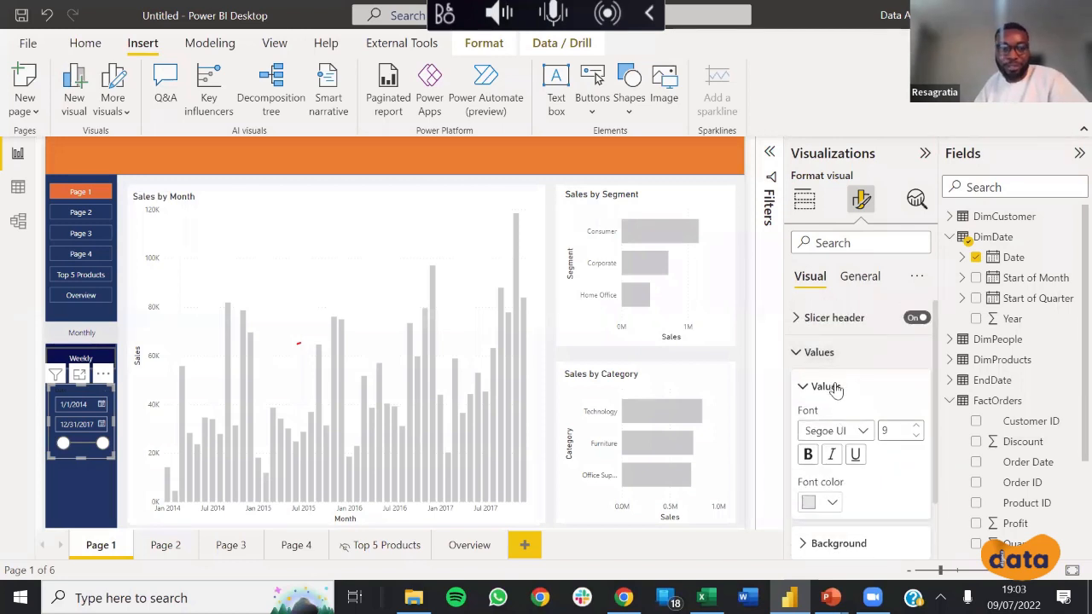
left_click(808, 355)
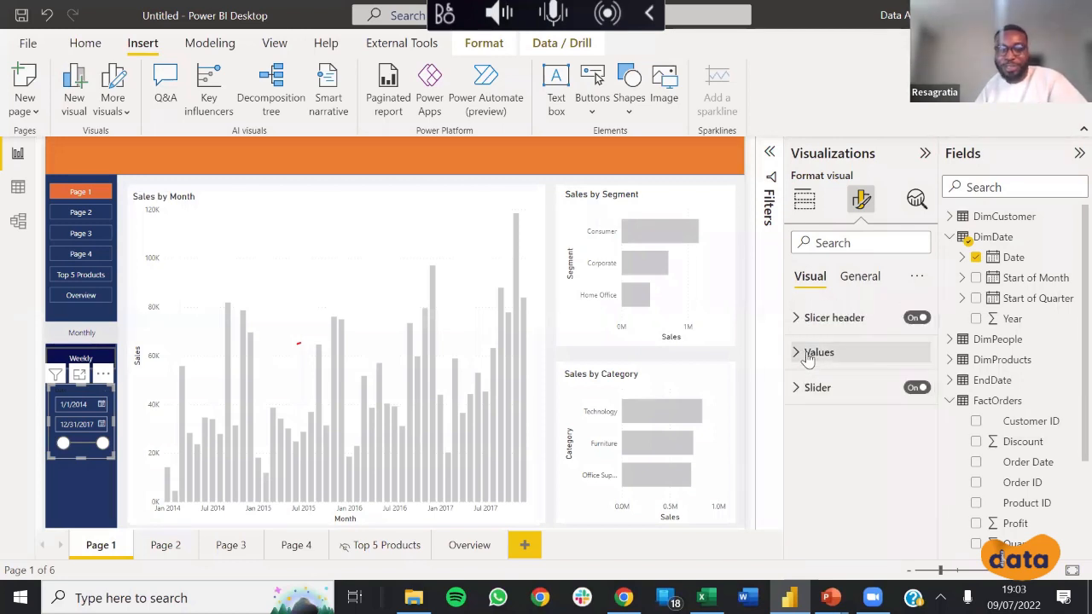
Step: Set the color of the date slicer's slider to White, 10% darker
left_click(813, 386)
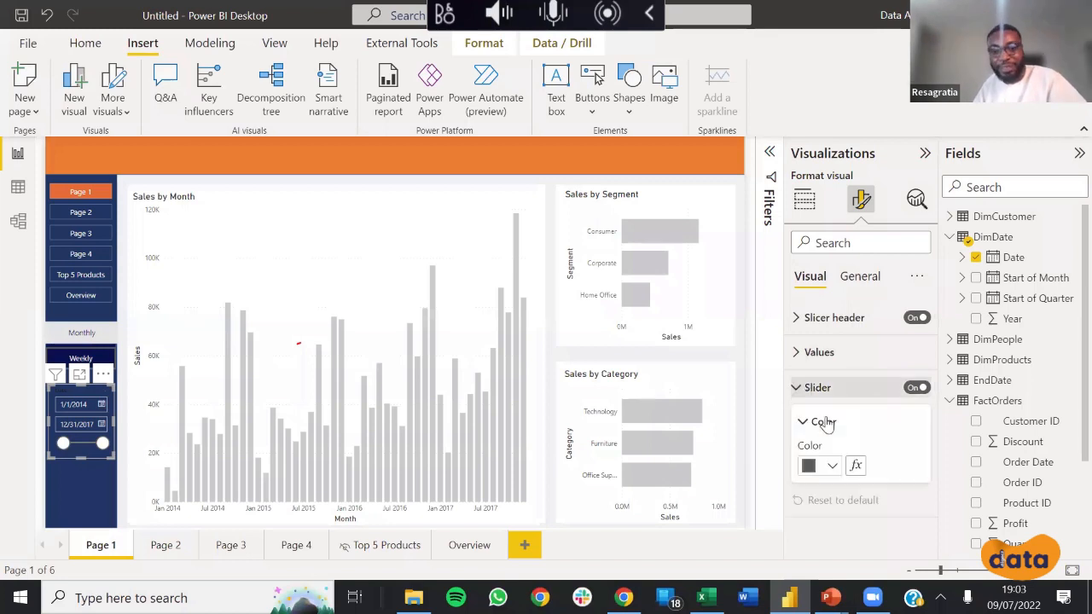
left_click(819, 465)
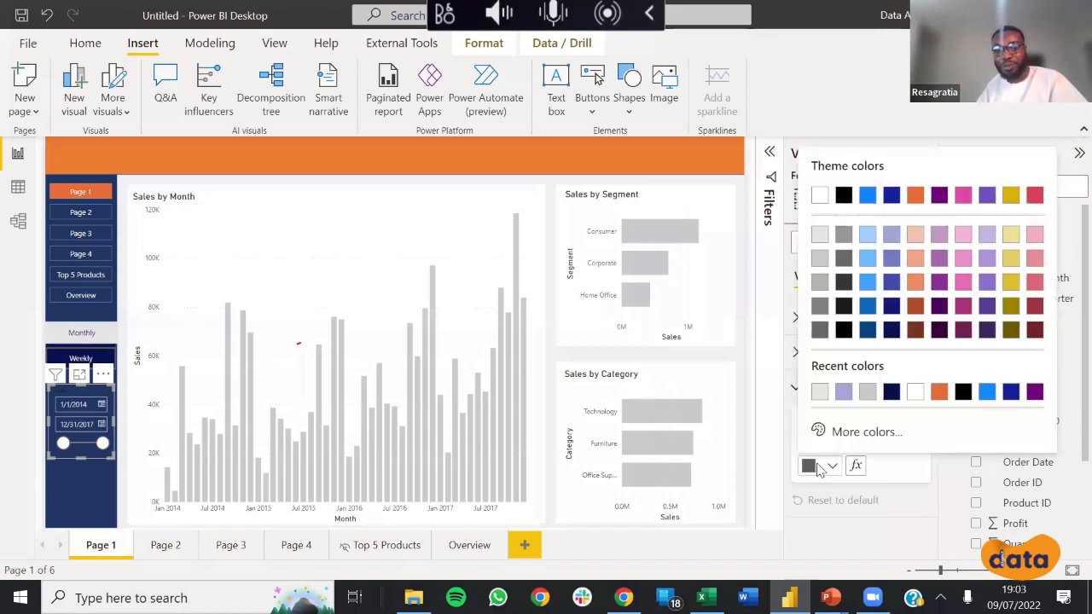
left_click(819, 233)
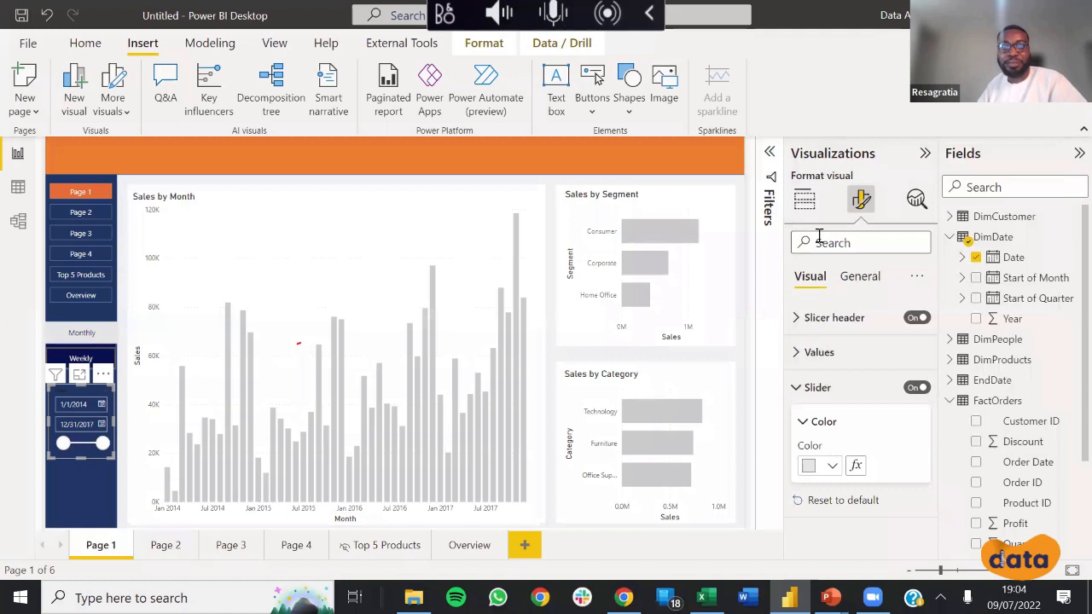
Step: Set the font color of the date slicer's header text to the same light gray and deselect the slicer
left_click(858, 278)
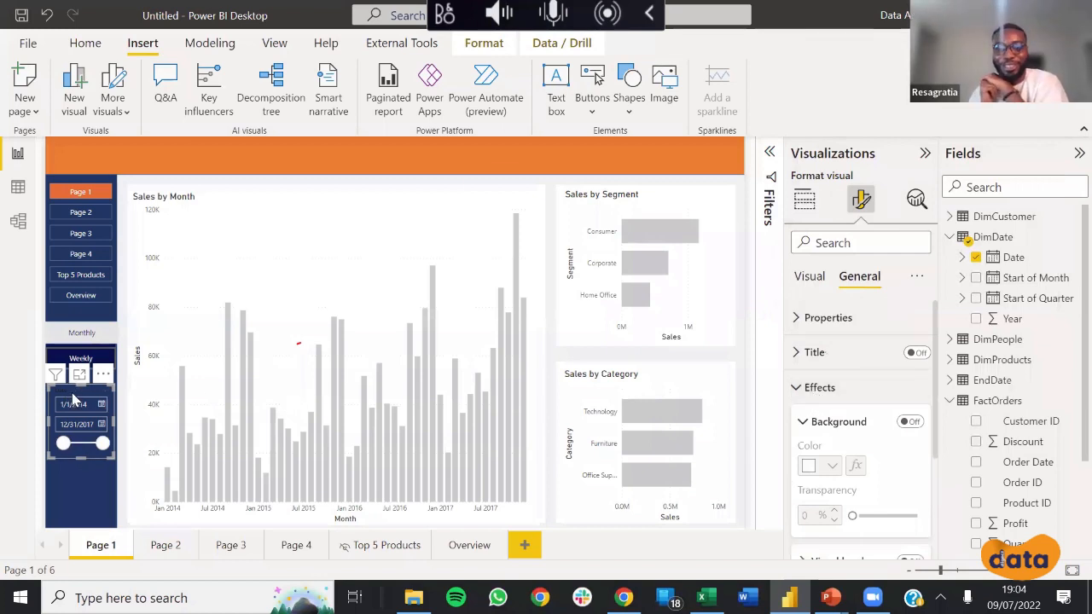
left_click(810, 276)
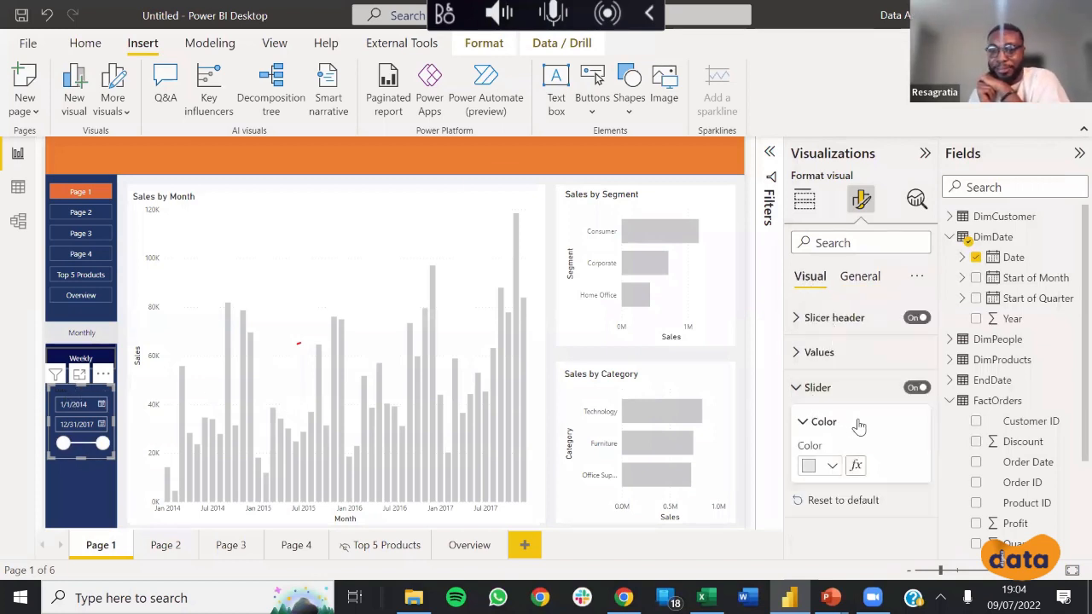
left_click(809, 317)
scroll(836, 436, "down", 1)
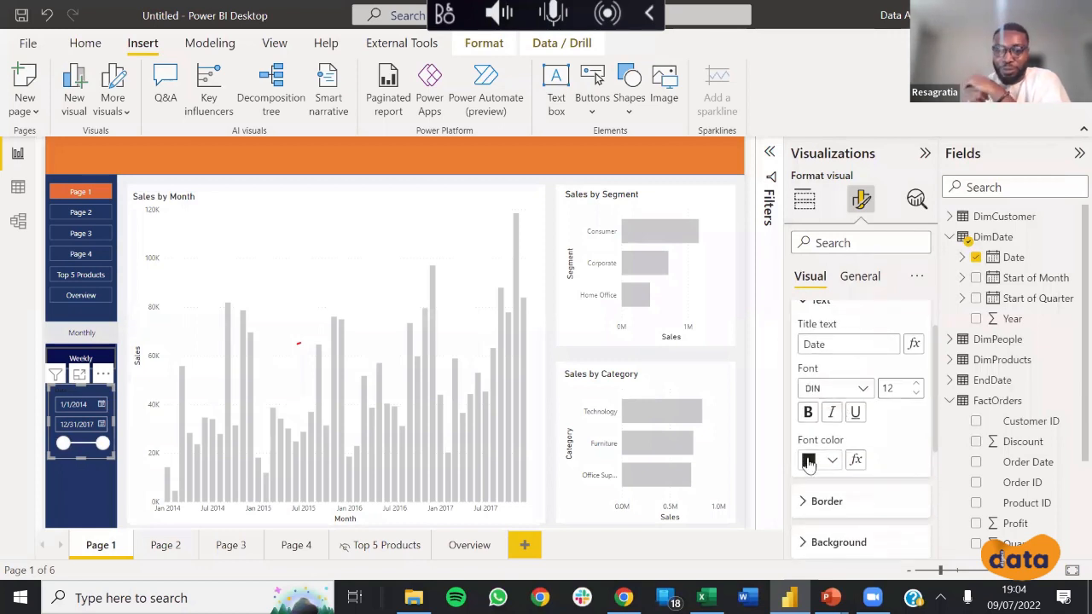
left_click(809, 461)
left_click(820, 390)
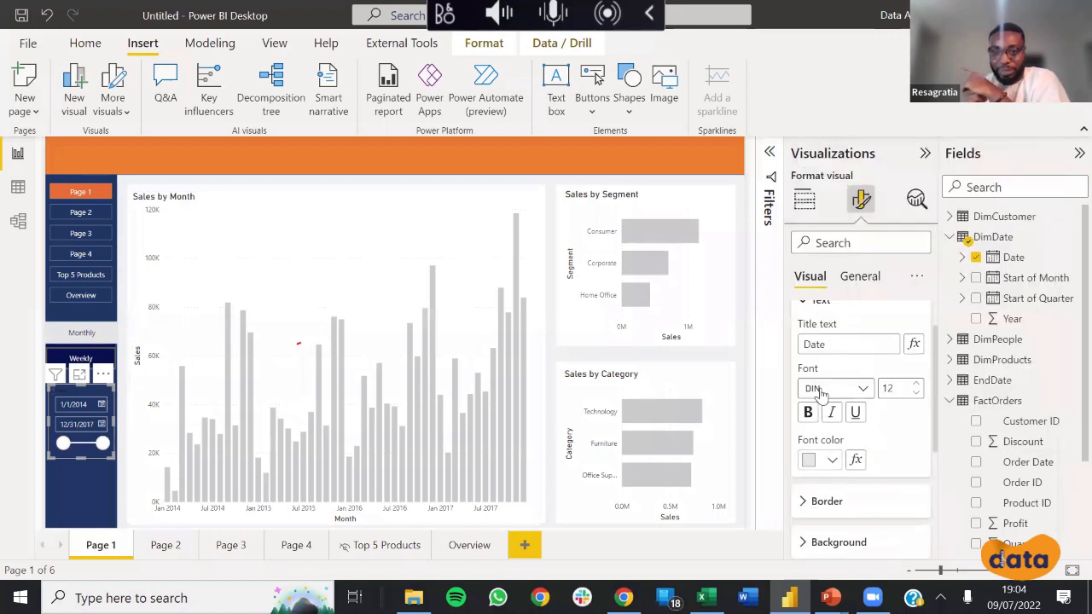
left_click(124, 461)
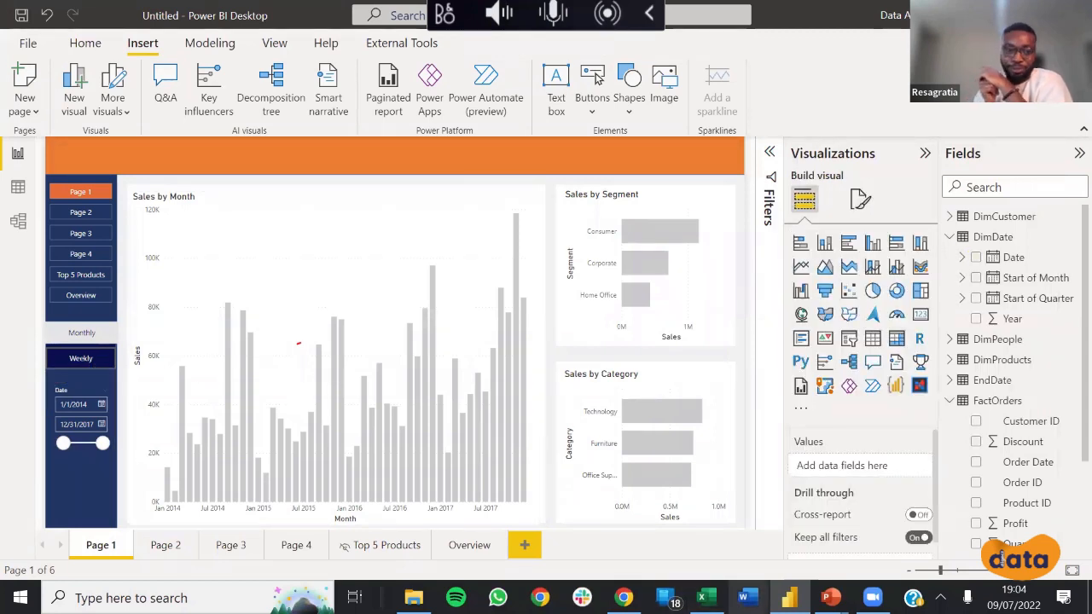
Step: Switch to Presentation1 in PowerPoint and examine the slide's layout of panels and its background options
mouse_move(832, 597)
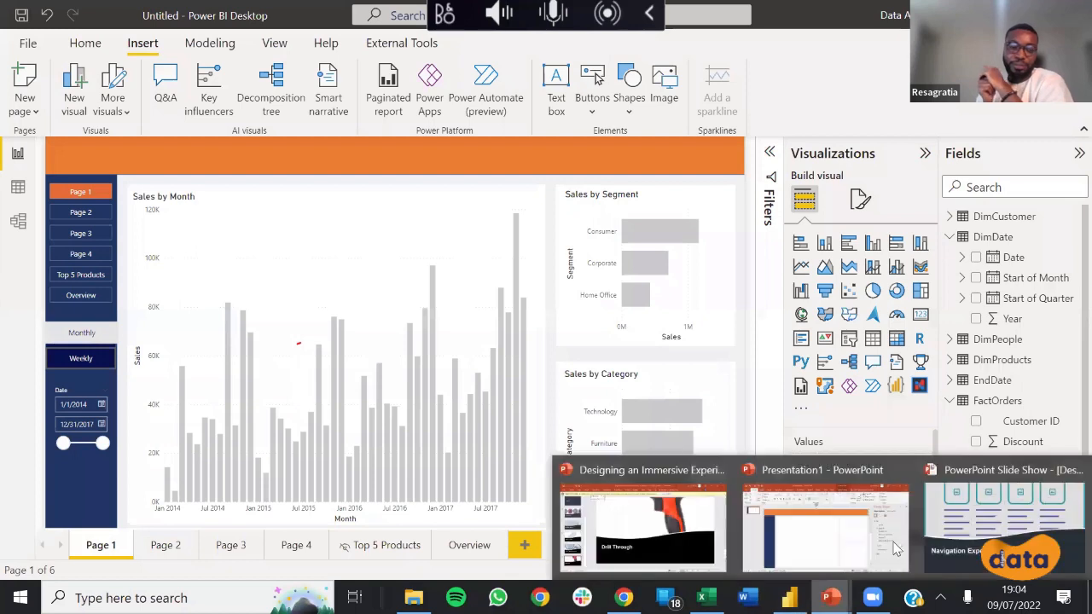
left_click(840, 537)
left_click(819, 296)
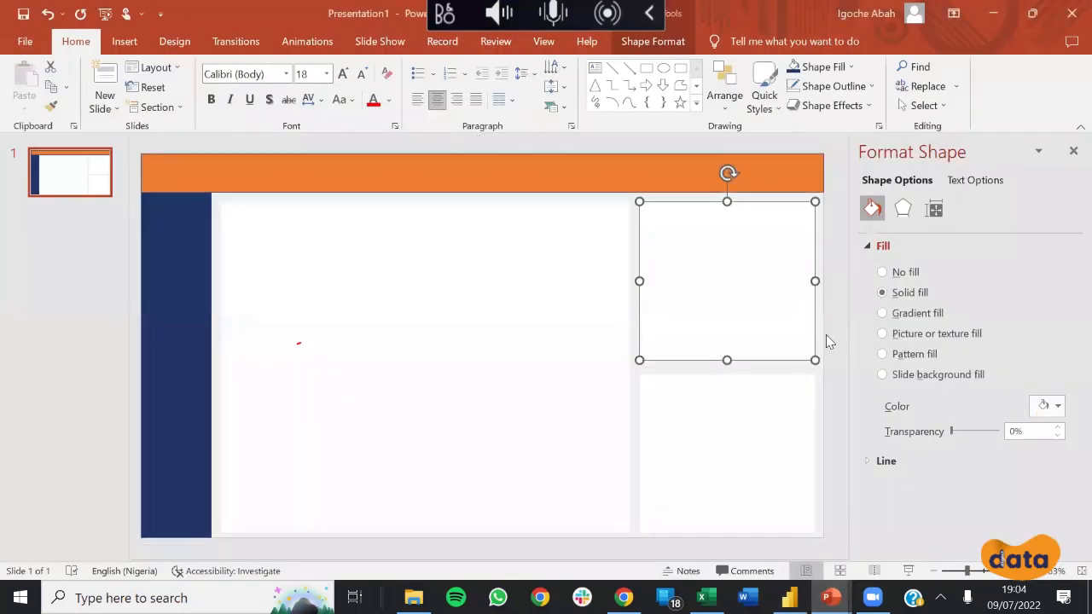
left_click(820, 332)
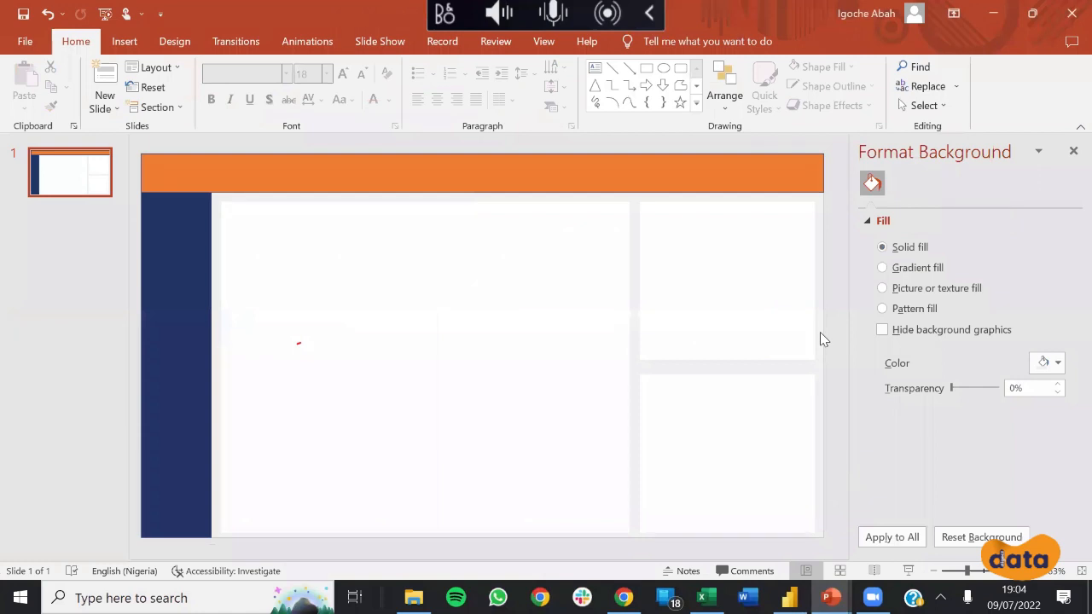
right_click(819, 338)
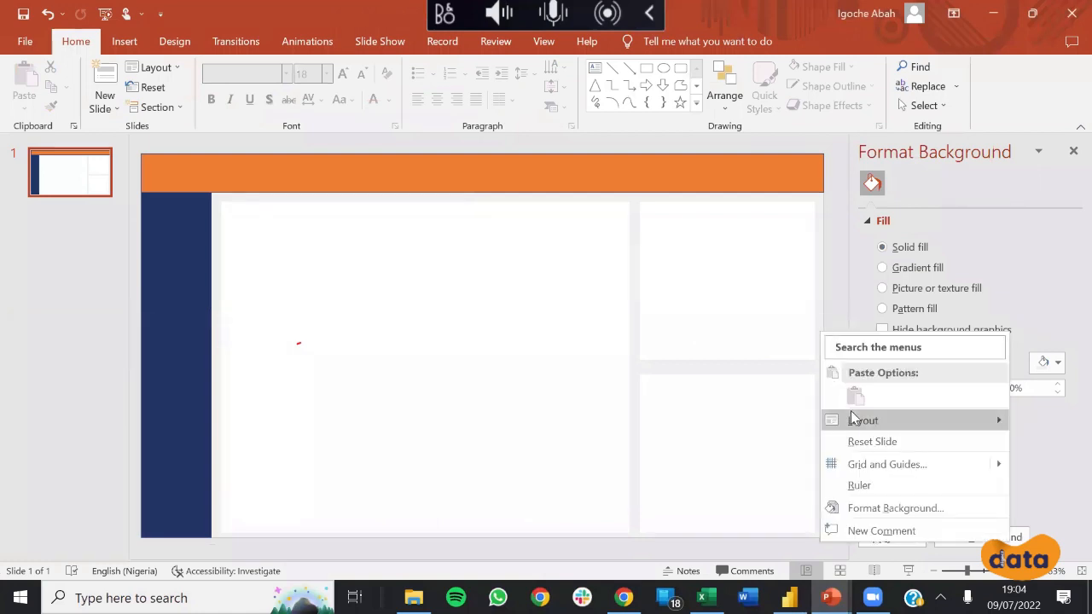
mouse_move(853, 418)
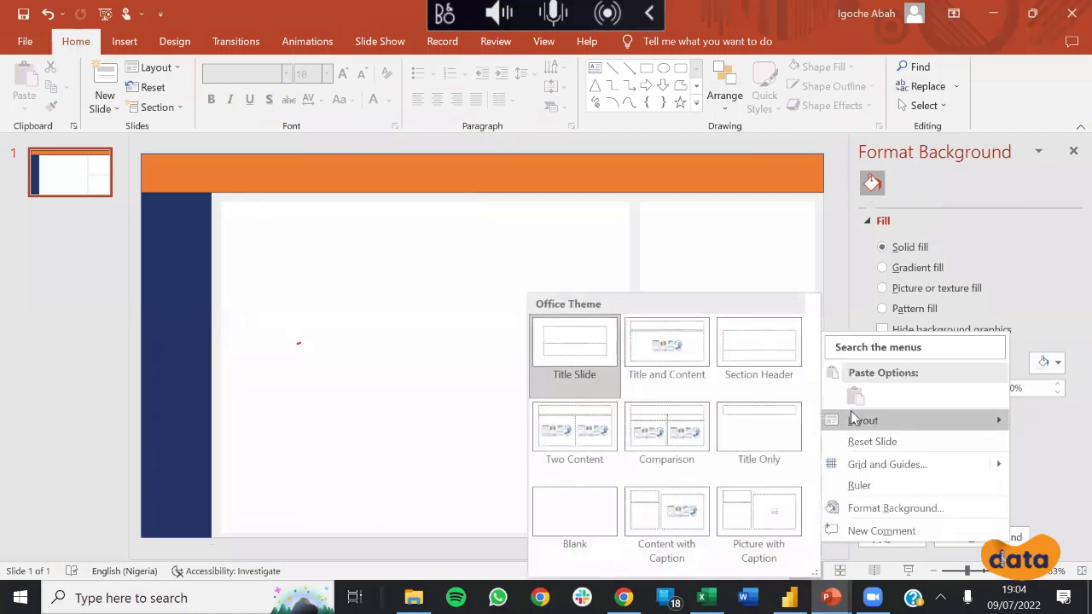
left_click(816, 208)
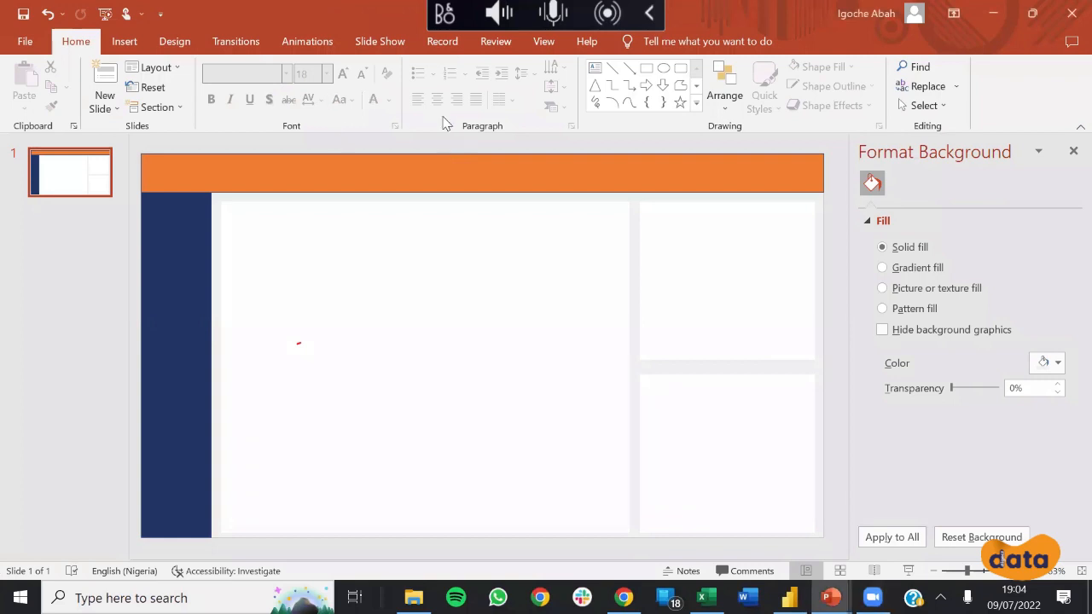
Step: Restore the PowerPoint window to a smaller size so it floats over the Power BI report
left_click(971, 16)
left_click(958, 108)
left_click(1032, 13)
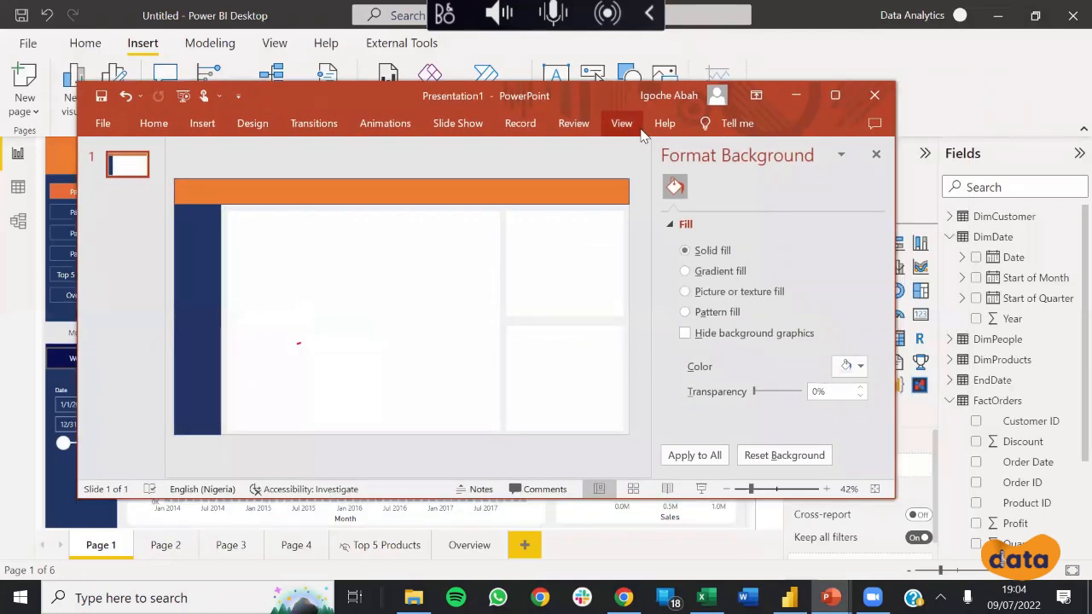
Step: Close the Format Background pane, enlarge the PowerPoint window and select the slide's lower small white panel
left_click(671, 224)
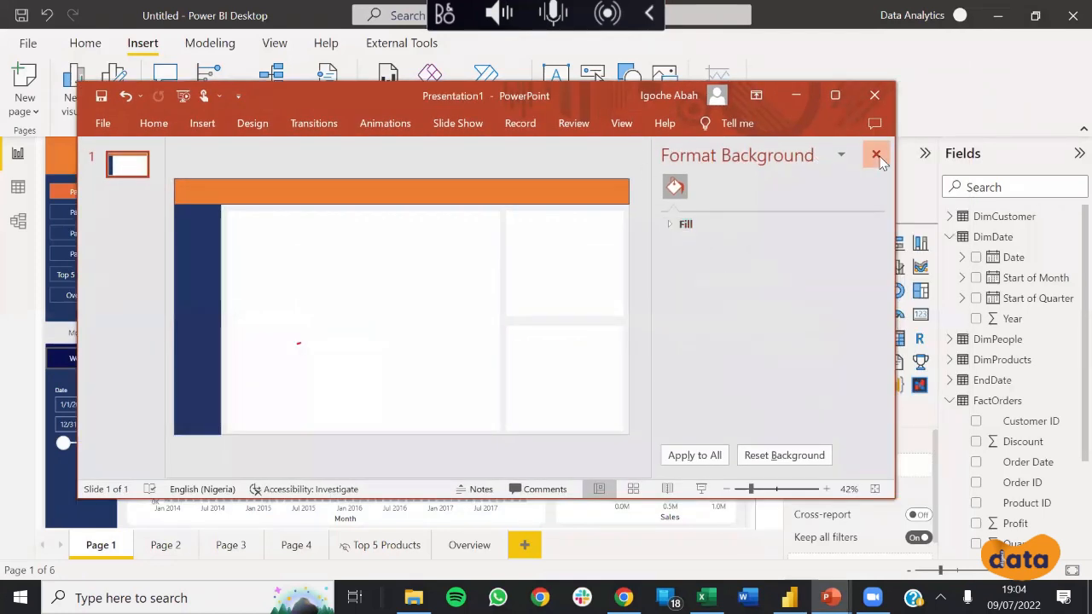
left_click(875, 155)
left_click(622, 125)
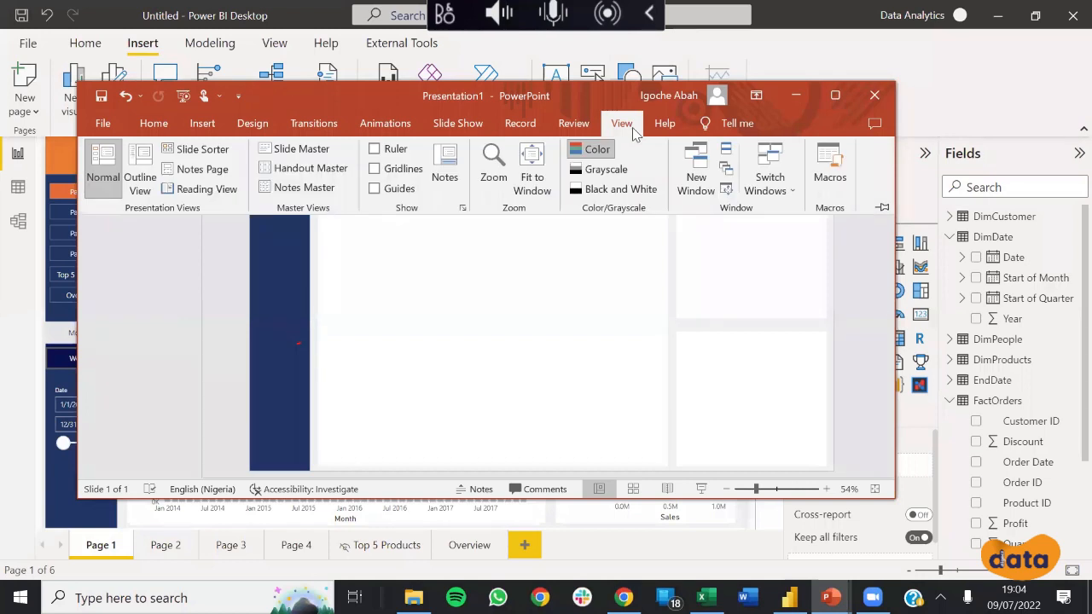
left_click(895, 499)
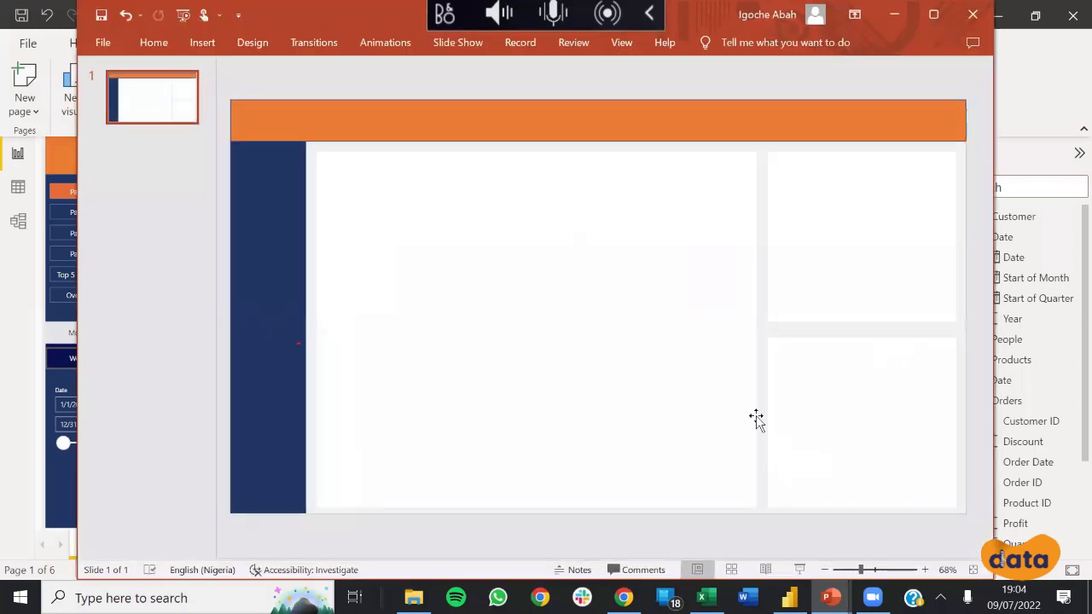
left_click(763, 384)
left_click(762, 373)
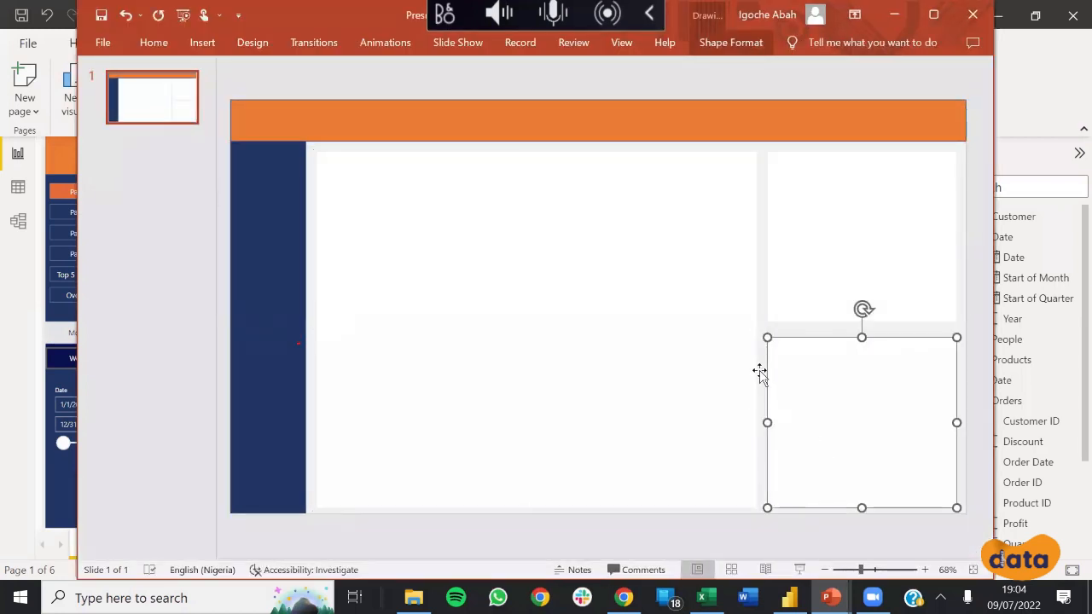
Step: Add a second slide after the panel layout slide and delete its content and title placeholders
right_click(118, 177)
left_click(170, 224)
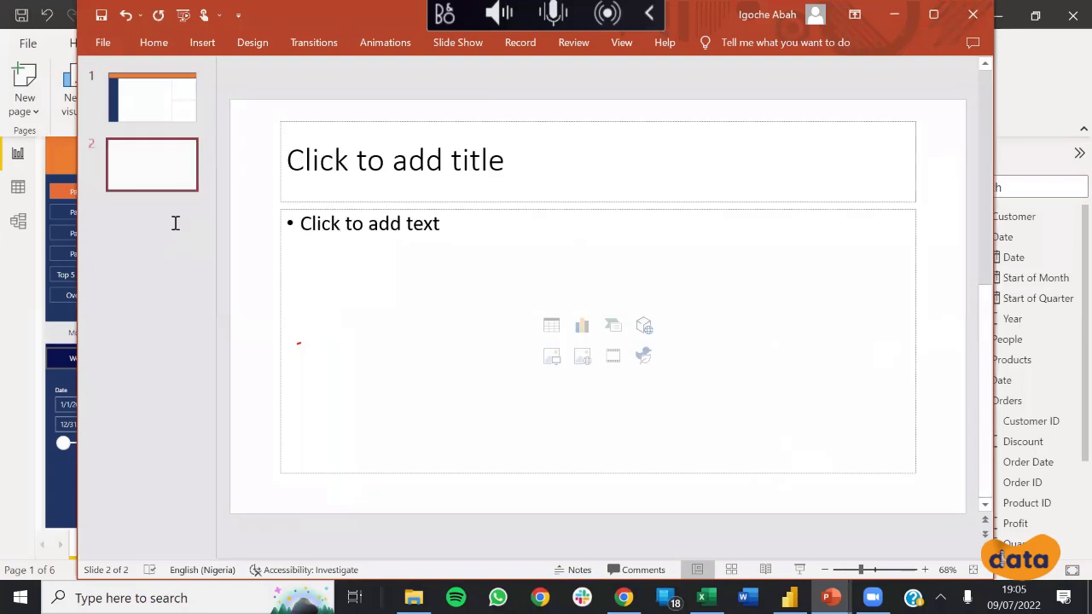
left_click(279, 308)
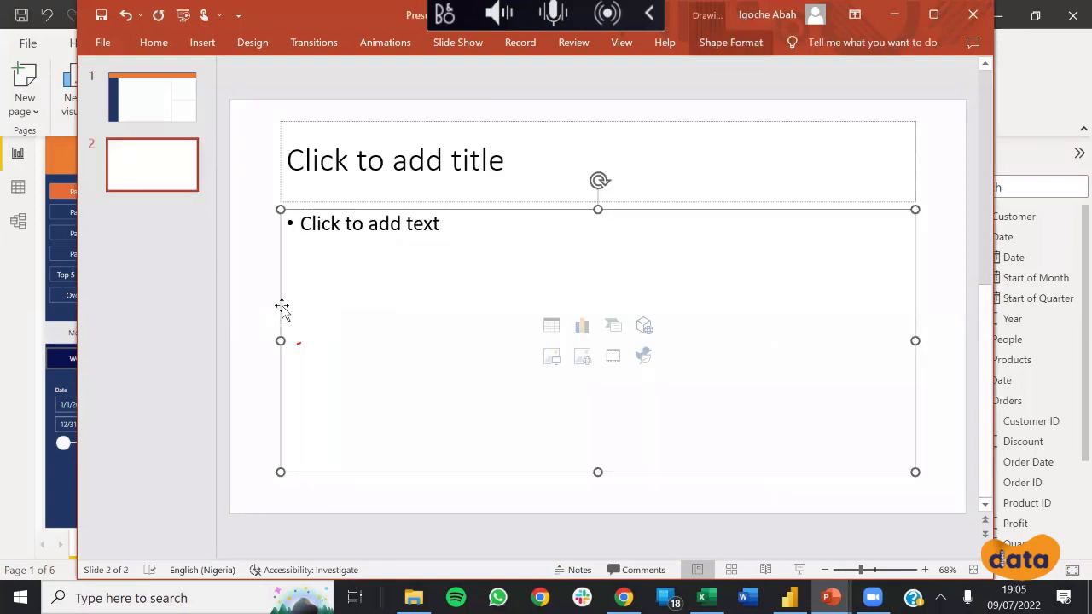
key("Delete")
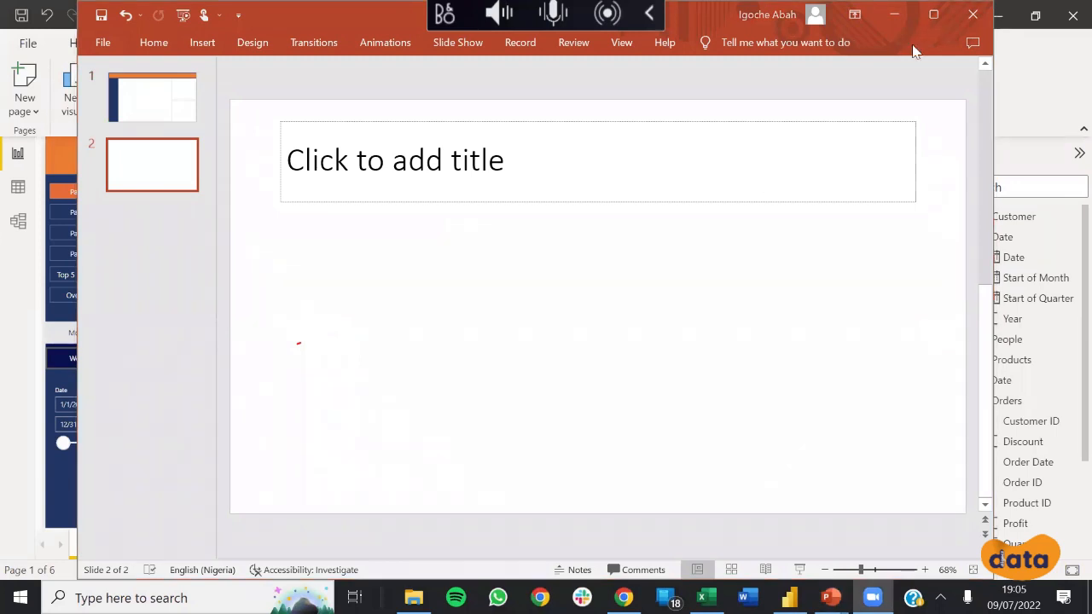
left_click(933, 15)
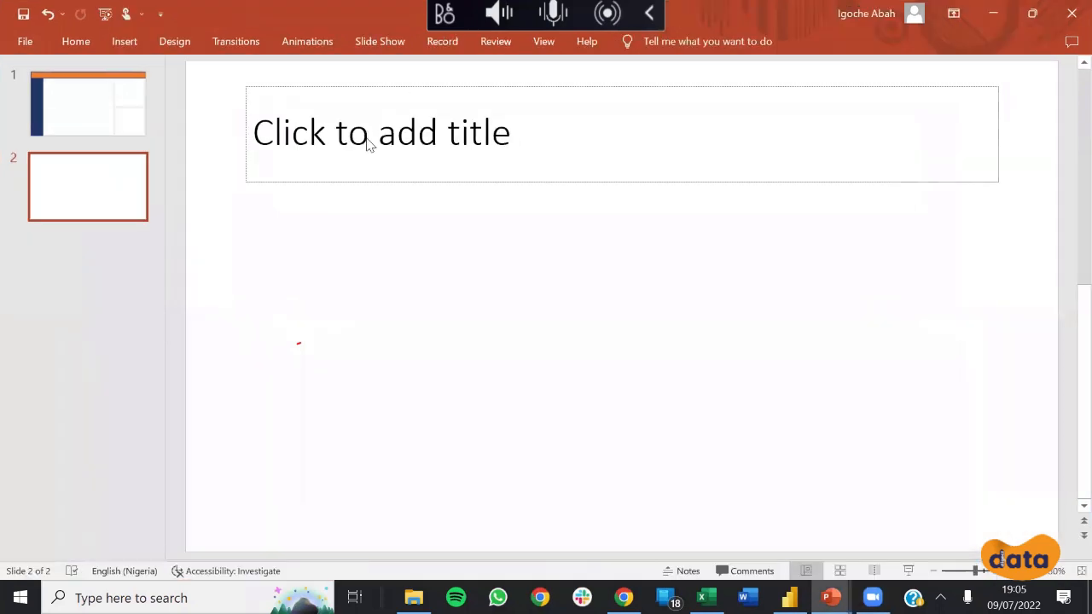
left_click(264, 182)
left_click(275, 183)
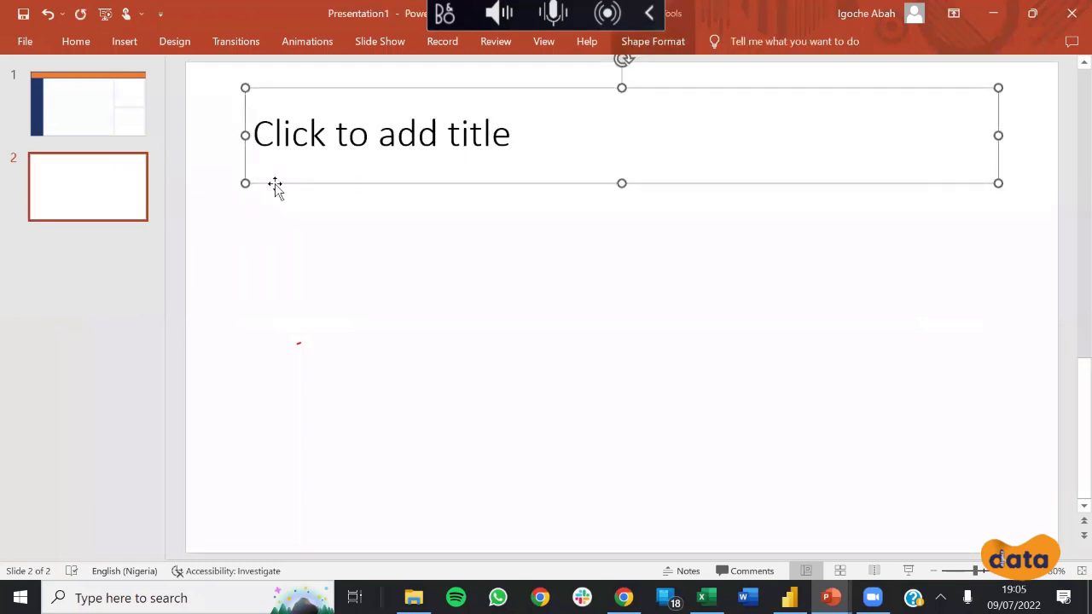
key("Delete")
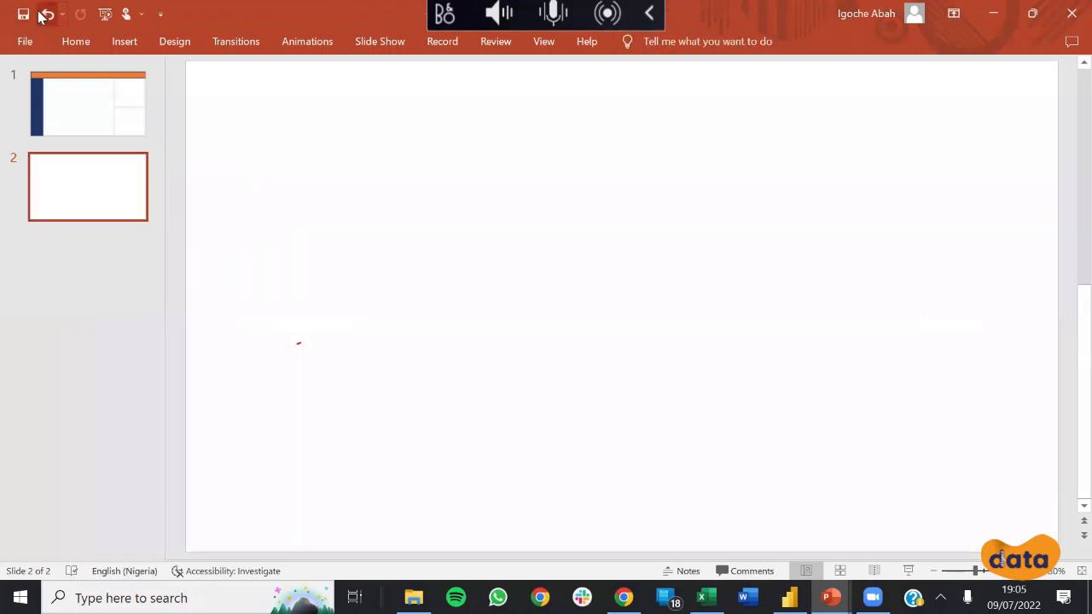
Step: Keep the PowerPoint ribbon permanently expanded
right_click(41, 14)
right_click(325, 183)
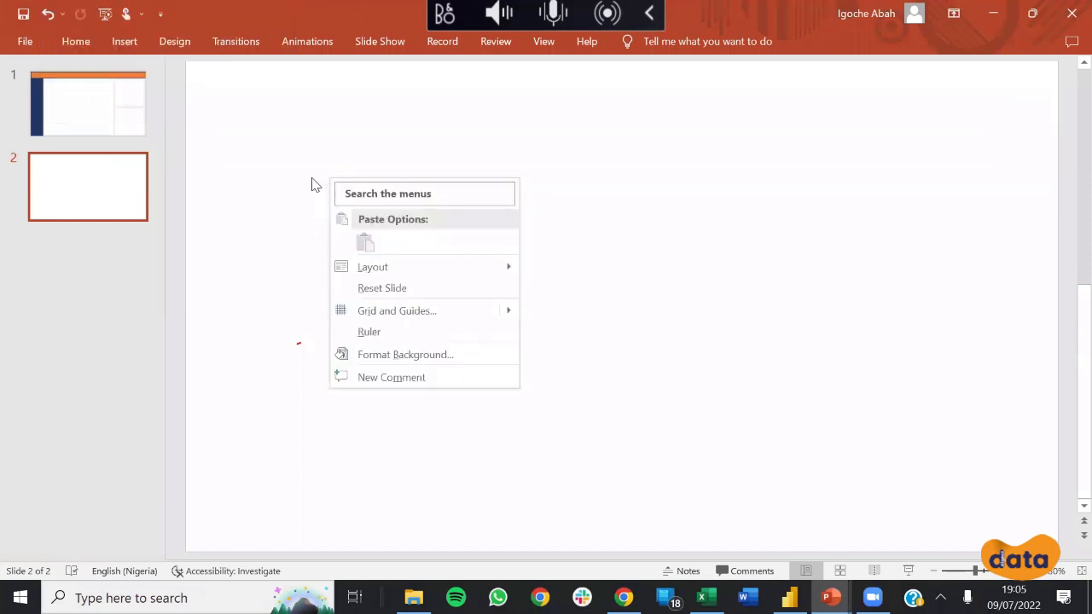
key("Escape")
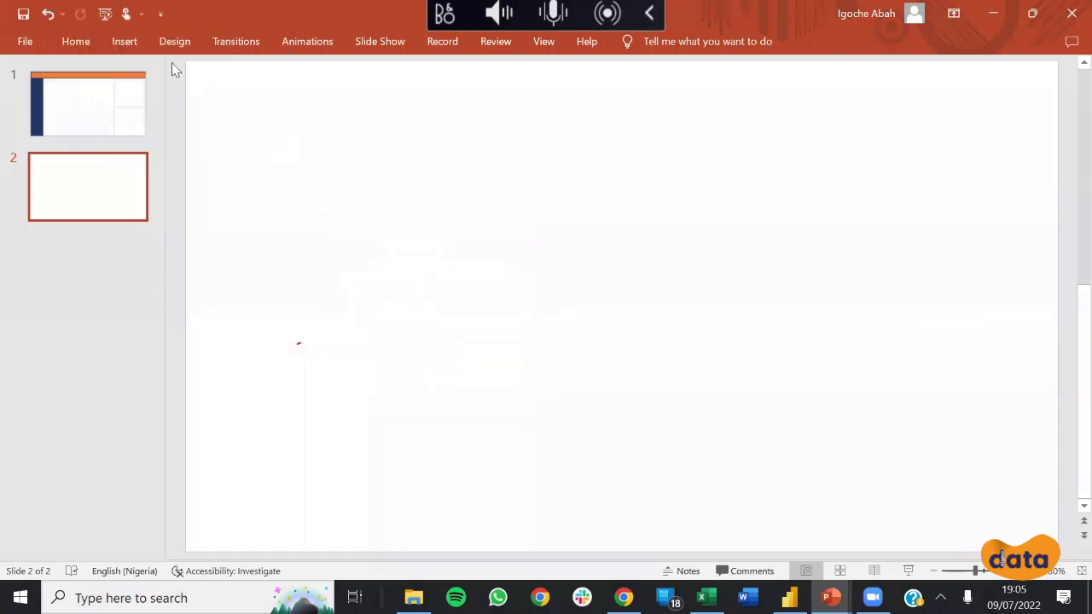
left_click(77, 41)
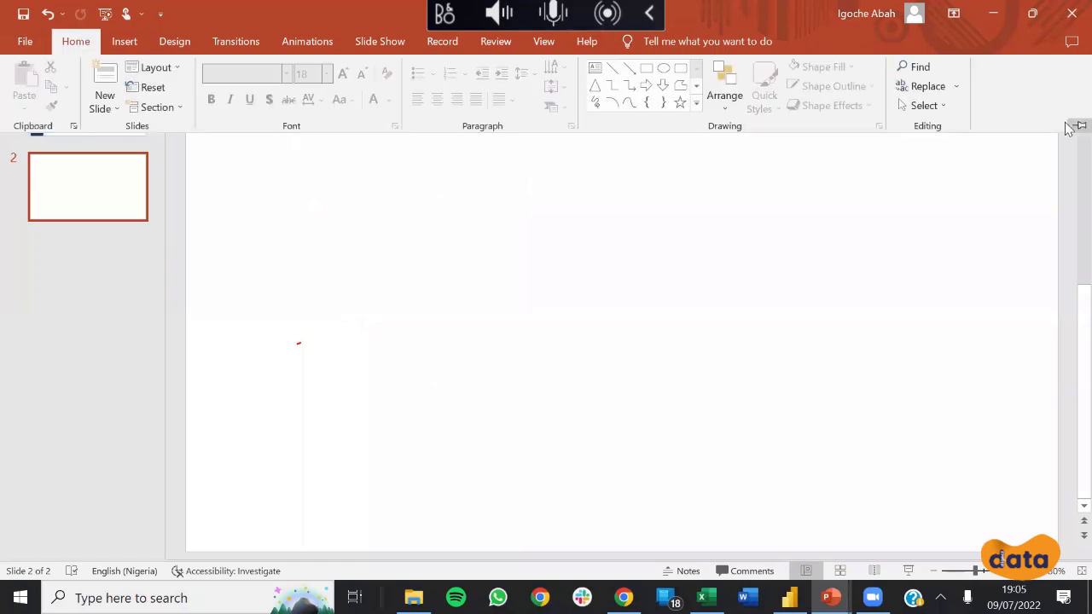
left_click(1077, 126)
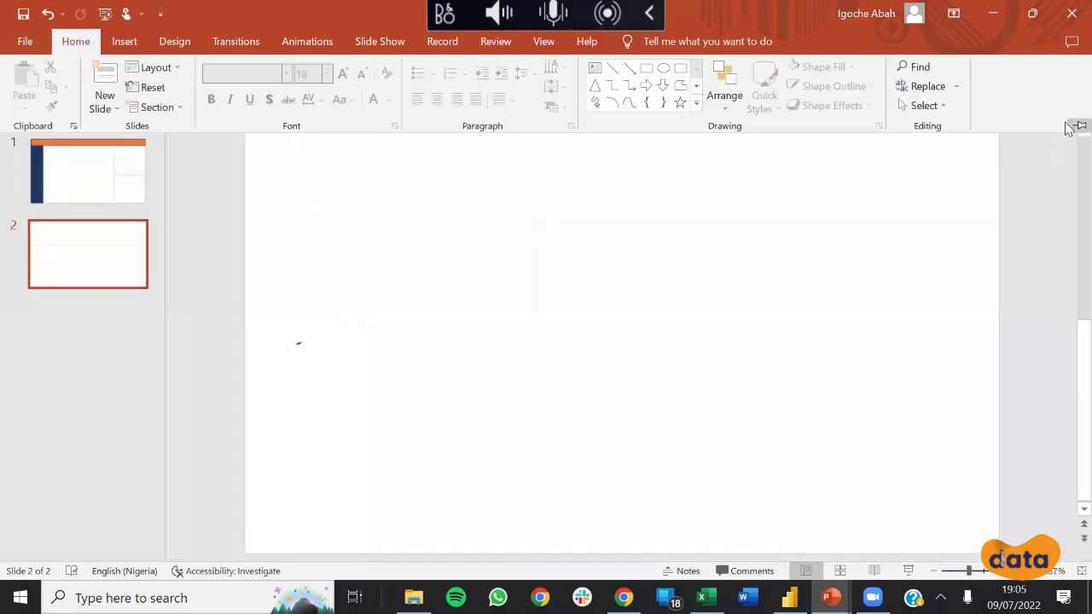
Step: Look through PowerPoint's command groups and examine the available slide size options
left_click(543, 41)
left_click(493, 47)
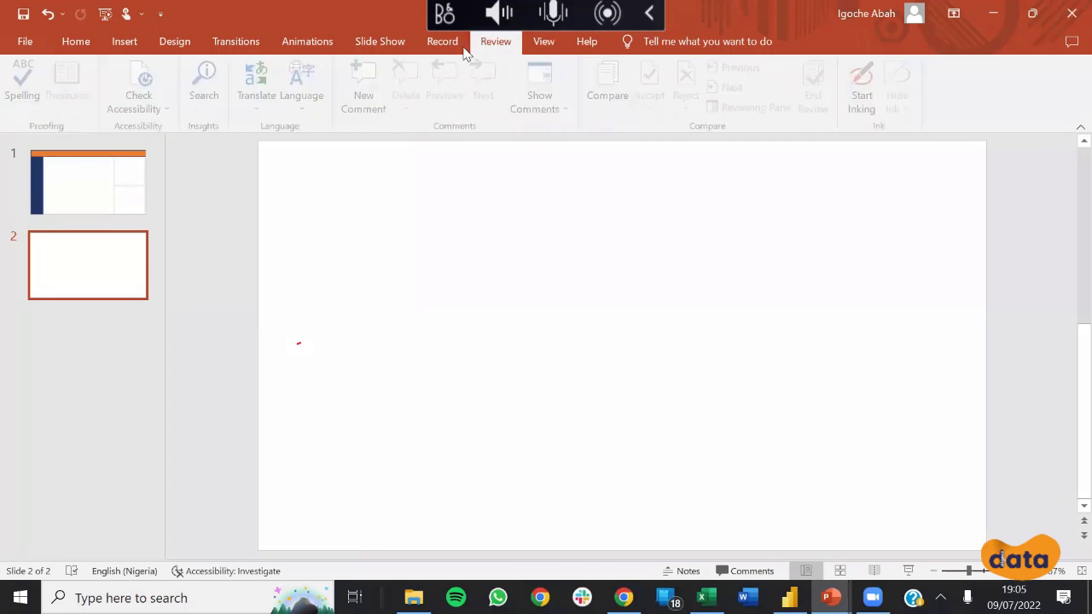
left_click(442, 48)
left_click(378, 45)
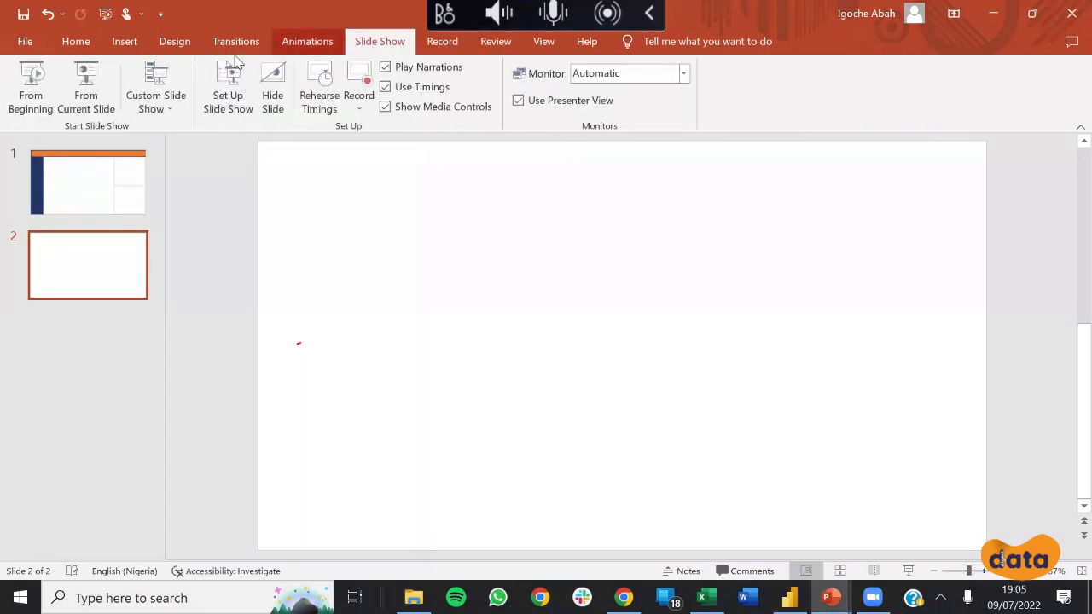
left_click(307, 42)
left_click(229, 43)
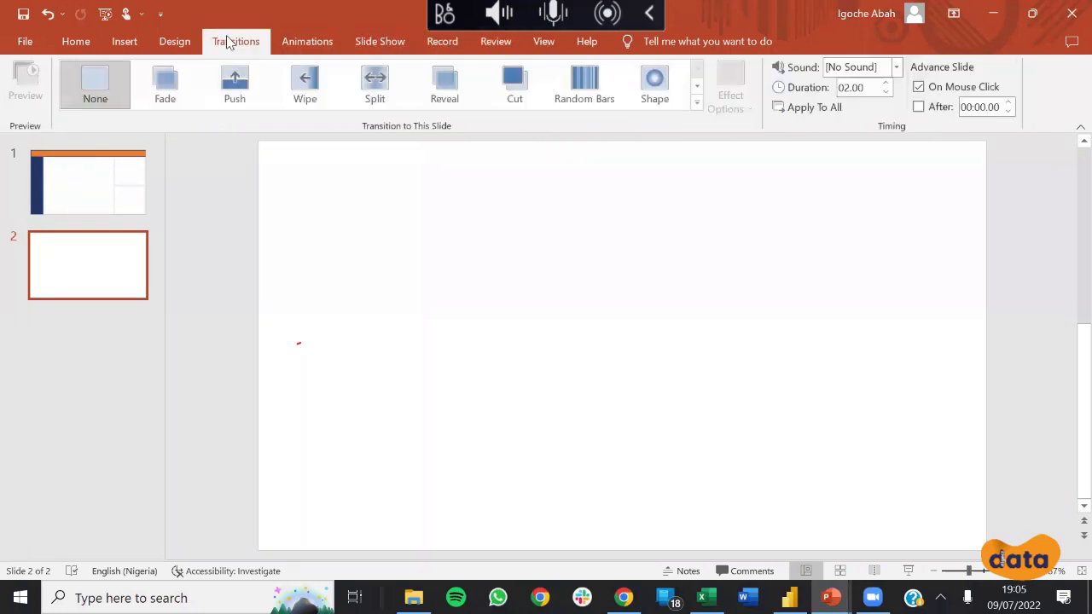
left_click(166, 42)
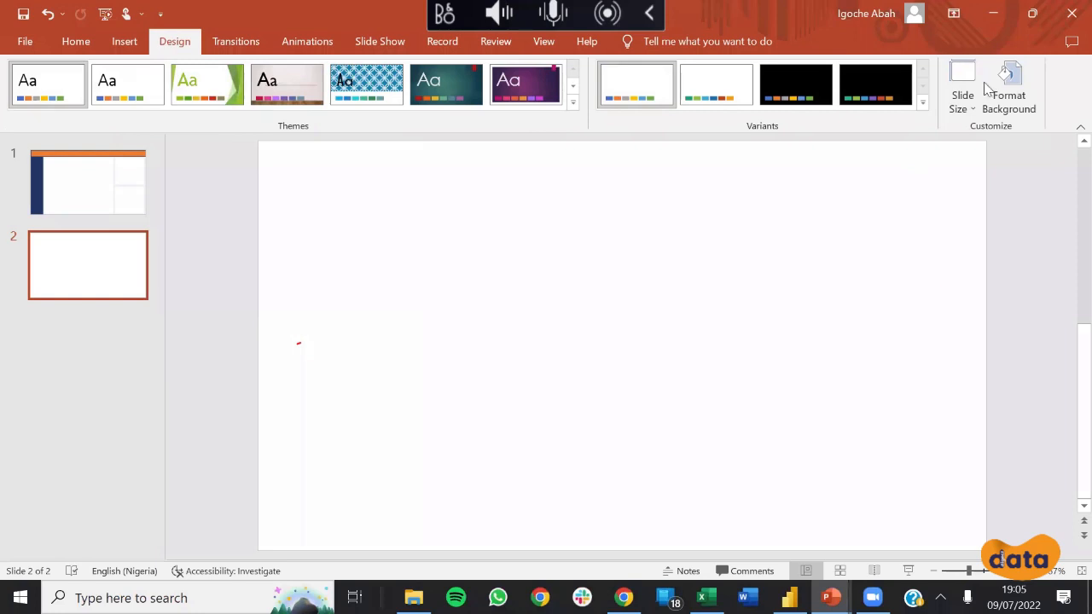
left_click(971, 101)
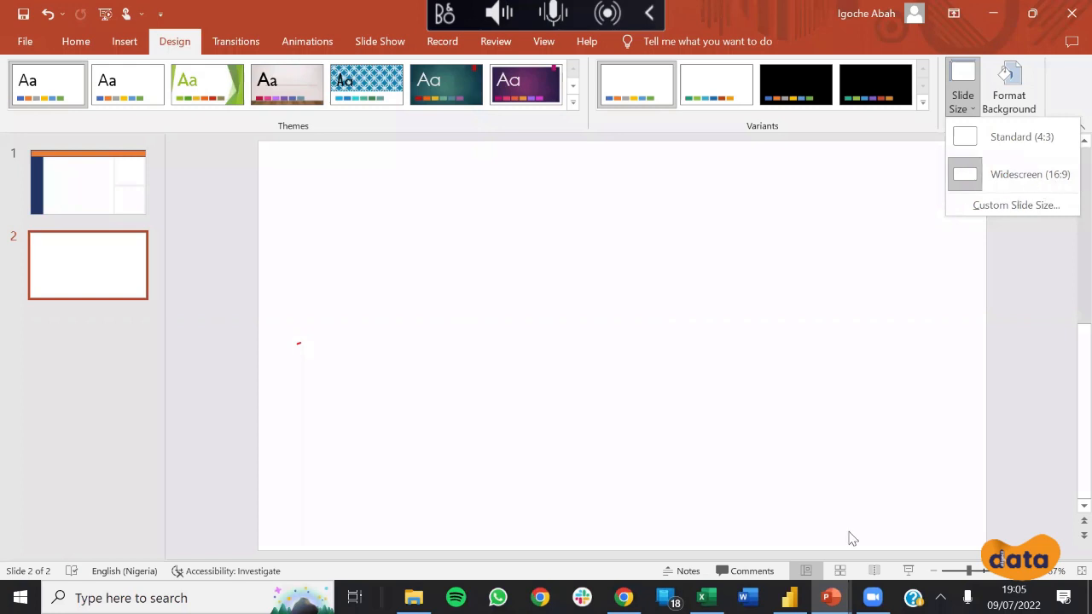
Step: Switch to Power BI Desktop, add a new report page and show its page formatting options
left_click(789, 598)
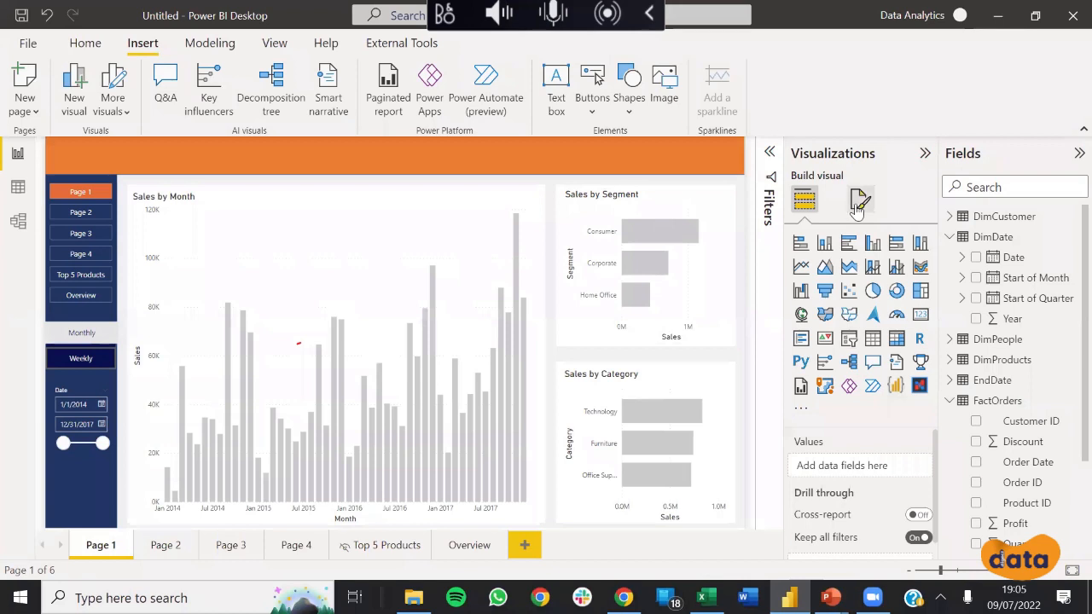
left_click(527, 553)
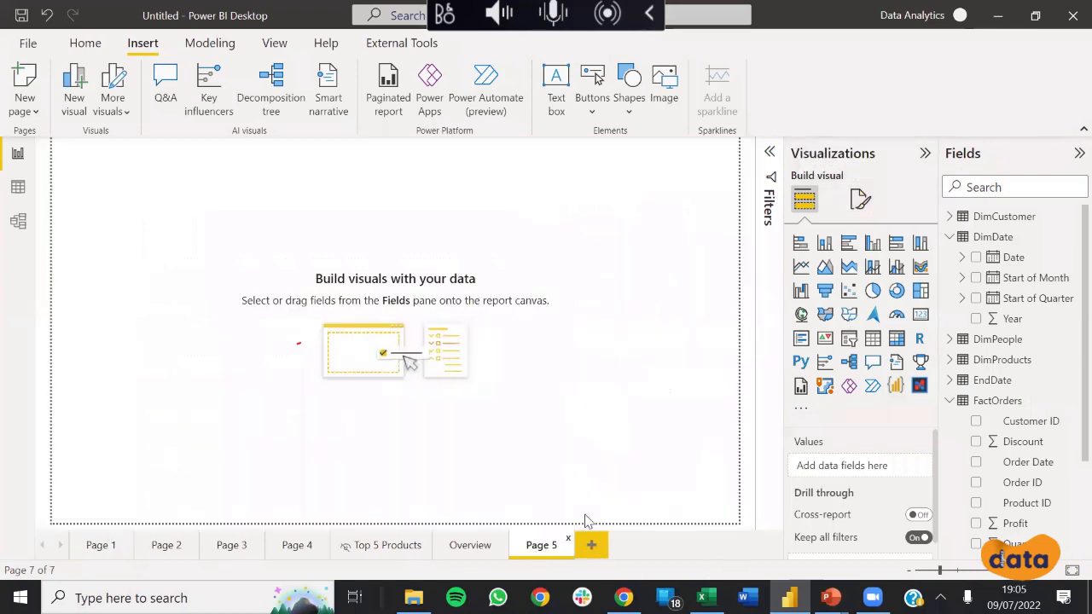
left_click(857, 200)
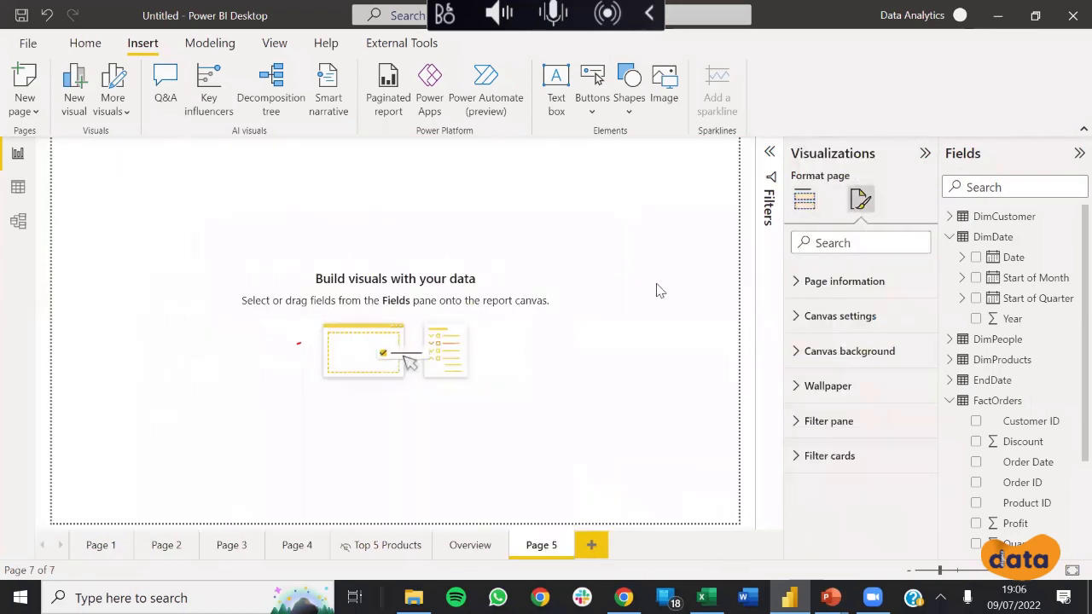
Step: Set the new page's canvas type to Custom with a height of 1500 px
left_click(803, 352)
scroll(840, 294, "down", 1)
scroll(819, 329, "up", 1)
left_click(804, 317)
left_click(821, 373)
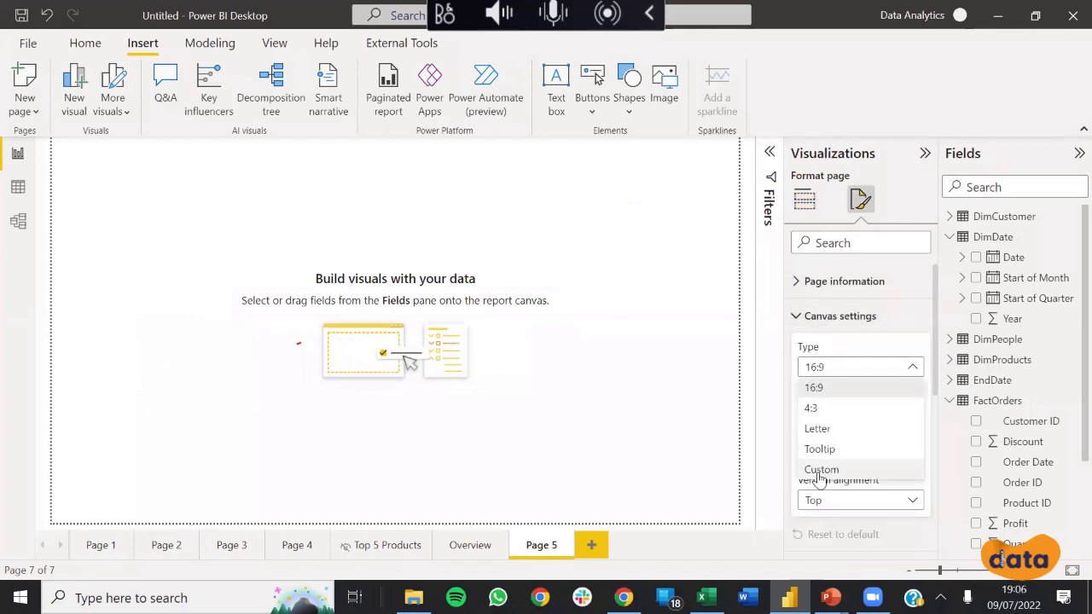
left_click(819, 468)
scroll(842, 417, "down", 1)
left_click_drag(819, 292, 792, 294)
type("12")
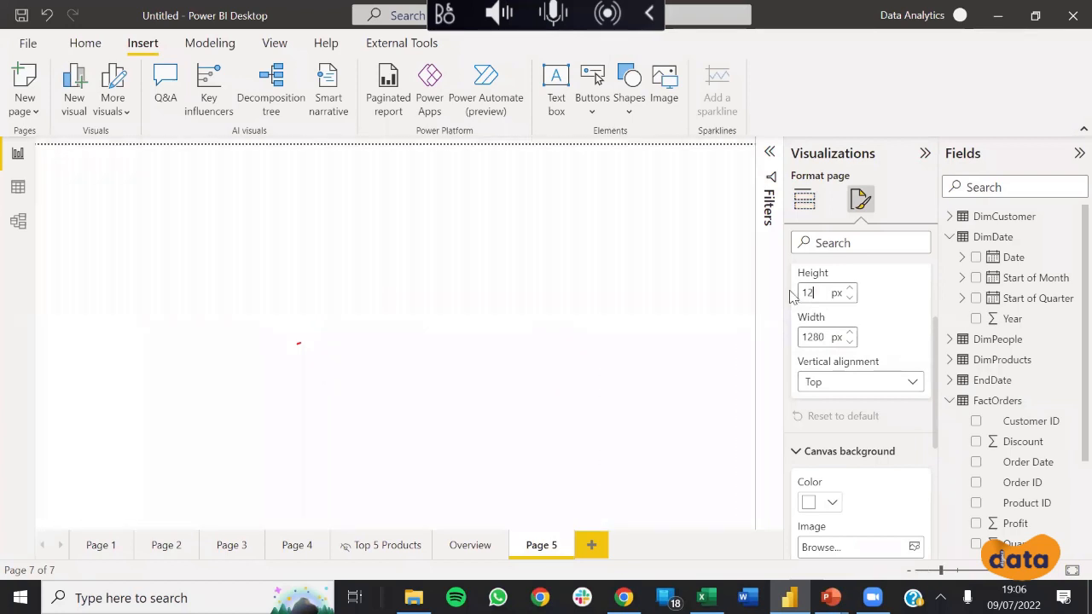
type("500")
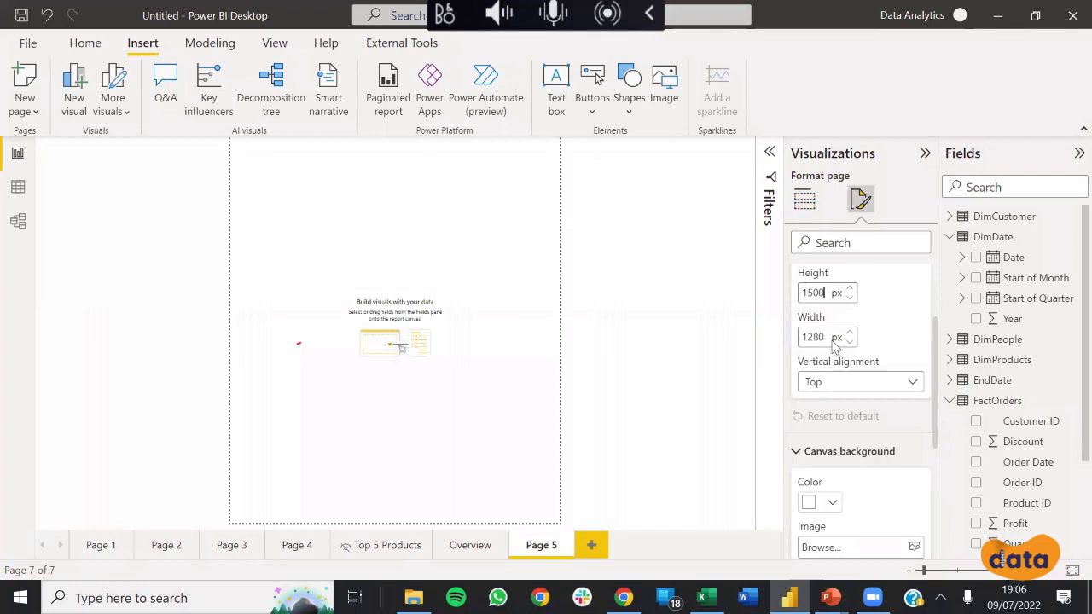
Step: Set the page's canvas width to 2500 px and its vertical alignment to Middle
left_click_drag(826, 338, 785, 332)
type("2500")
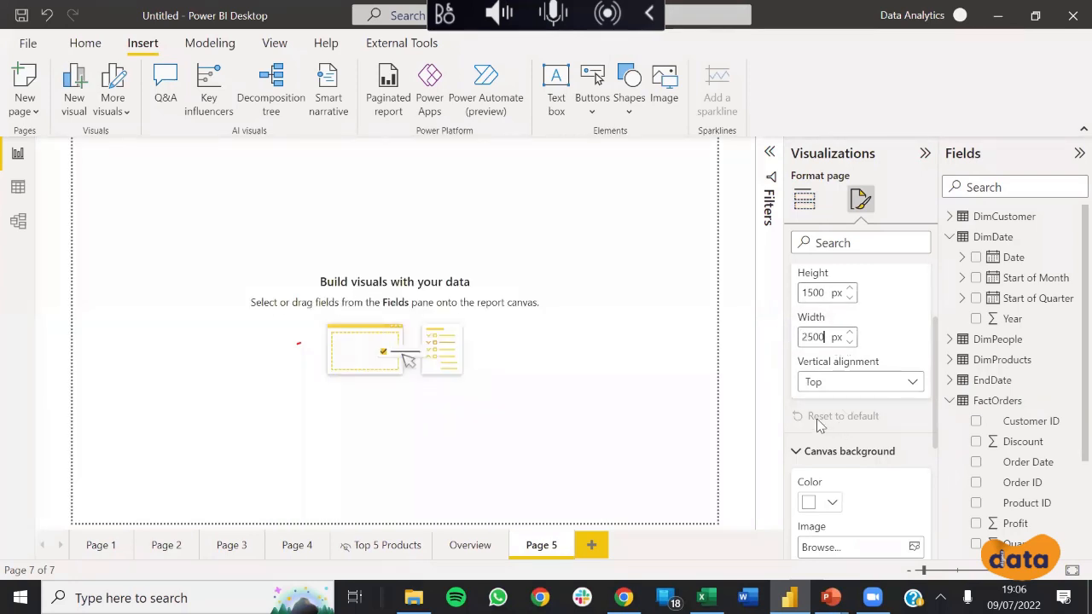
left_click(819, 384)
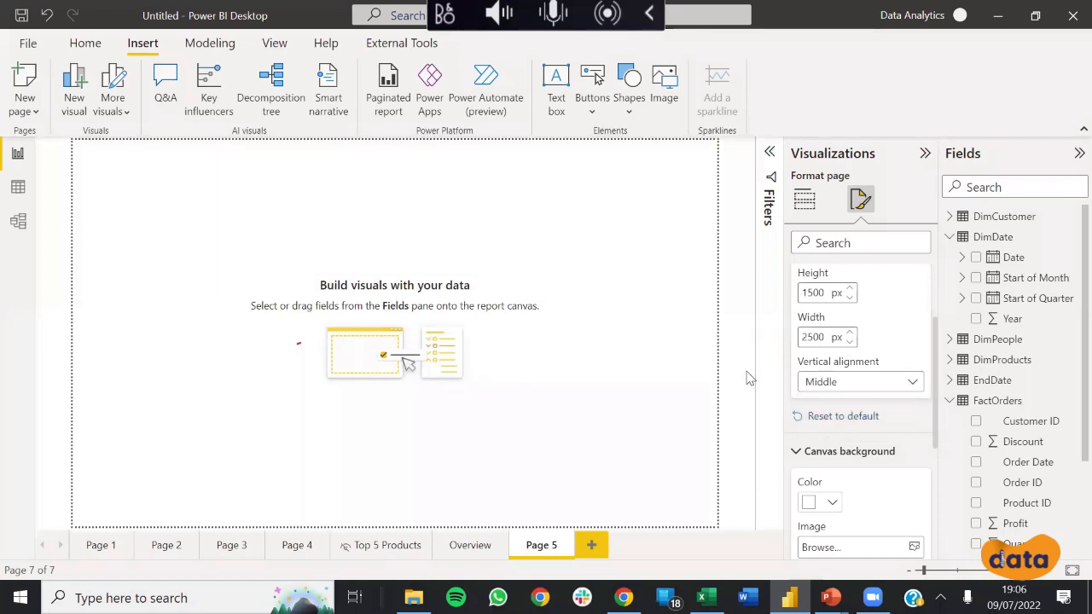
left_click(749, 378)
Step: Switch to Presentation1 in PowerPoint and set a custom slide width of 2500 px, scaling the content with Maximize
left_click(830, 598)
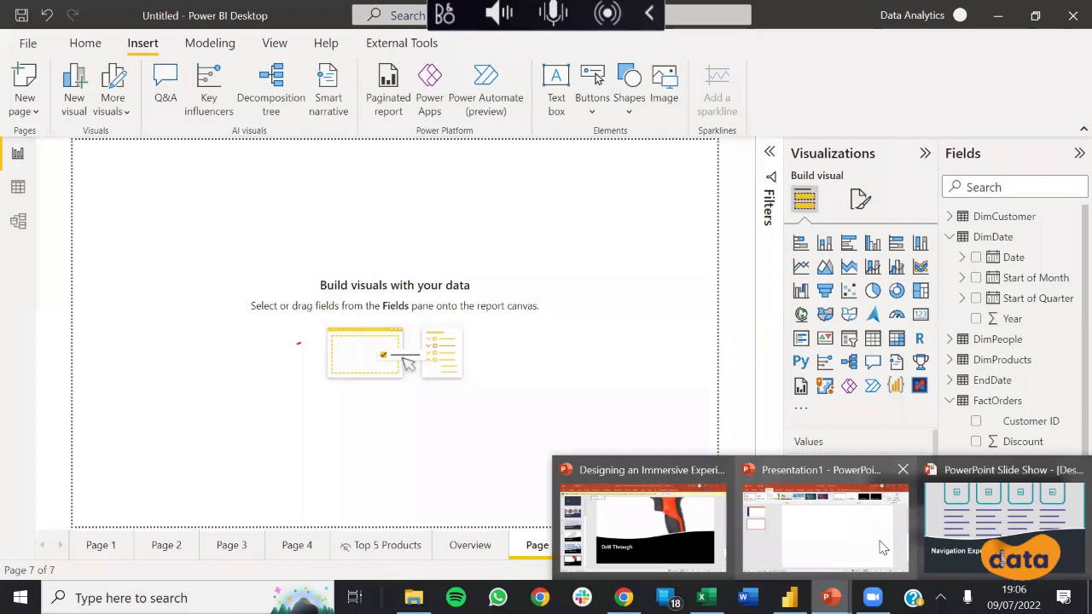
left_click(883, 547)
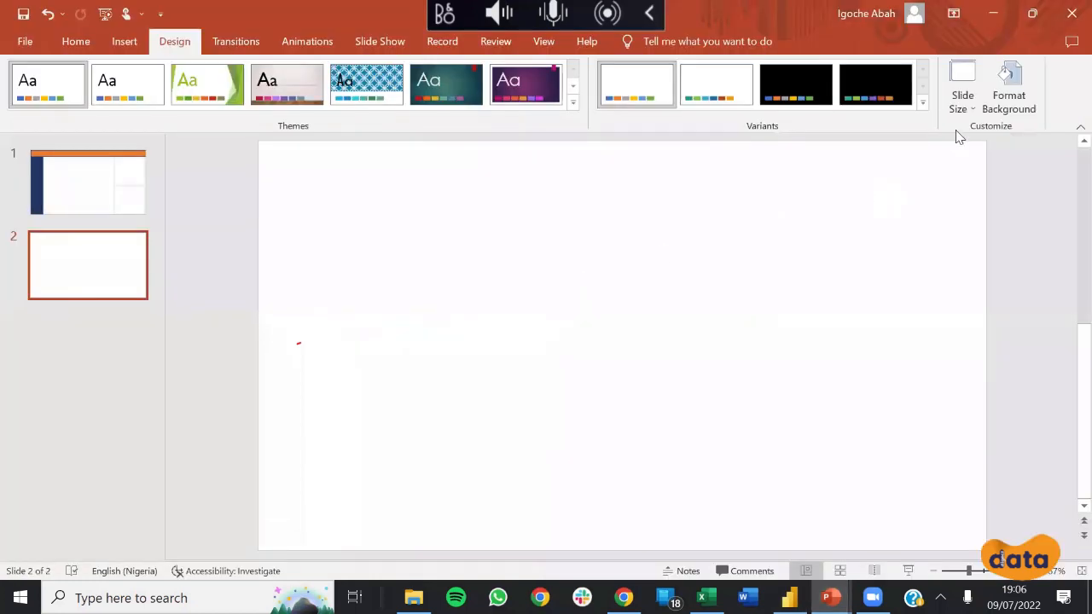
left_click(964, 104)
left_click(980, 205)
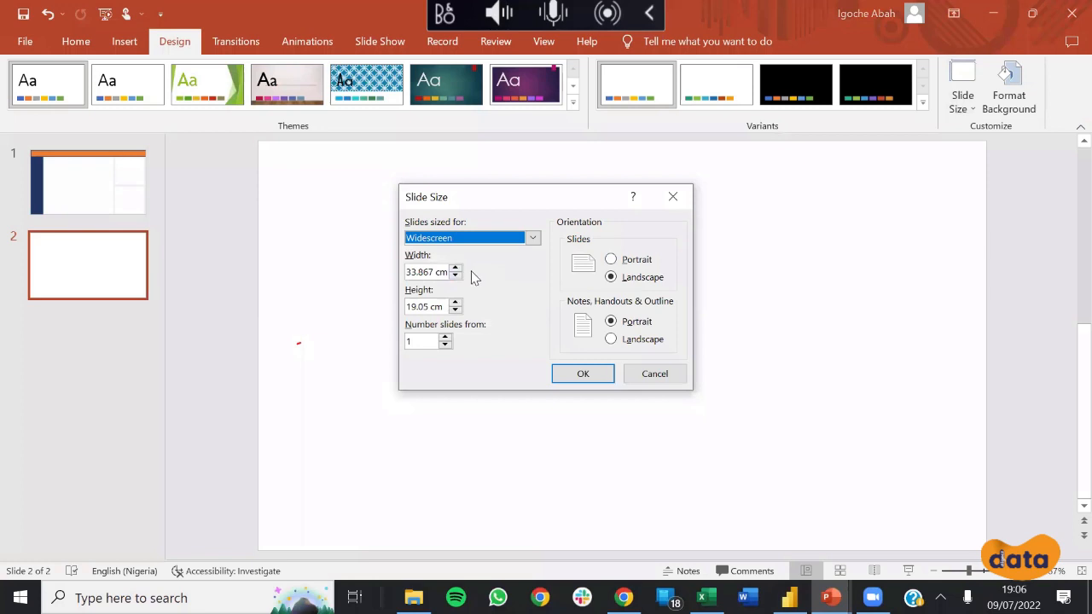
left_click(436, 272)
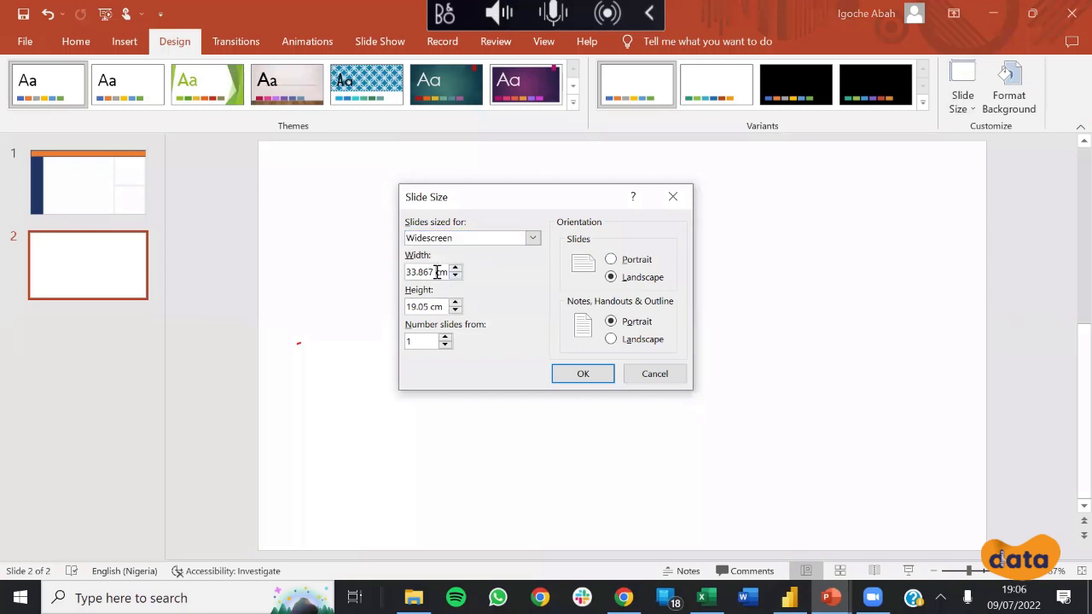
key("ctrl+a")
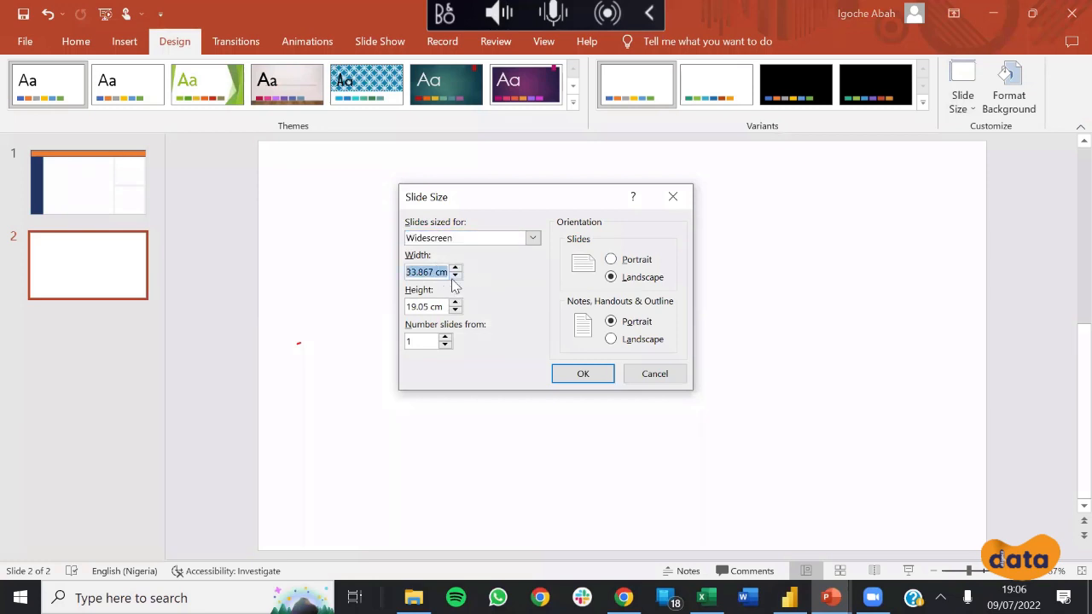
type("2500")
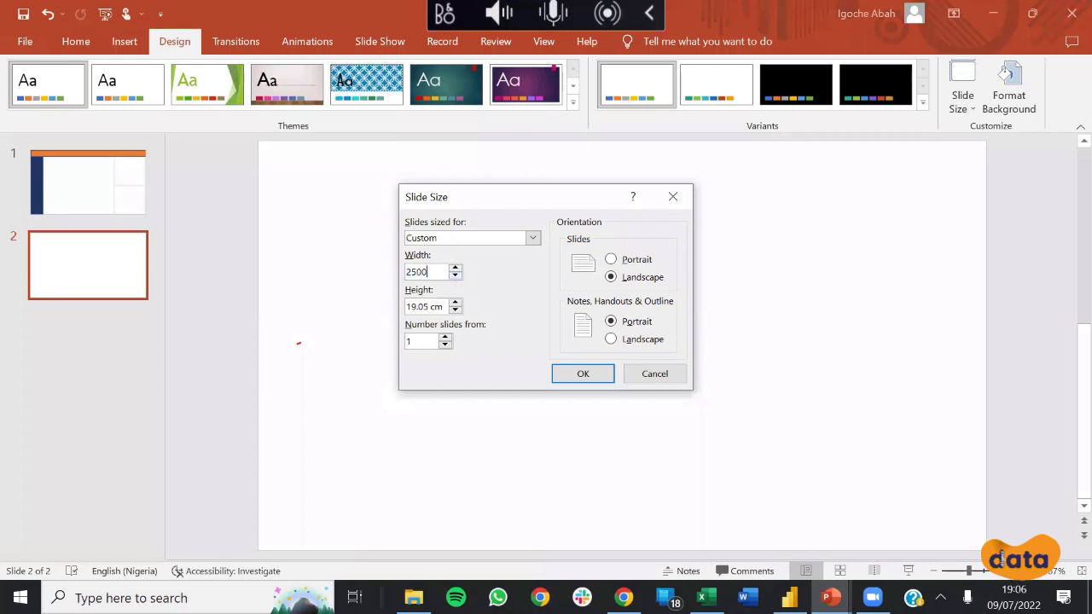
type(" px")
key("Return")
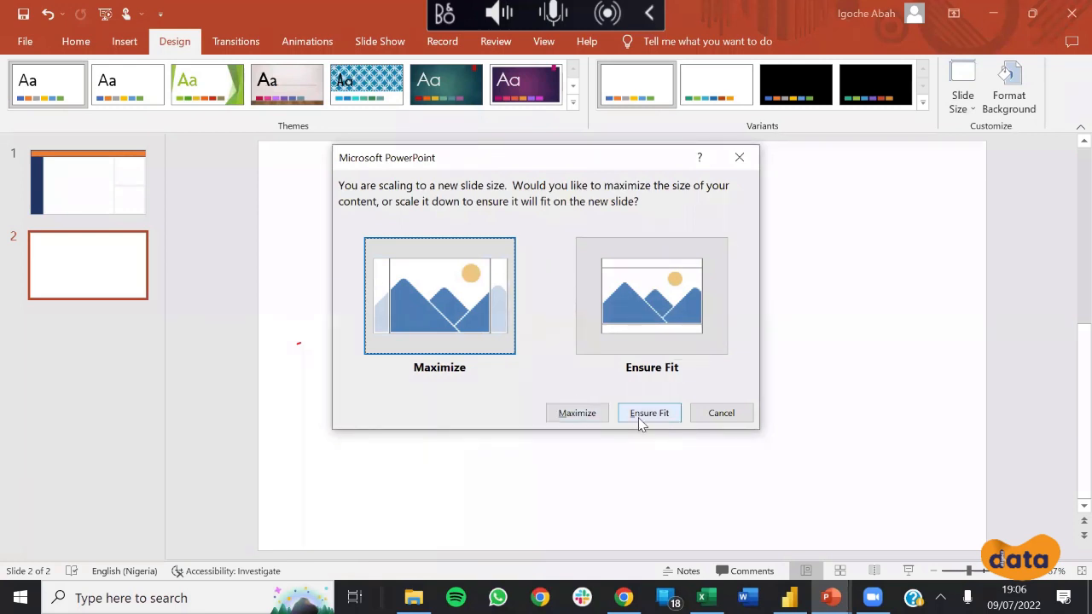
left_click(577, 413)
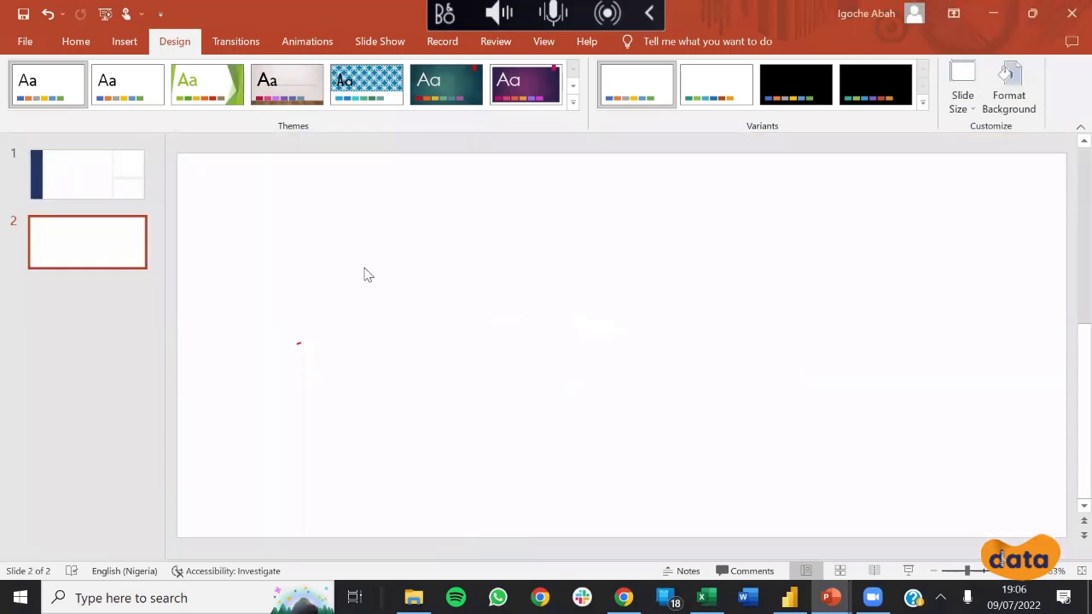
Step: Set the custom slide height to 1500 px and apply the new slide size to the presentation
left_click(969, 104)
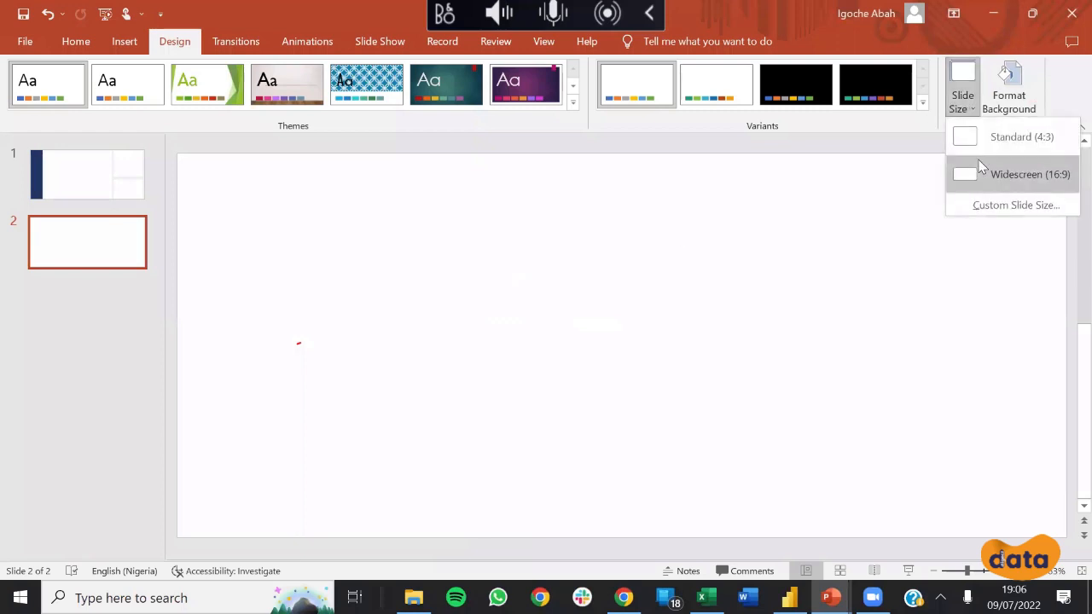
left_click(1000, 208)
left_click_drag(441, 307, 401, 315)
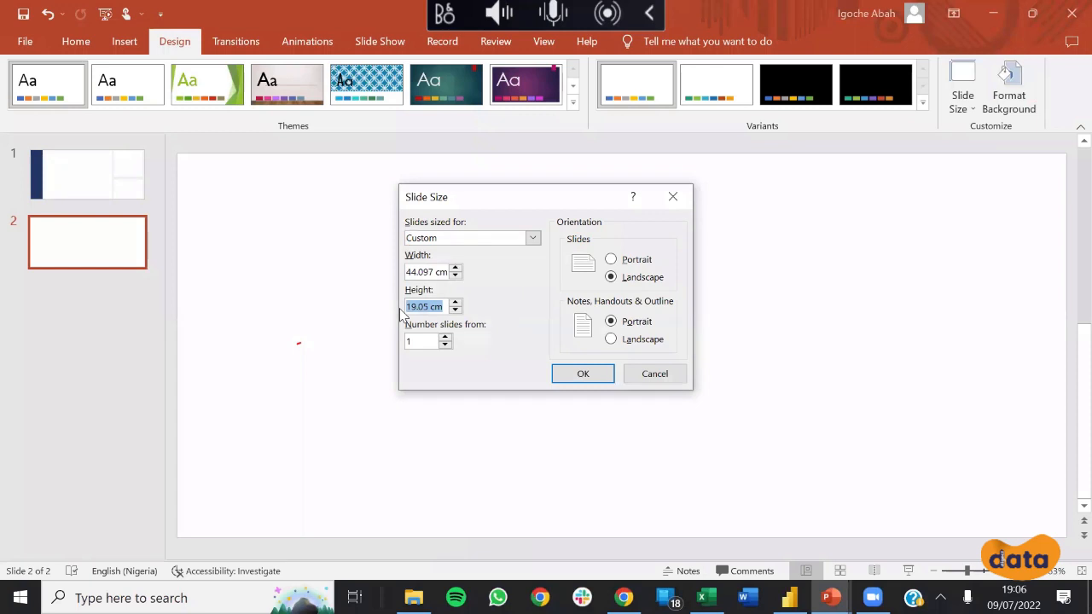
type("1500")
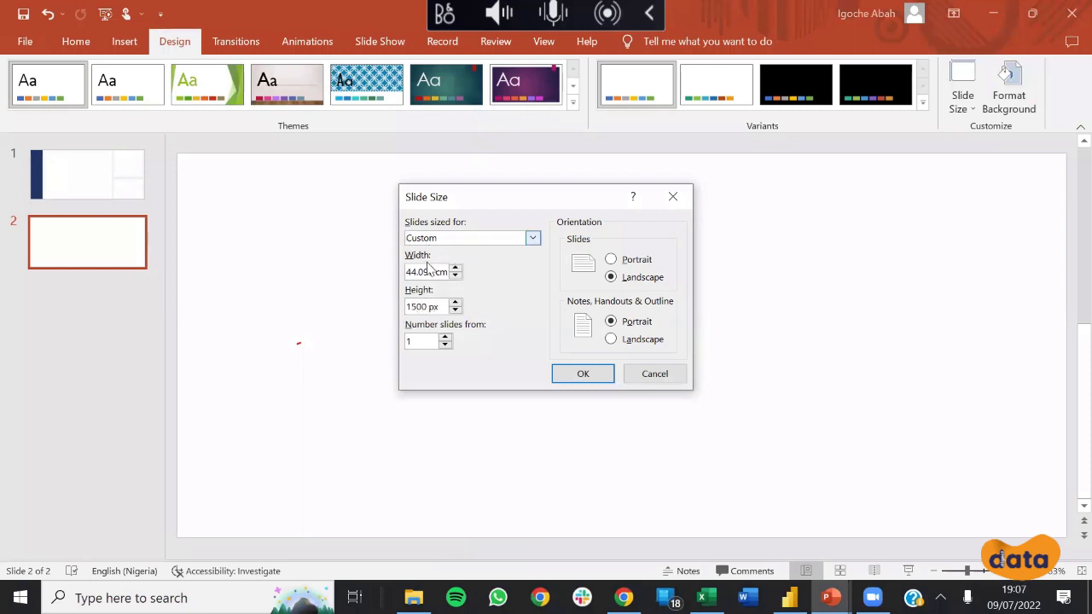
left_click_drag(446, 271, 398, 263)
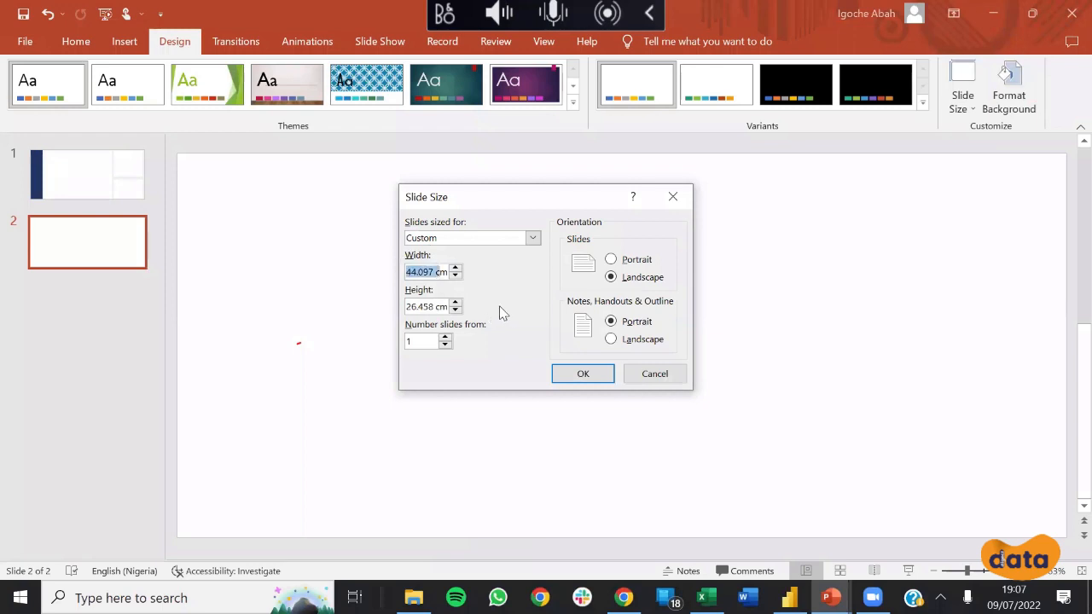
left_click(578, 372)
left_click(577, 413)
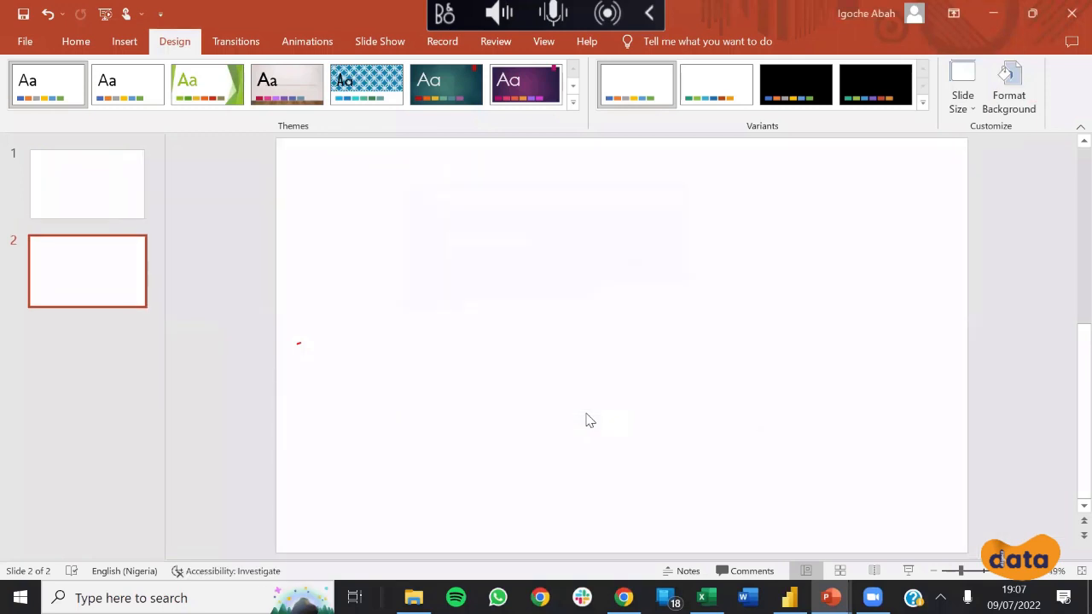
Step: On slide 1, shift the large white panel and the lower-right white panel slightly to the right
scroll(853, 333, "up", 2)
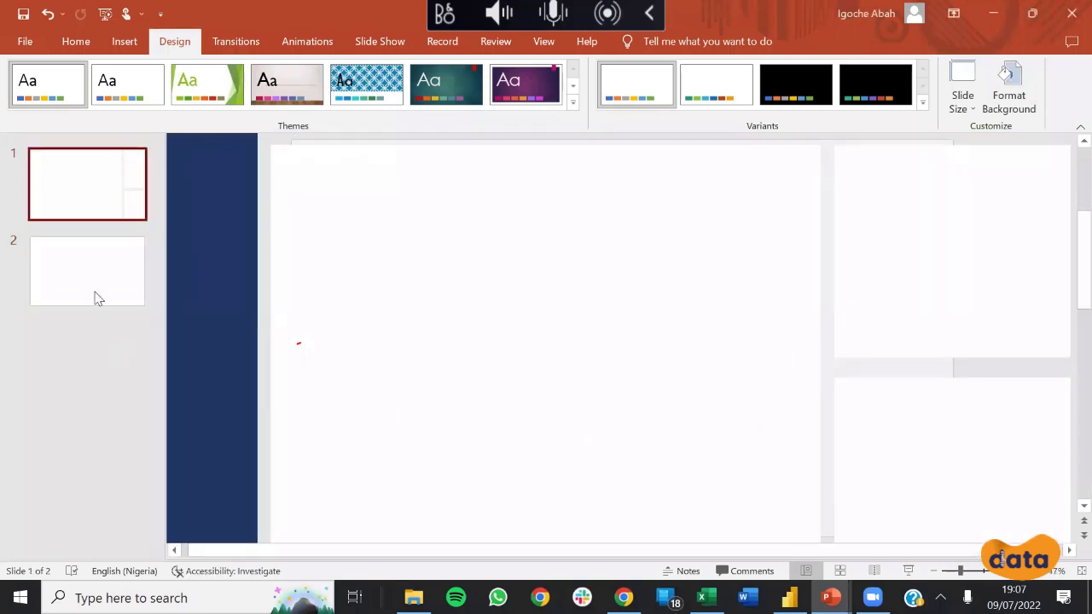
left_click(90, 264)
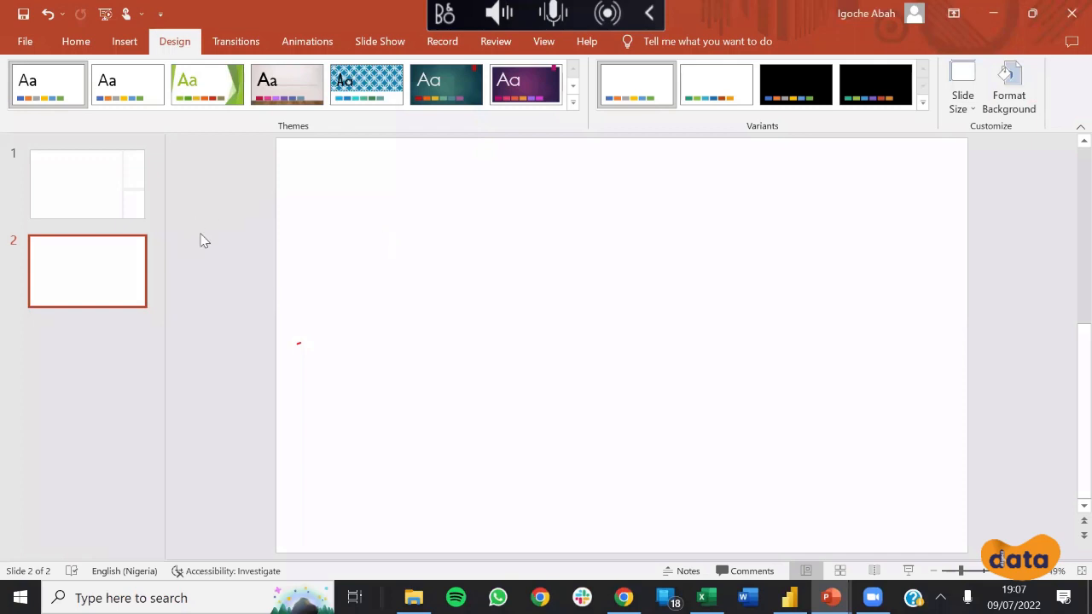
left_click(78, 176)
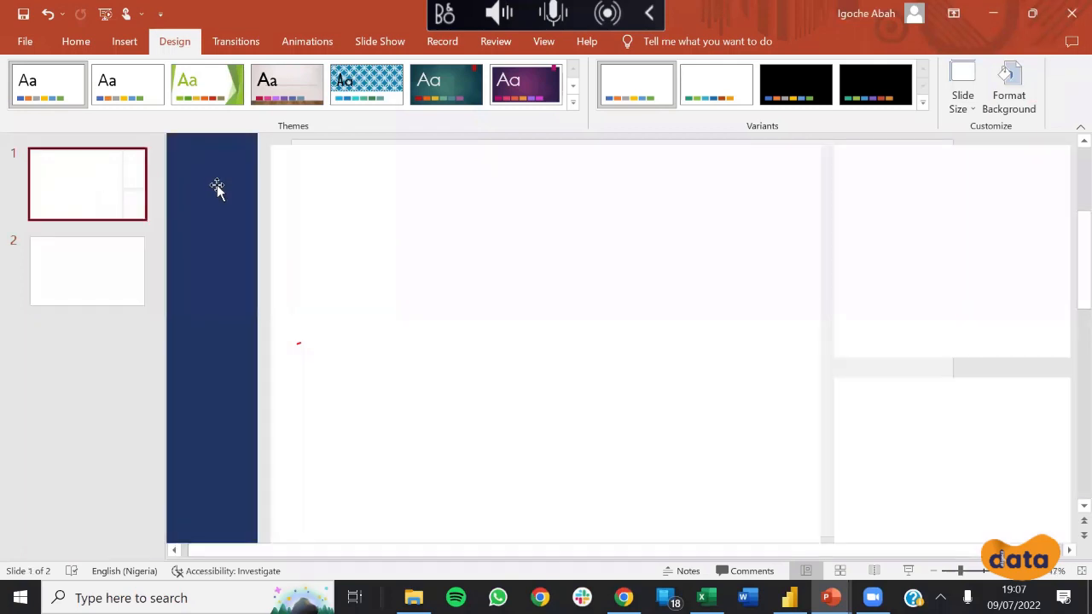
scroll(270, 280, "down", 3)
scroll(284, 290, "up", 4)
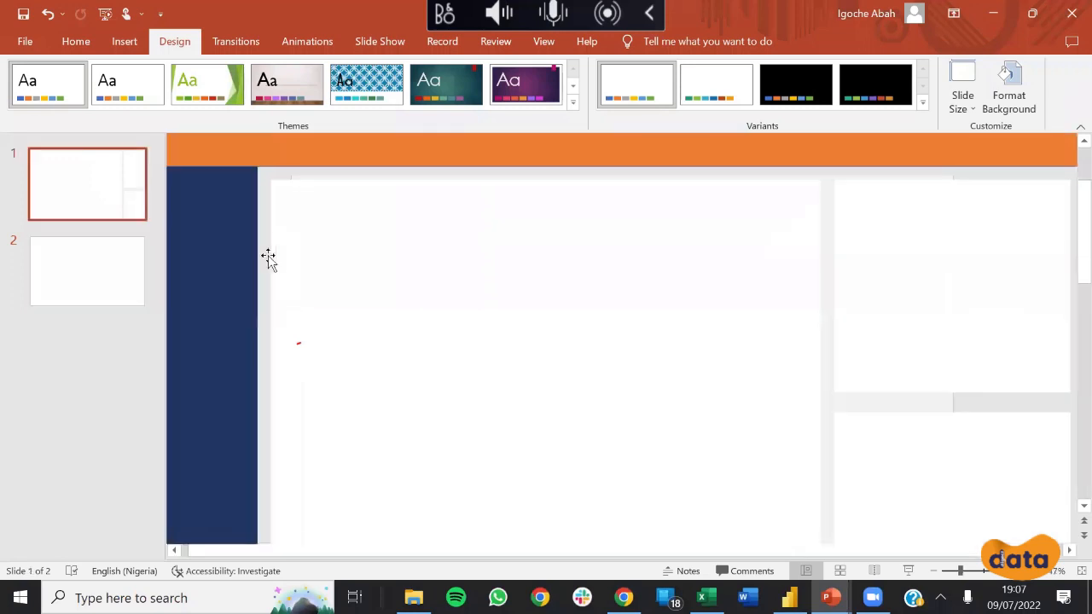
left_click_drag(770, 222, 792, 219)
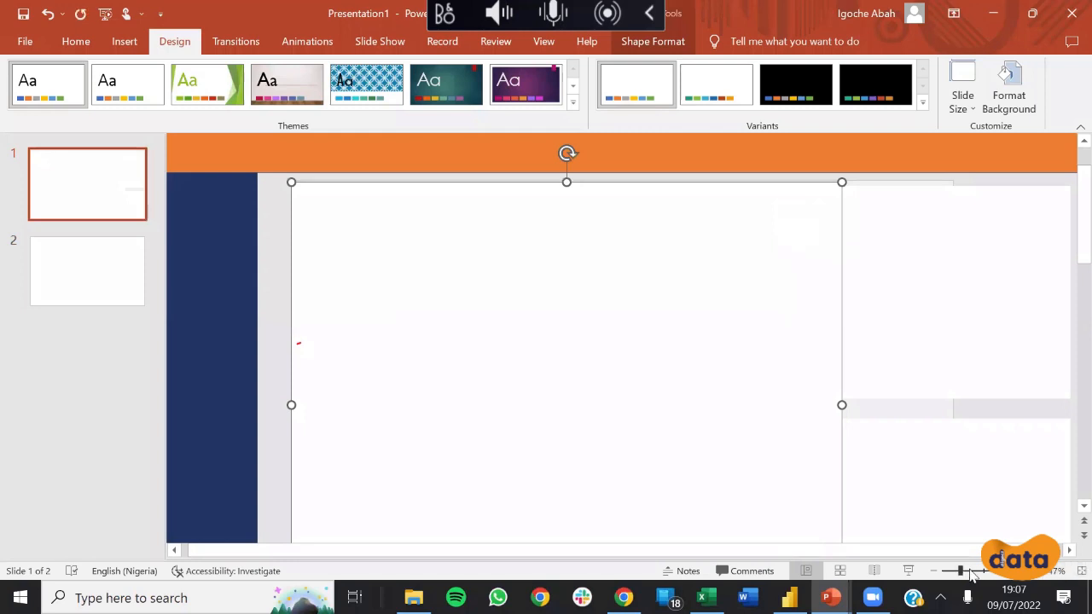
left_click(932, 571)
left_click(893, 306)
left_click(665, 326)
mouse_move(924, 411)
left_mouse_down()
mouse_move(999, 406)
mouse_move(938, 402)
left_mouse_up()
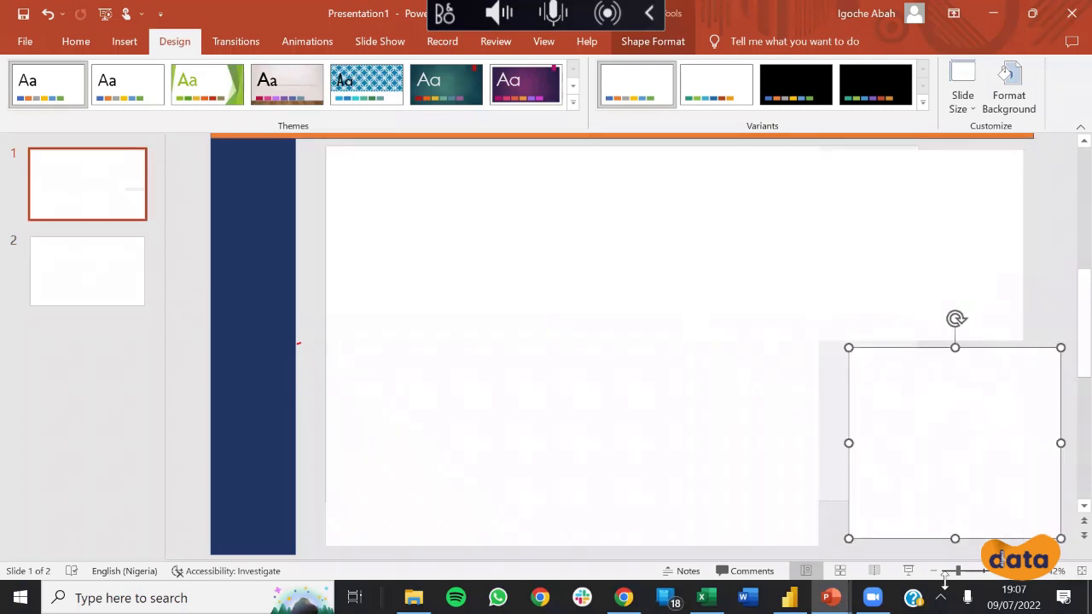
Step: On slide 2, draw a tall, narrow blue rectangle and fit it along the slide's full left edge
left_click(88, 269)
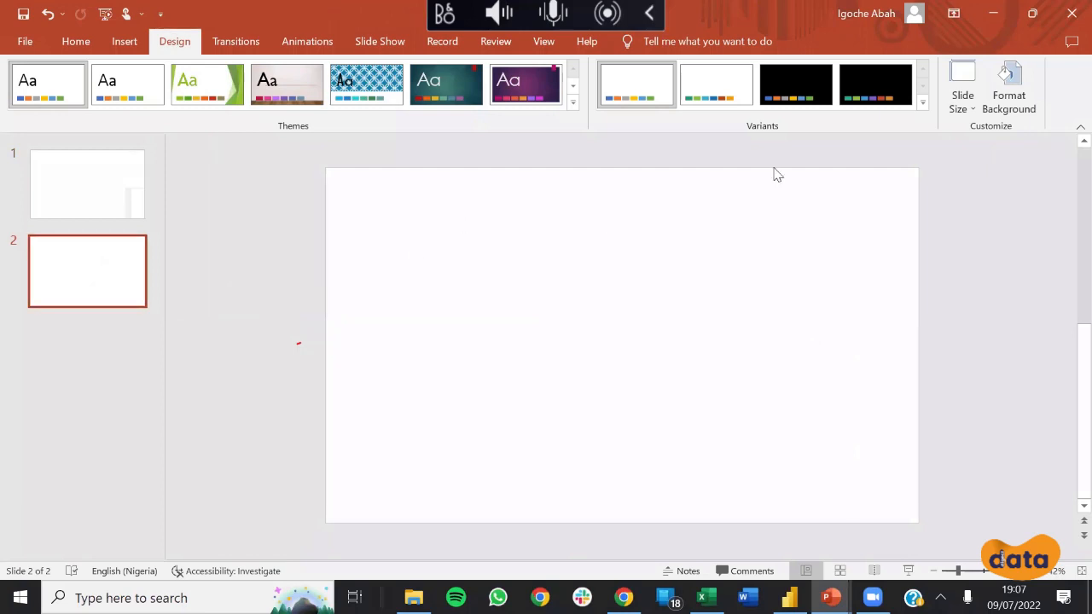
left_click(76, 44)
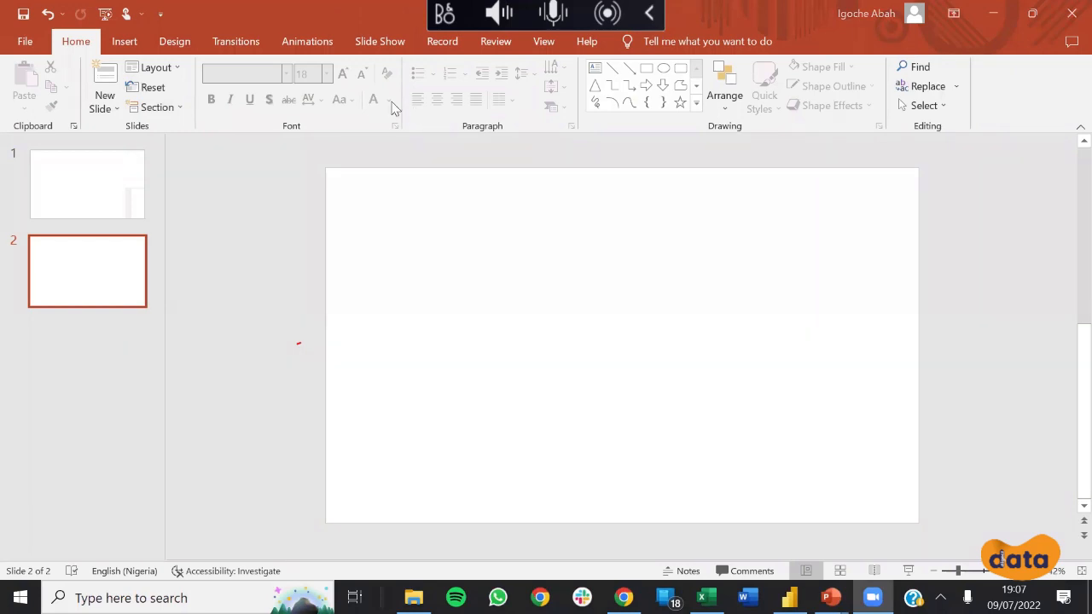
left_click(128, 41)
left_click(271, 98)
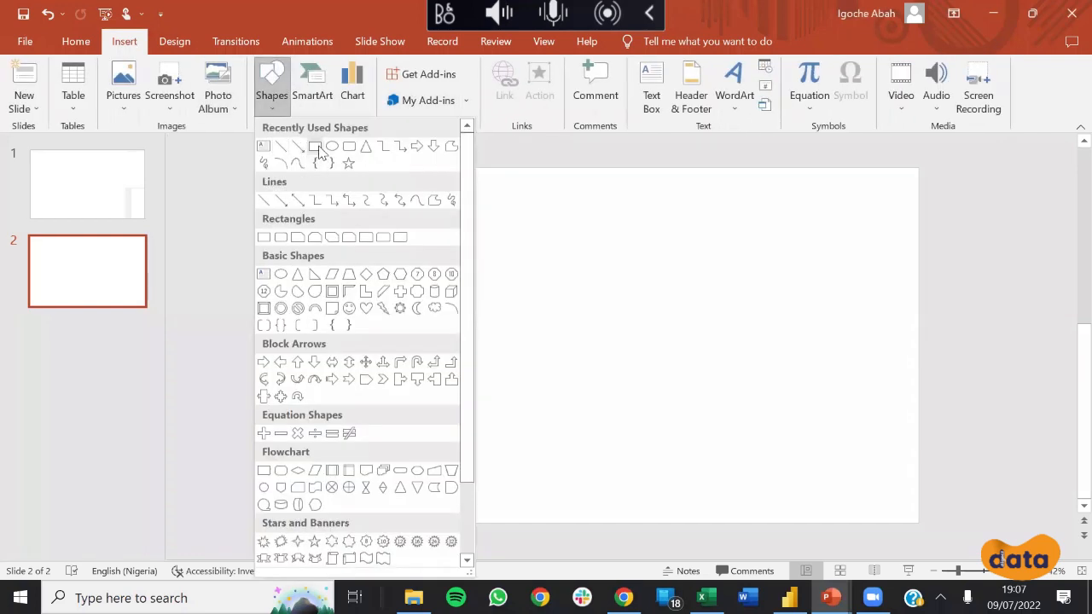
left_click(264, 237)
left_click_drag(345, 180, 449, 500)
mouse_move(402, 419)
left_mouse_down()
mouse_move(396, 405)
mouse_move(384, 409)
left_mouse_up()
left_click_drag(376, 492, 370, 523)
left_click_drag(427, 352, 363, 371)
Step: Paste a copy of the rectangle and reshape it into a band about 44.1 by 2.5 cm across the slide's top edge
key("ctrl+v")
left_click_drag(361, 529, 613, 264)
left_click_drag(358, 220, 919, 187)
left_click(967, 193)
Step: Select the horizontal blue band at the slide's top and bring up its shape formatting options
left_click(786, 187)
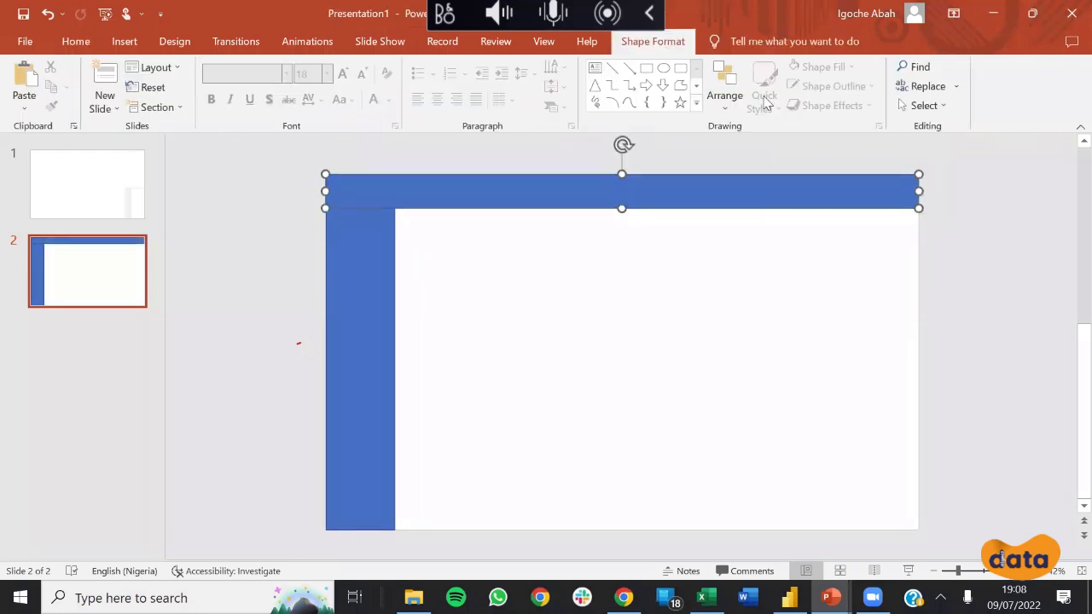
left_click(726, 68)
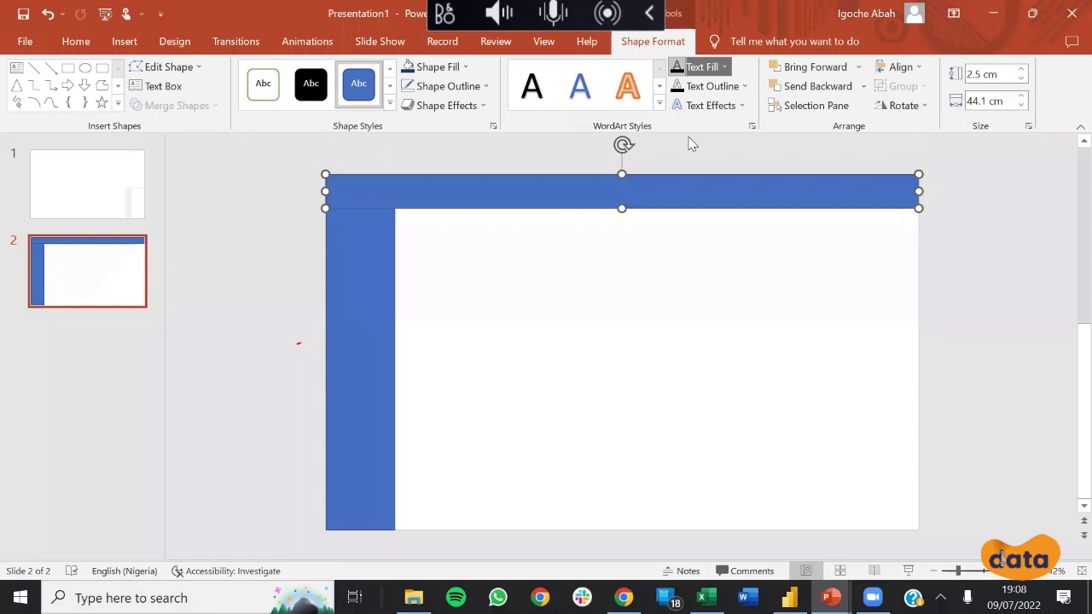
left_click(752, 117)
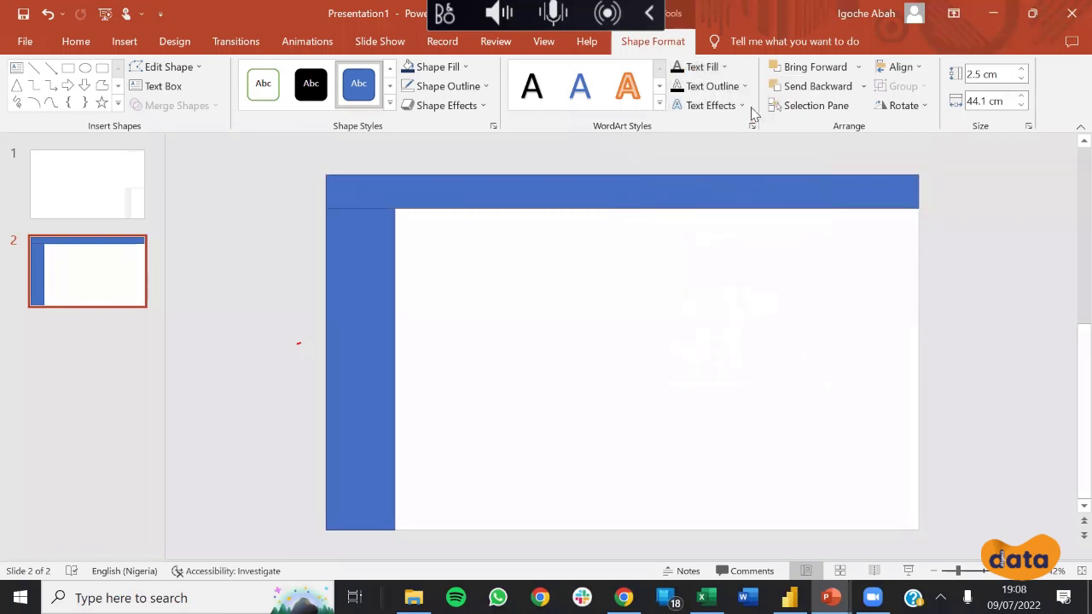